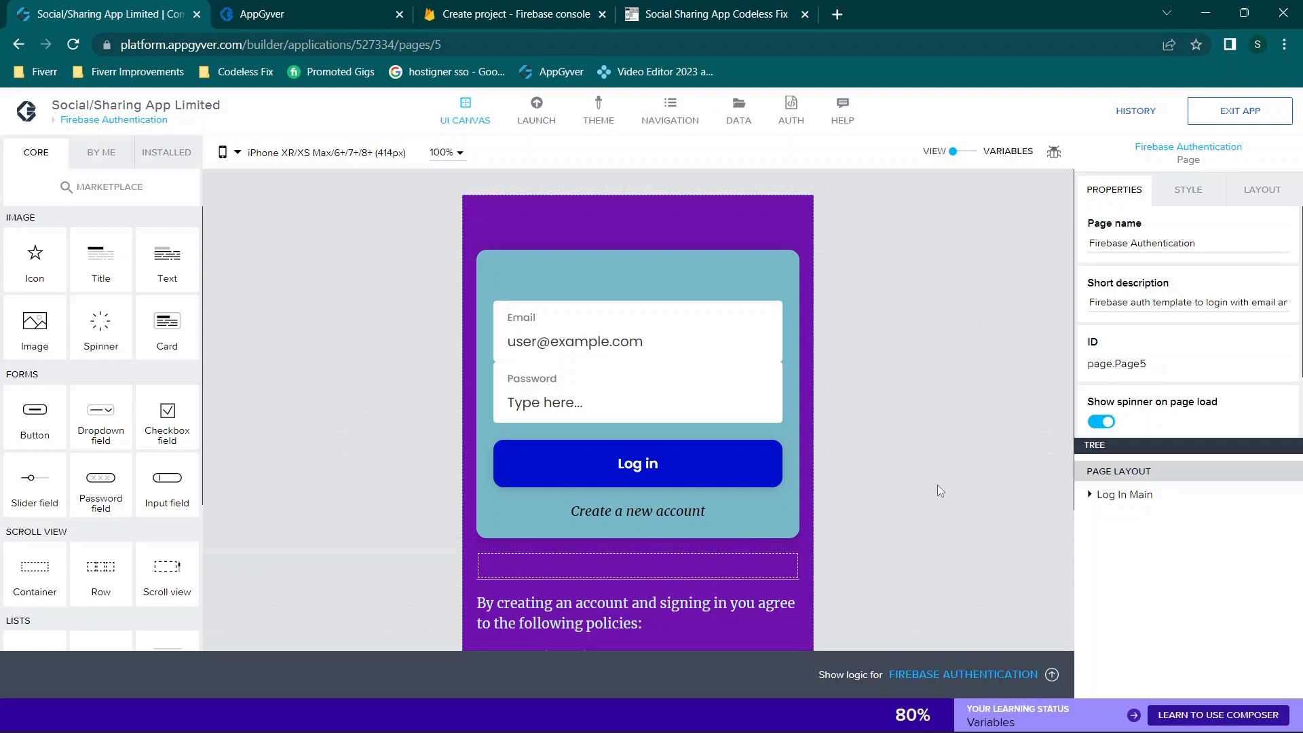
Step: Enter Test123 as the new Firebase project's name, generating project ID test123-2753d
scroll(938, 484, down, 3)
scroll(938, 485, up, 3)
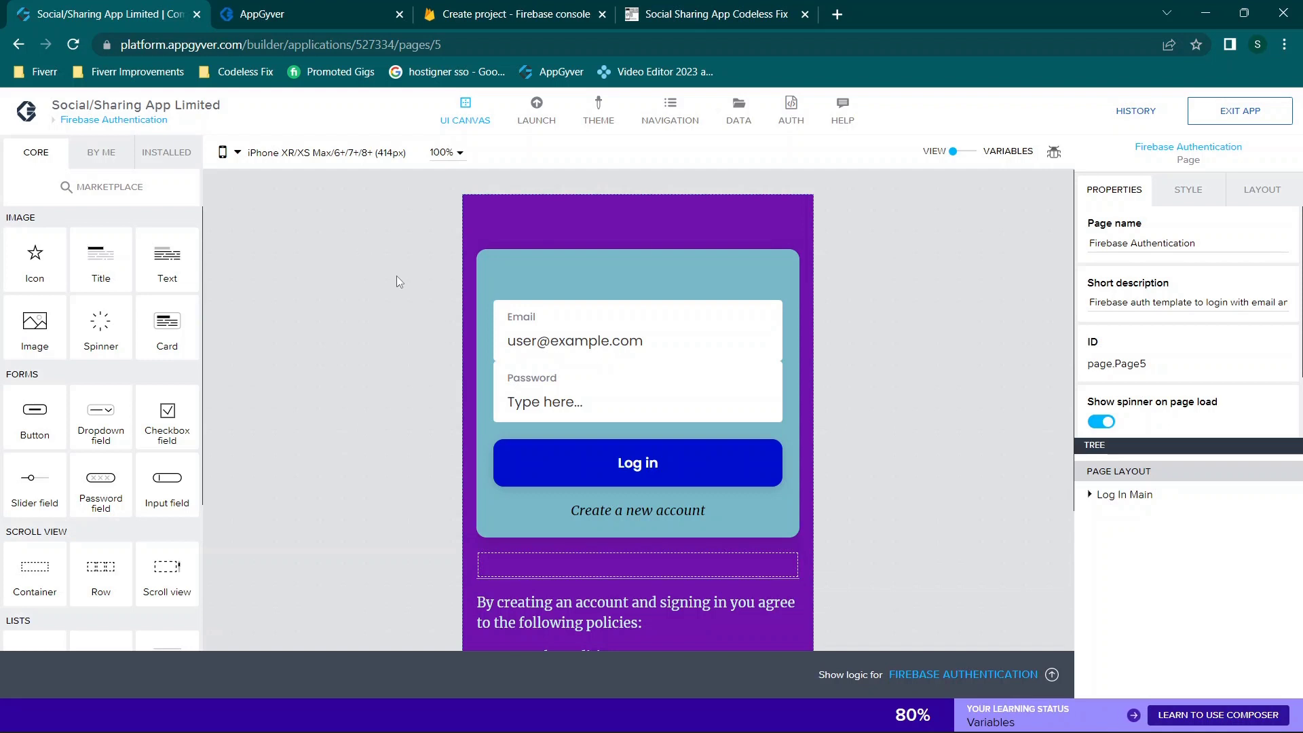
click(577, 12)
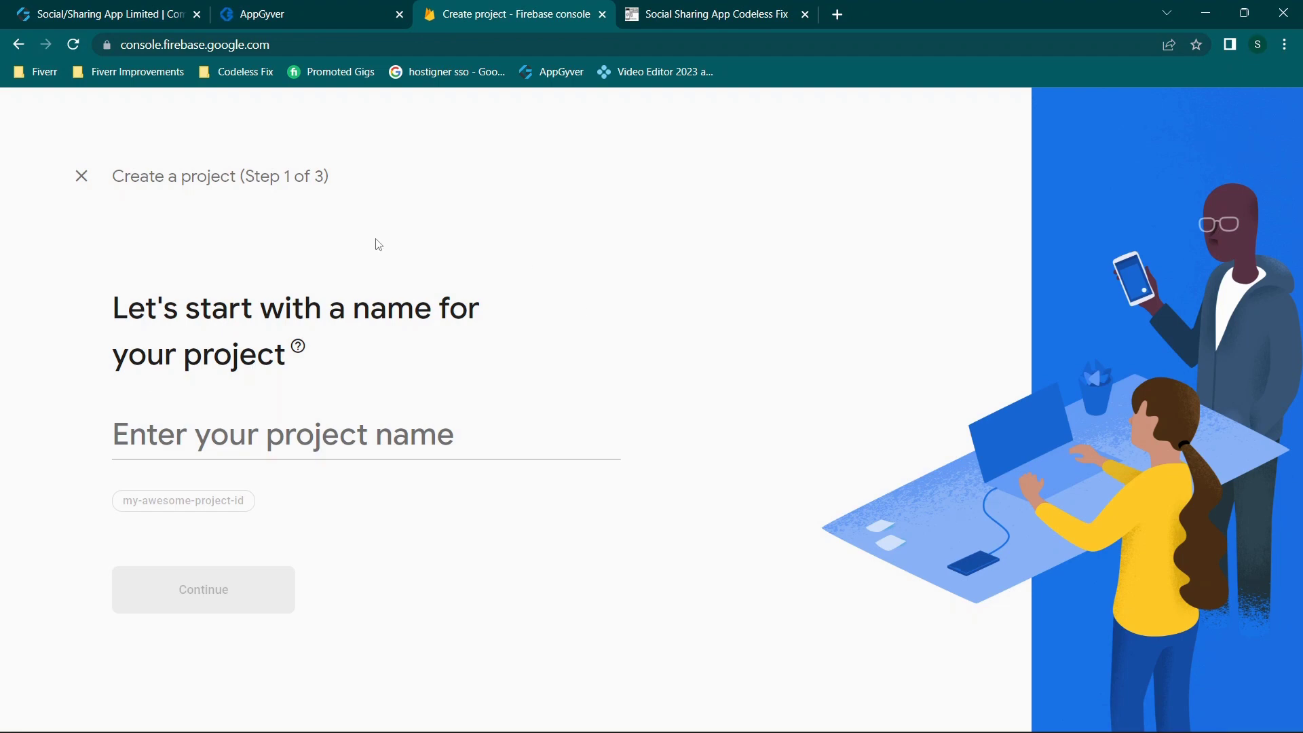
click(360, 420)
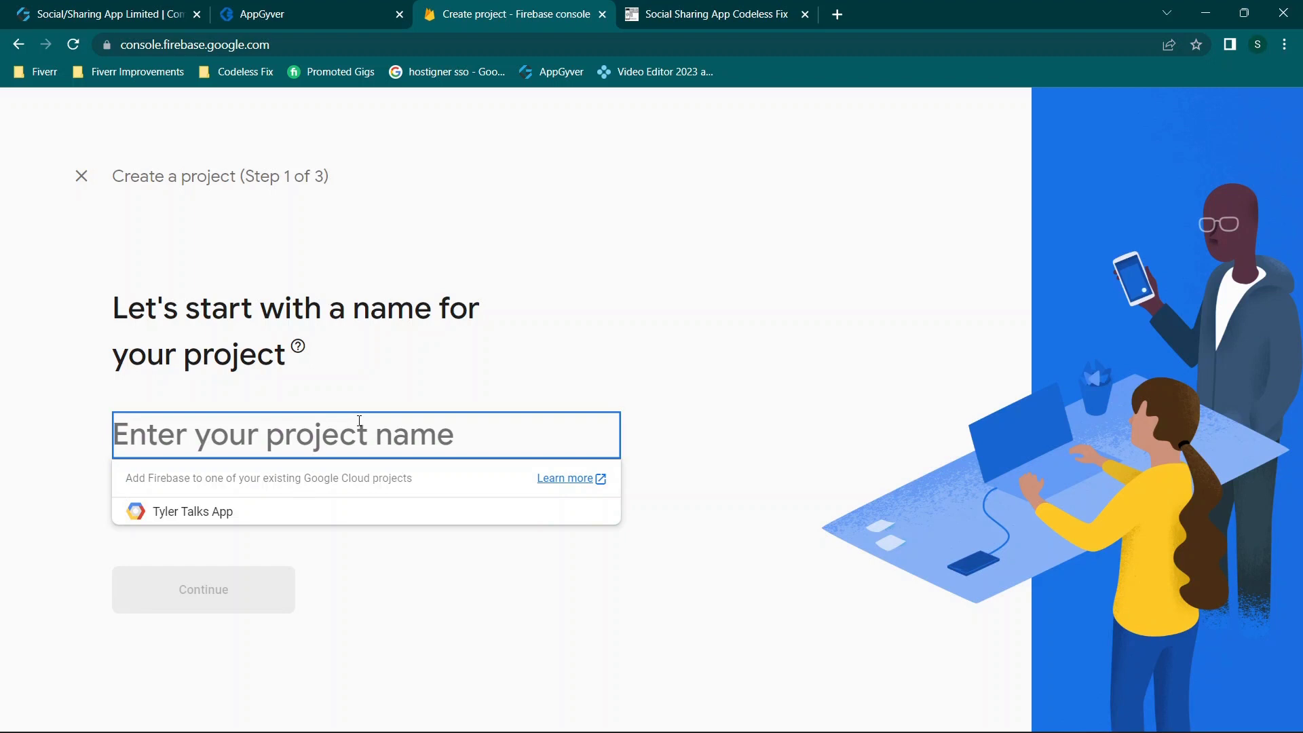
text(Test123)
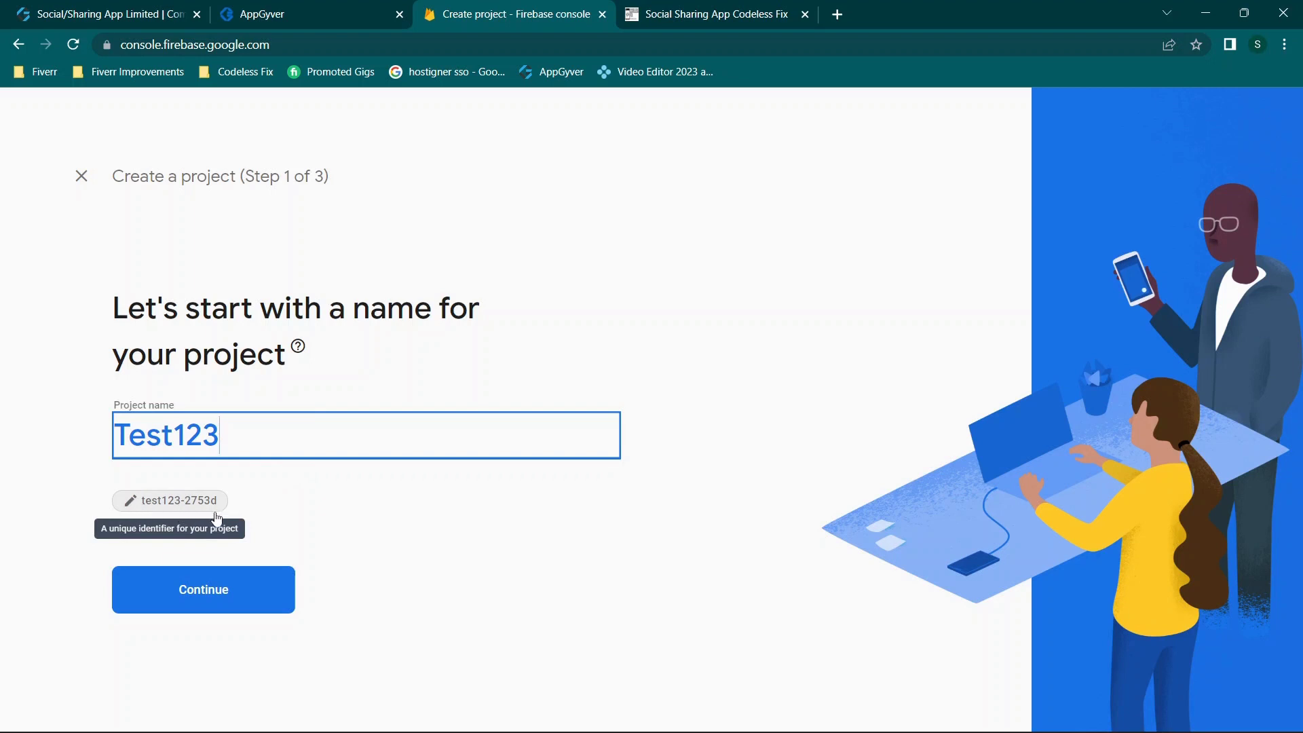
drag(250, 435, 102, 435)
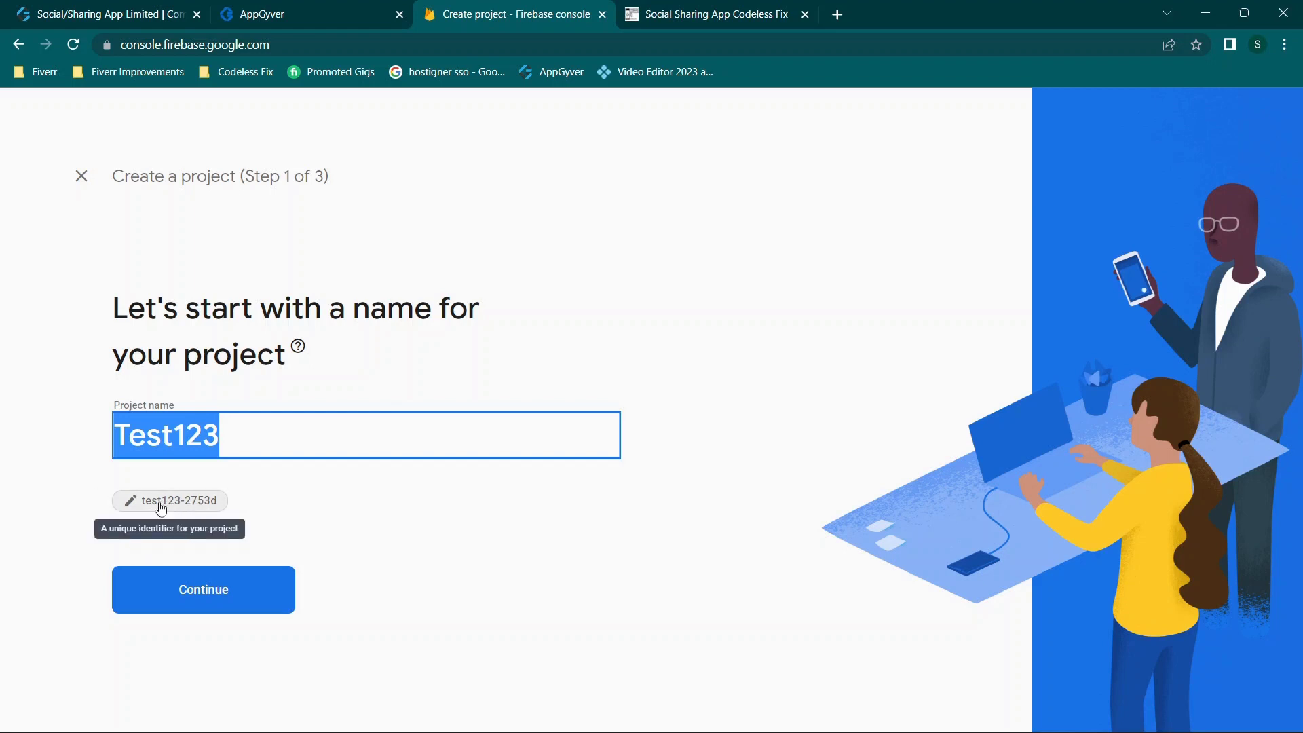
Step: Link Google Analytics to Default Account for Firebase, create the Test123 project, and enter it
click(201, 598)
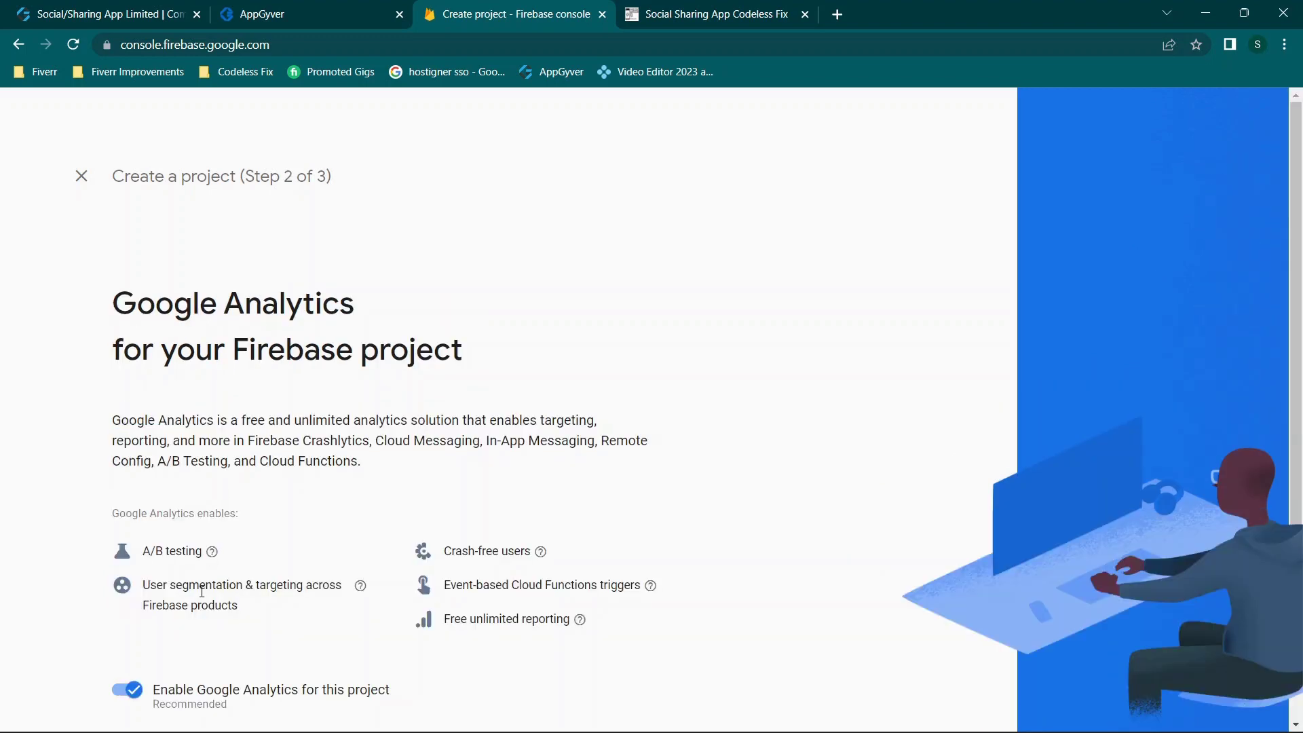
scroll(371, 534, down, 2)
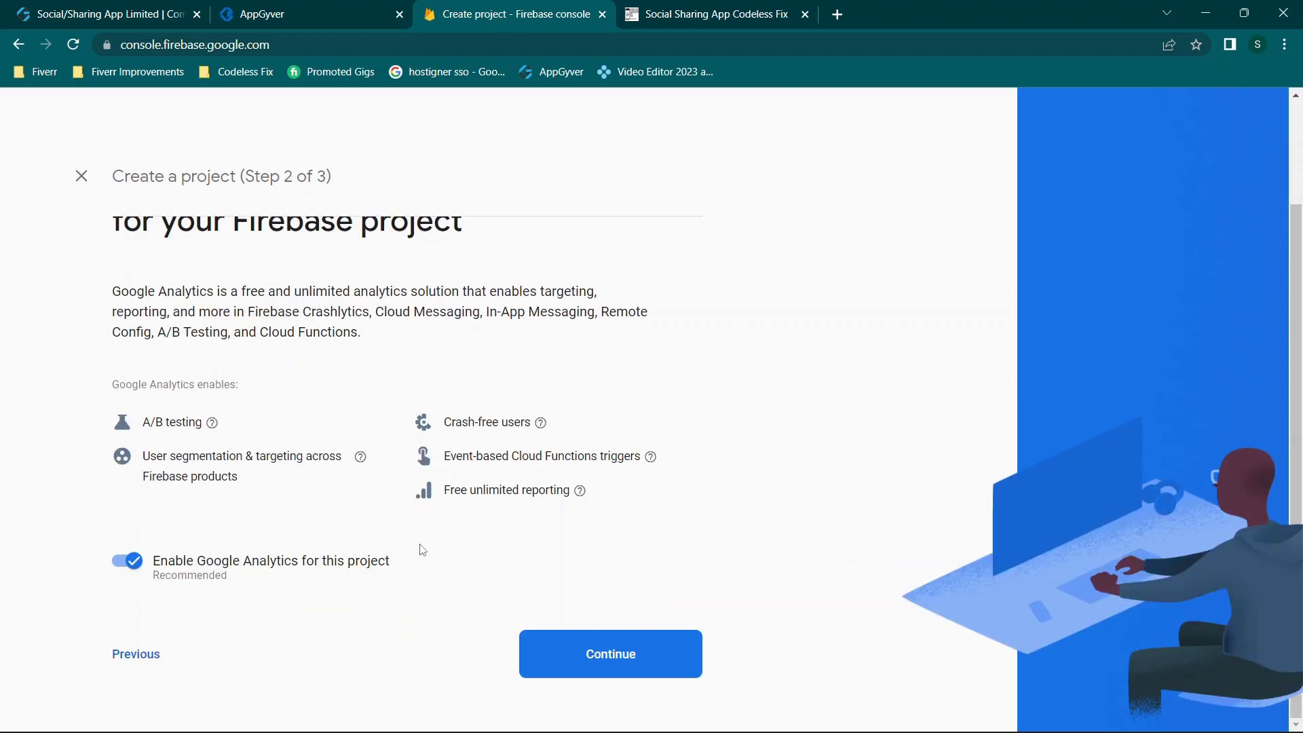
click(609, 653)
click(270, 423)
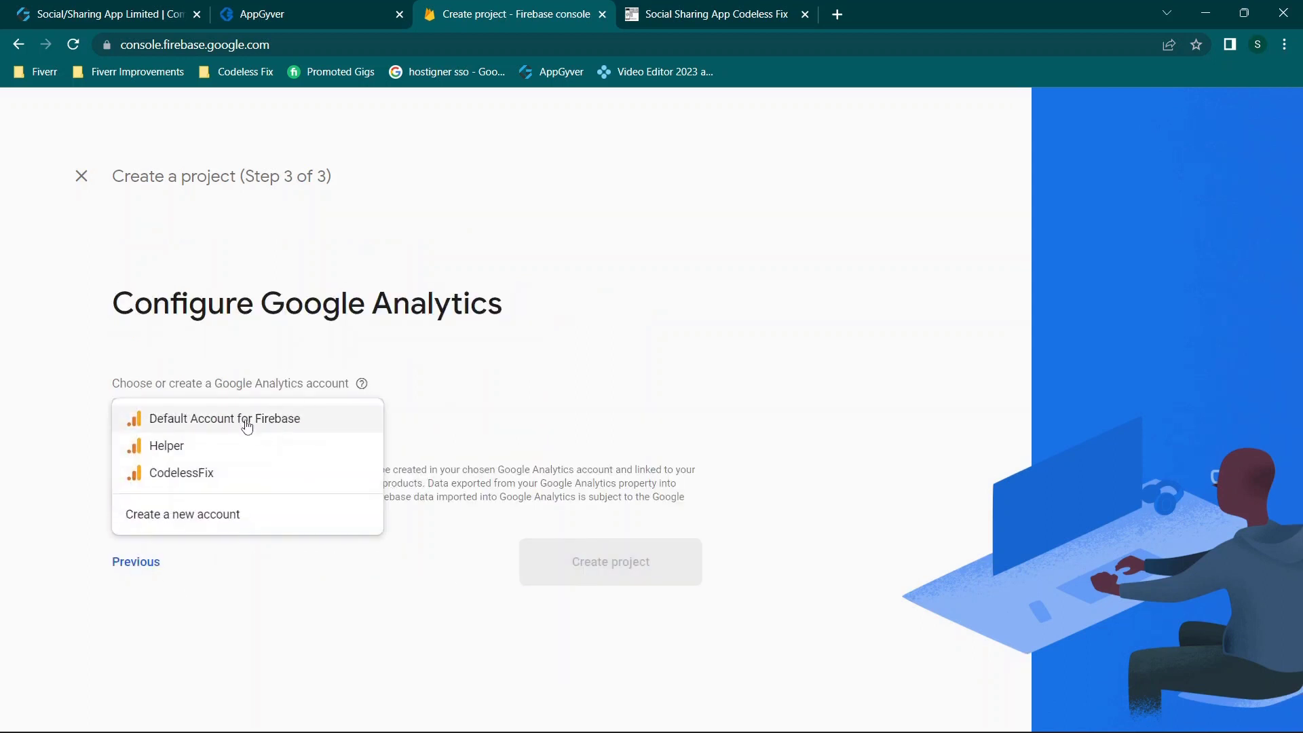
click(495, 381)
click(339, 423)
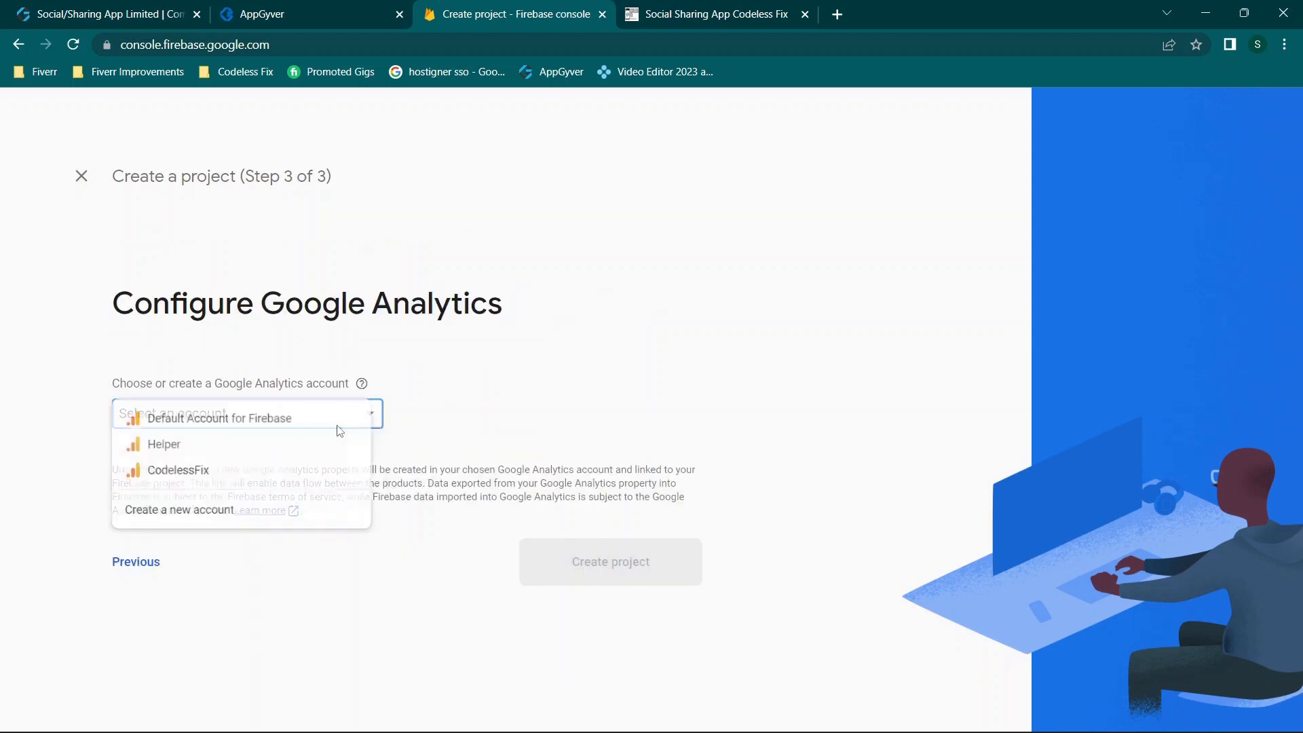
click(200, 421)
click(640, 604)
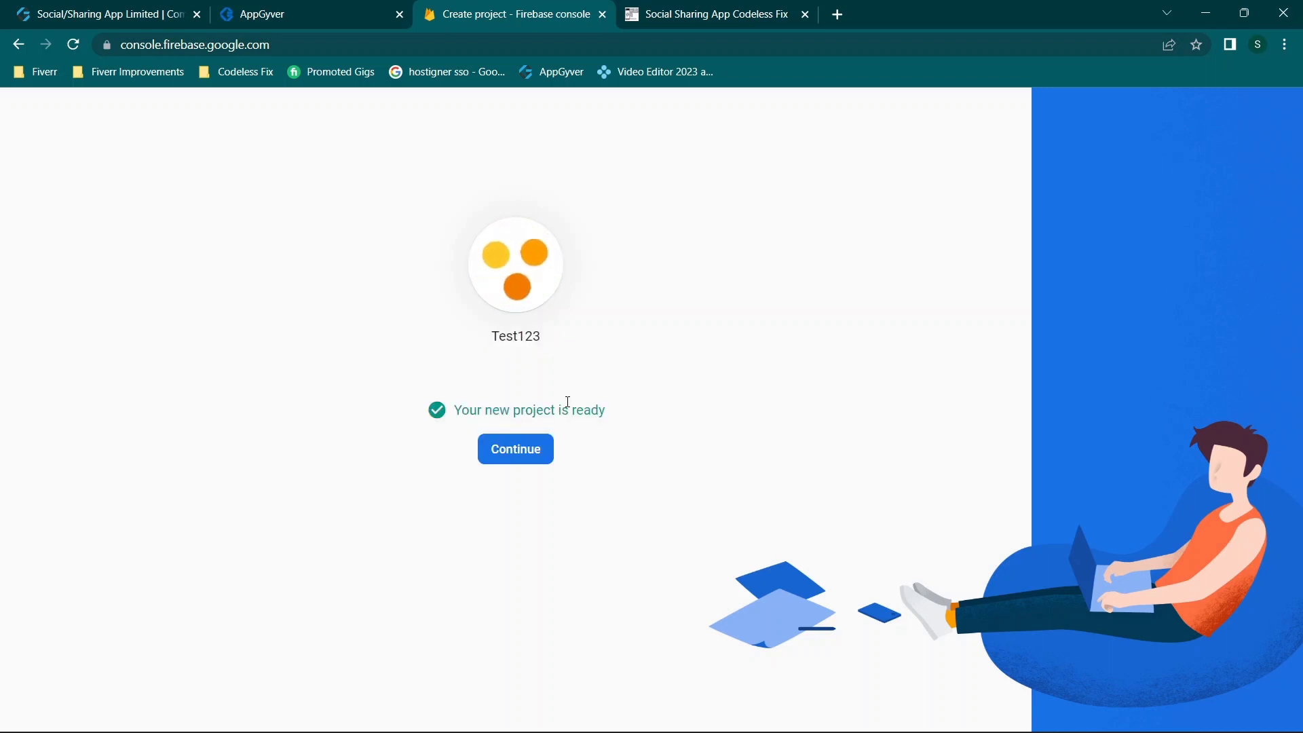
click(517, 450)
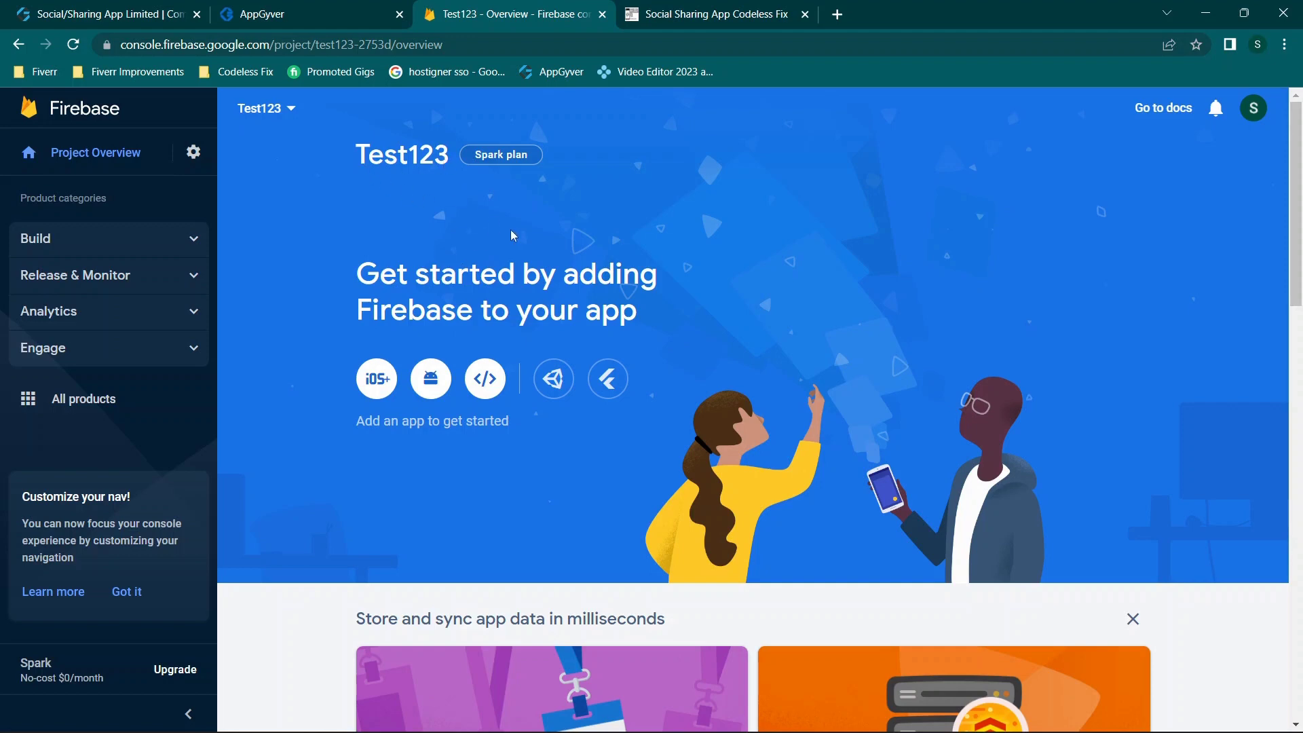
Step: Dismiss the Malwarebytes popup and show Project Overview with the Build category expanded
scroll(518, 235, down, 4)
scroll(518, 234, up, 4)
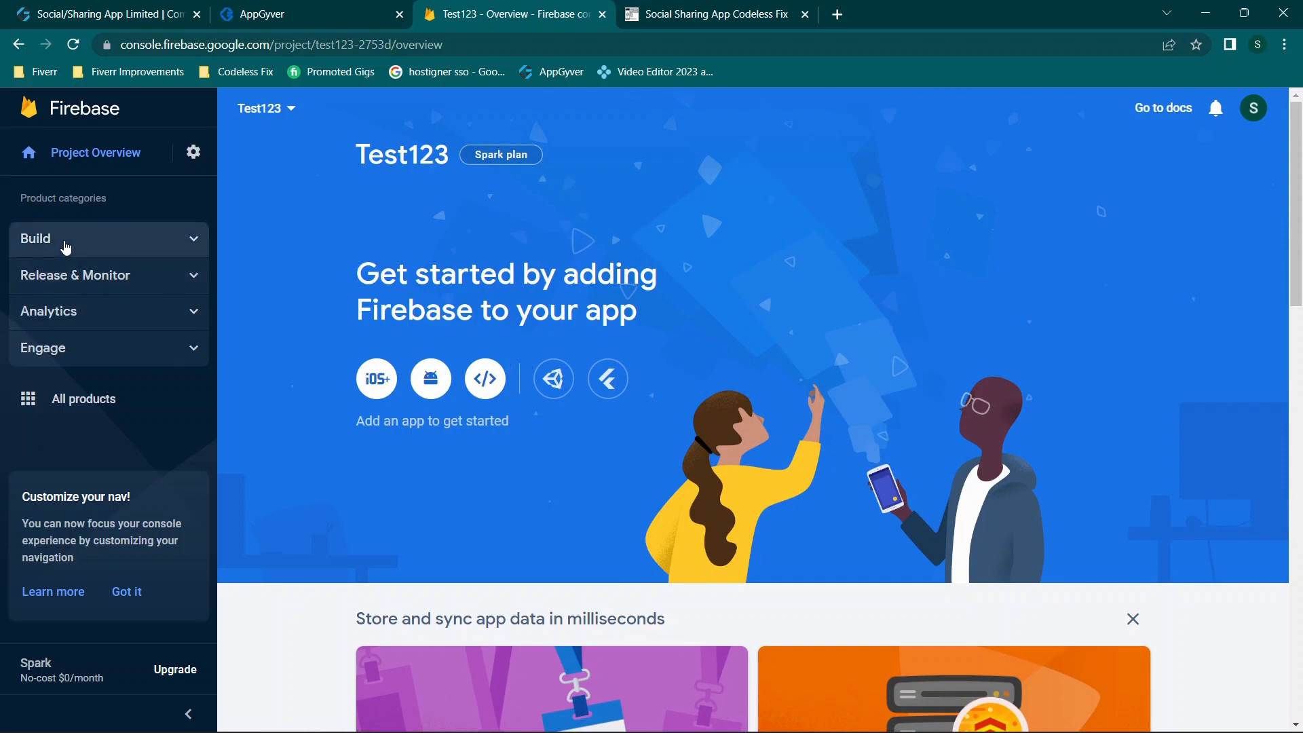
click(106, 239)
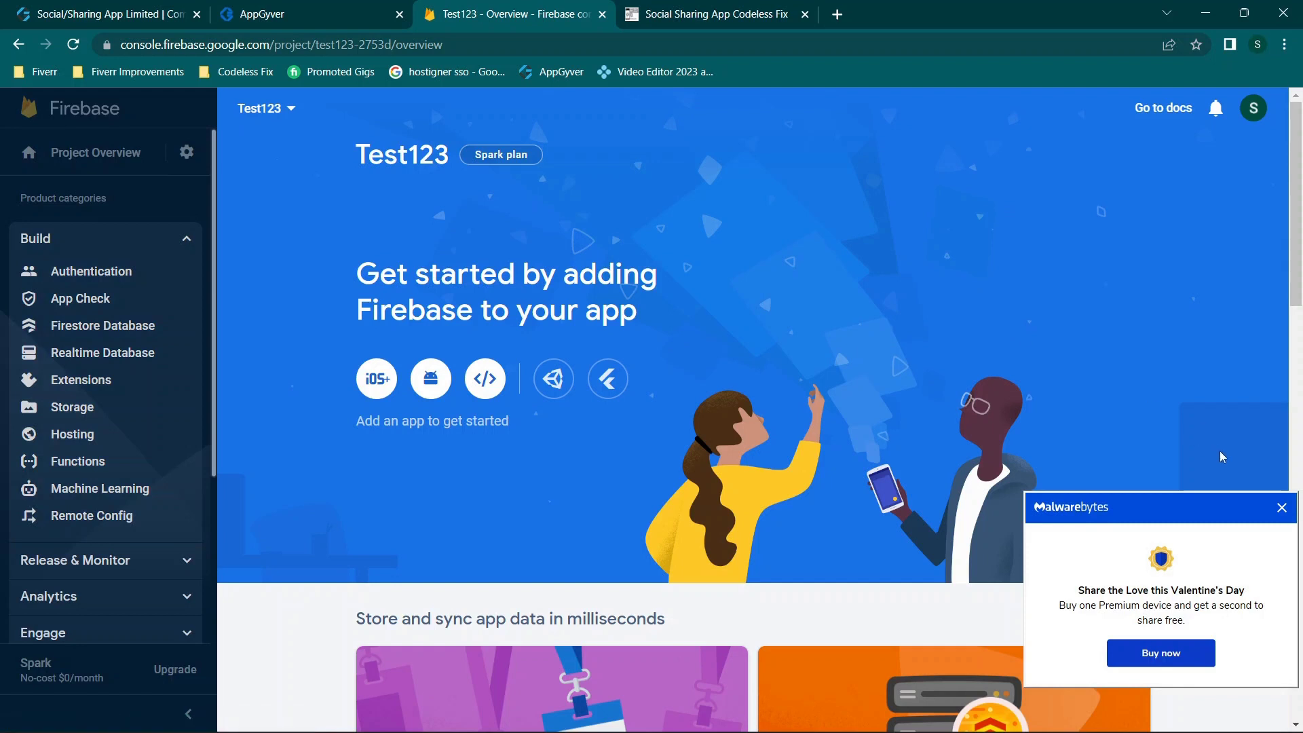
click(1281, 507)
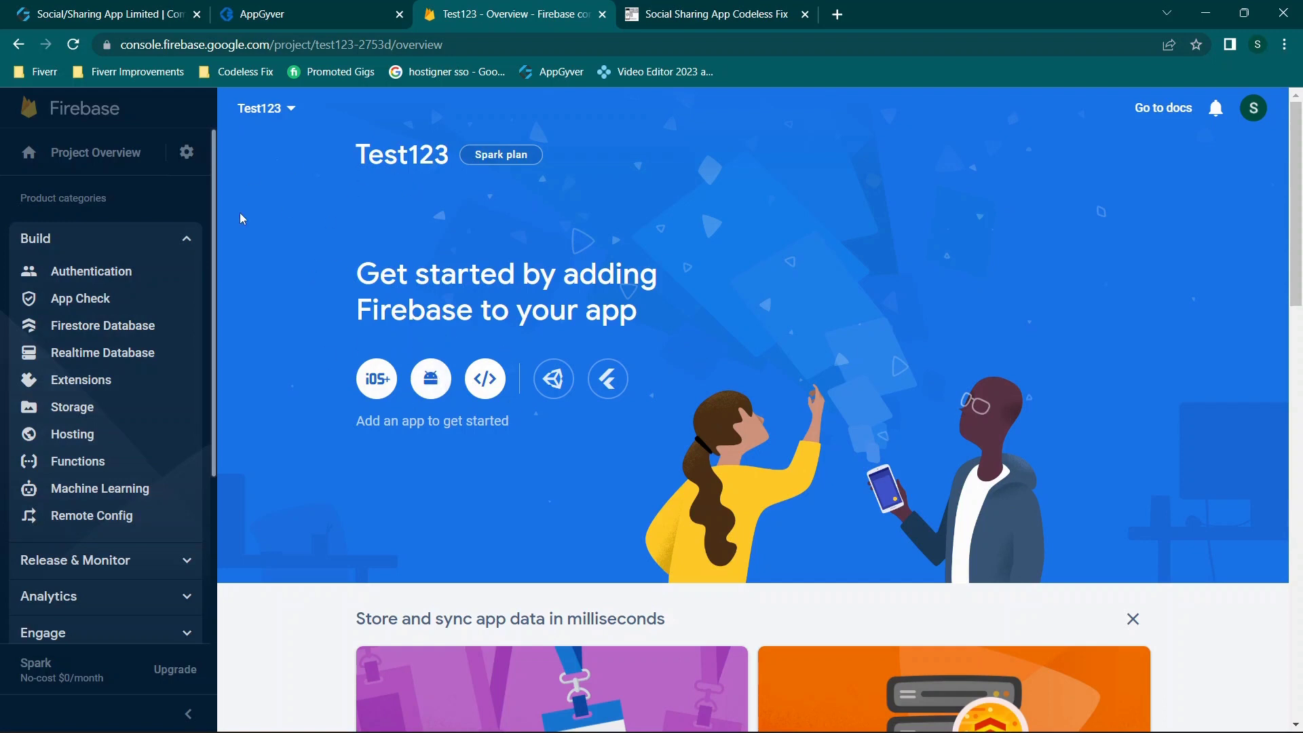
click(79, 165)
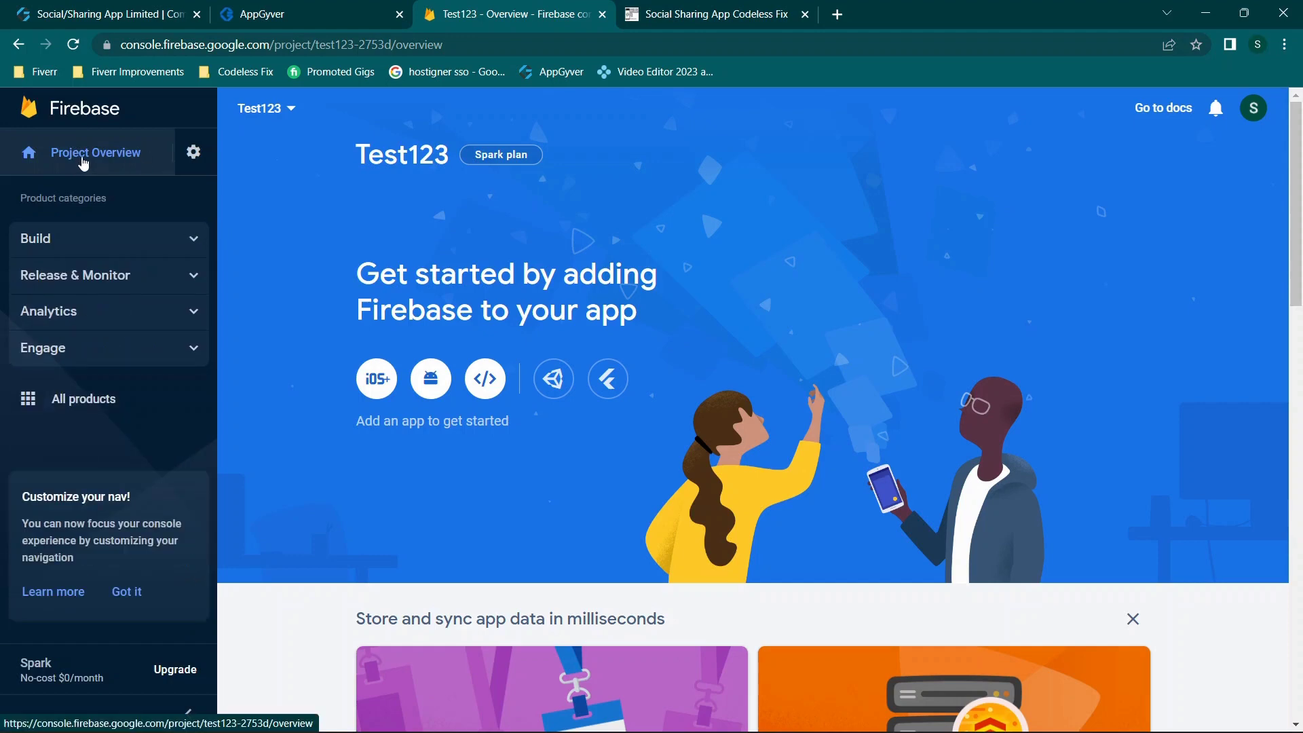
click(101, 242)
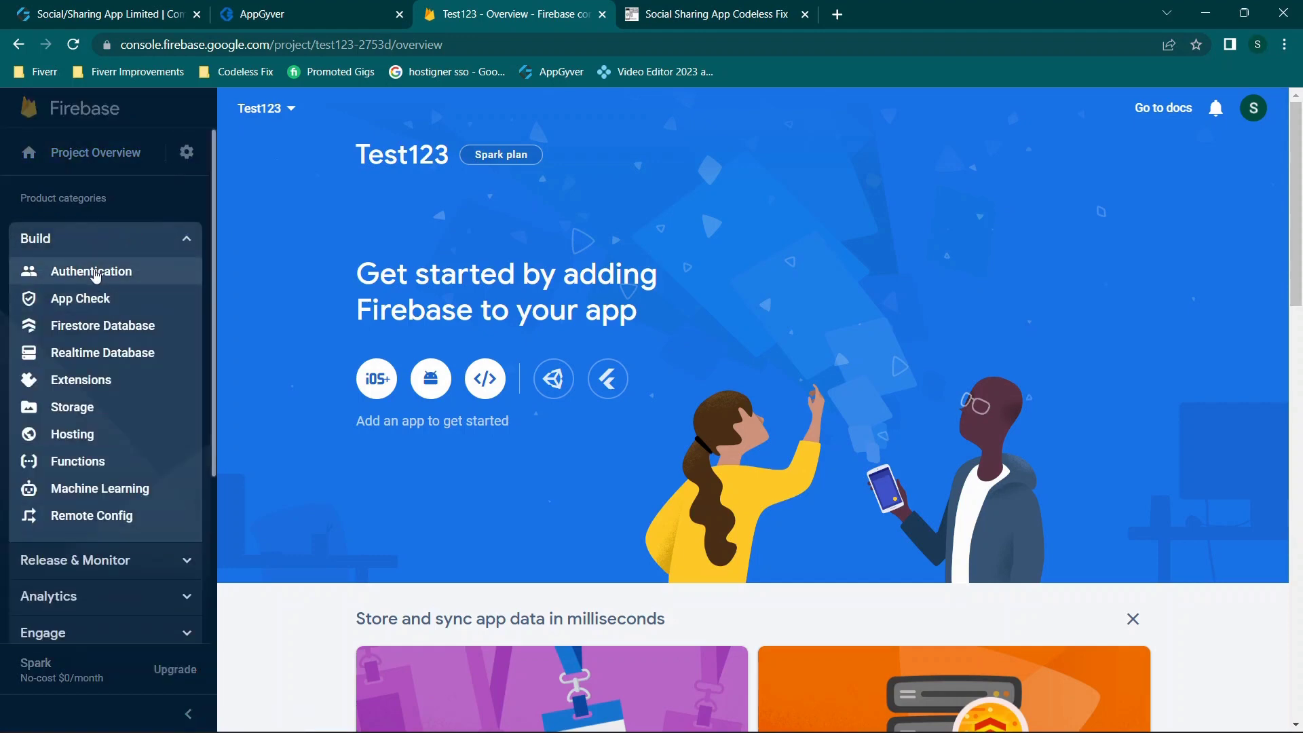
Step: Enable and save the Email/Password sign-in provider, then view the Authentication Templates page
click(68, 267)
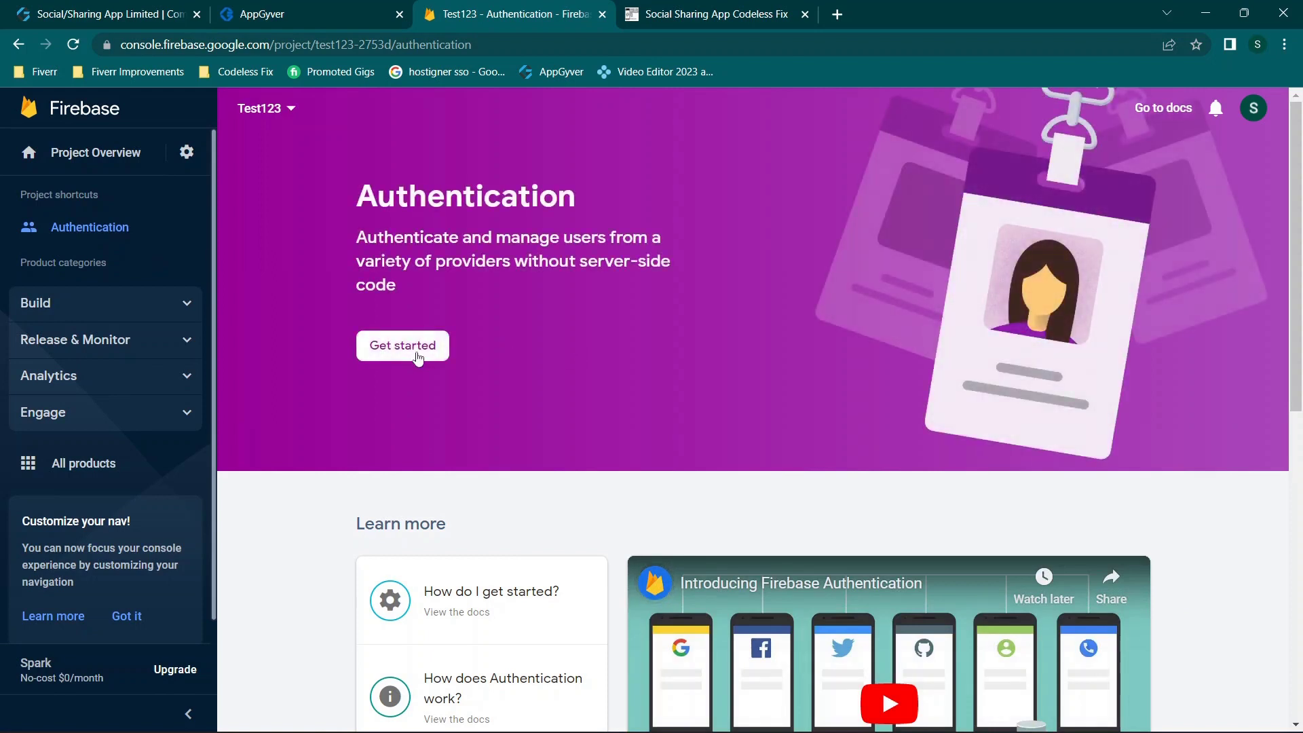
click(414, 349)
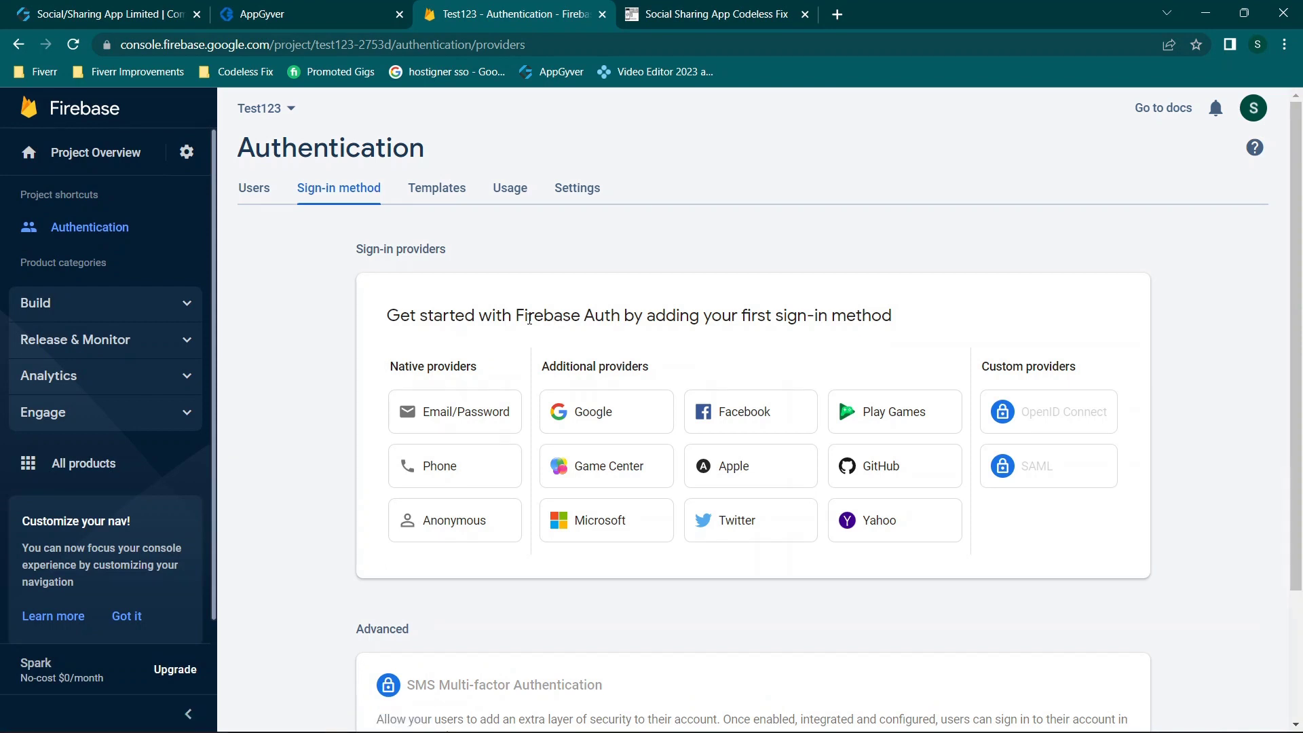
click(453, 415)
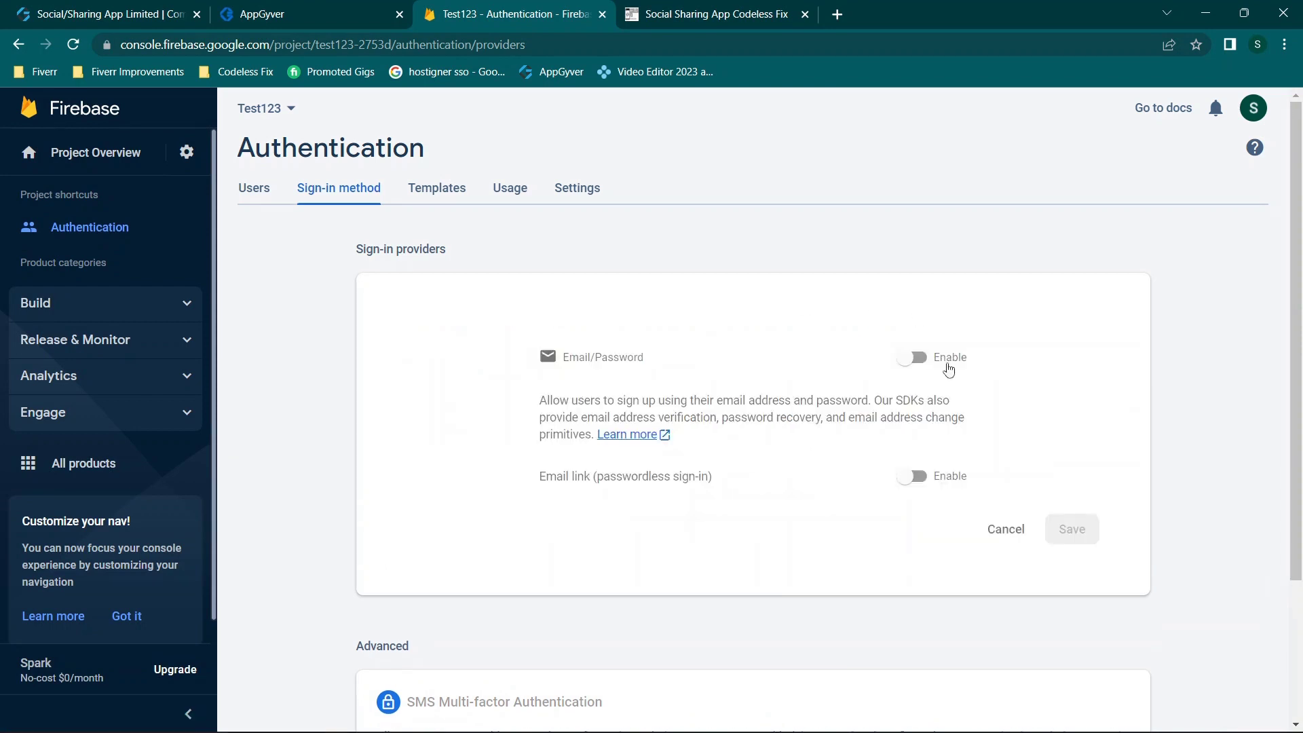
click(912, 357)
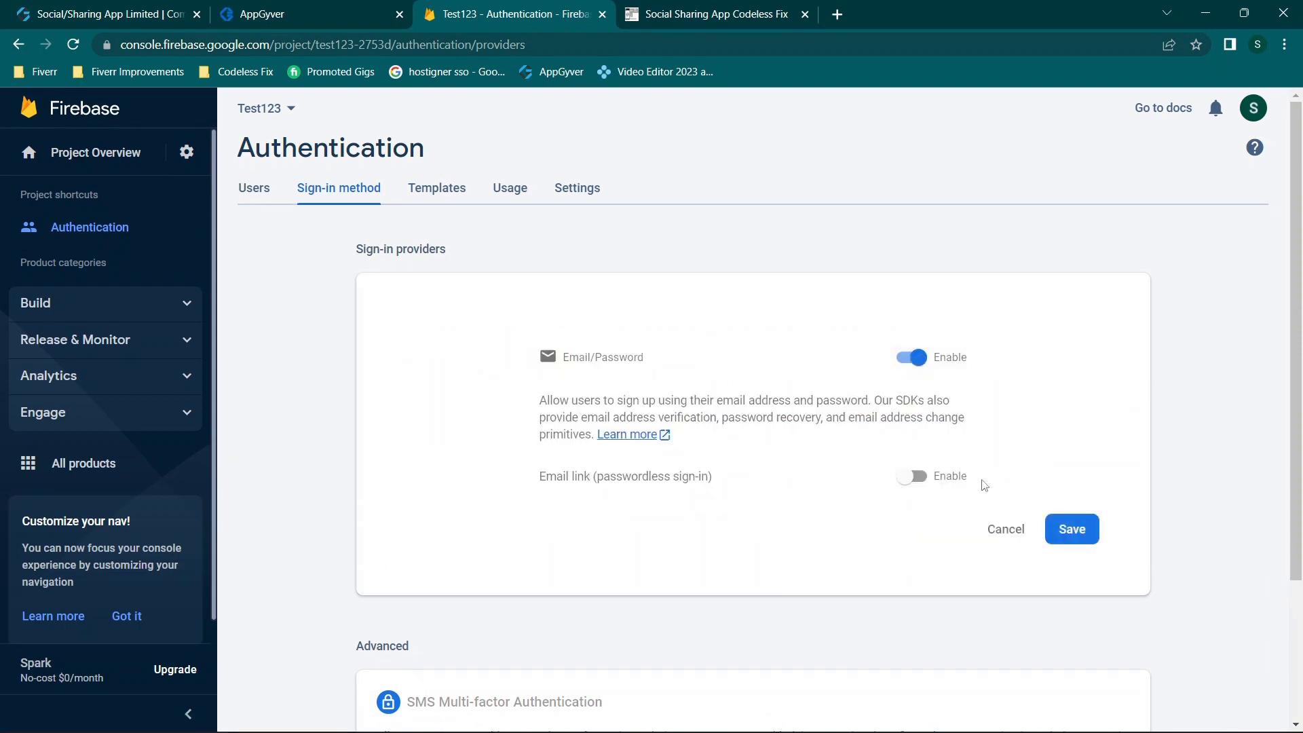
click(1072, 529)
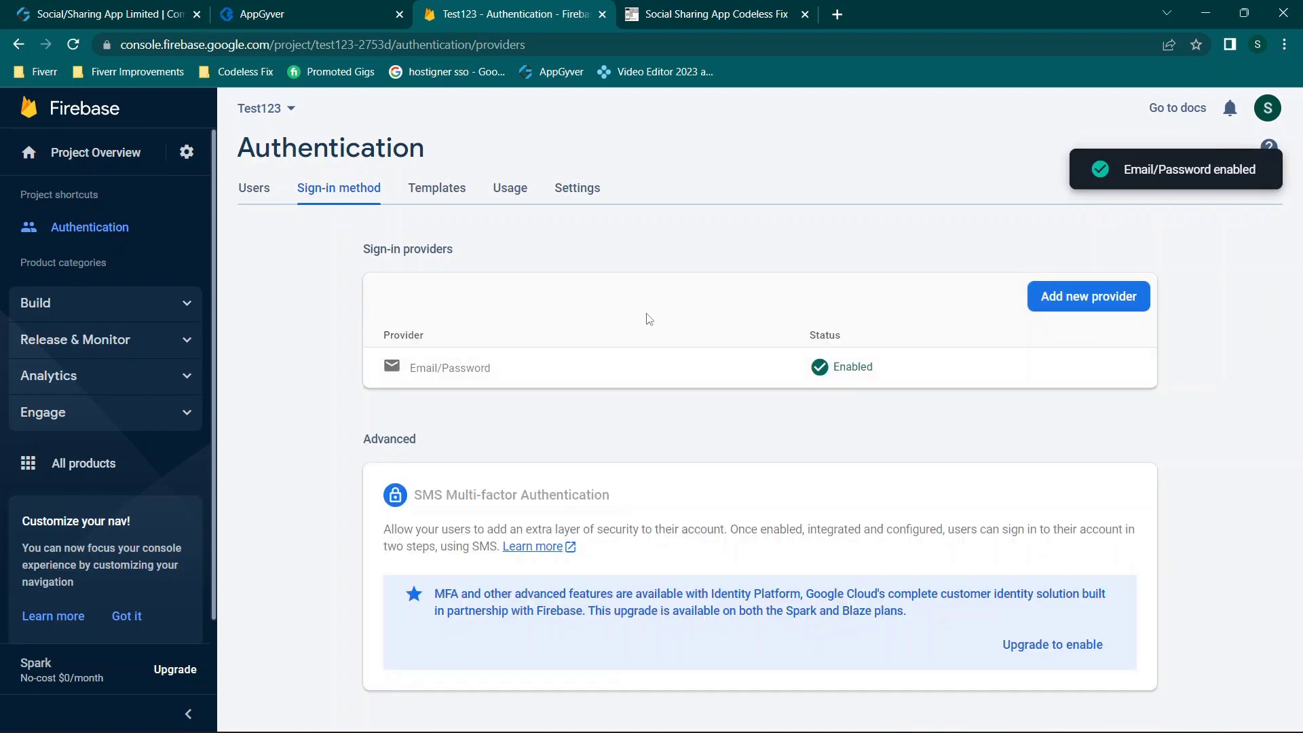
click(435, 198)
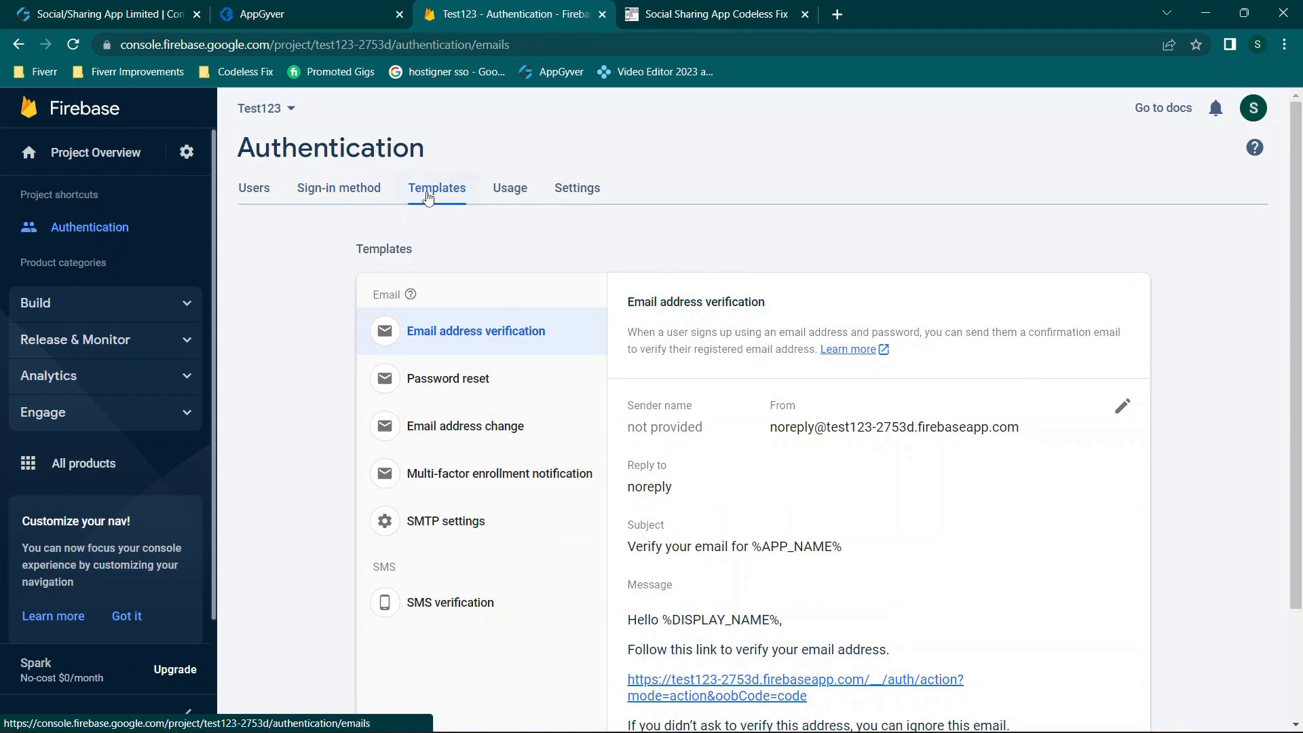
scroll(772, 446, down, 2)
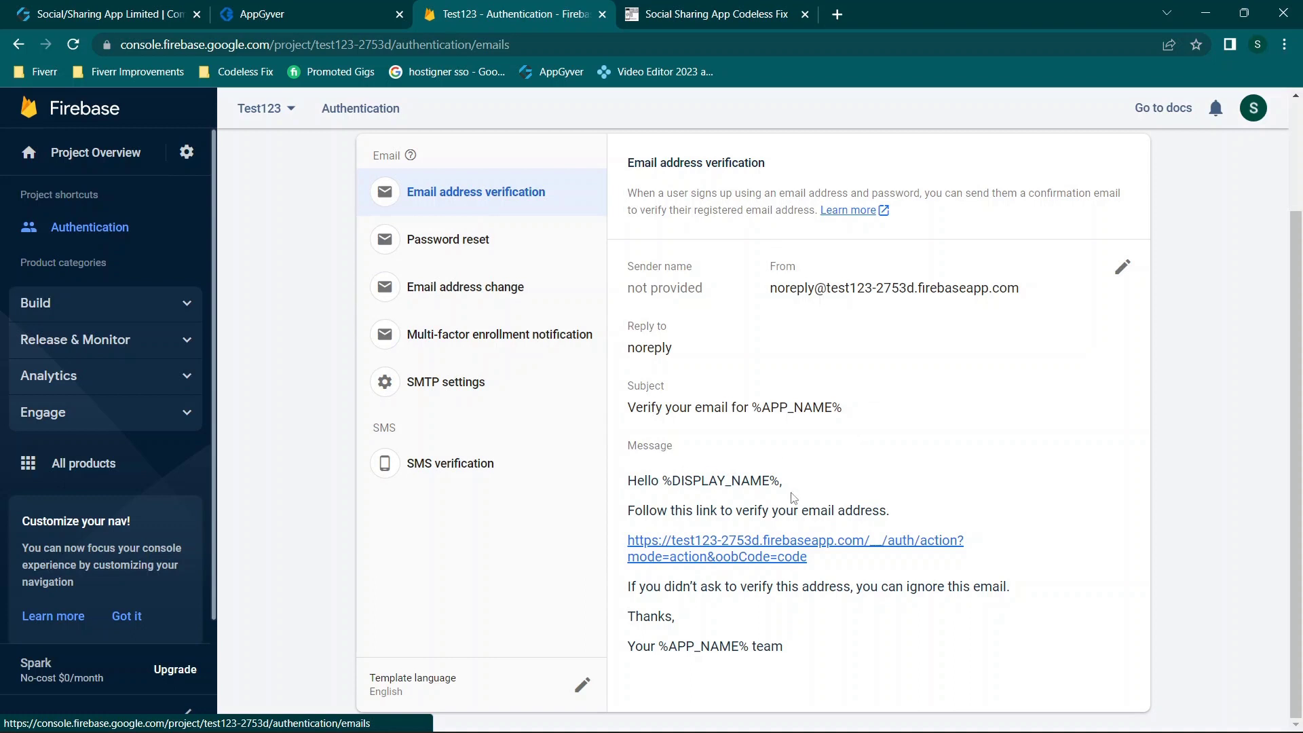
click(1123, 267)
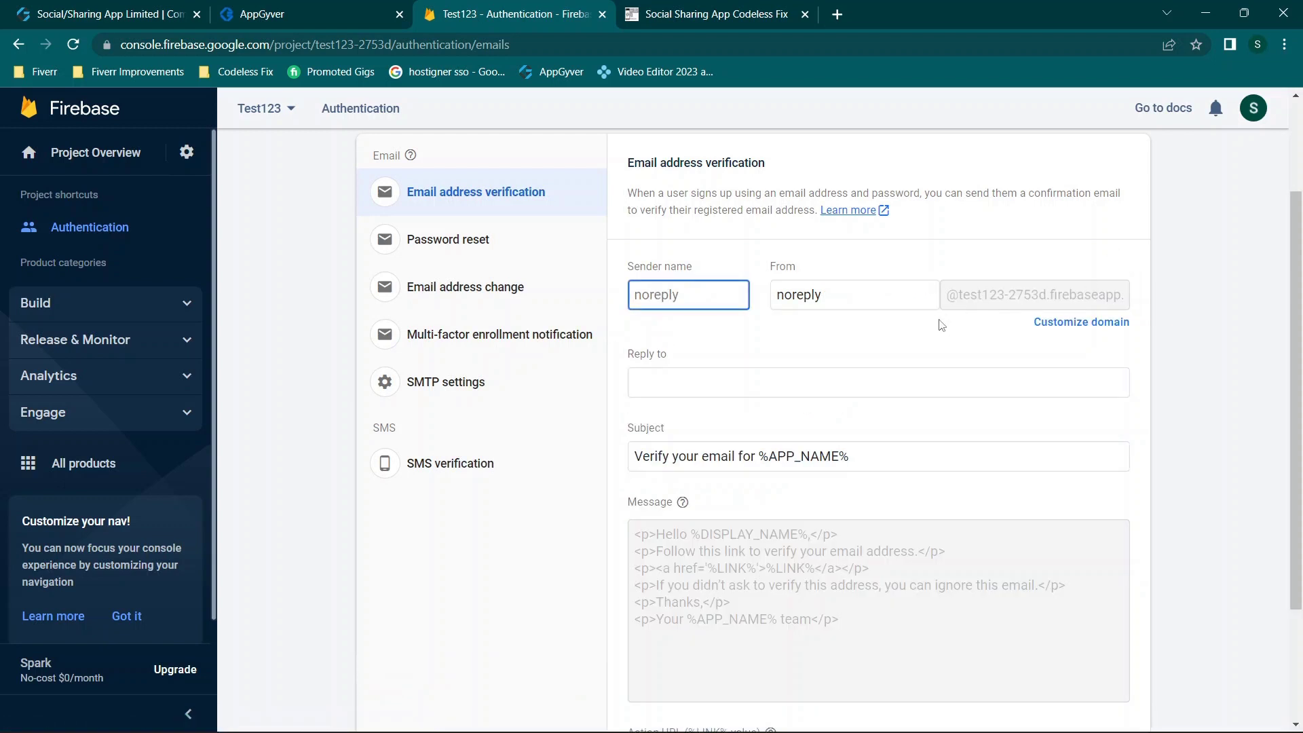
scroll(942, 325, down, 1)
scroll(821, 335, down, 2)
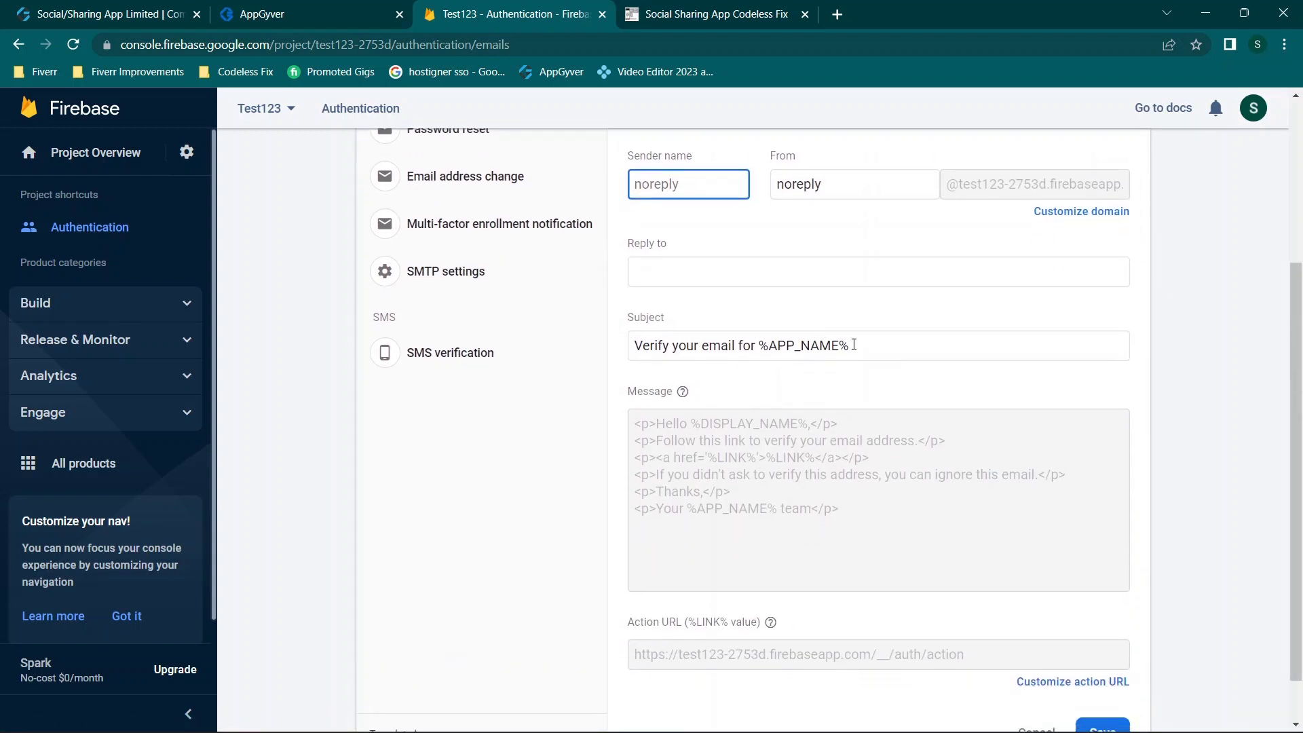
scroll(852, 343, down, 2)
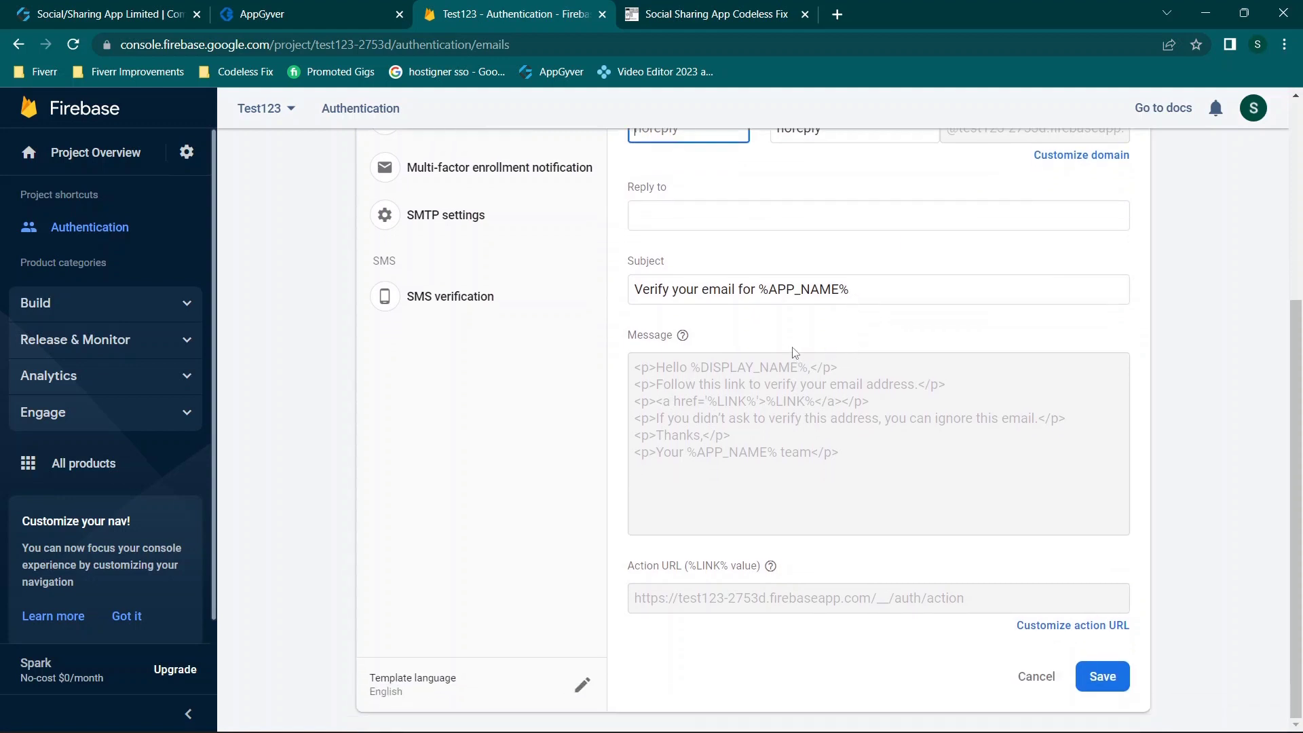
drag(760, 290, 845, 292)
click(687, 297)
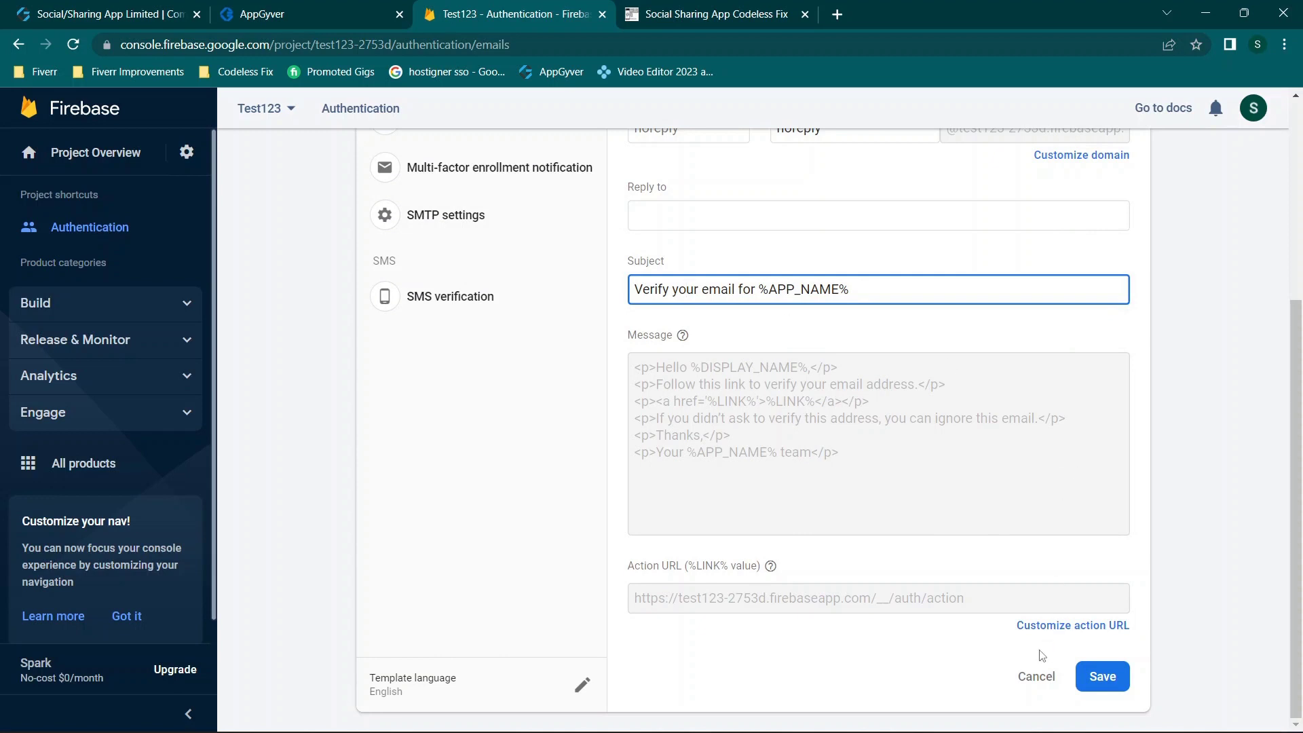
click(1036, 676)
scroll(692, 342, up, 2)
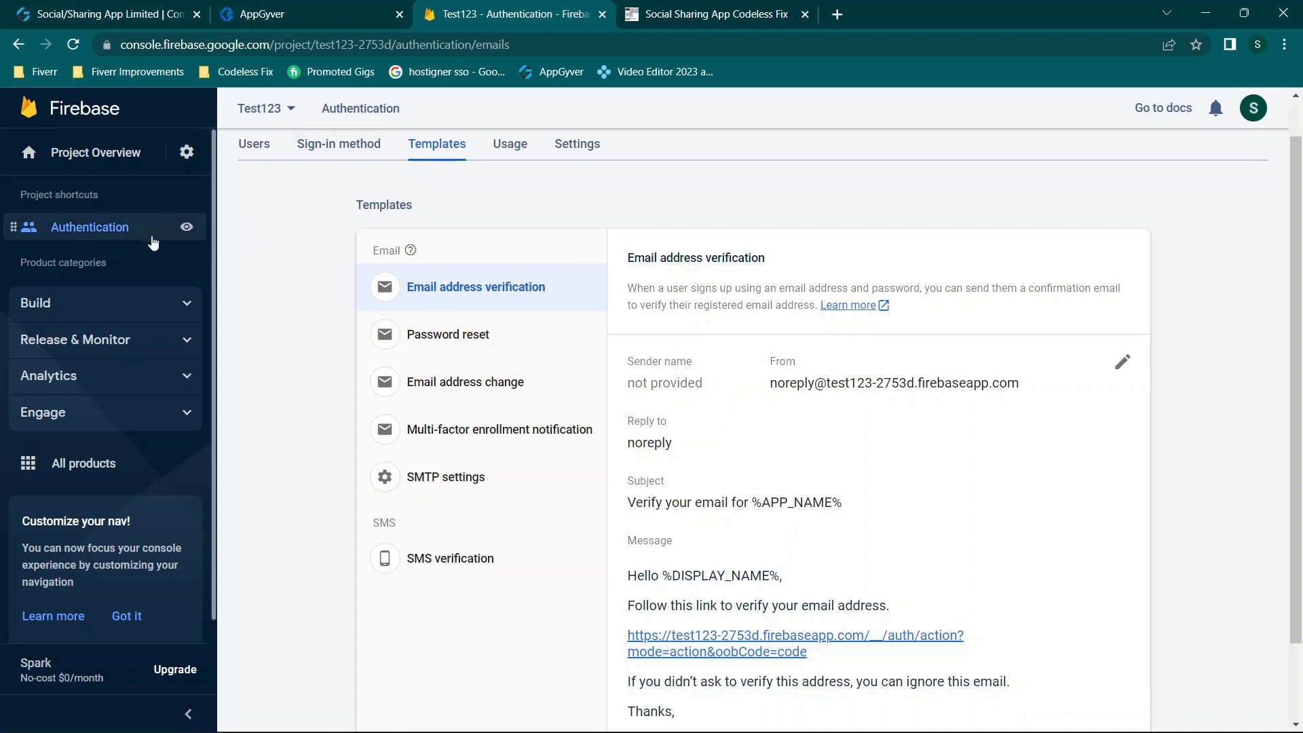
Step: Check the Authentication Users list and its password hash options menu
click(256, 157)
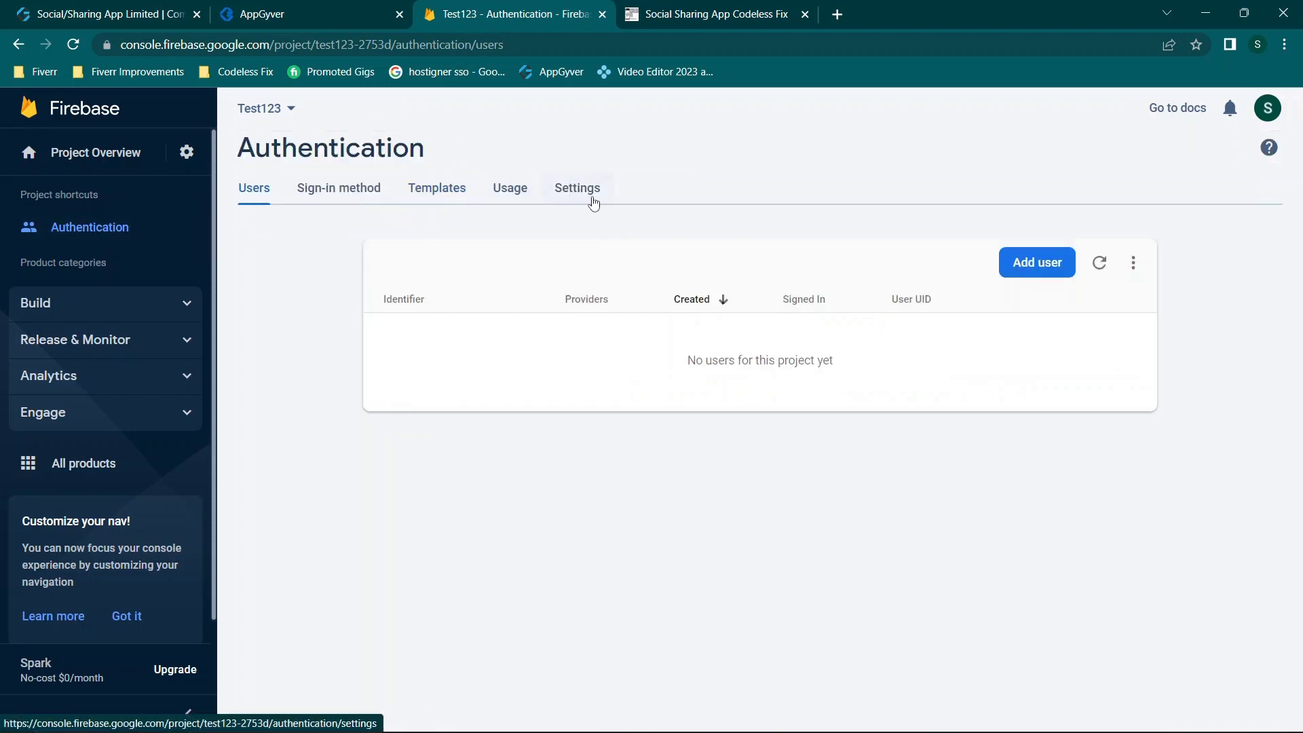
click(1133, 263)
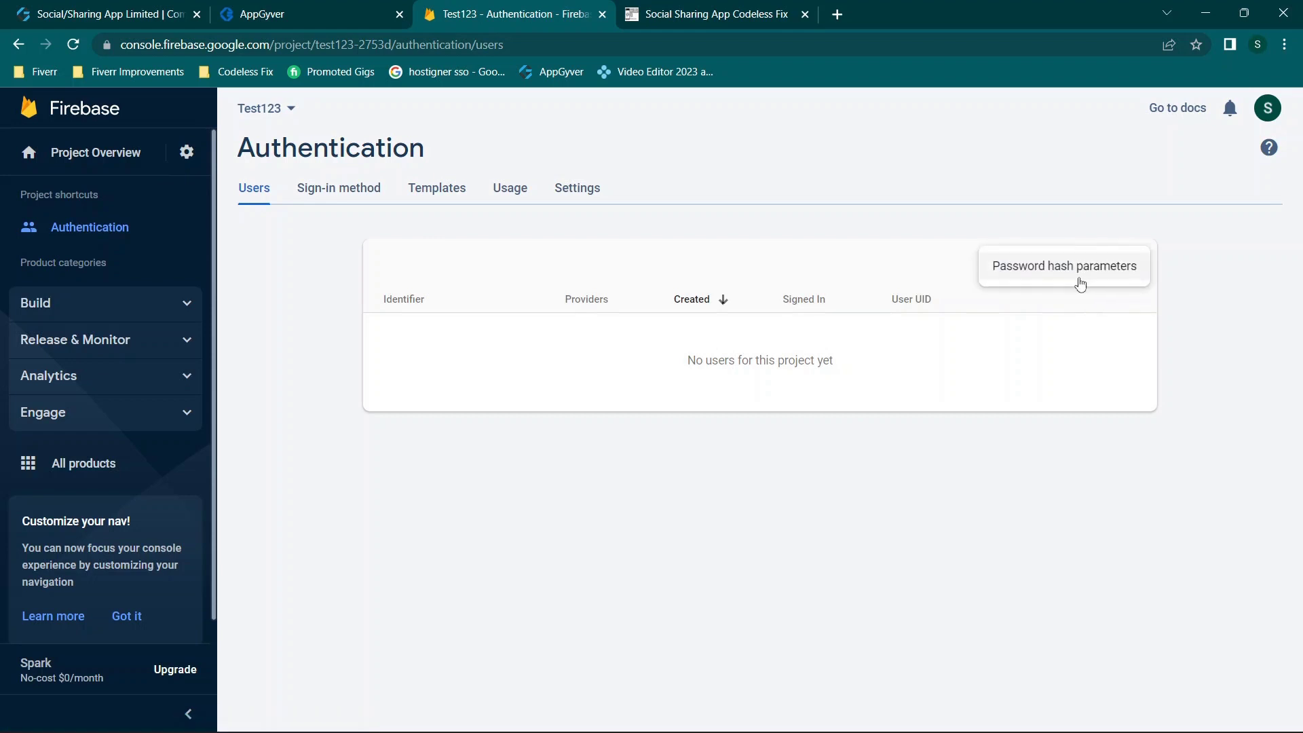
click(1062, 315)
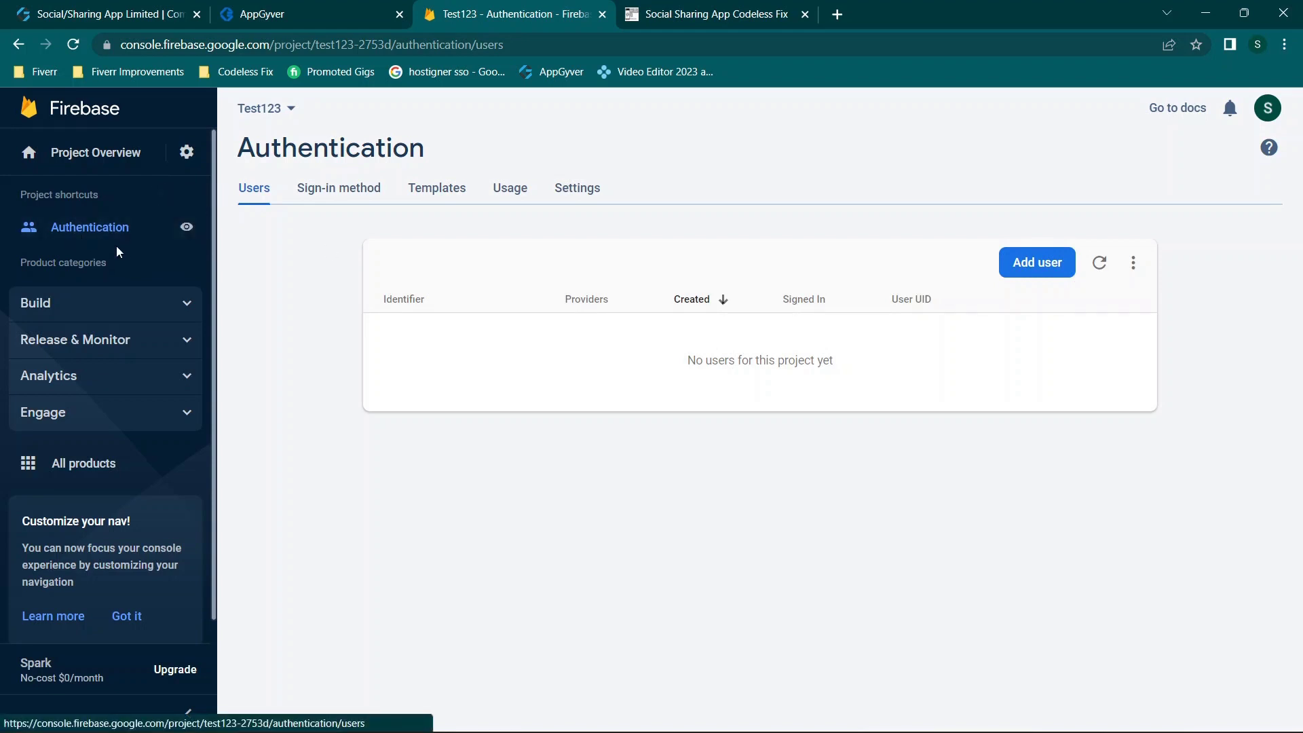
Step: Create a Cloud Firestore database in production mode at nam5 (United States)
click(154, 318)
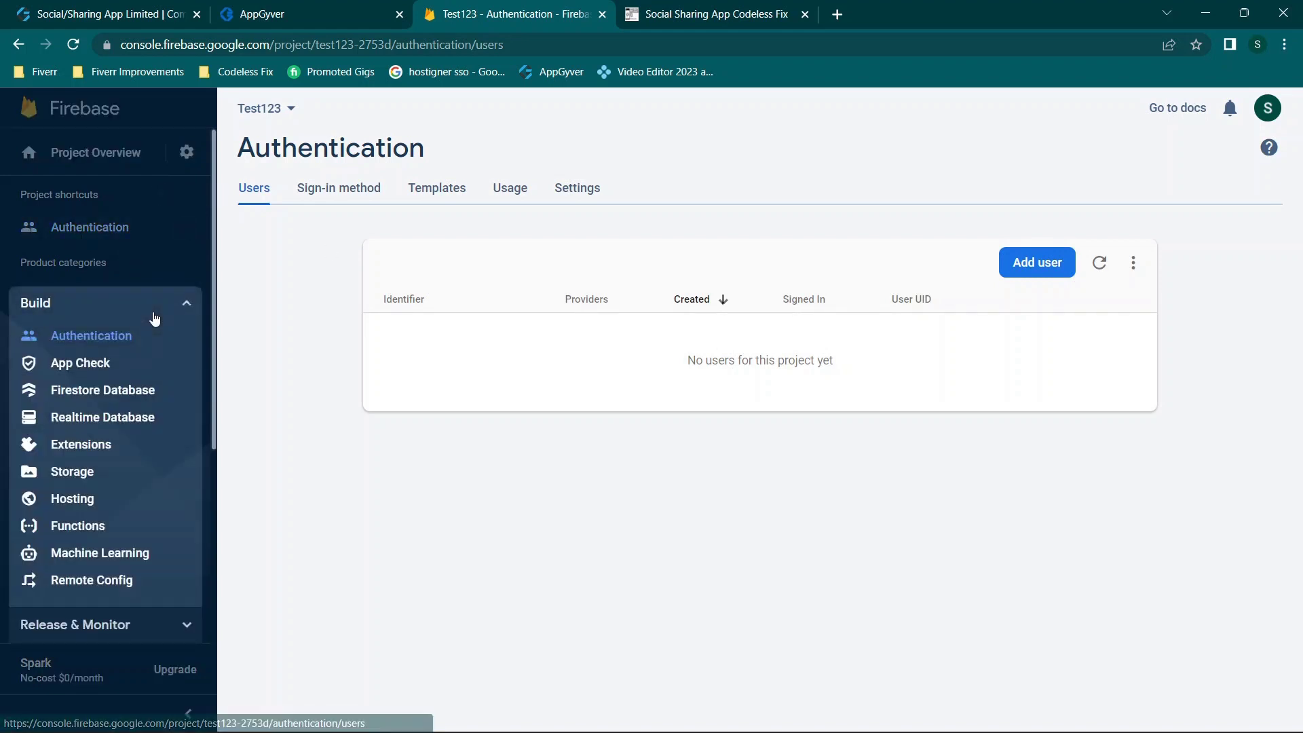
click(128, 401)
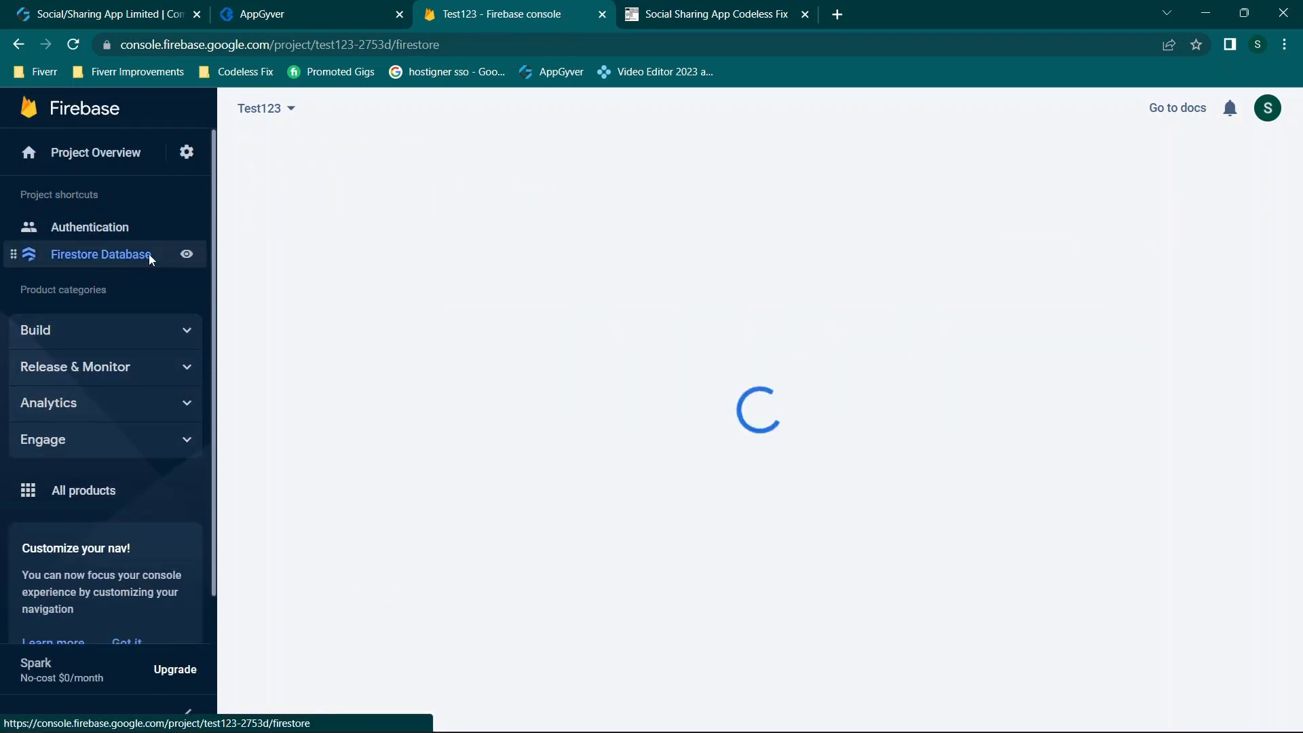
scroll(693, 405, down, 2)
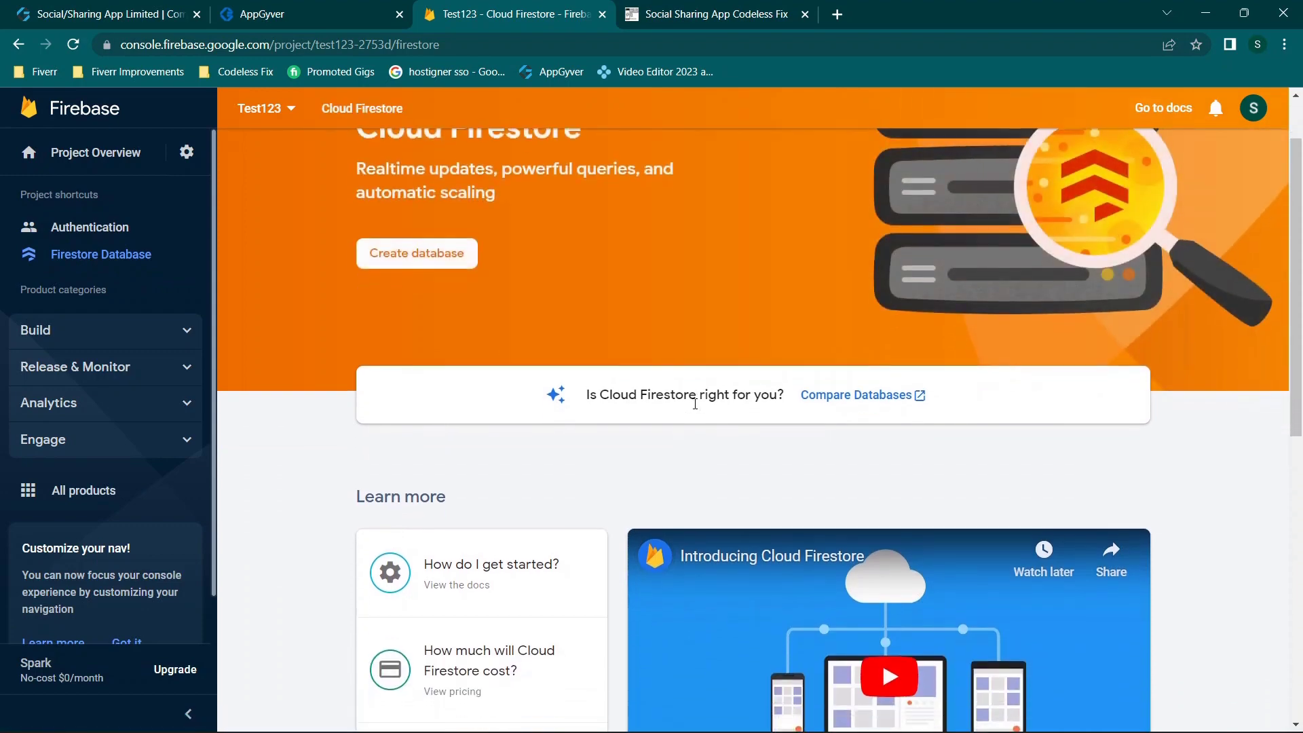
click(417, 248)
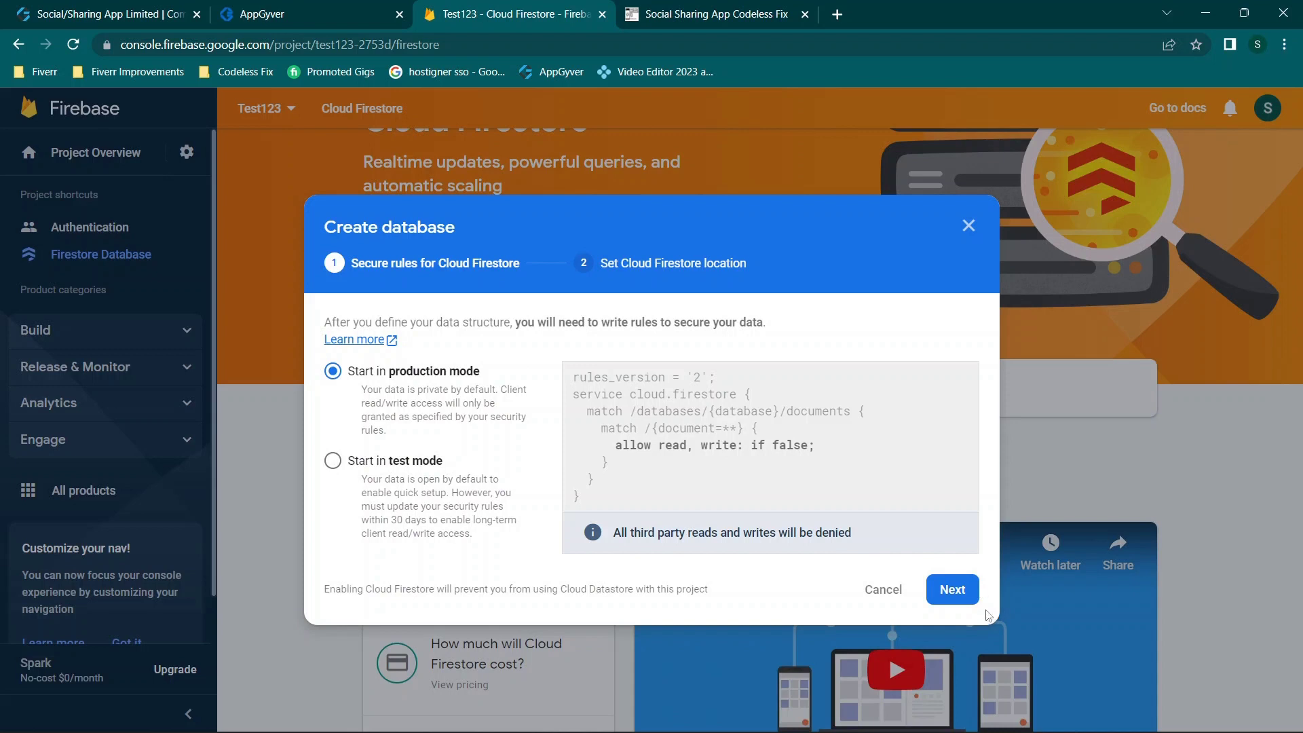
click(957, 601)
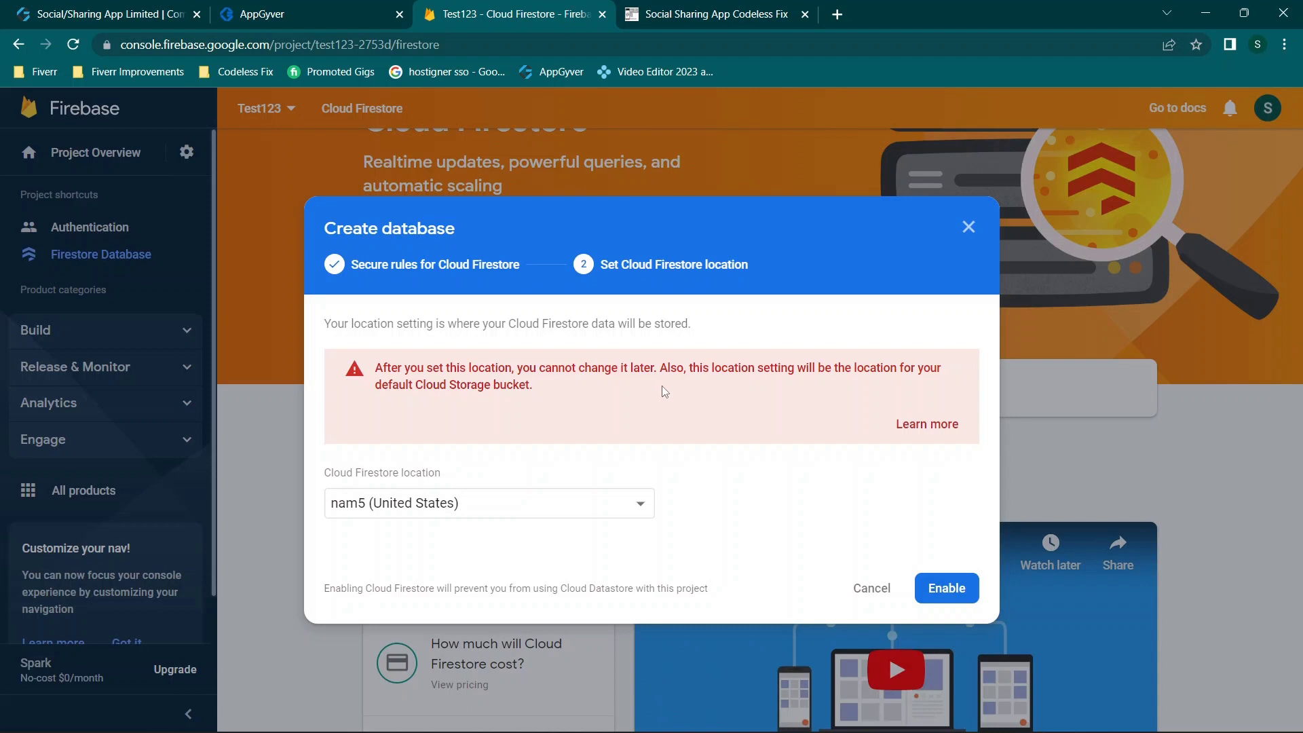
click(953, 585)
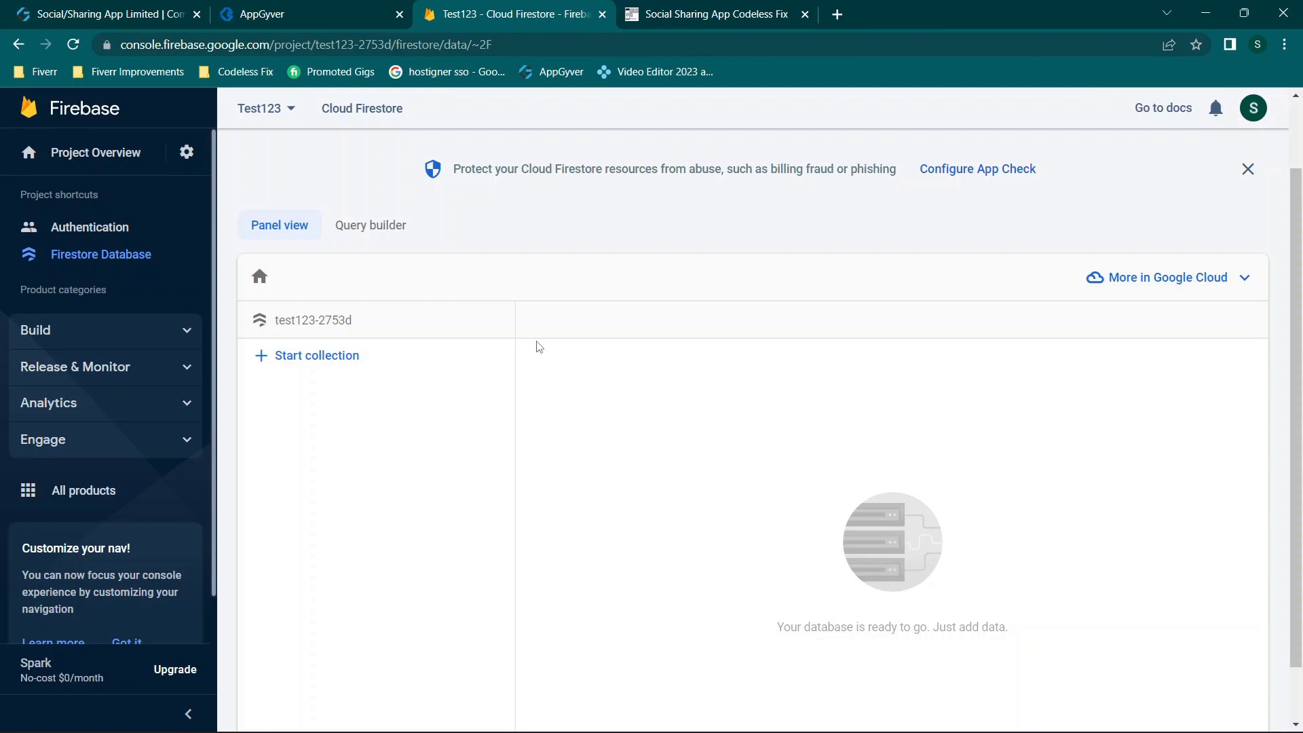
Step: Highlight project ID test123-2753d in the address bar, then open the project gear menu
mouse_move(504, 287)
click(367, 45)
click(367, 45)
drag(354, 44, 431, 44)
click(493, 237)
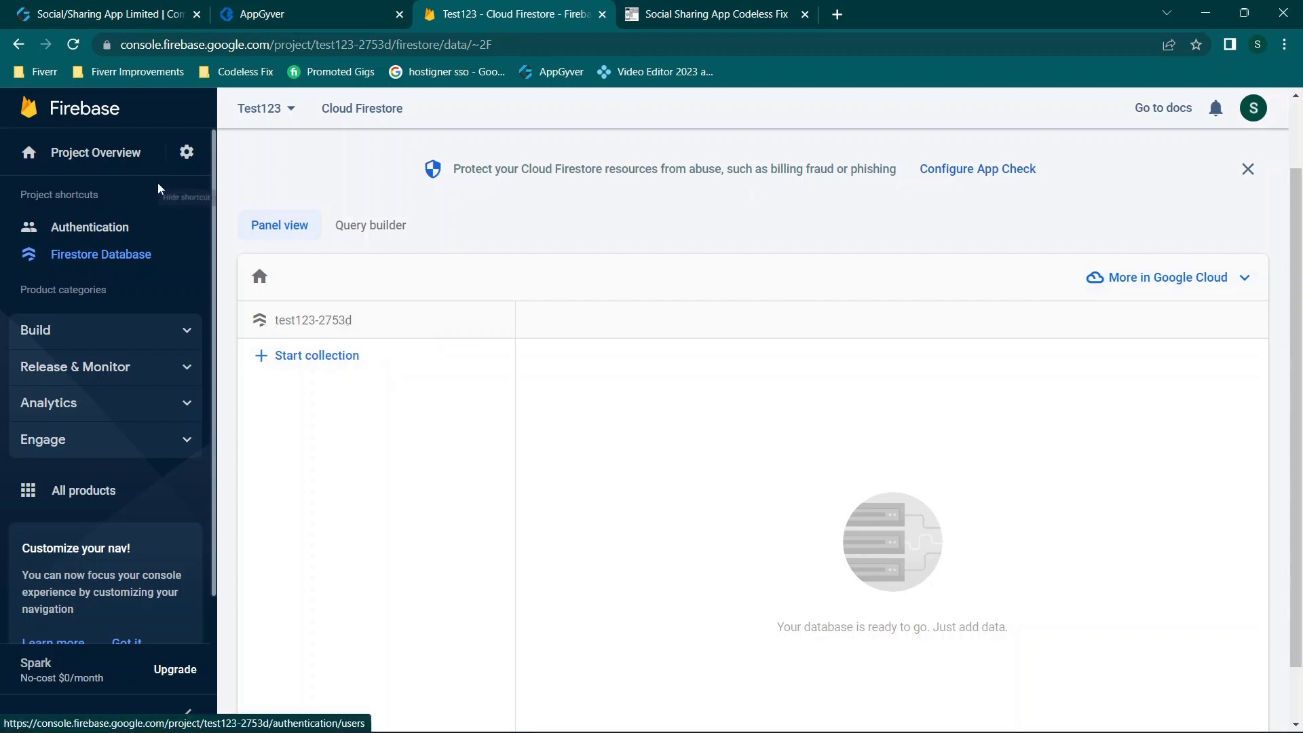
click(186, 152)
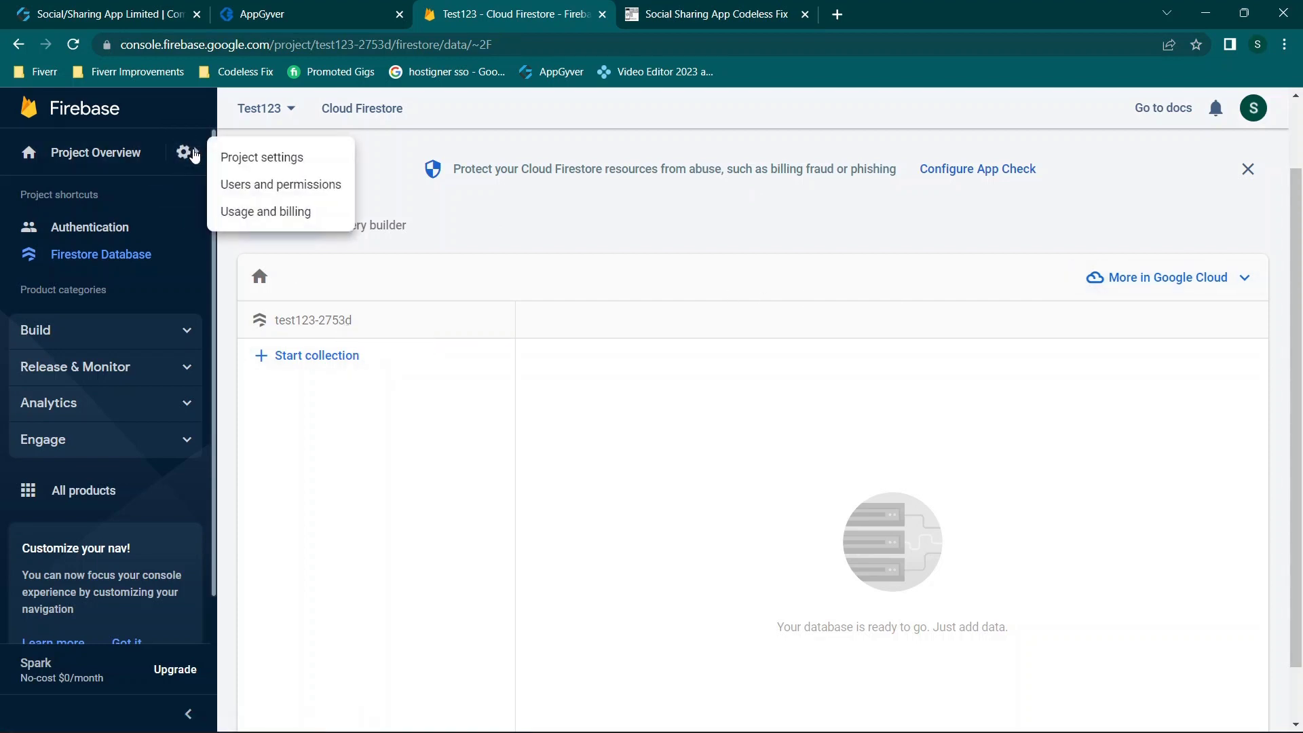
Step: Select the full Web API Key value on the Test123 Project settings page
click(271, 157)
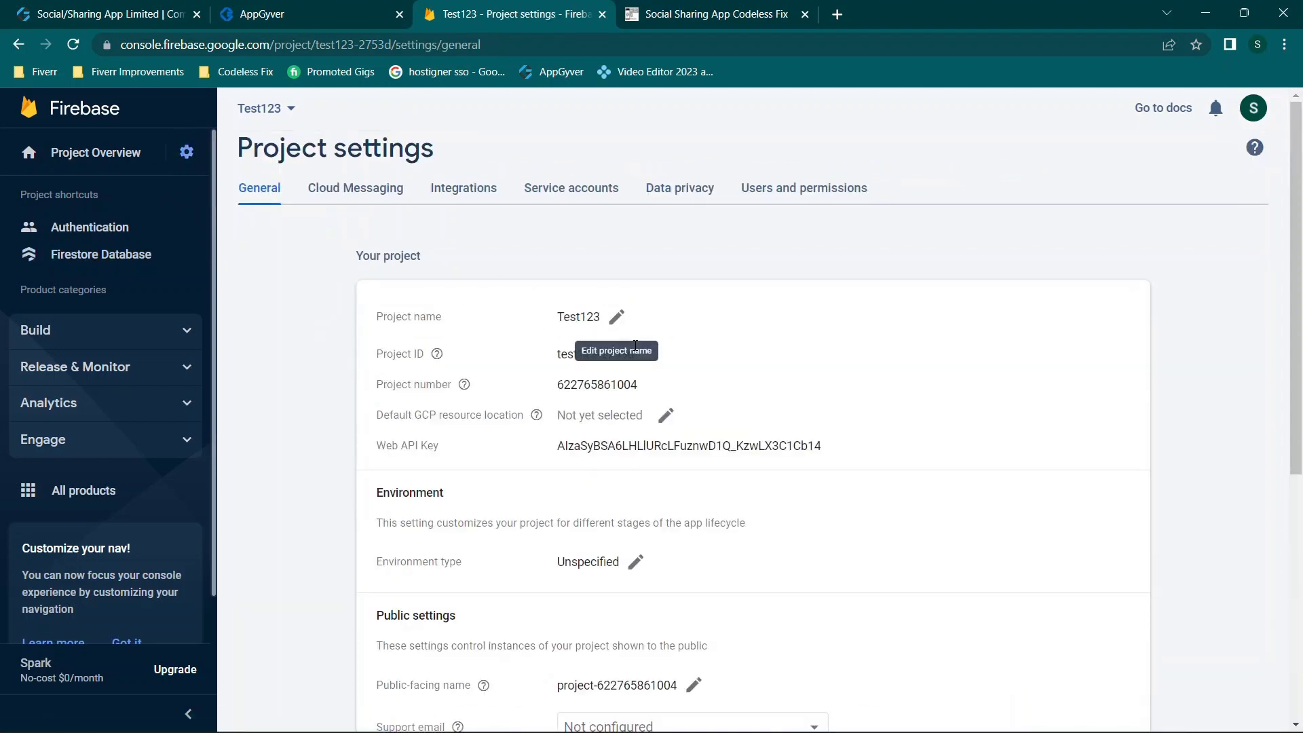
scroll(636, 350, down, 1)
scroll(637, 351, down, 1)
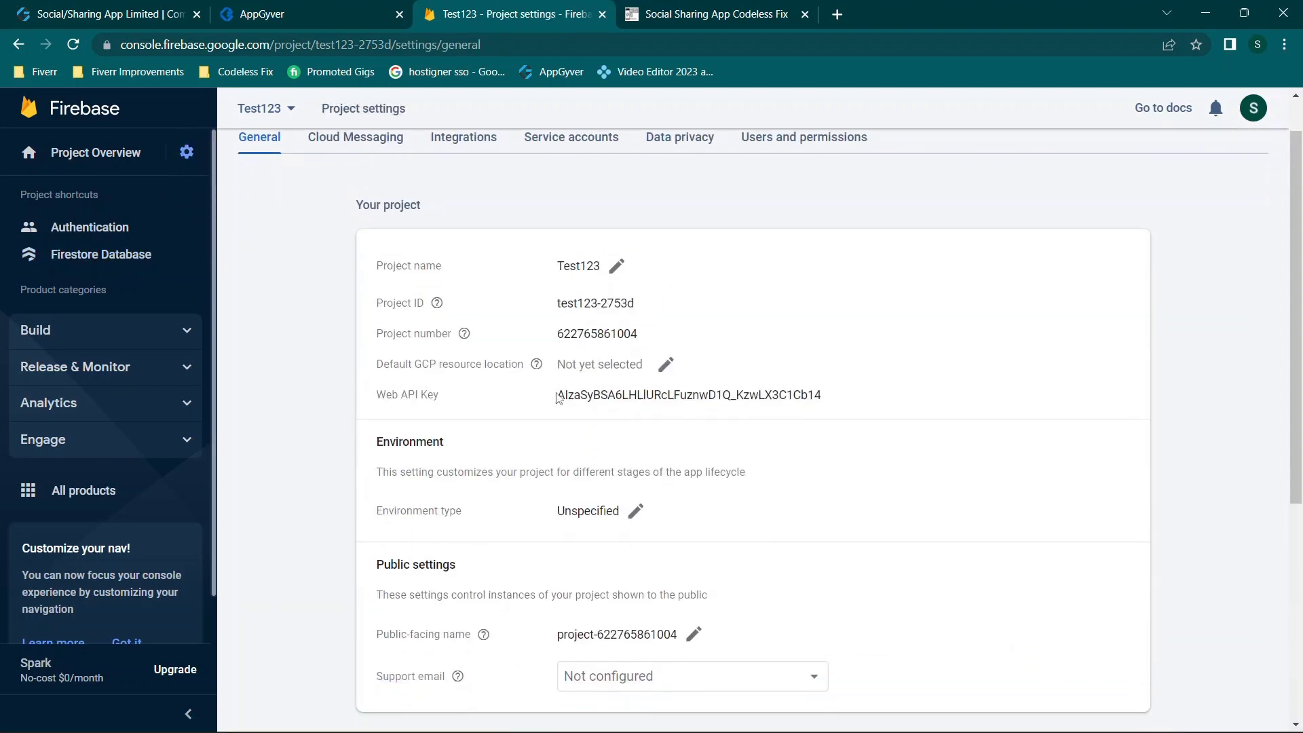
drag(558, 397, 831, 406)
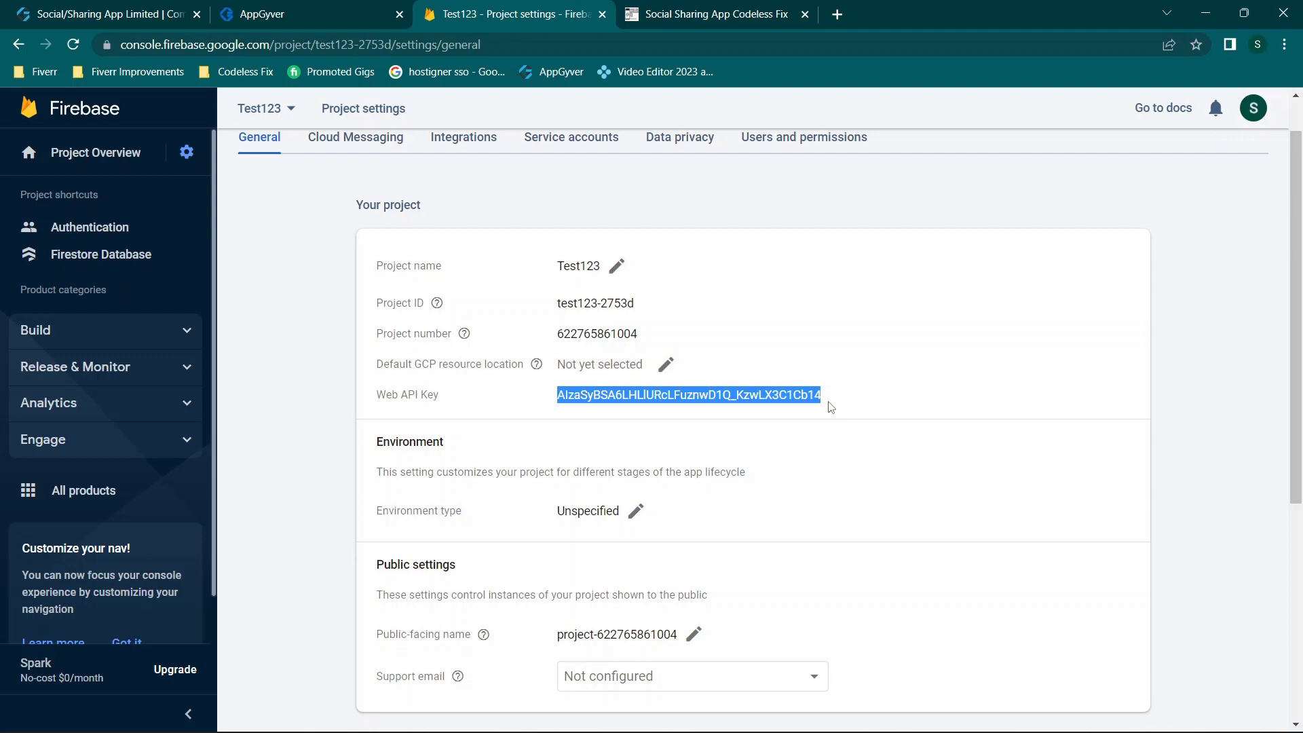
scroll(543, 237, up, 1)
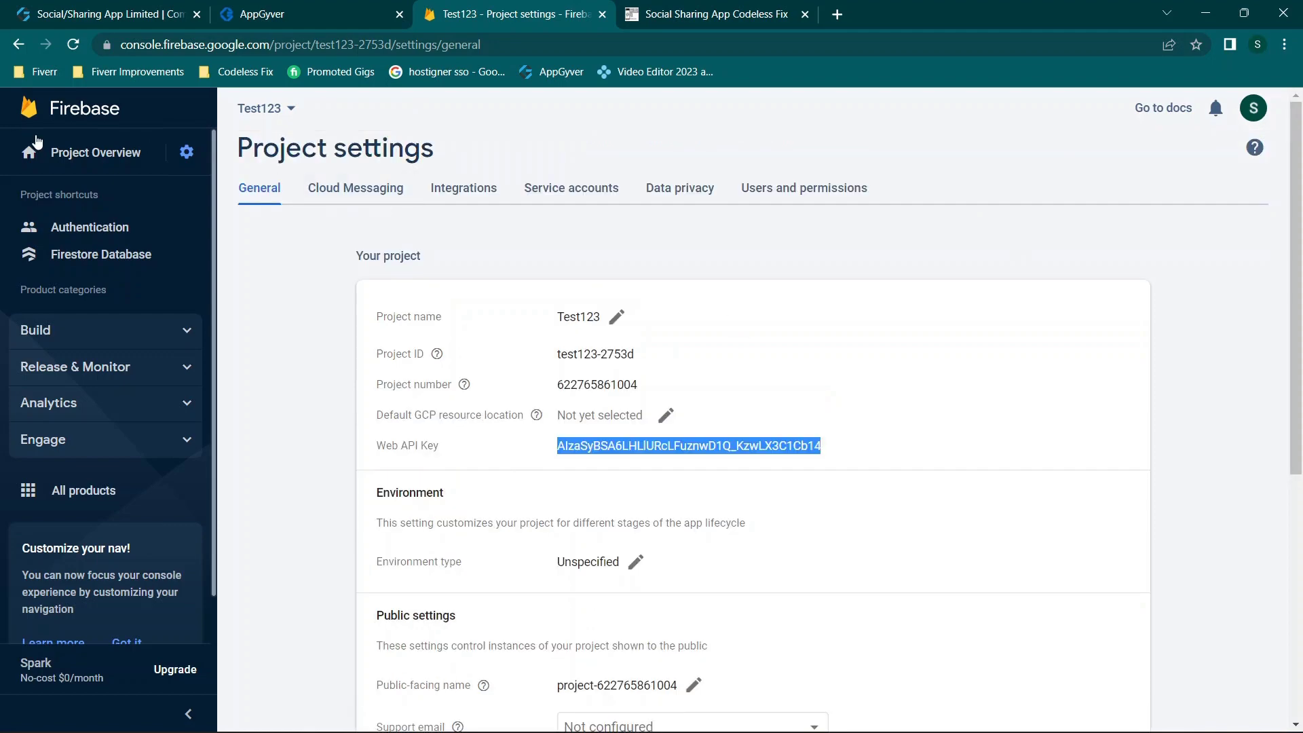
click(61, 152)
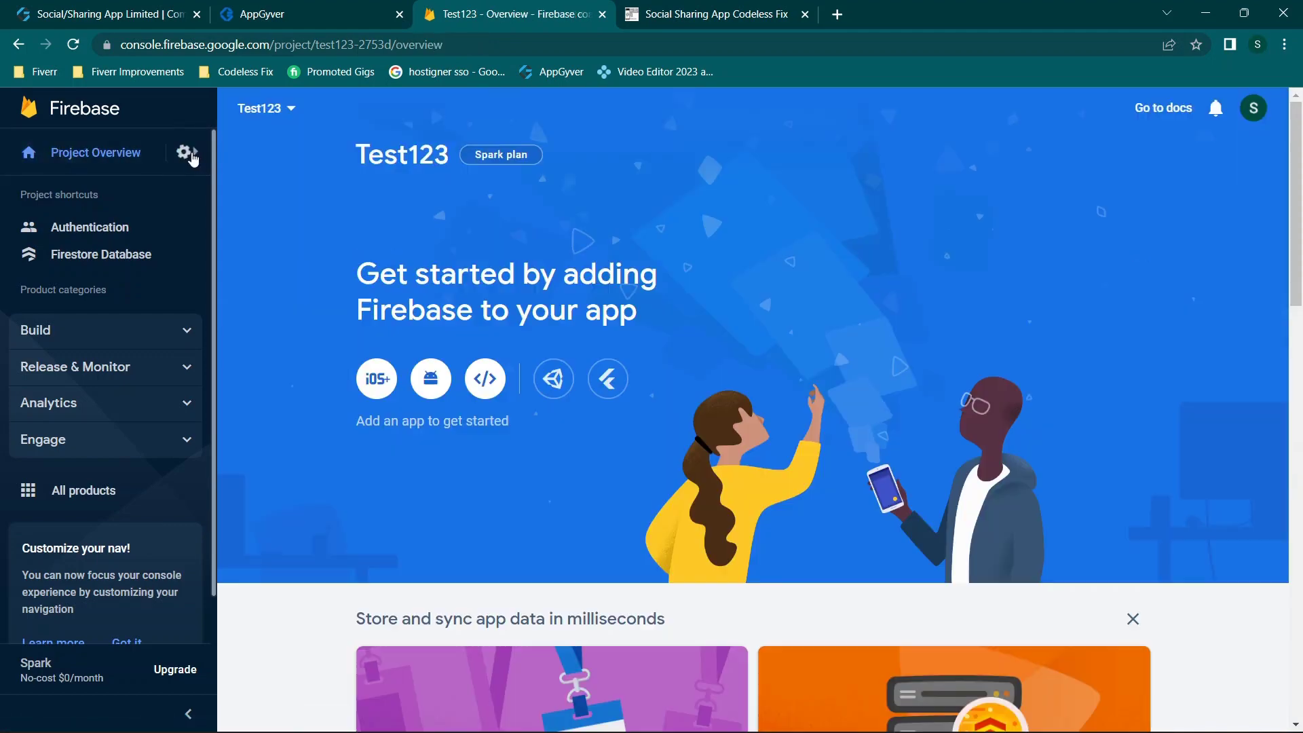
click(187, 152)
click(238, 154)
scroll(523, 270, down, 1)
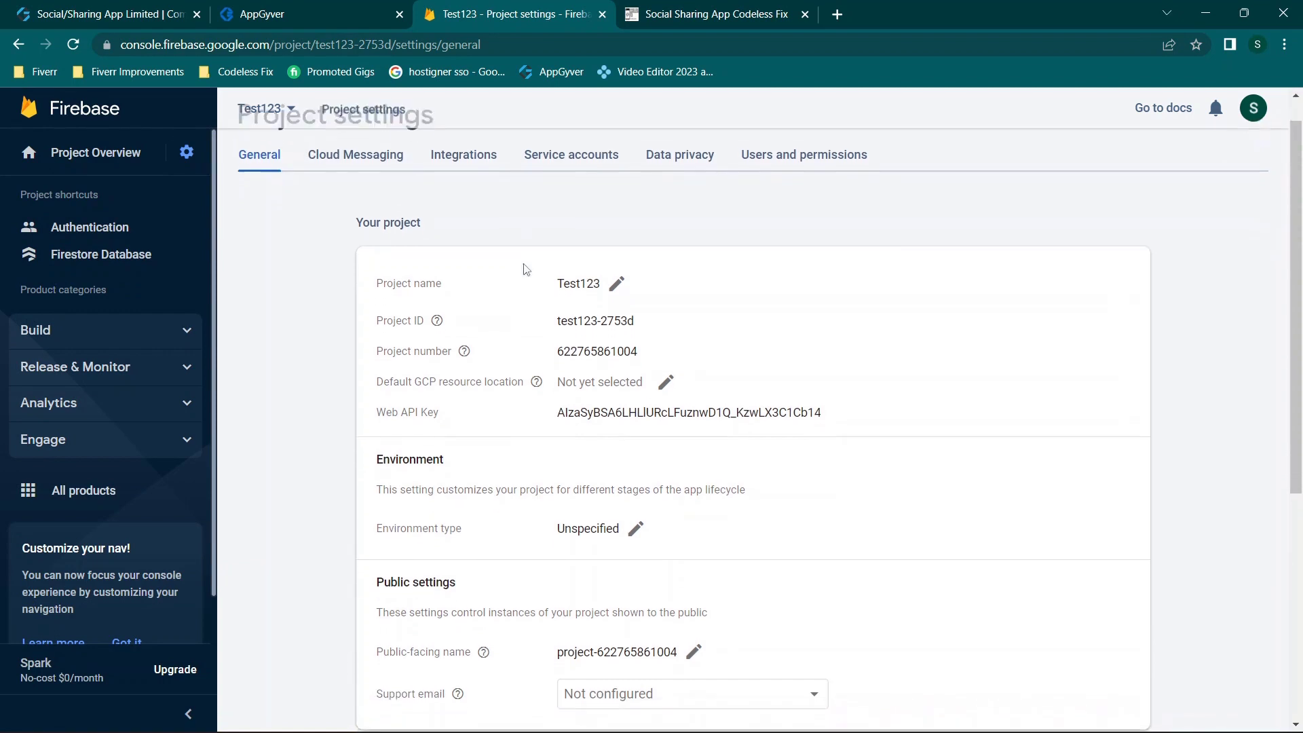
drag(558, 414, 853, 420)
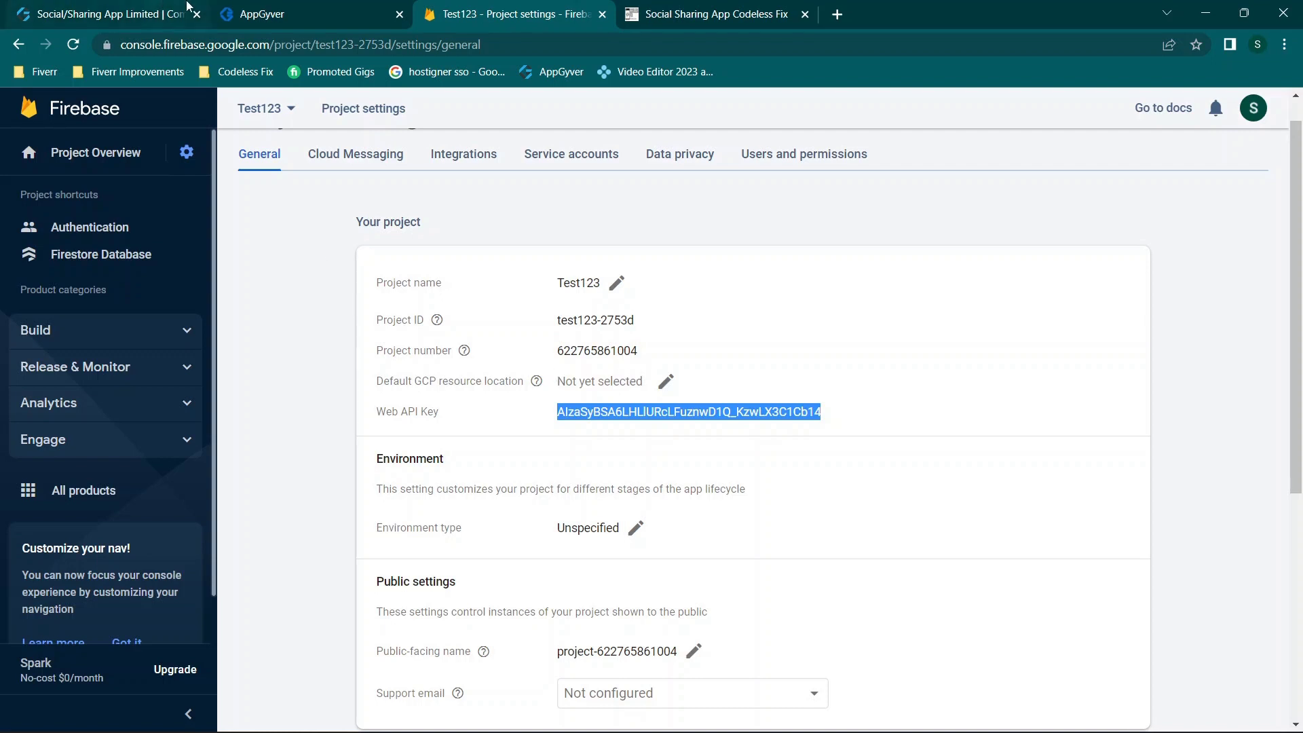
Step: Return to the AppGyver builder's login page
click(317, 8)
click(589, 9)
scroll(624, 411, up, 1)
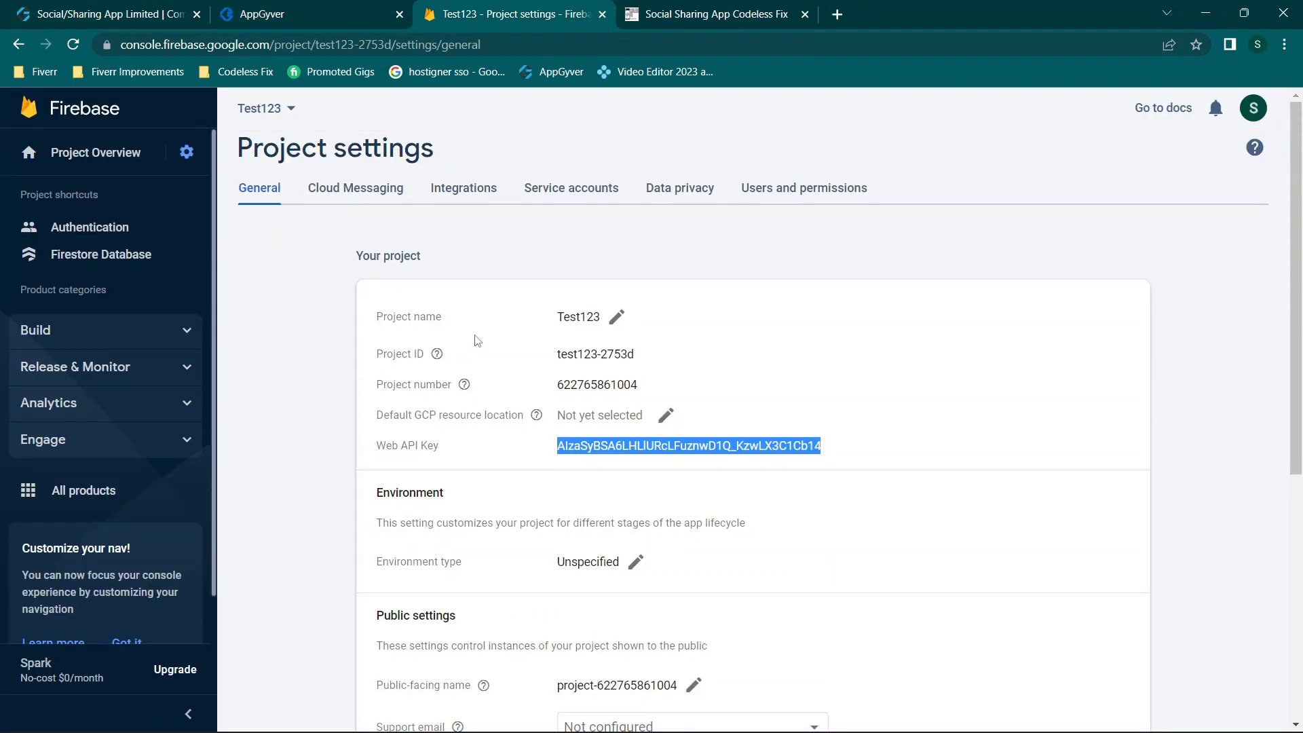
click(90, 8)
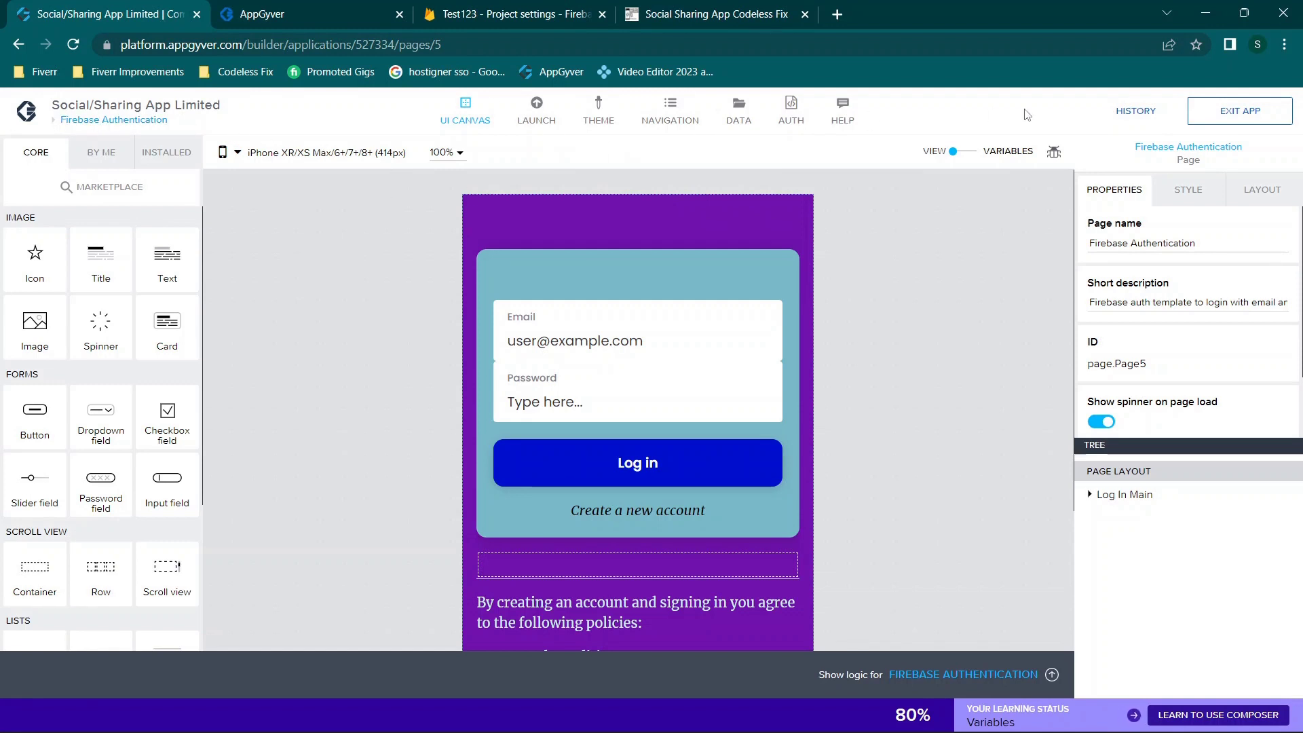
click(963, 153)
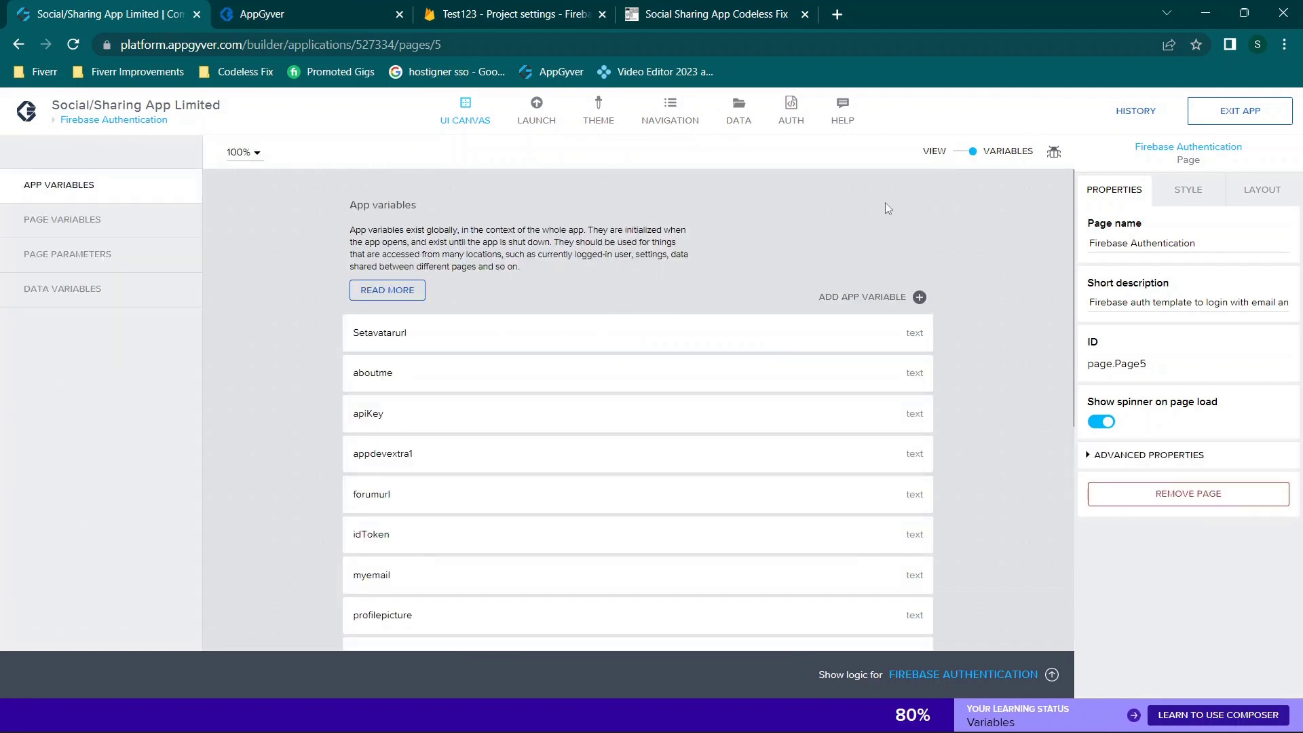
click(964, 161)
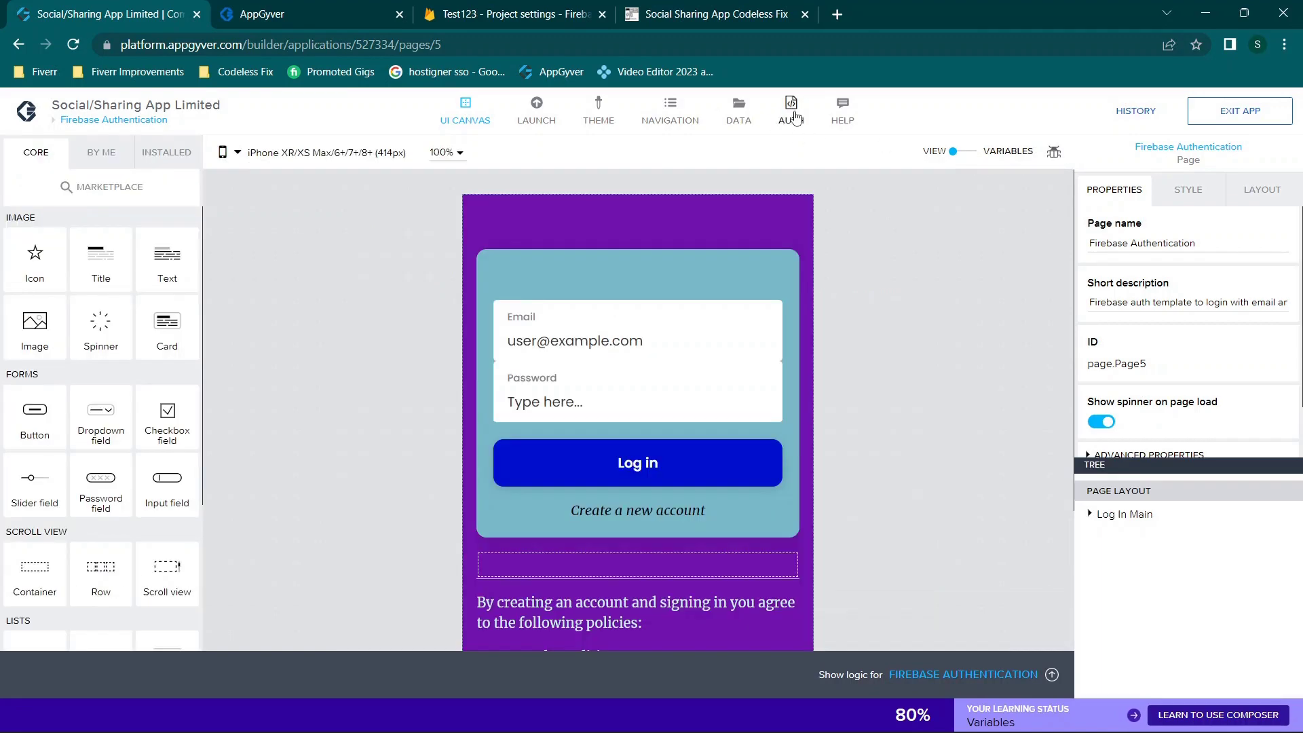
click(792, 108)
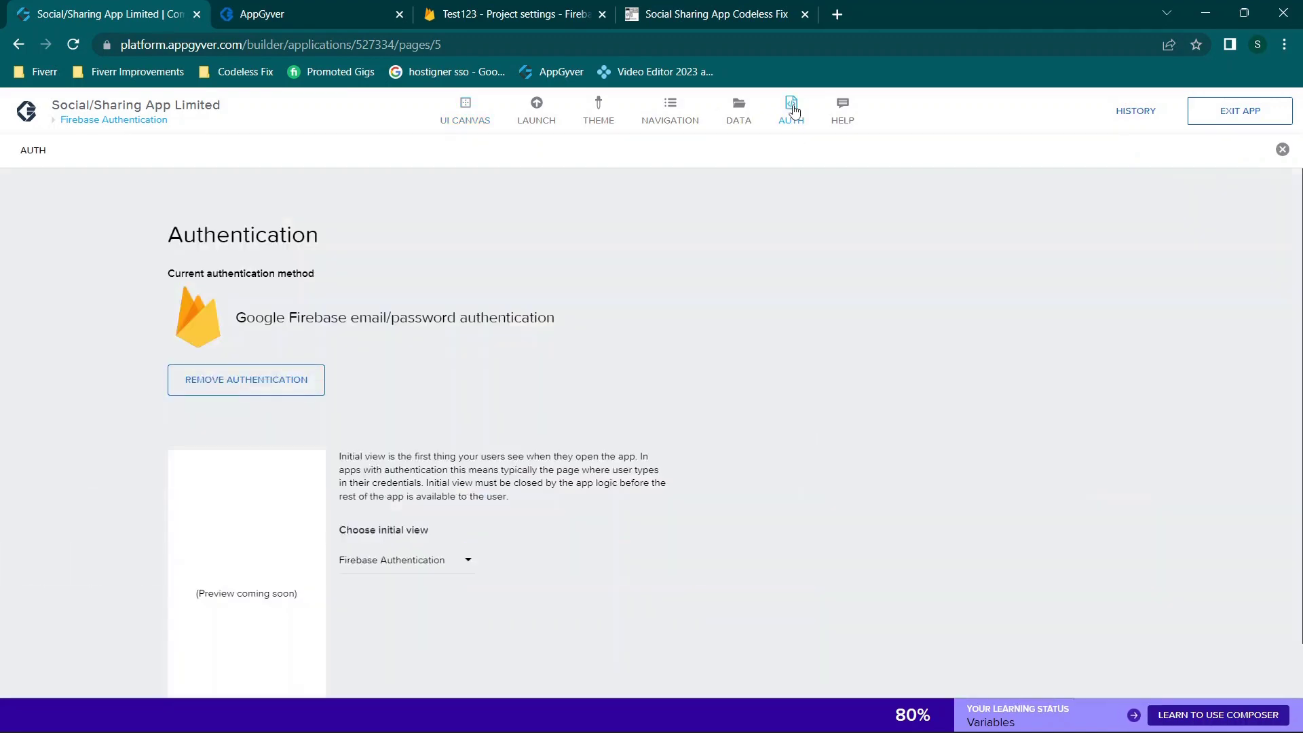
scroll(524, 324, down, 1)
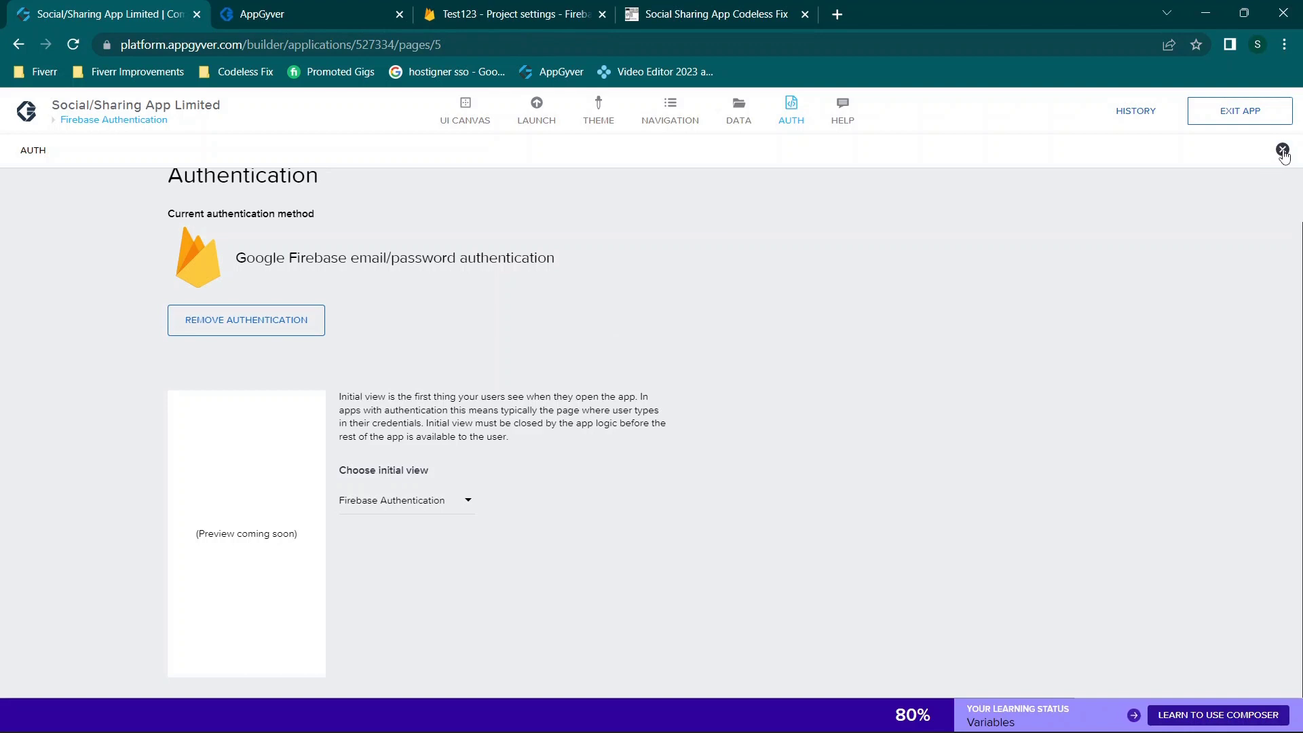
click(1283, 150)
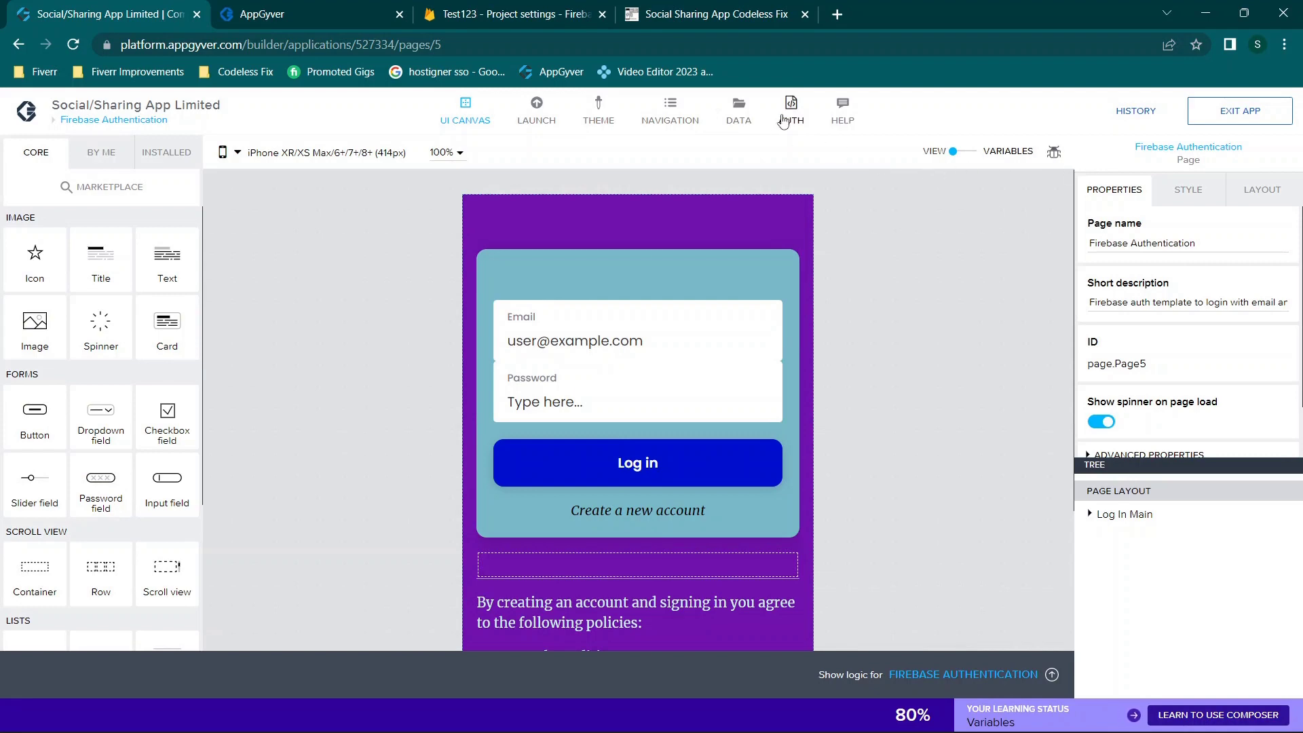
click(739, 112)
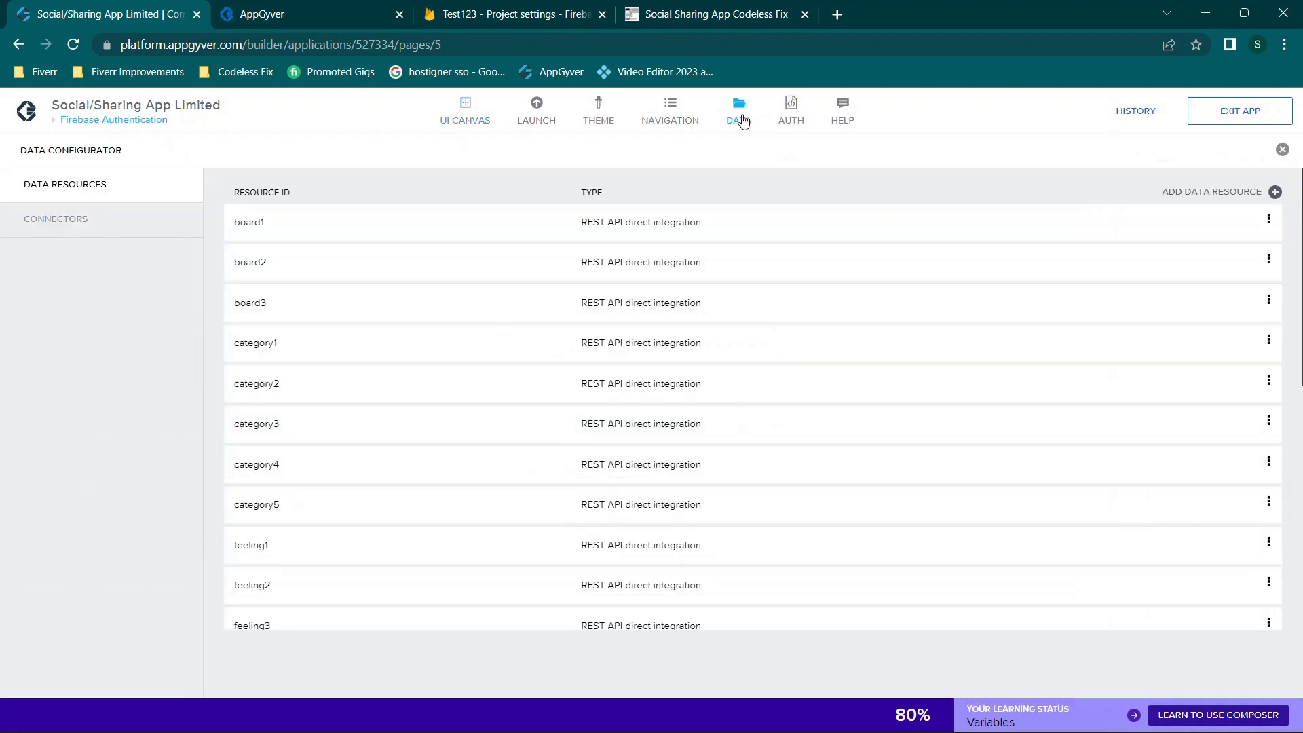
click(46, 232)
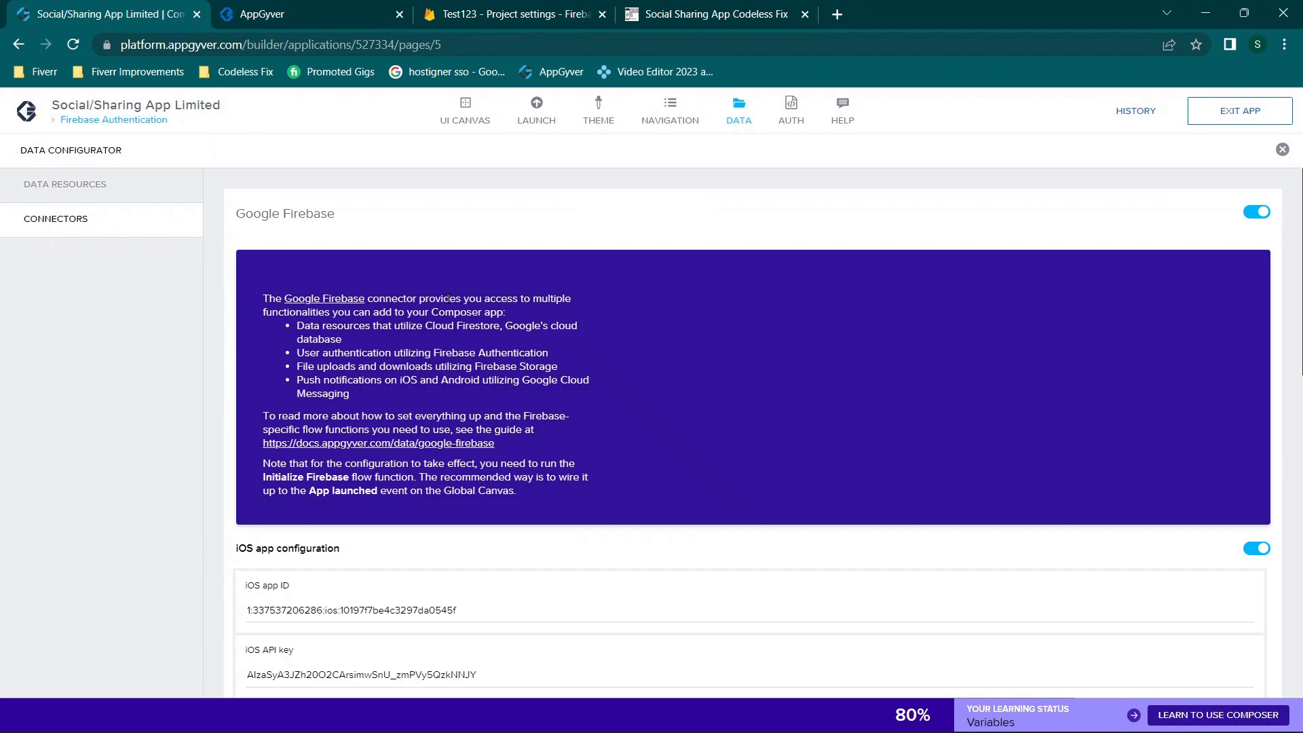
scroll(447, 298, down, 2)
scroll(1147, 280, up, 2)
scroll(770, 393, down, 4)
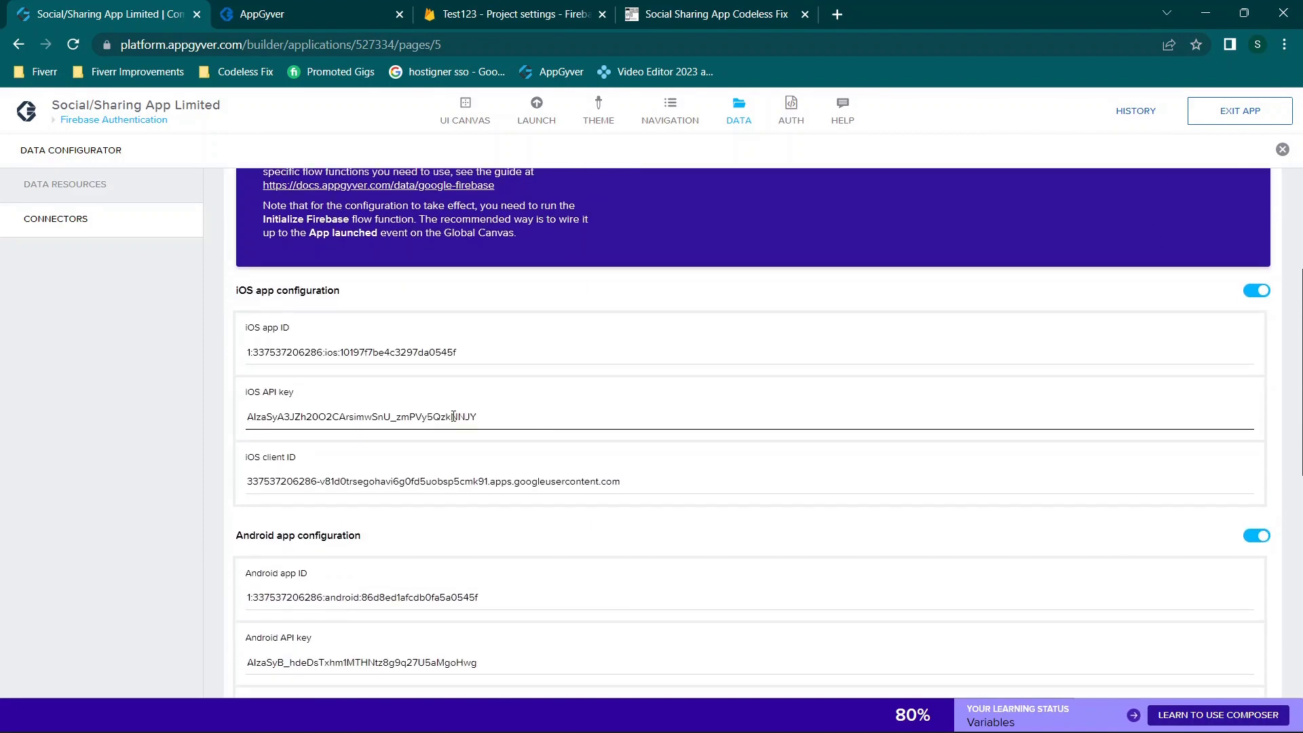
scroll(770, 396, down, 4)
scroll(453, 416, down, 3)
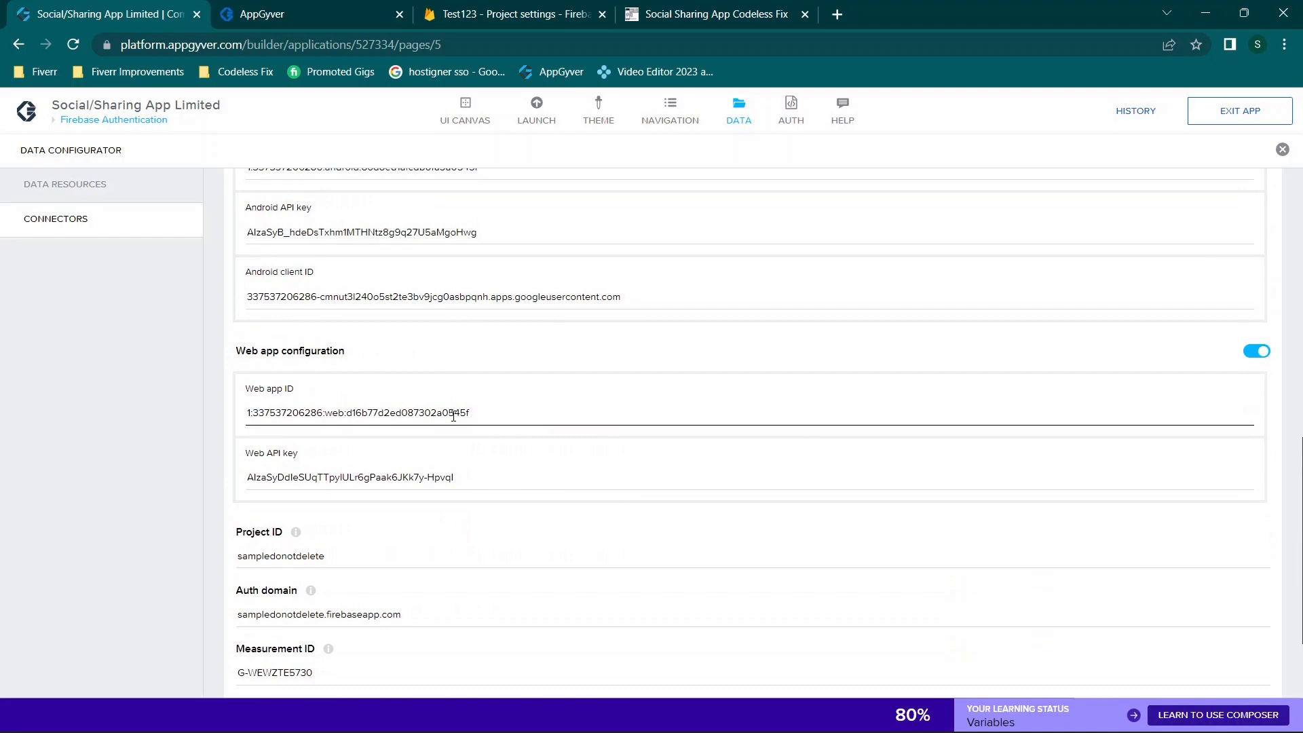
scroll(453, 416, down, 2)
scroll(454, 416, up, 10)
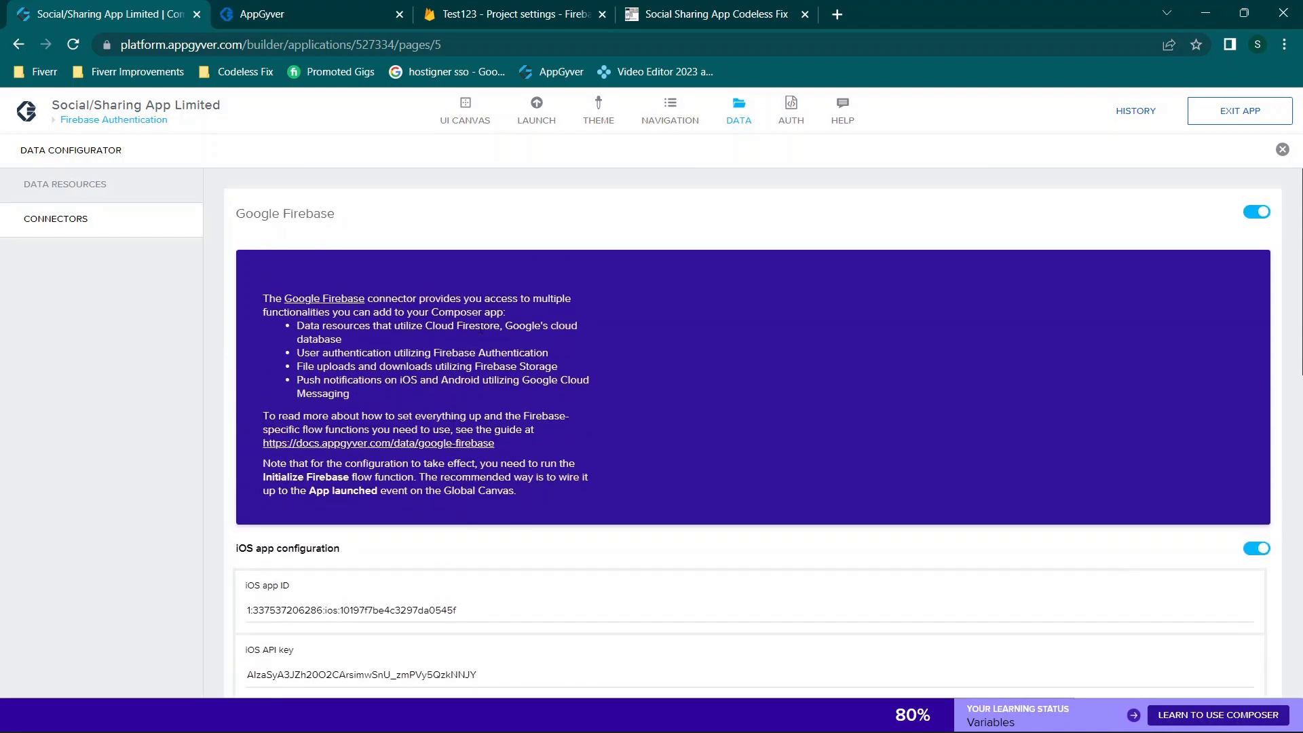
scroll(480, 327, down, 9)
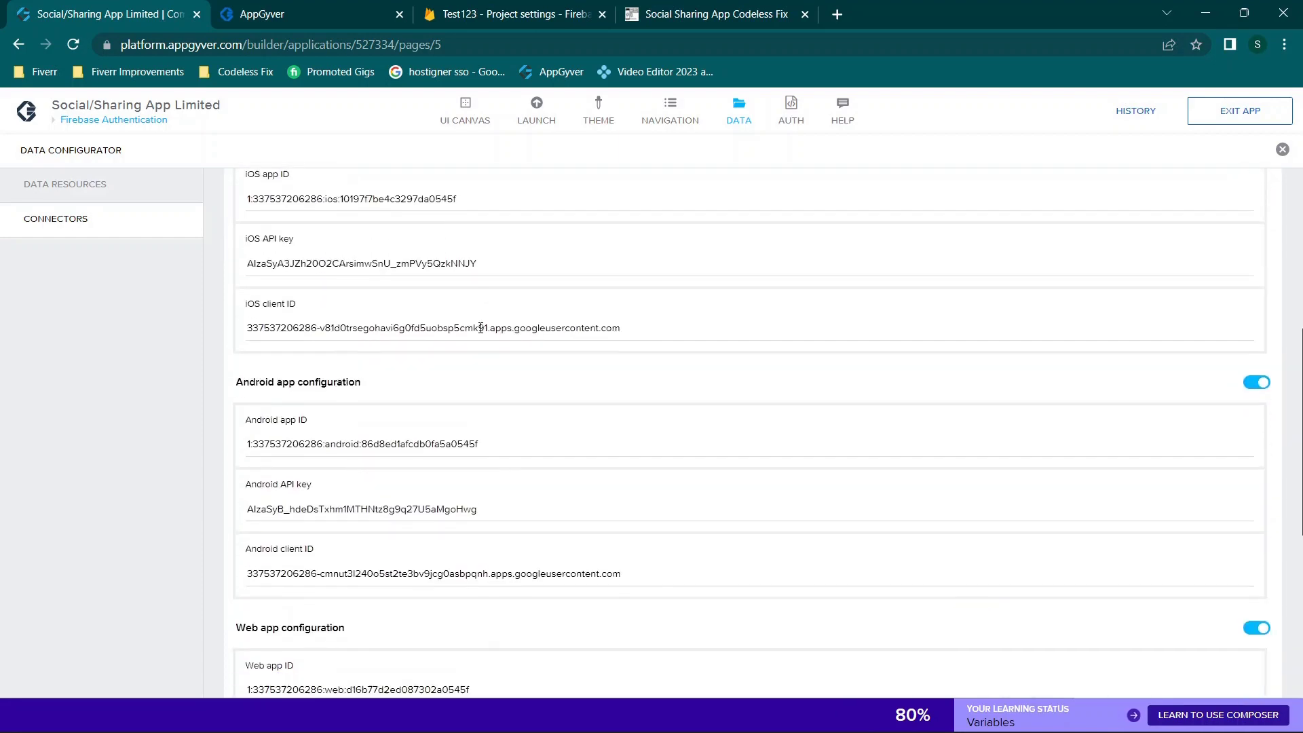
scroll(480, 332, down, 1)
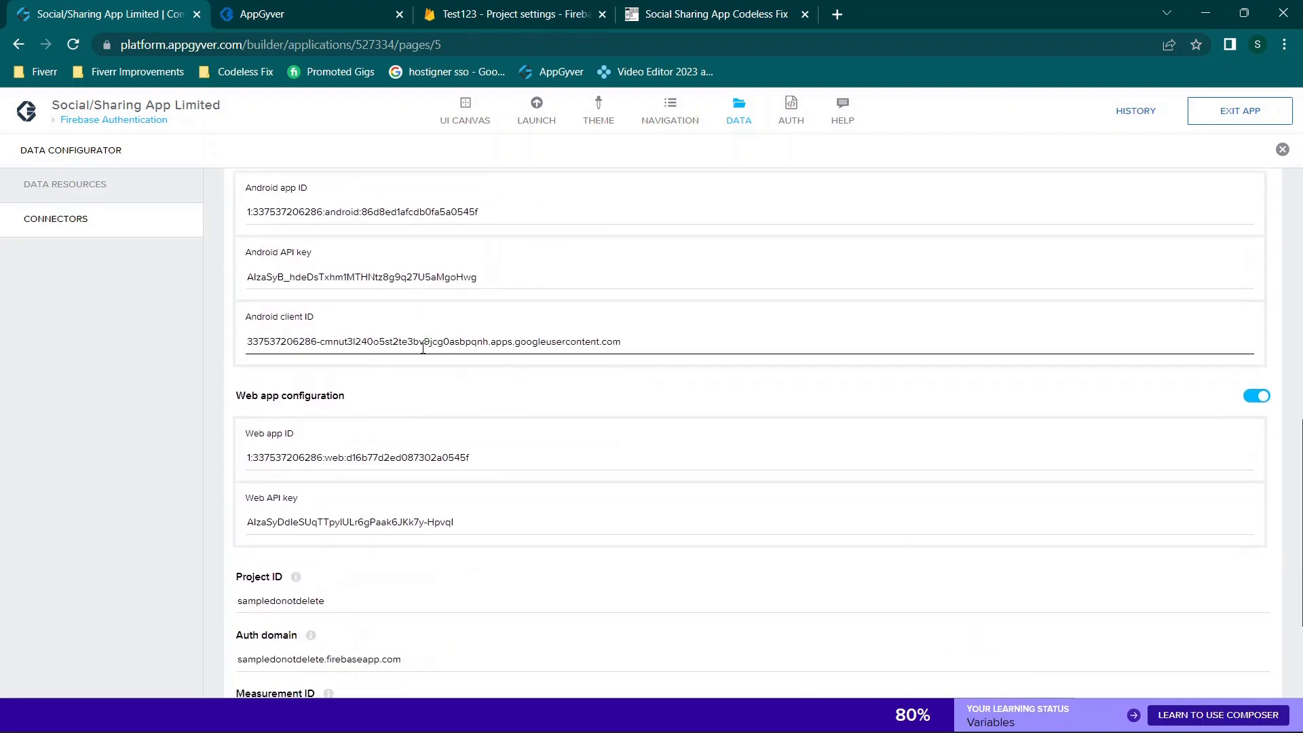
scroll(428, 344, down, 3)
scroll(340, 233, up, 8)
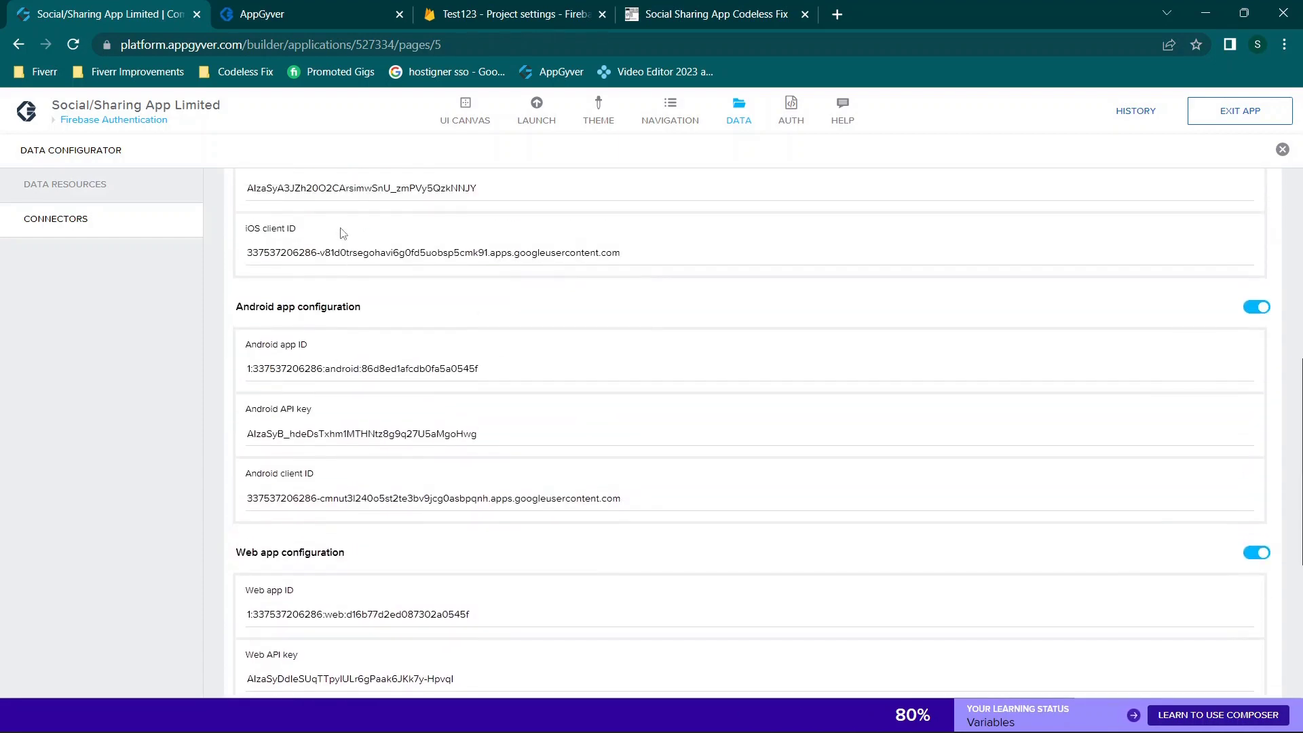
scroll(342, 233, down, 1)
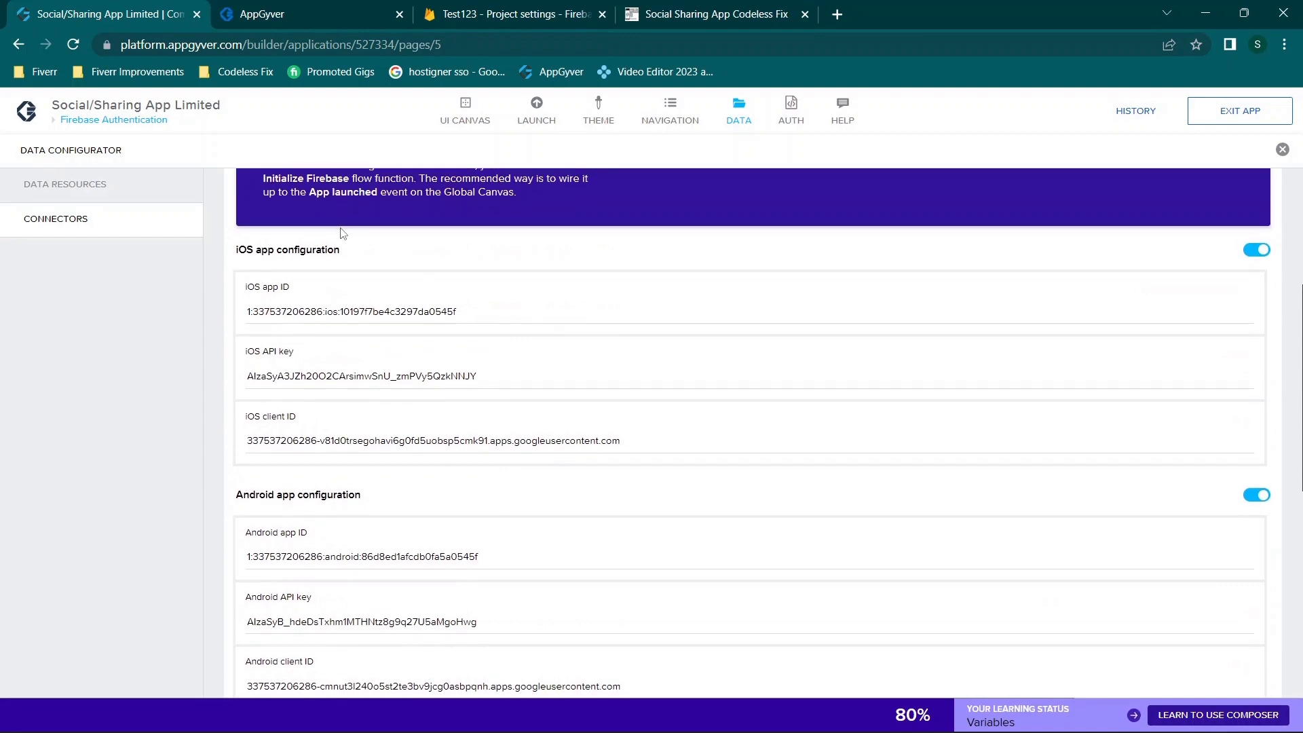
scroll(375, 382, down, 7)
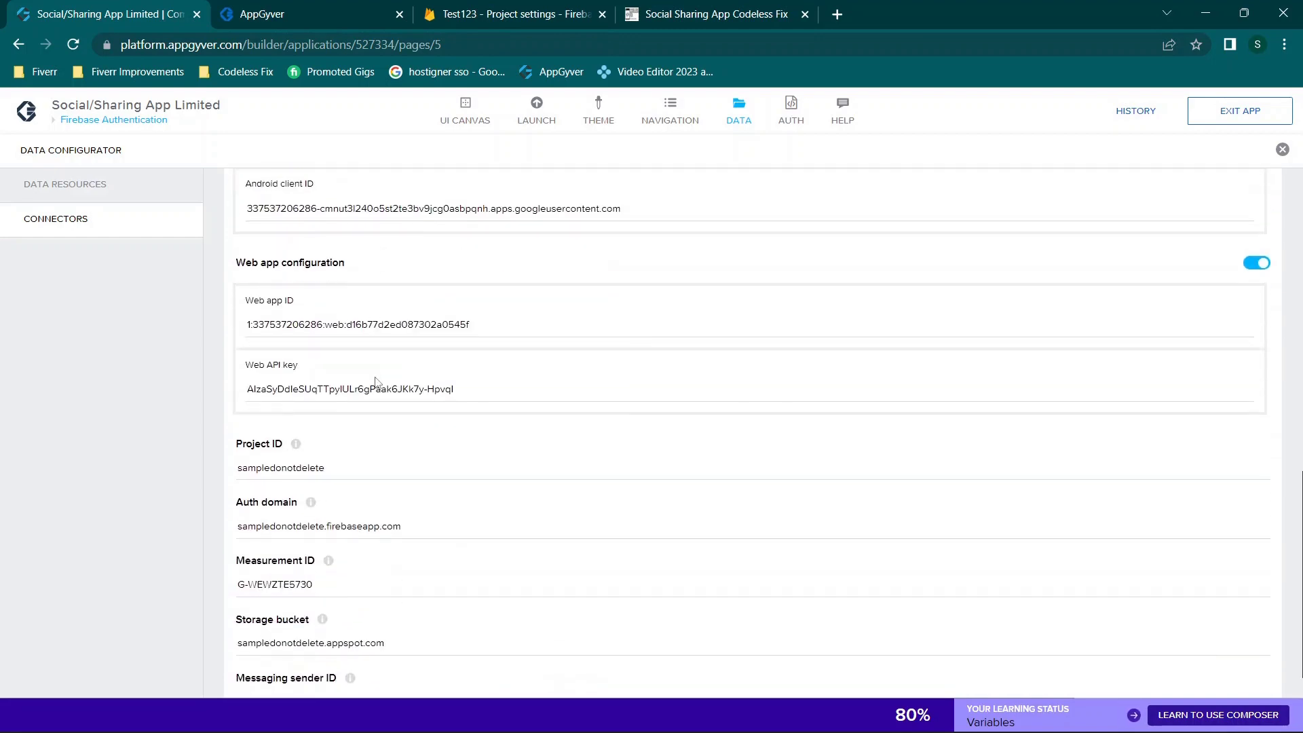
scroll(375, 382, down, 1)
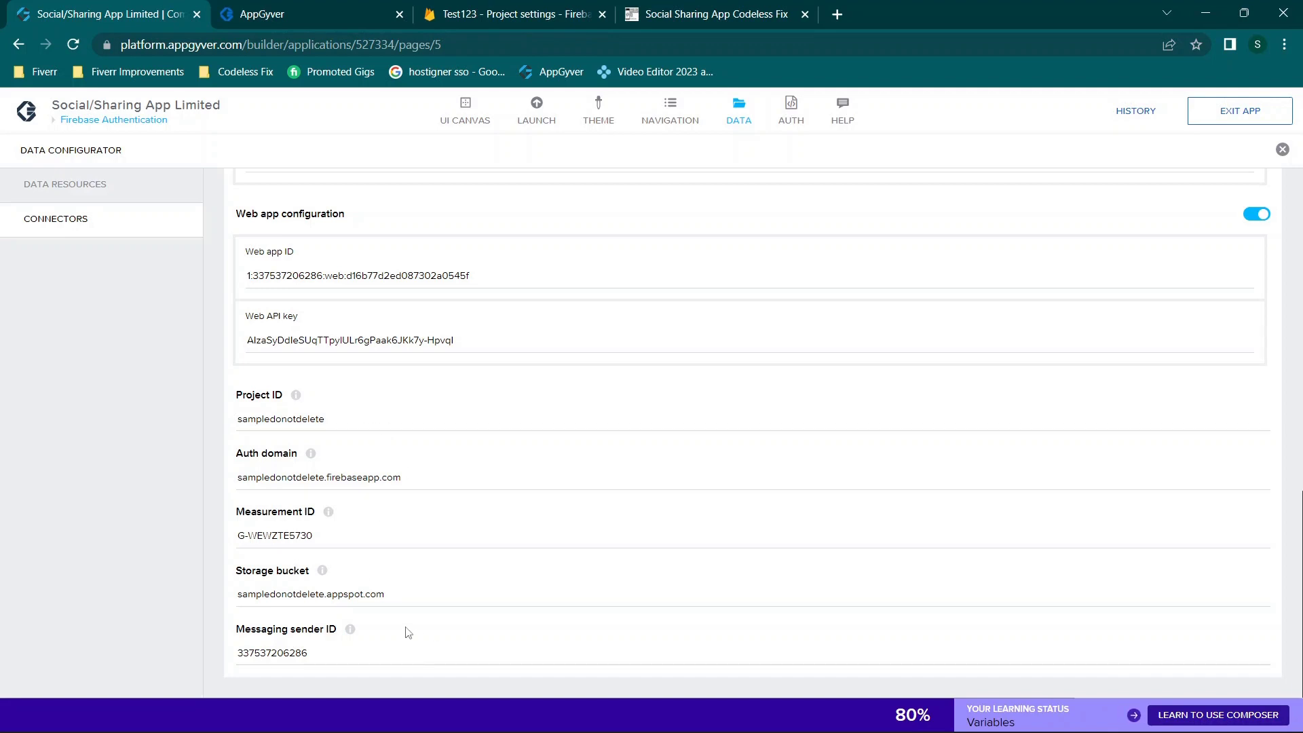
scroll(365, 331, up, 7)
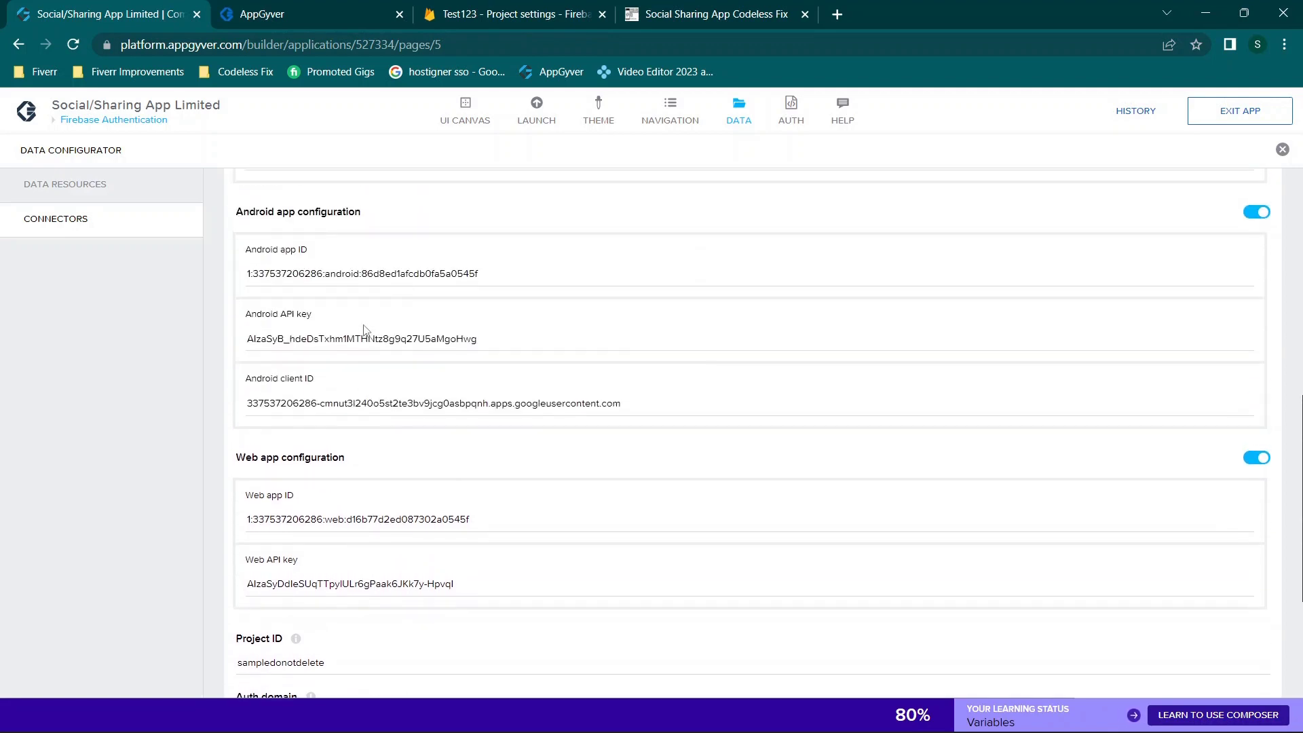
scroll(364, 330, up, 5)
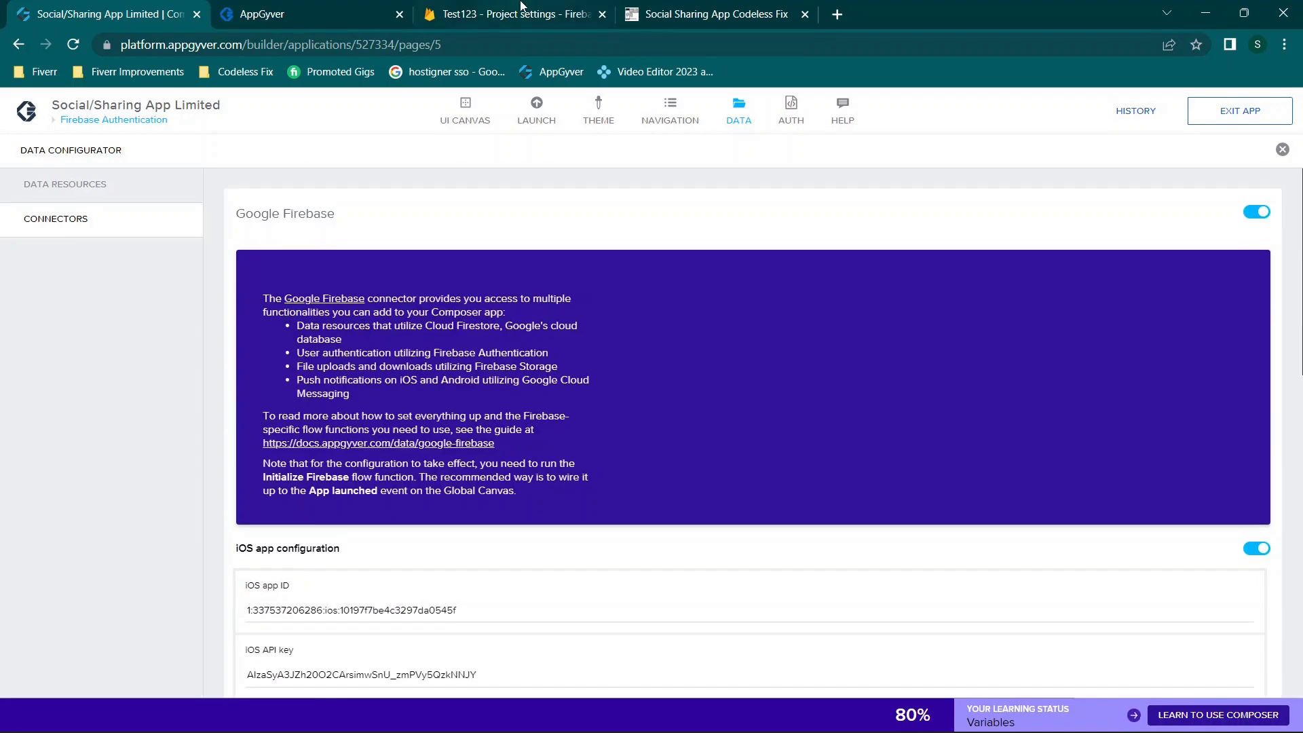
scroll(474, 552, down, 5)
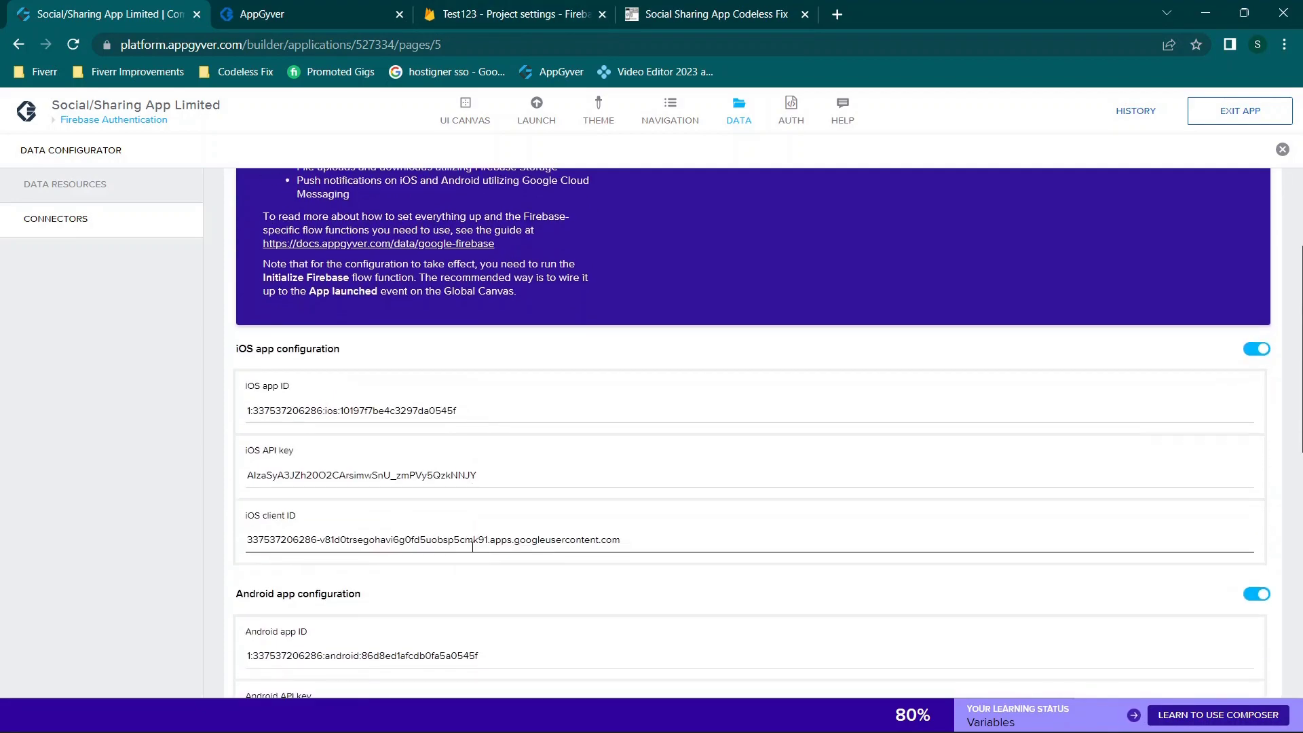
scroll(474, 407, down, 4)
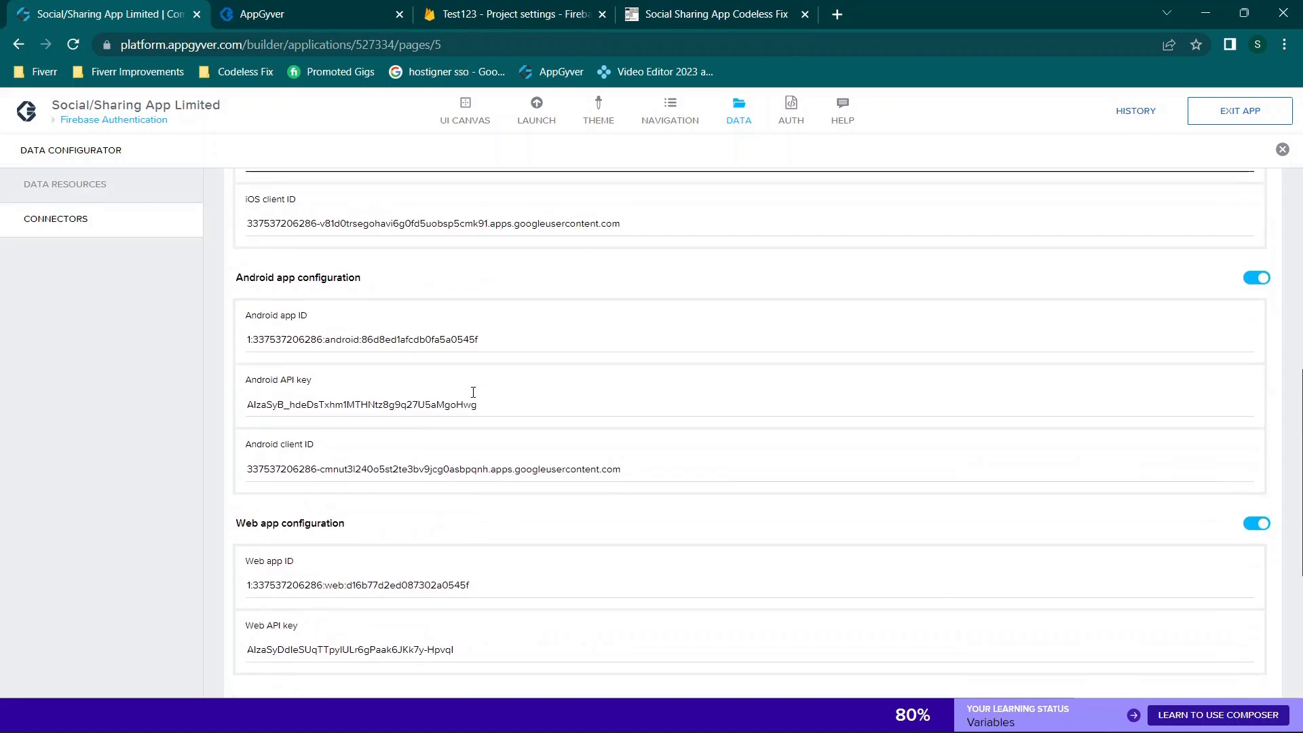
scroll(474, 397, down, 1)
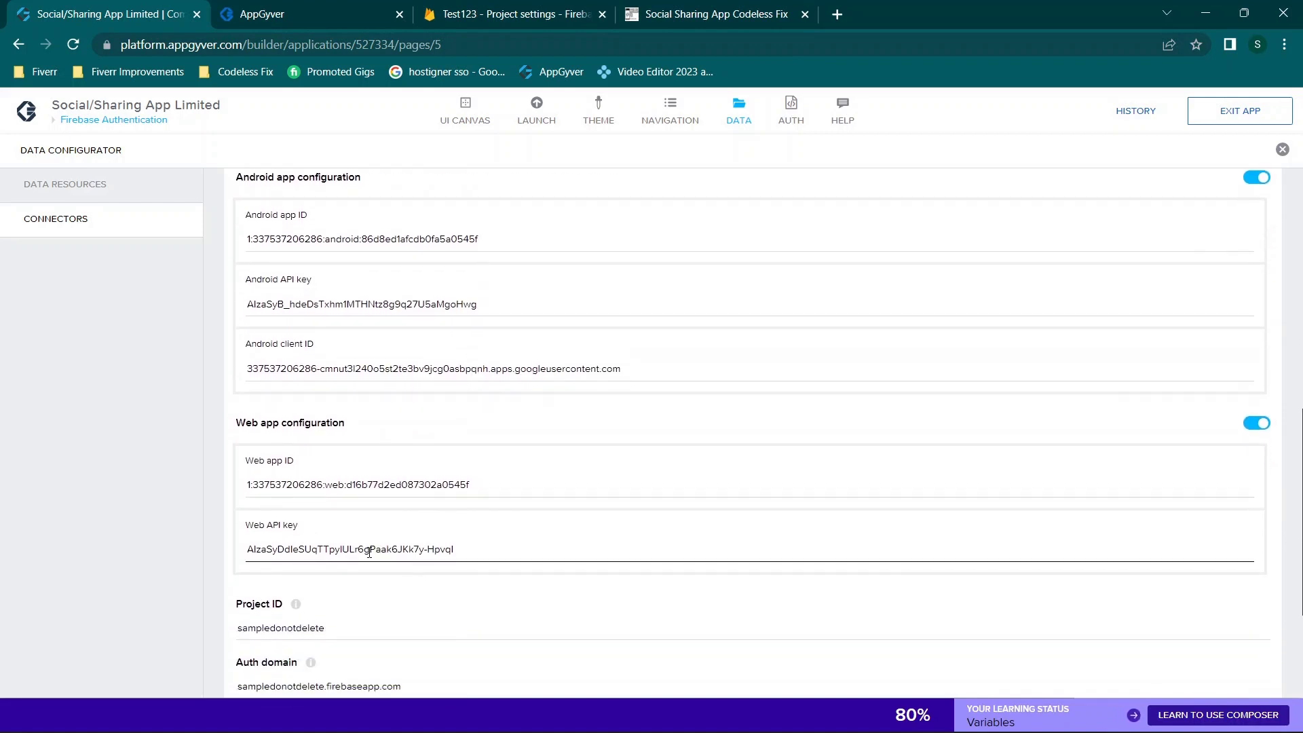
scroll(369, 552, down, 1)
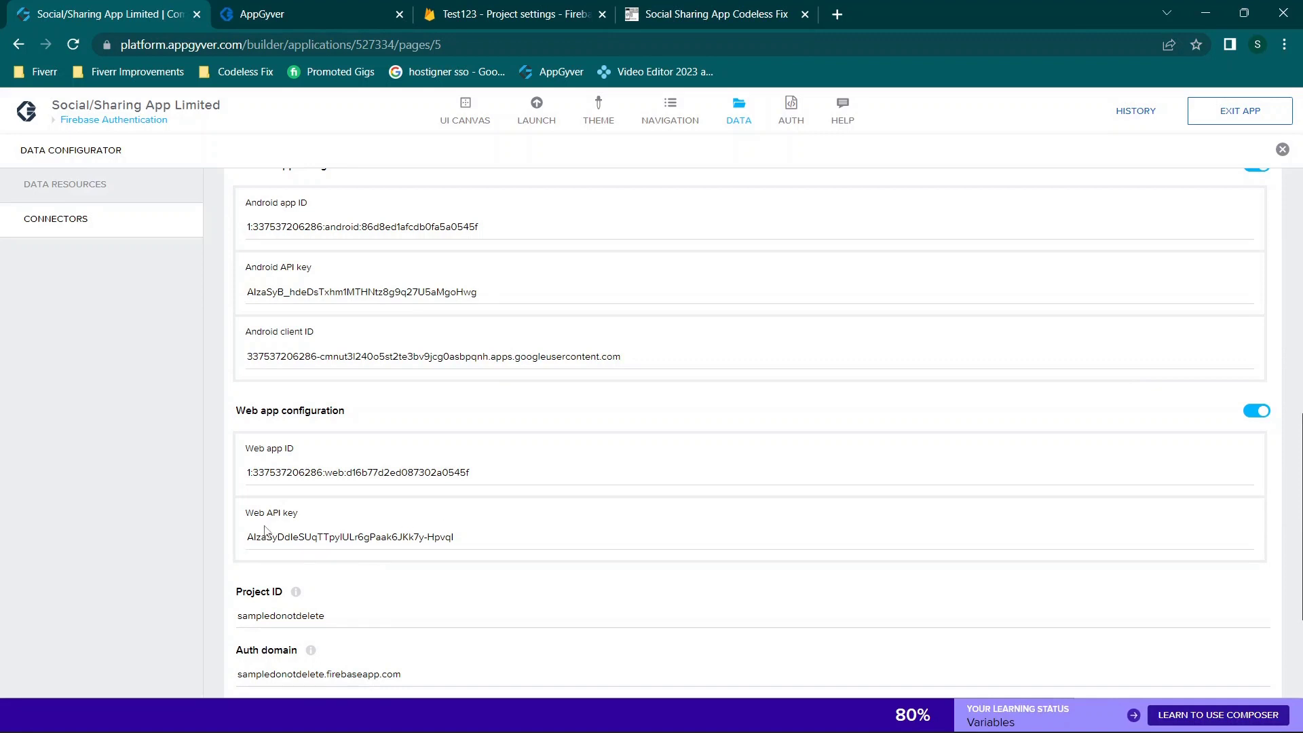
scroll(374, 479, up, 3)
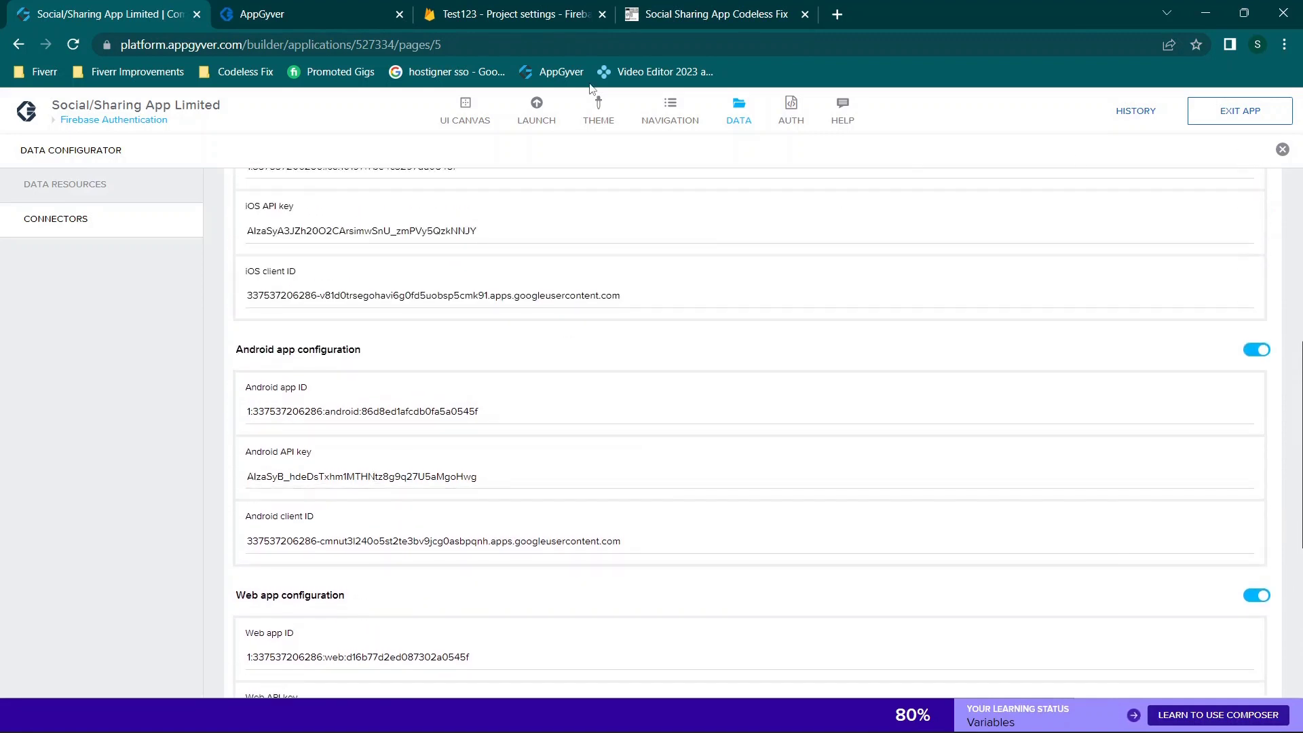
Step: Snap the Firebase console to the right half and AppGyver's Firebase connector settings to the left
click(489, 9)
drag(489, 8, 1300, 292)
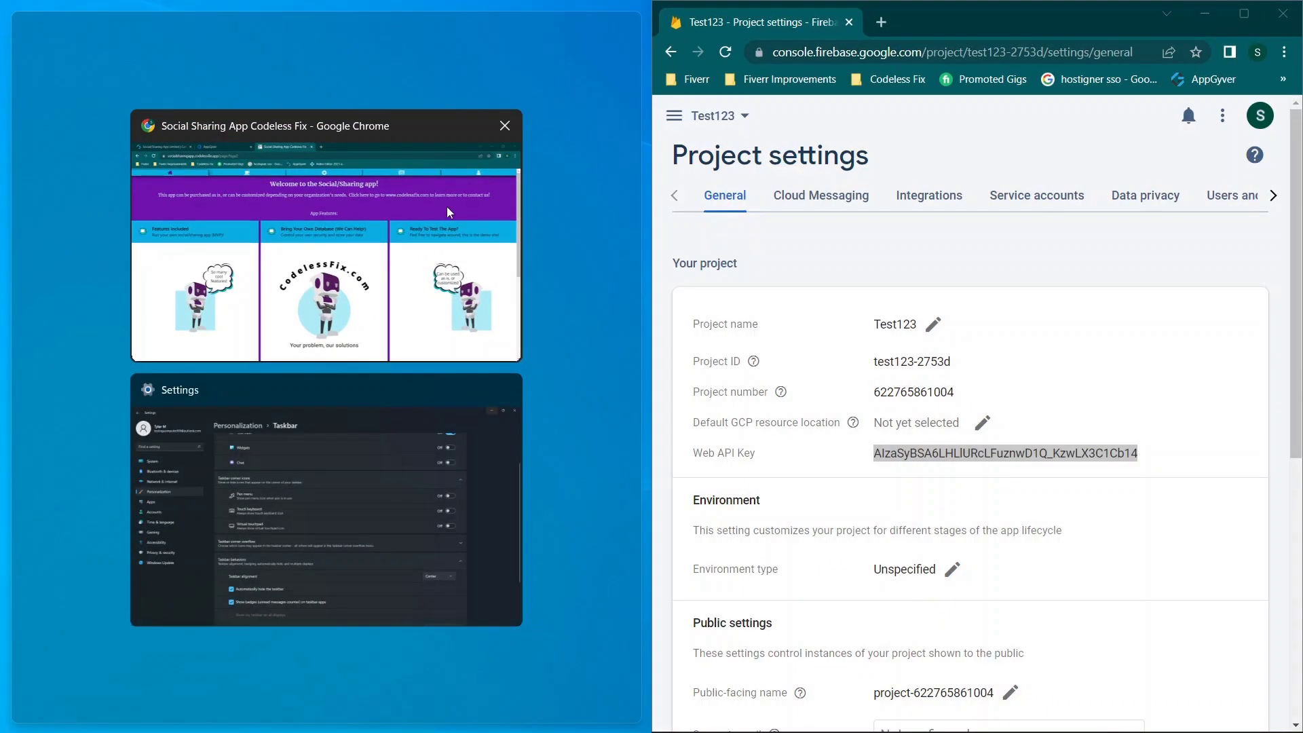
click(449, 208)
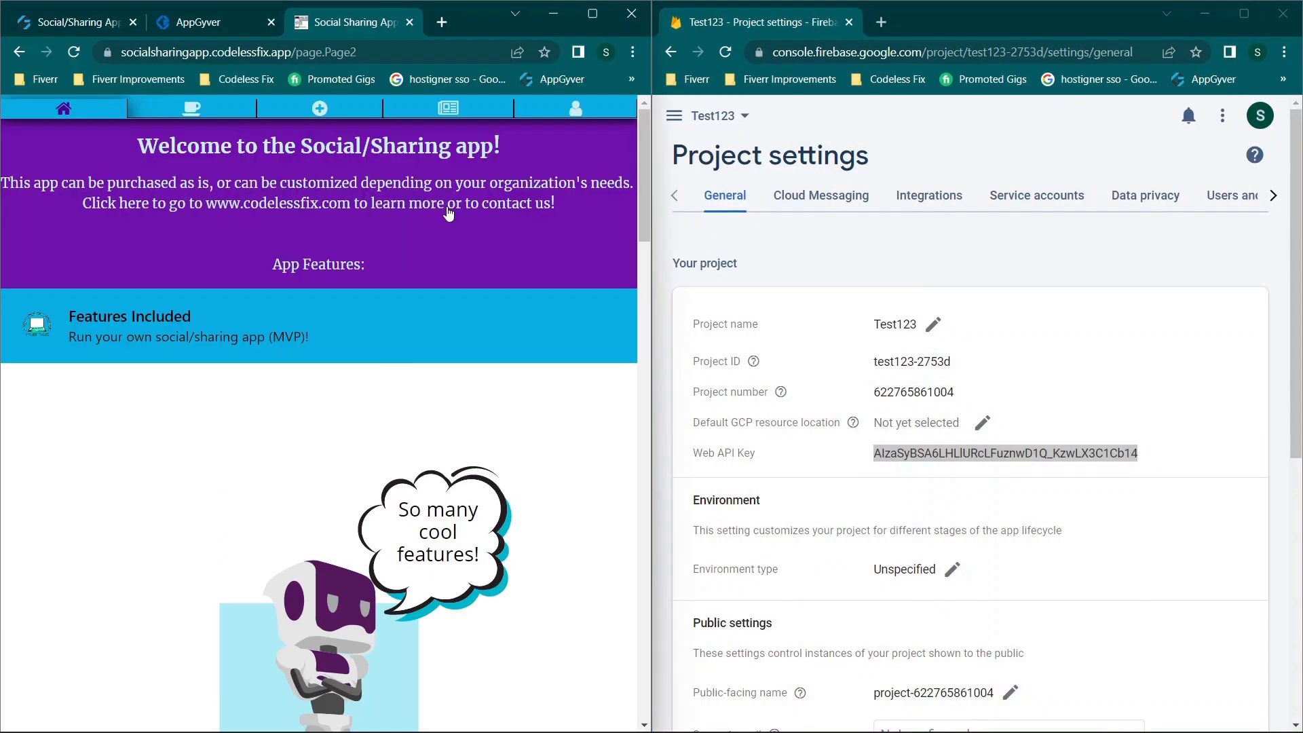
click(184, 22)
click(85, 25)
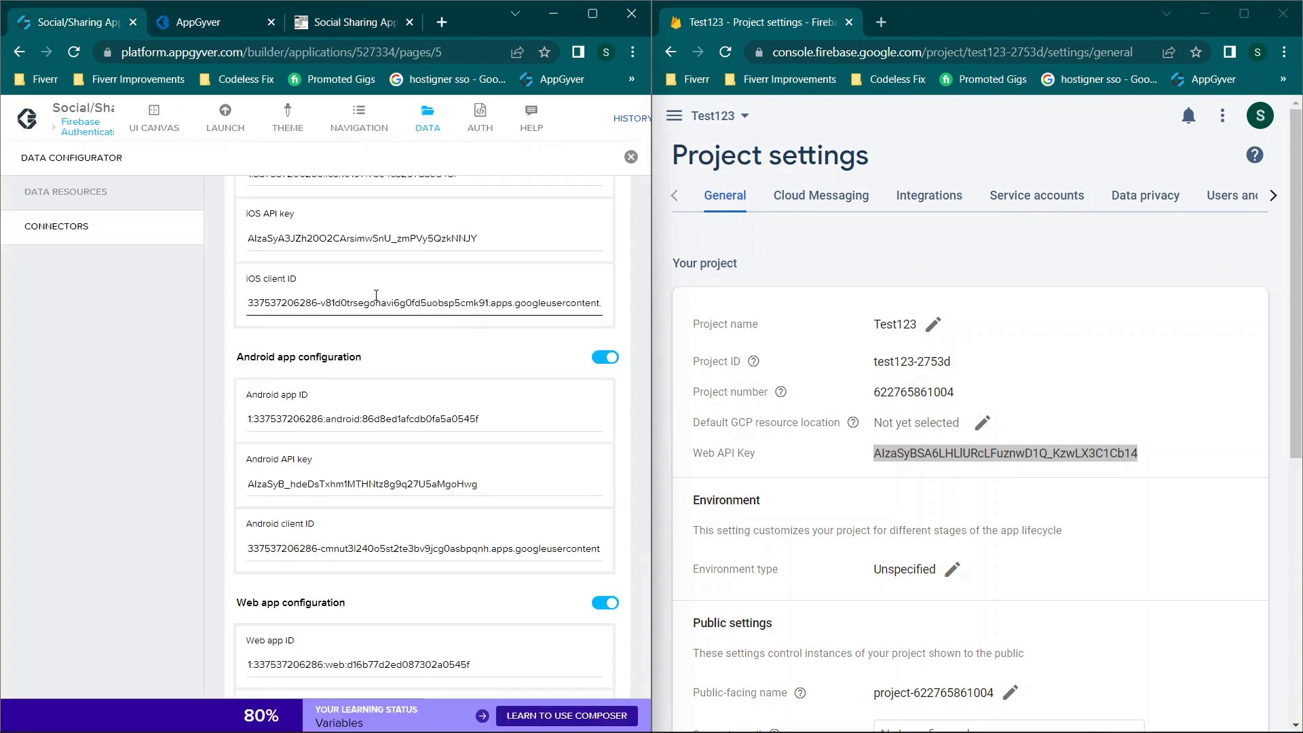
scroll(402, 383, up, 6)
scroll(400, 378, down, 2)
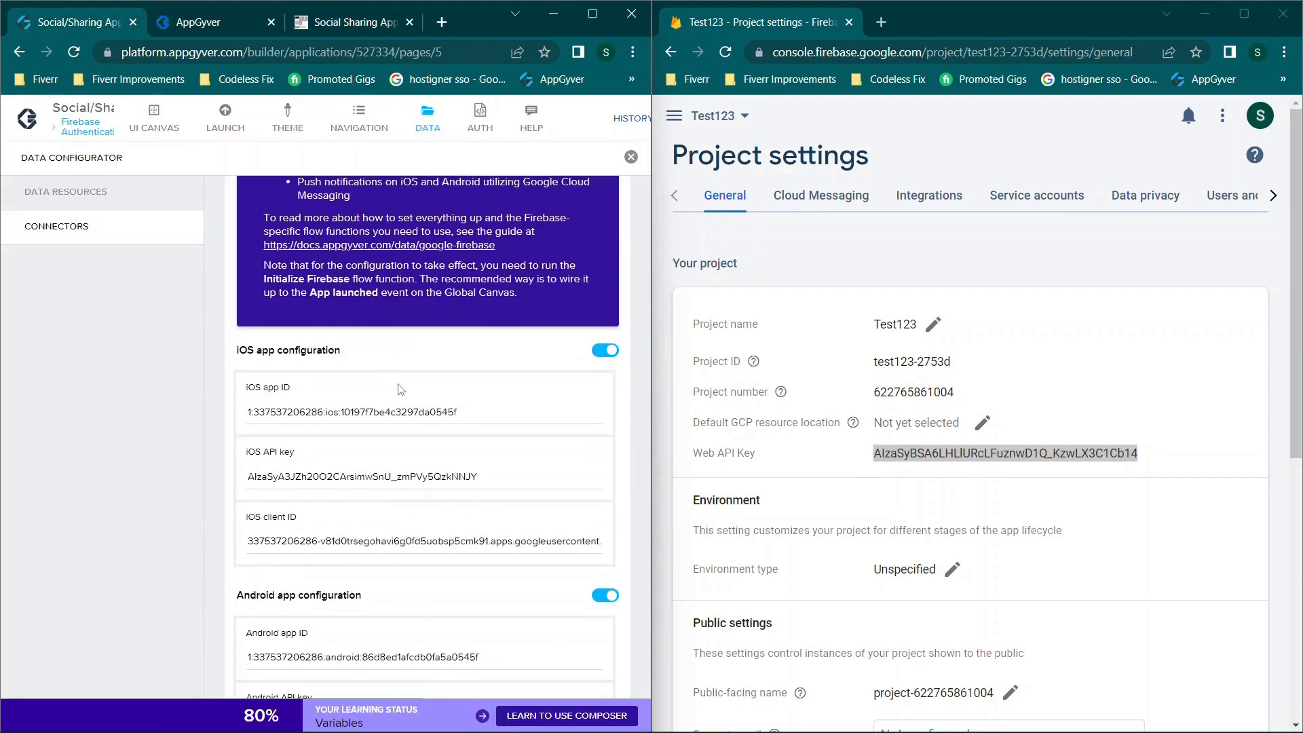
Step: Navigate the Firebase console to the Test123 project overview page
click(940, 259)
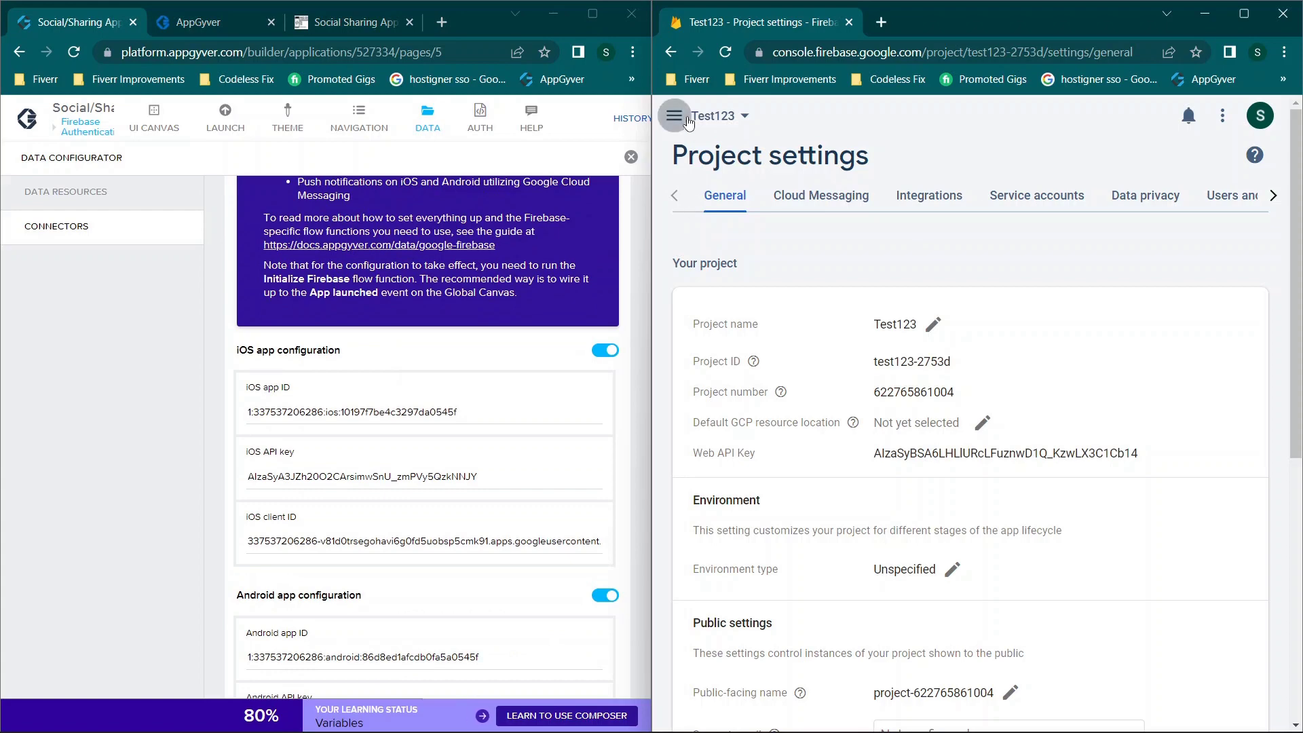
click(674, 116)
click(746, 160)
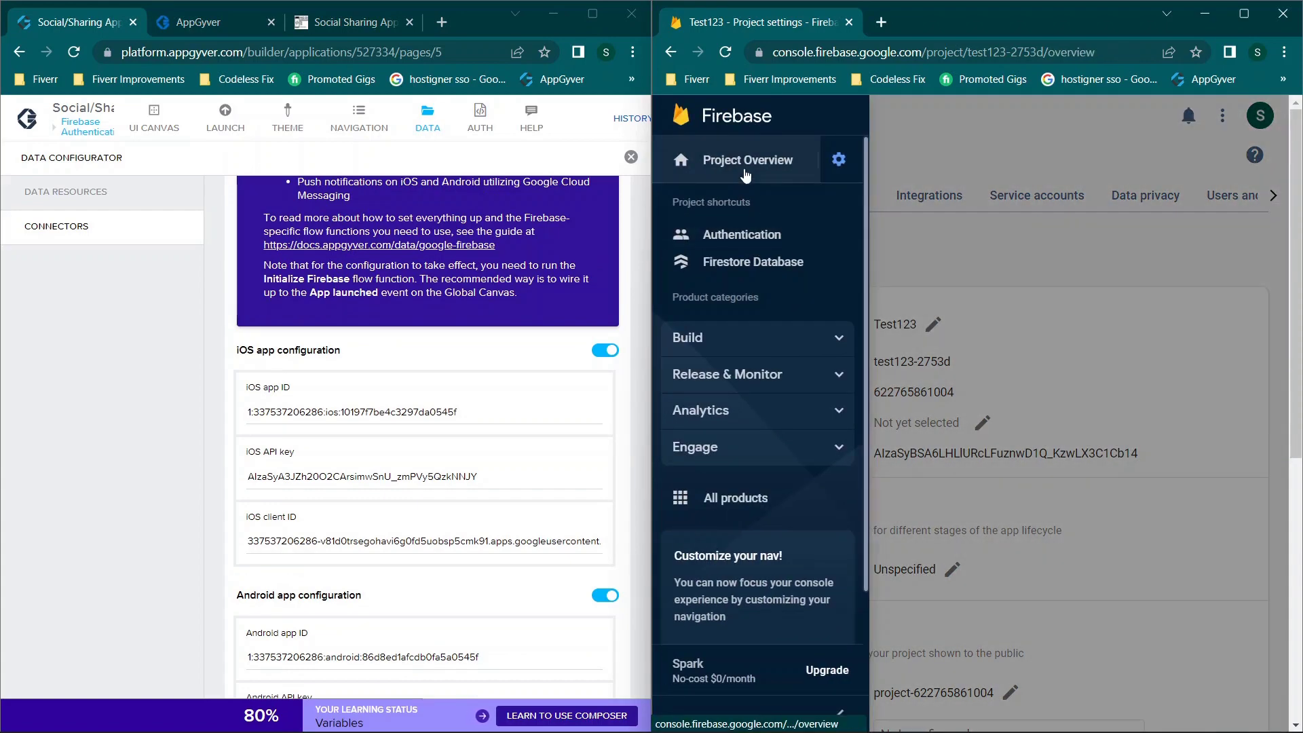
click(991, 202)
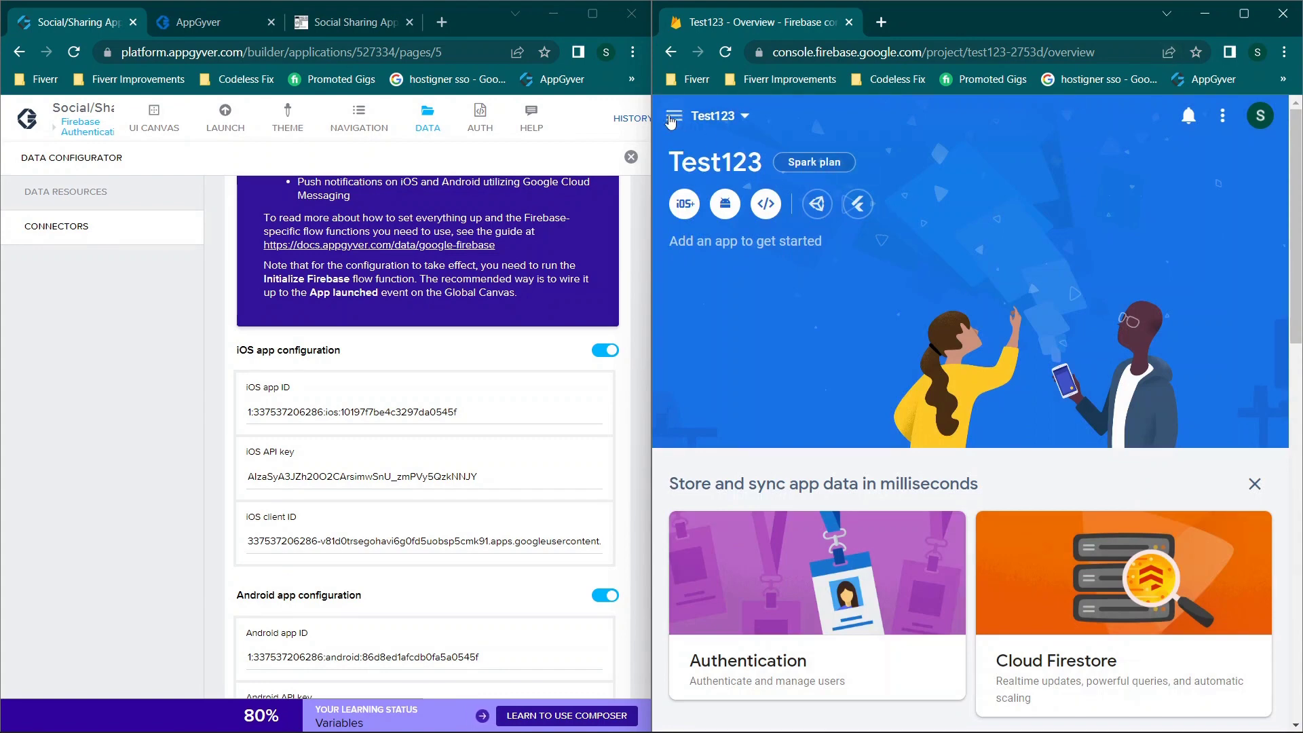
click(672, 117)
click(928, 155)
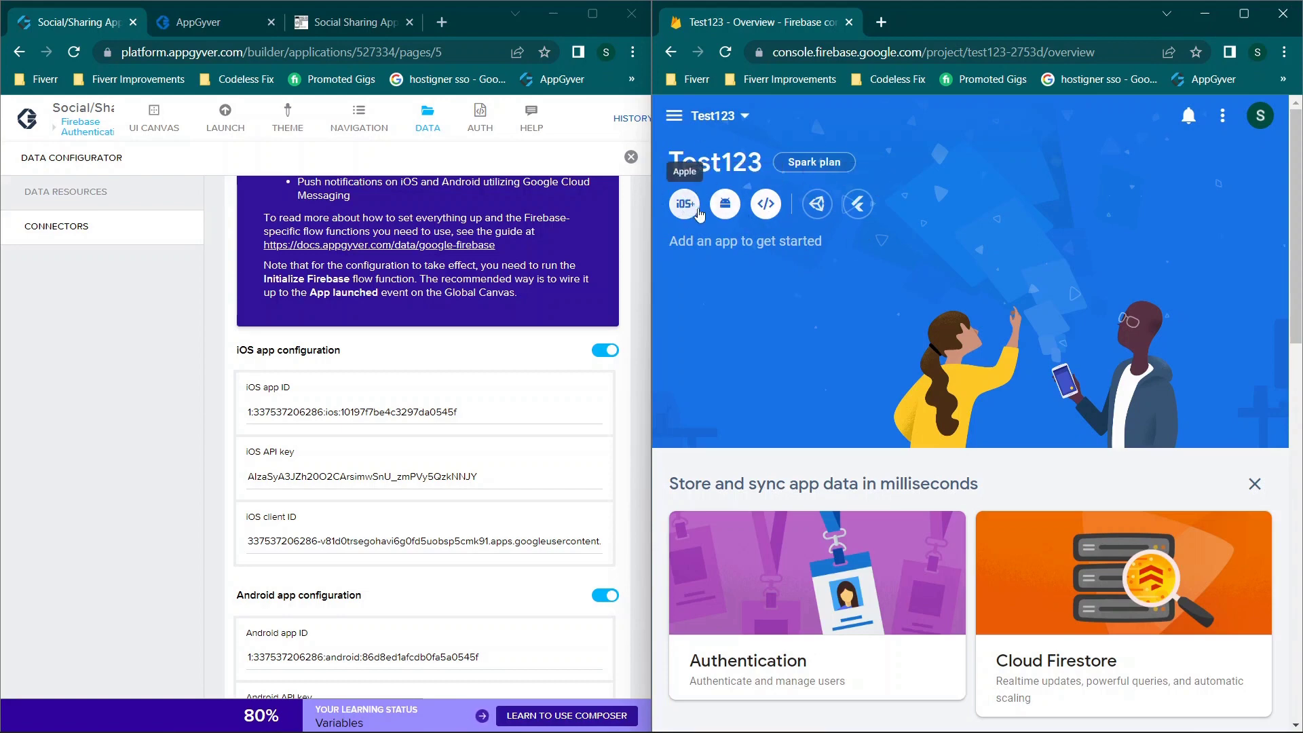
Step: Register an Apple app with bundle ID com.company.test123 in Test123
click(685, 216)
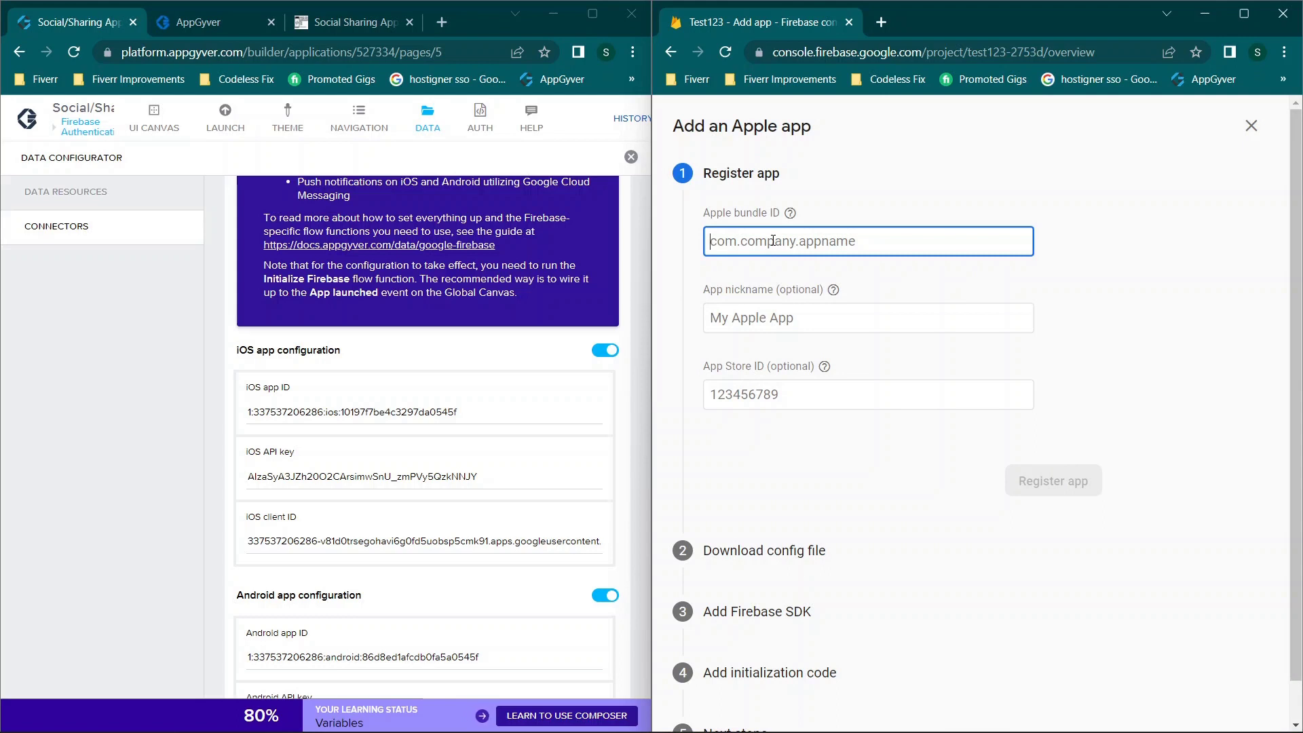
text(com.company.test123)
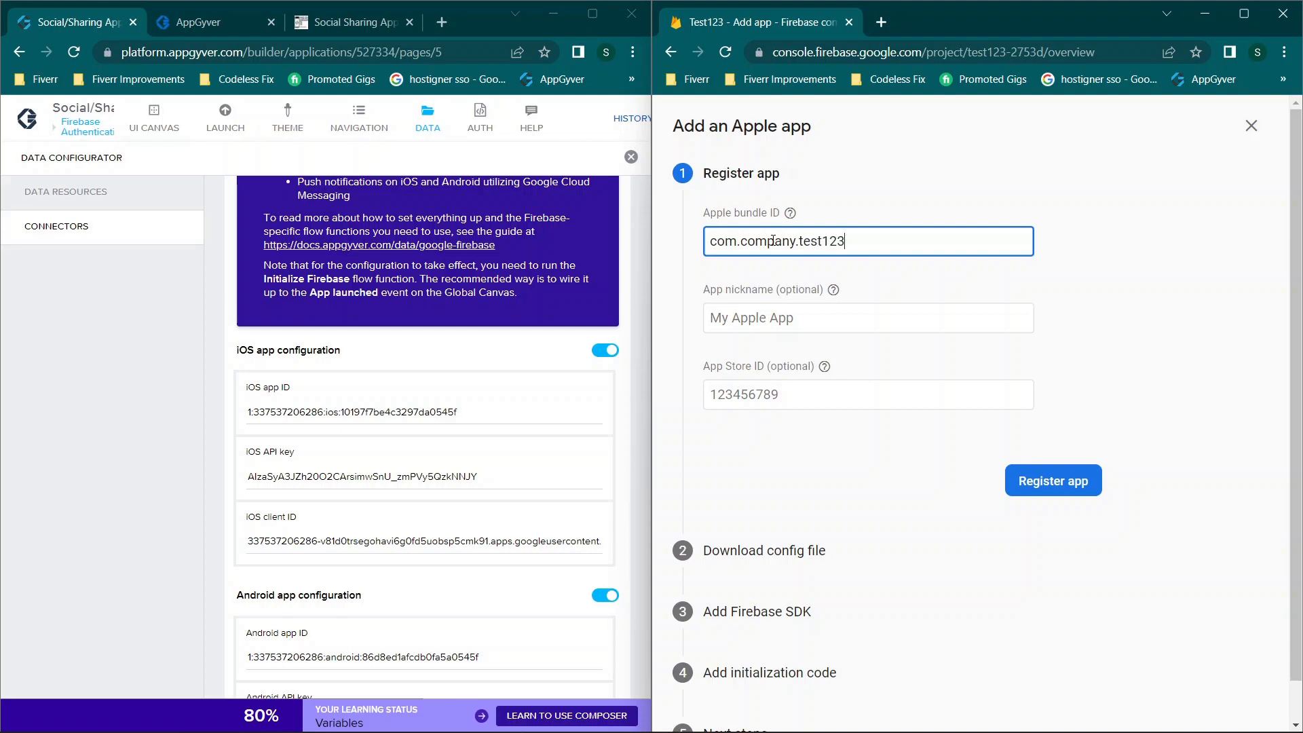
double_click(772, 241)
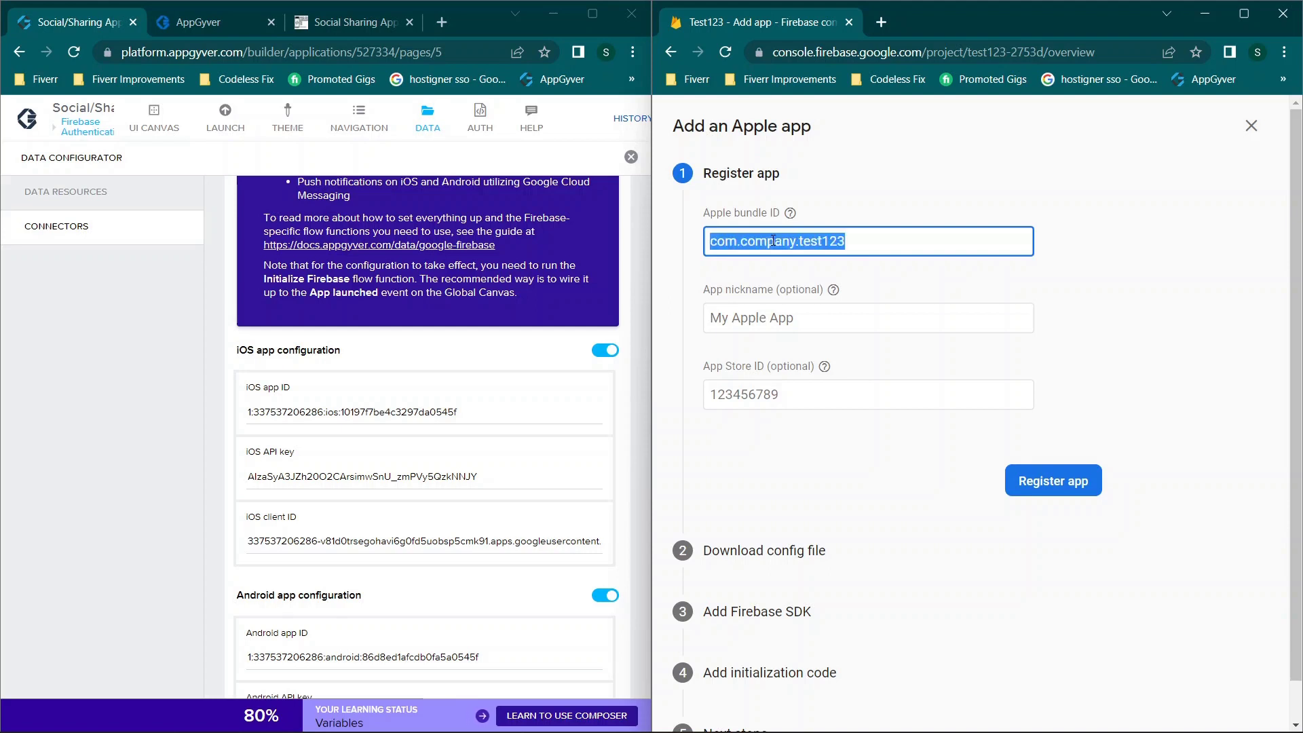
click(826, 314)
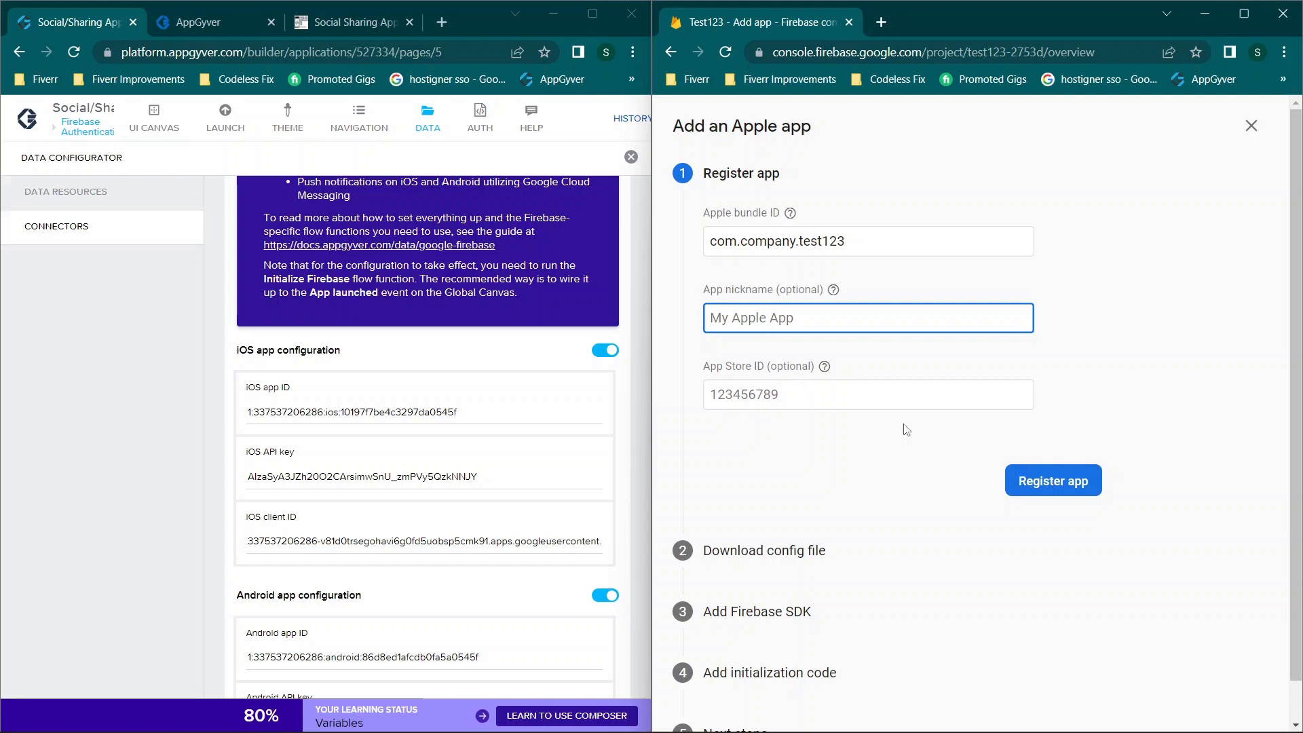
click(1049, 480)
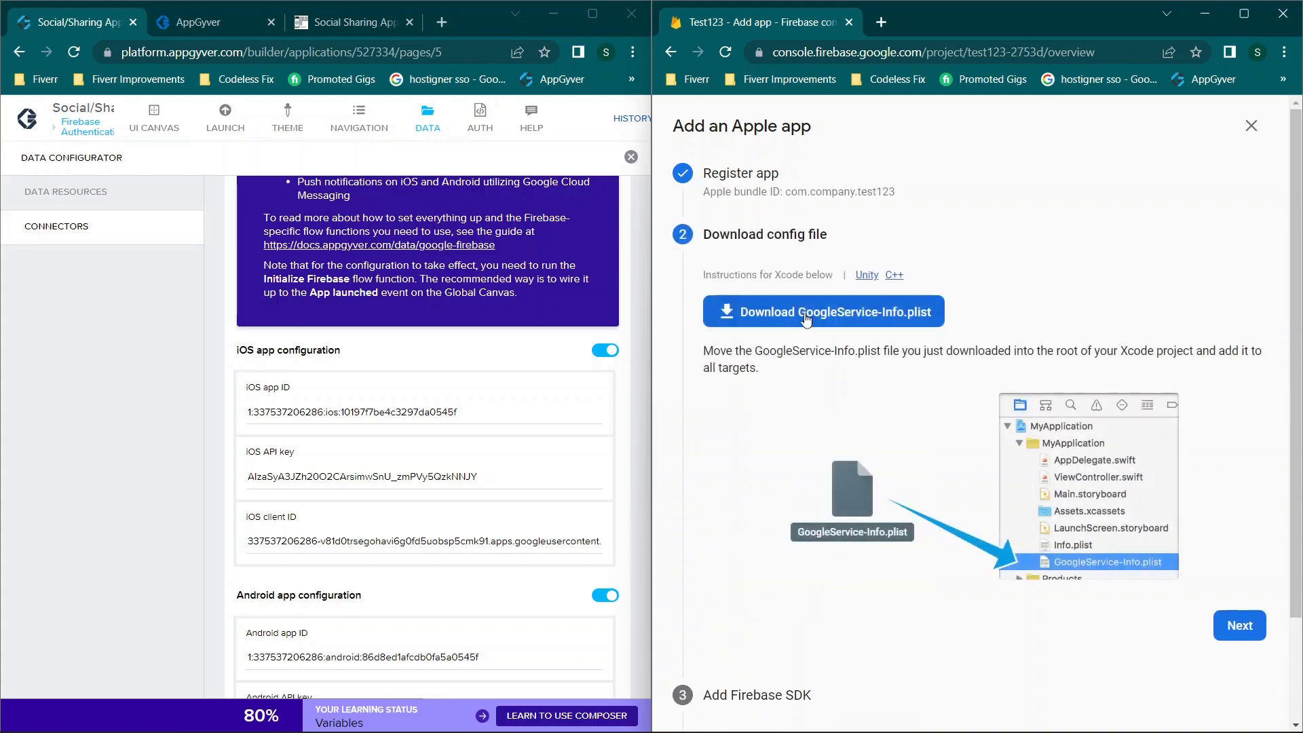
Step: Download GoogleService-Info.plist, finish the setup steps, and open the downloaded file
click(806, 319)
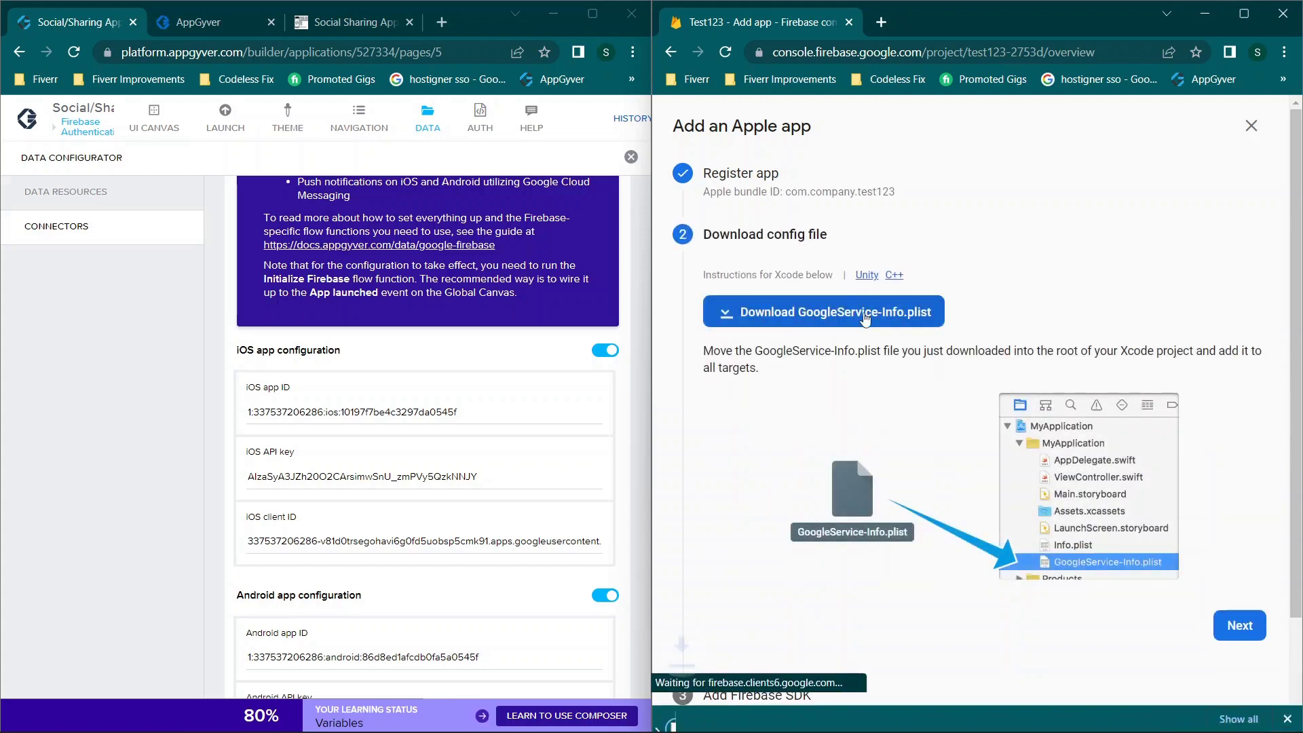
scroll(894, 358, down, 3)
click(1240, 450)
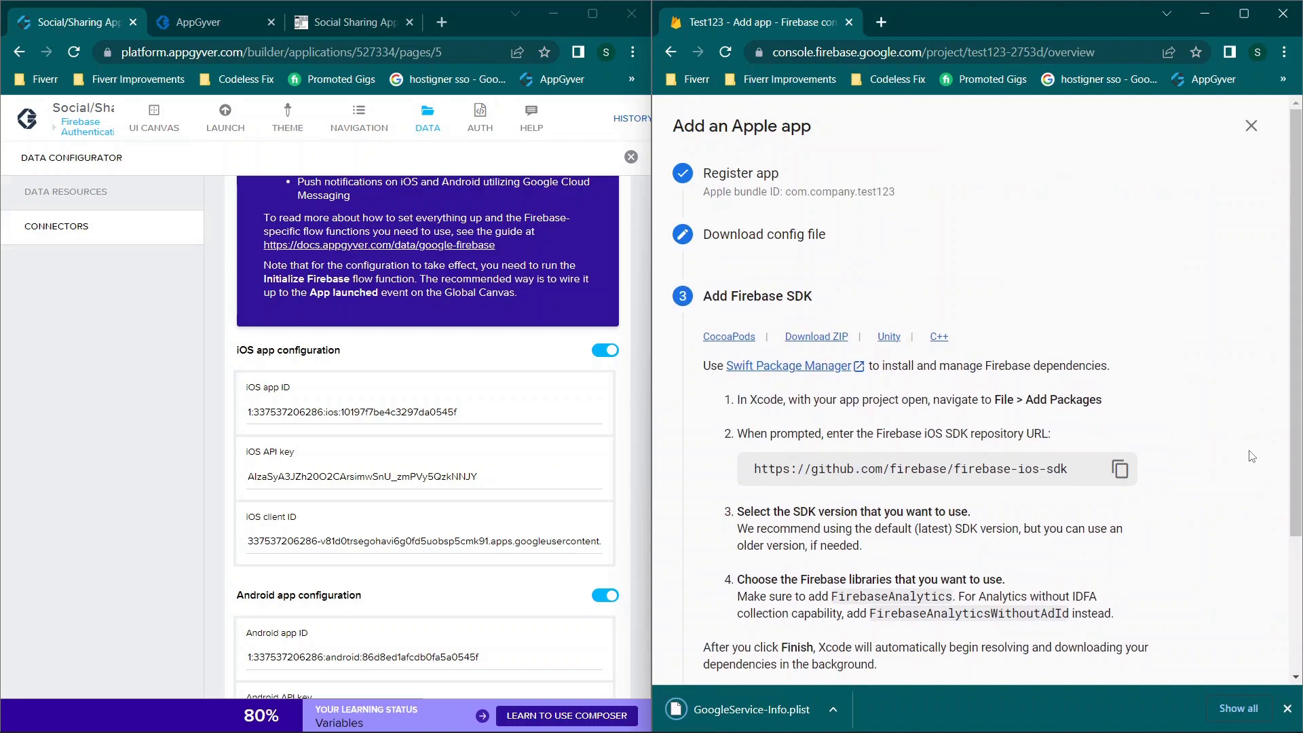
scroll(1012, 381, down, 3)
click(1240, 511)
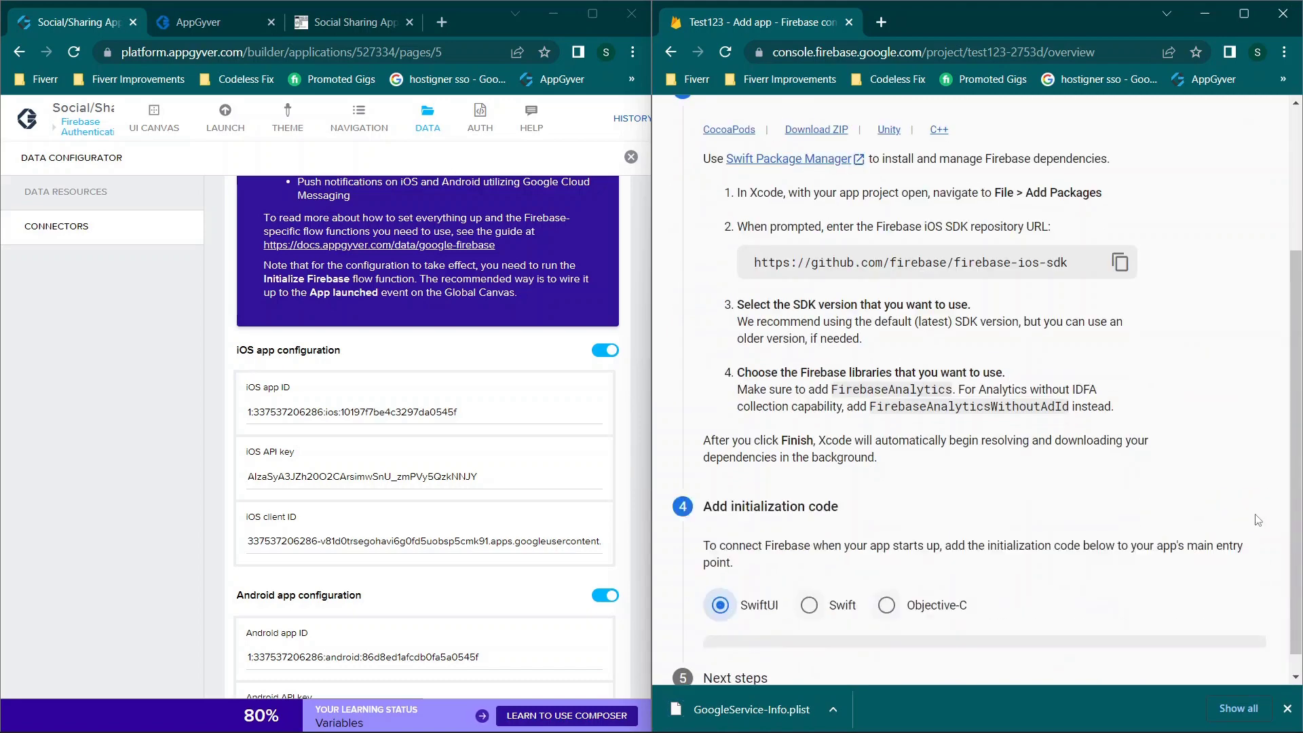
scroll(1155, 439, down, 5)
click(1240, 572)
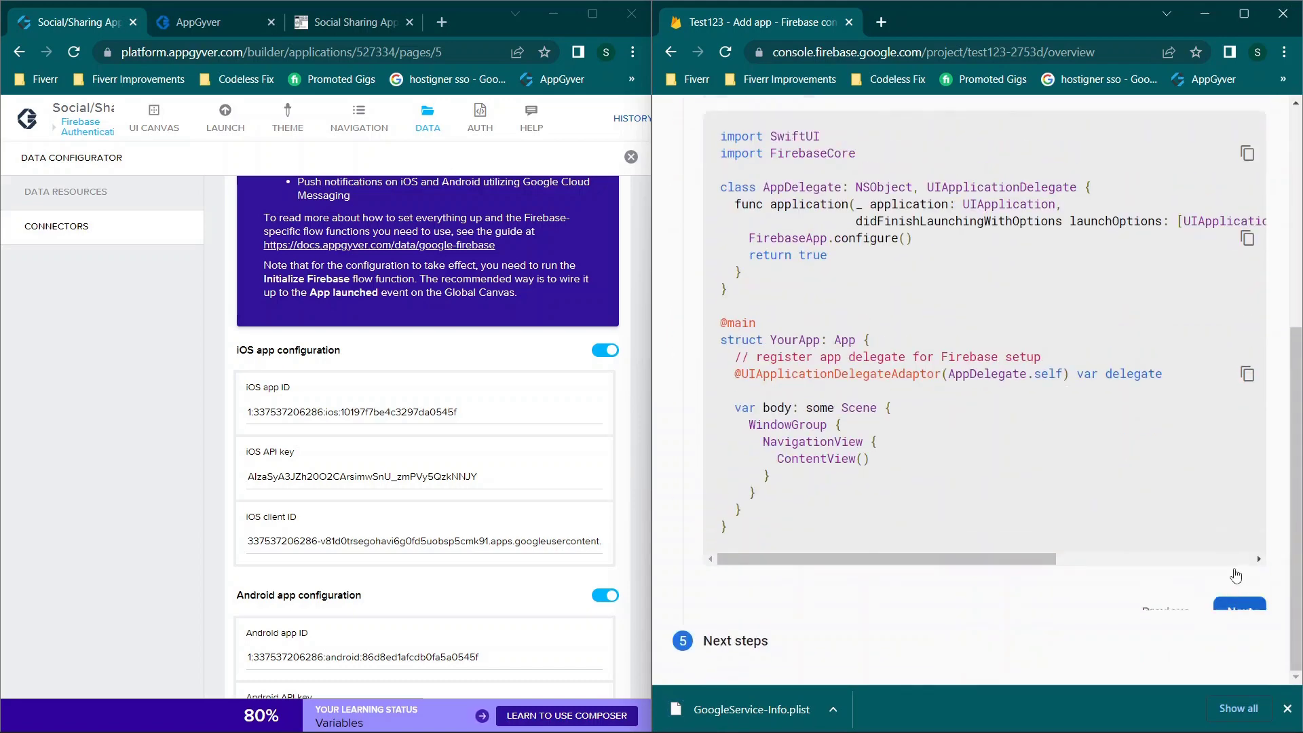
click(1184, 620)
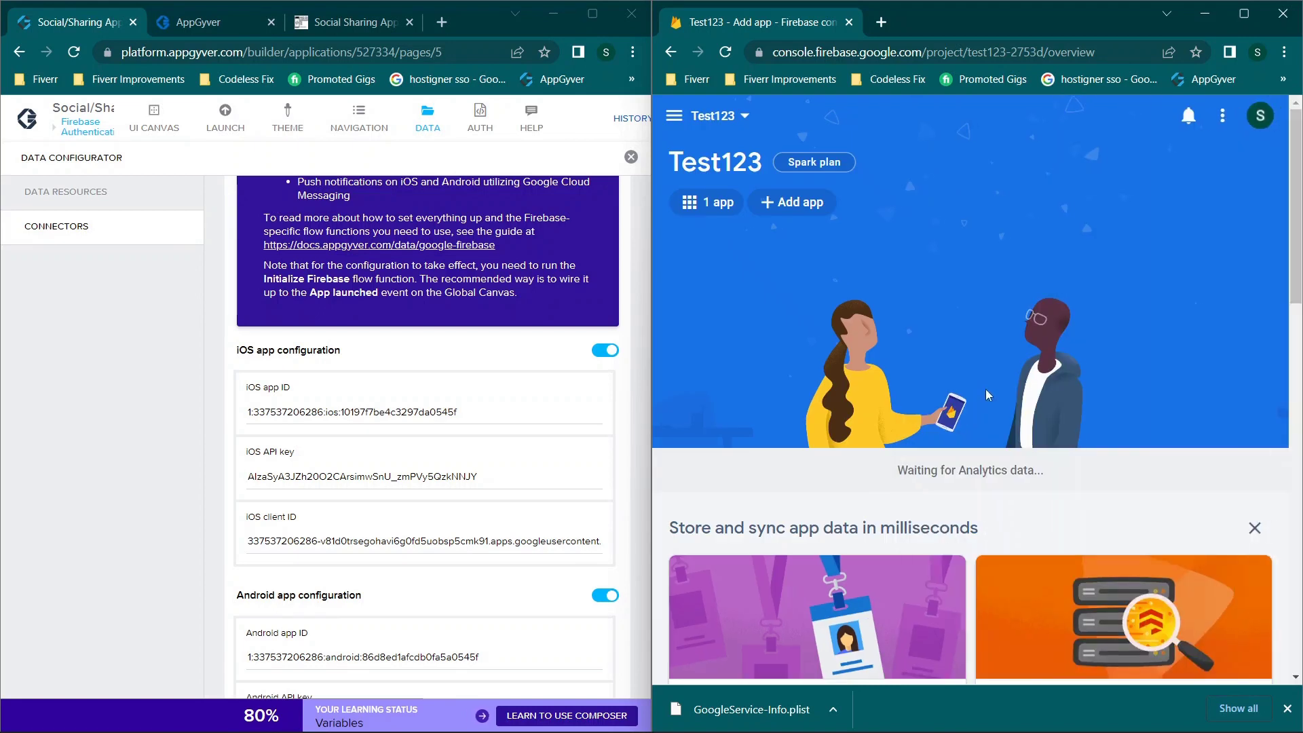
click(780, 709)
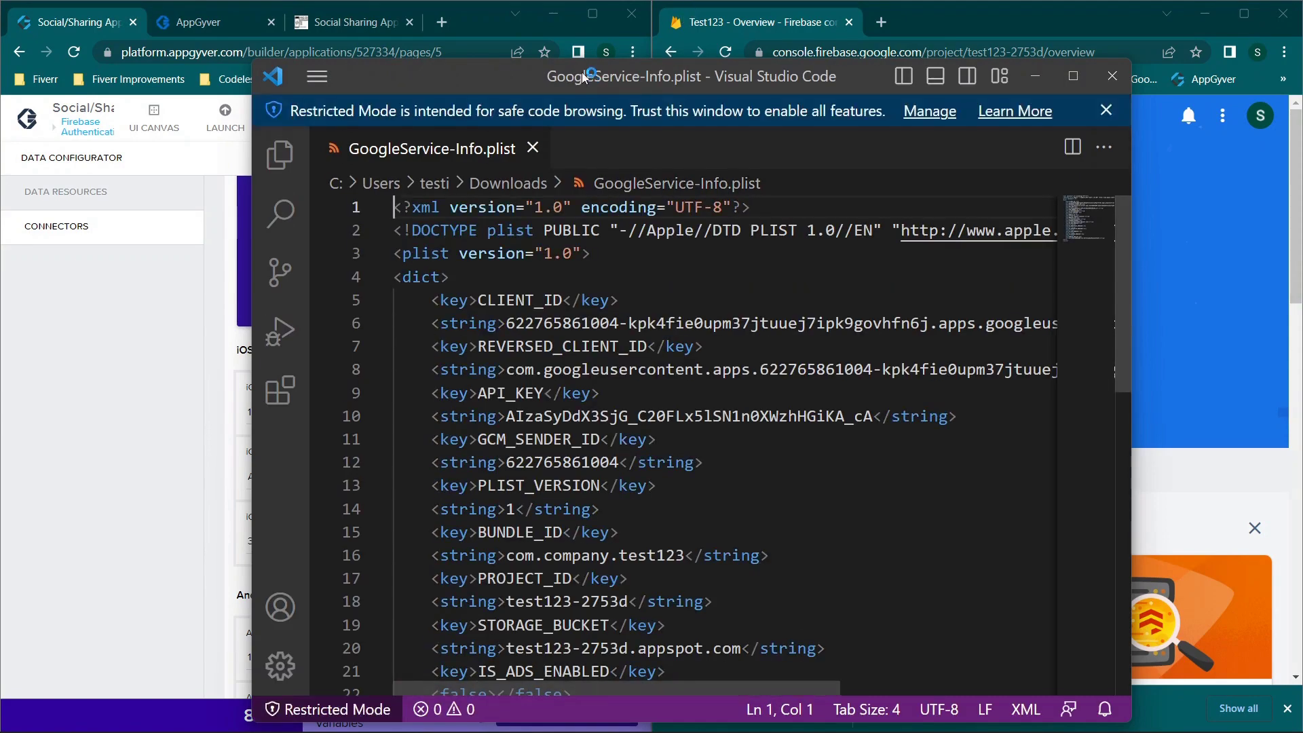
Step: Dismiss the Restricted Mode and extension notices and dock the plist editor on the right half
click(1104, 113)
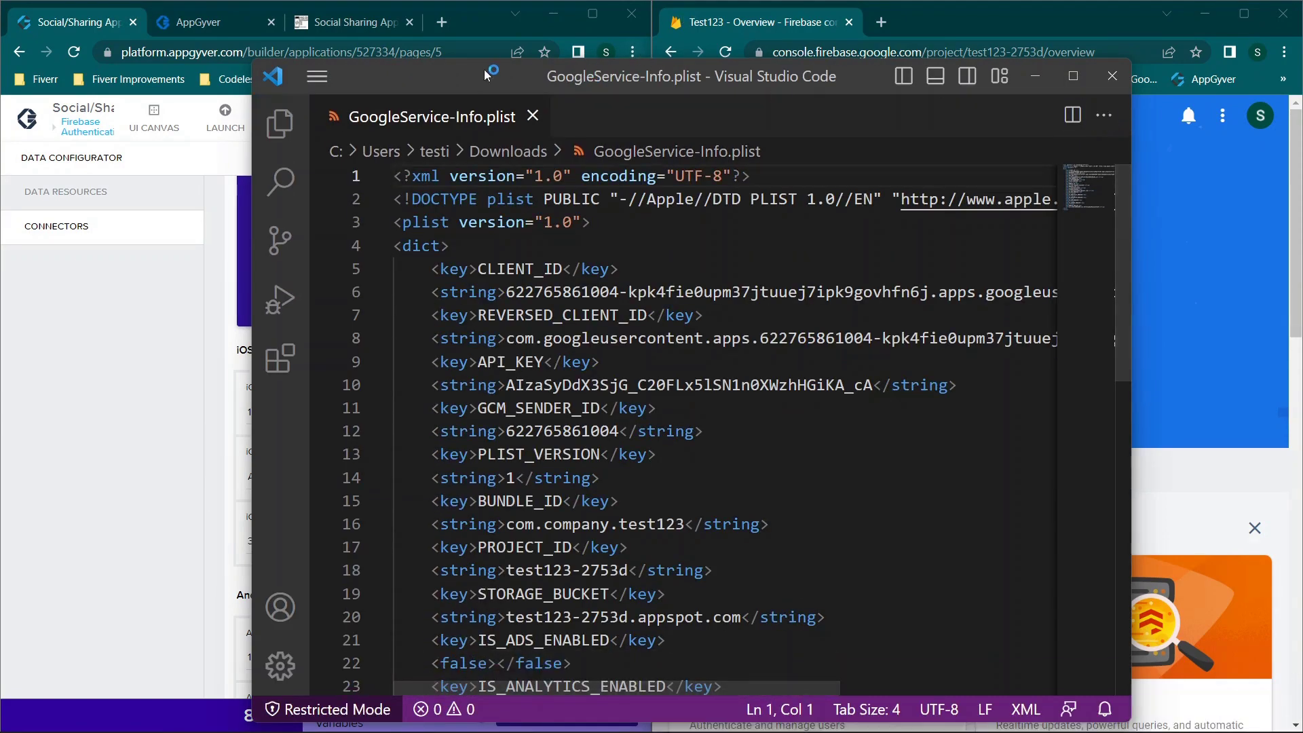
drag(488, 76, 570, 4)
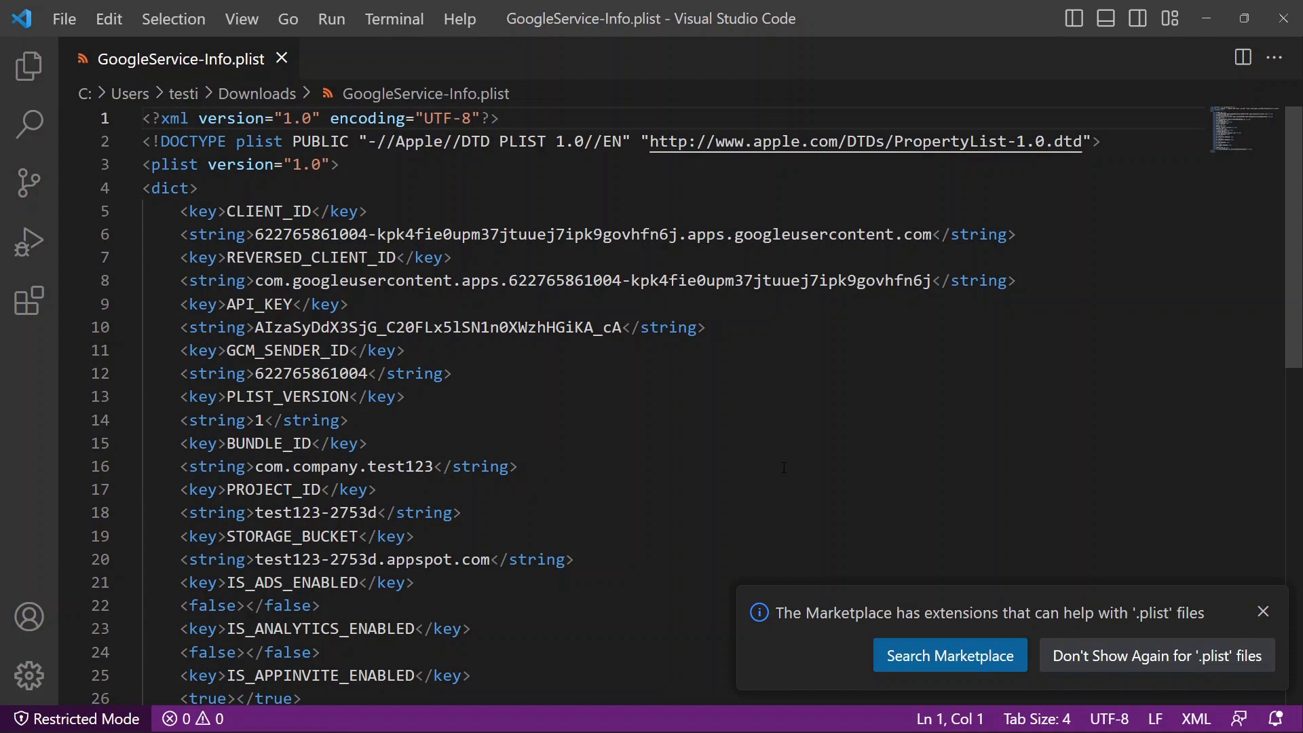
click(1263, 612)
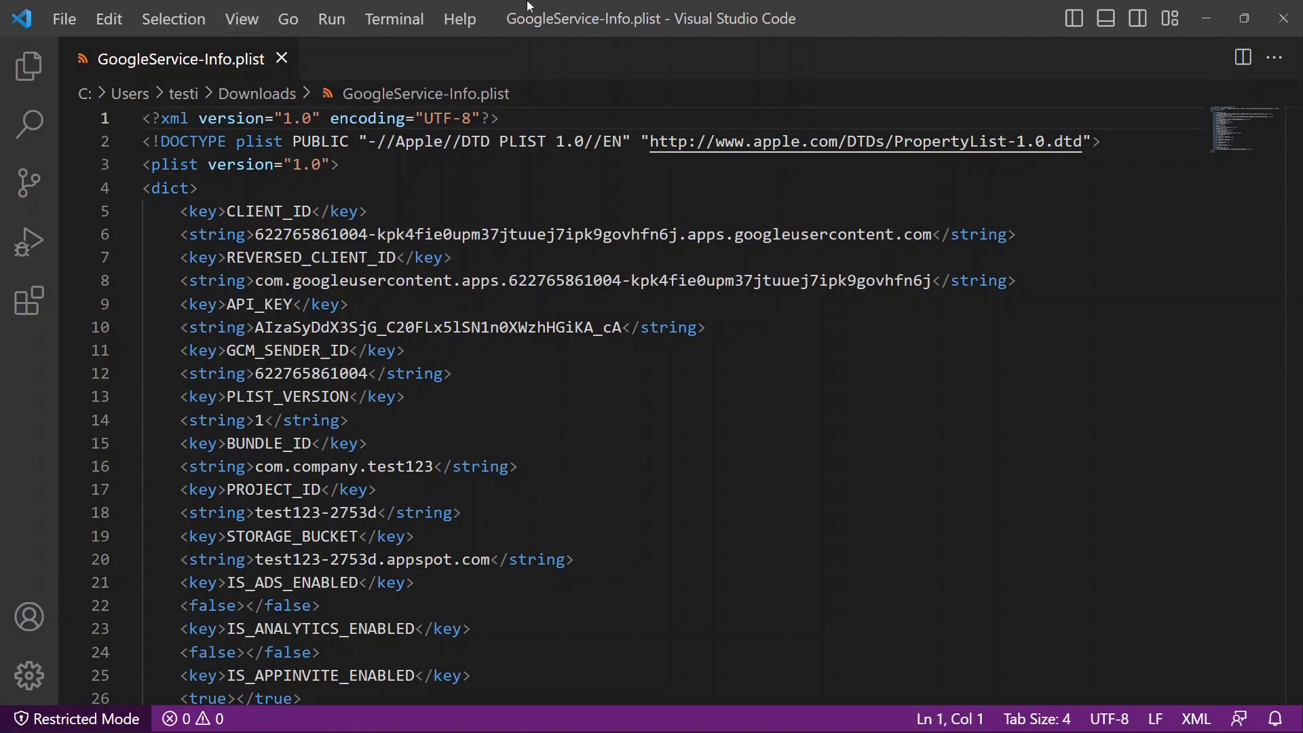
drag(530, 8, 1301, 176)
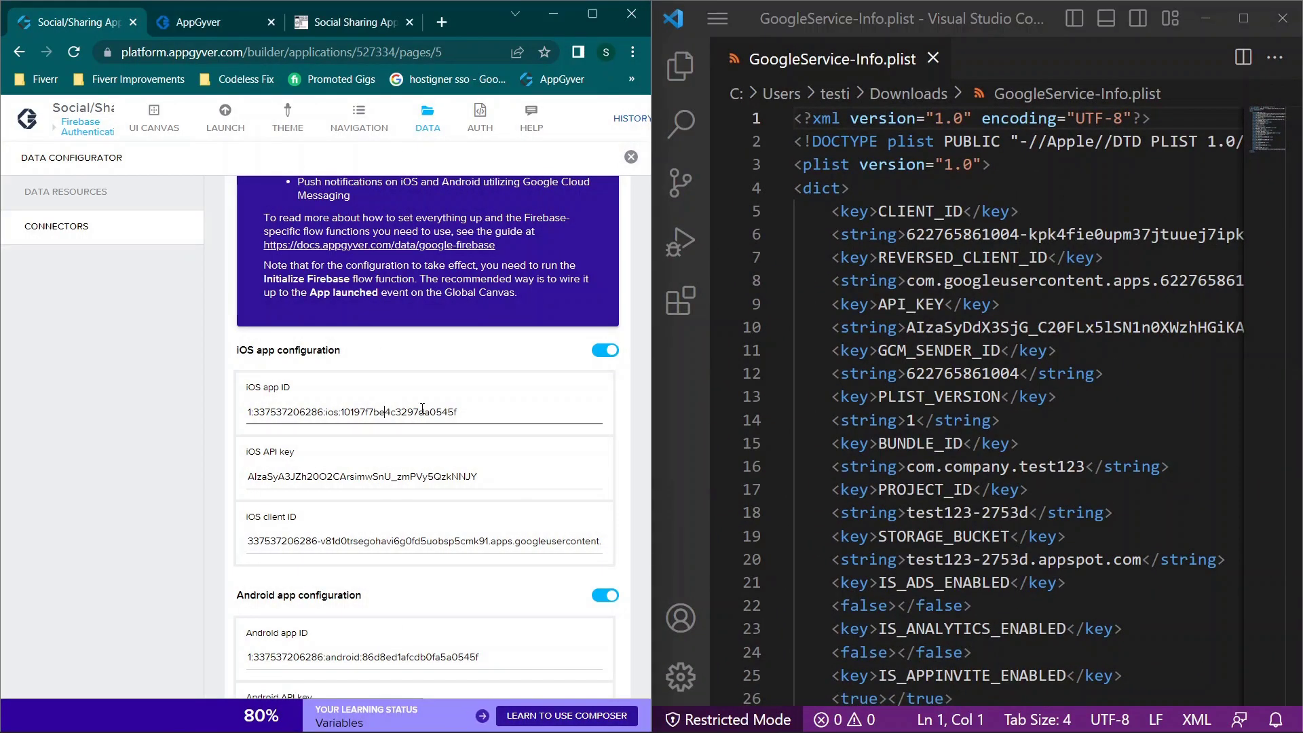
click(968, 305)
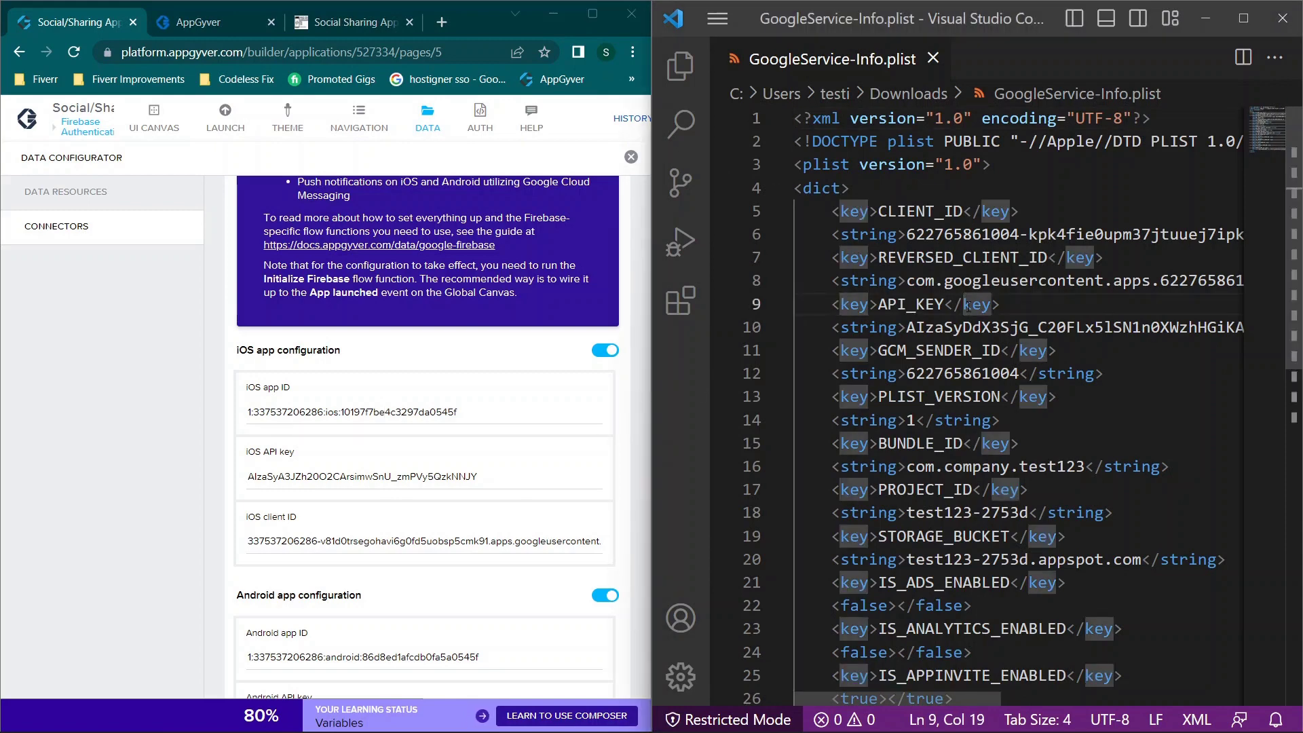
Step: Search the plist for 'id' and 'app' entries such as PROJECT_ID and GOOGLE_APP_ID
key(ctrl+f)
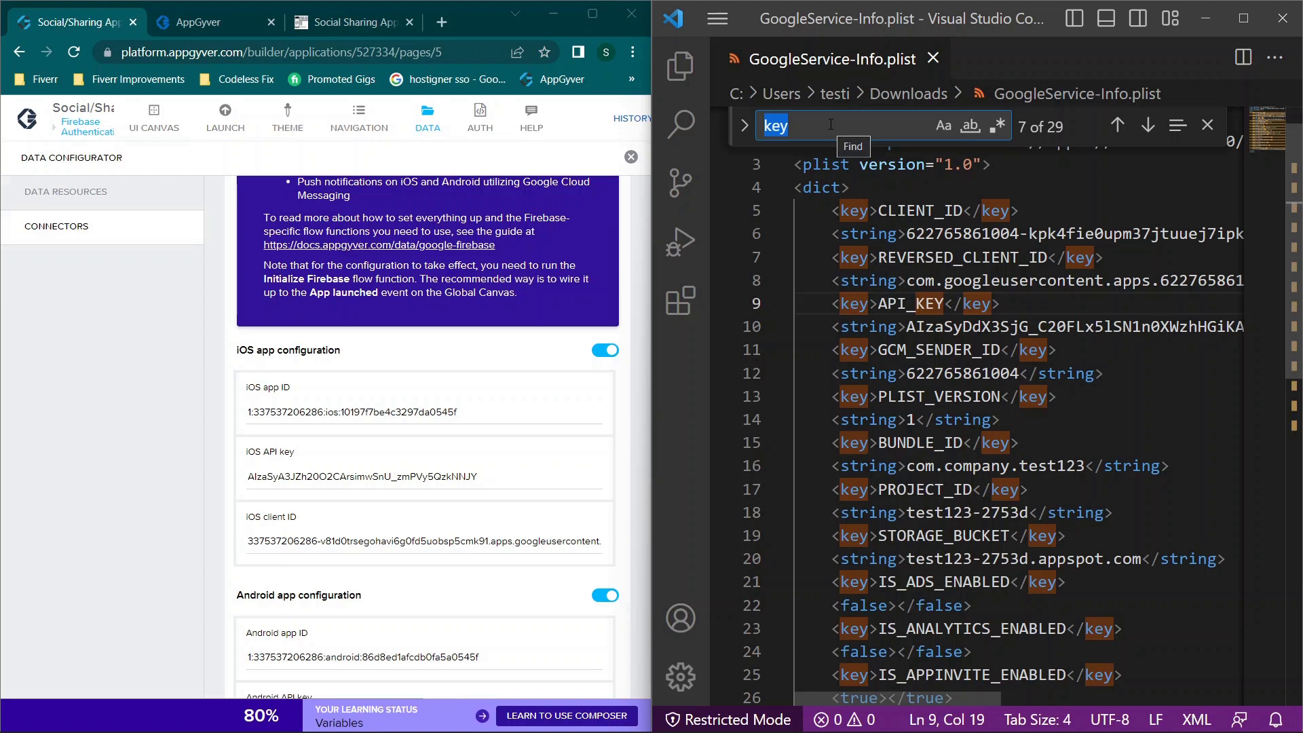
text(id)
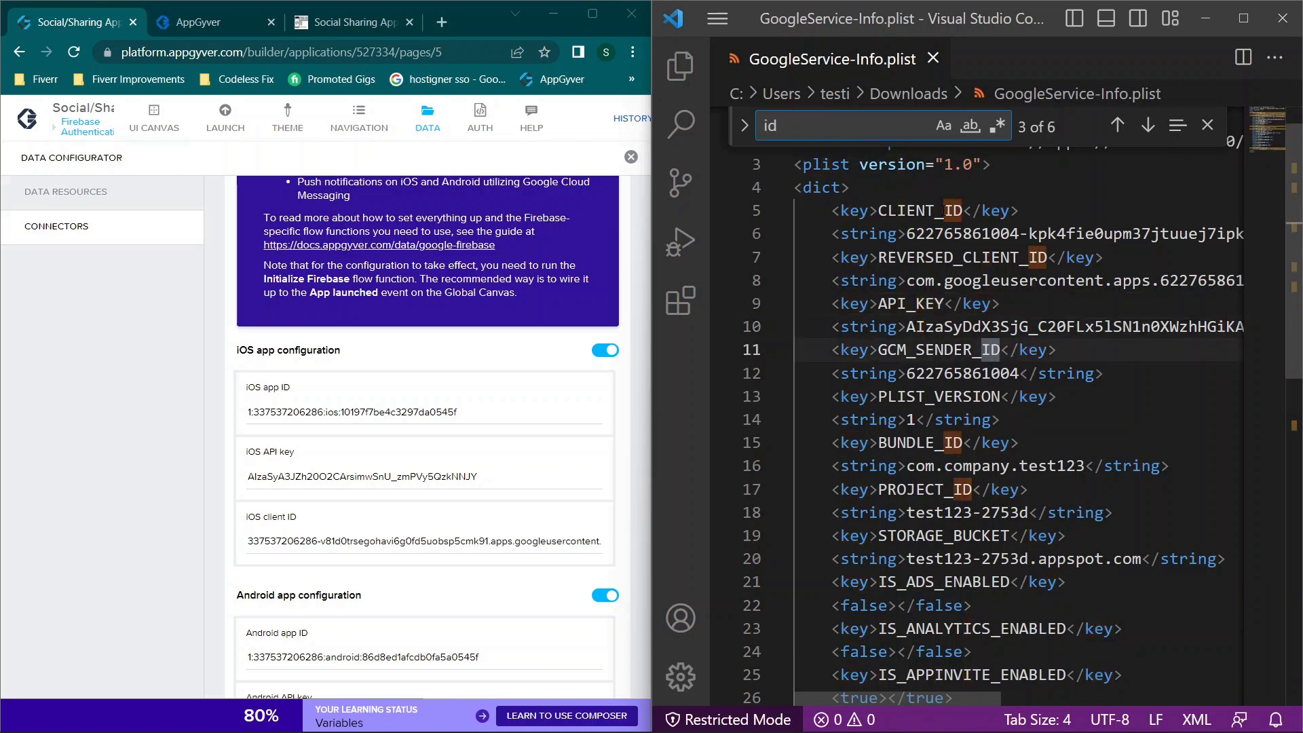
scroll(965, 388, down, 3)
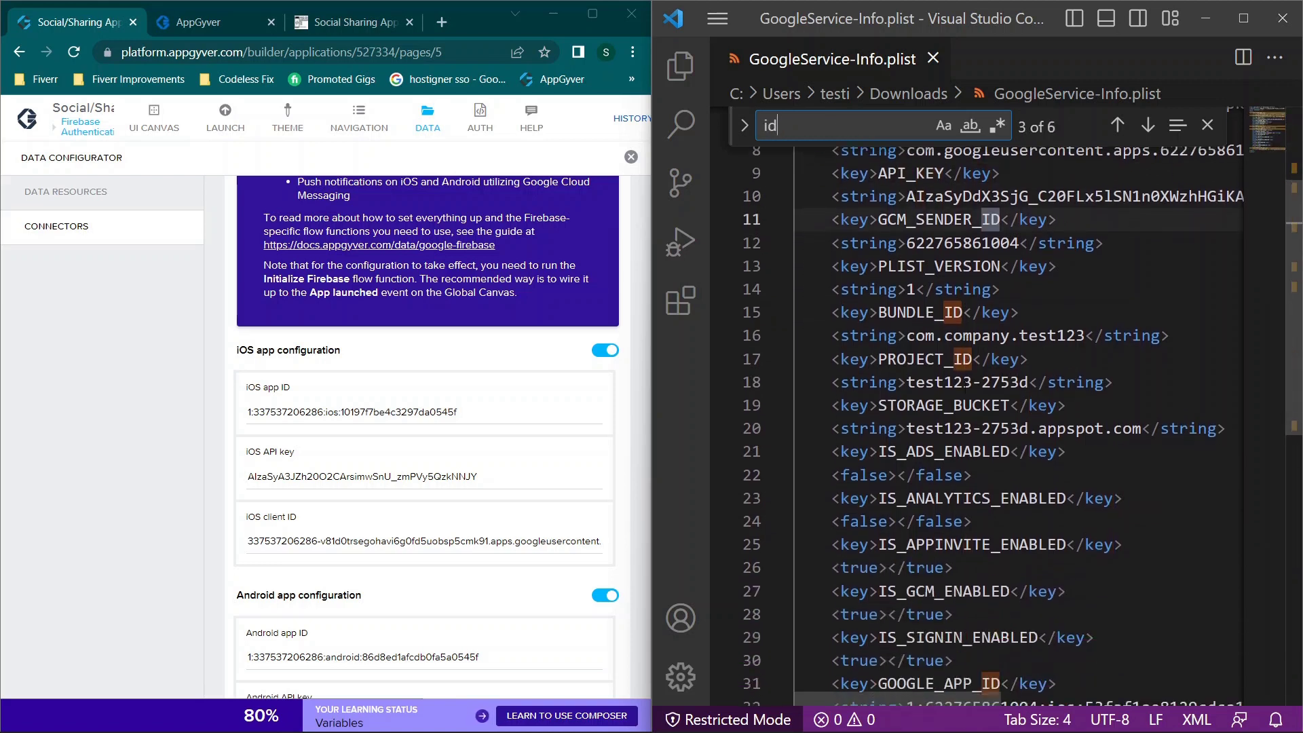
scroll(965, 386, down, 2)
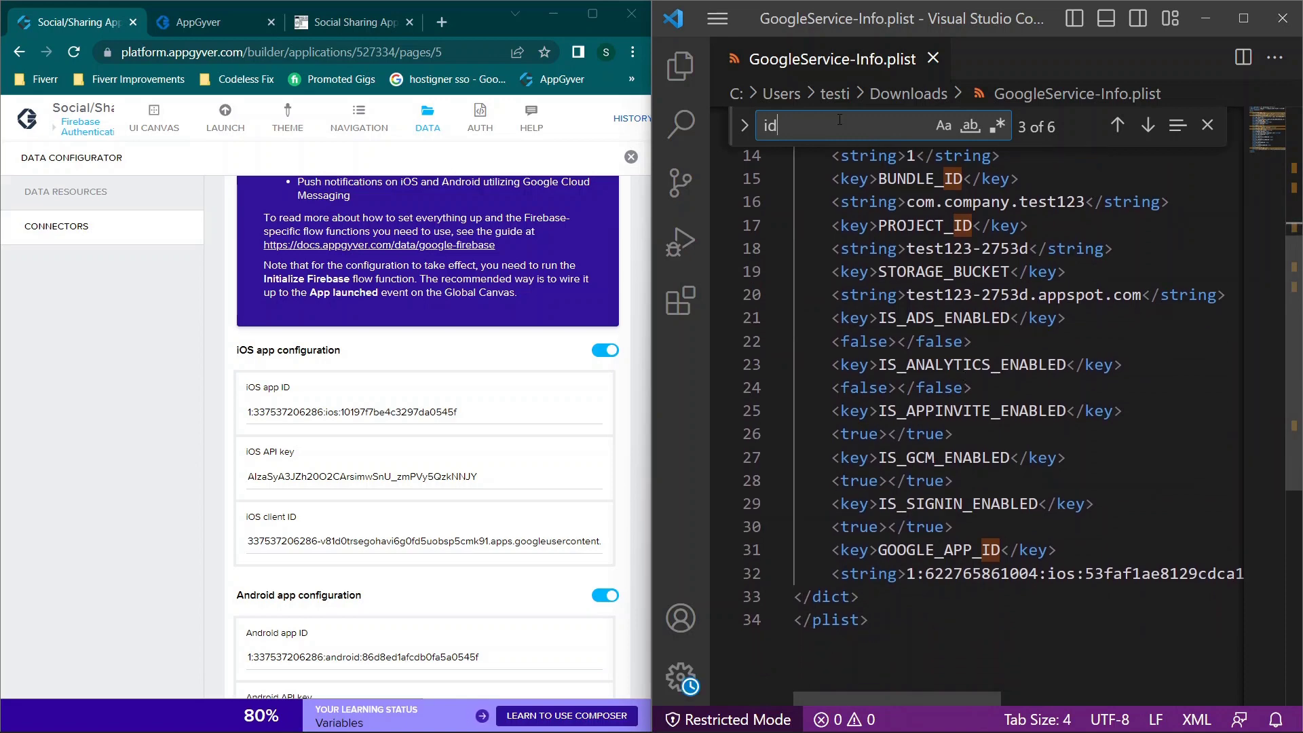
key(BackSpace)
key(BackSpace)
text(app)
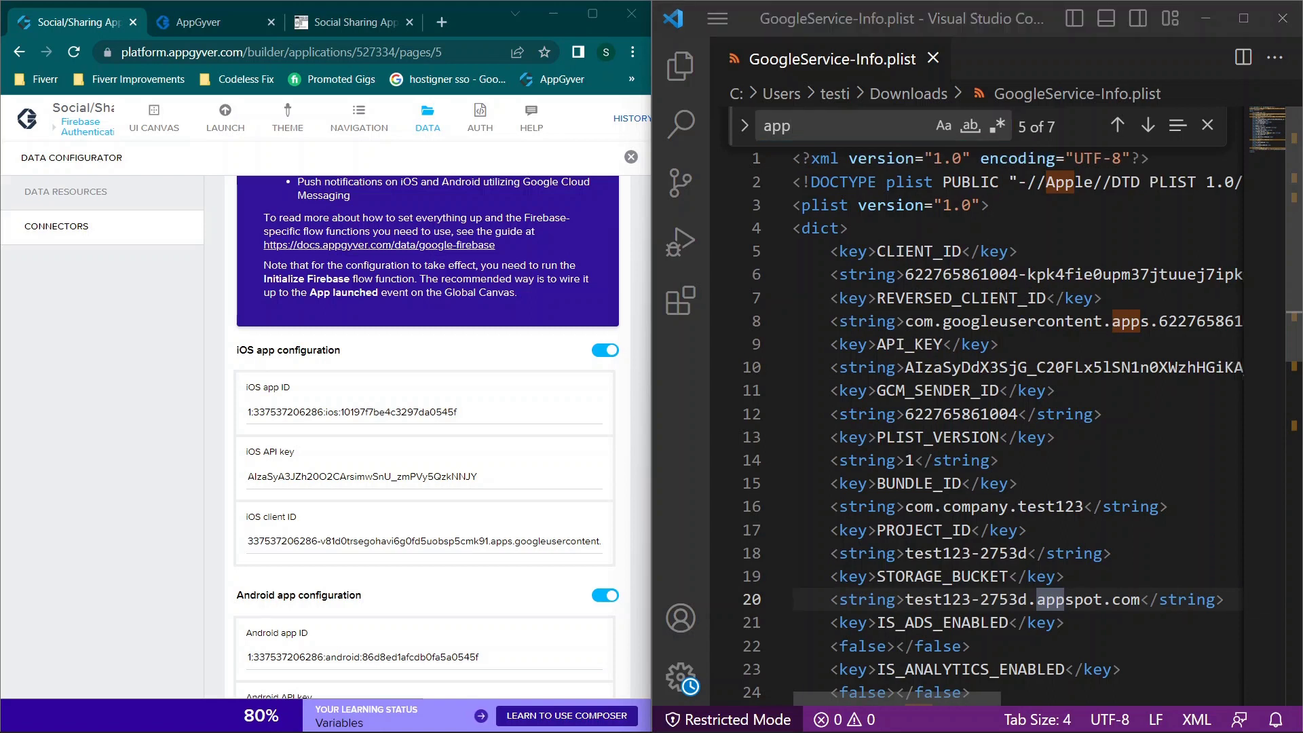
scroll(1032, 297, right, 2)
scroll(1009, 299, left, 3)
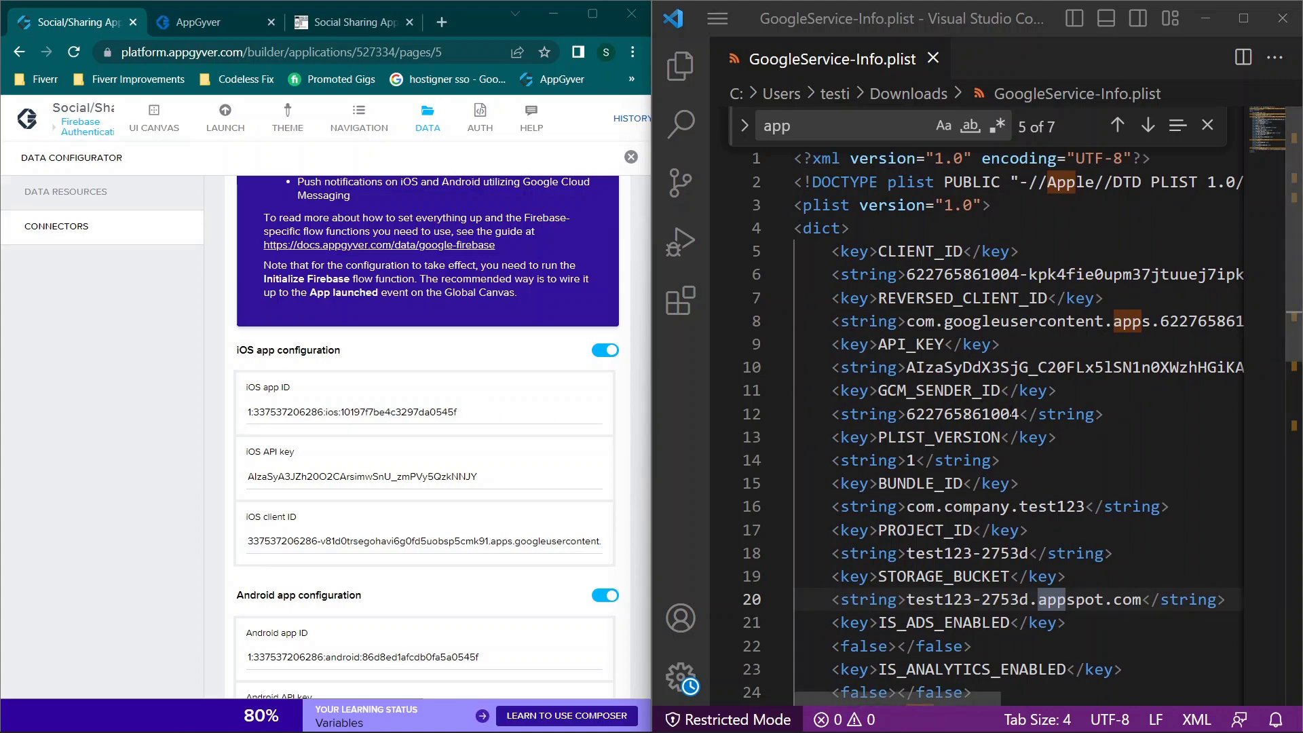
scroll(1011, 411, down, 1)
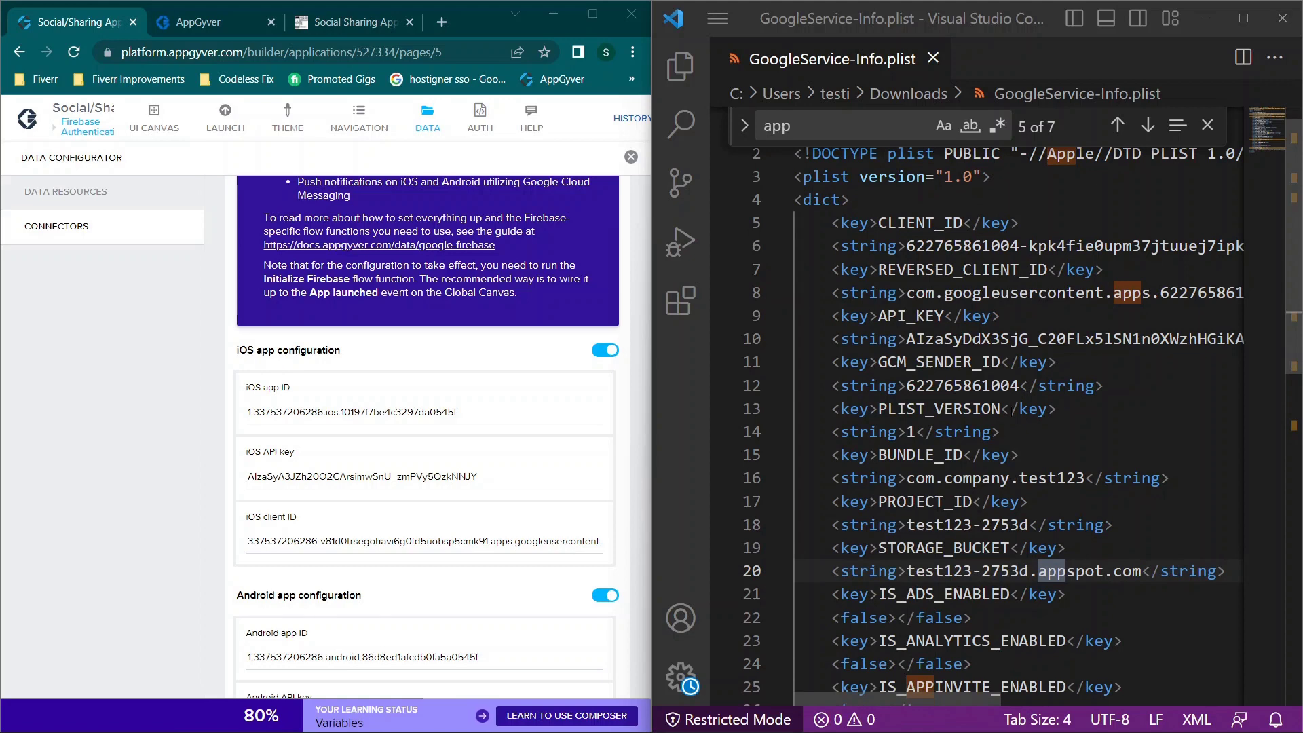
scroll(1010, 409, down, 4)
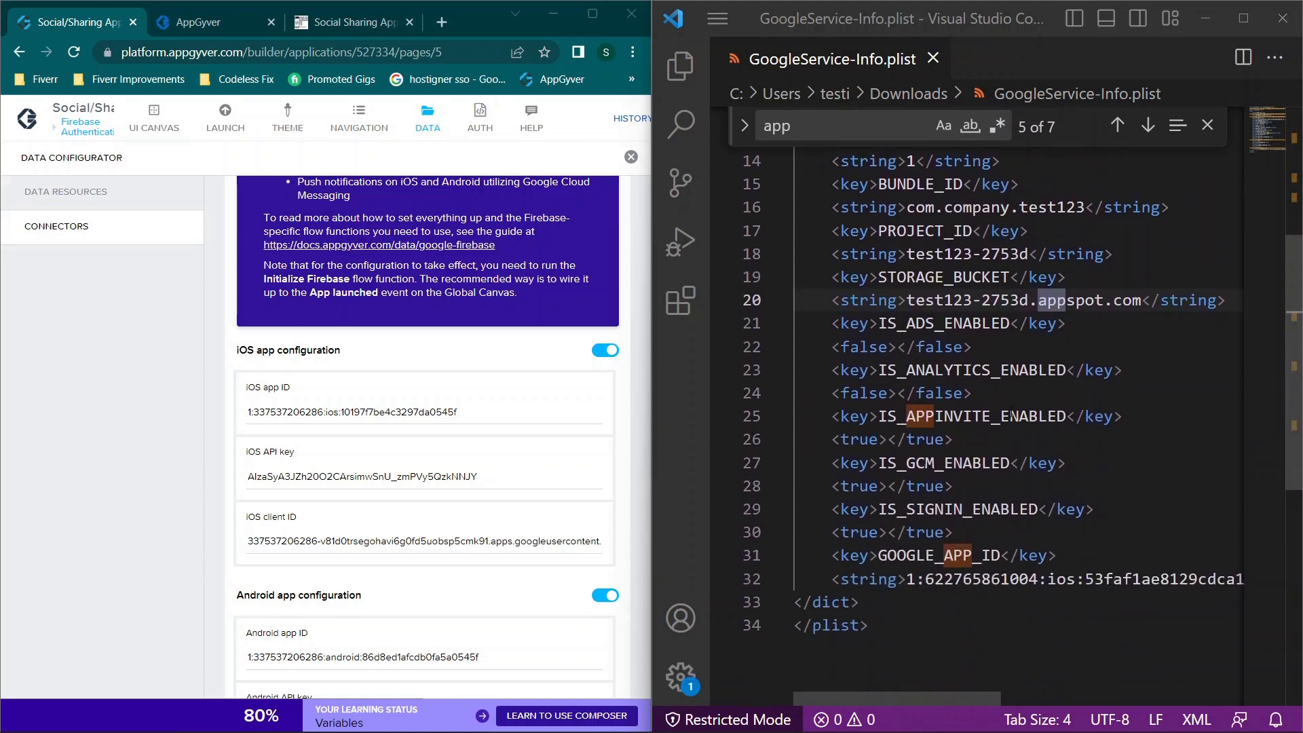
drag(906, 559, 1107, 581)
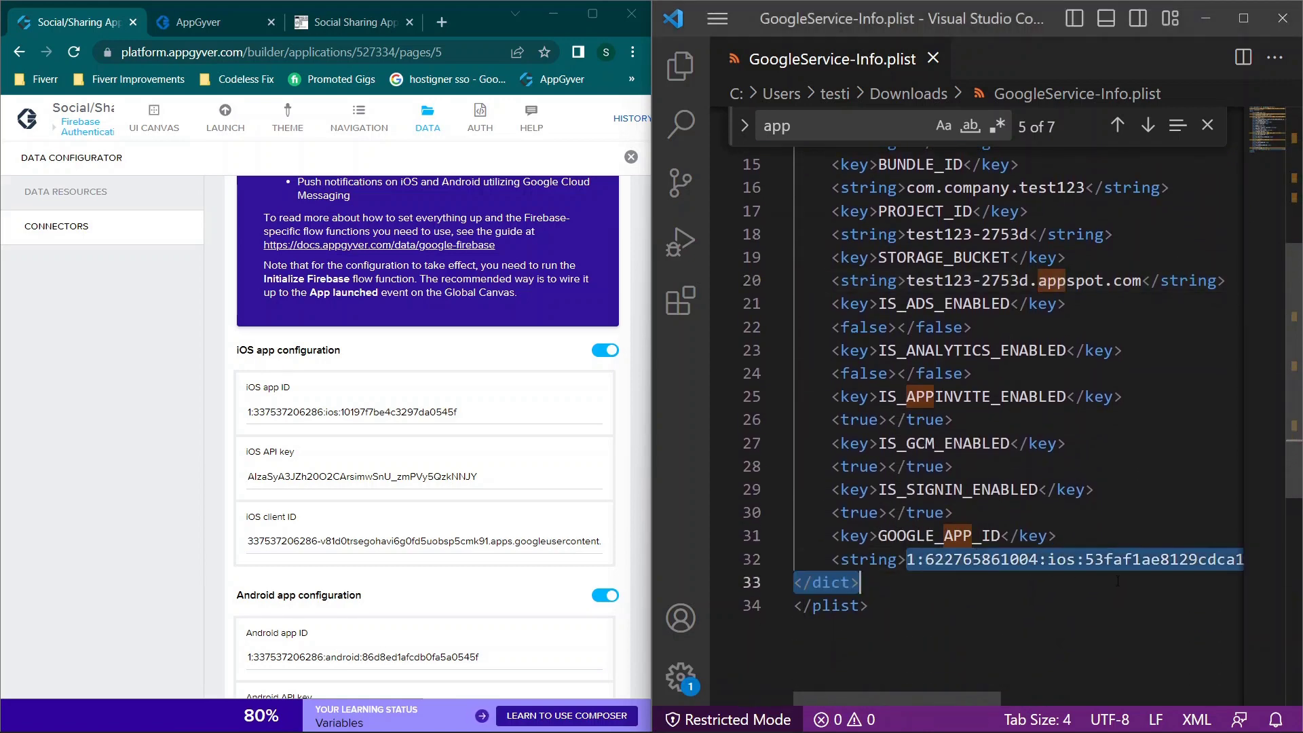
click(1086, 560)
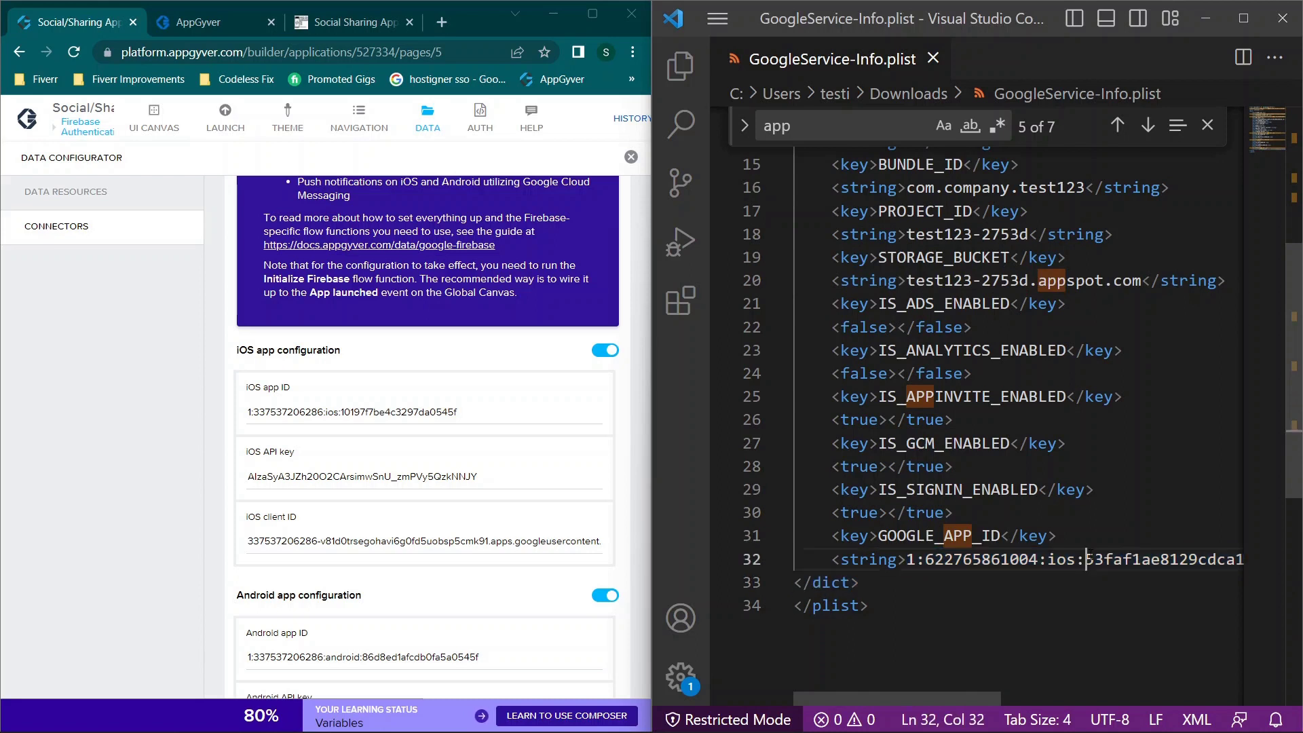
click(333, 410)
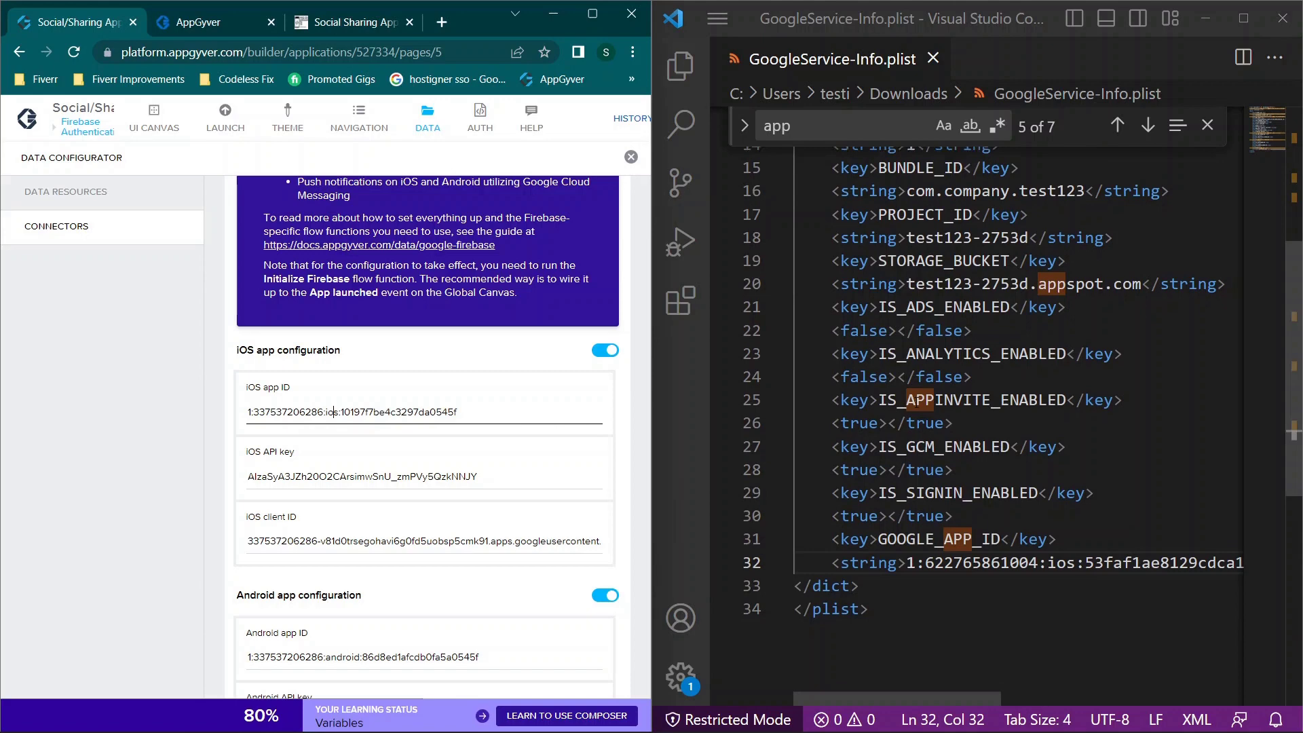
scroll(916, 400, up, 1)
scroll(960, 331, up, 5)
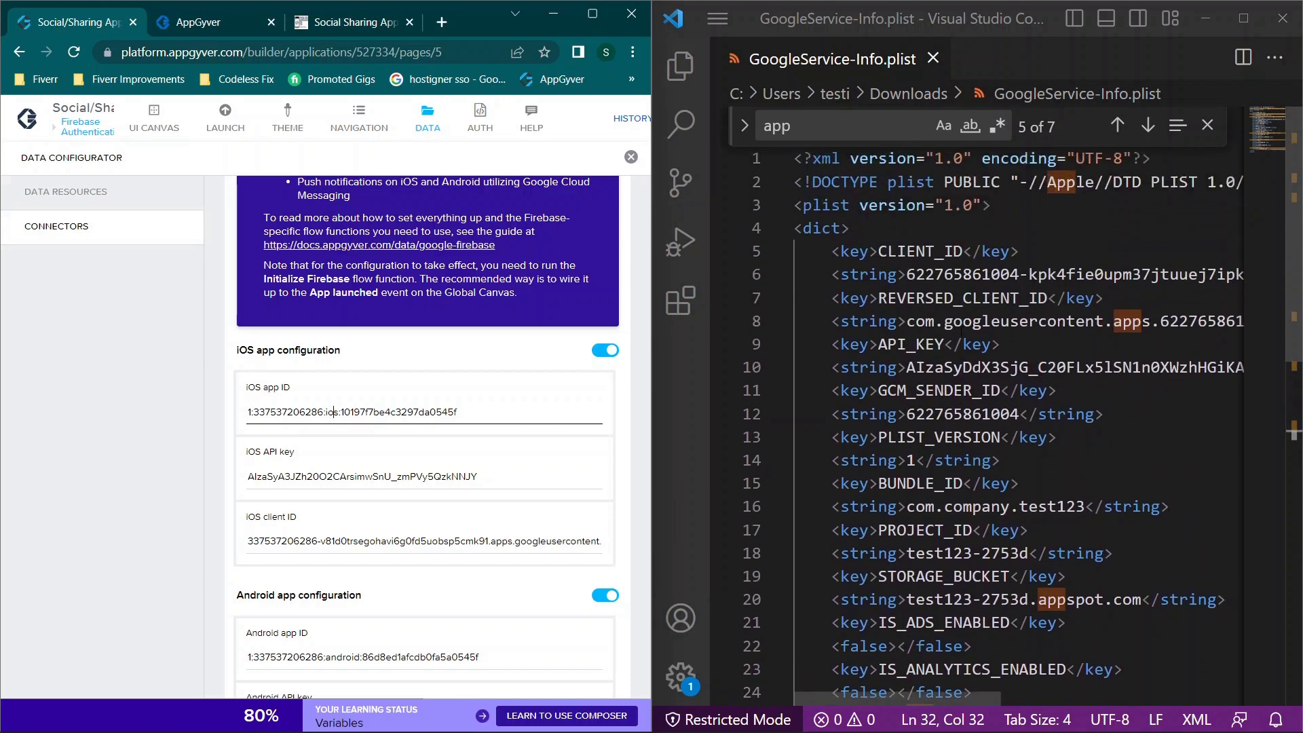
click(802, 122)
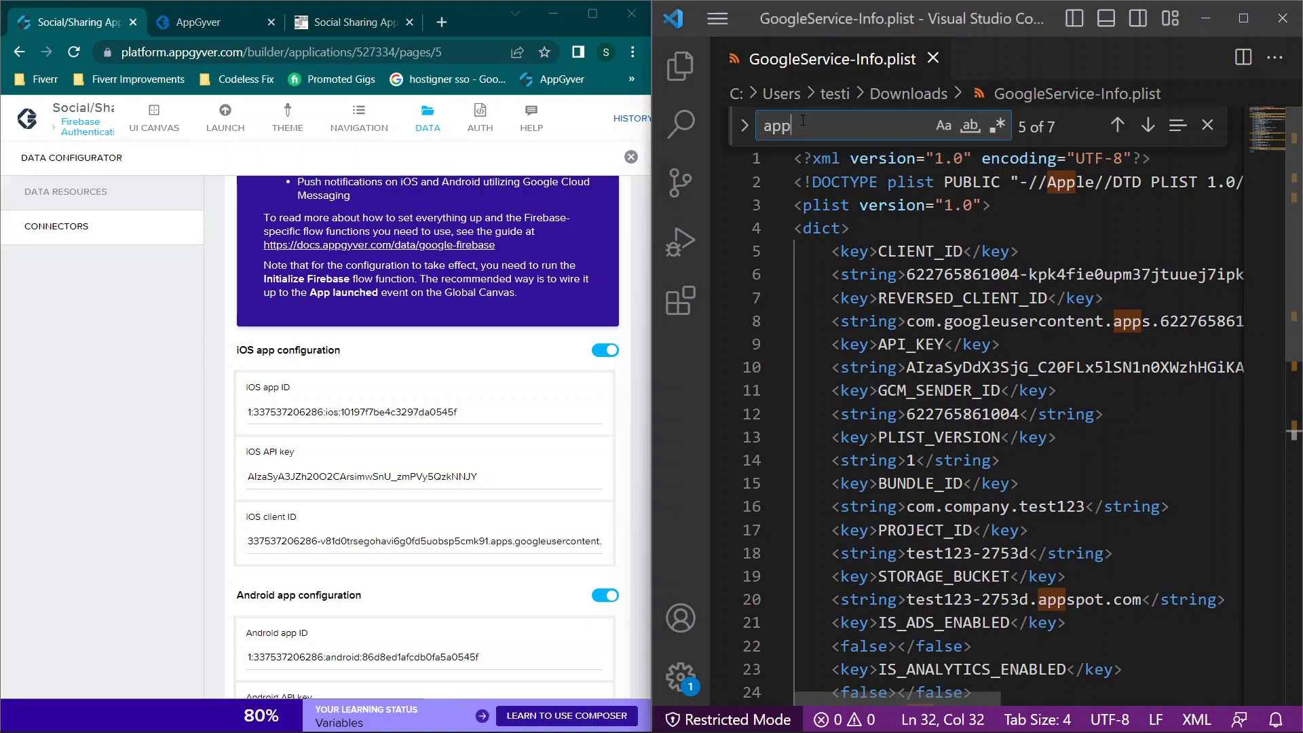
key(BackSpace)
key(BackSpace)
key(BackSpace)
text(id)
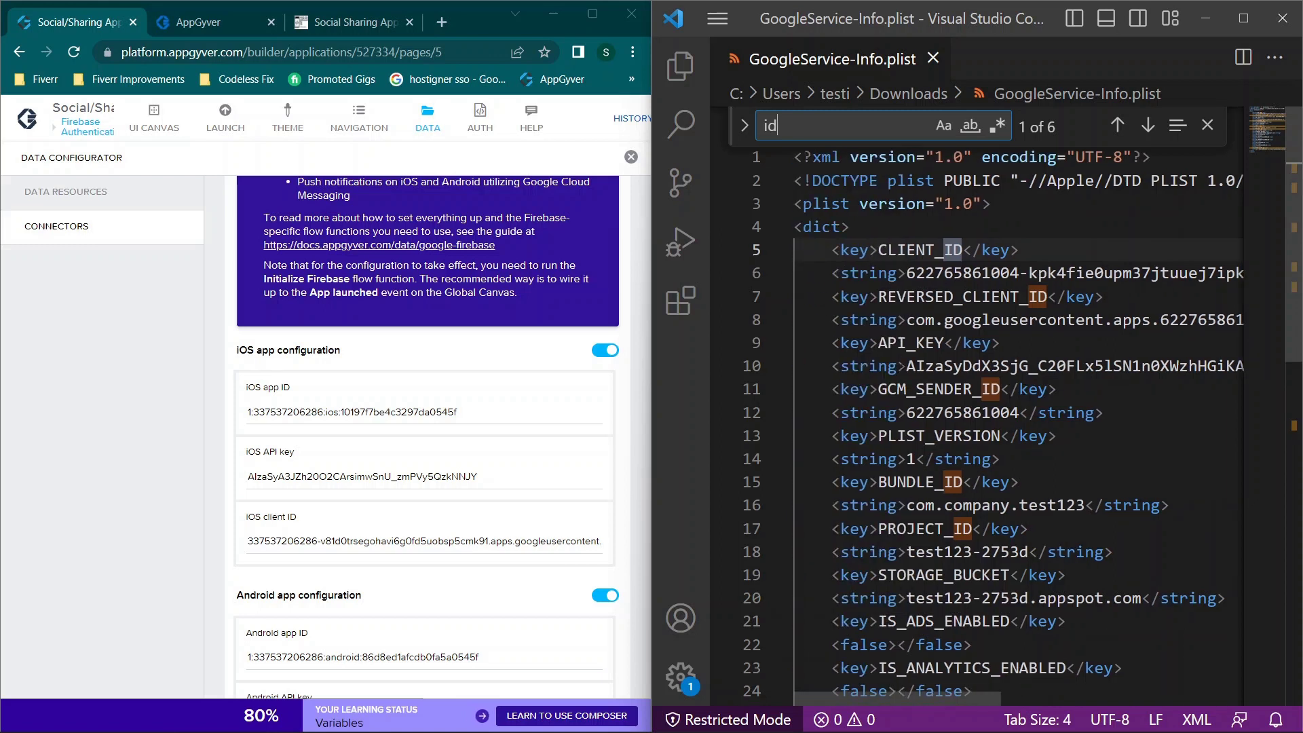
scroll(982, 468, down, 1)
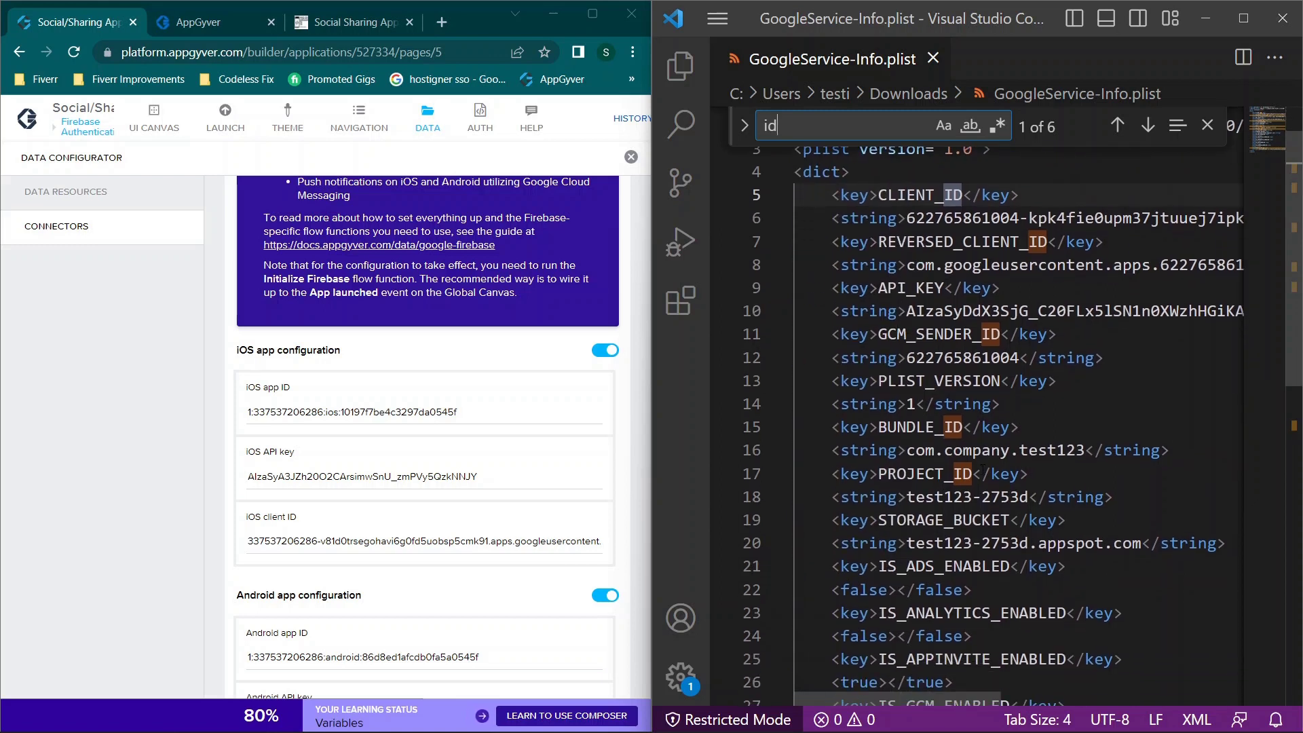
drag(908, 450, 1087, 450)
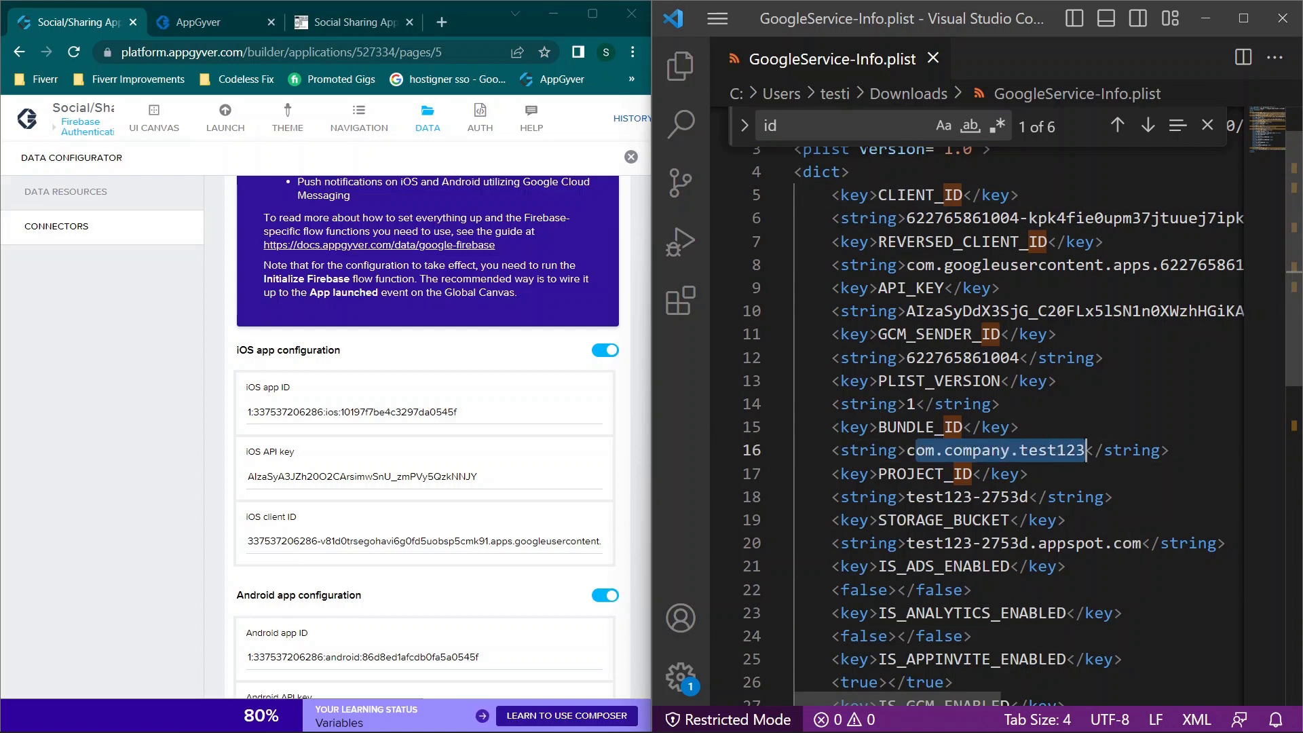
click(844, 136)
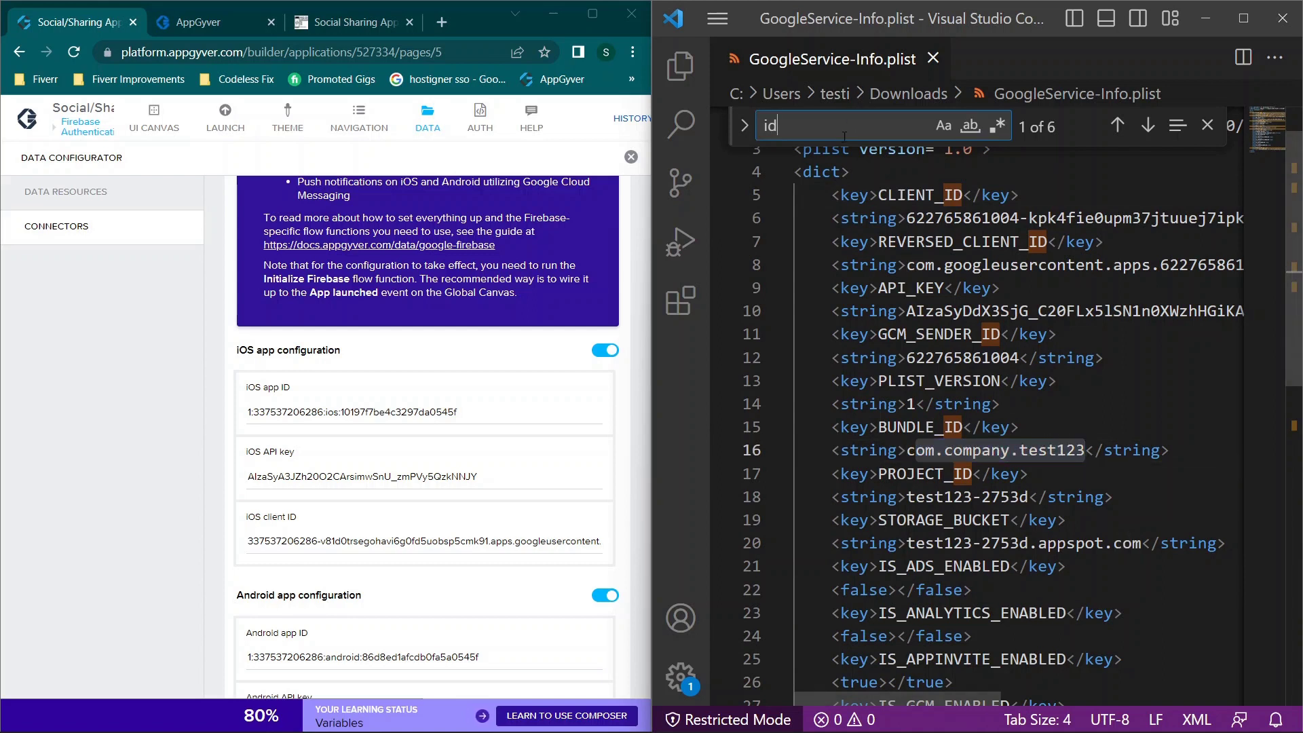
key(BackSpace)
key(BackSpace)
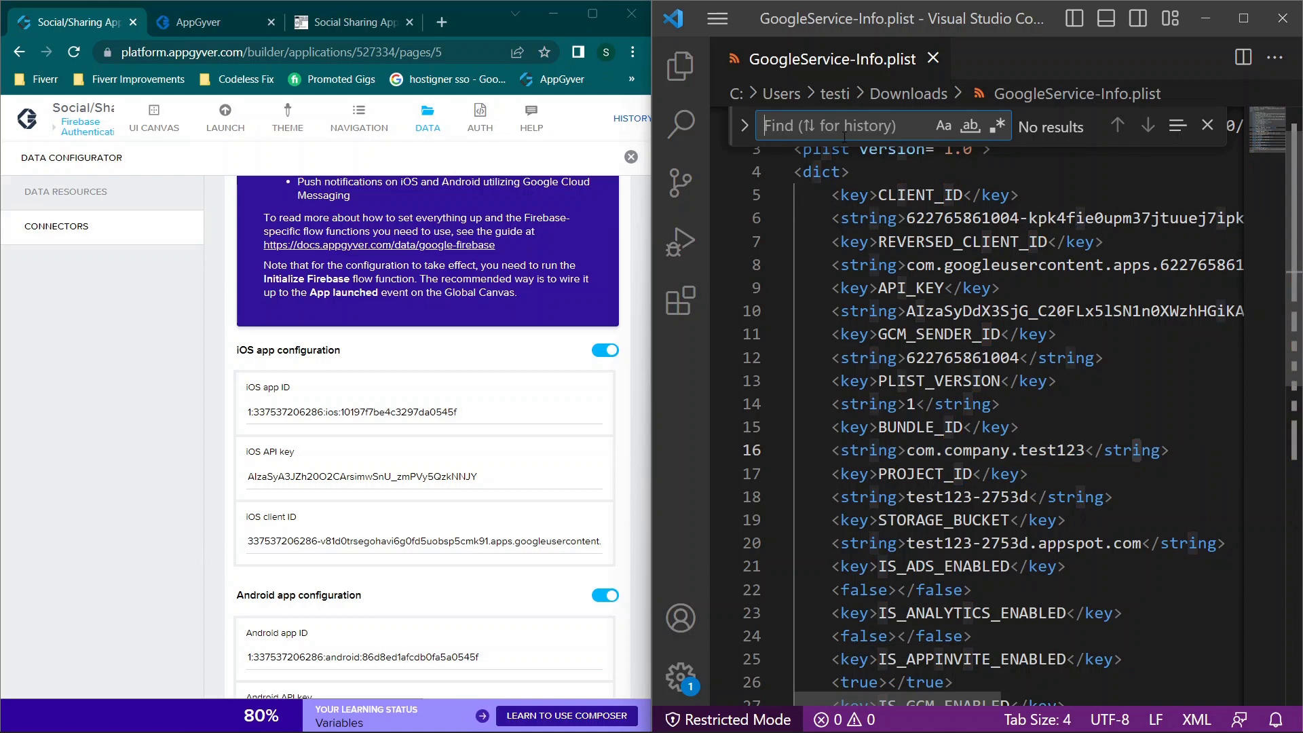
click(363, 406)
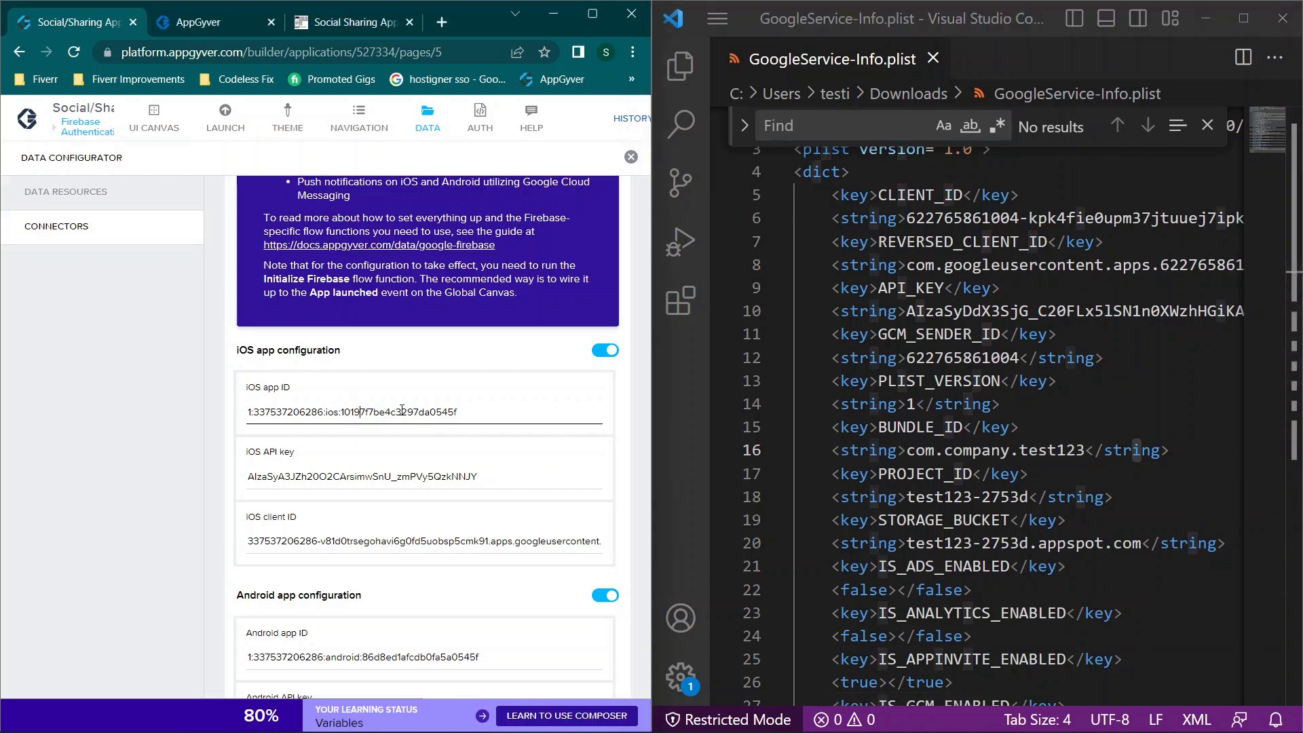
click(817, 126)
text(api)
Step: Compare the plist's API_KEY value with the iOS API key in the AppGyver connector
click(893, 287)
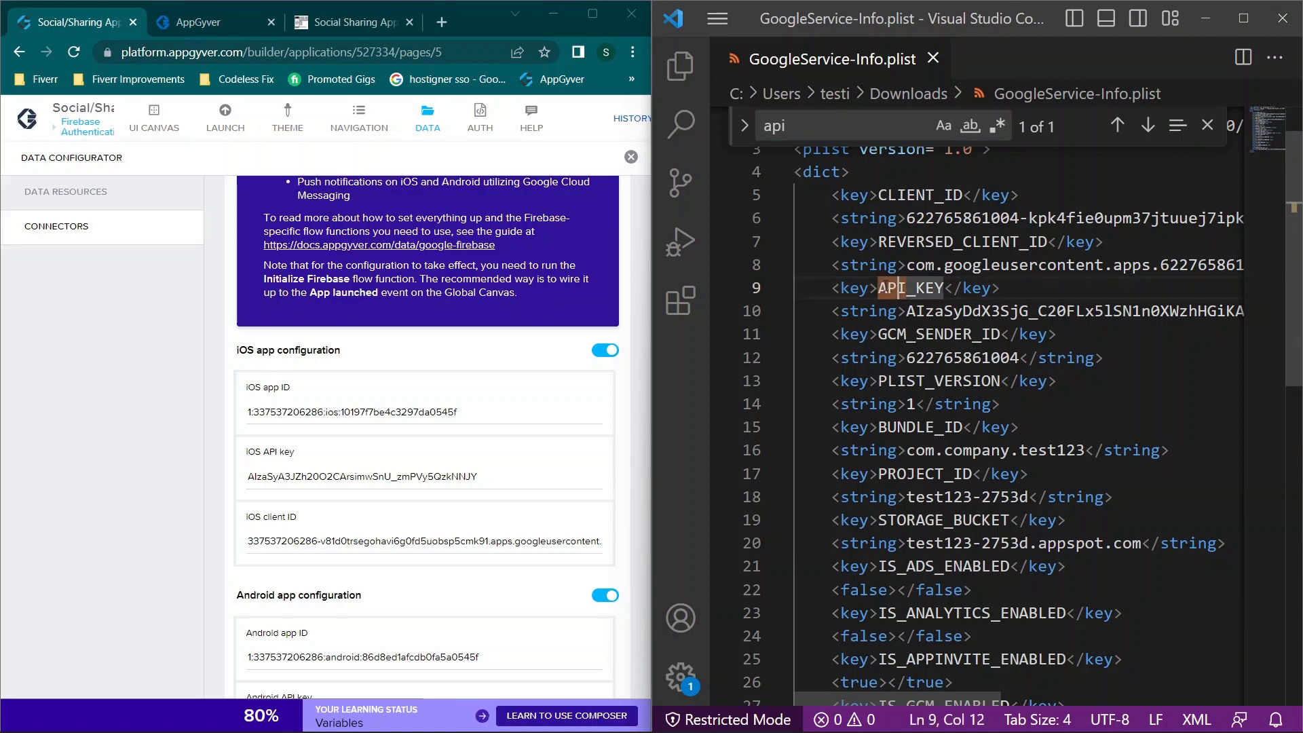
double_click(910, 310)
drag(908, 311, 1161, 311)
scroll(1043, 341, left, 3)
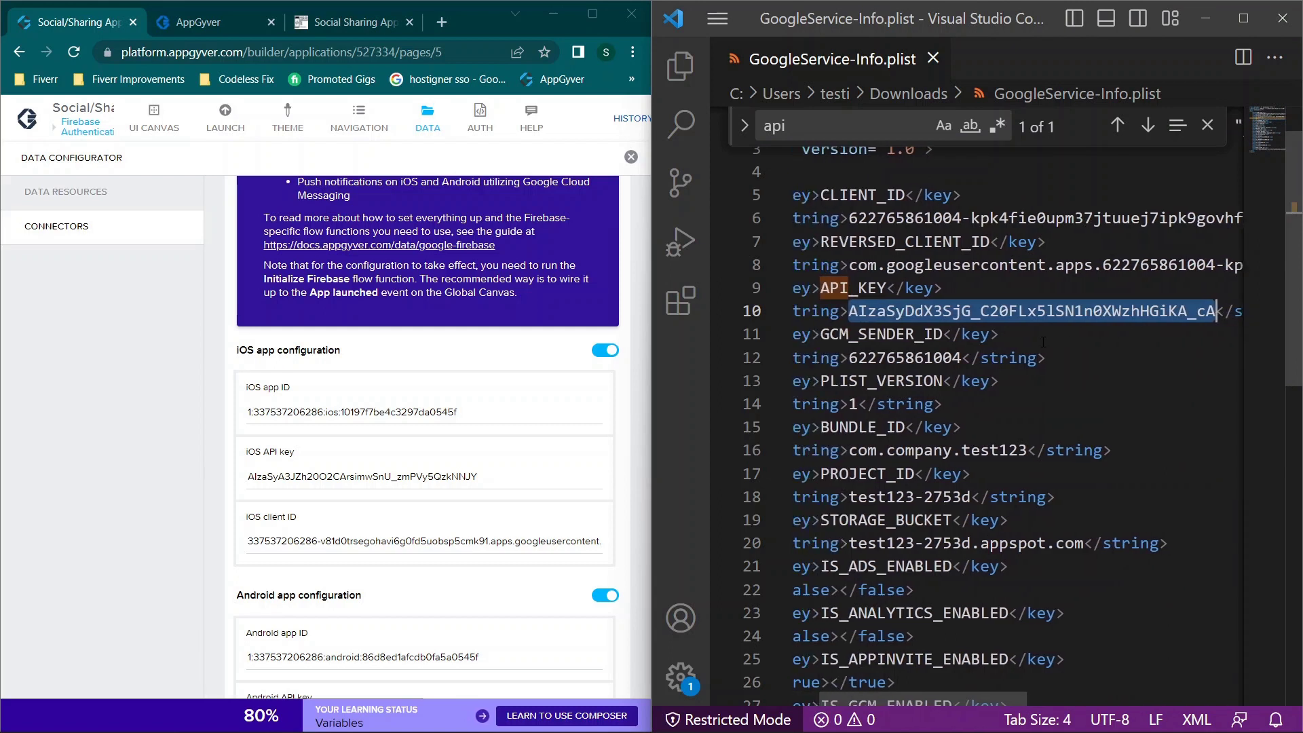
scroll(903, 315, right, 5)
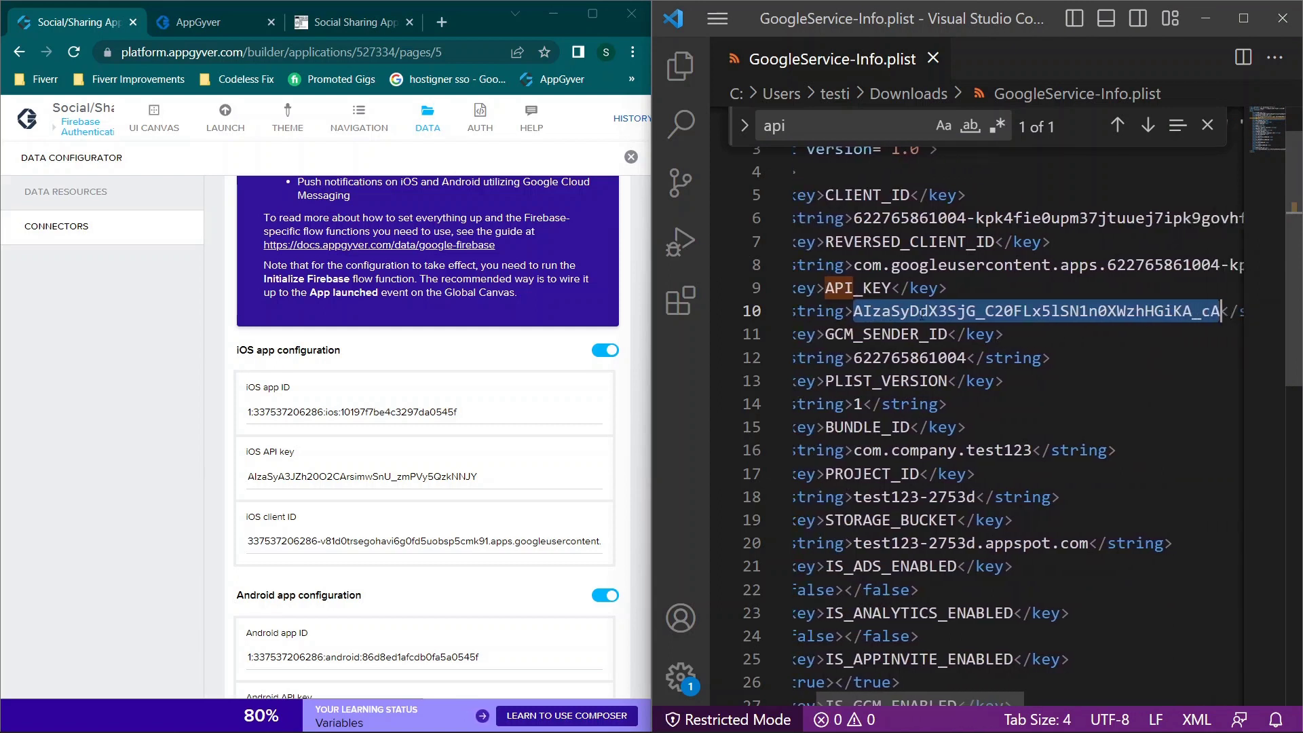
scroll(921, 314, left, 5)
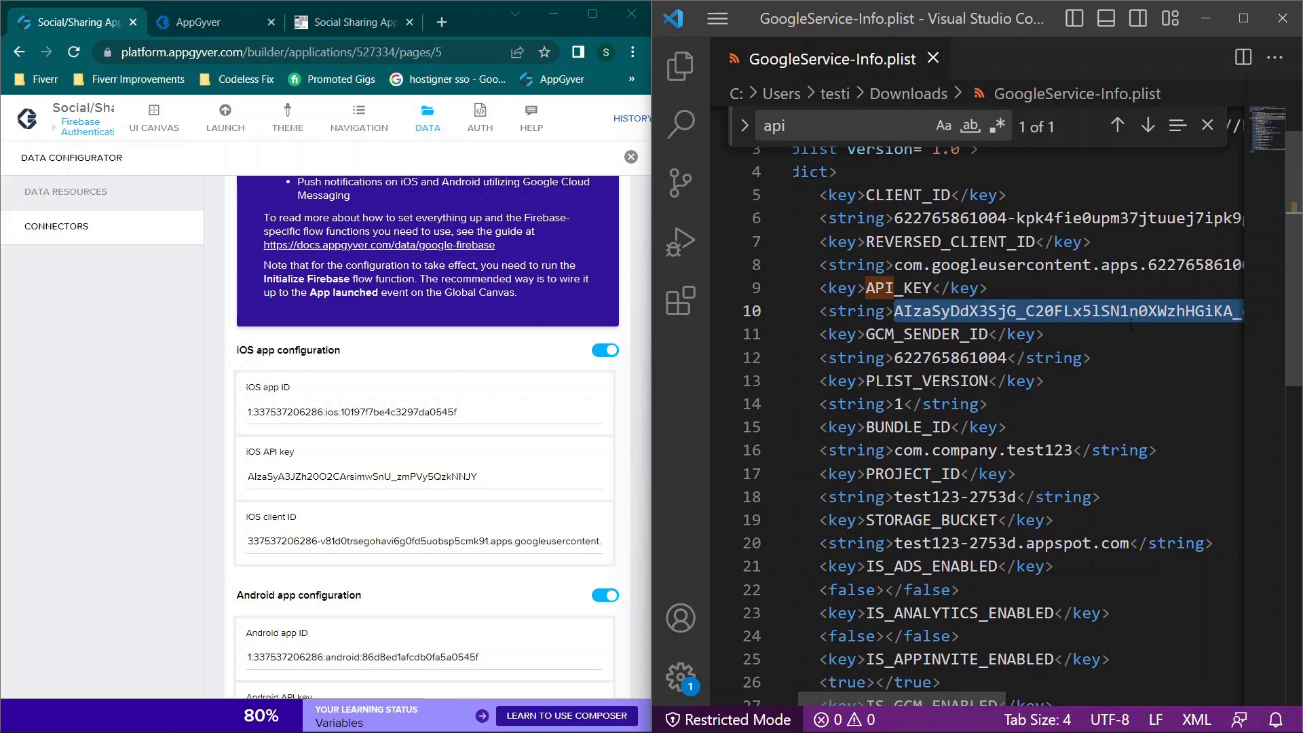
scroll(1131, 326, right, 3)
drag(490, 478, 194, 473)
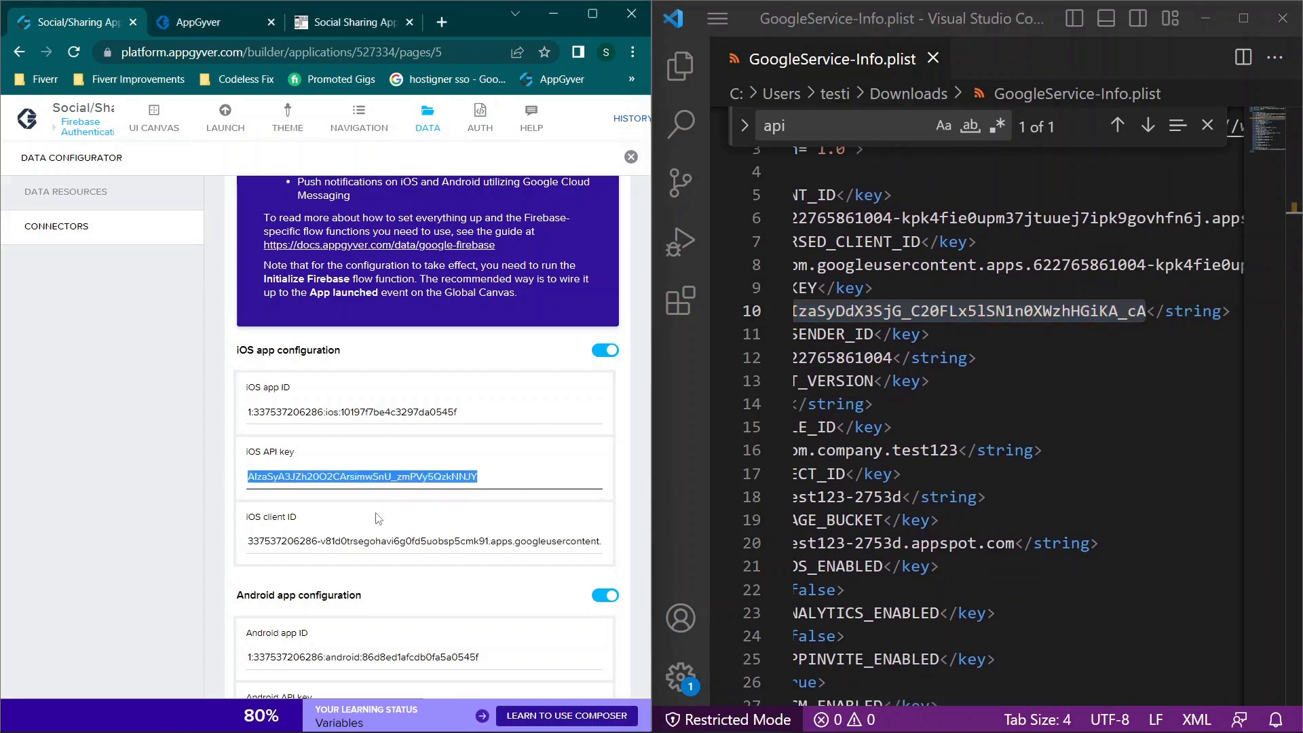
Step: Search the plist for 'client', check CLIENT_ID against the connector's iOS client ID, and close VS Code
click(366, 533)
click(833, 124)
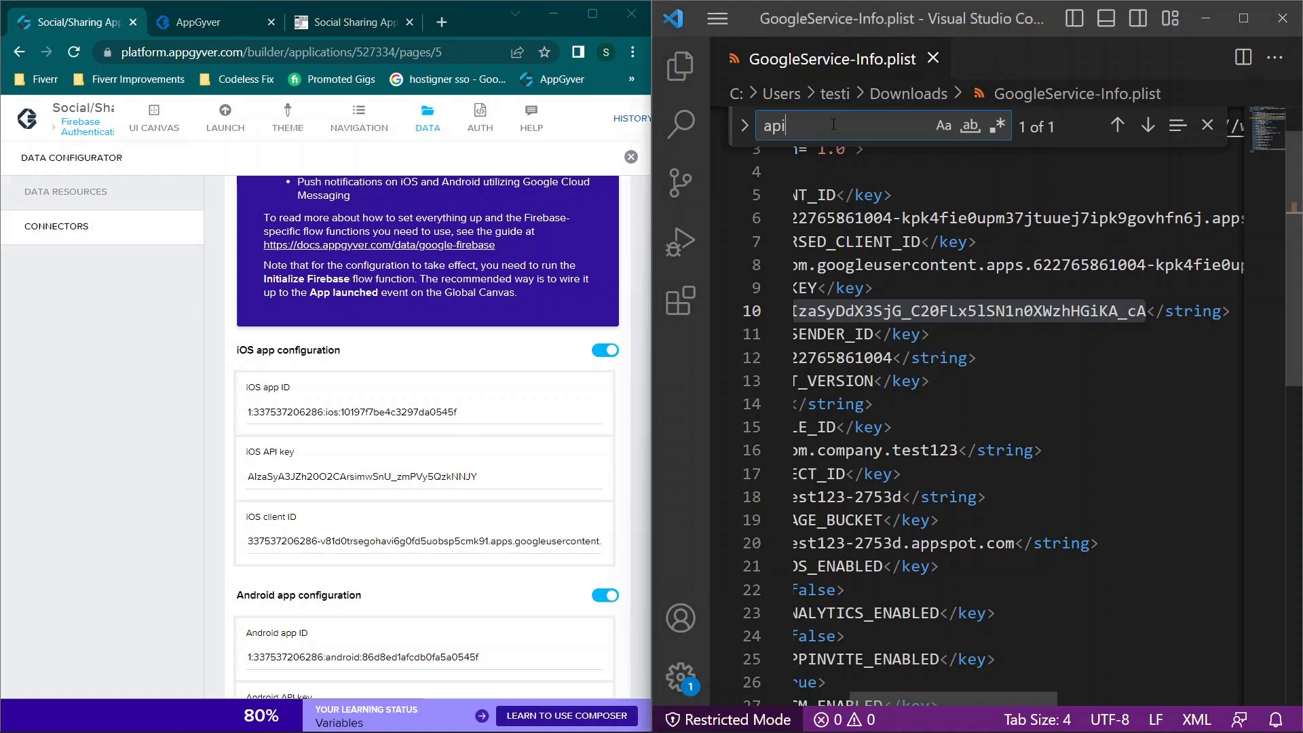
key(BackSpace)
key(BackSpace)
key(BackSpace)
text(client)
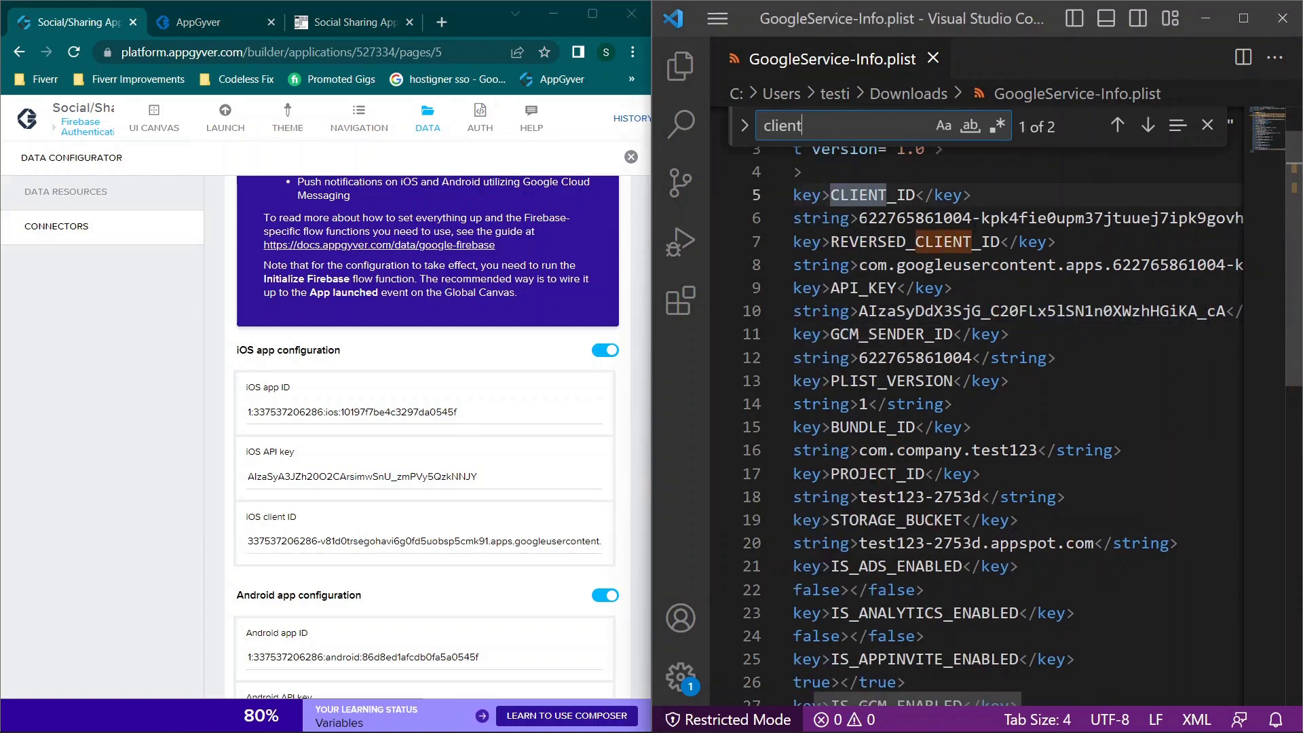
drag(861, 218, 1161, 218)
scroll(970, 290, left, 8)
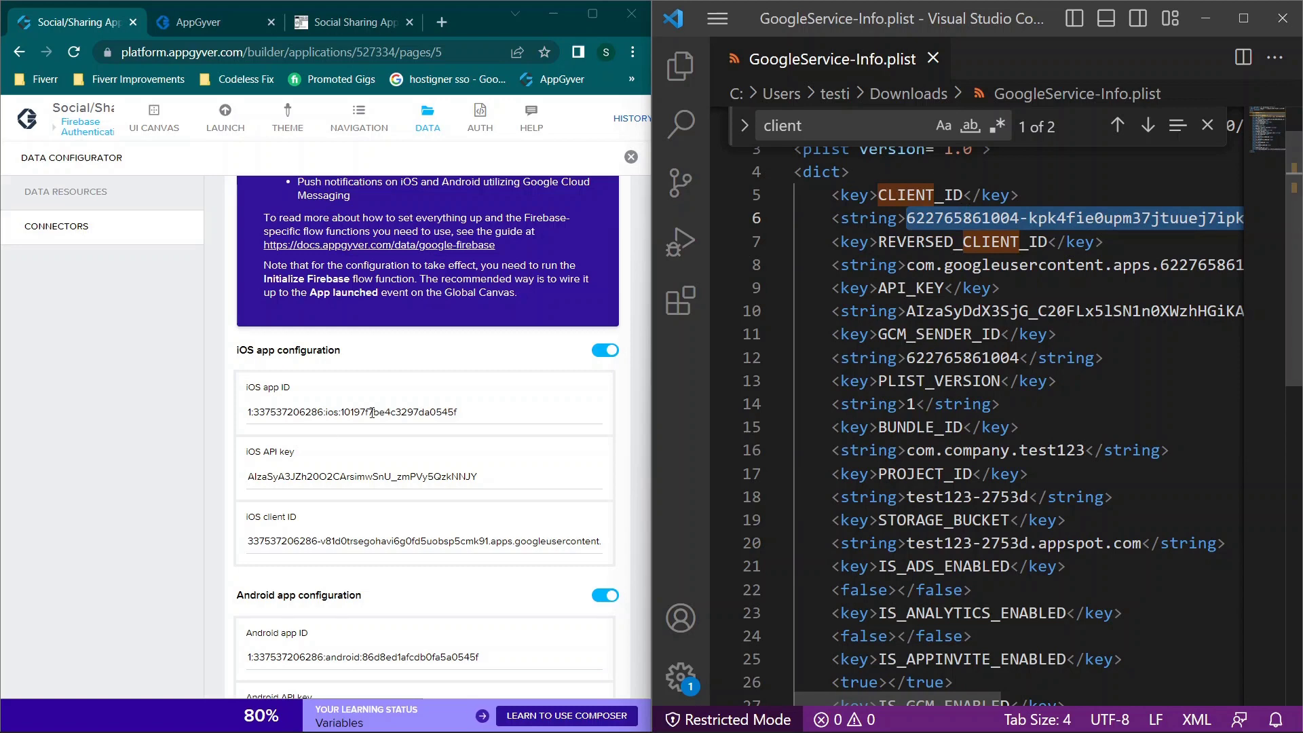
click(319, 540)
scroll(315, 537, down, 4)
scroll(315, 538, down, 1)
click(1283, 18)
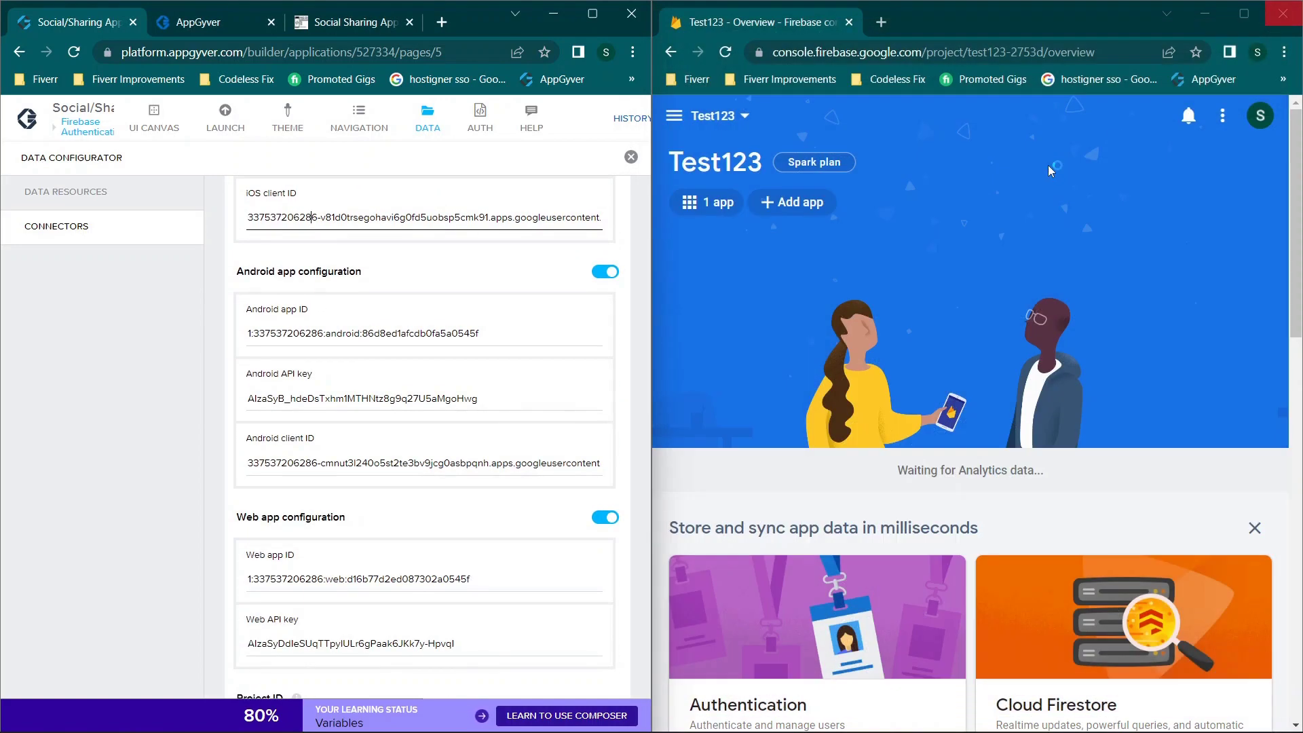
Step: Register an Android app with package name com.company.test123
click(788, 202)
click(752, 201)
click(845, 240)
text(com.company.test123)
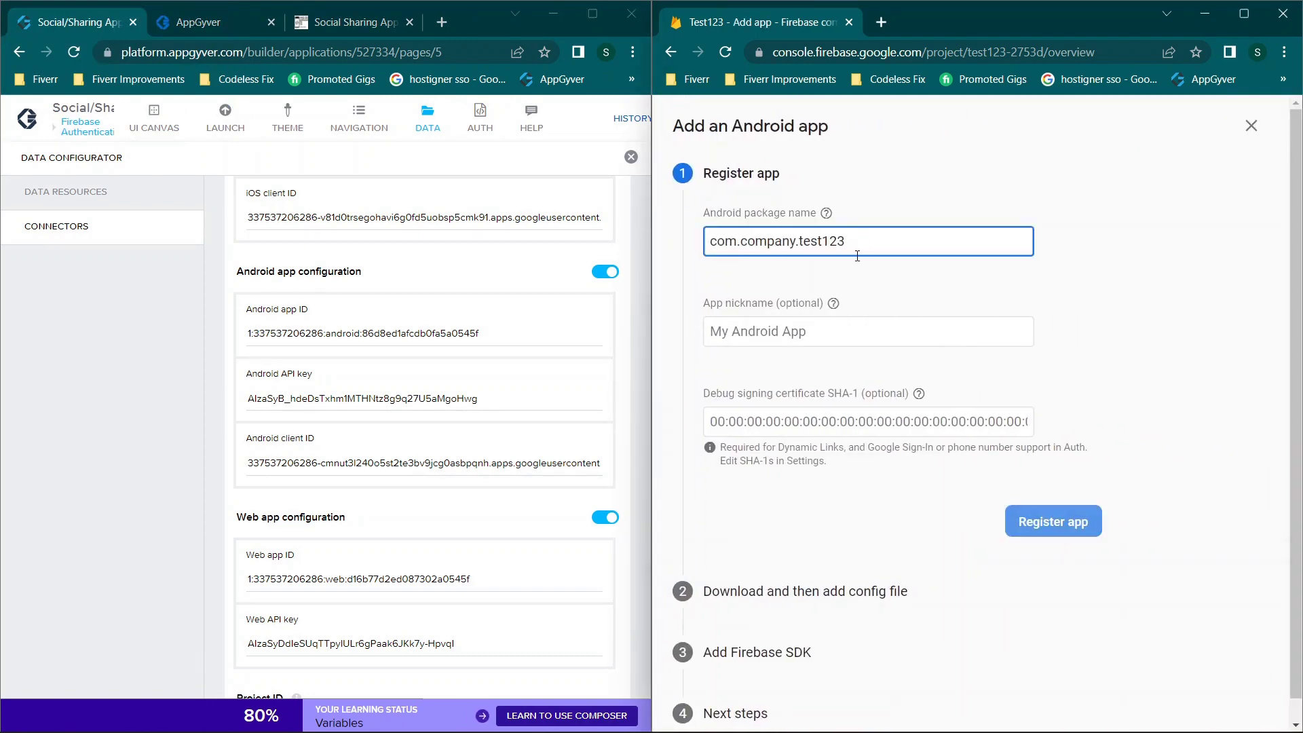
click(814, 330)
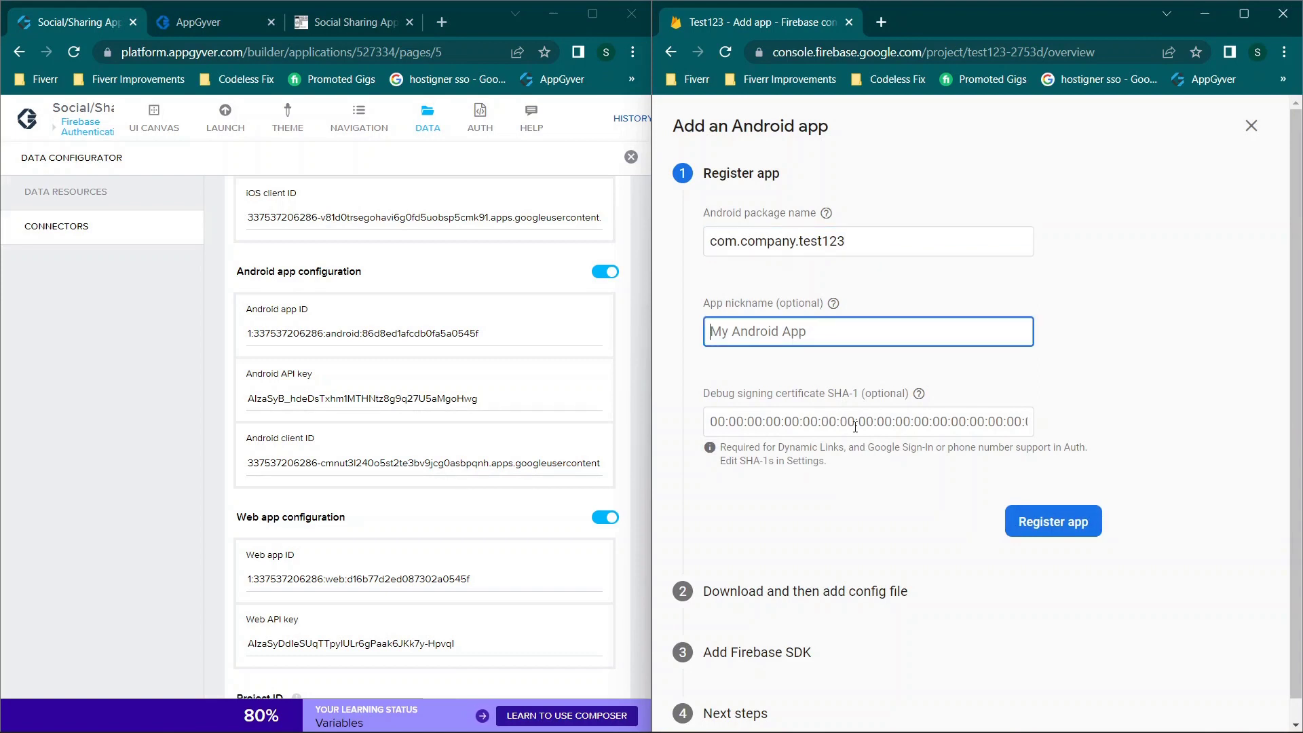
click(1070, 529)
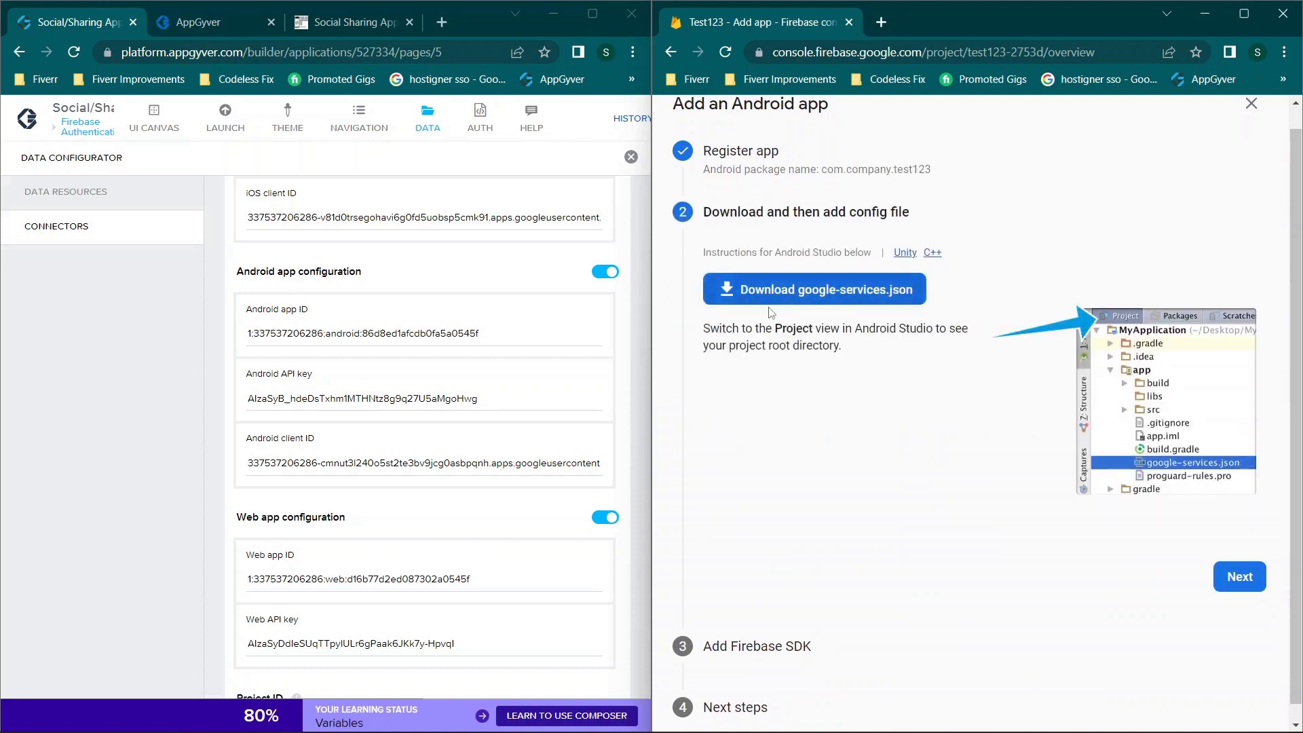
Step: Download google-services.json, finish the setup wizard, and open the downloaded file
click(787, 293)
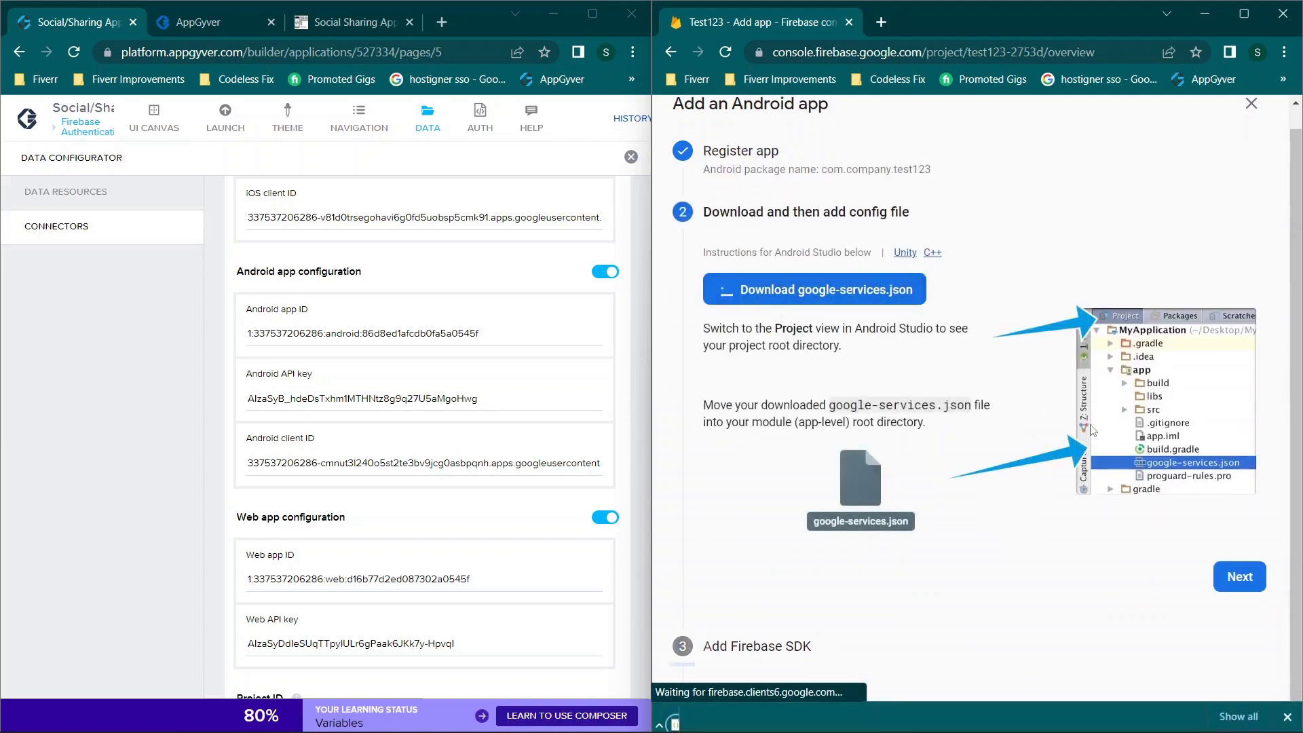
click(1243, 574)
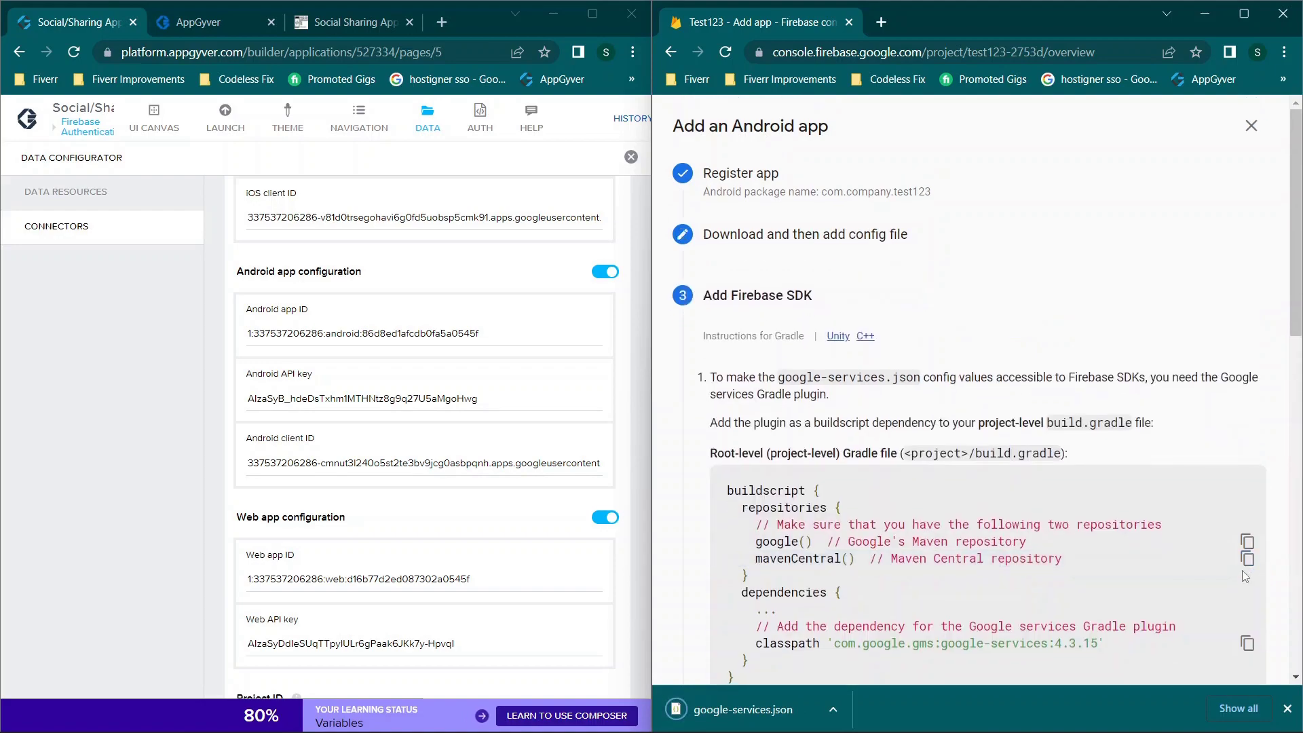
scroll(1246, 576, down, 12)
click(1241, 574)
click(1202, 567)
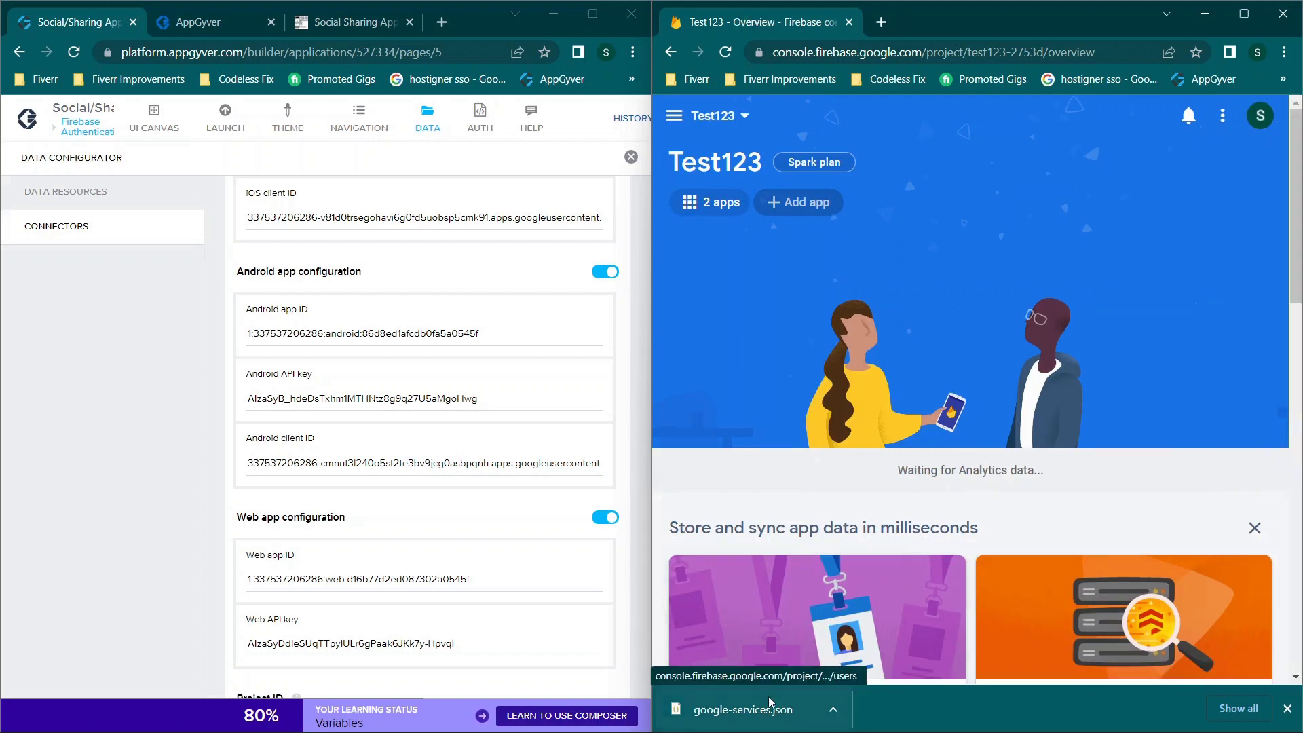
click(743, 709)
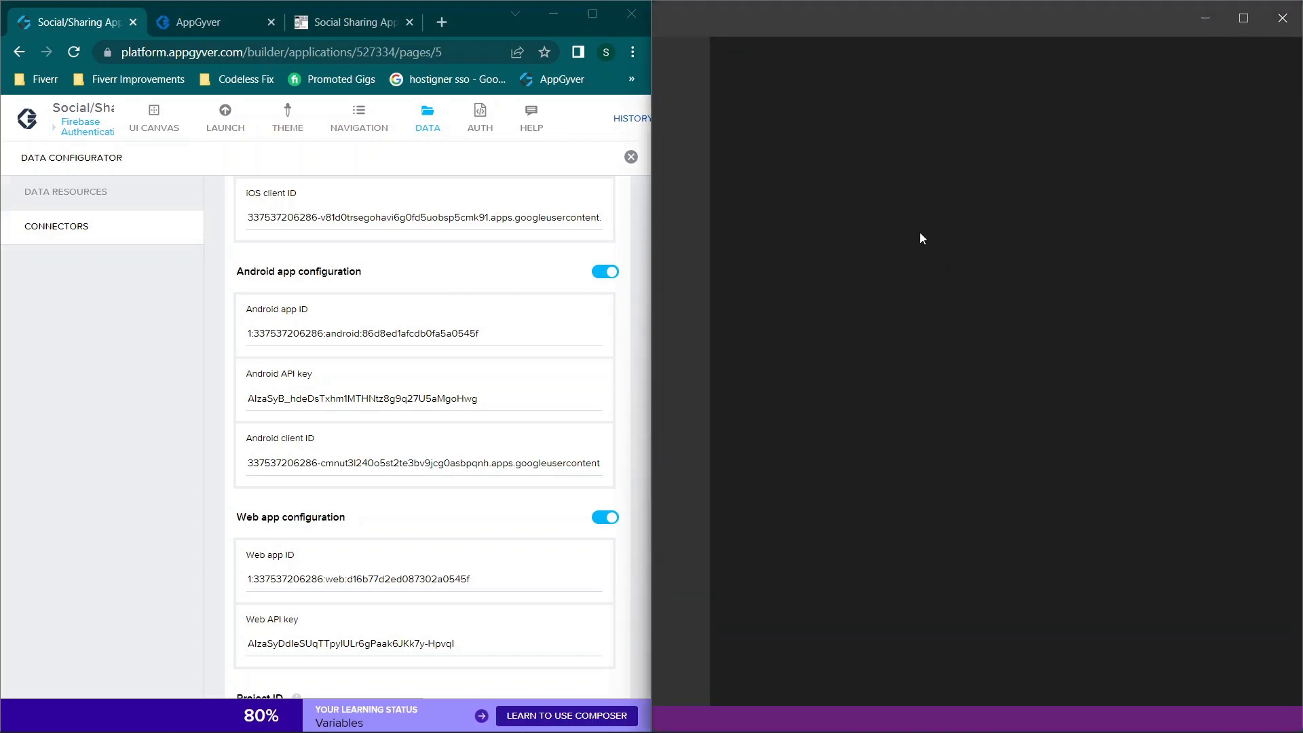
Step: Search google-services.json for 'app', starting from the android_client_info entry
scroll(1053, 250, down, 1)
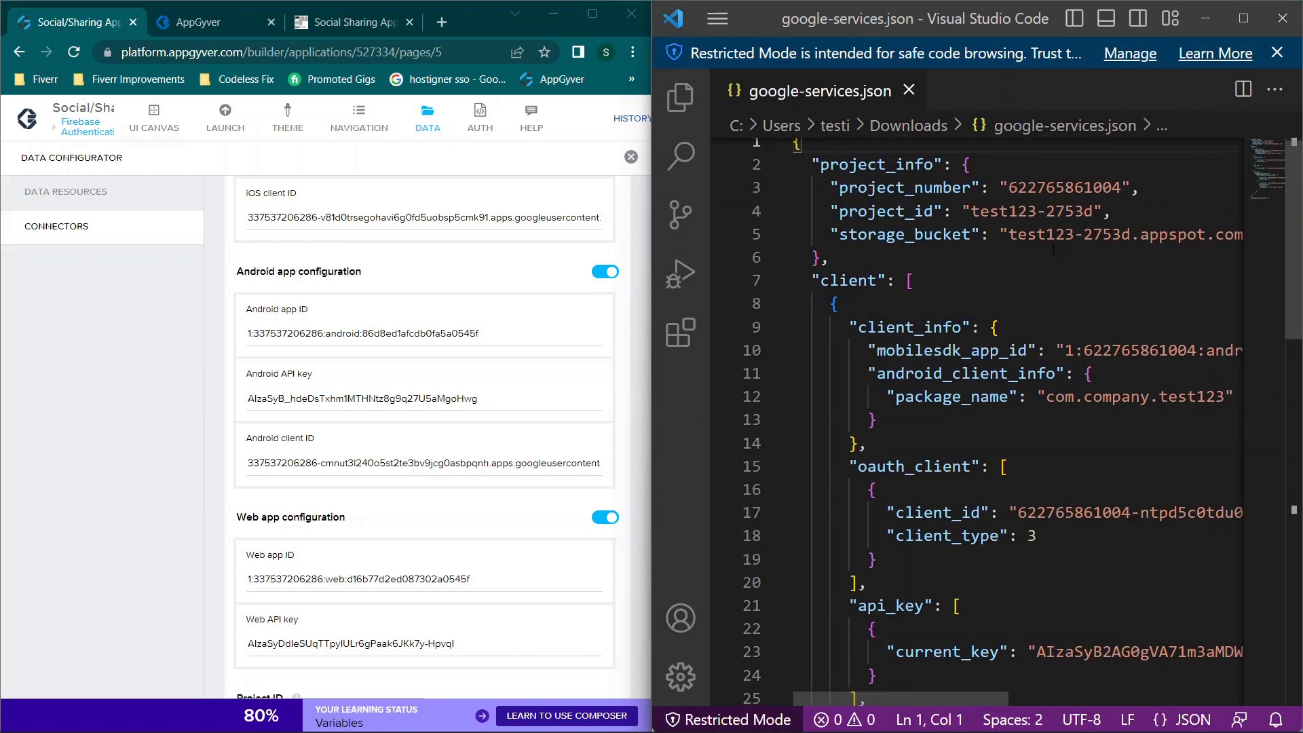
scroll(335, 304, down, 1)
click(895, 374)
double_click(895, 373)
key(ctrl+f)
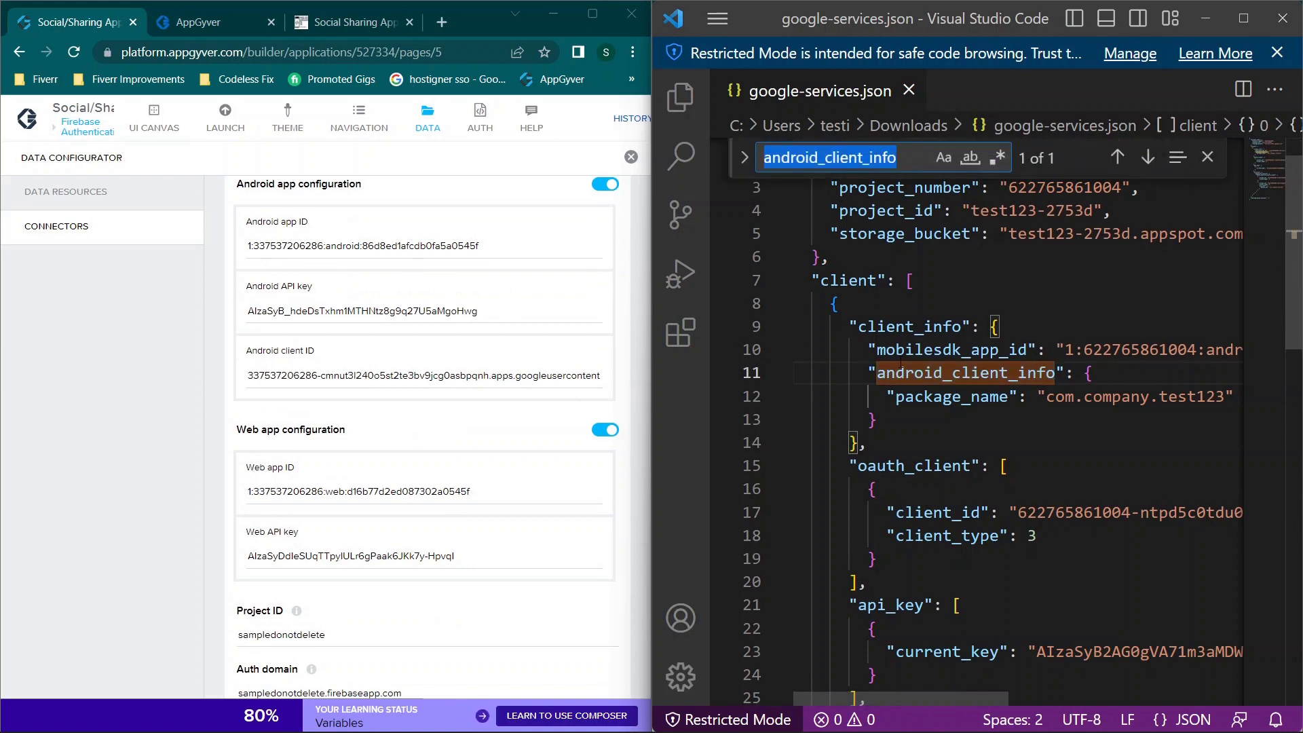
text(app)
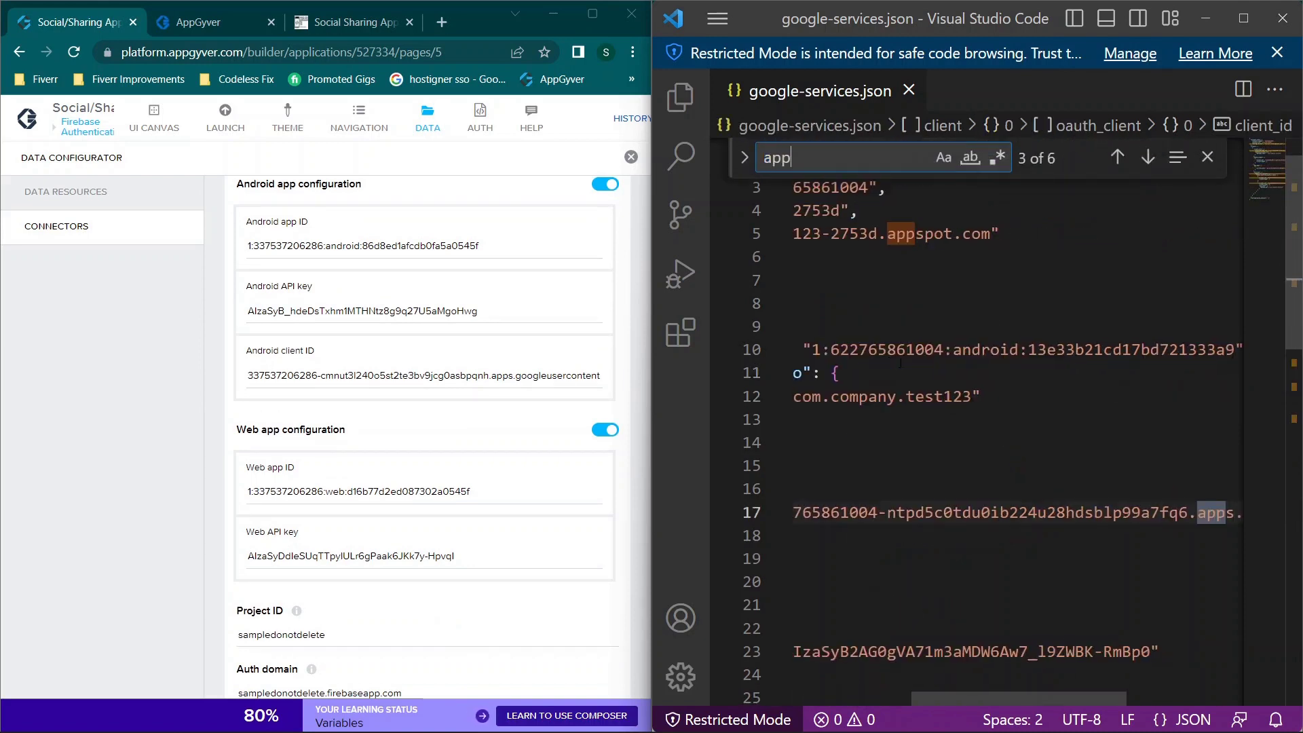
scroll(984, 278, left, 5)
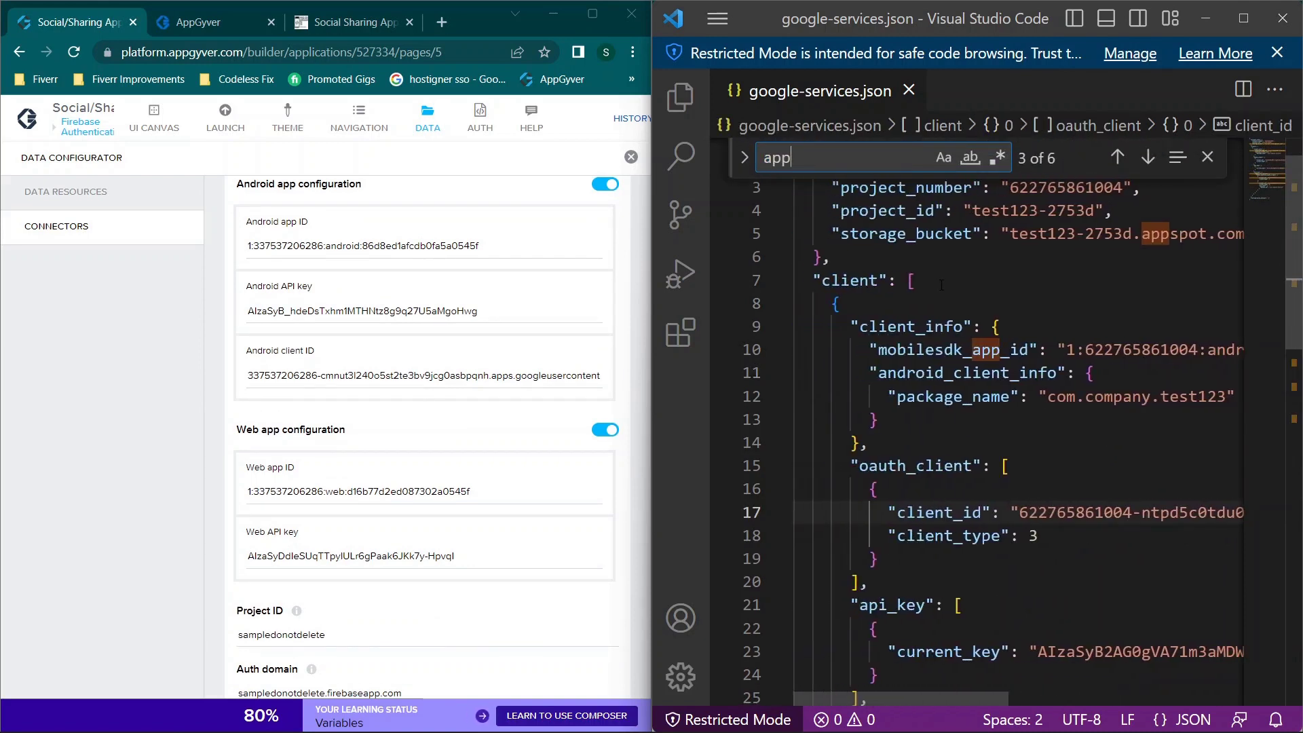
scroll(979, 325, right, 2)
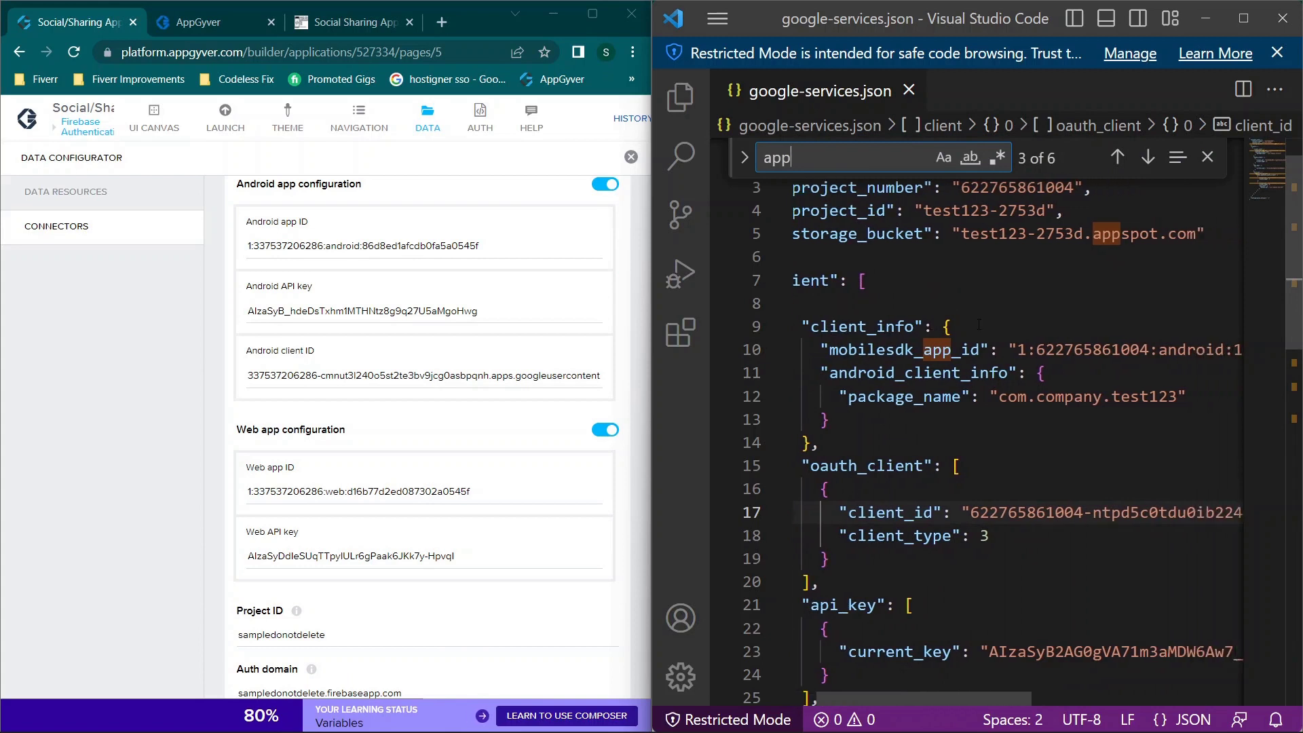
scroll(1018, 428, down, 1)
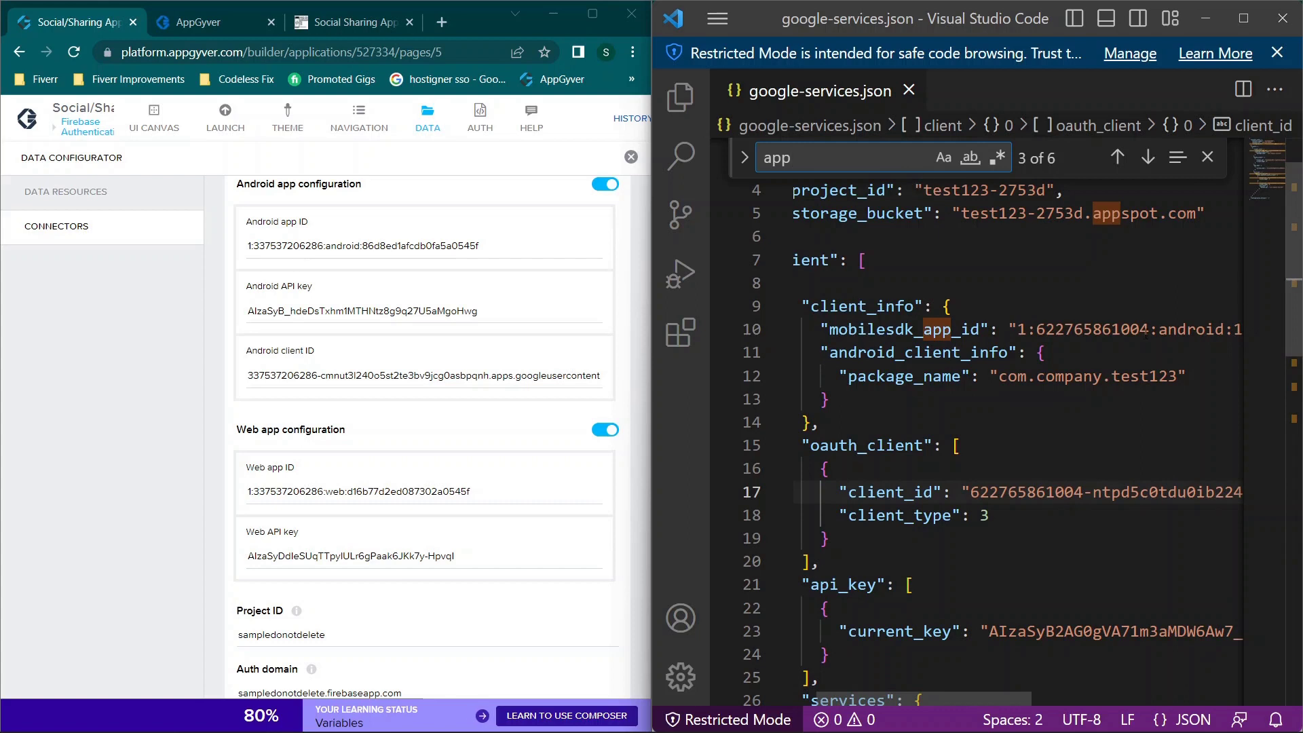
scroll(1146, 332, down, 2)
scroll(1145, 332, right, 3)
scroll(1146, 332, left, 5)
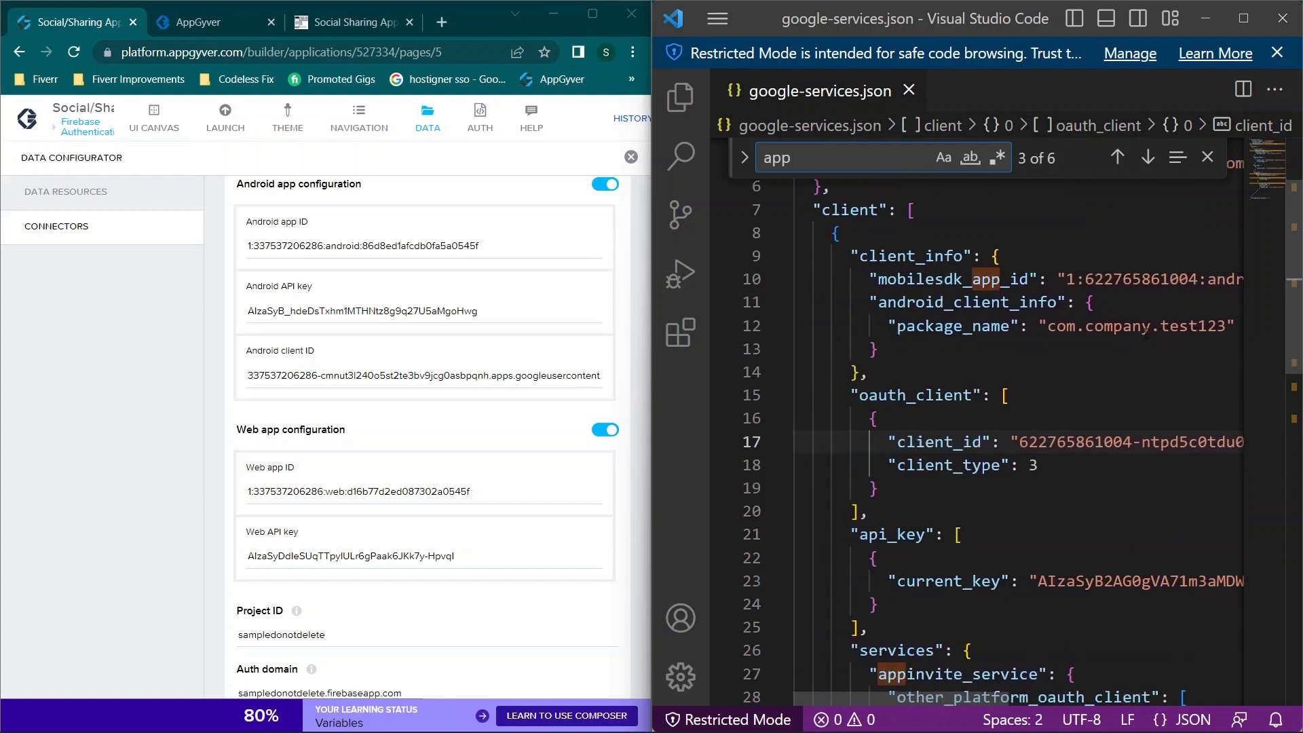
Step: Step through the 'app' matches, wrapping around to the app ID on line 10
click(1145, 160)
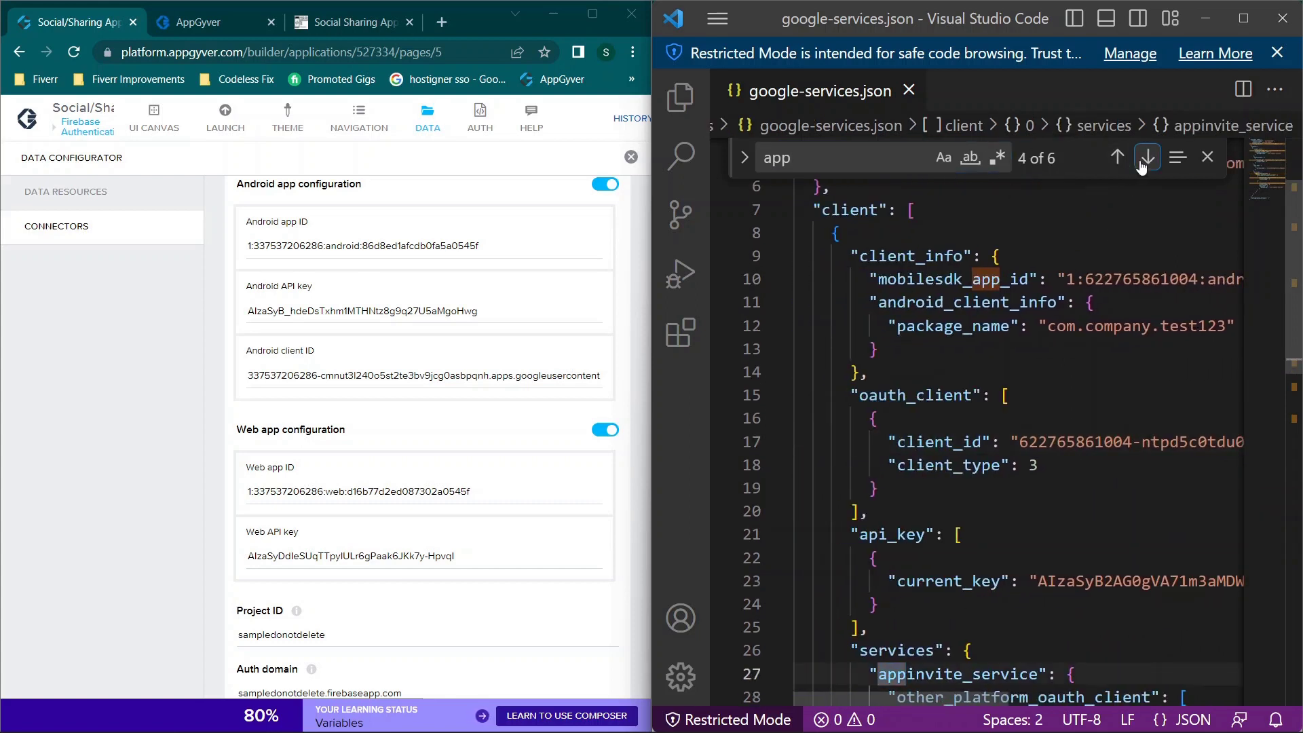
click(1145, 159)
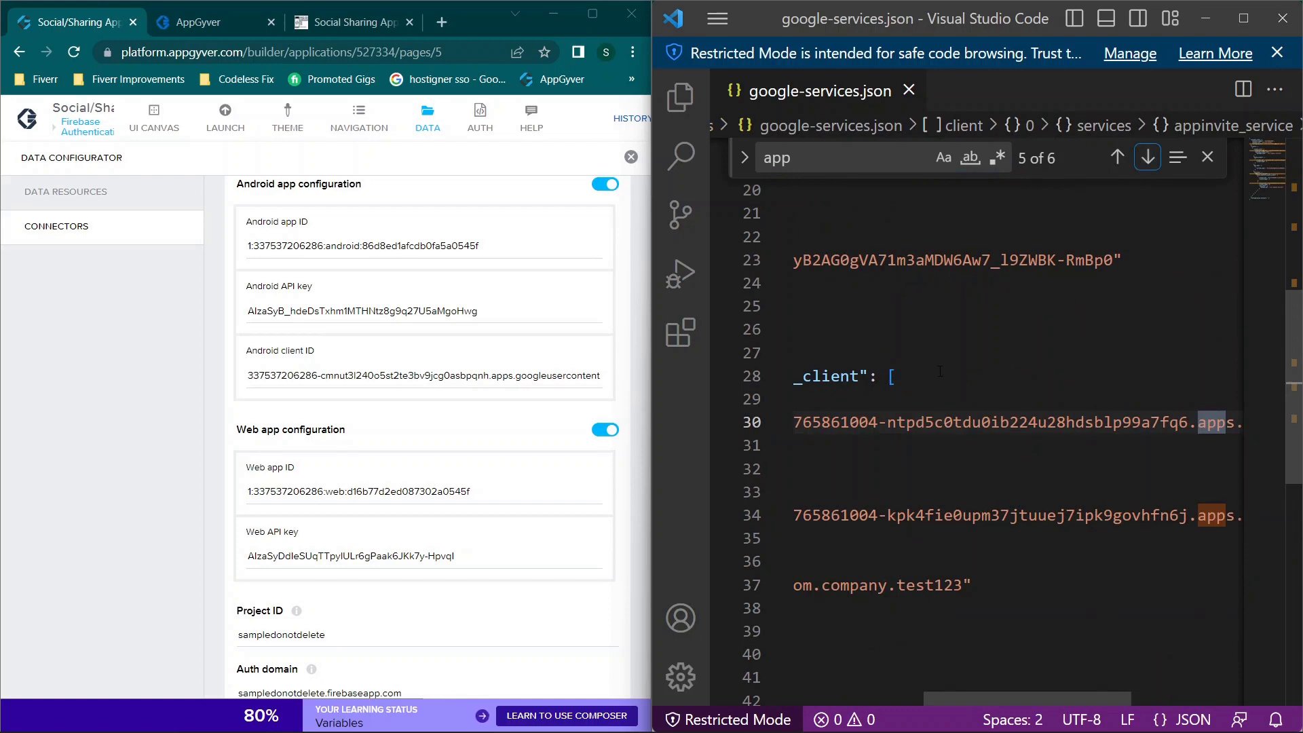
scroll(940, 370, left, 5)
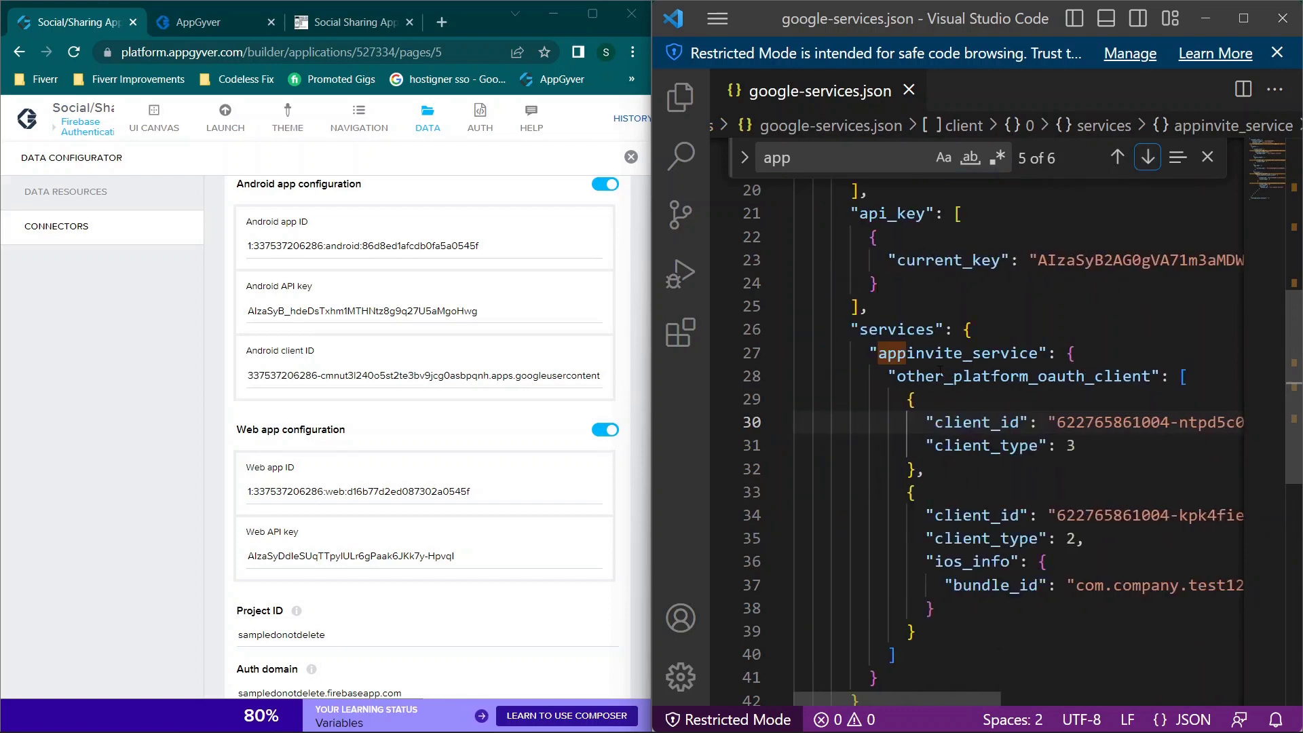
click(1149, 159)
click(1150, 159)
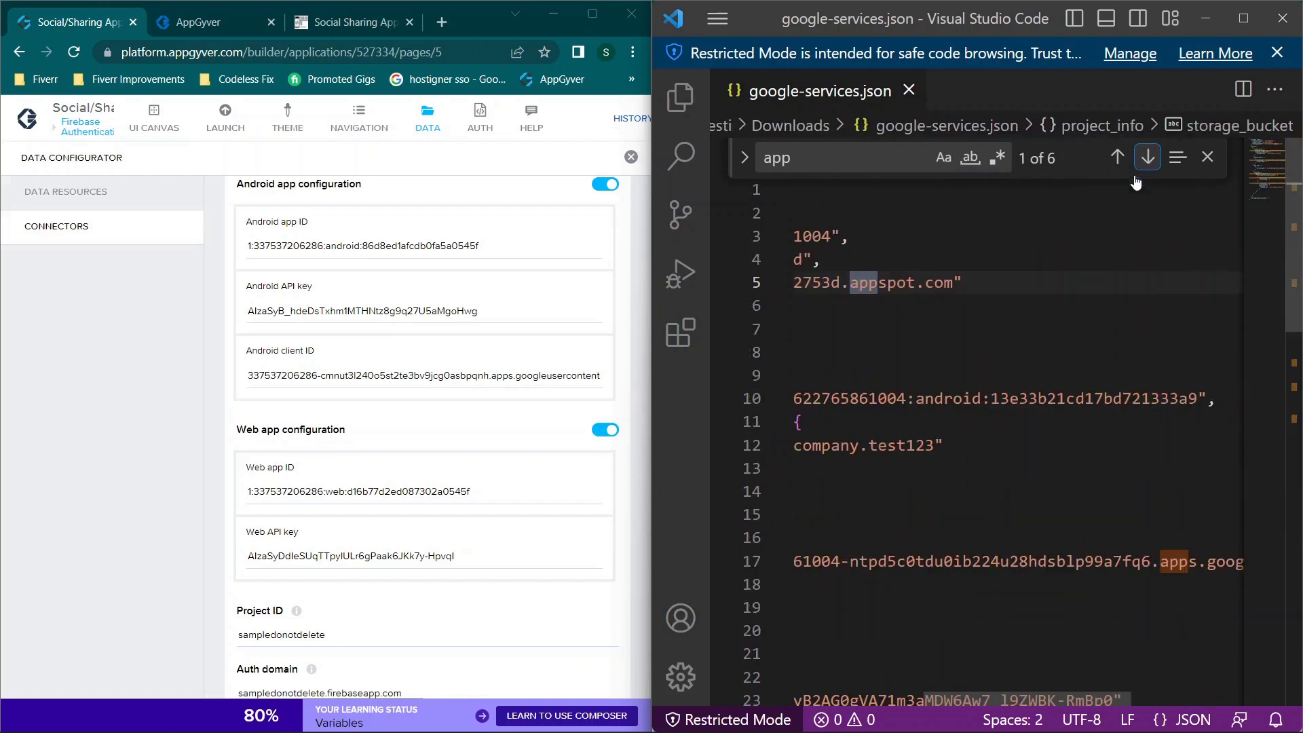
scroll(1137, 145, left, 5)
click(1148, 157)
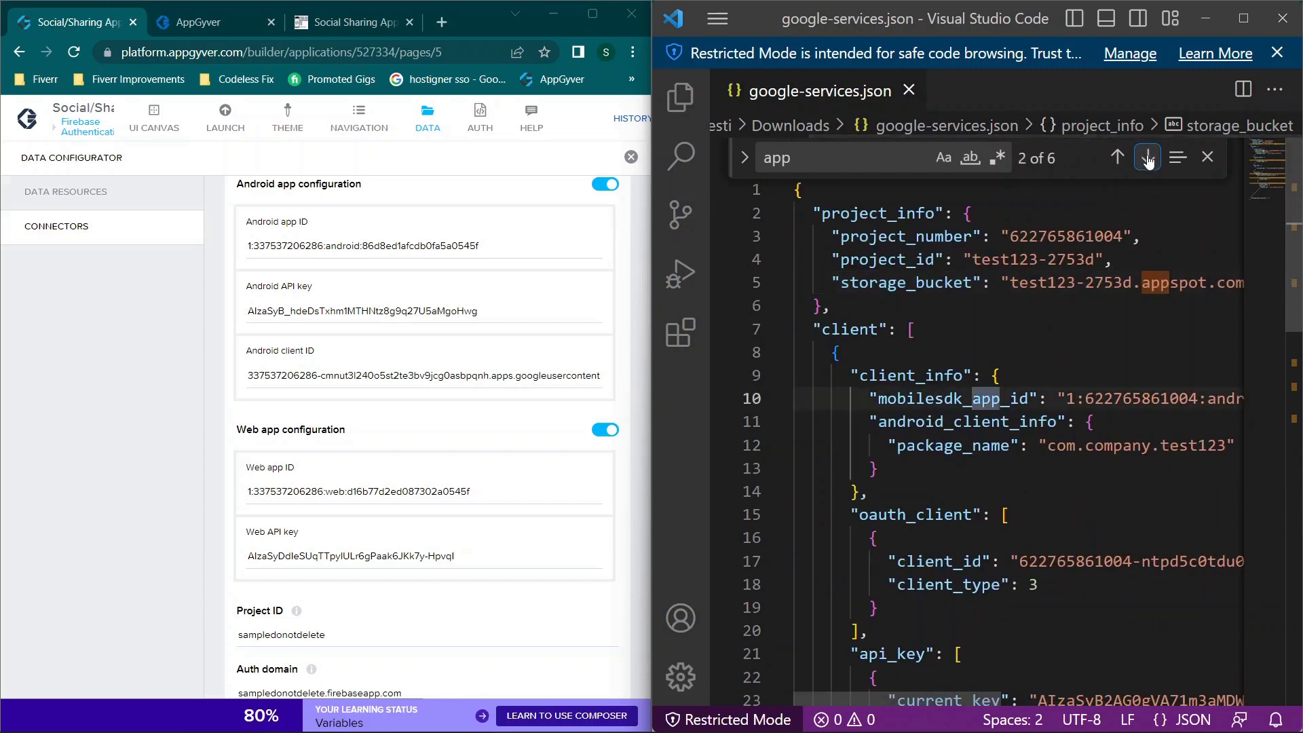
scroll(1007, 434, right, 5)
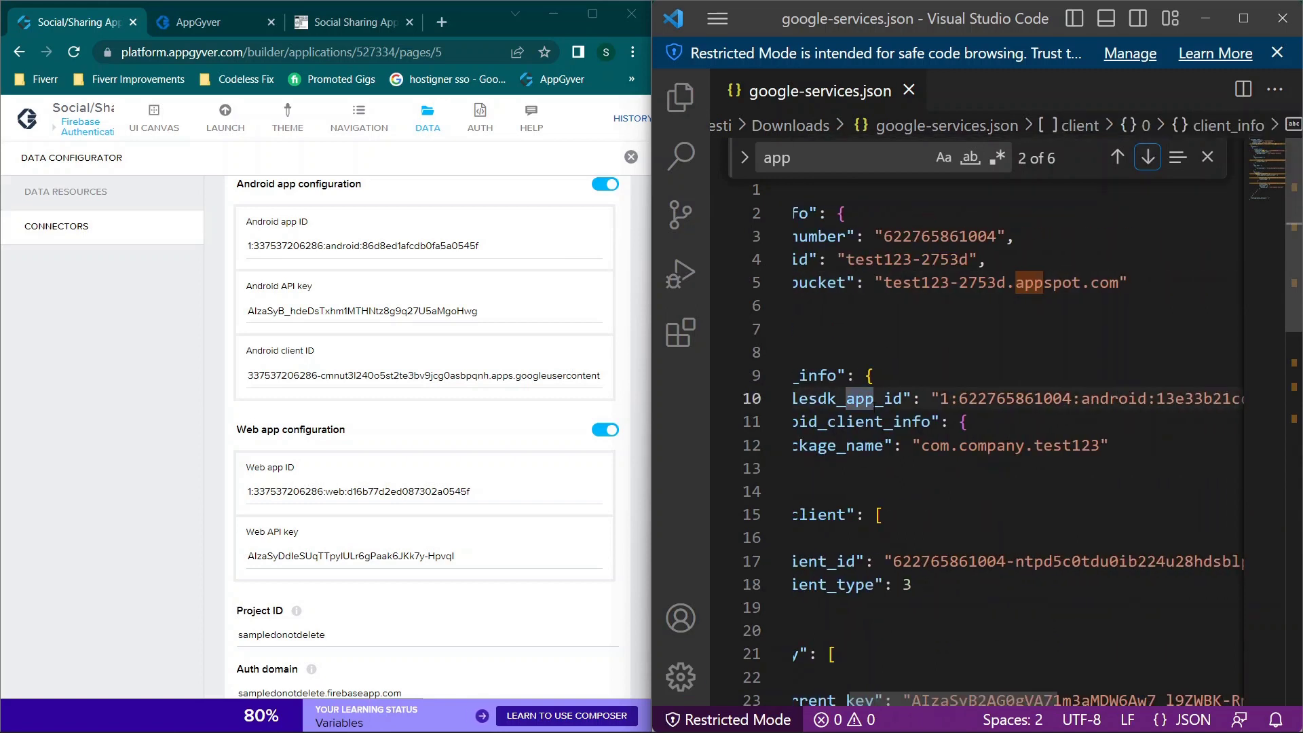
scroll(1018, 468, right, 3)
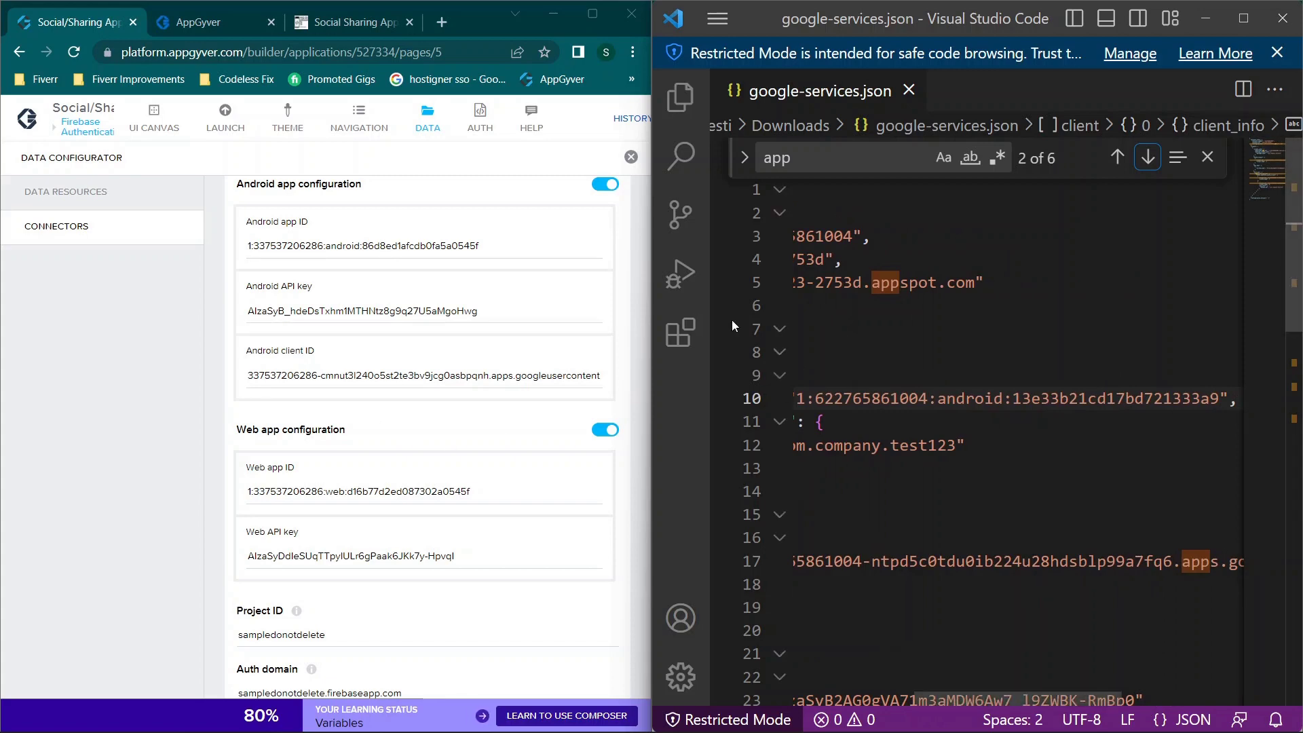
click(813, 168)
Step: Search the JSON for 'api' and compare the Android API key with the connector's value
key(BackSpace)
key(BackSpace)
key(BackSpace)
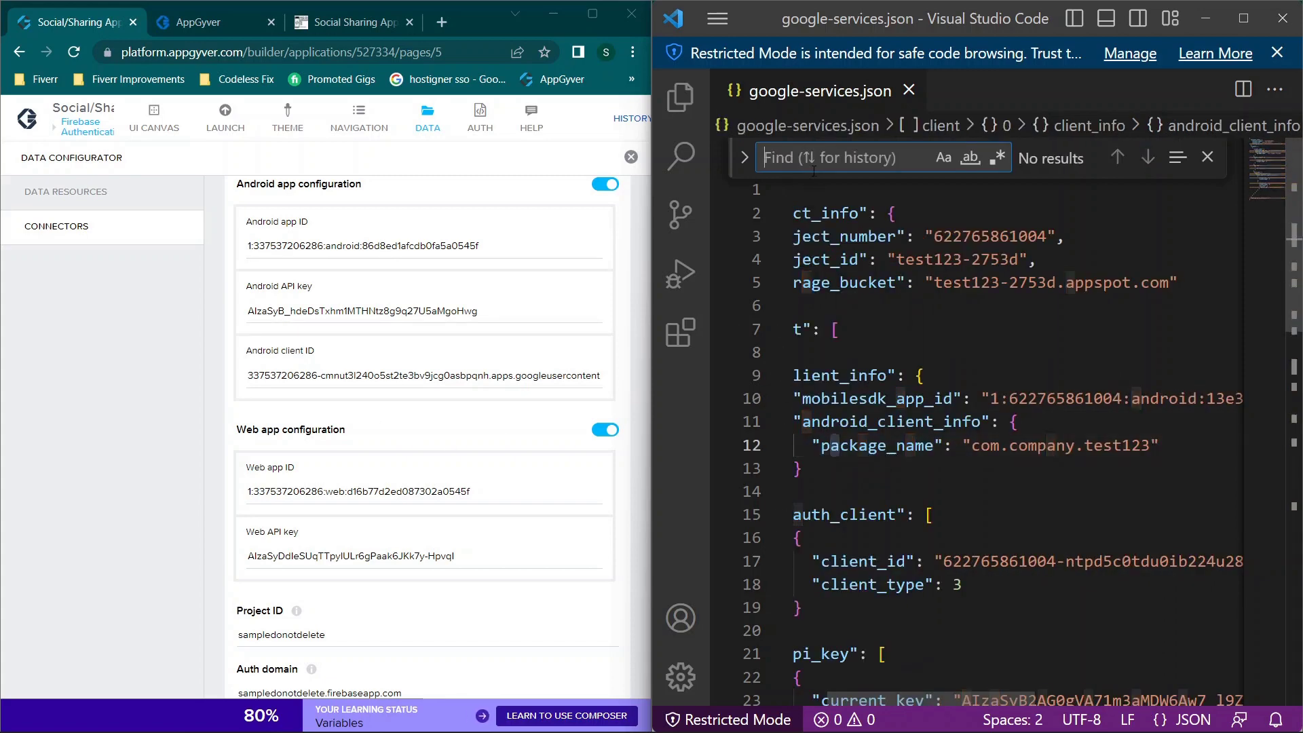
text(api)
scroll(1083, 282, down, 3)
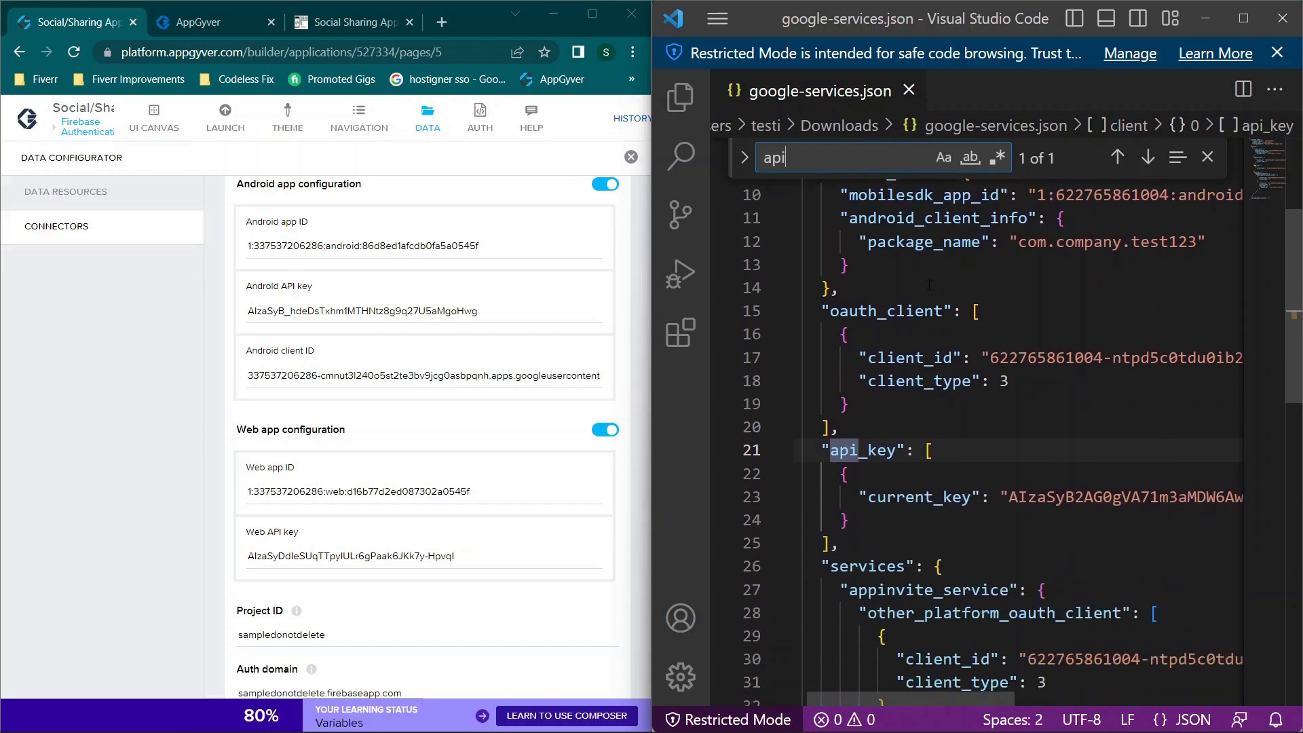
scroll(1083, 282, down, 1)
scroll(1033, 421, right, 5)
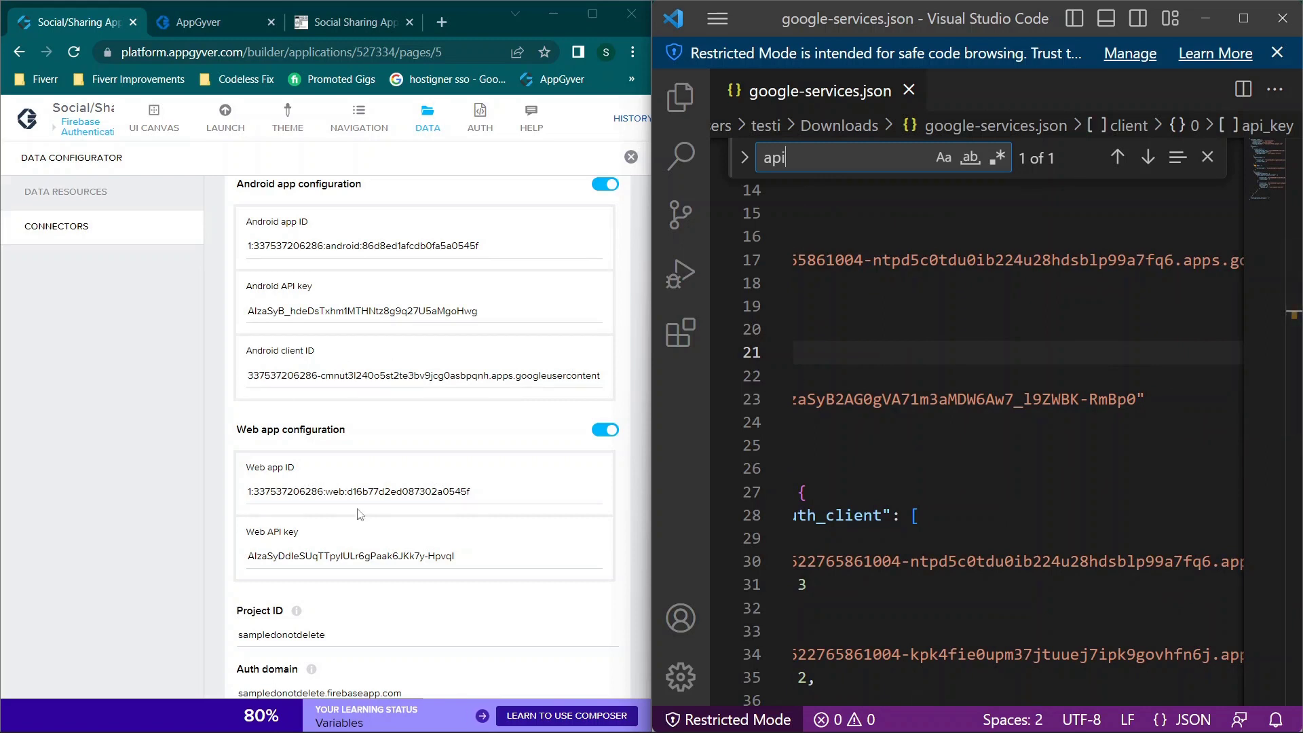
click(323, 310)
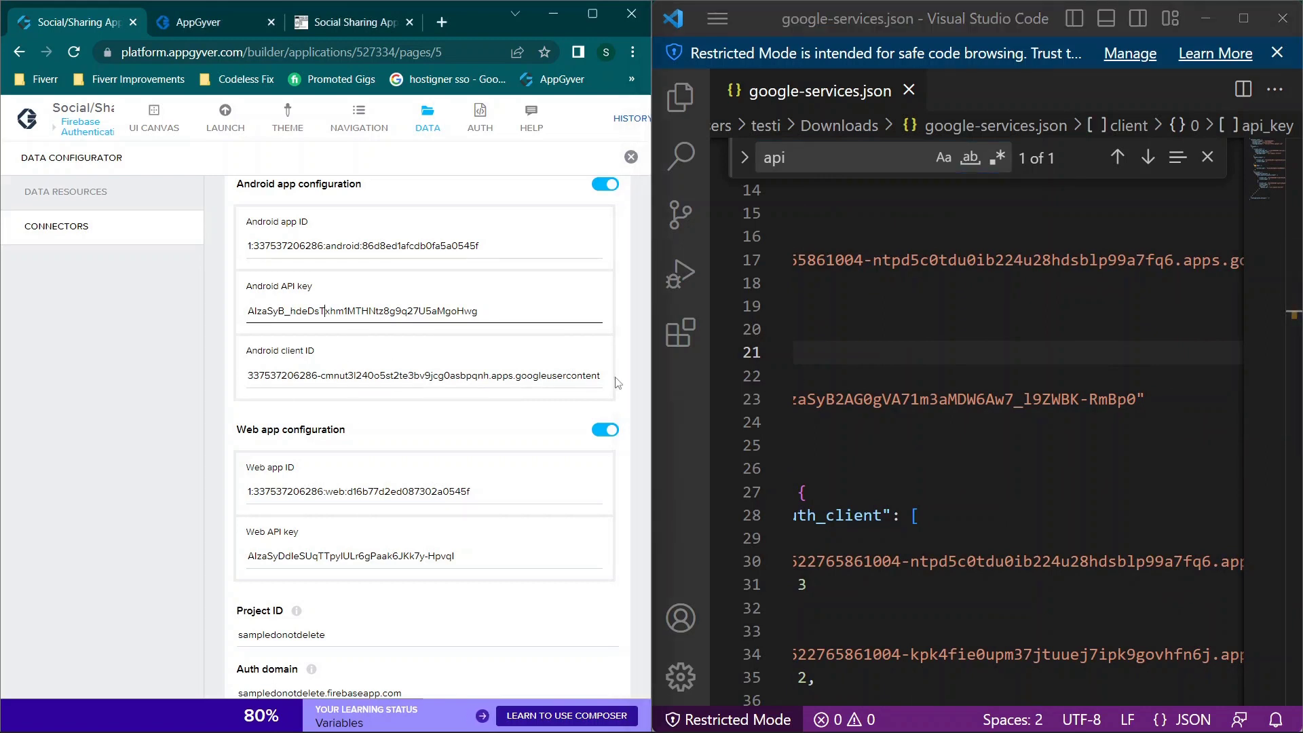
Step: Replace the search term with 'client' and scroll through its 11 matches
click(887, 160)
key(BackSpace)
key(BackSpace)
key(BackSpace)
text(cl)
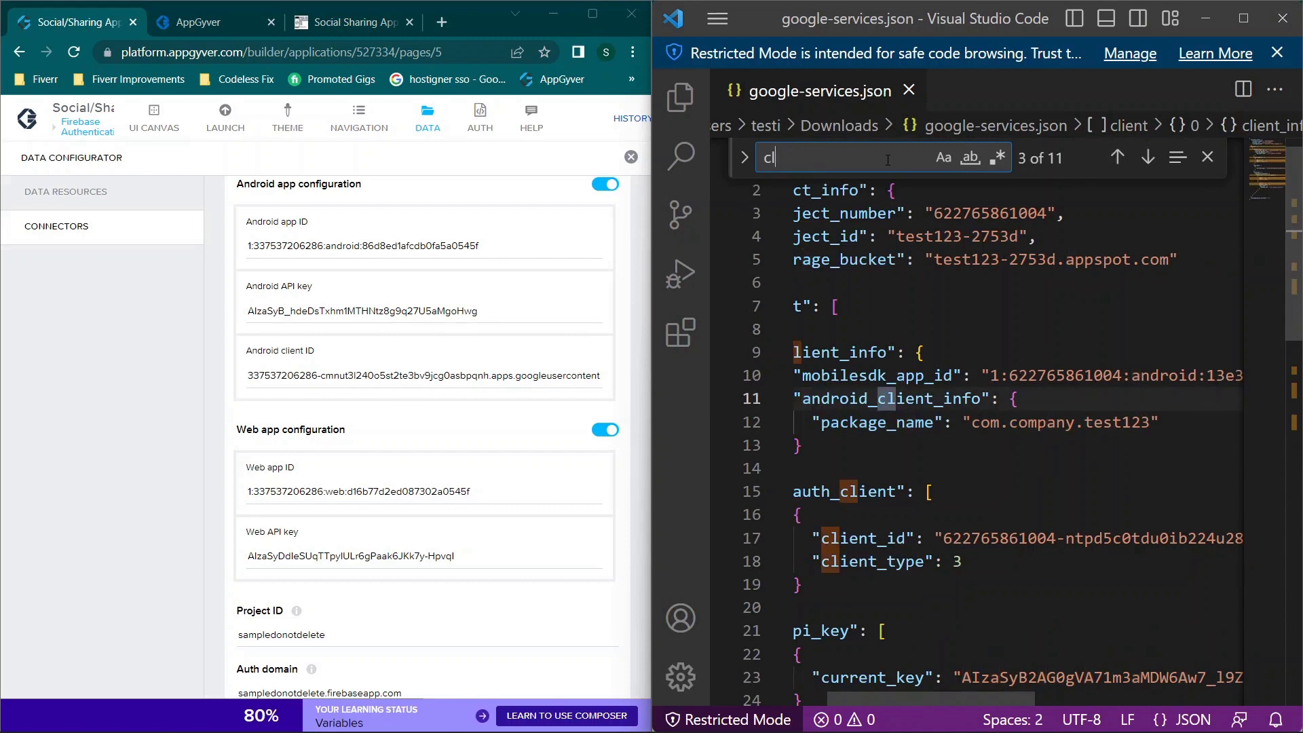
text(ient)
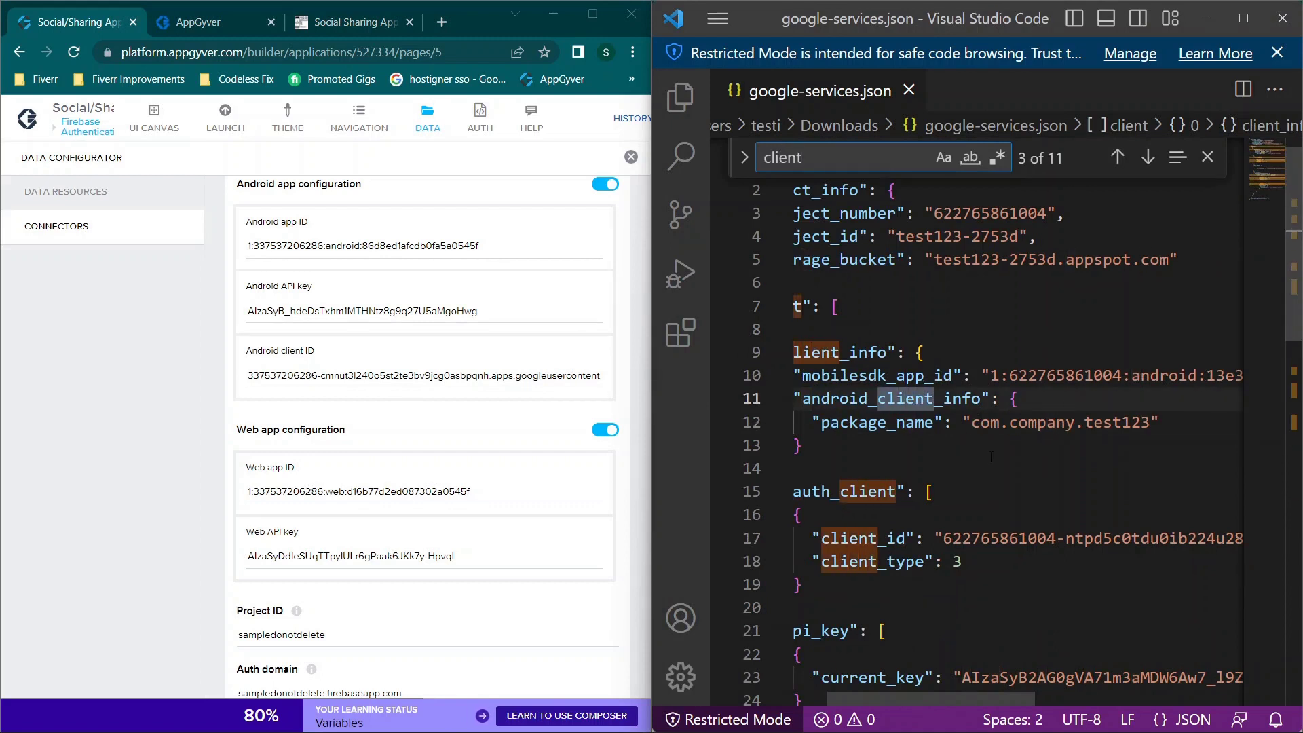
scroll(978, 453, down, 2)
scroll(959, 265, right, 1)
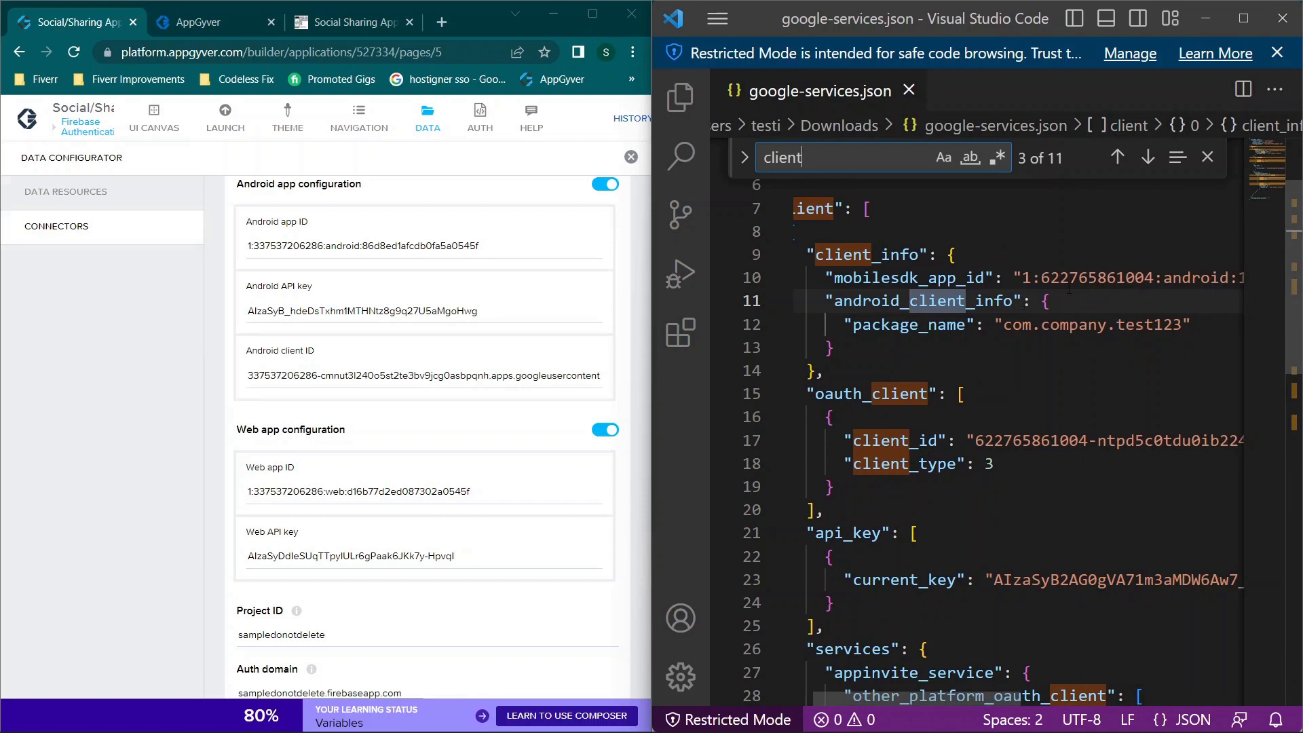
scroll(948, 428, down, 2)
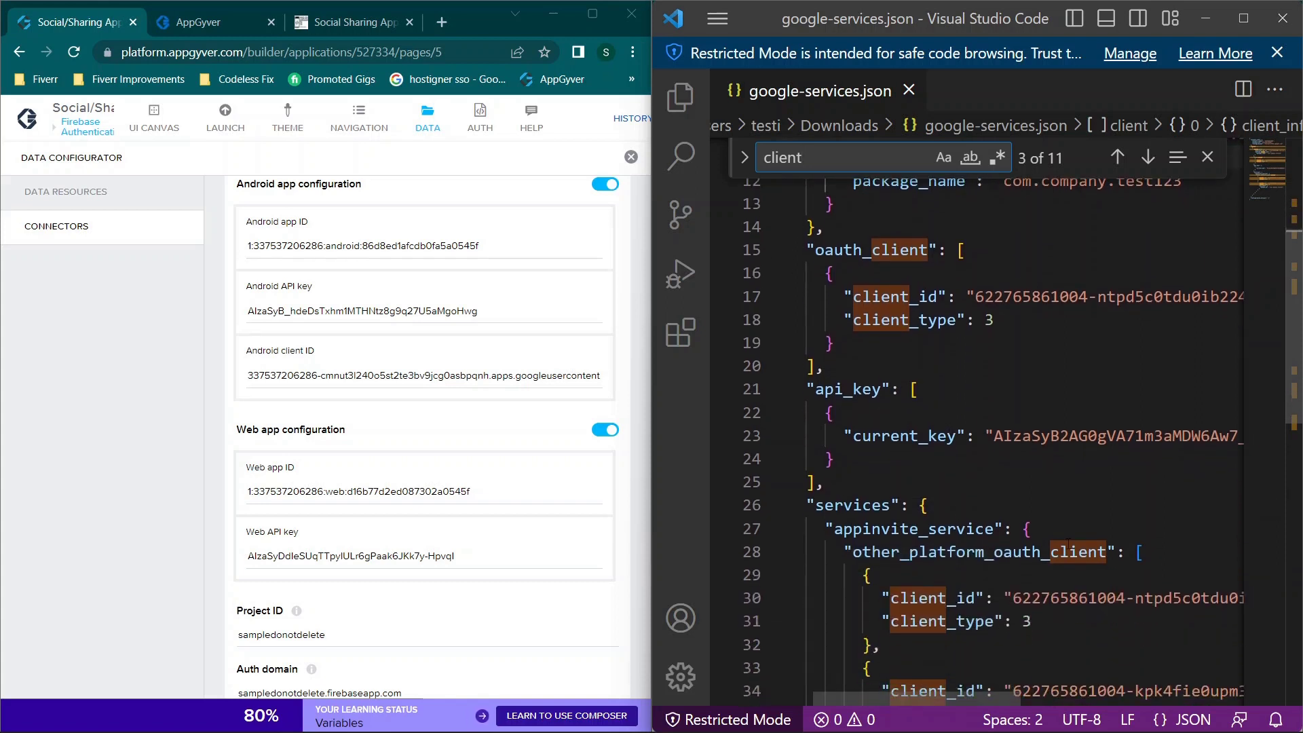
scroll(1069, 541, down, 1)
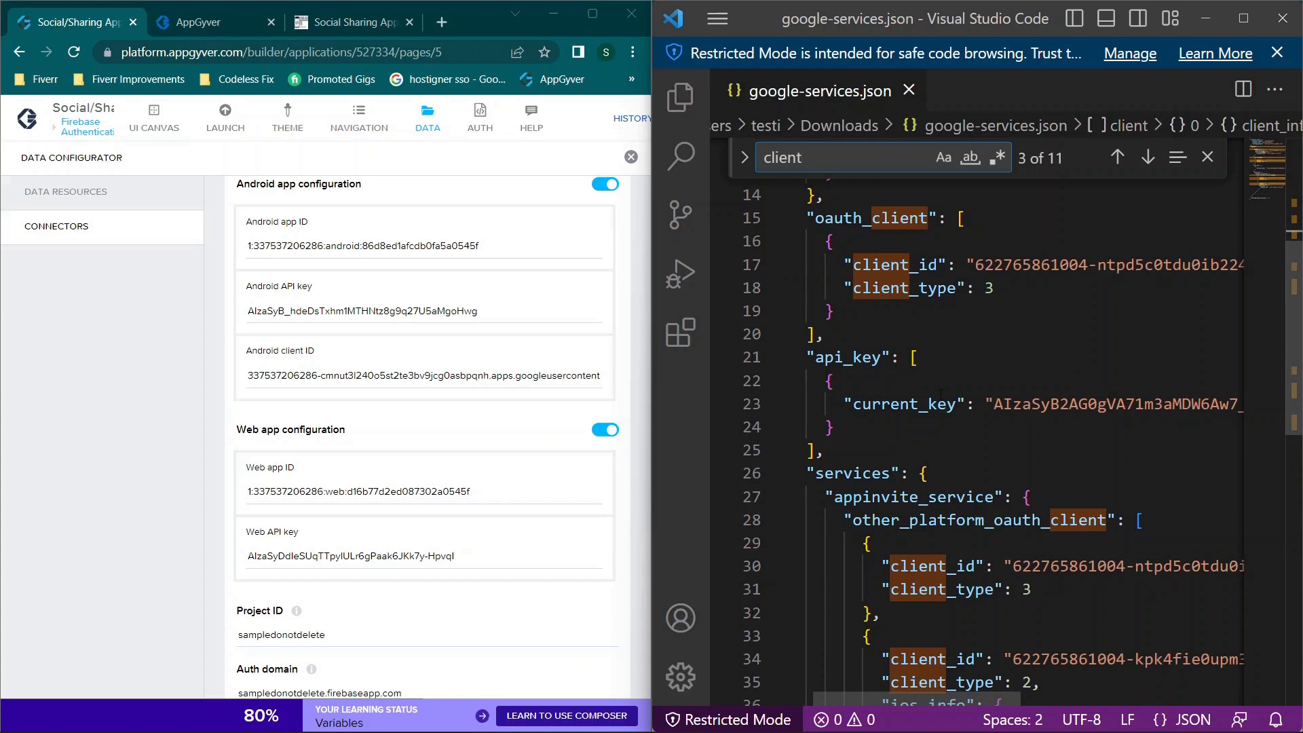
scroll(940, 394, down, 1)
scroll(940, 393, right, 3)
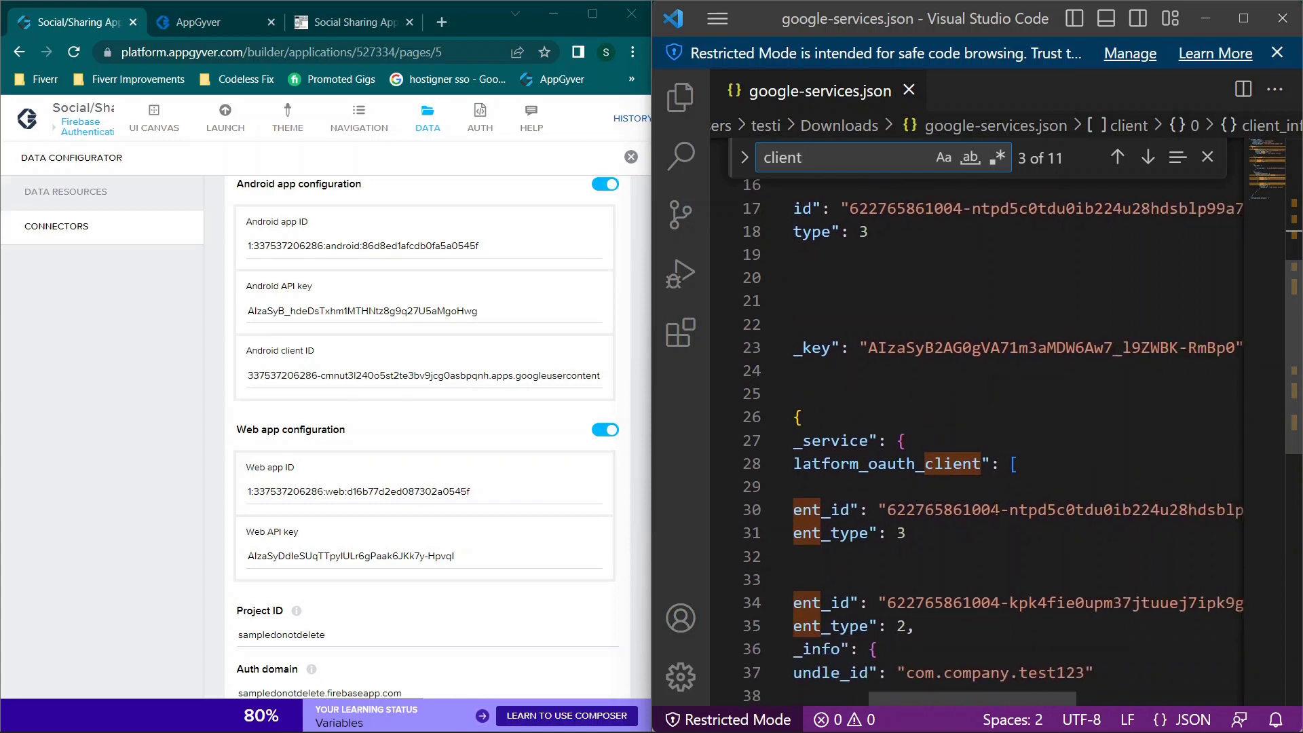
scroll(994, 423, left, 3)
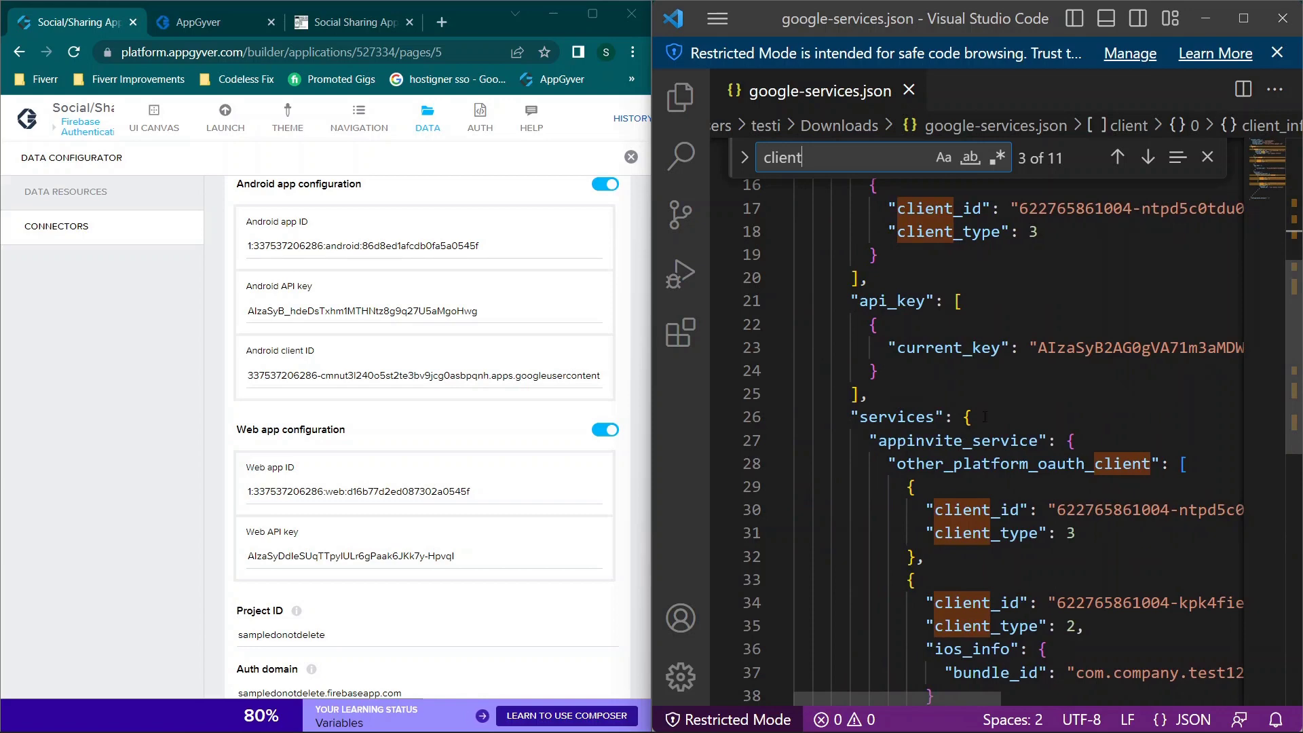
scroll(984, 416, up, 3)
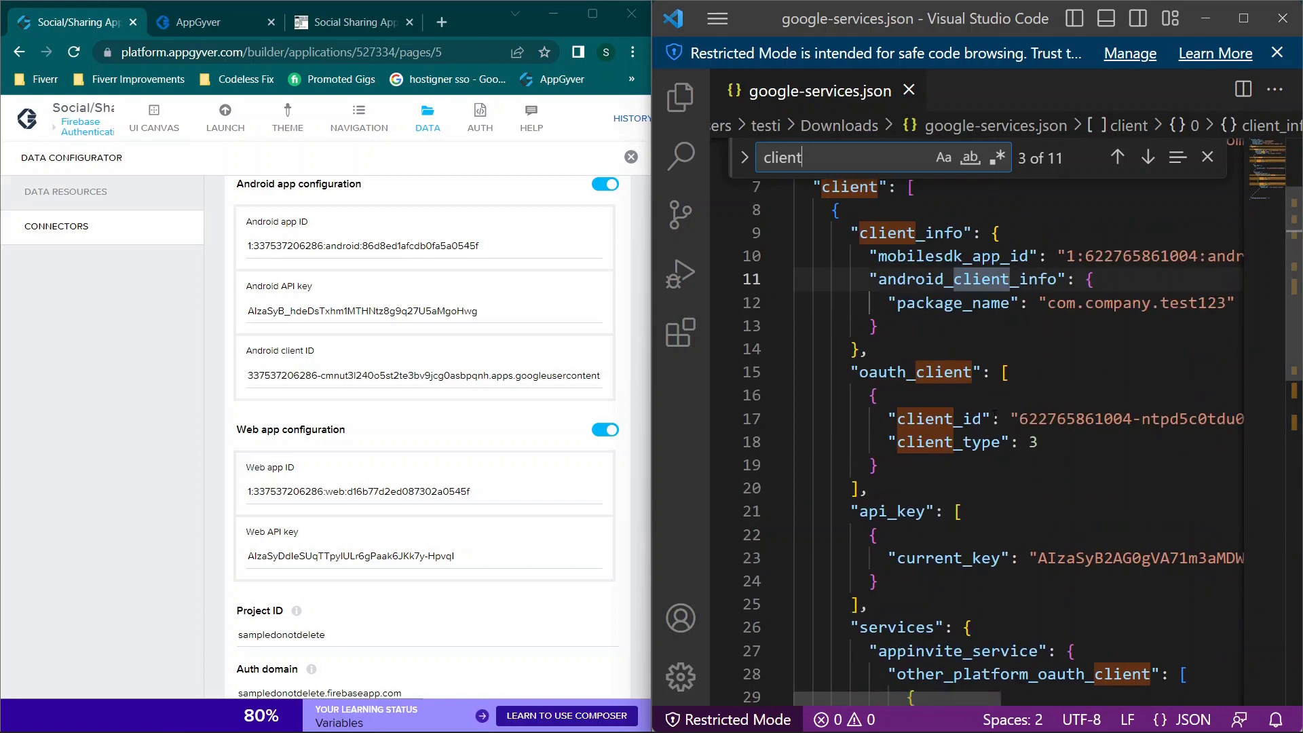
Step: Go back to the first 'client' match, then minimize VS Code
click(1117, 158)
click(1117, 157)
scroll(1088, 343, right, 2)
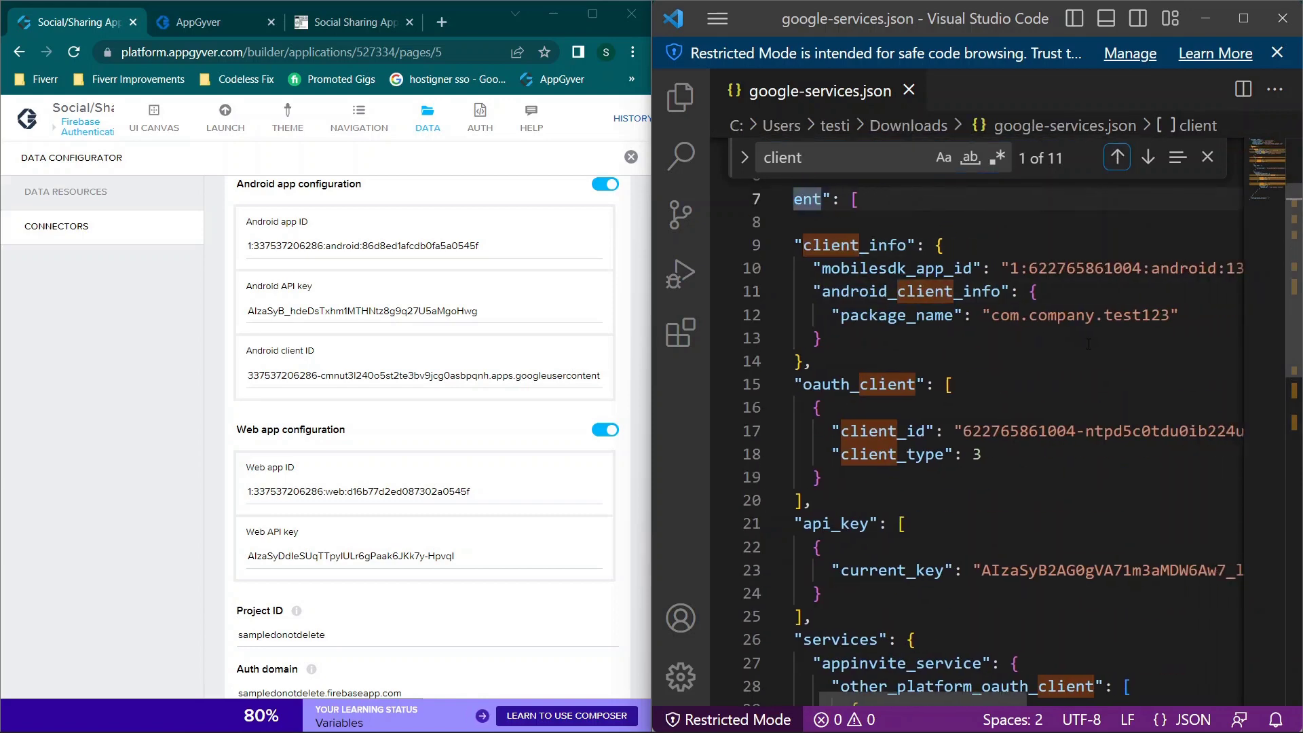
scroll(1089, 344, right, 2)
scroll(927, 329, left, 3)
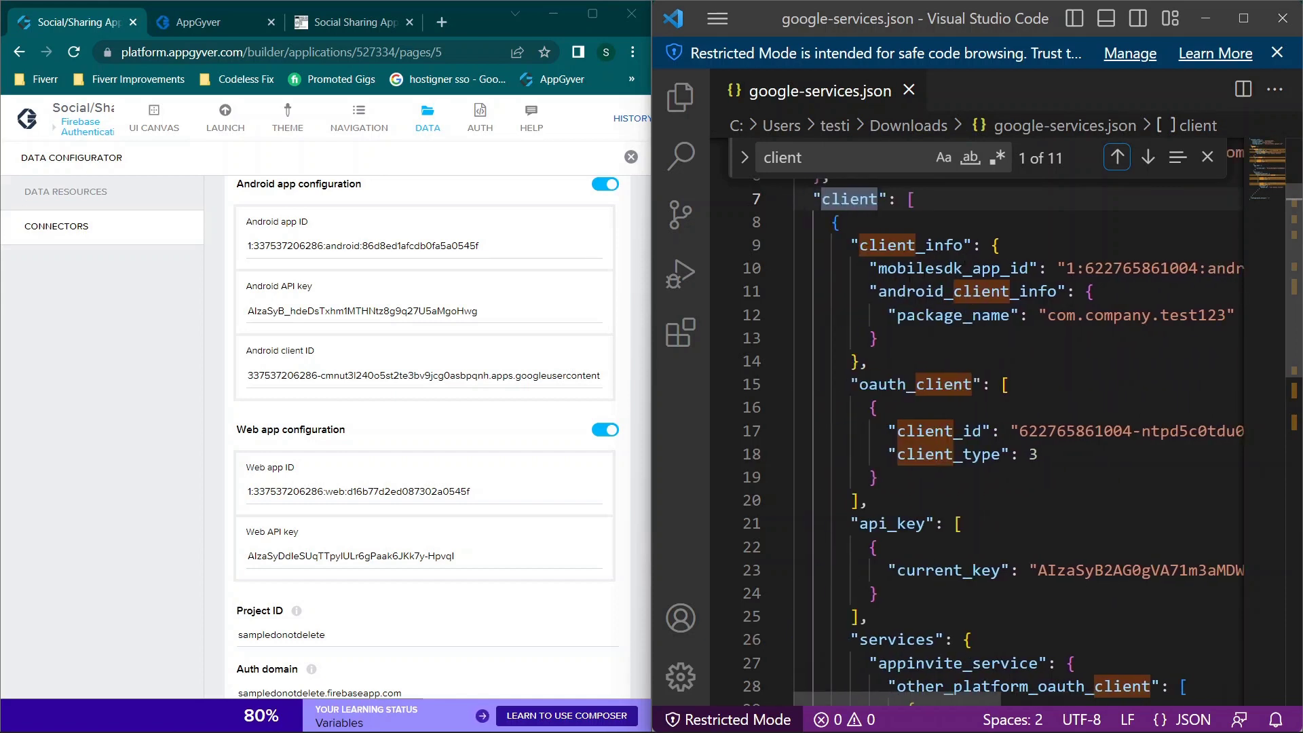
scroll(988, 289, right, 3)
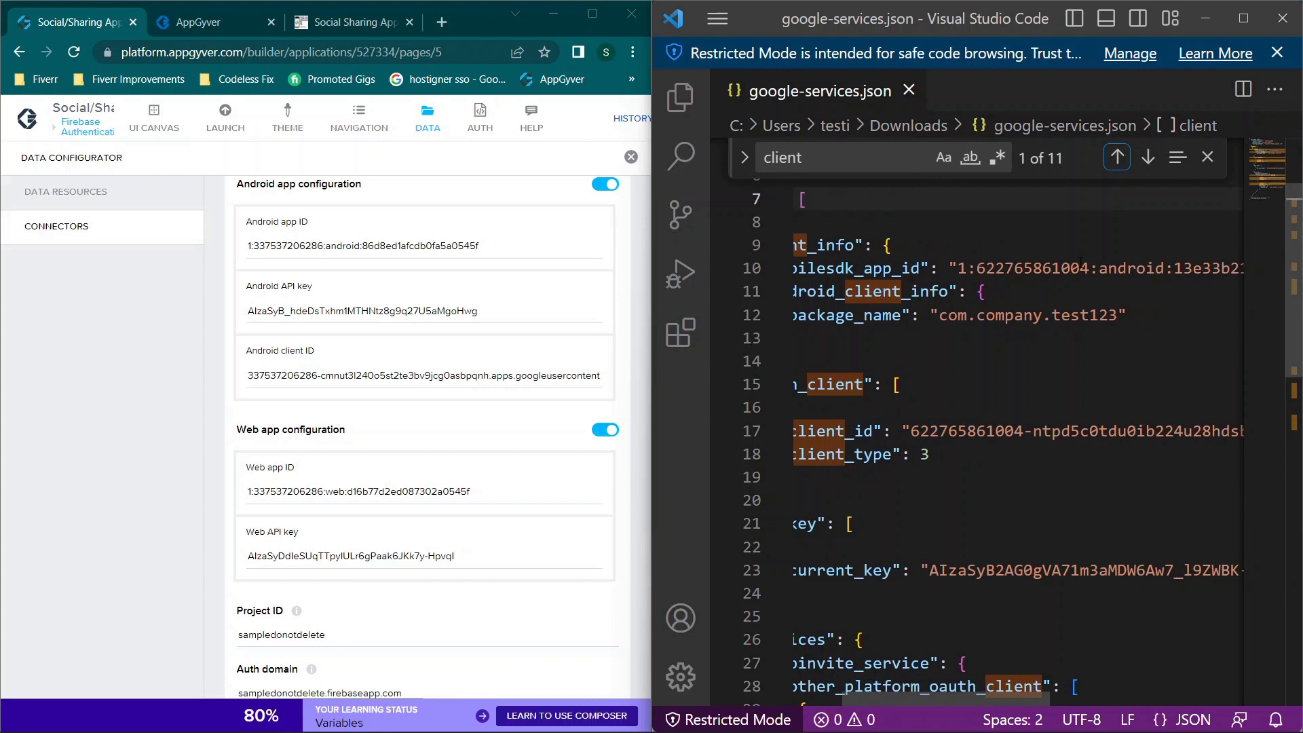
scroll(1095, 284, right, 6)
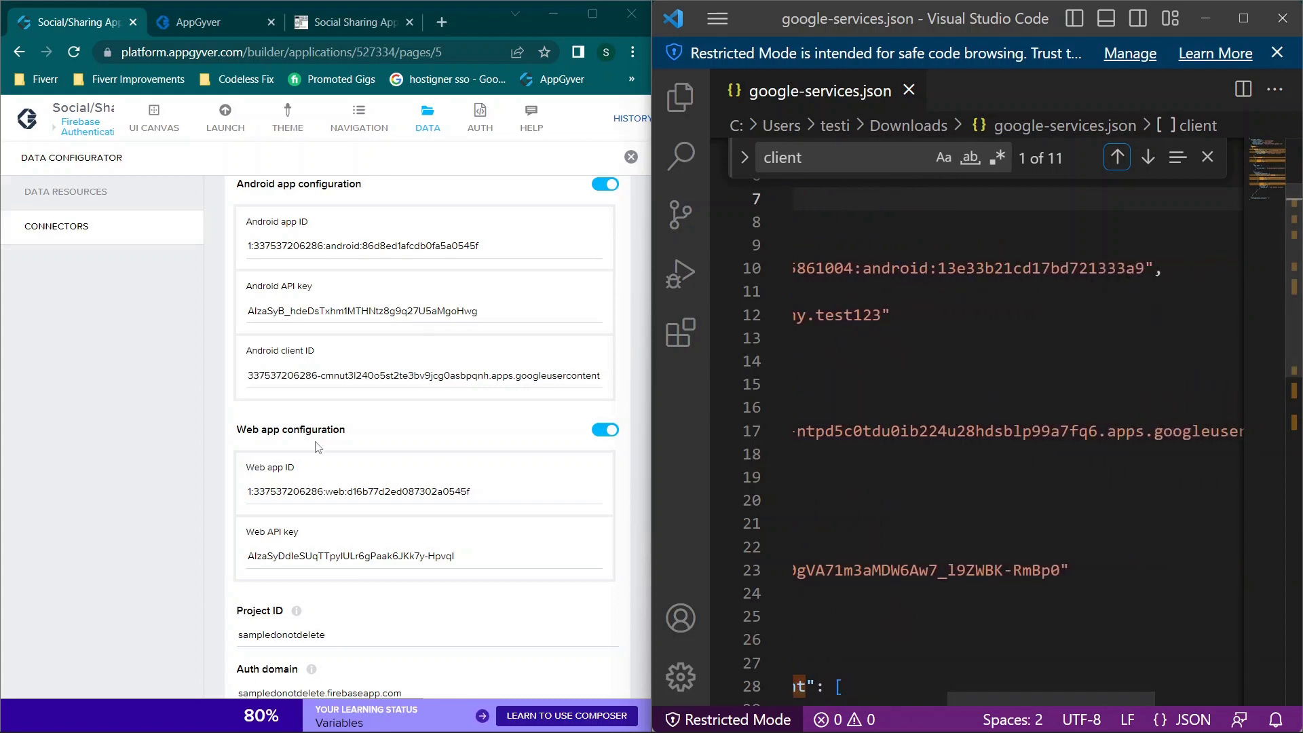
scroll(319, 448, down, 3)
click(1206, 19)
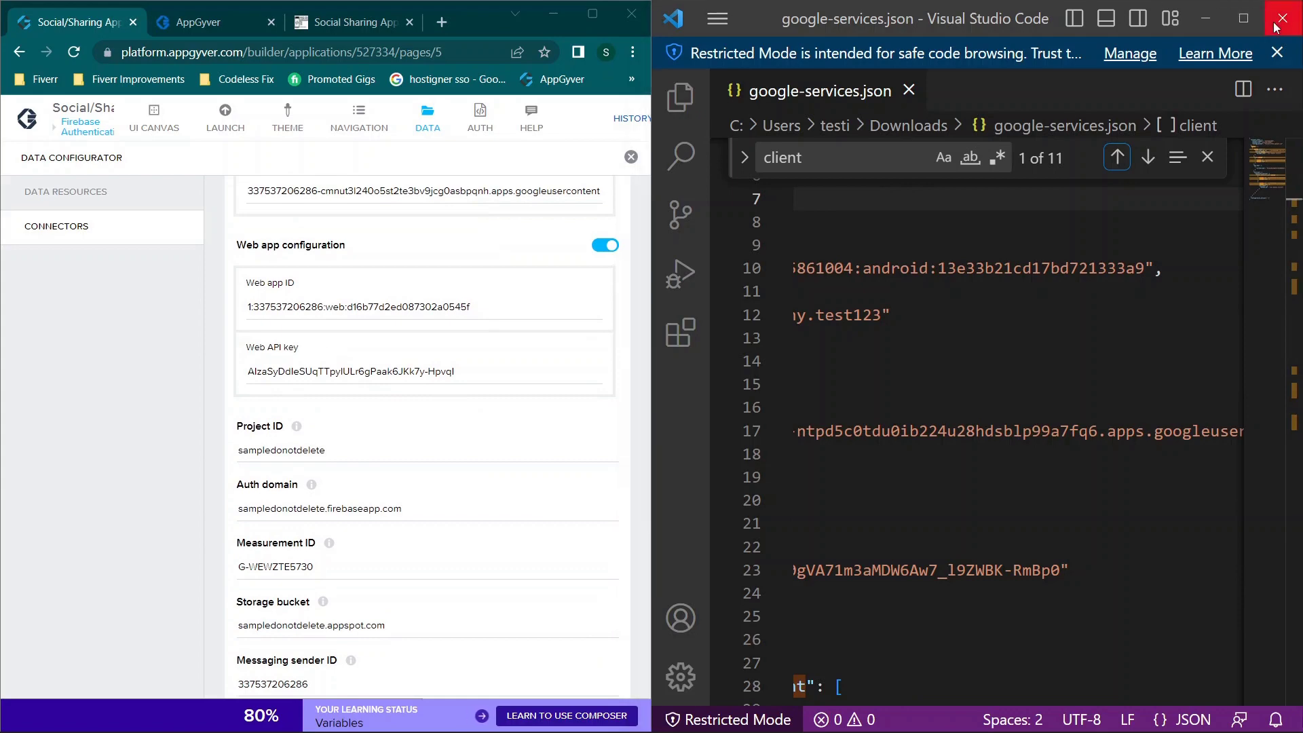
Step: Add a web app nicknamed com.company.test123 and register it to reveal its firebaseConfig
click(797, 214)
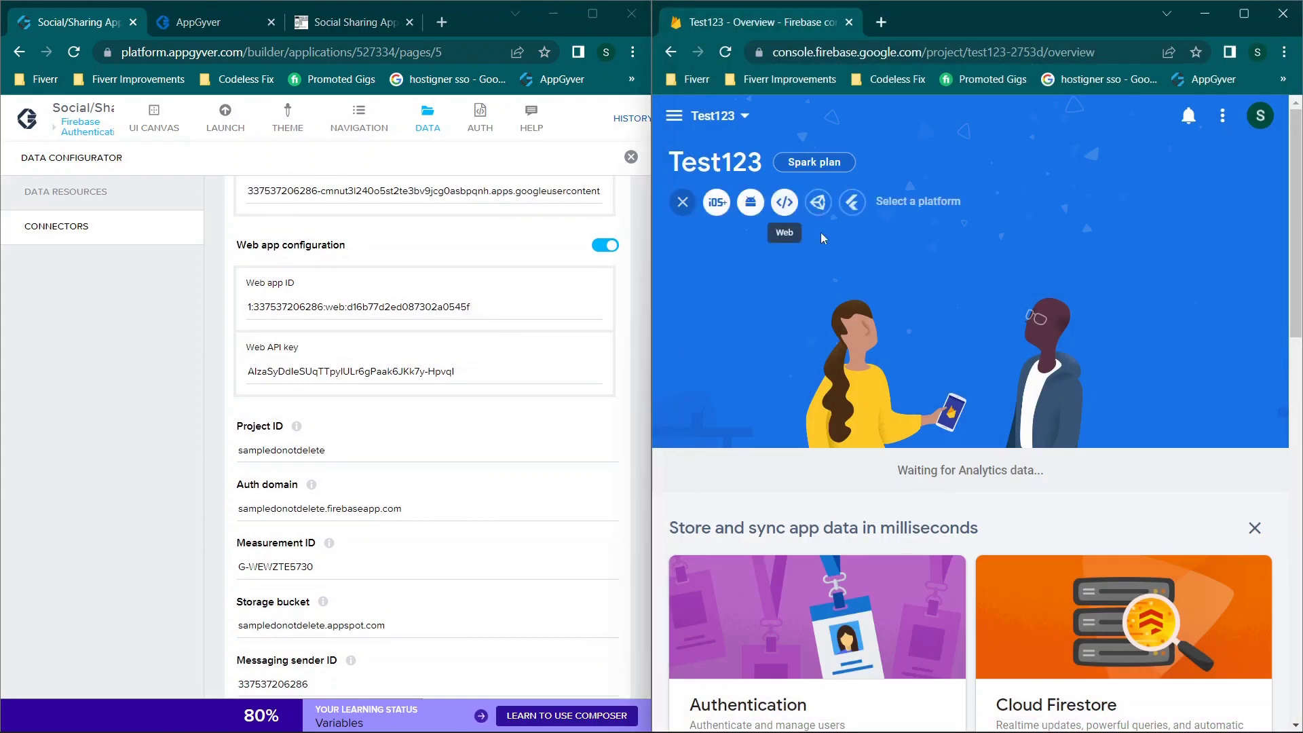
click(788, 203)
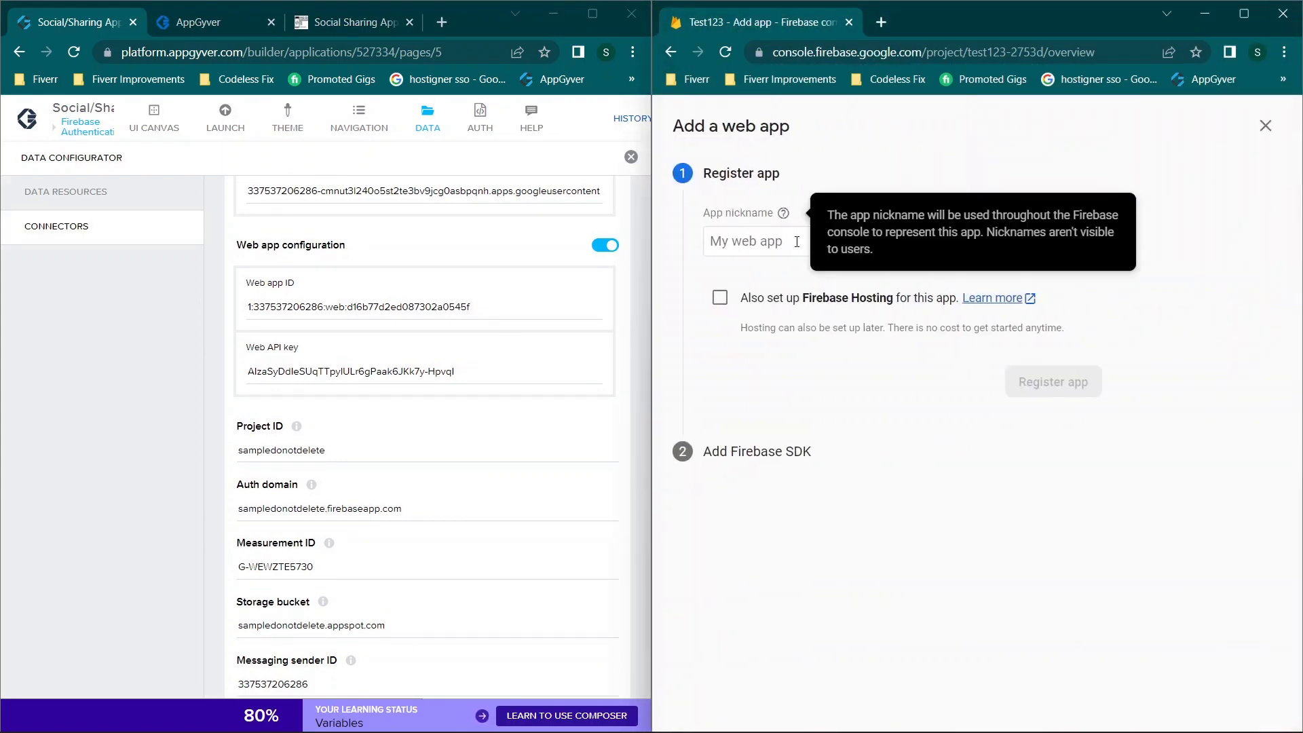
click(796, 242)
text(com.company.test123)
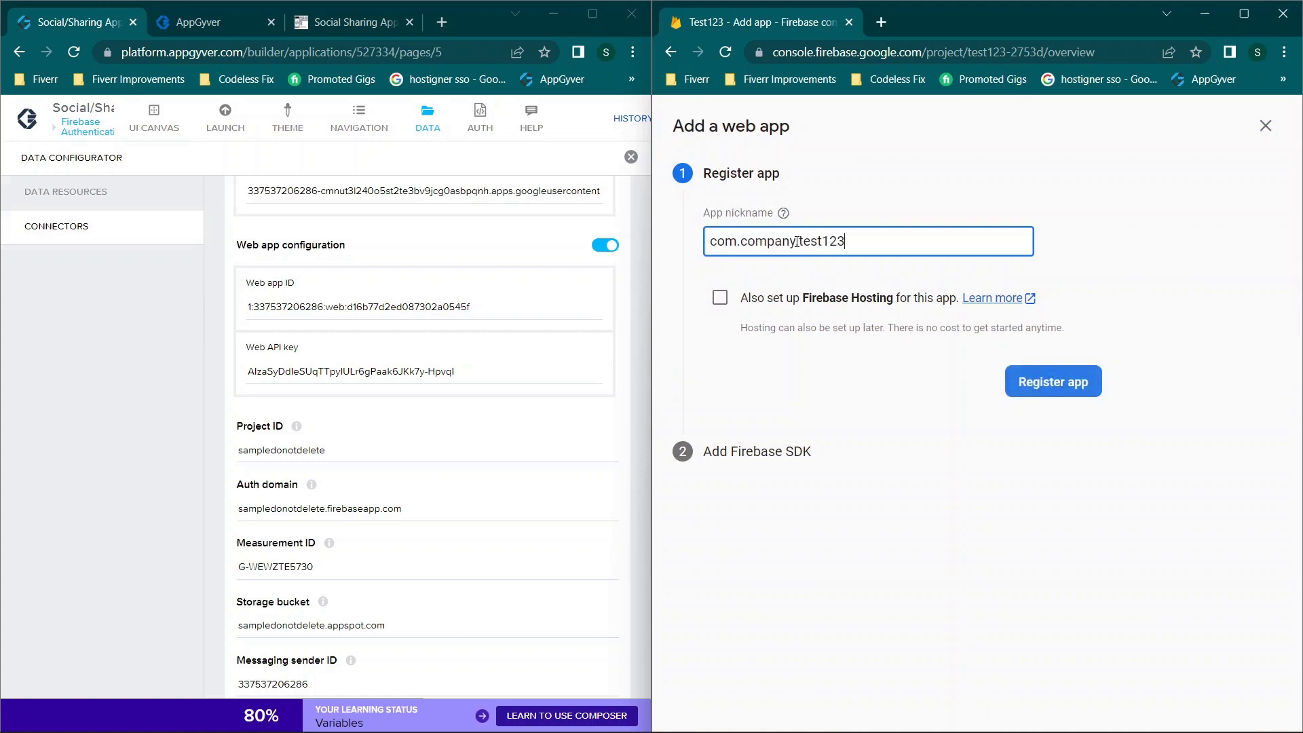
click(1074, 389)
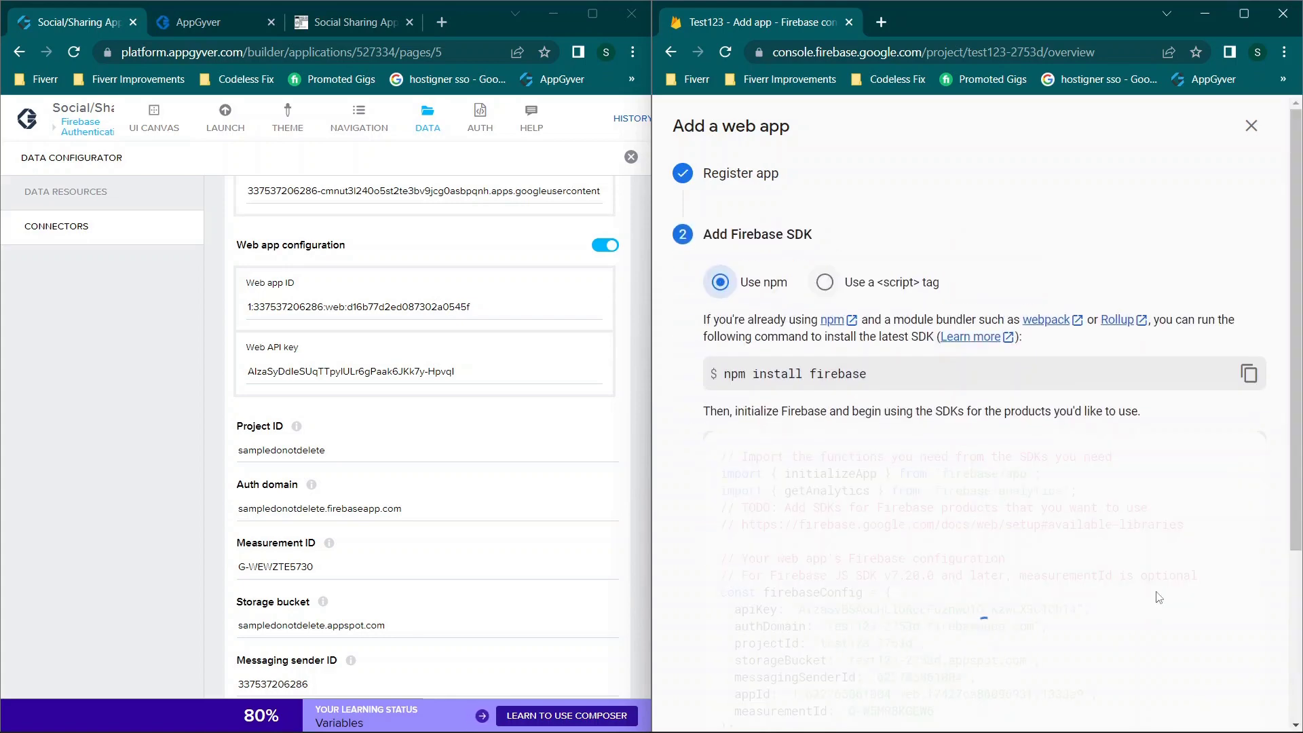
scroll(1026, 411, down, 3)
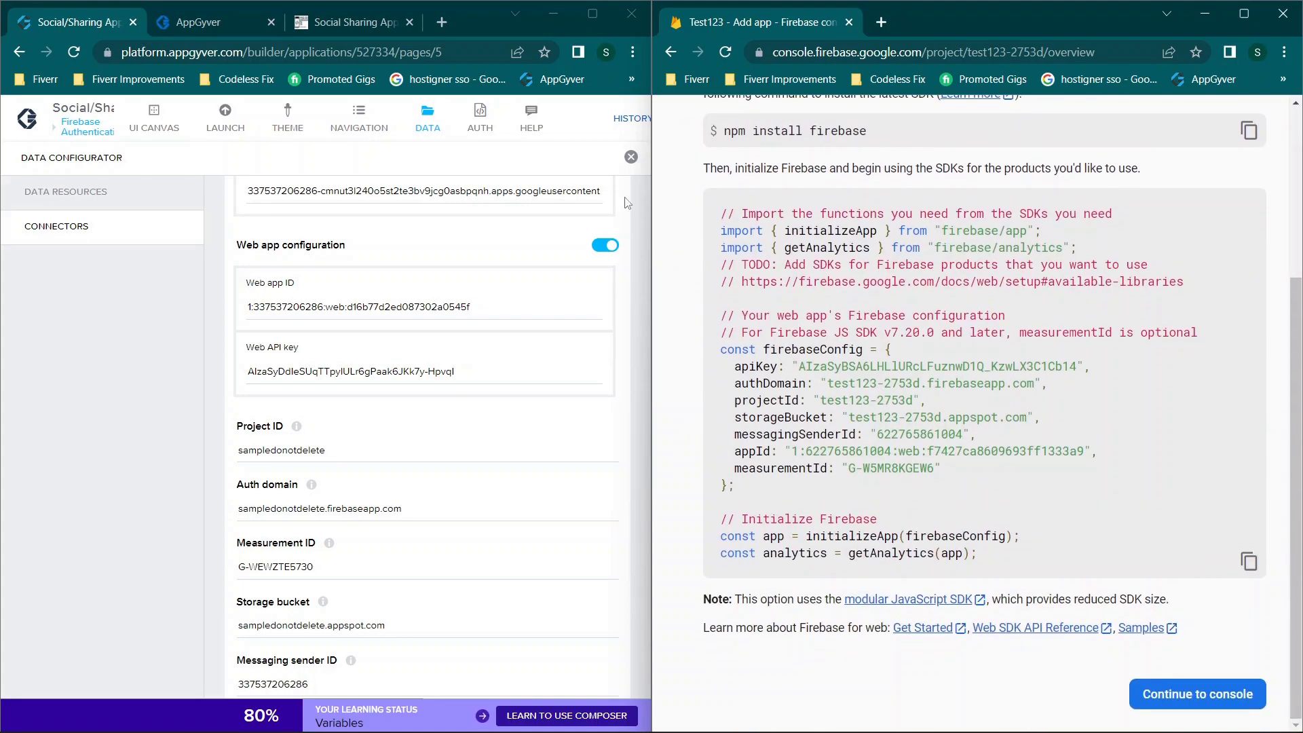
Step: Compare the config's appId, apiKey and projectId with the connector's Web API key and Project ID
scroll(530, 332, down, 1)
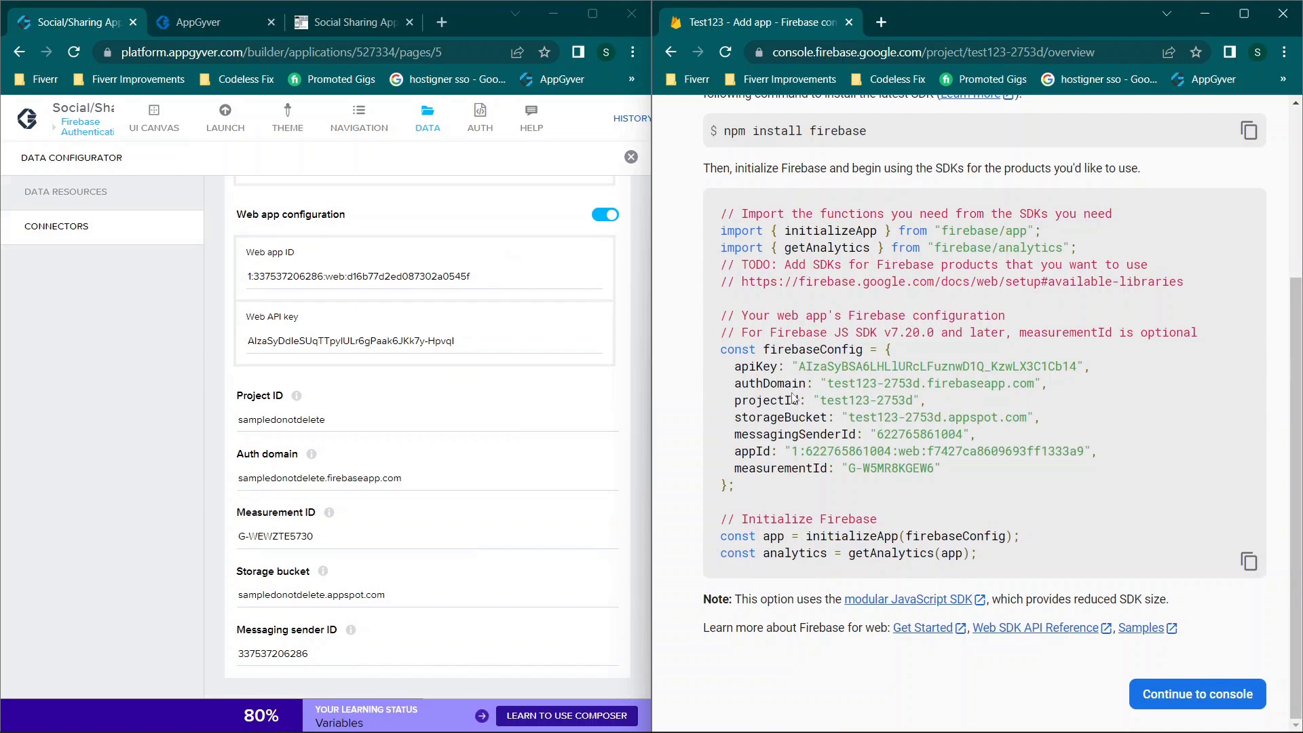
drag(736, 451, 1144, 458)
click(818, 464)
click(300, 342)
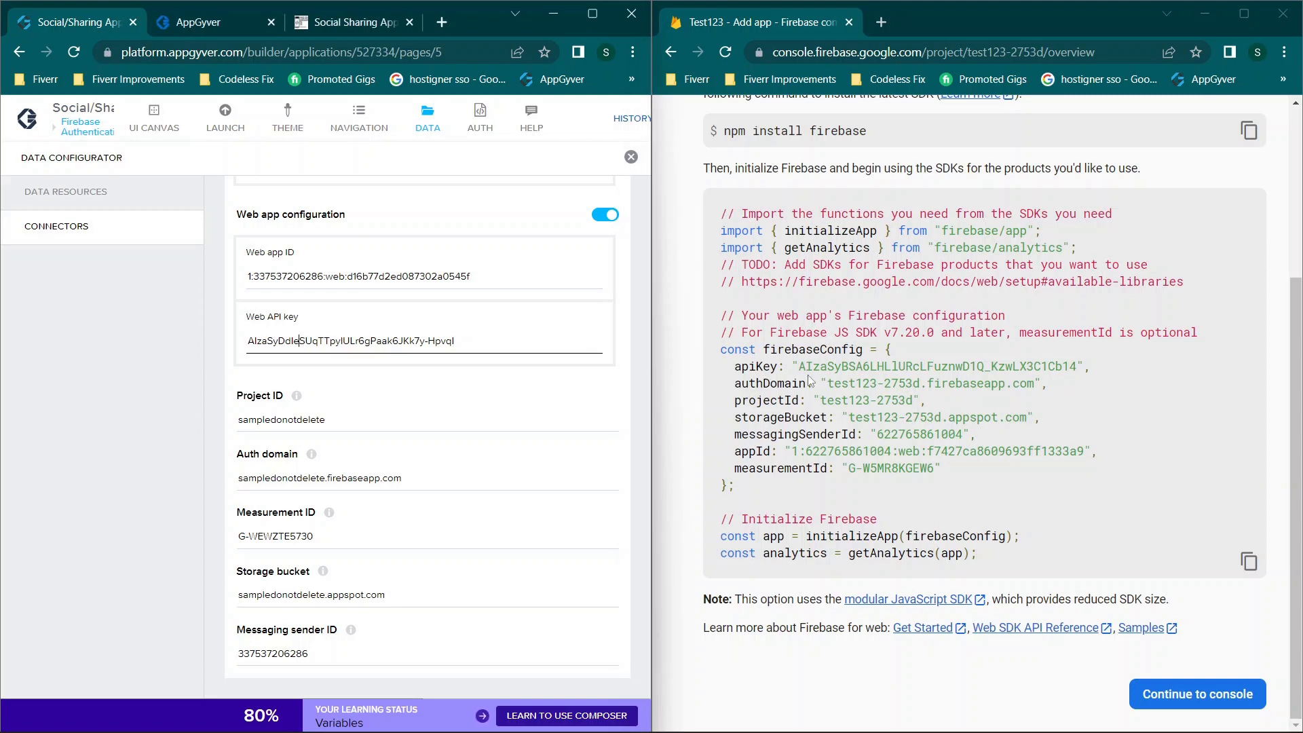
drag(803, 366, 1084, 380)
click(310, 412)
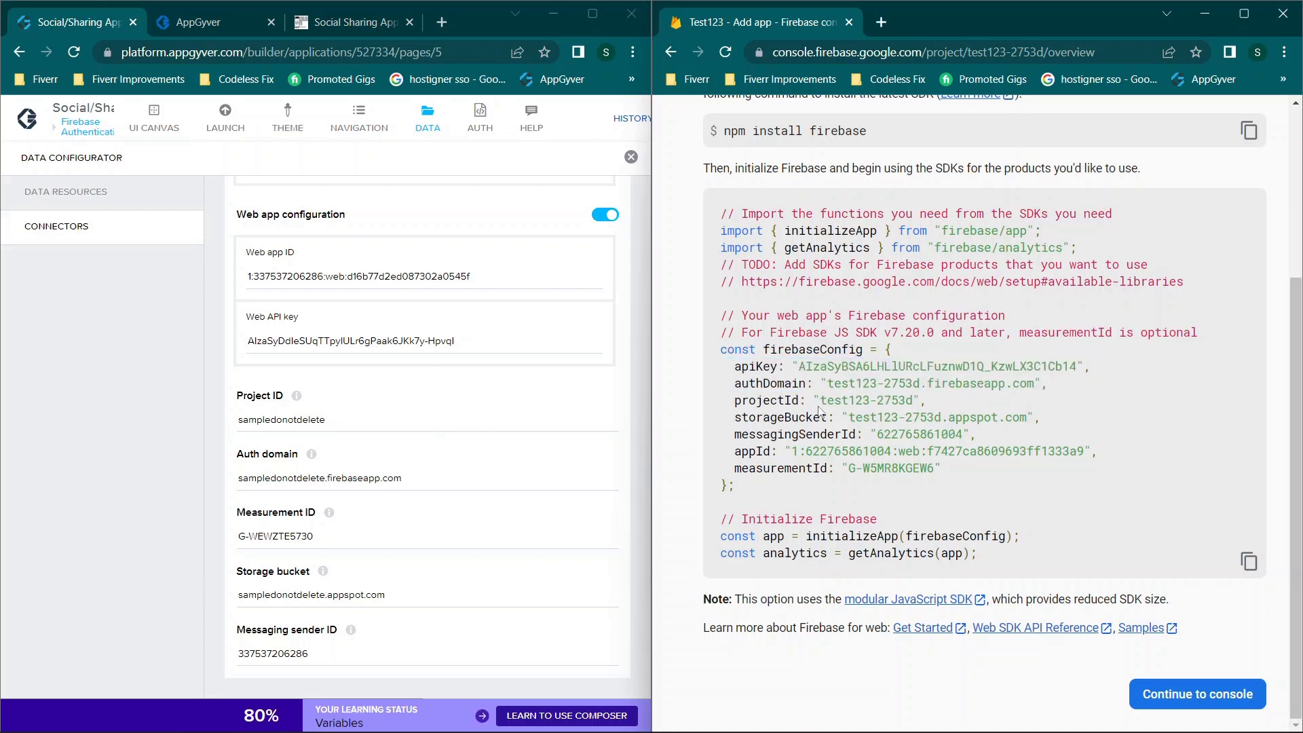
drag(910, 401, 852, 401)
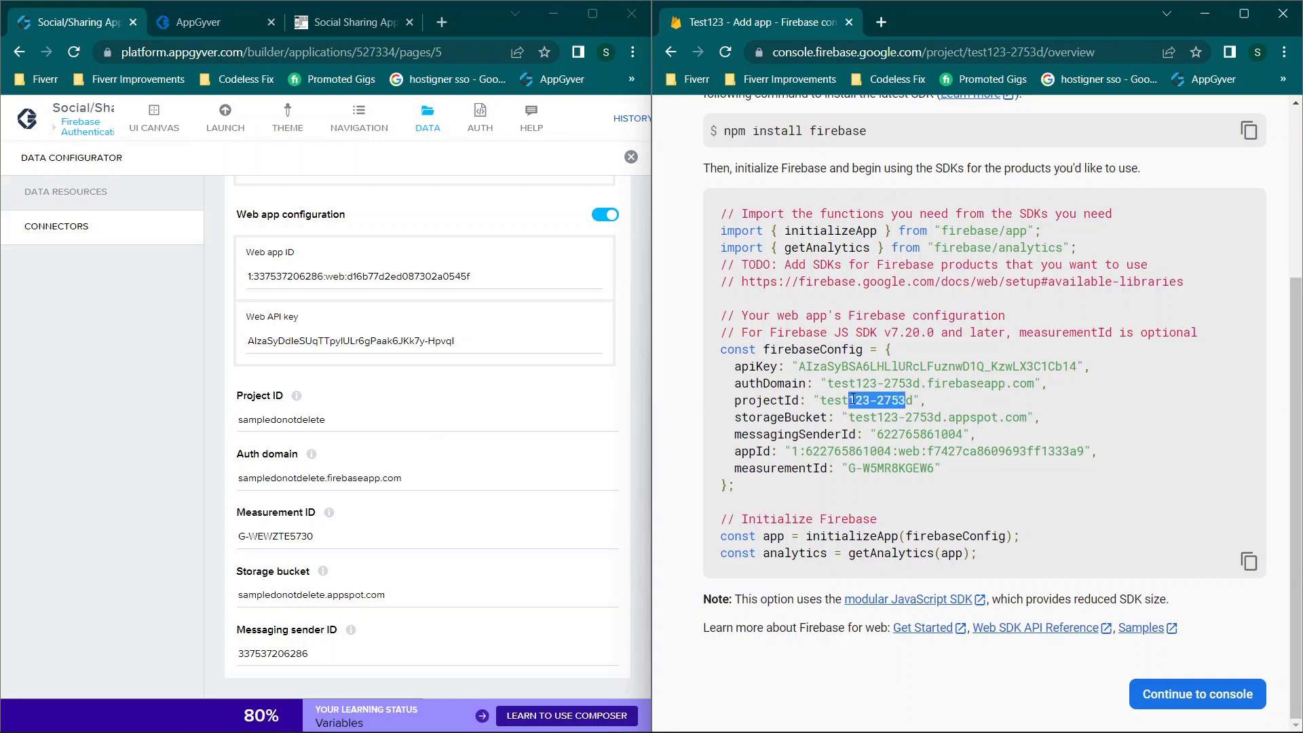
click(850, 400)
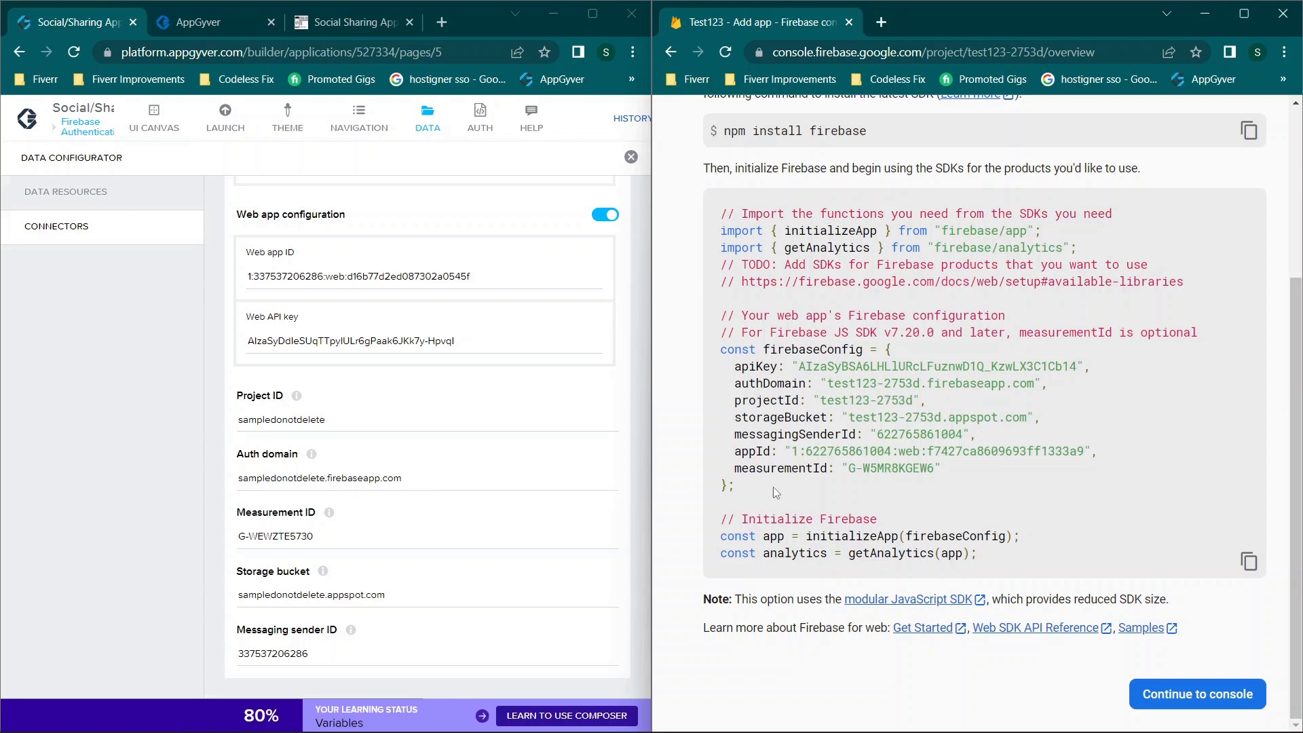
Step: Check the authDomain, measurementId, storageBucket and messagingSenderId values in the web config
drag(833, 384, 970, 390)
click(970, 390)
drag(858, 468, 920, 468)
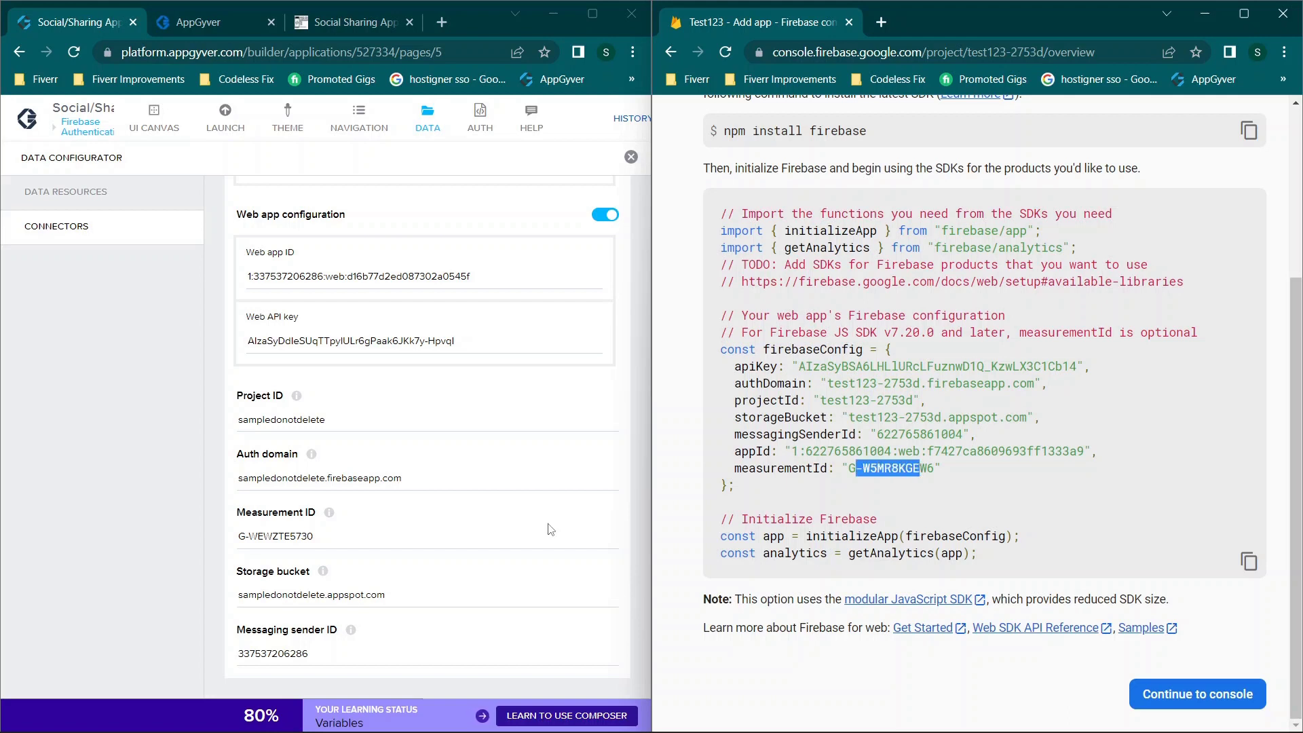
drag(870, 417, 1005, 417)
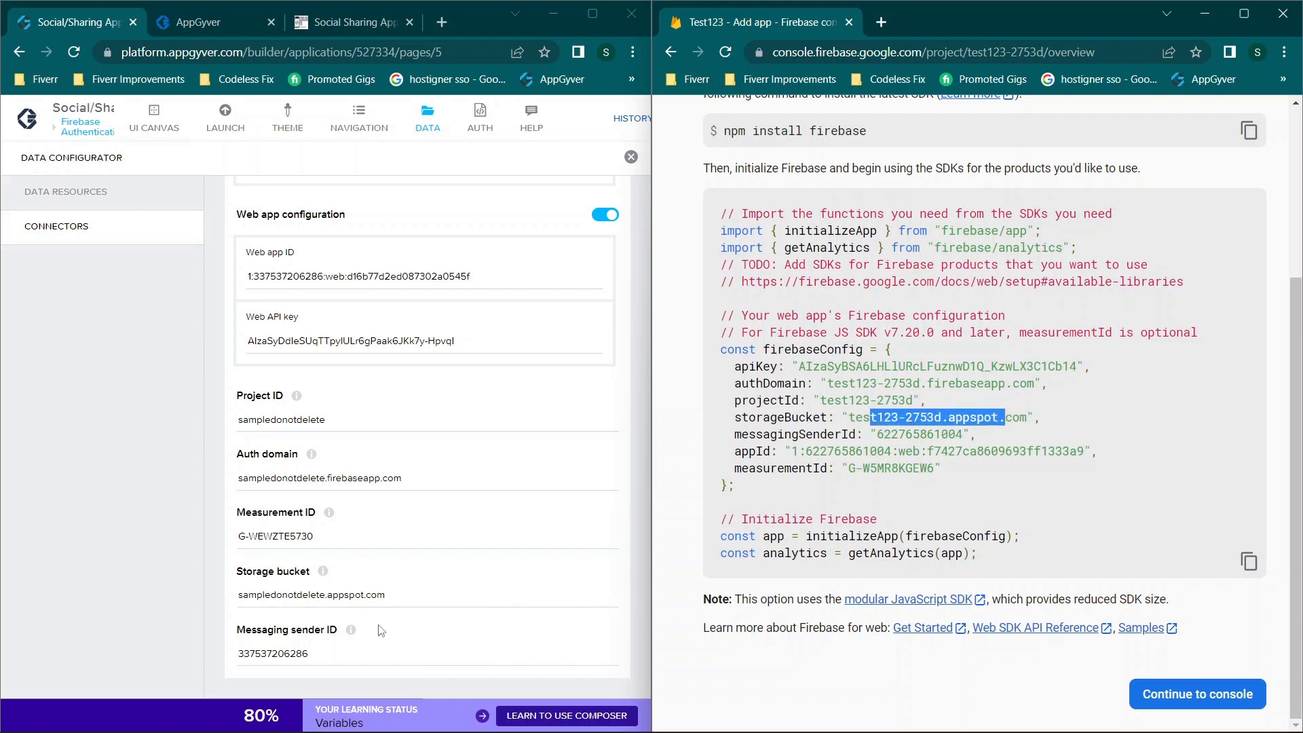
click(877, 461)
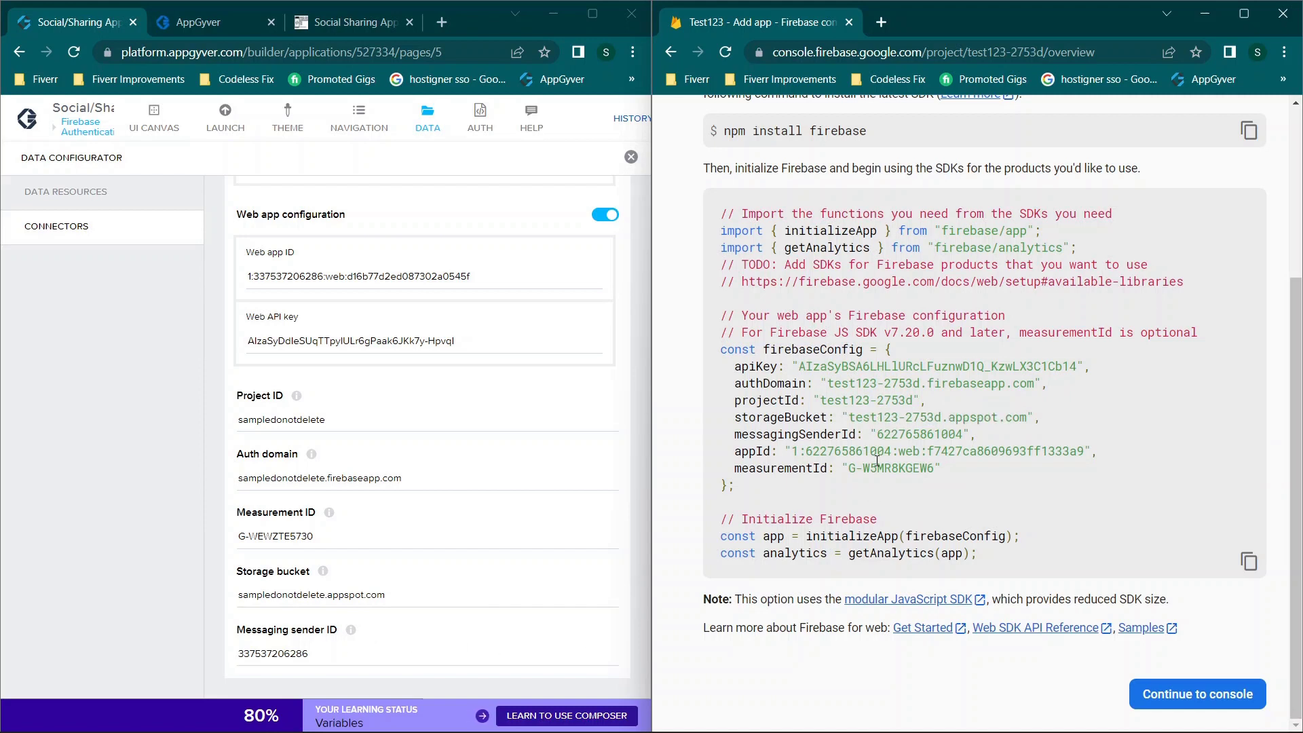
drag(884, 427, 955, 434)
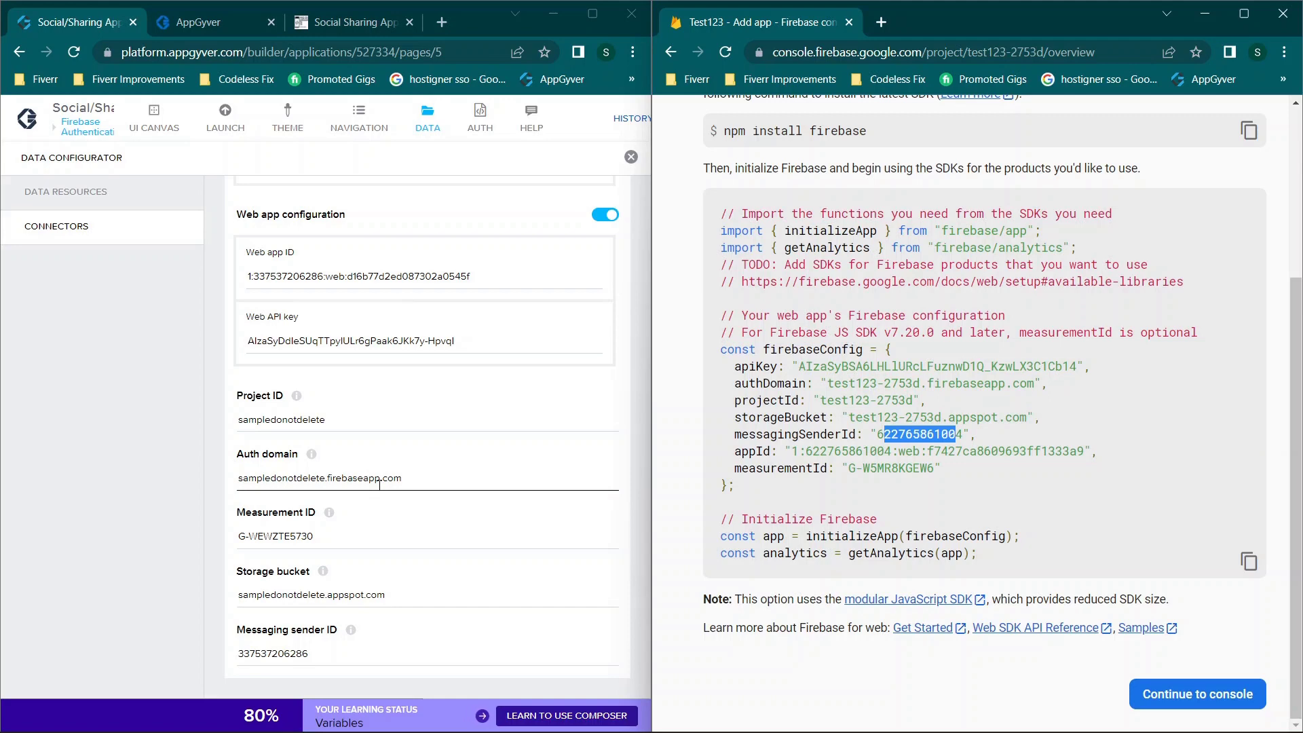
scroll(379, 484, up, 10)
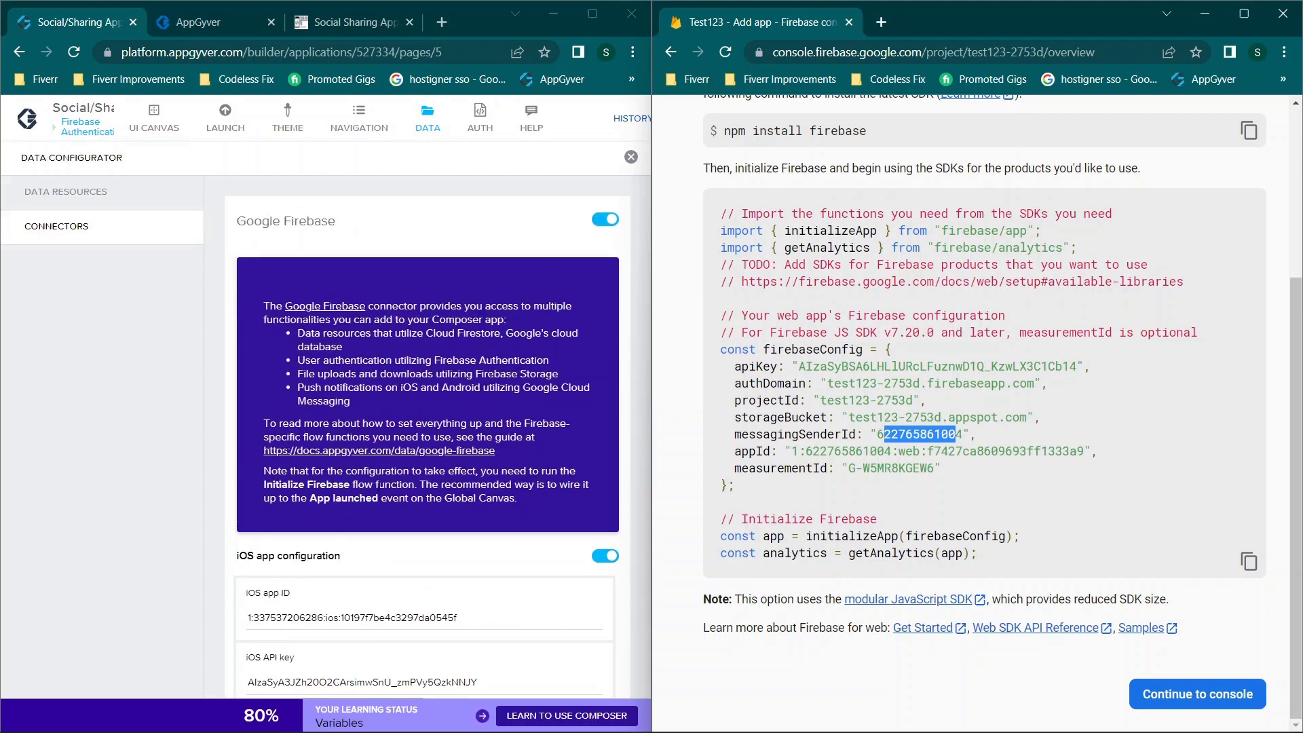
scroll(395, 493, down, 10)
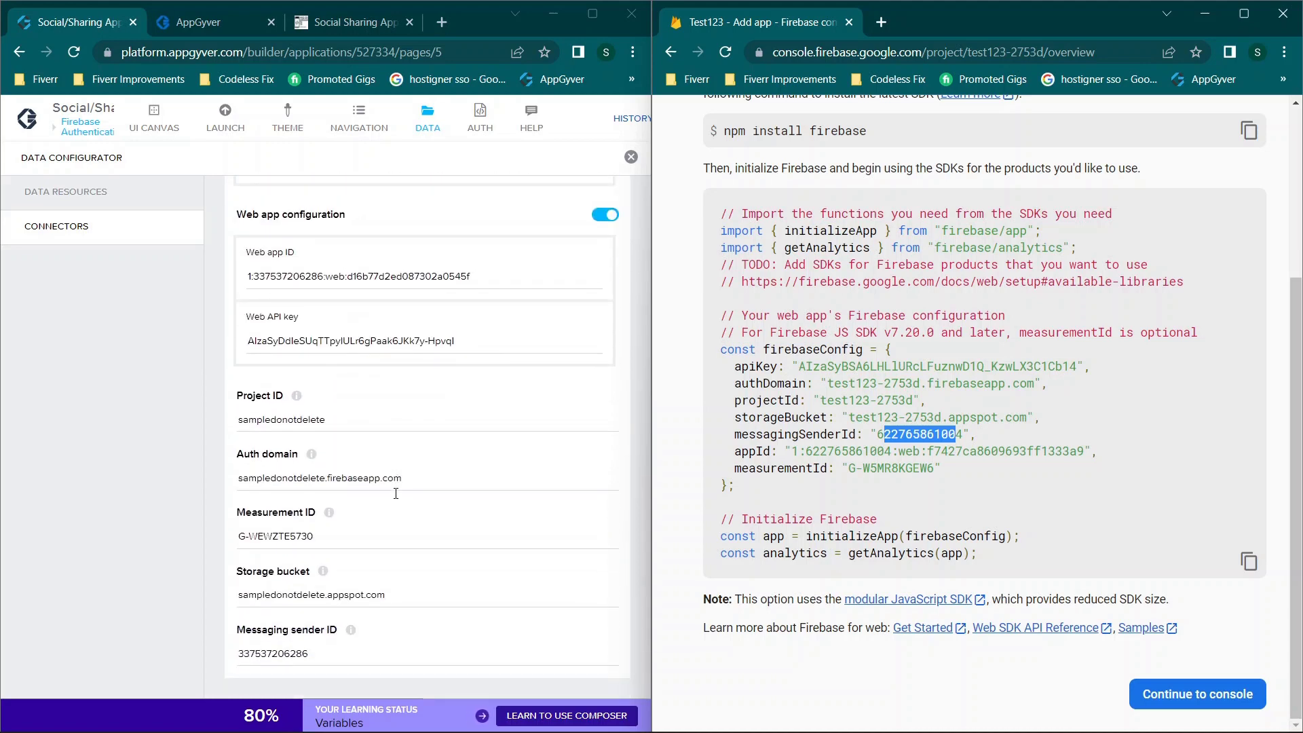
scroll(359, 354, up, 10)
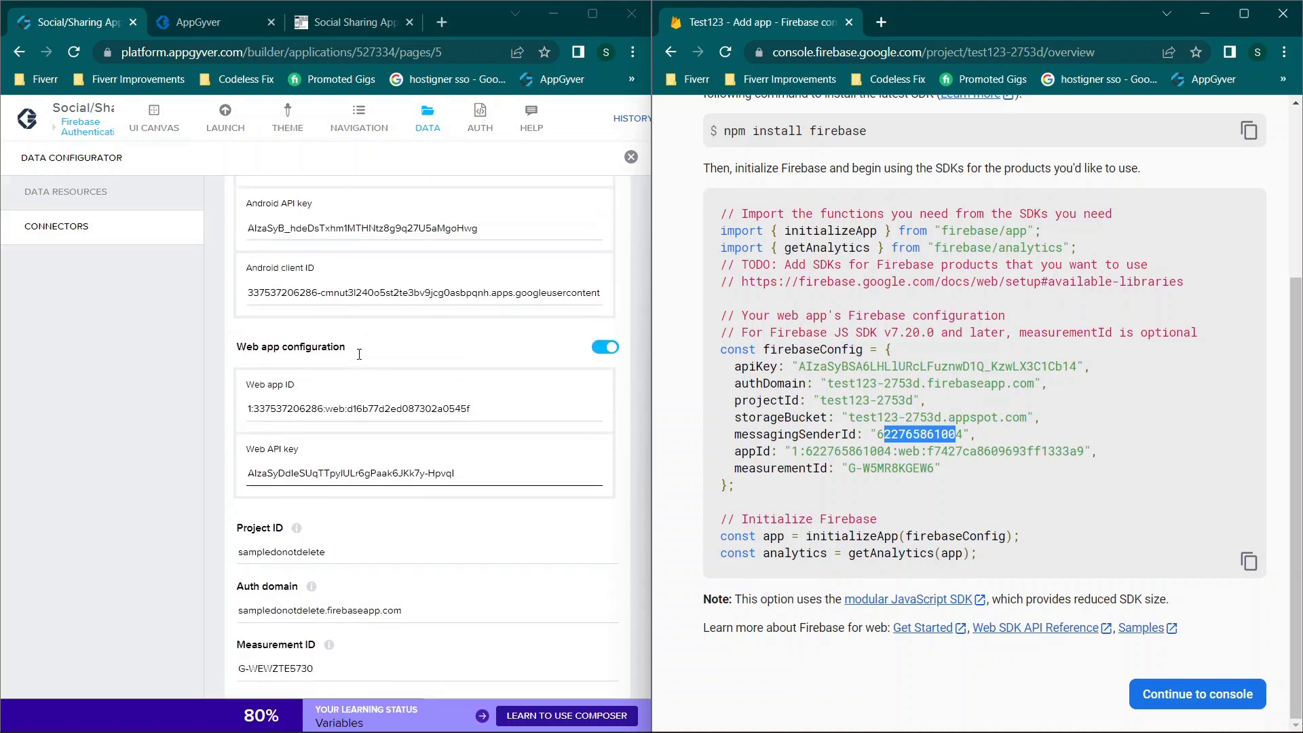
Step: Maximize AppGyver and close the Data Configurator to return to the login page
click(601, 15)
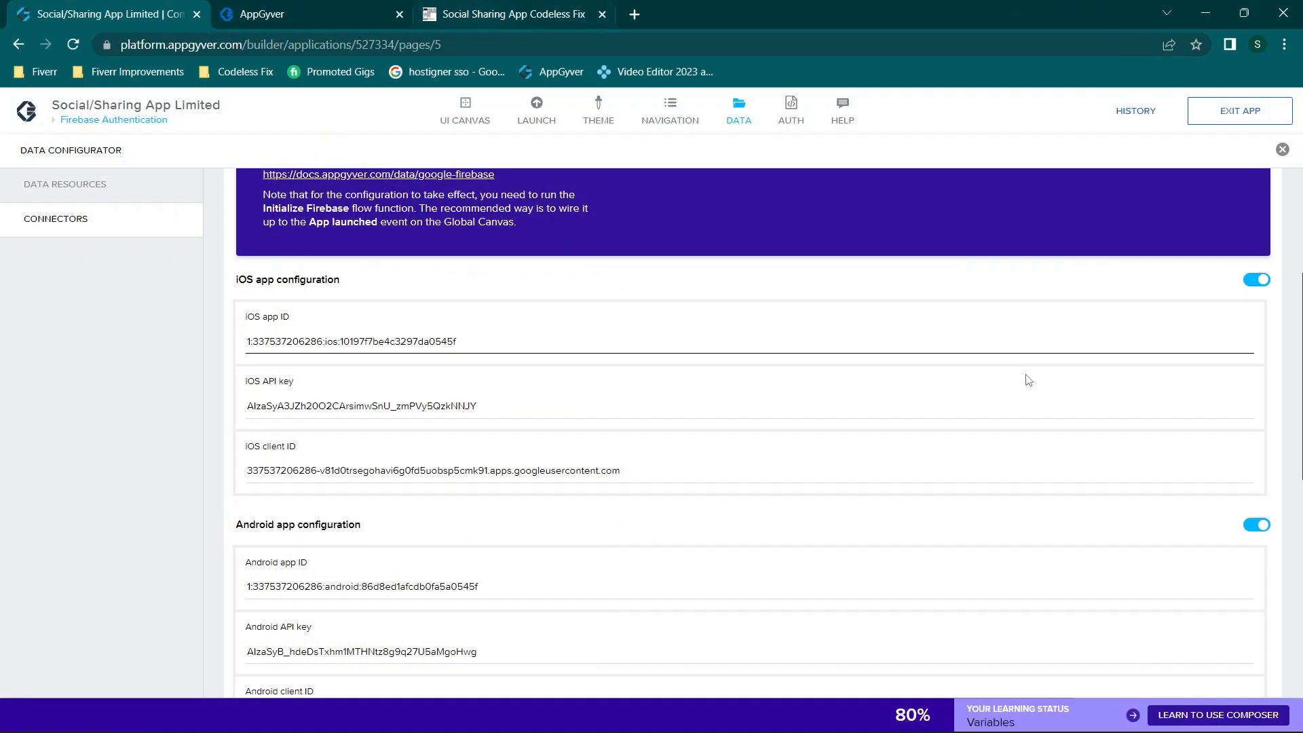
scroll(984, 407, up, 3)
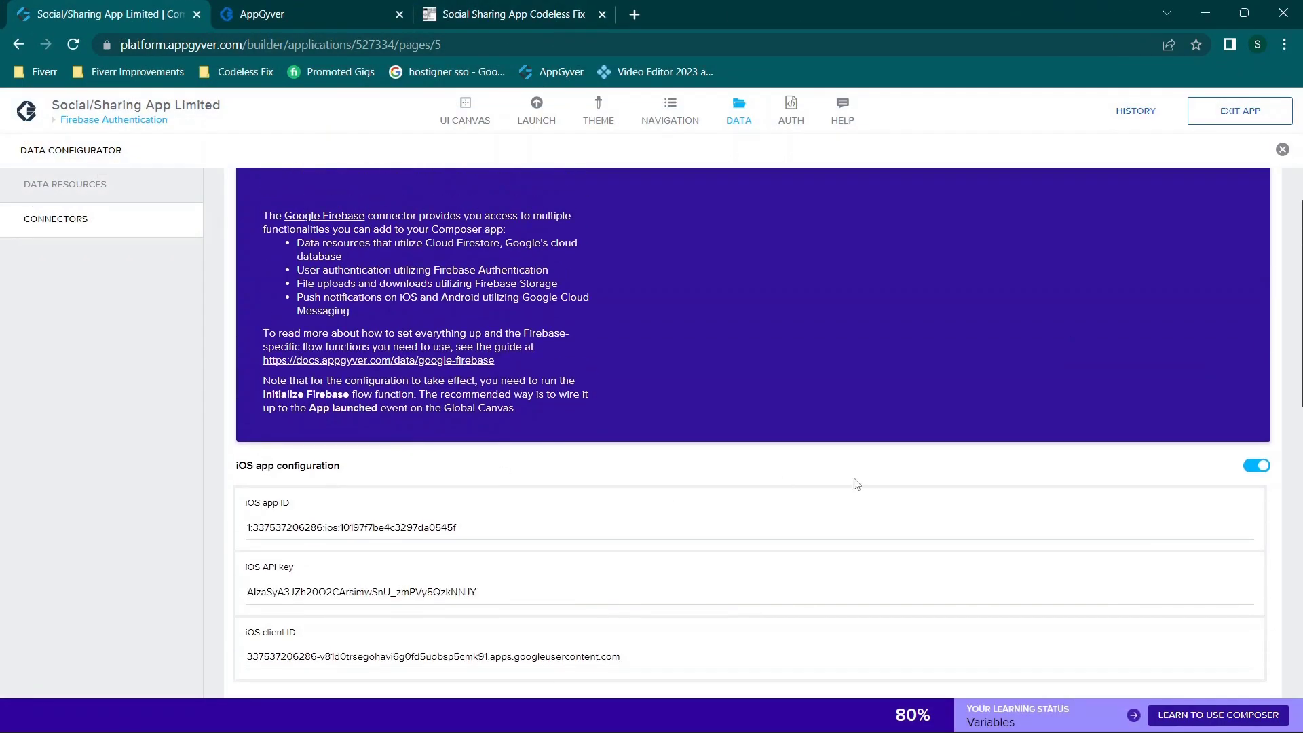
scroll(876, 484, down, 3)
scroll(879, 483, down, 2)
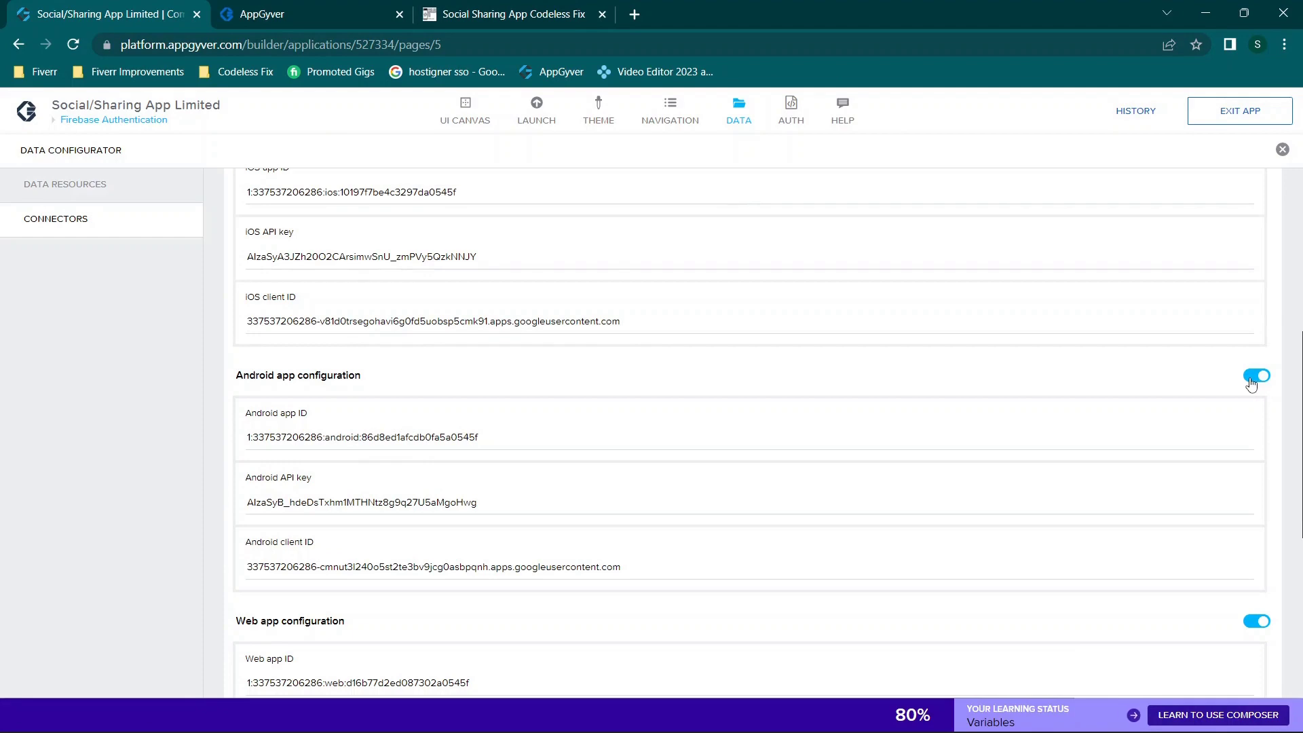
scroll(1069, 433, down, 3)
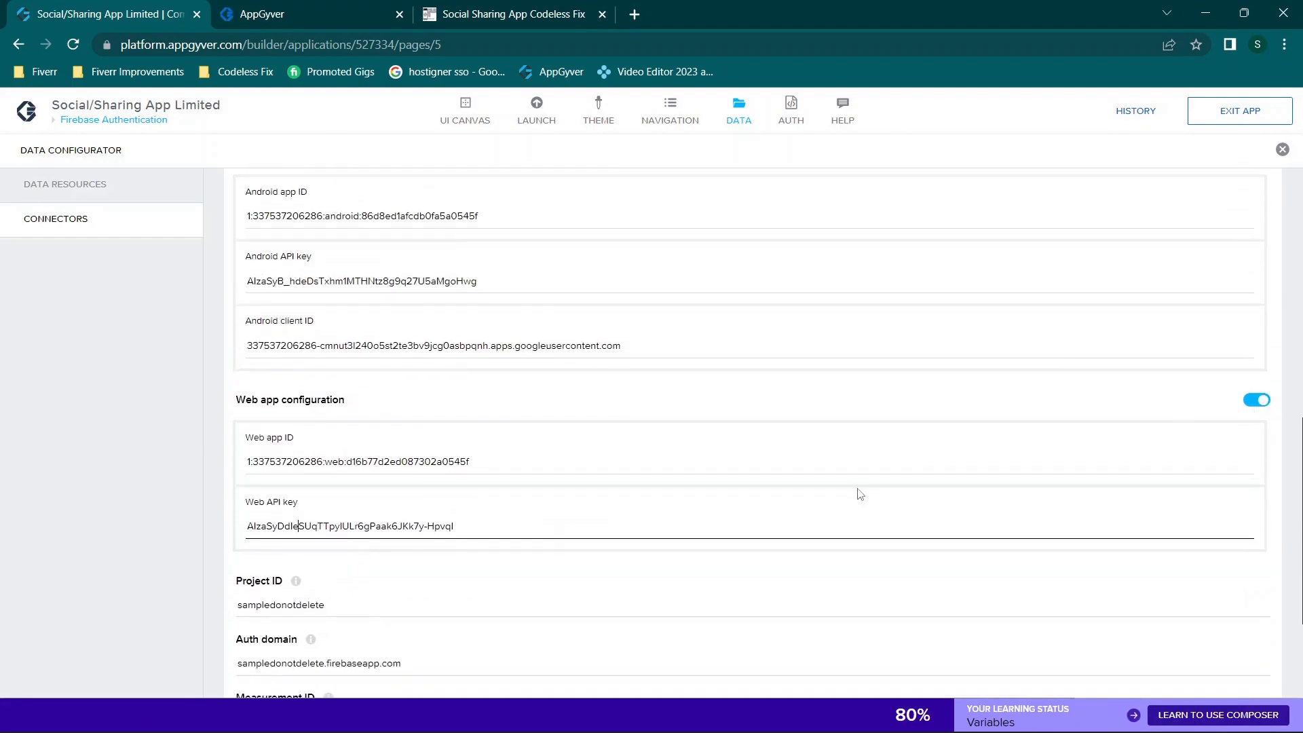
scroll(859, 494, down, 3)
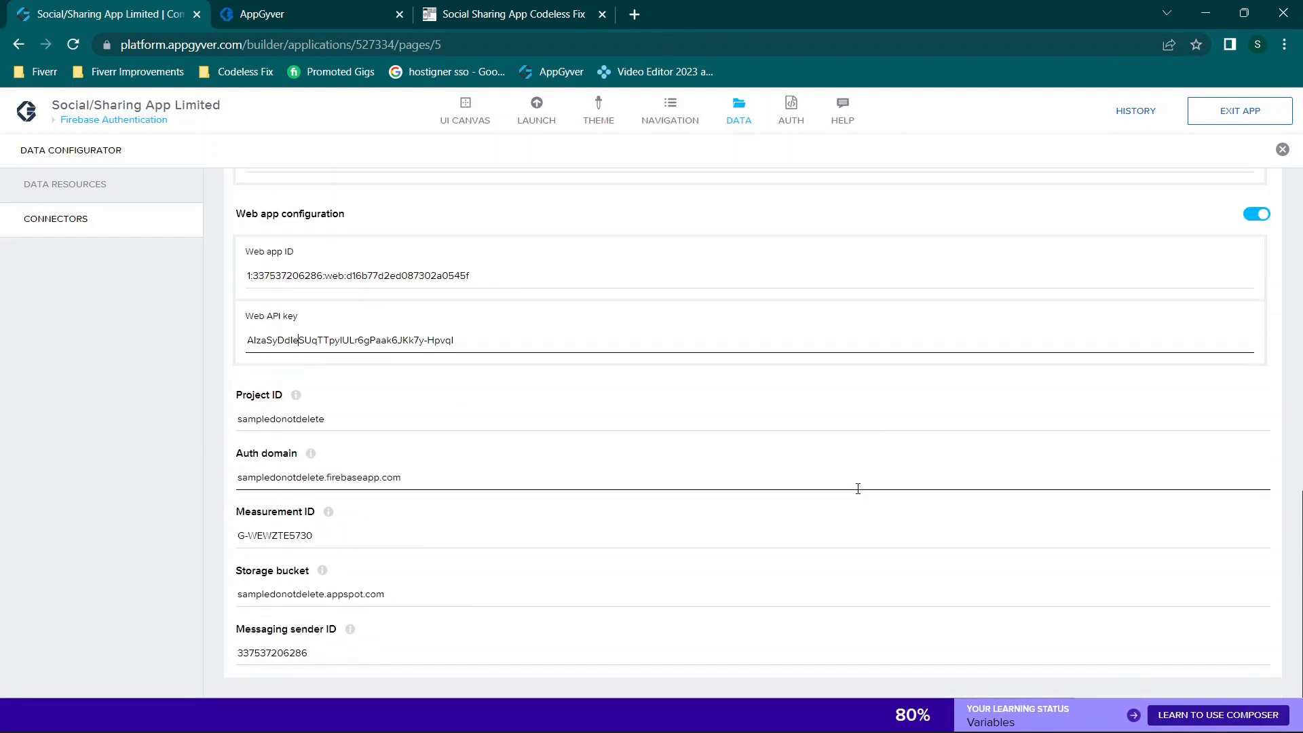
scroll(539, 413, up, 15)
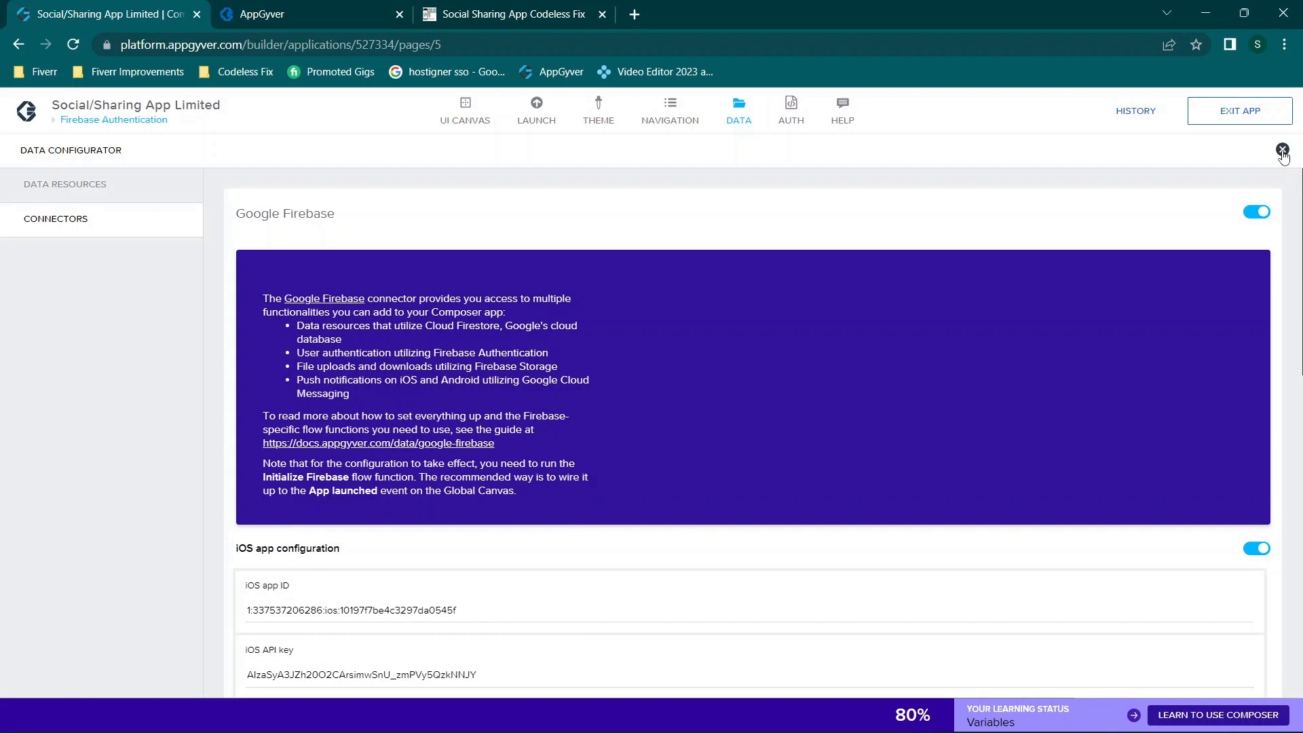
click(1282, 150)
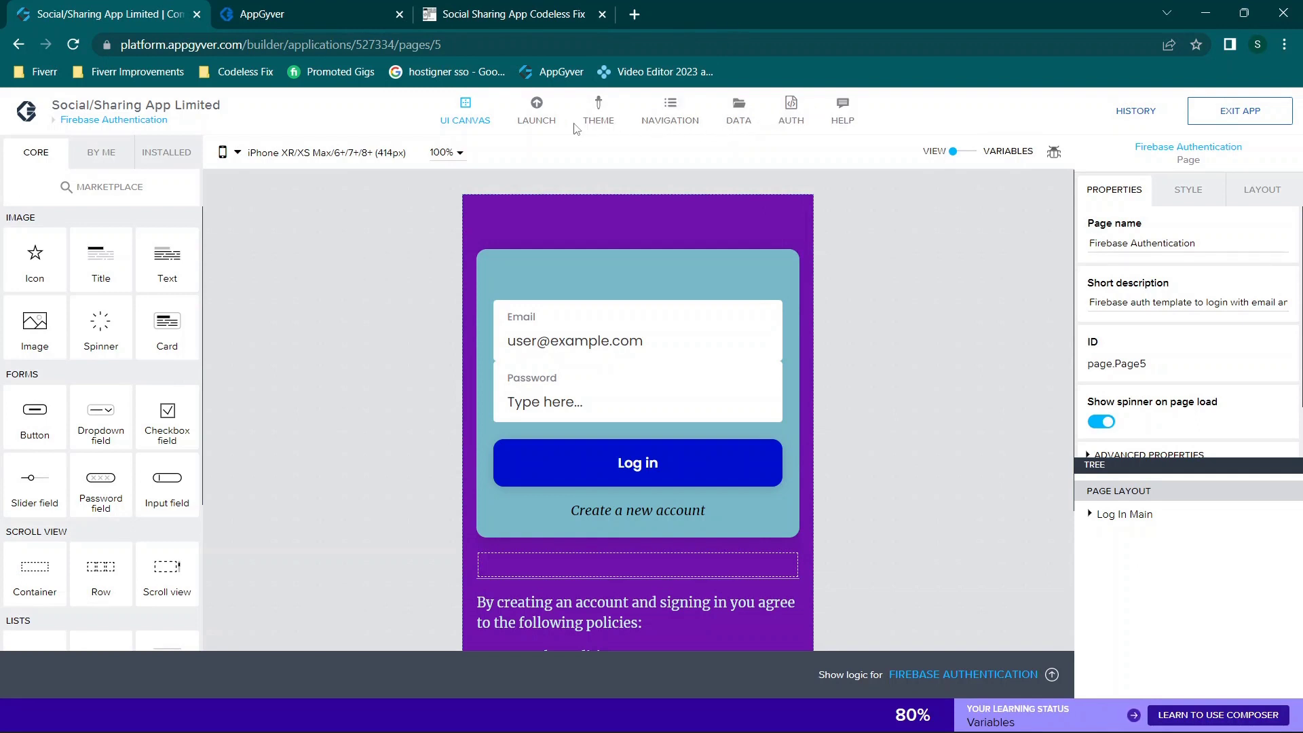
Step: Switch to the app variables view and inspect the existing apiKey variable
click(745, 126)
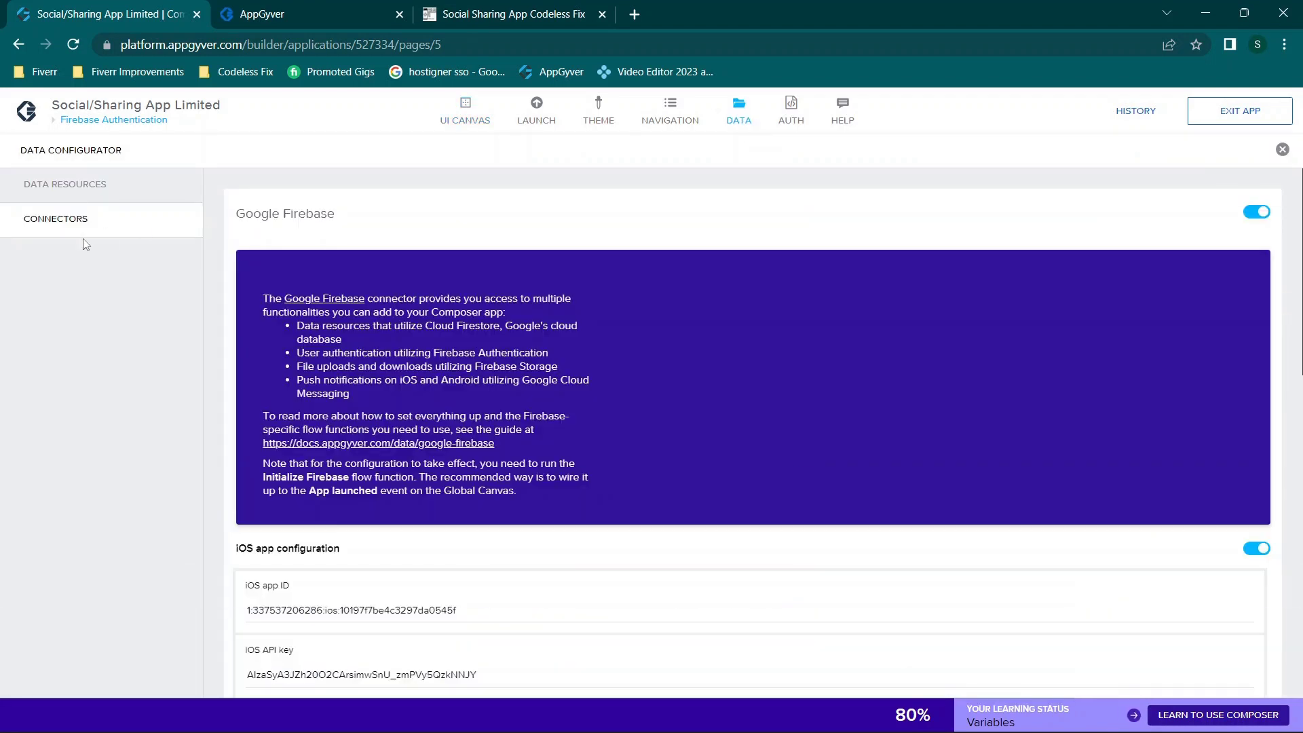
click(744, 122)
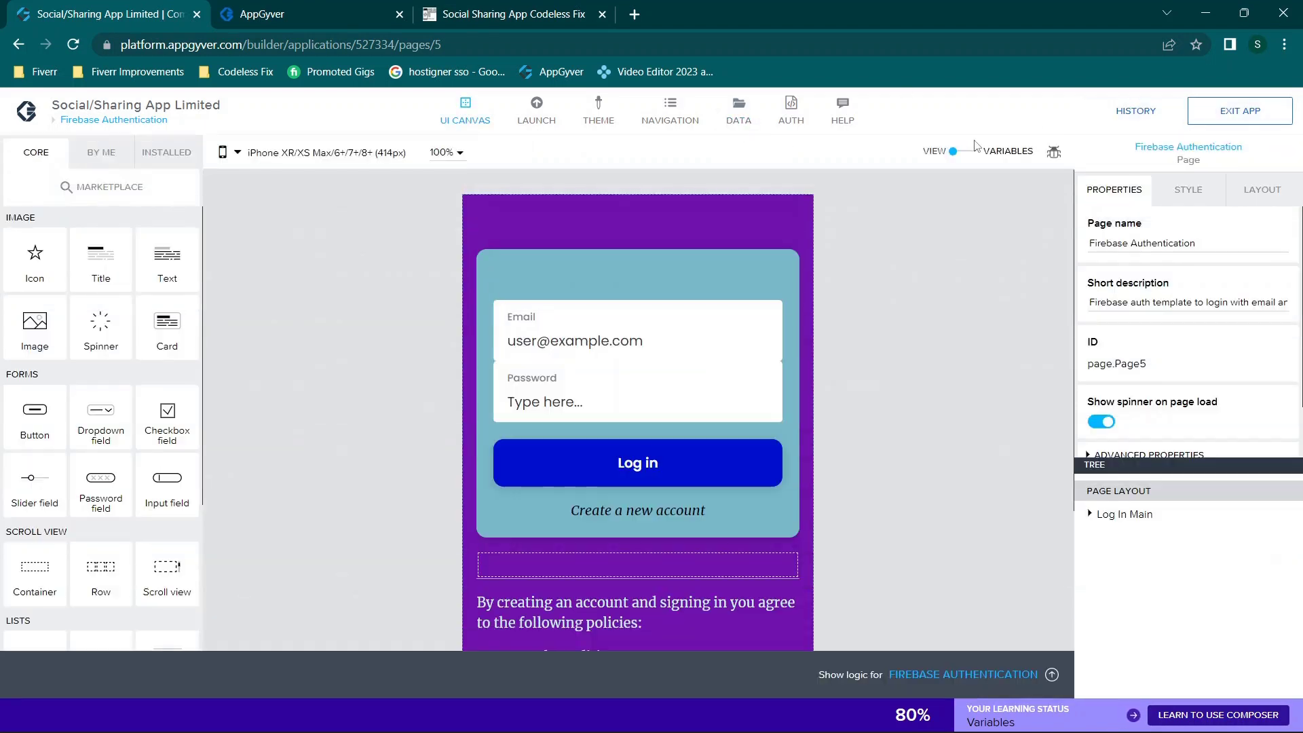
click(971, 152)
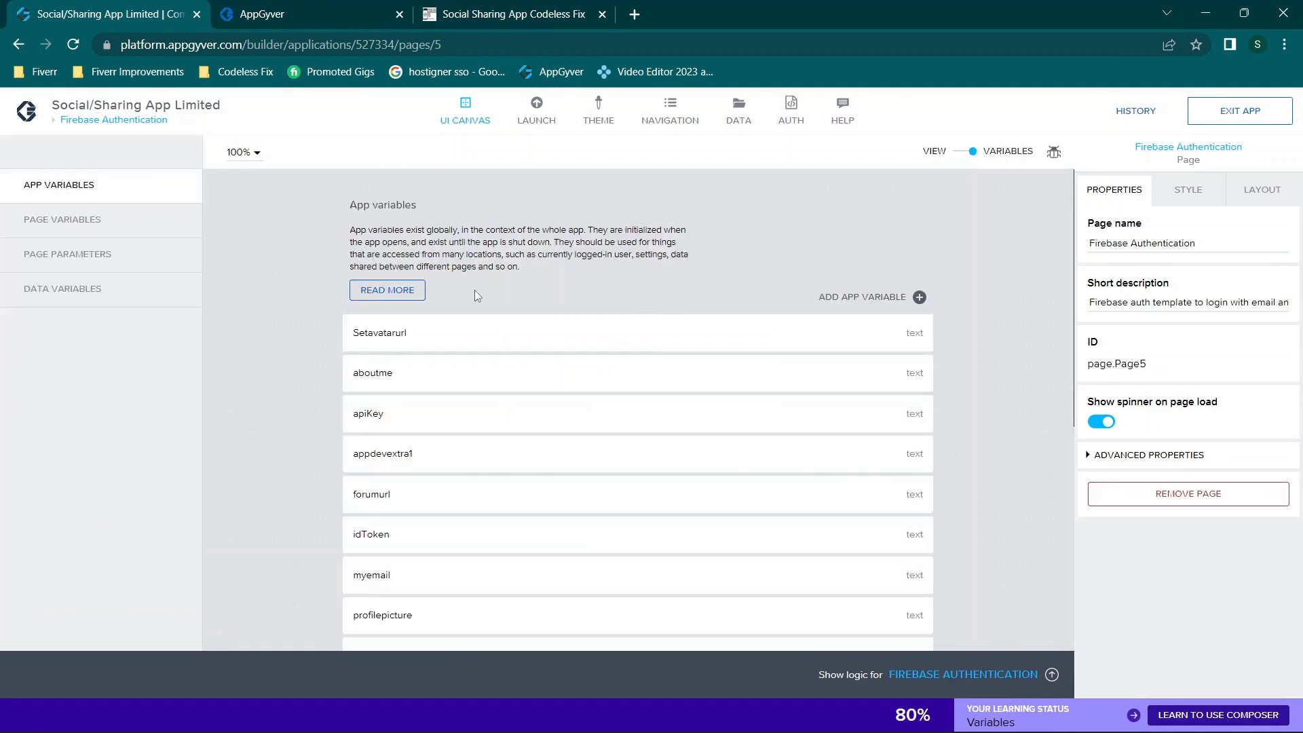
scroll(475, 292, down, 3)
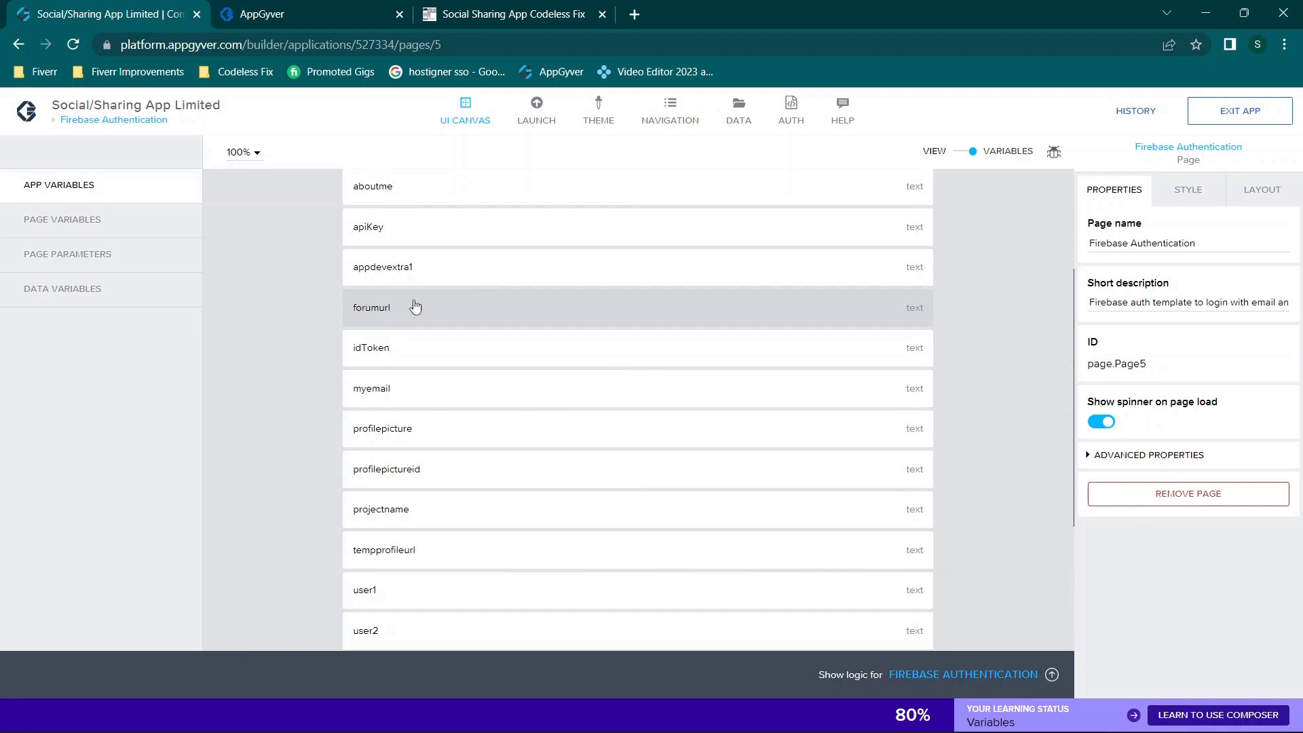
scroll(414, 307, up, 3)
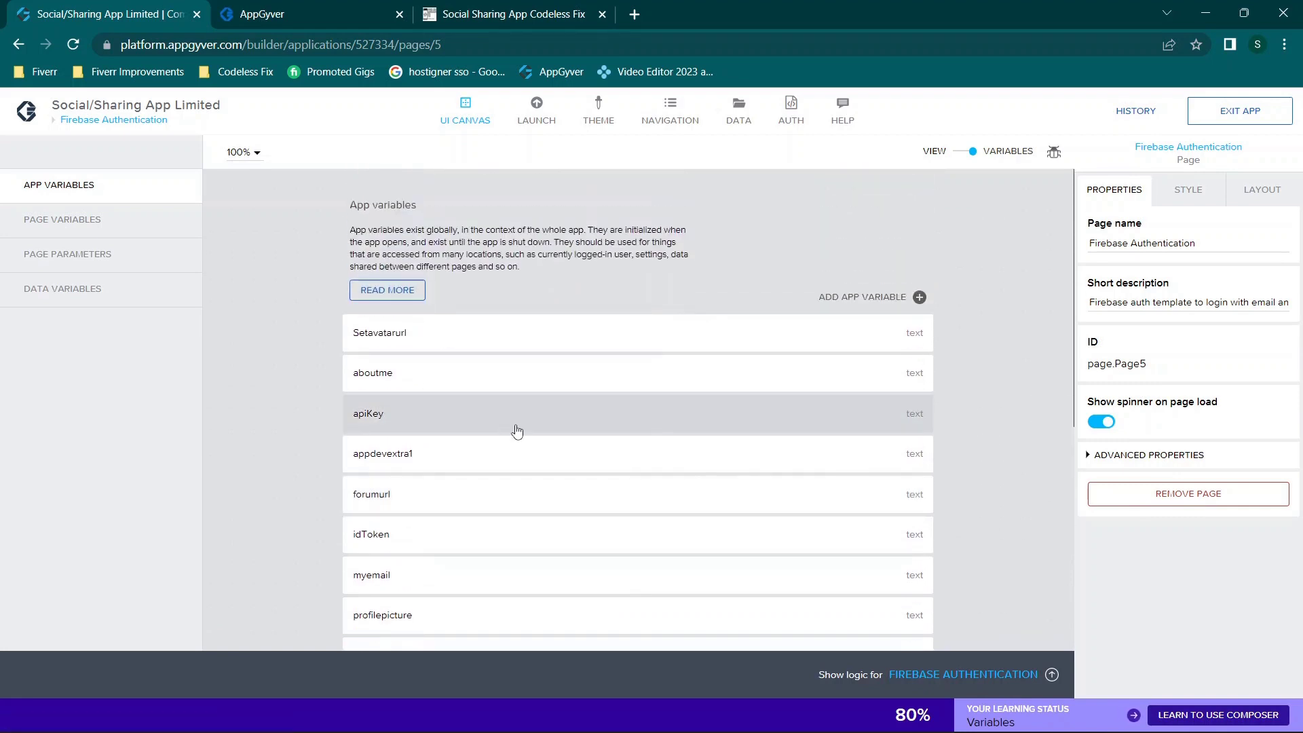
click(517, 431)
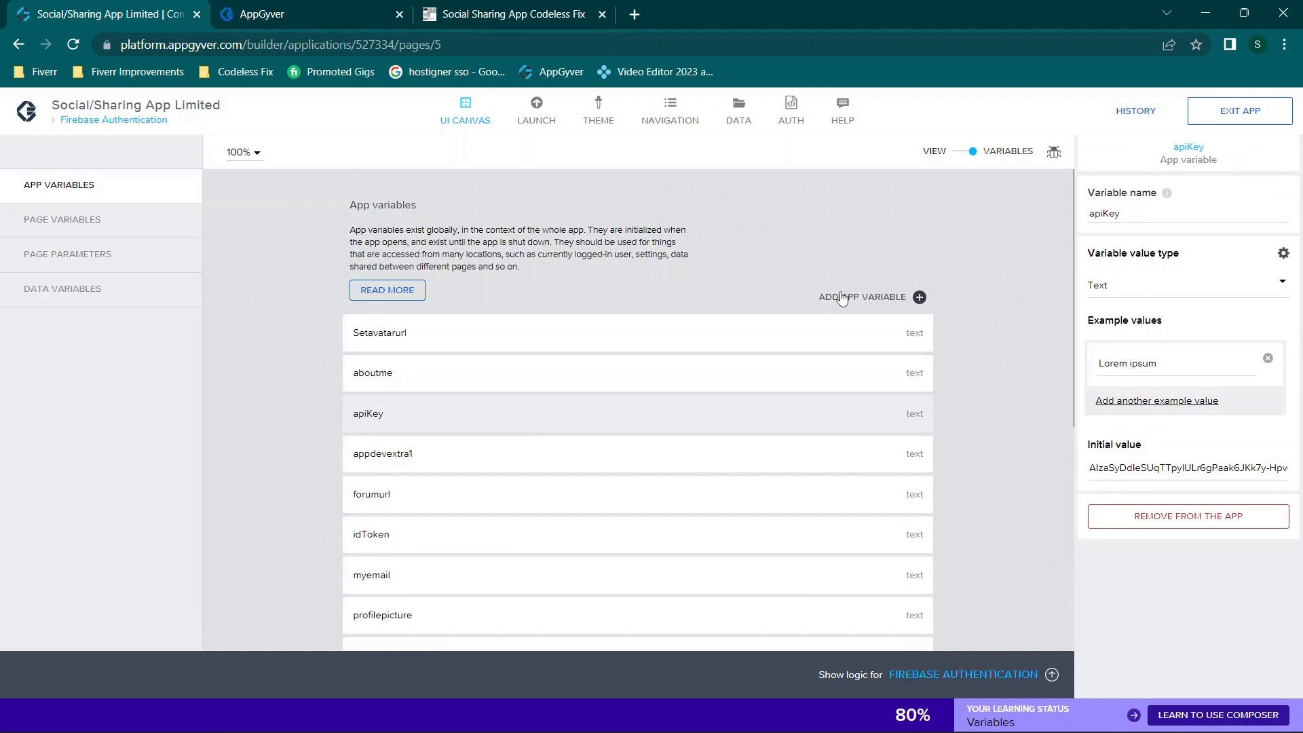
Step: Add an app variable named apiKey with the Firebase web apiKey as its initial value
click(879, 299)
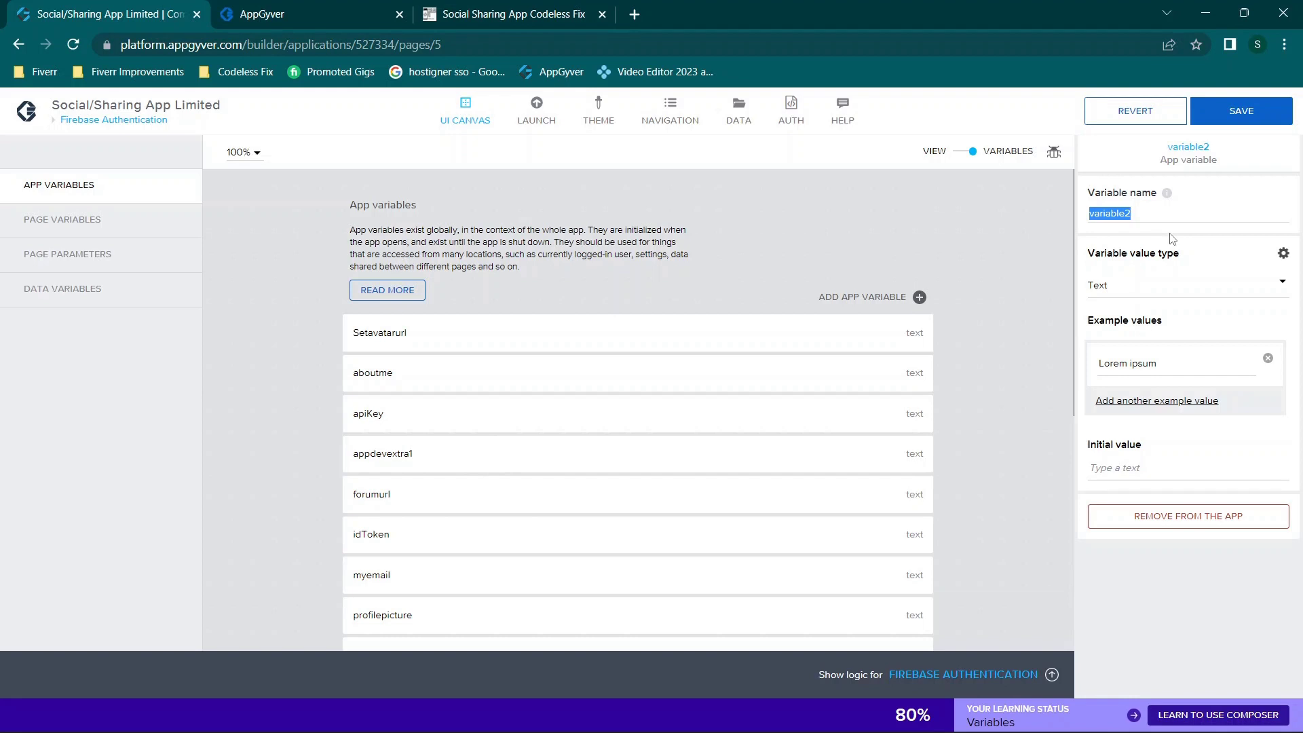
text(apiKey)
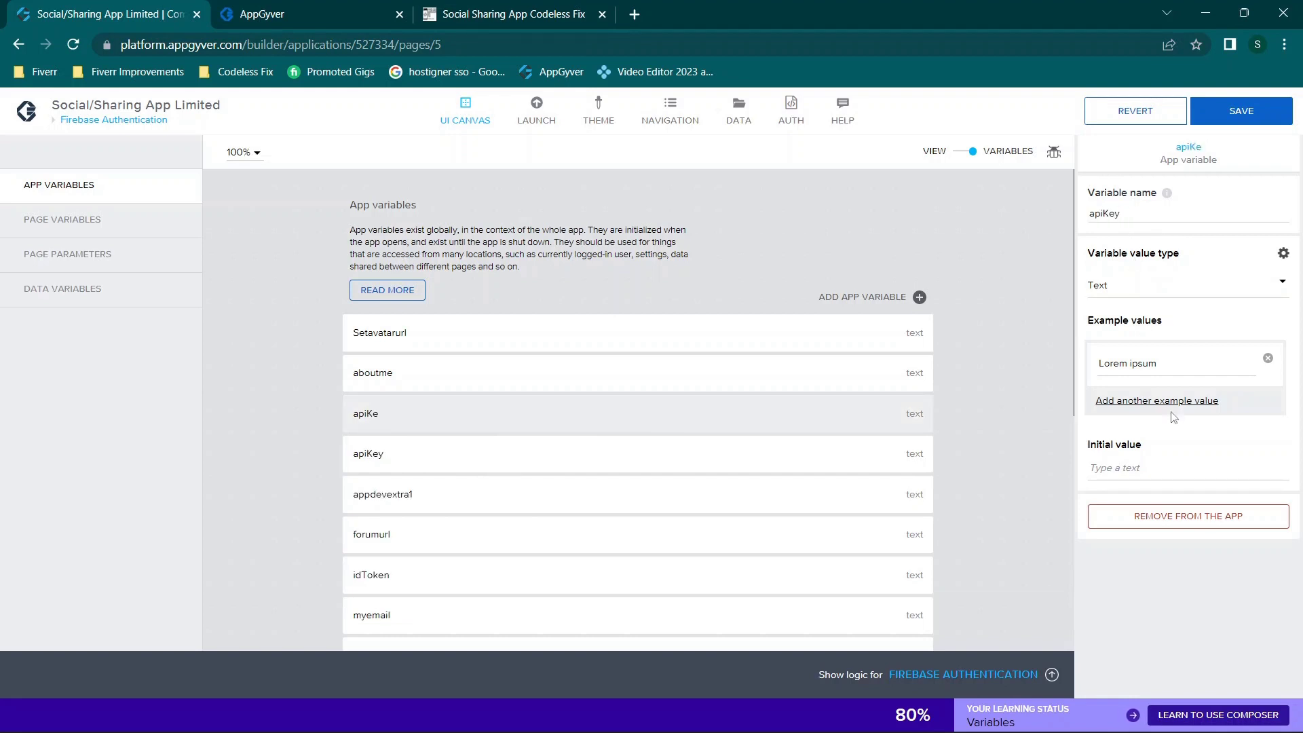
click(1108, 469)
drag(963, 6, 4, 102)
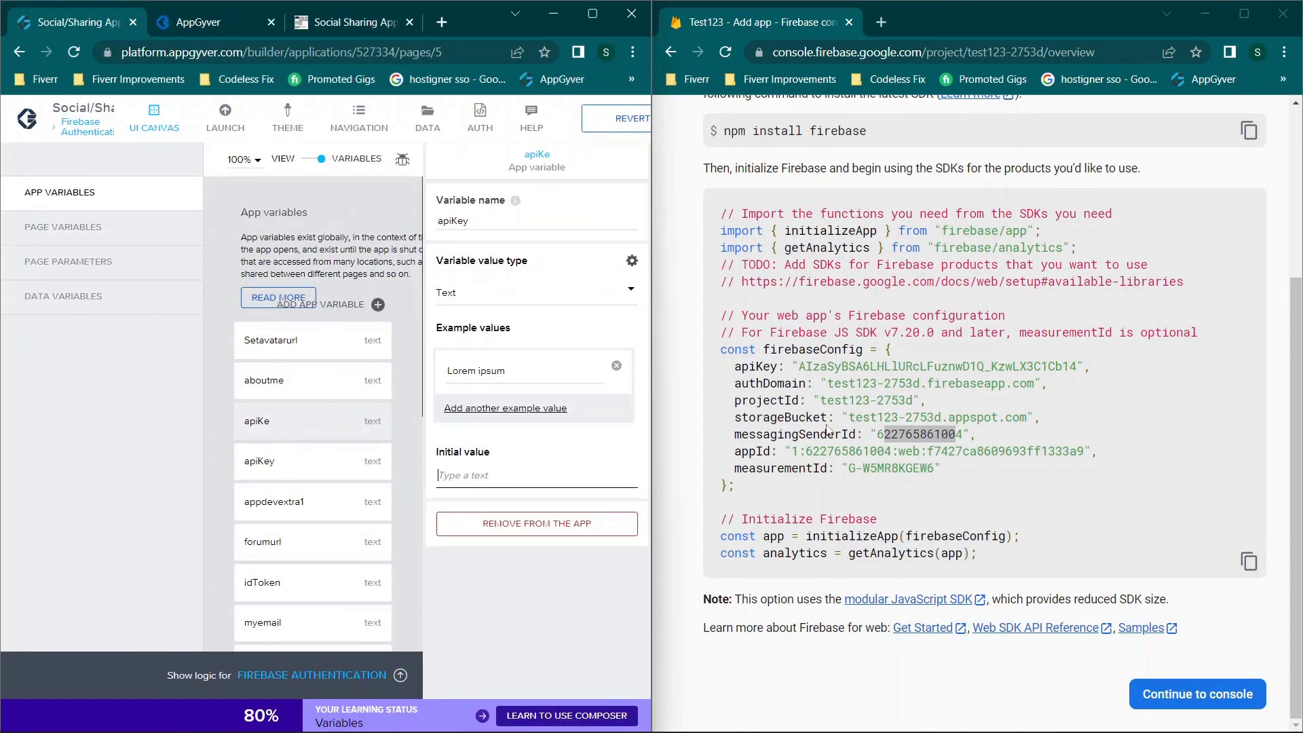
drag(798, 367, 1084, 370)
click(1062, 371)
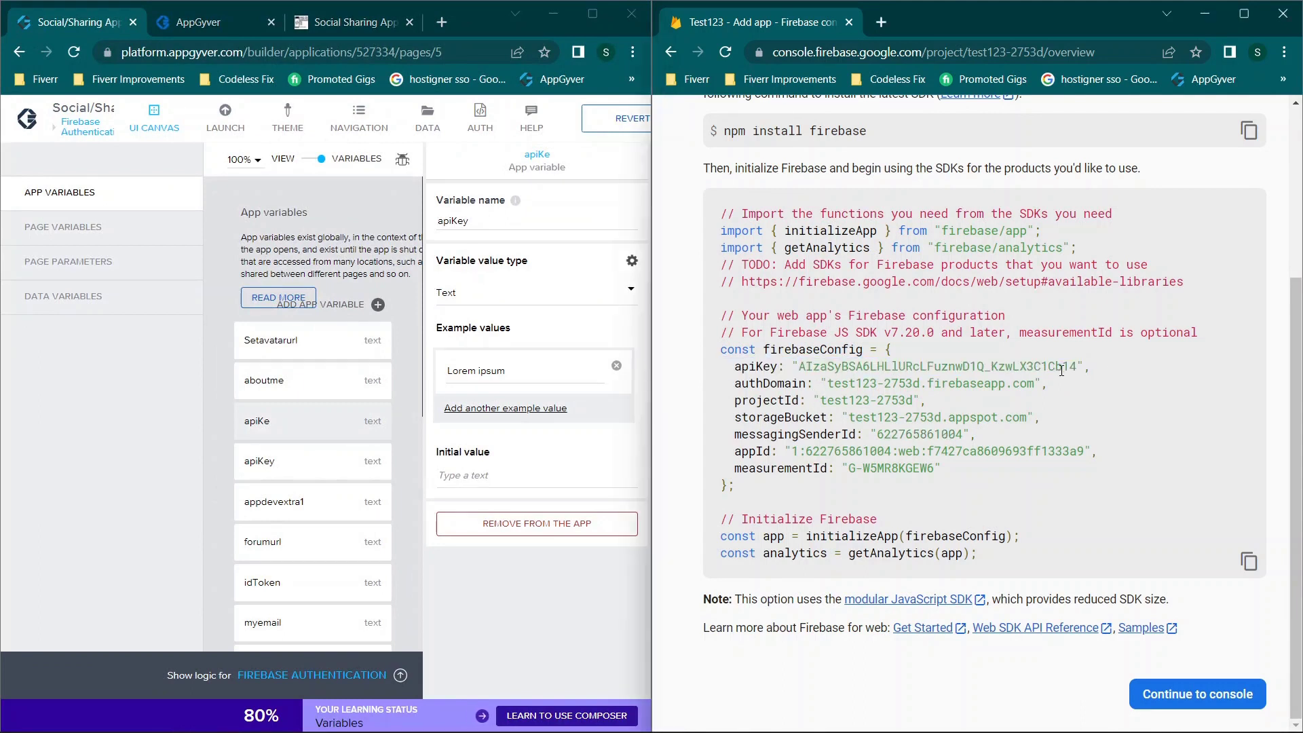
scroll(1051, 367, up, 1)
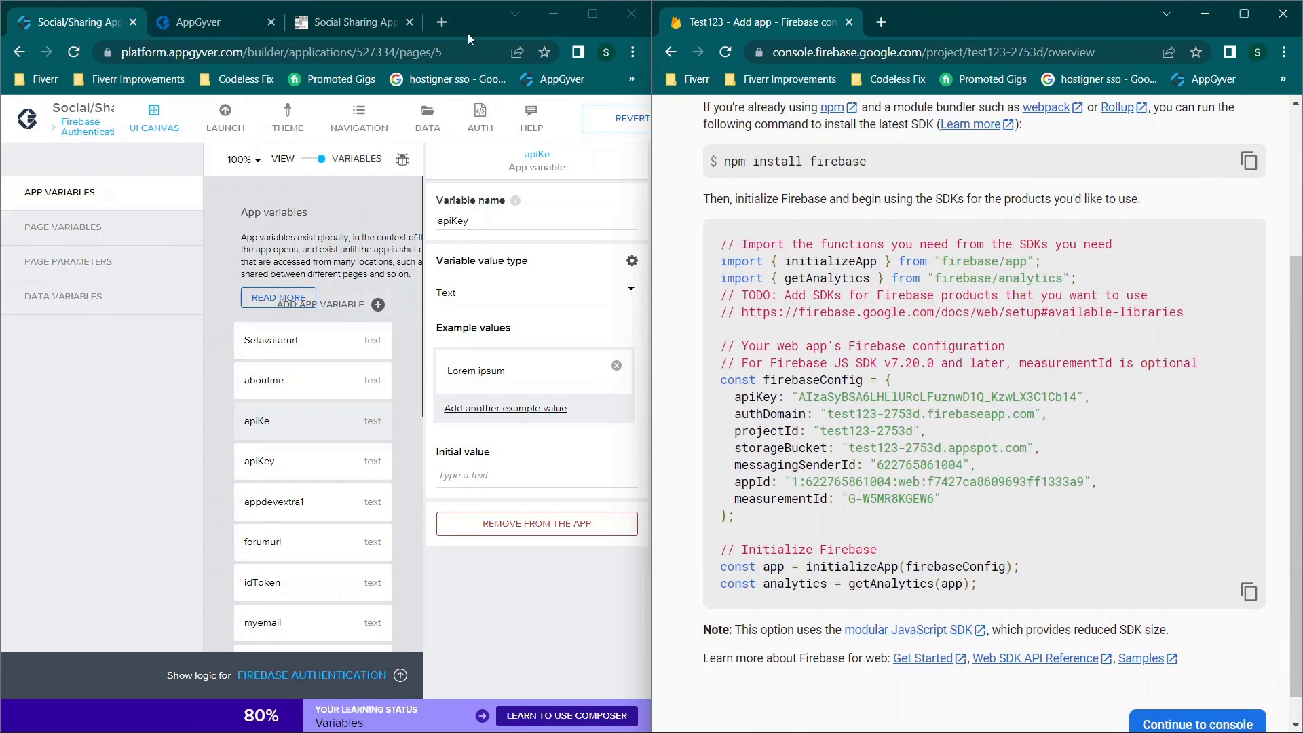
click(592, 13)
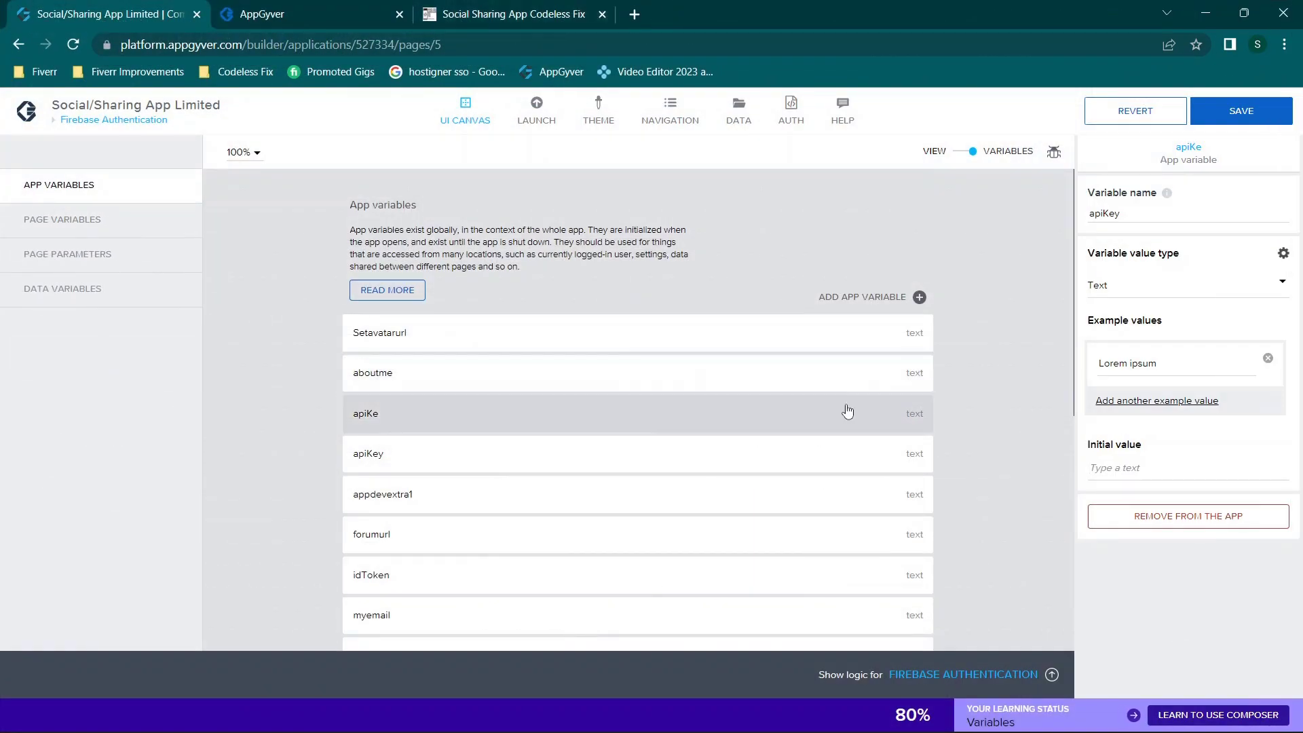
scroll(703, 418, down, 1)
scroll(703, 418, down, 1)
Step: Remove the duplicate apiKe variable and verify apiKey's stored initial value
click(678, 421)
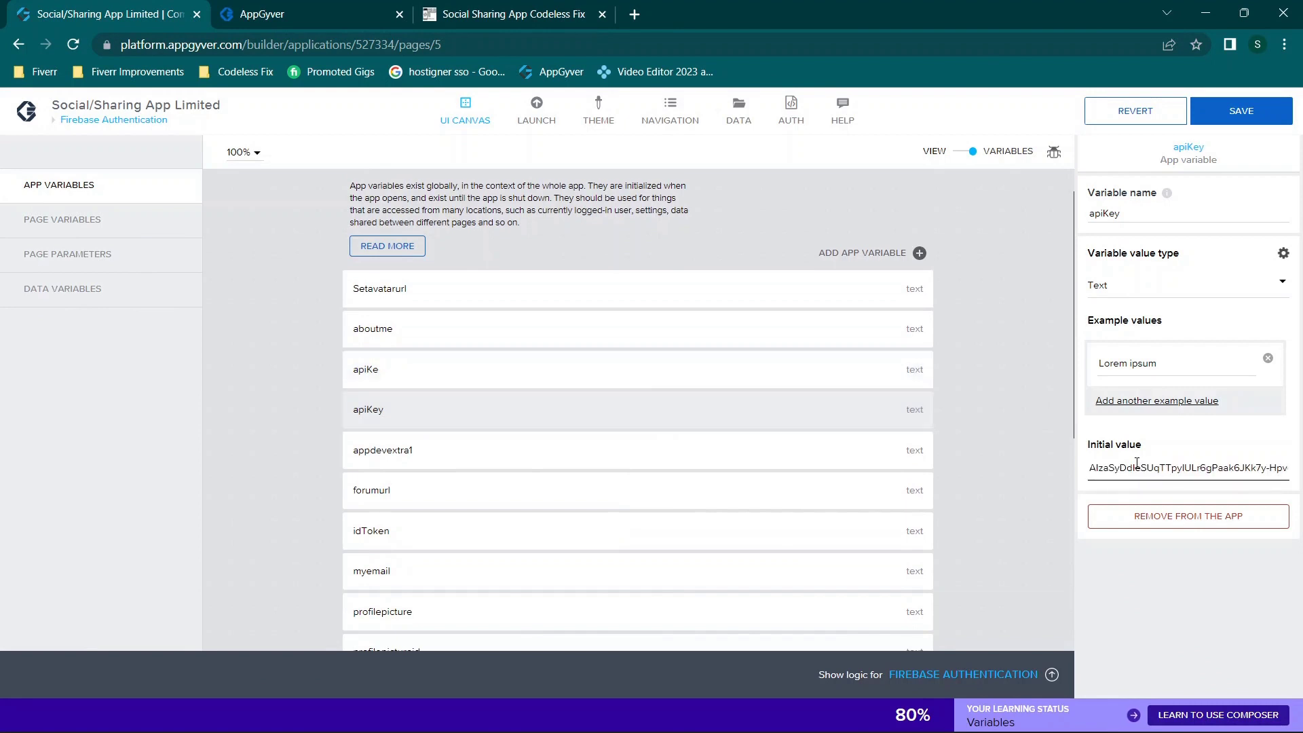
click(652, 369)
click(1164, 517)
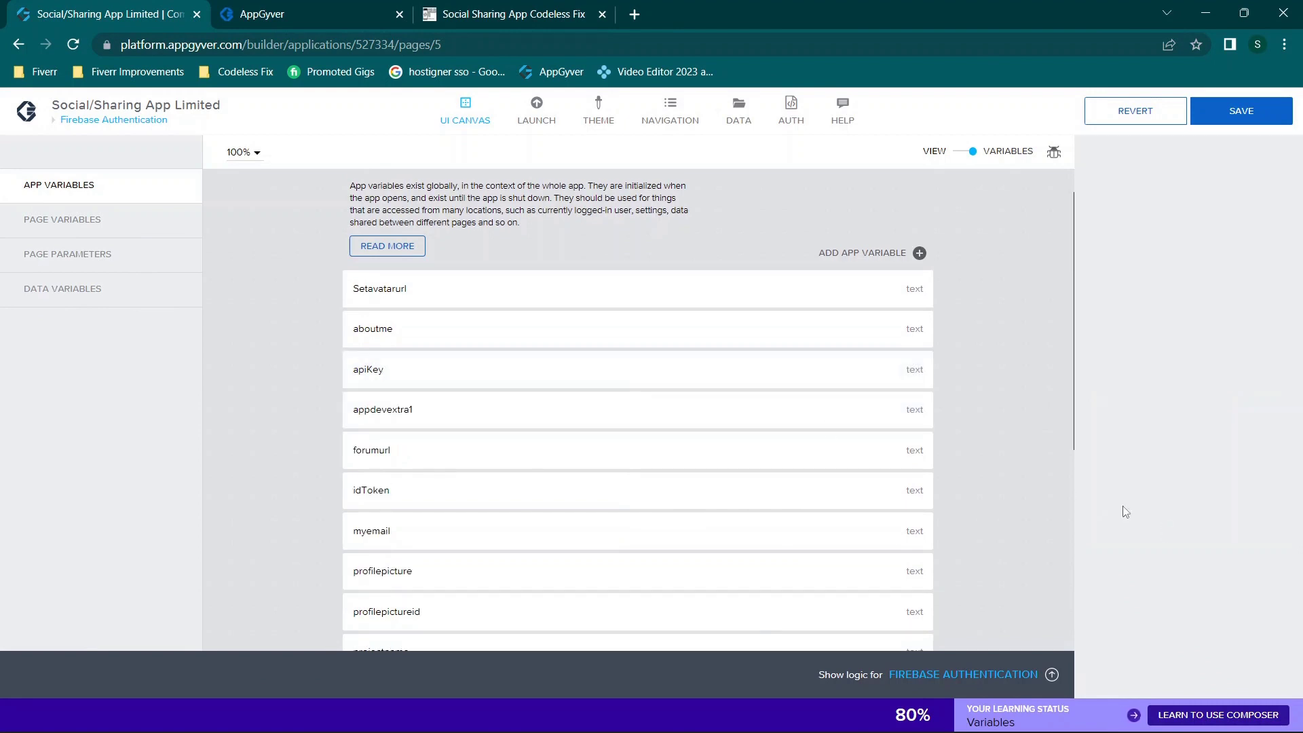
click(744, 379)
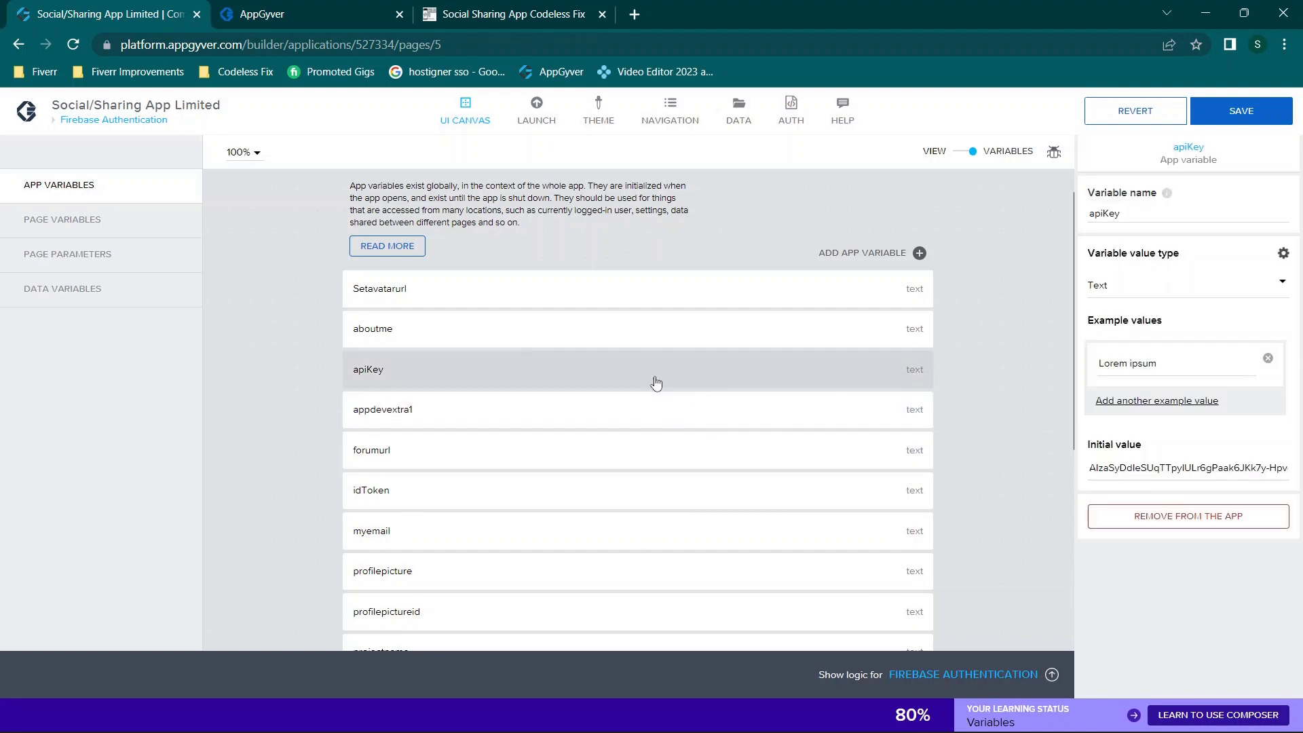
drag(1090, 468, 1297, 480)
click(1279, 470)
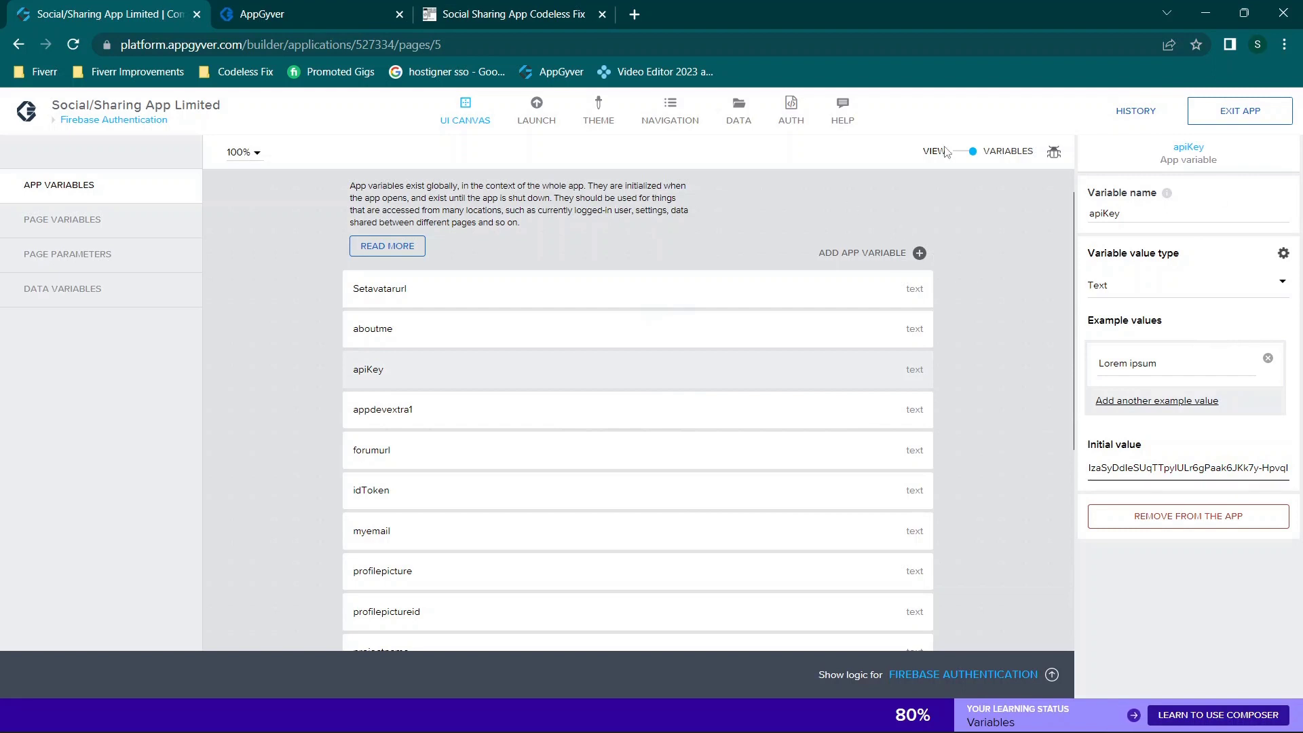
click(969, 155)
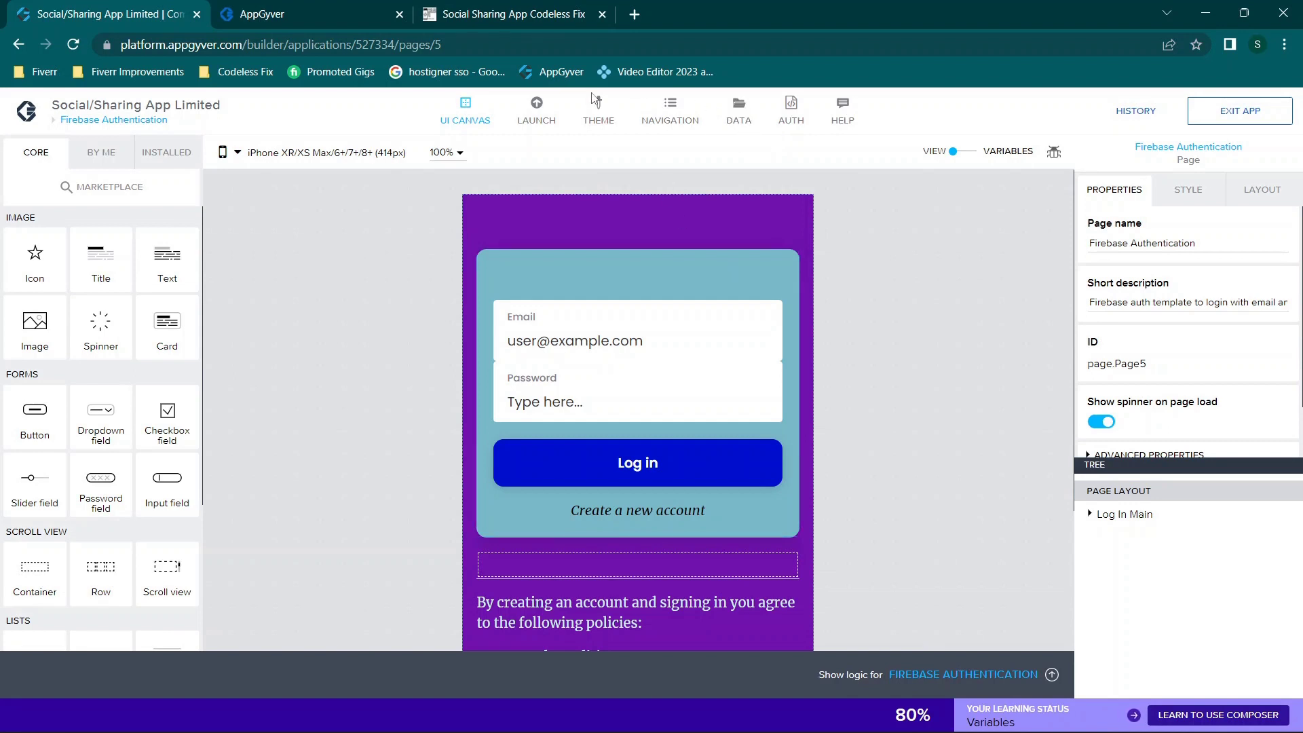
click(103, 122)
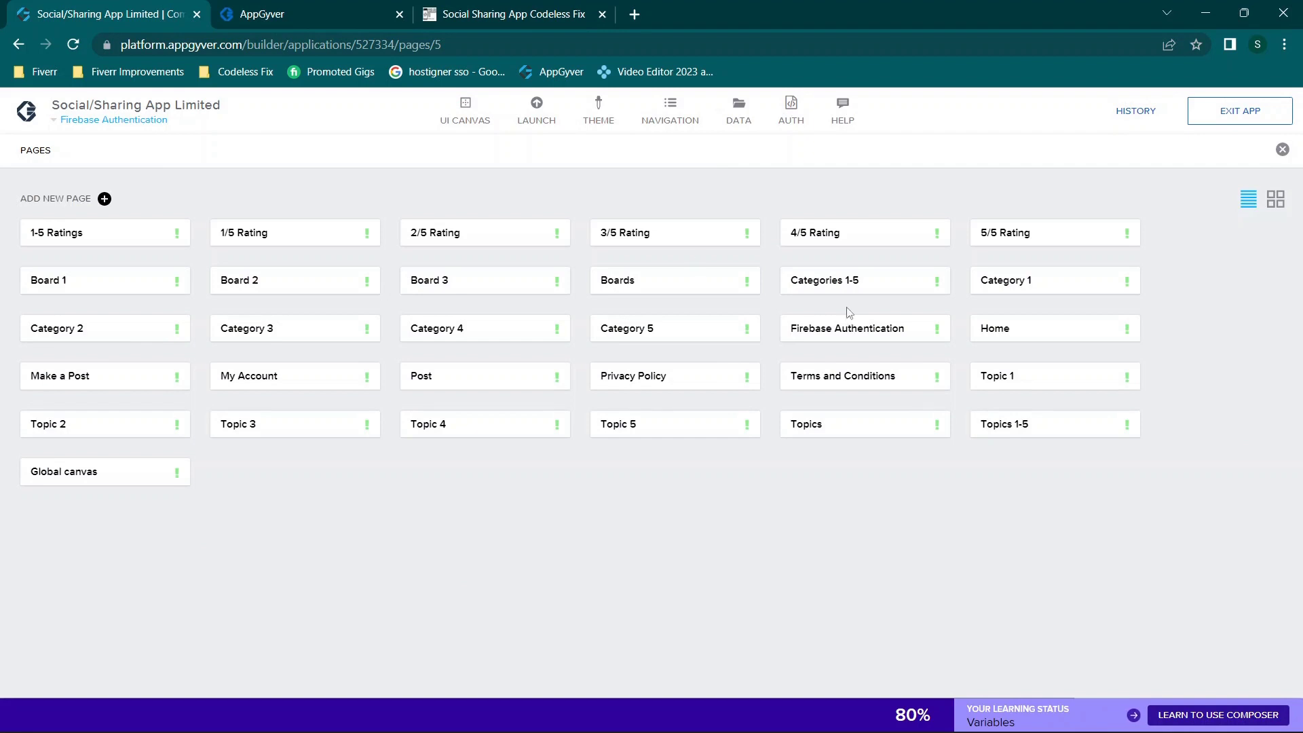
click(887, 333)
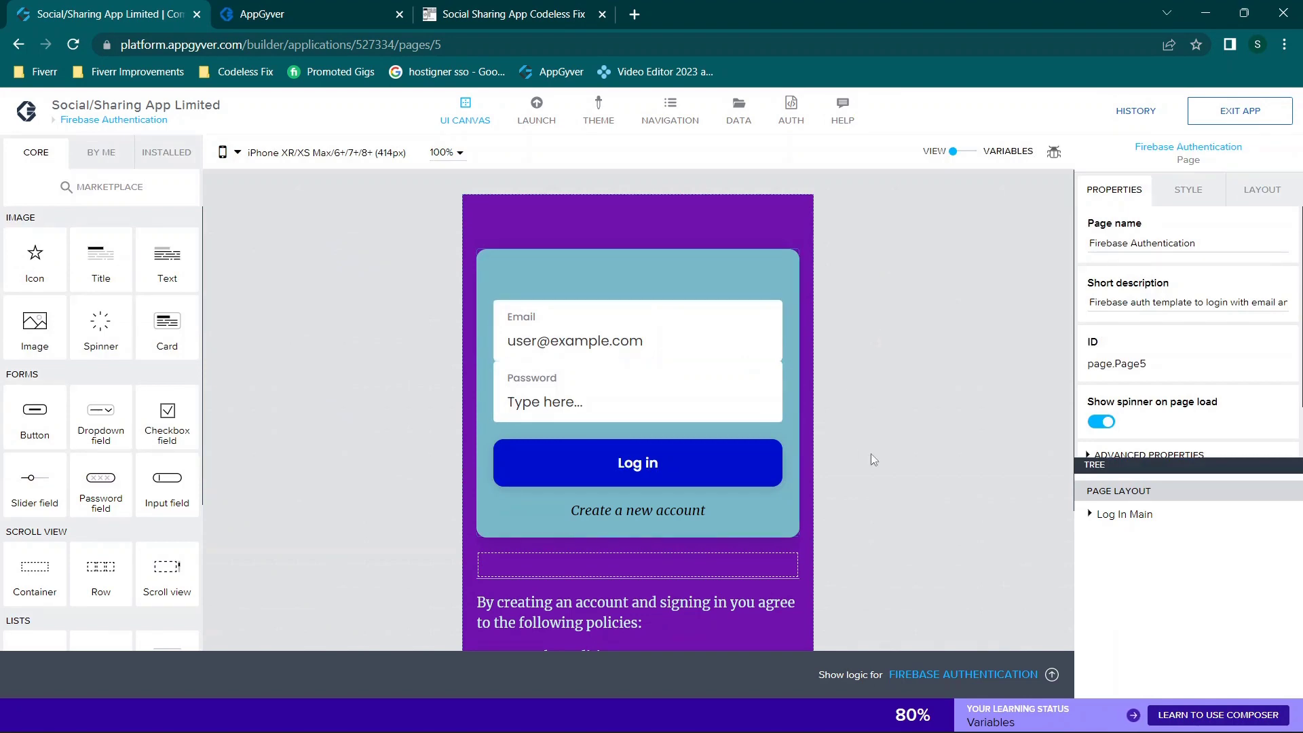
scroll(870, 454, down, 3)
scroll(870, 453, up, 3)
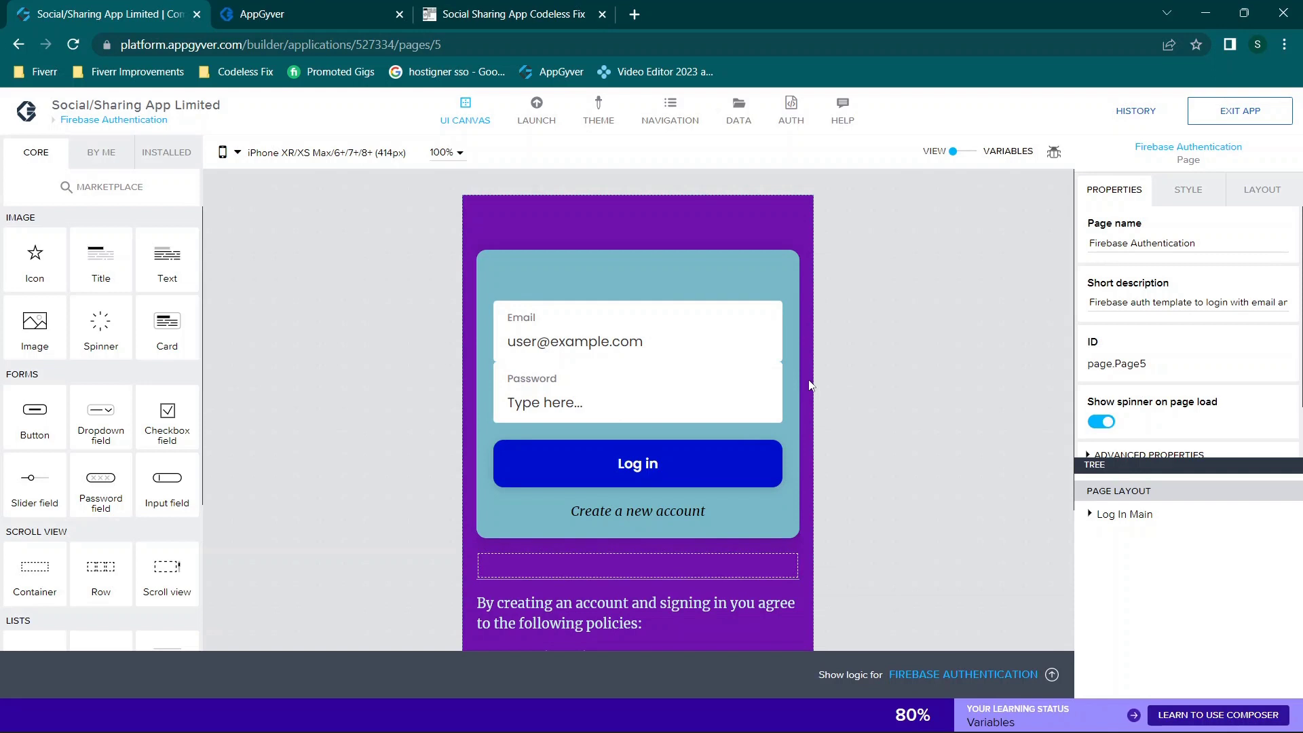
scroll(809, 385, down, 3)
scroll(809, 385, up, 3)
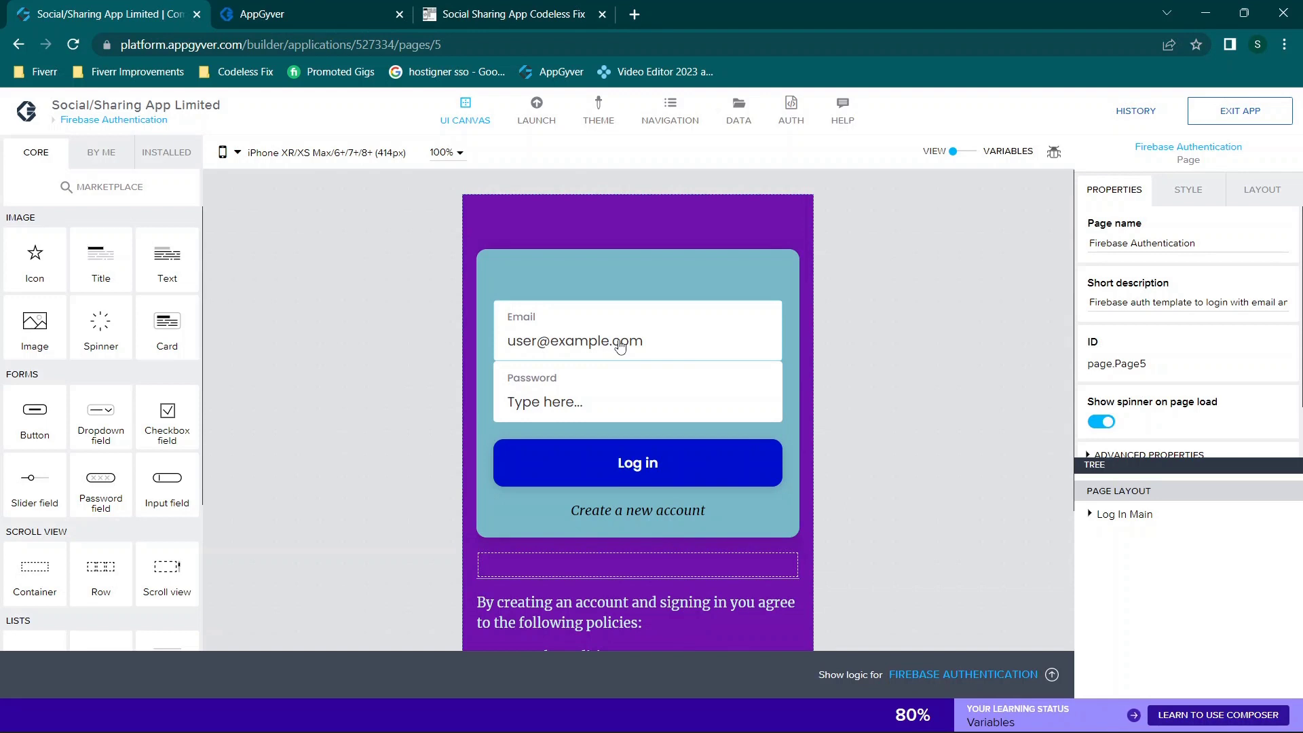
click(620, 346)
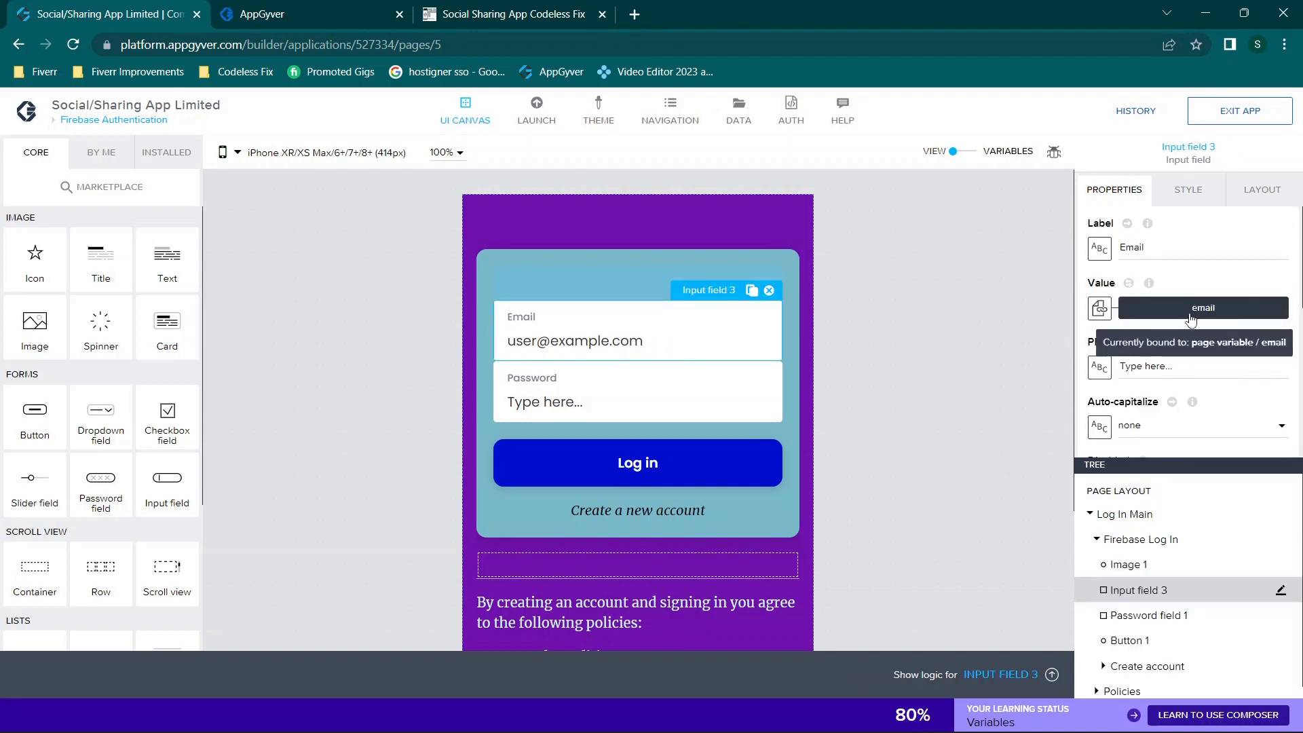
click(1166, 312)
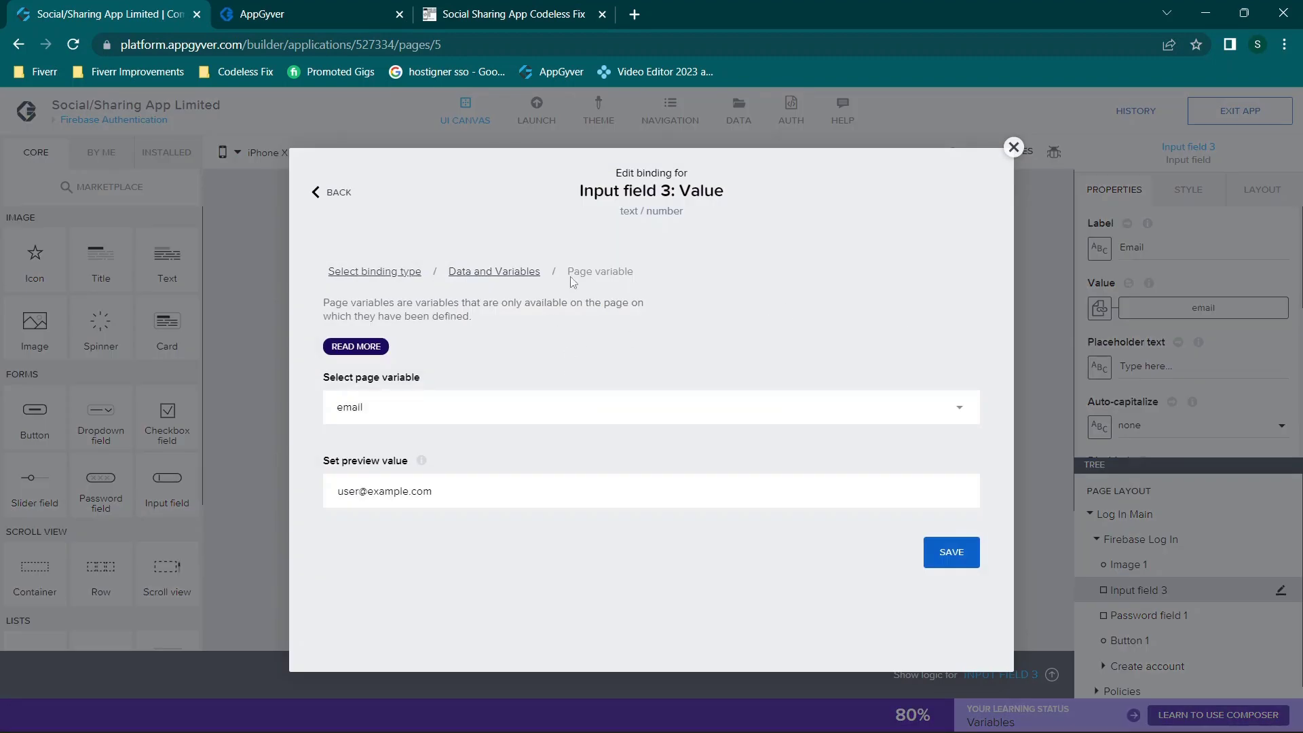
click(1013, 148)
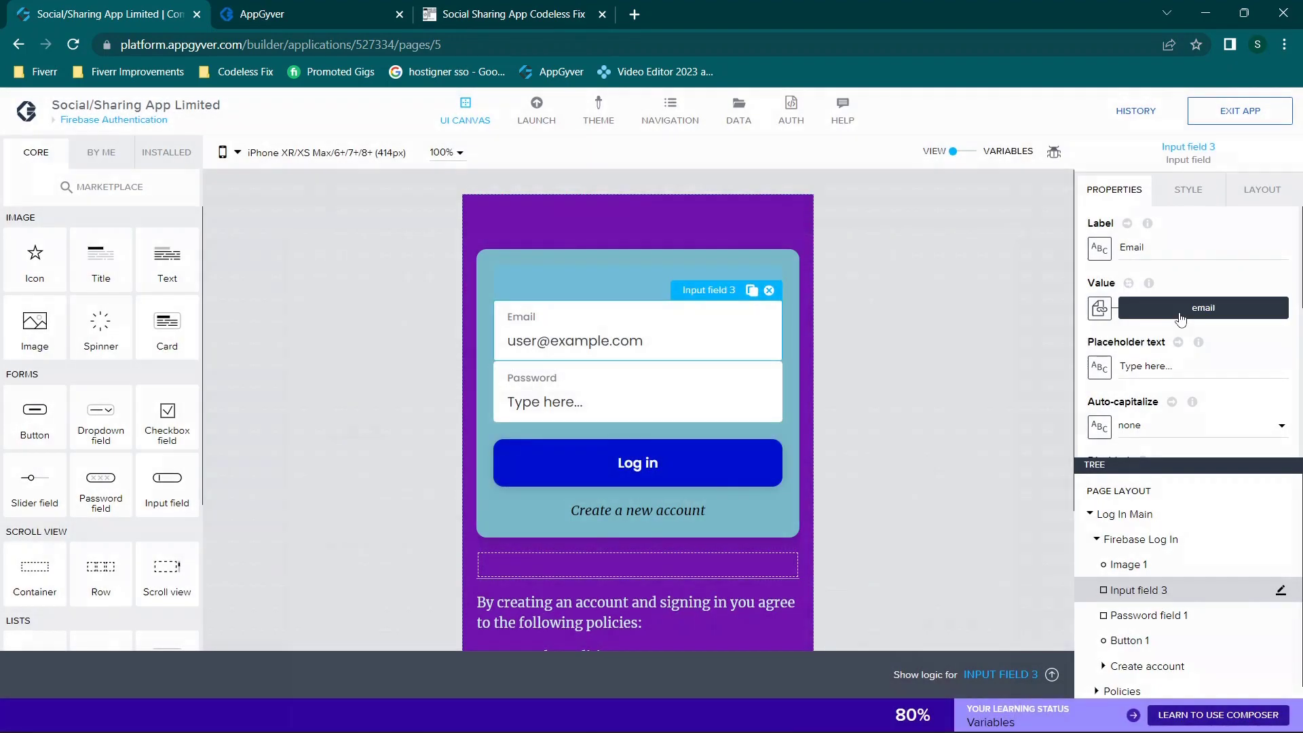
click(612, 403)
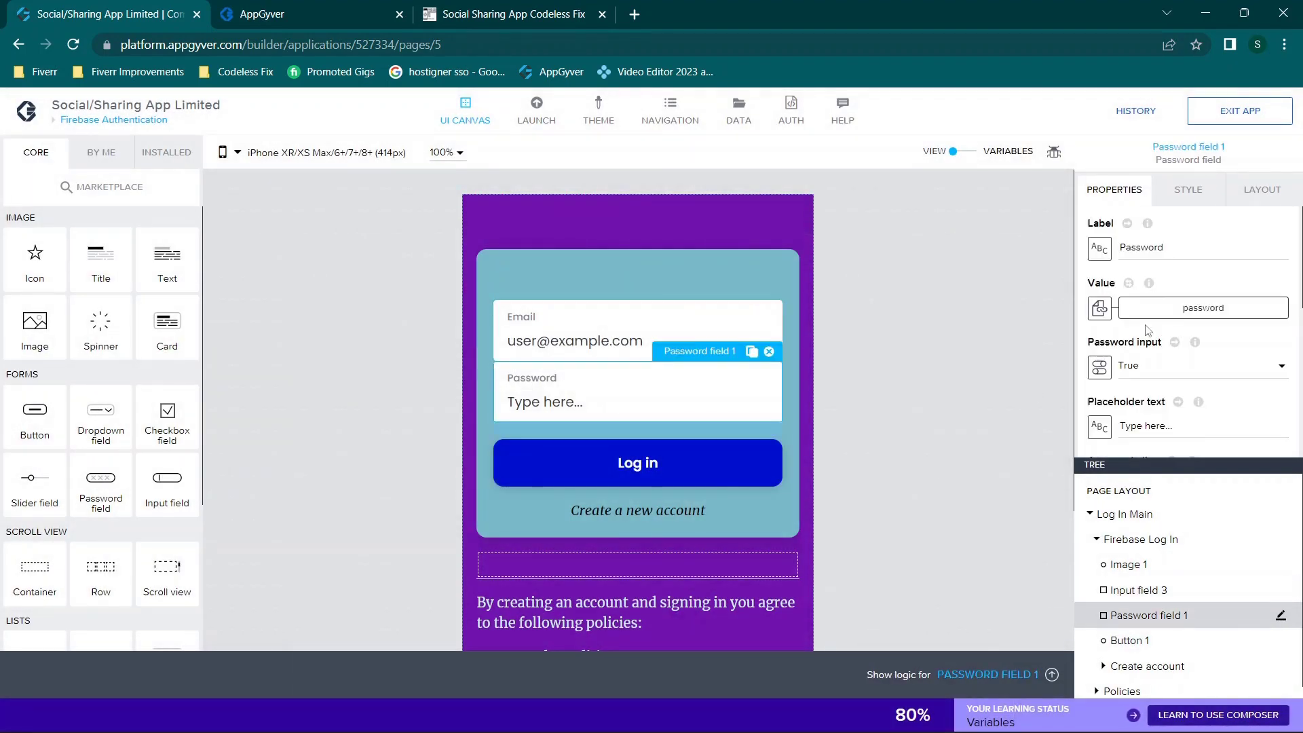
click(1167, 307)
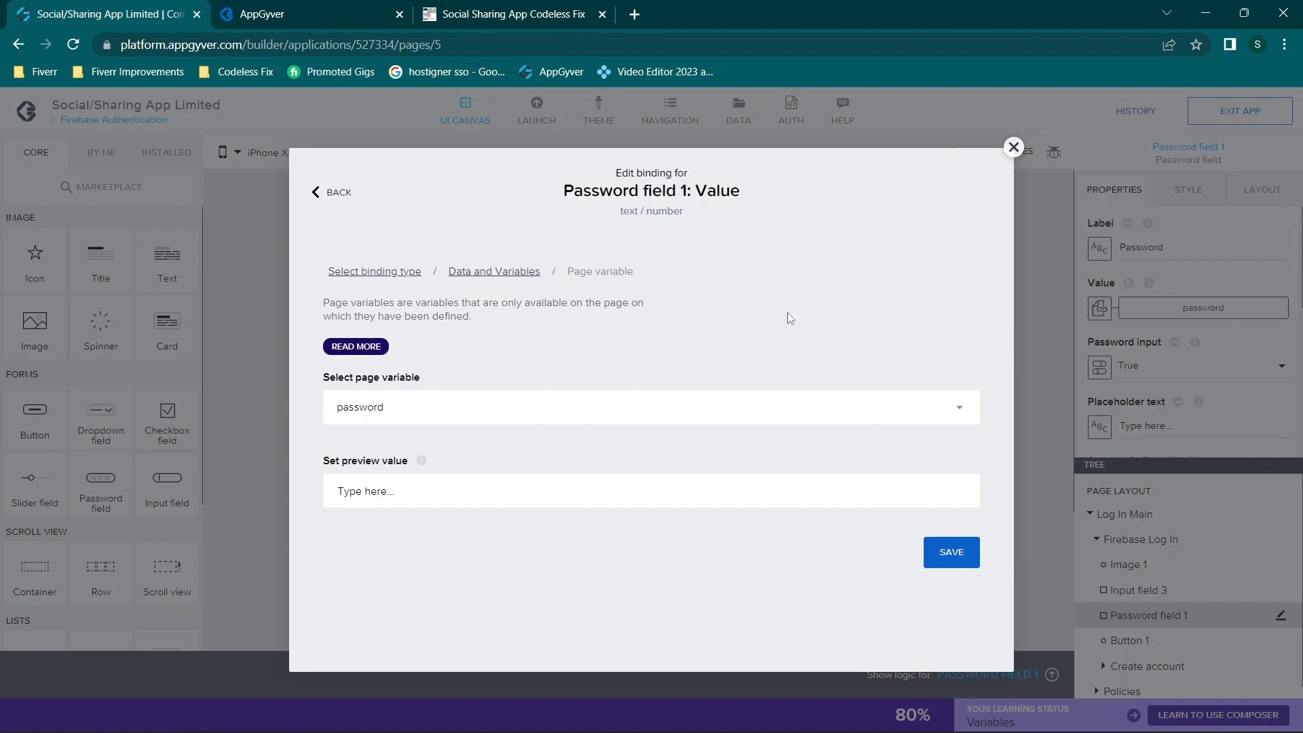
click(1014, 148)
click(966, 153)
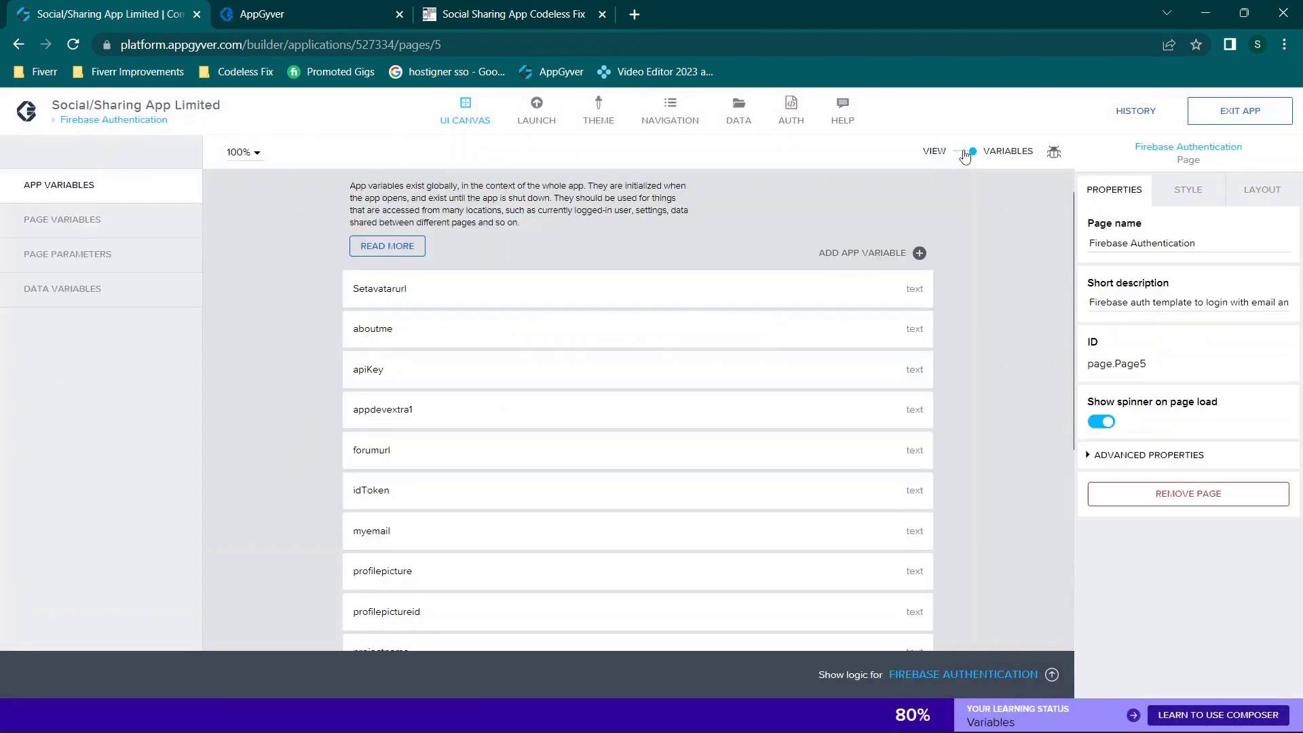
click(99, 222)
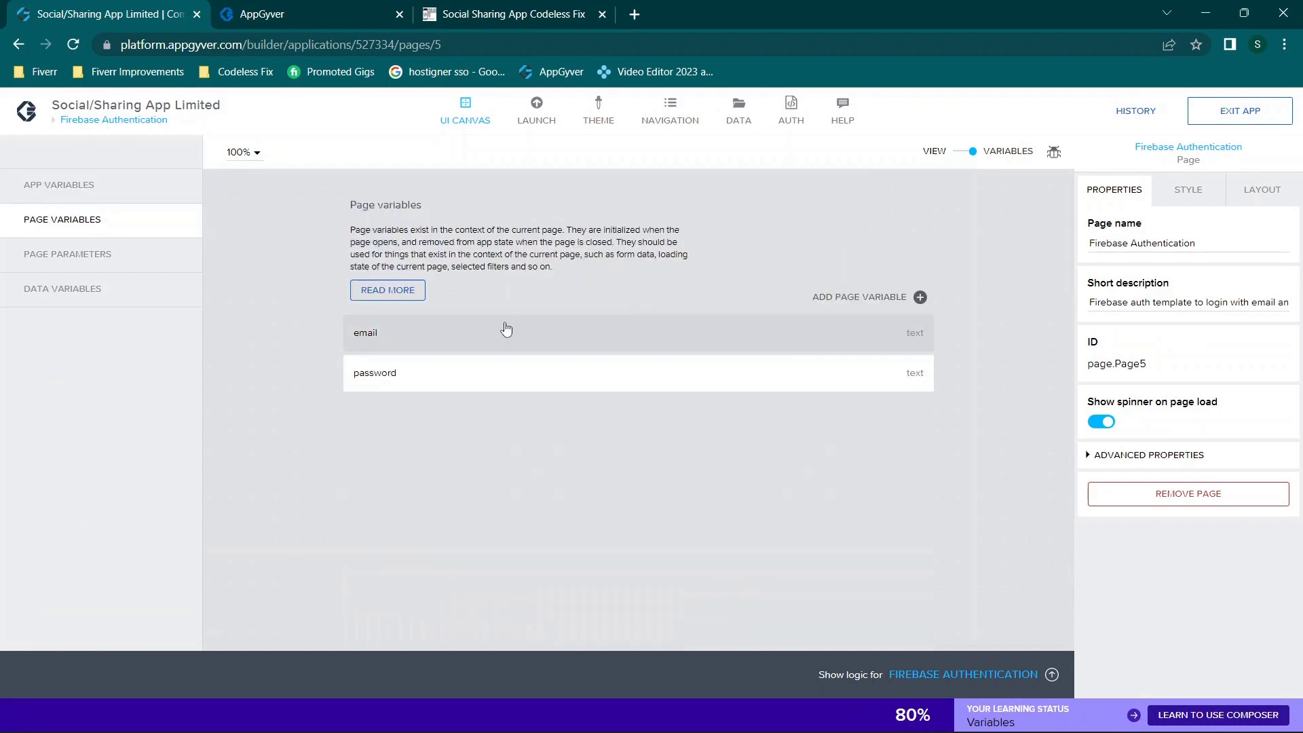
click(526, 332)
click(580, 376)
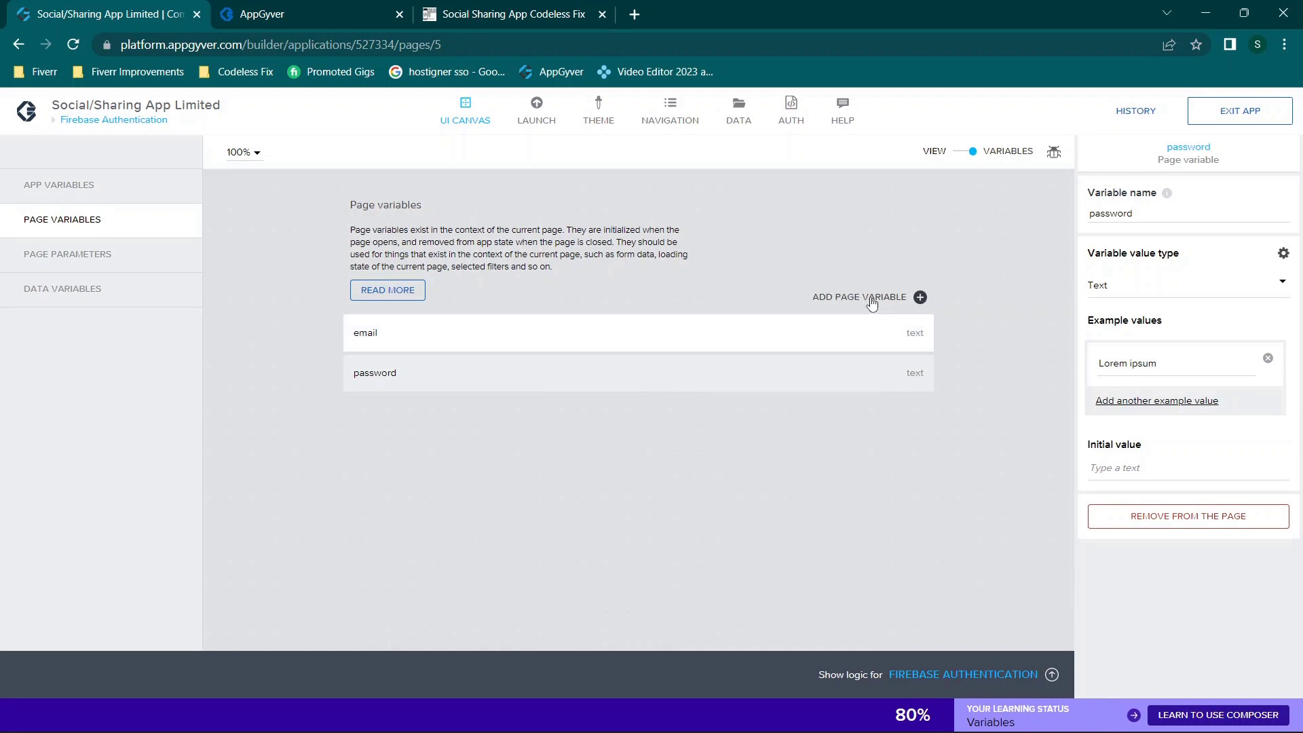
click(972, 154)
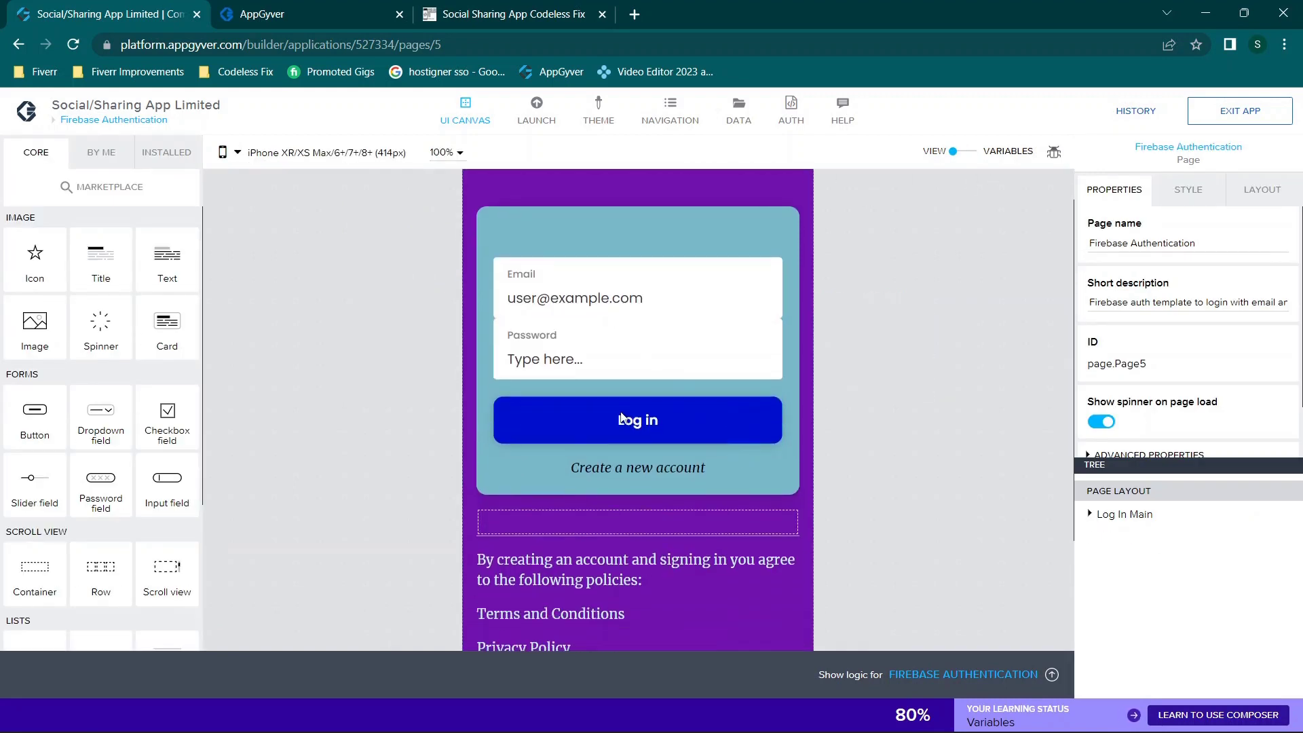
Step: Show the Log in button's logic flow in an enlarged logic editor
click(621, 418)
click(1051, 674)
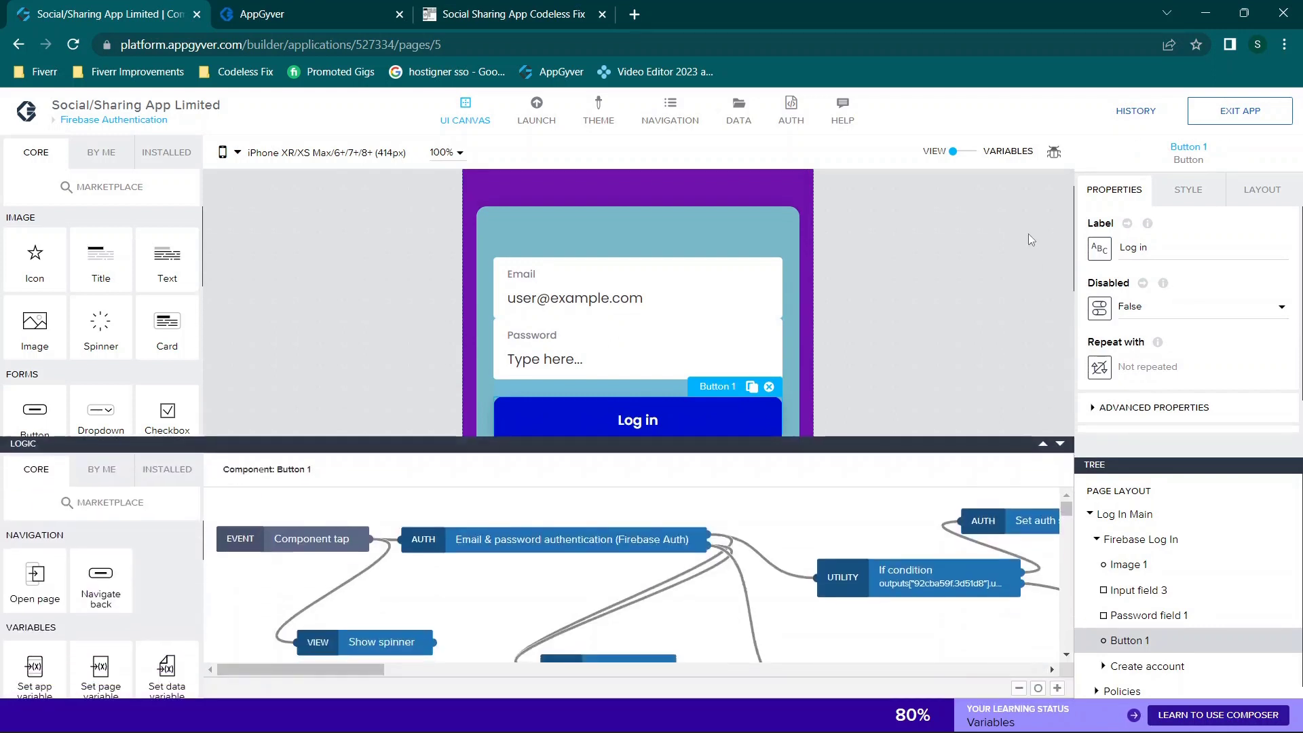
click(1060, 444)
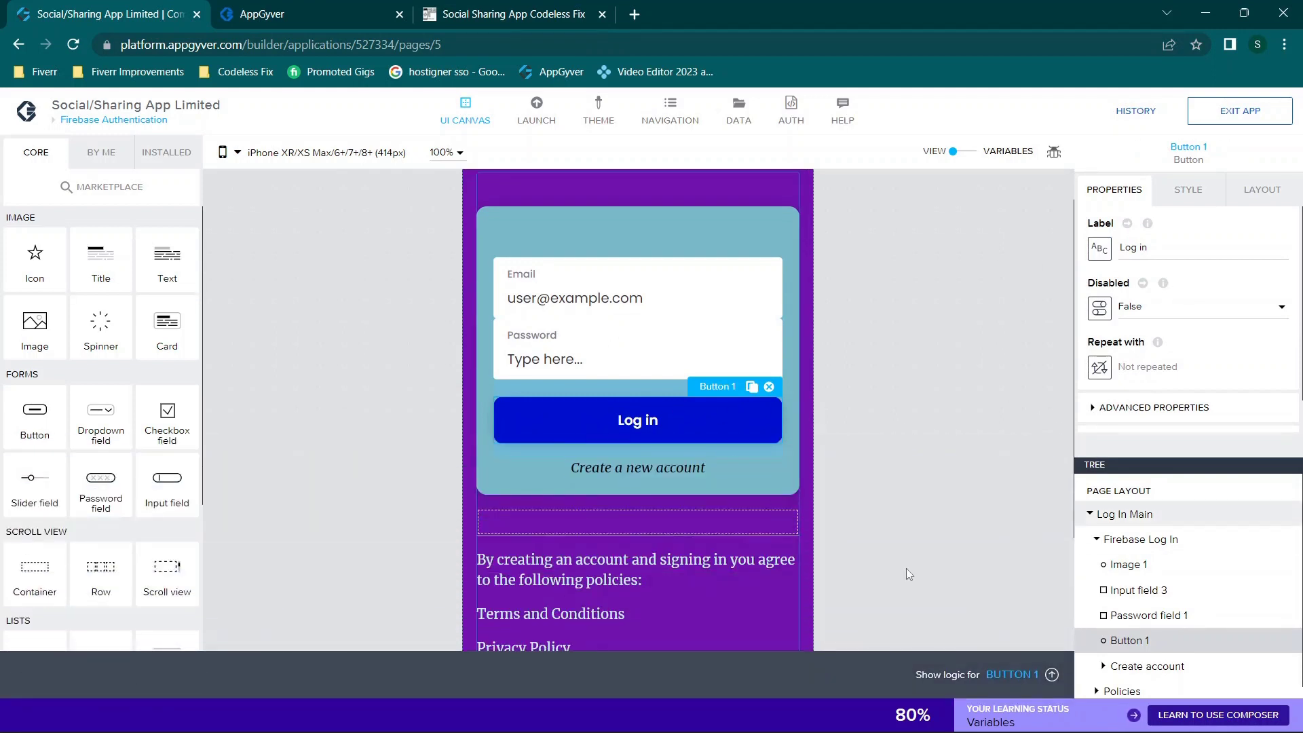
click(1051, 674)
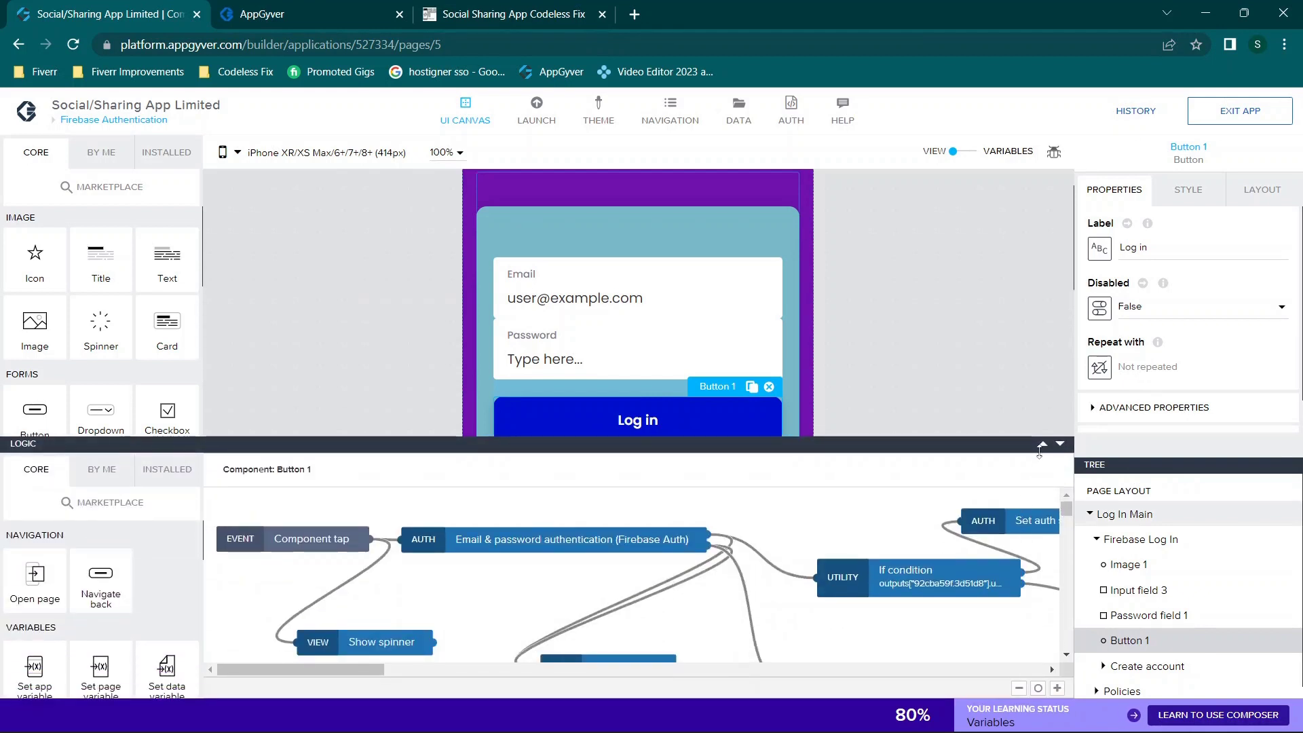
click(1043, 447)
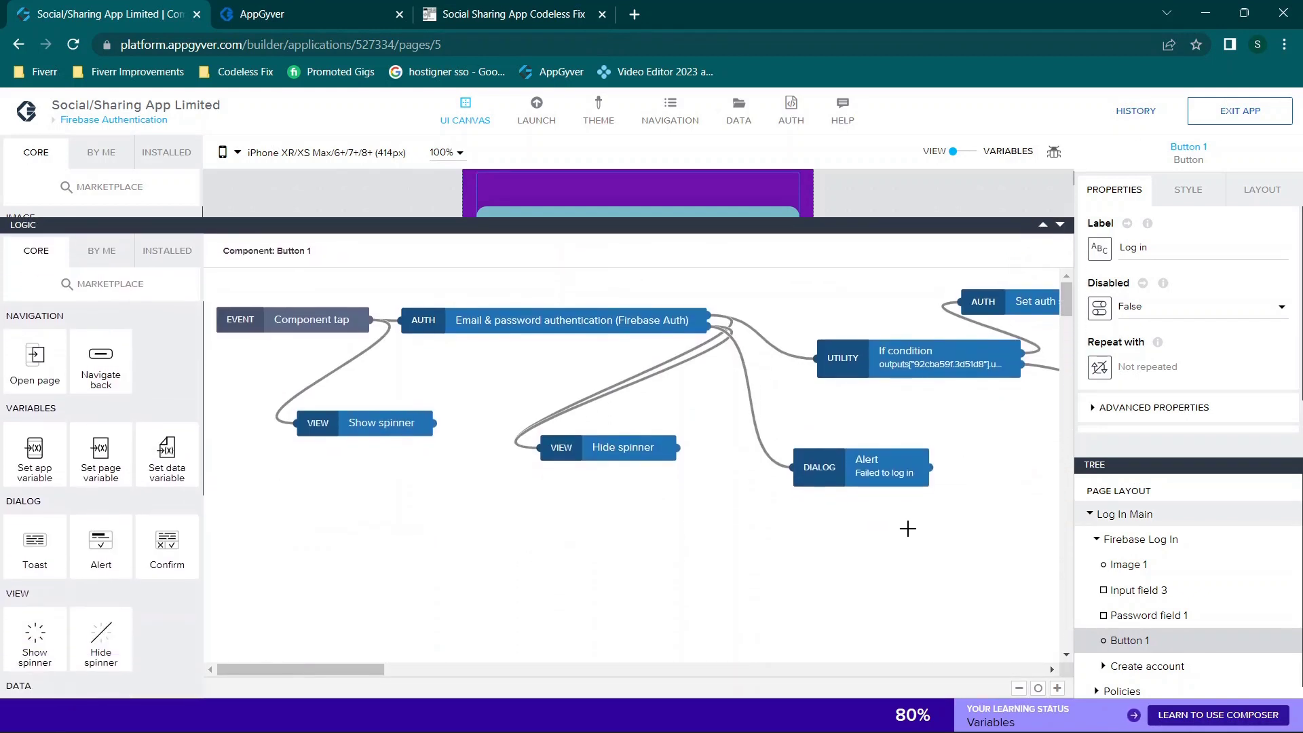
mouse_move(325, 673)
mouse_down()
mouse_move(461, 661)
mouse_move(316, 656)
mouse_up()
drag(360, 426, 364, 426)
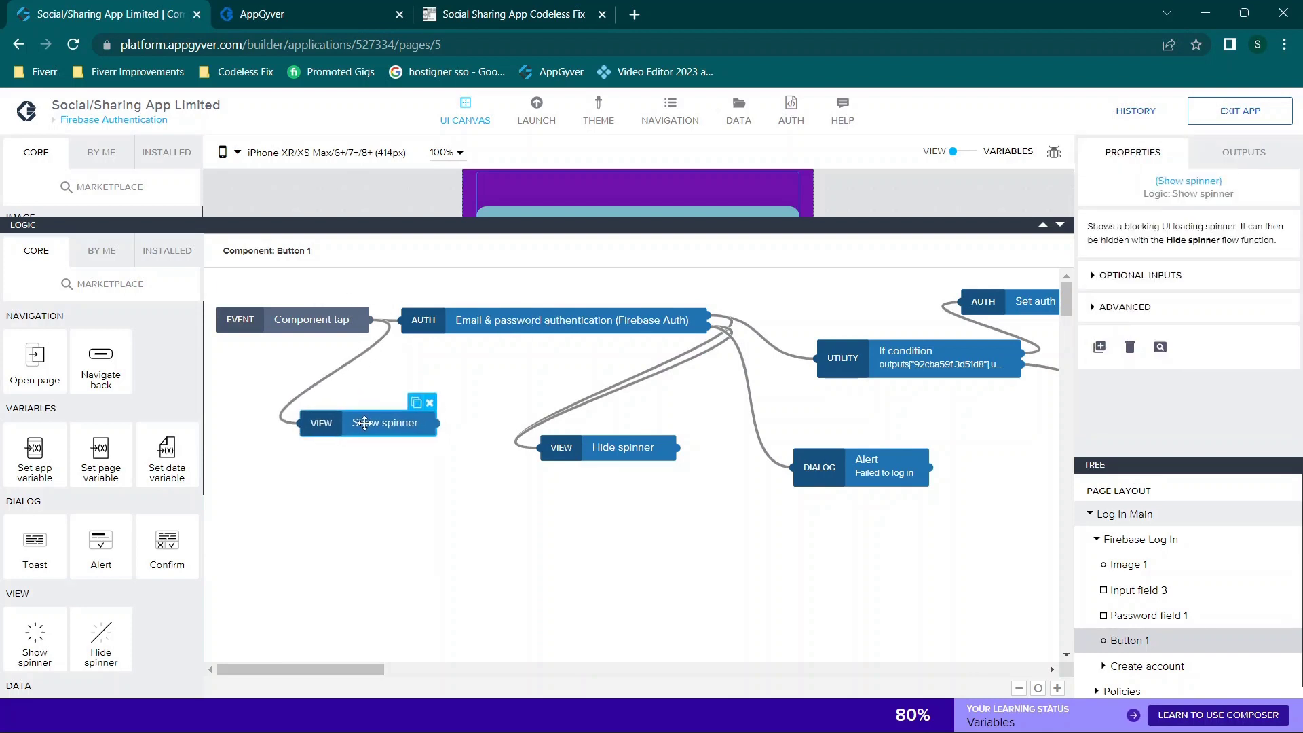
Step: Check the Email & password authentication function (Firebase Auth, 1.1.4) by searching 'email' in the marketplace
click(436, 327)
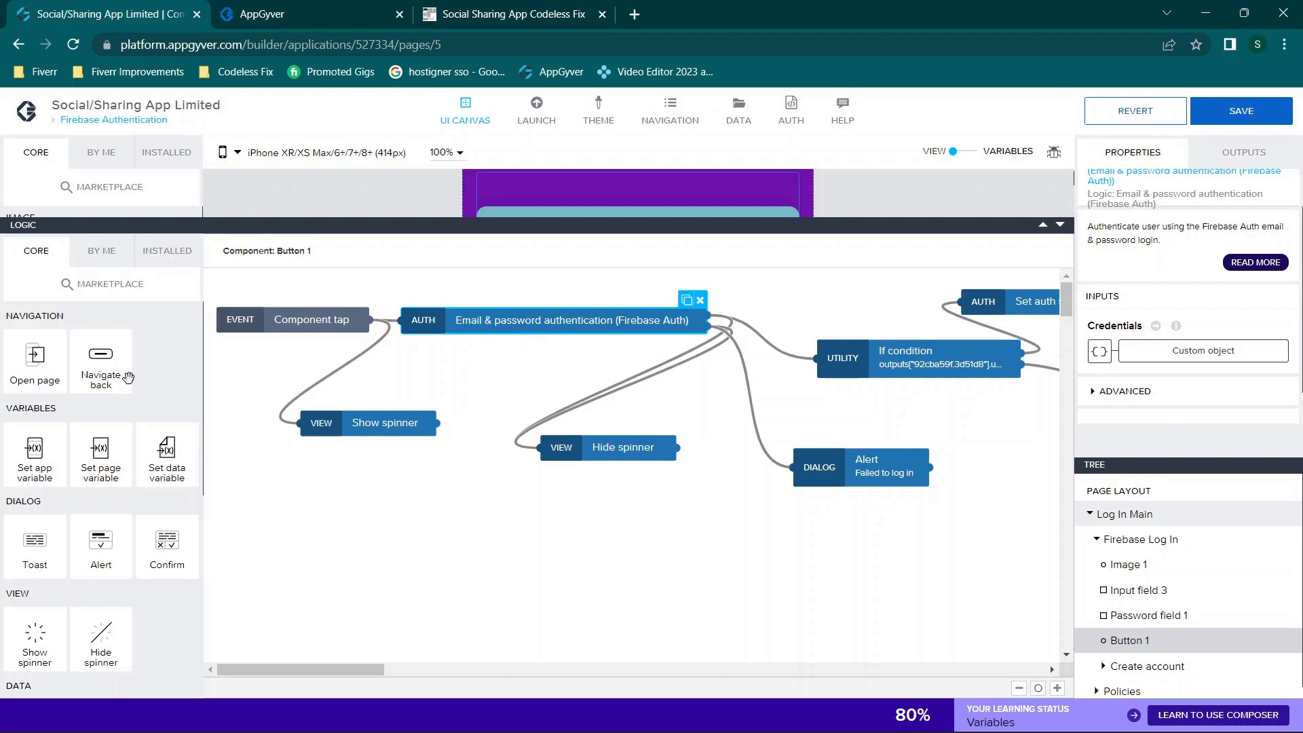
click(157, 264)
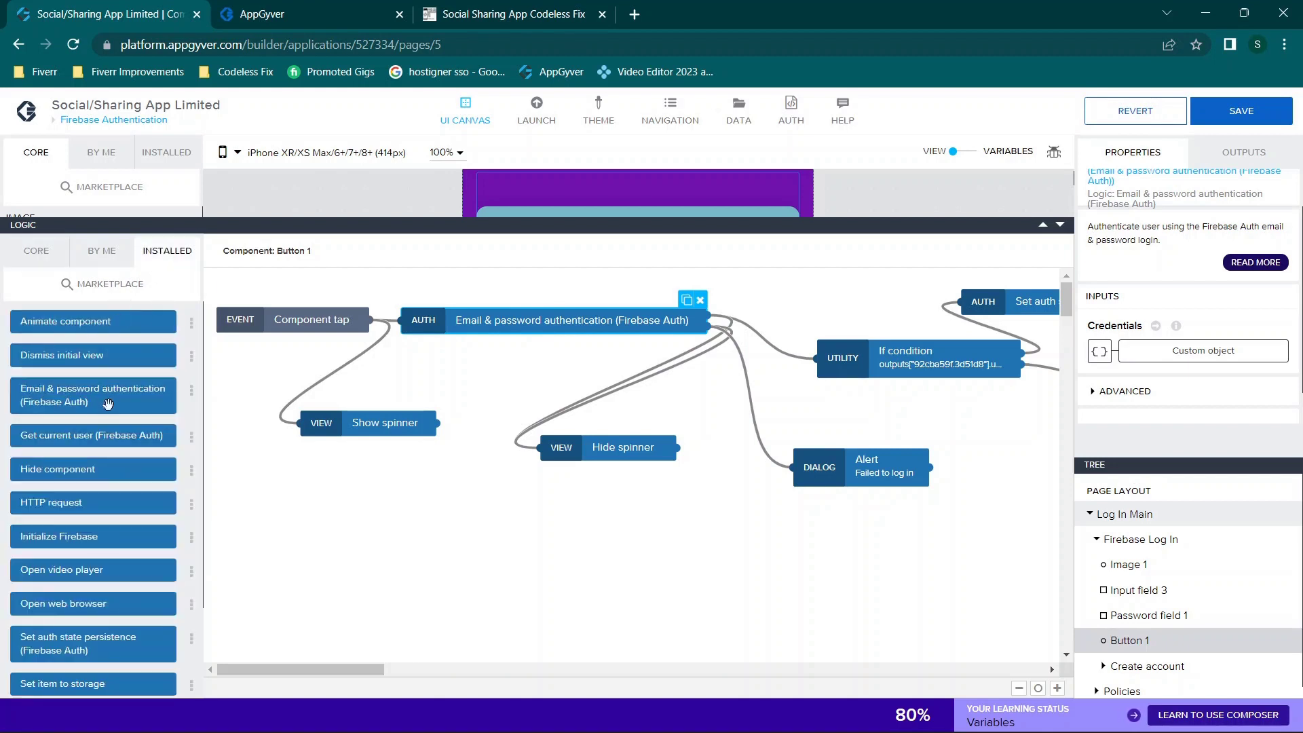
click(123, 285)
text(email)
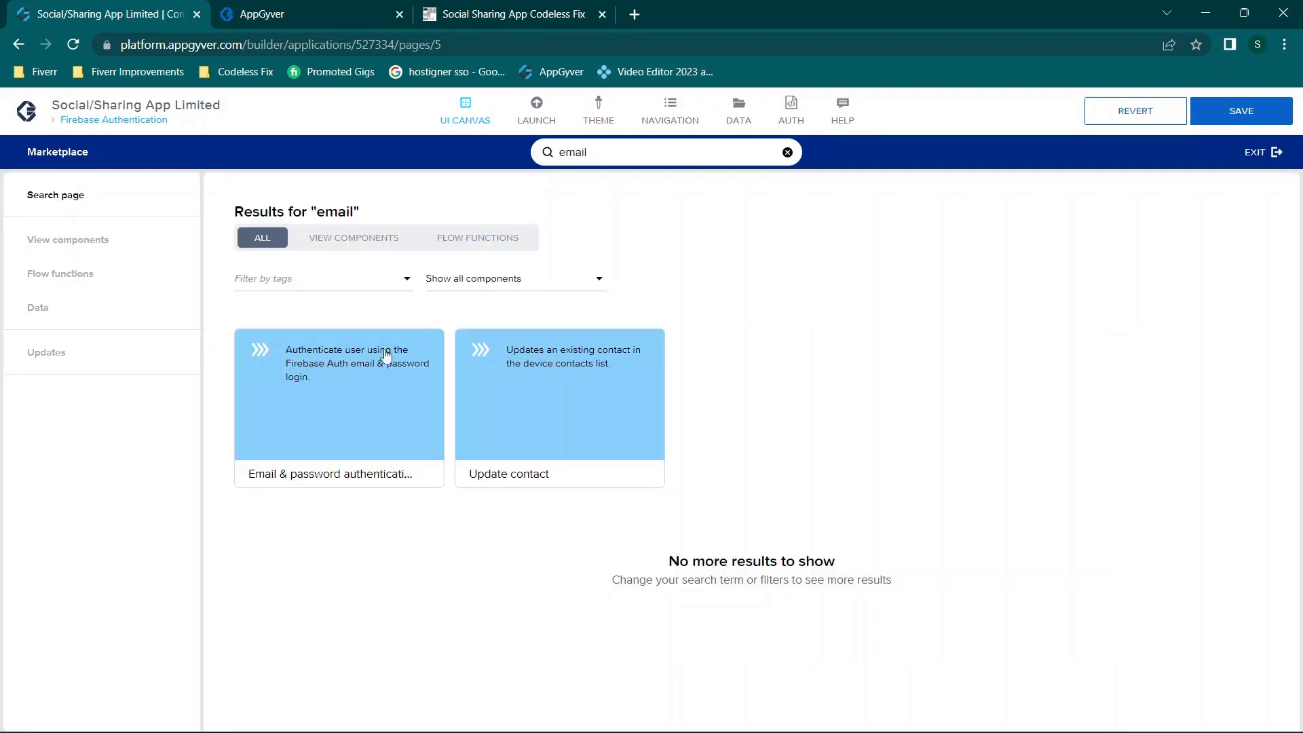
click(340, 415)
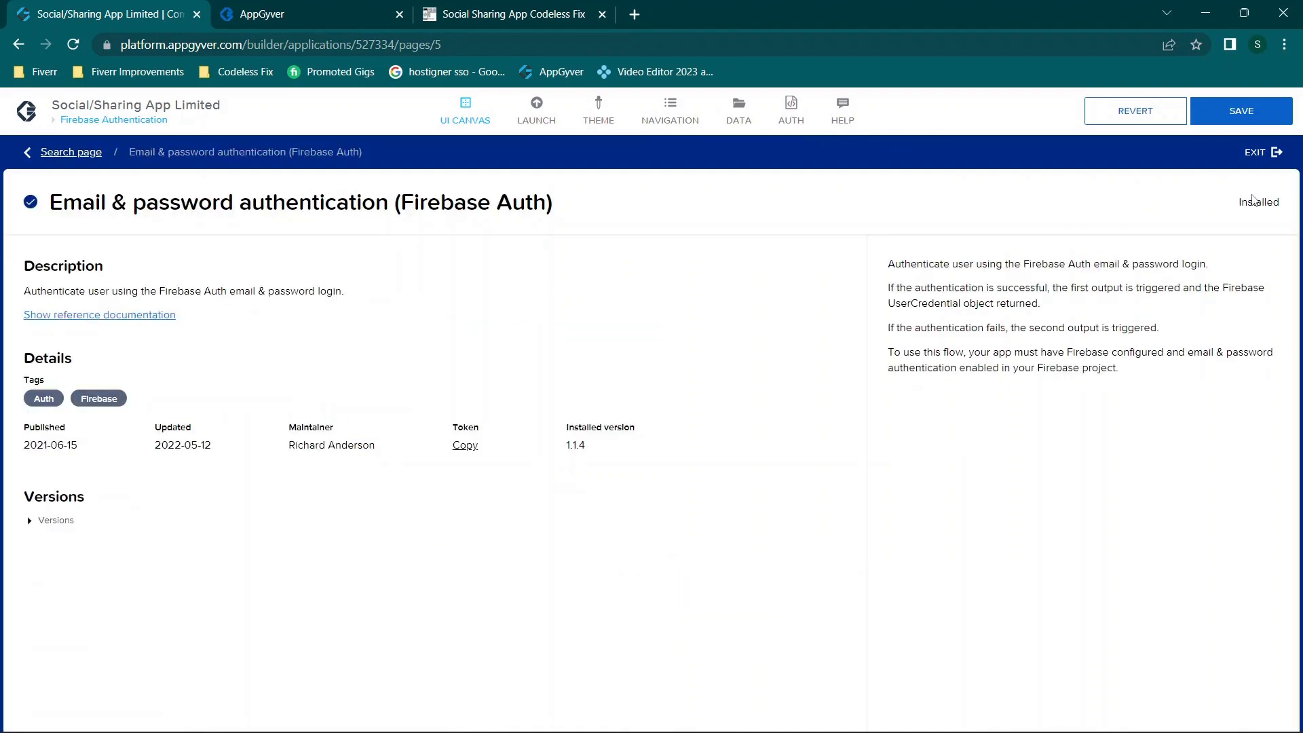
click(1264, 153)
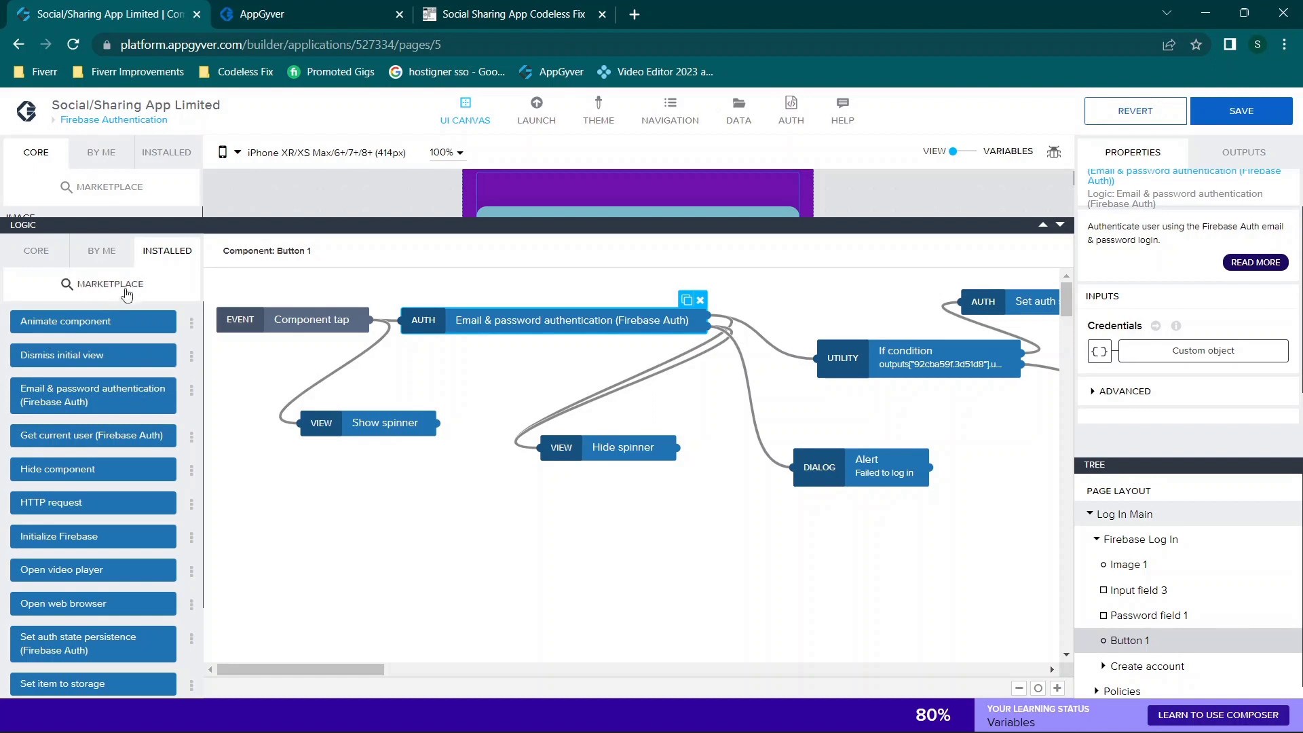
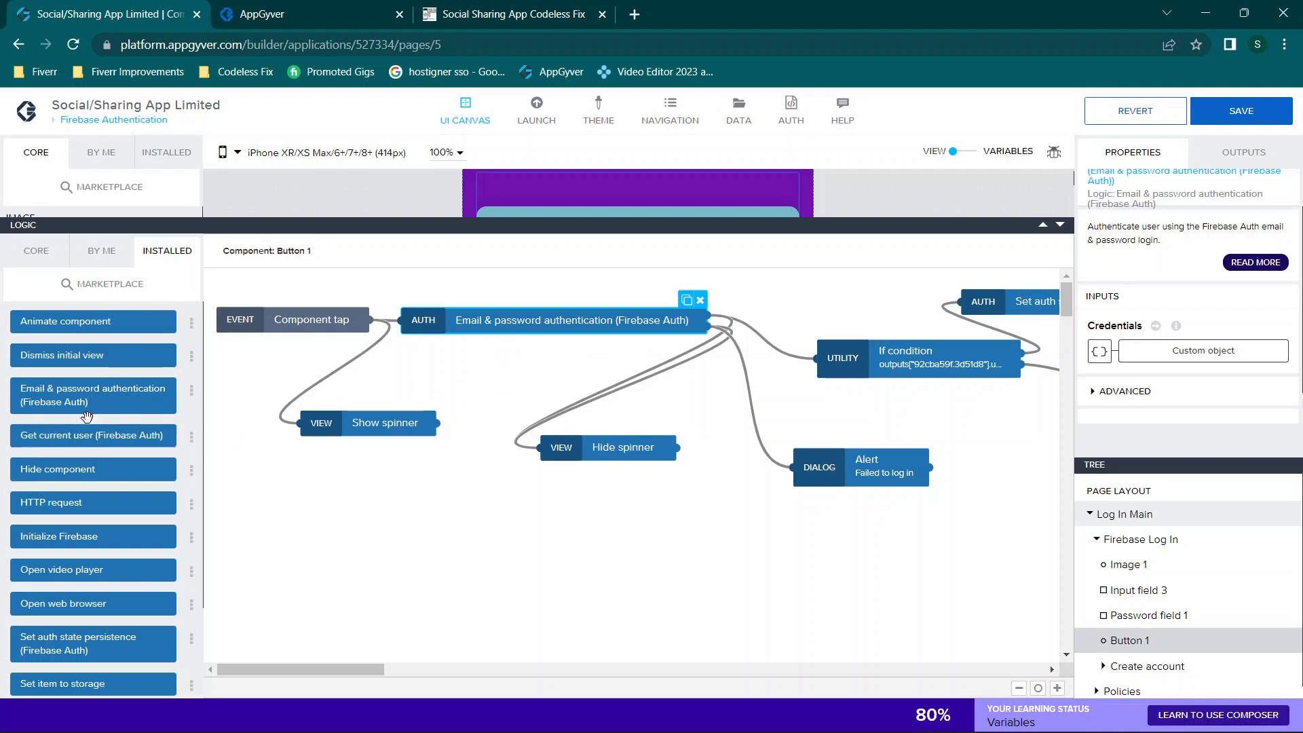
Step: Inspect the Component tap, Show spinner, email/password authentication and Hide spinner nodes in the Log in flow
scroll(87, 416, down, 1)
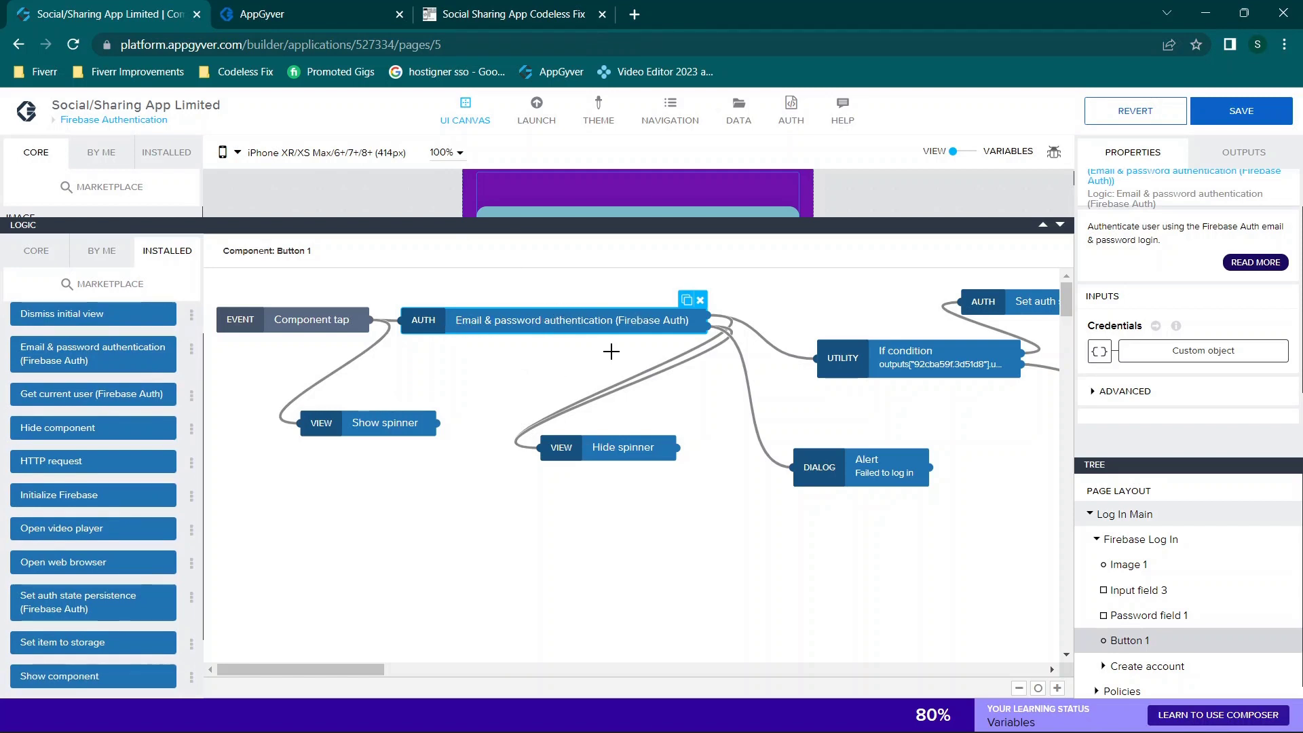
scroll(611, 349, right, 2)
click(282, 321)
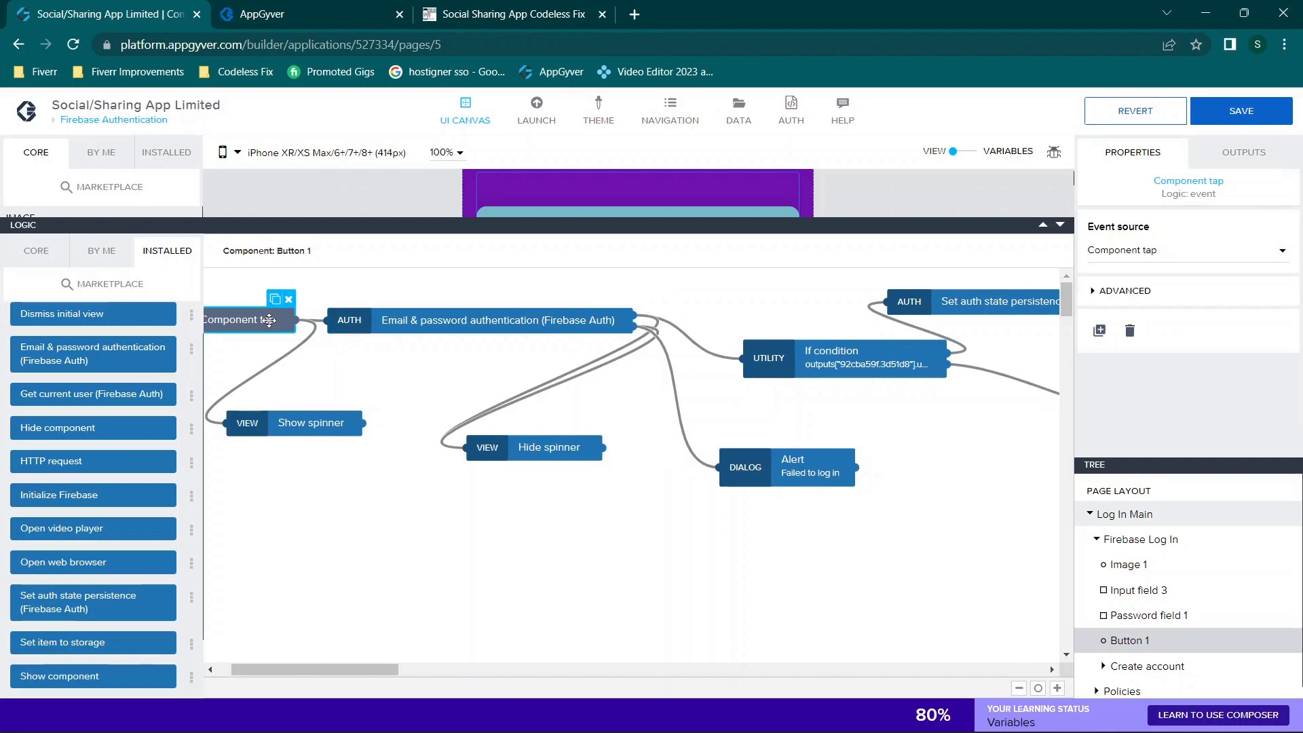
click(298, 429)
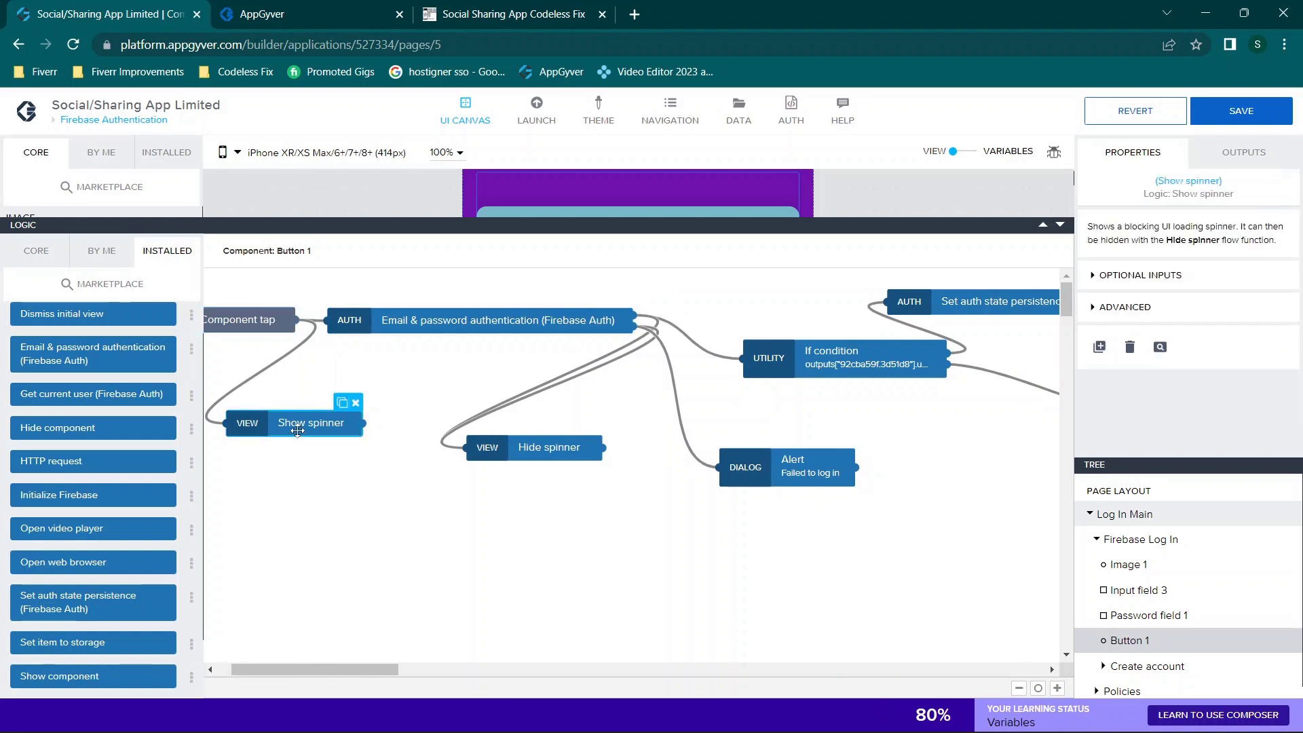
click(265, 320)
click(440, 318)
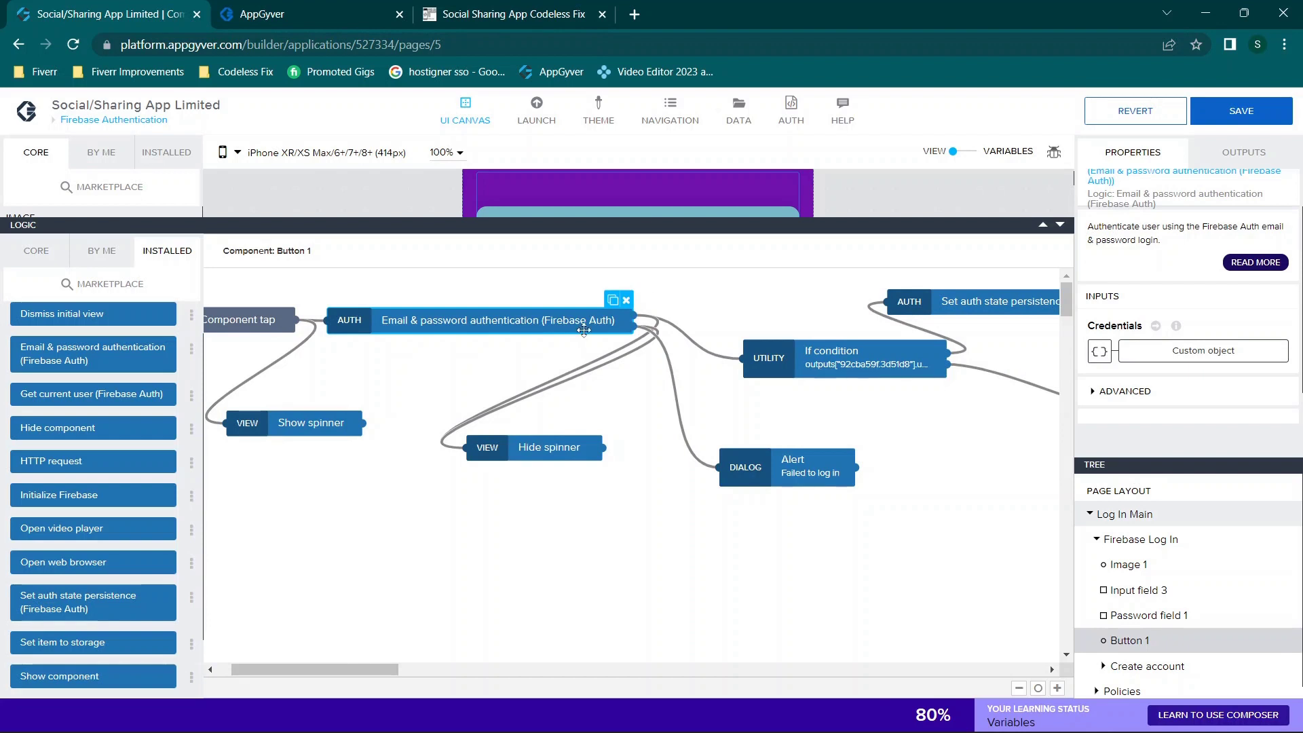
click(511, 454)
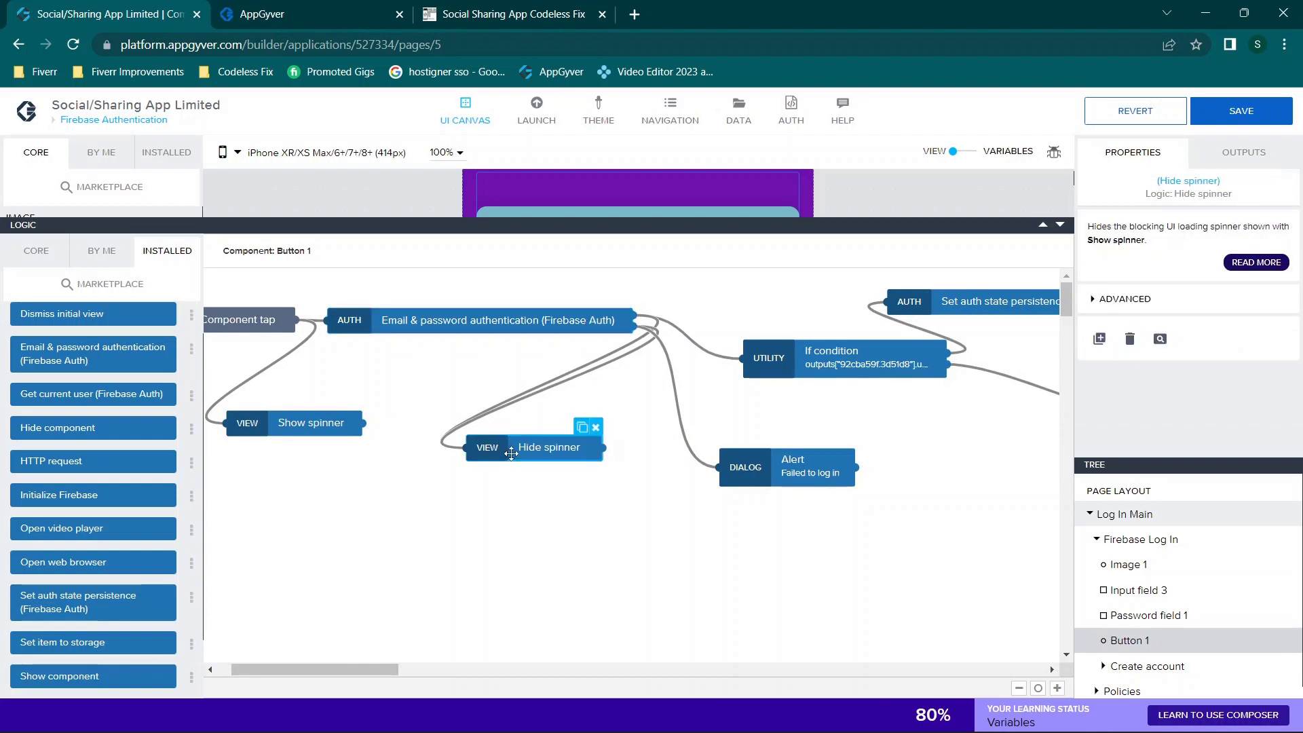
Step: Switch the logic library to CORE, browse its blocks, then reselect the Hide spinner node
click(36, 251)
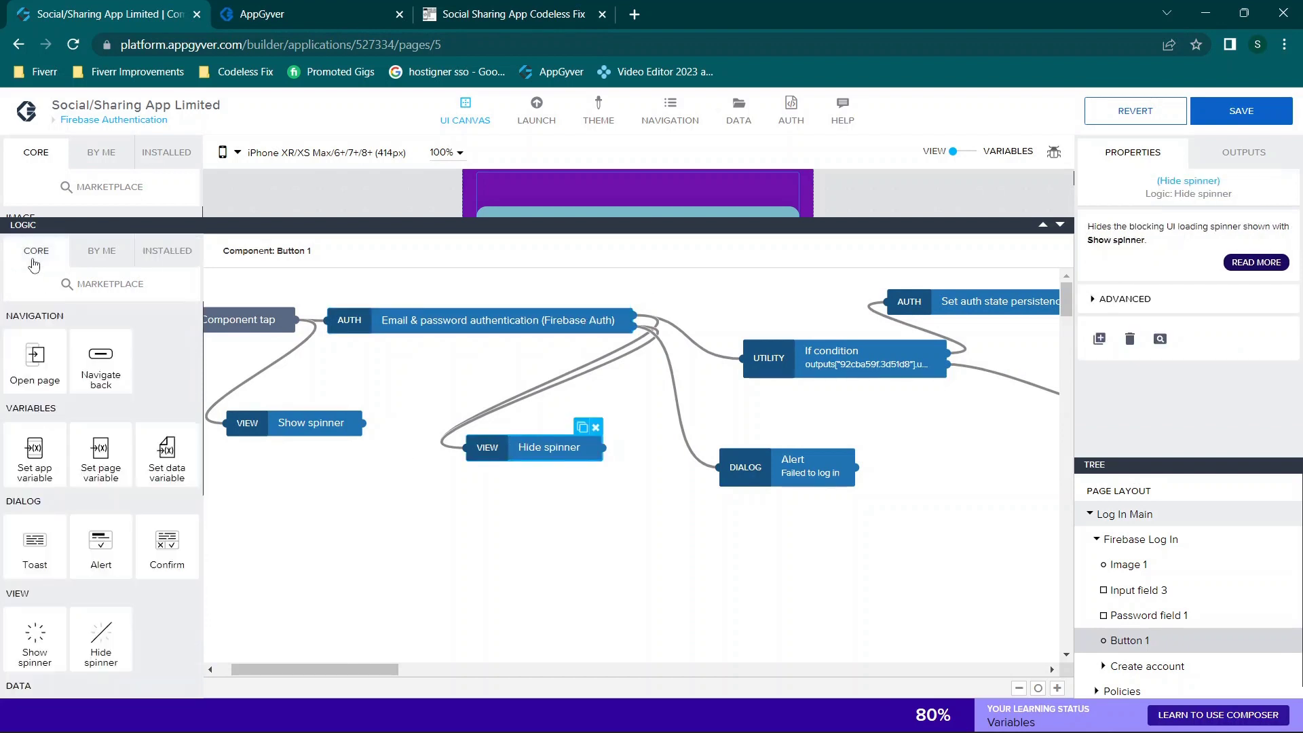
scroll(107, 440, down, 3)
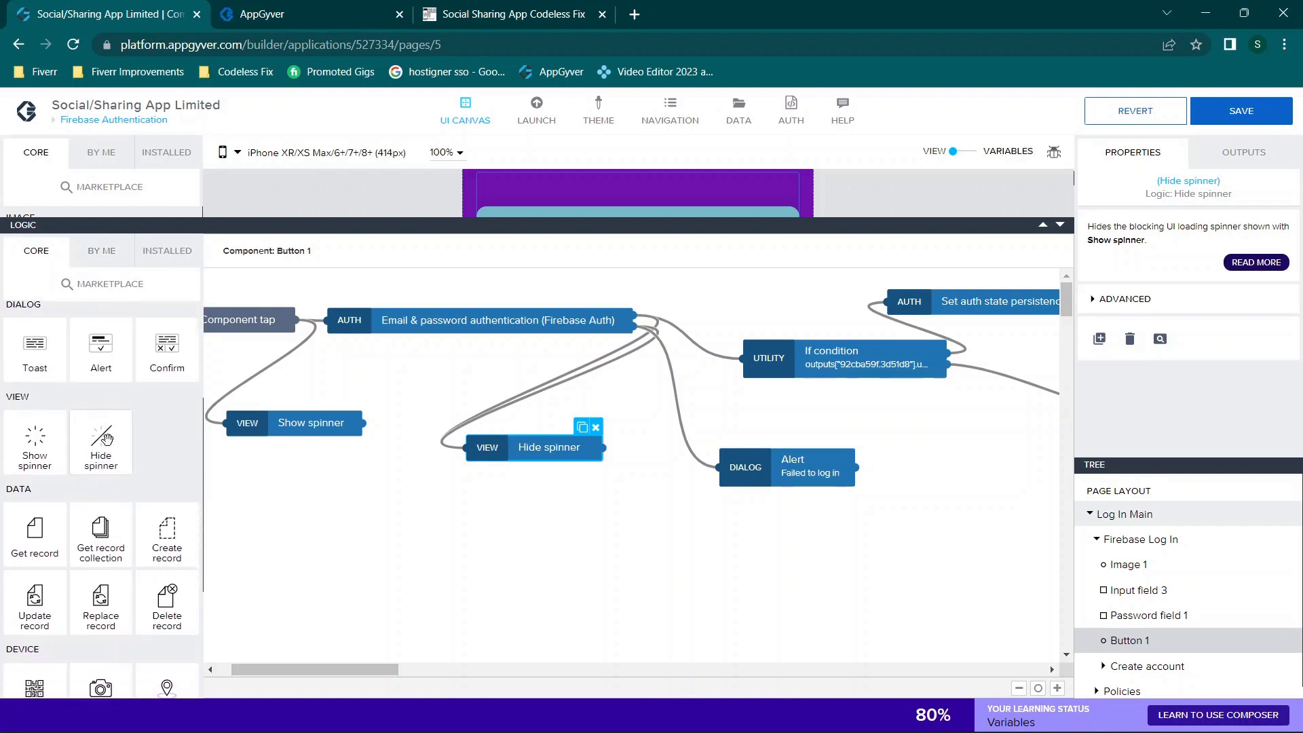
scroll(150, 490, down, 3)
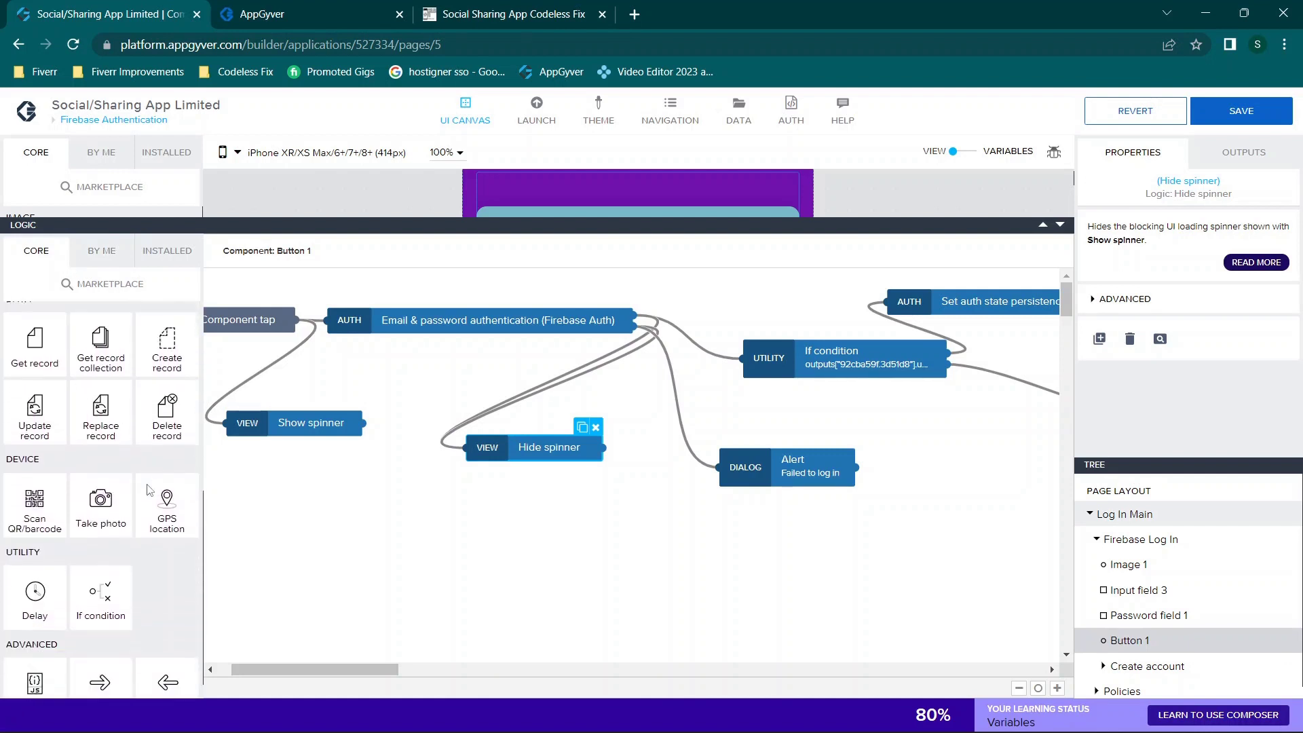
scroll(146, 482, up, 5)
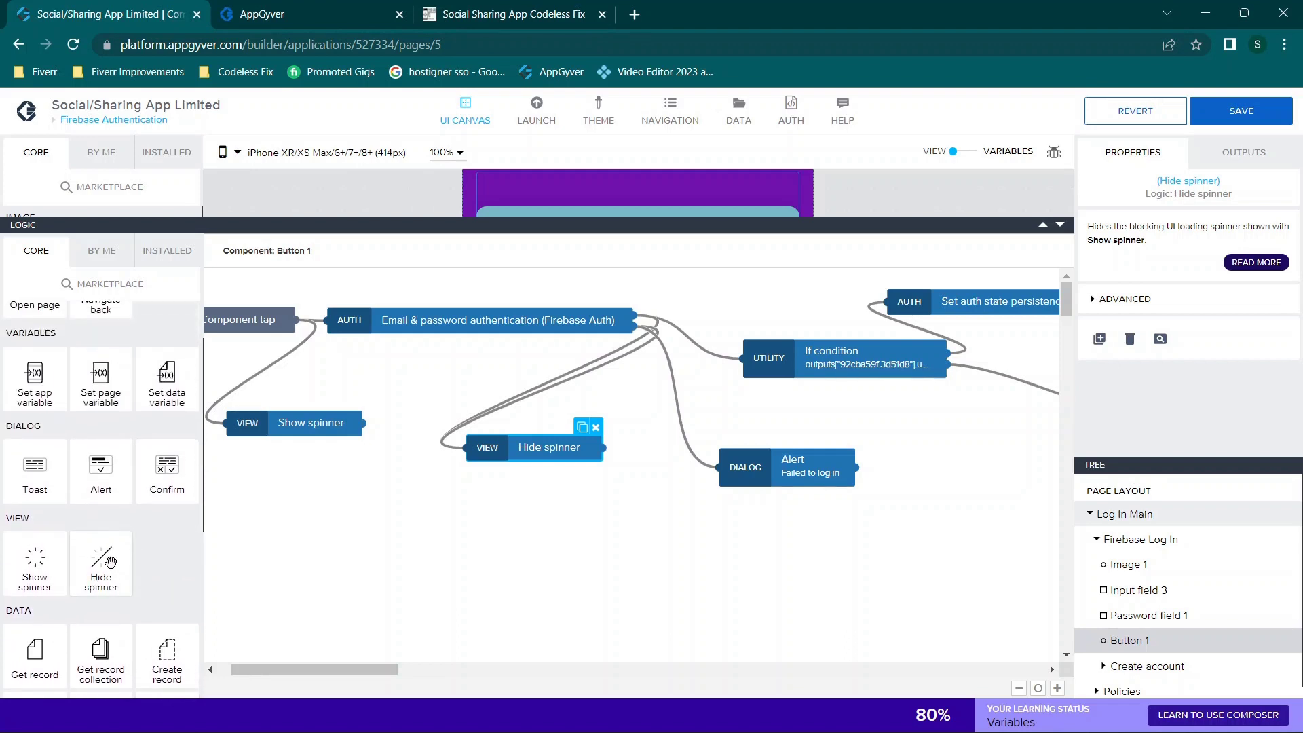
click(623, 349)
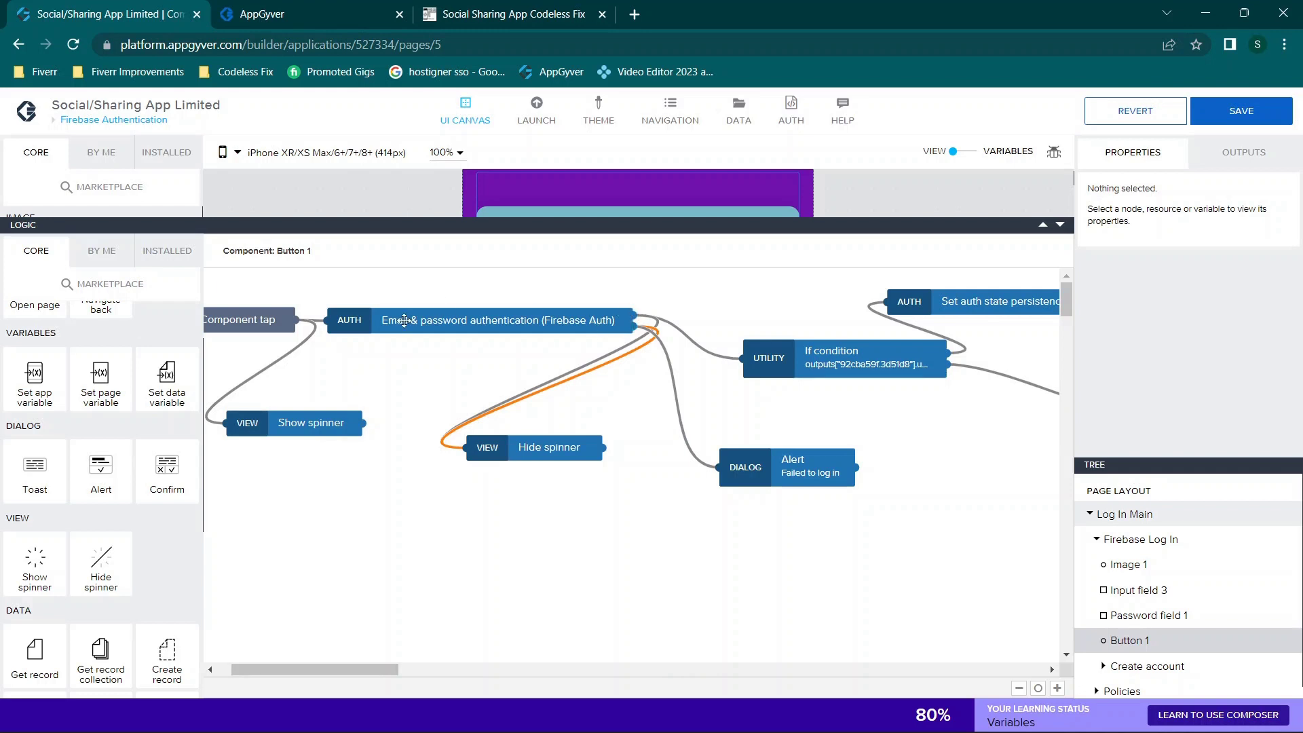
click(564, 452)
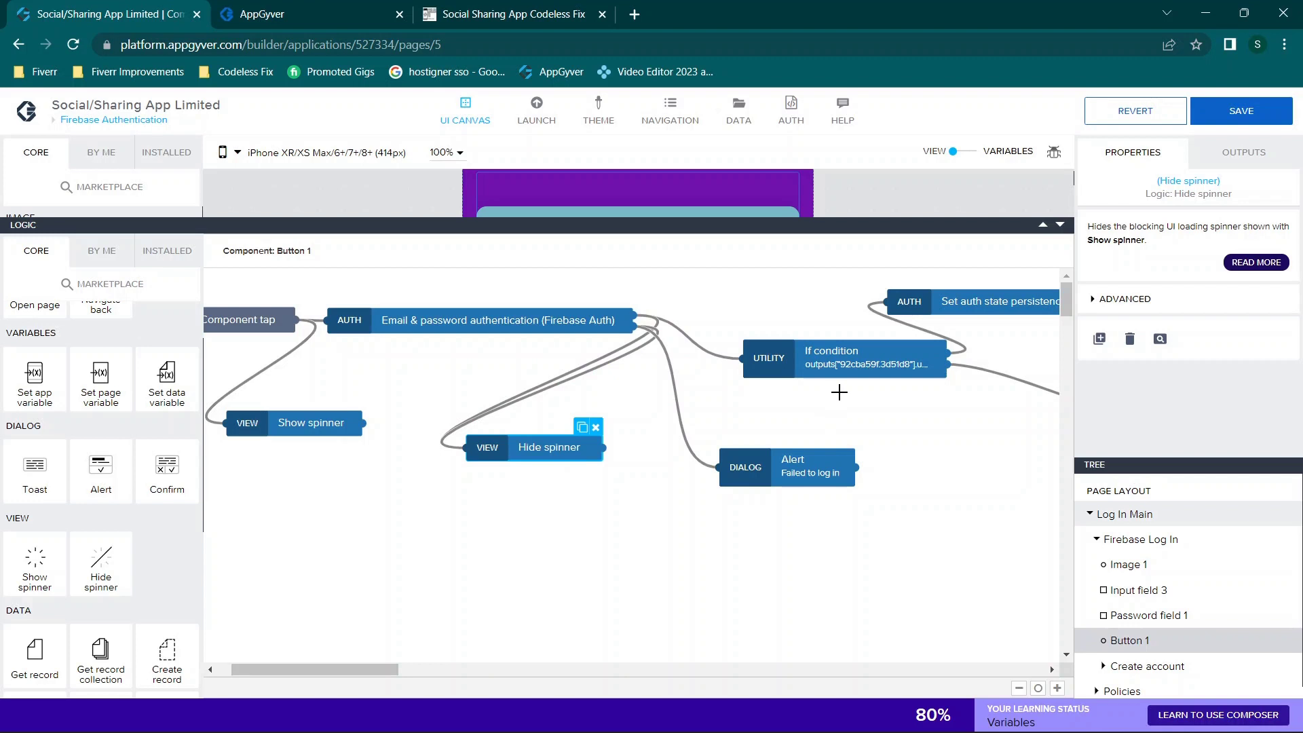
scroll(840, 392, right, 5)
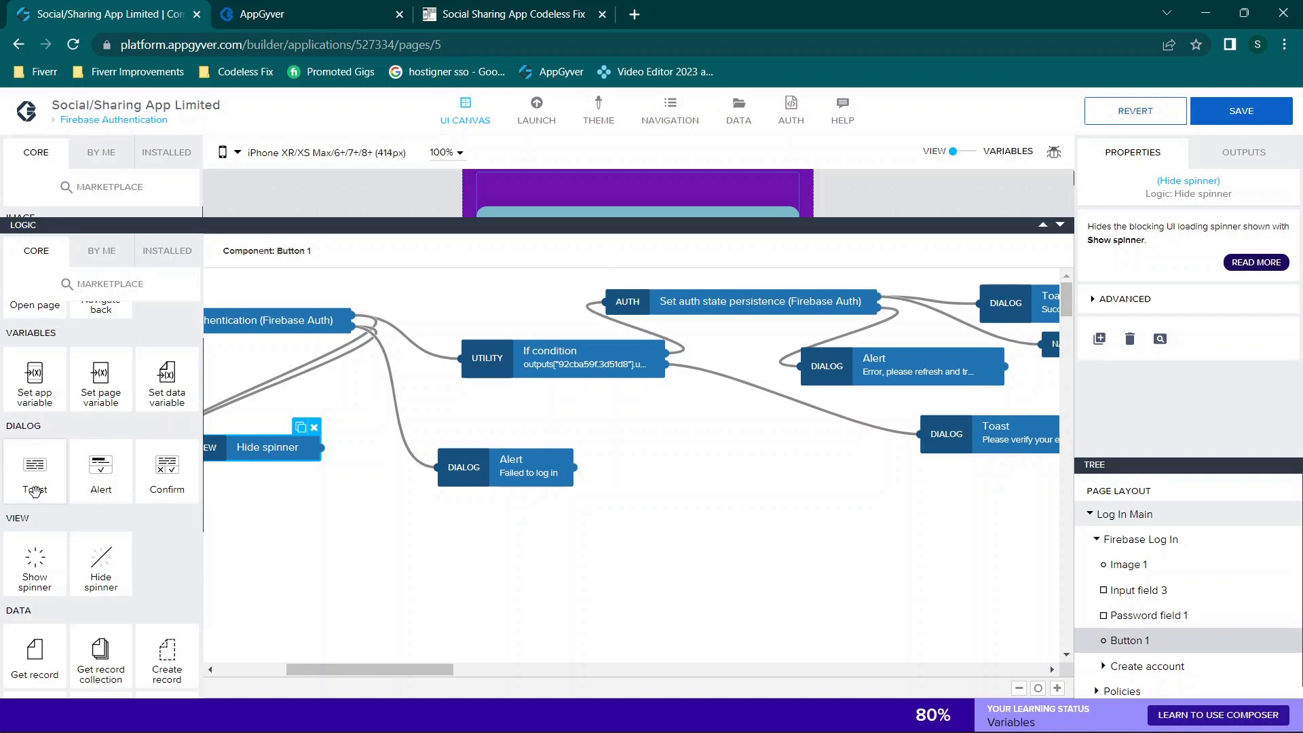
Step: Add a test Toast below the Failed to log in alert, delete it, and save with Ctrl+S
drag(34, 490, 455, 523)
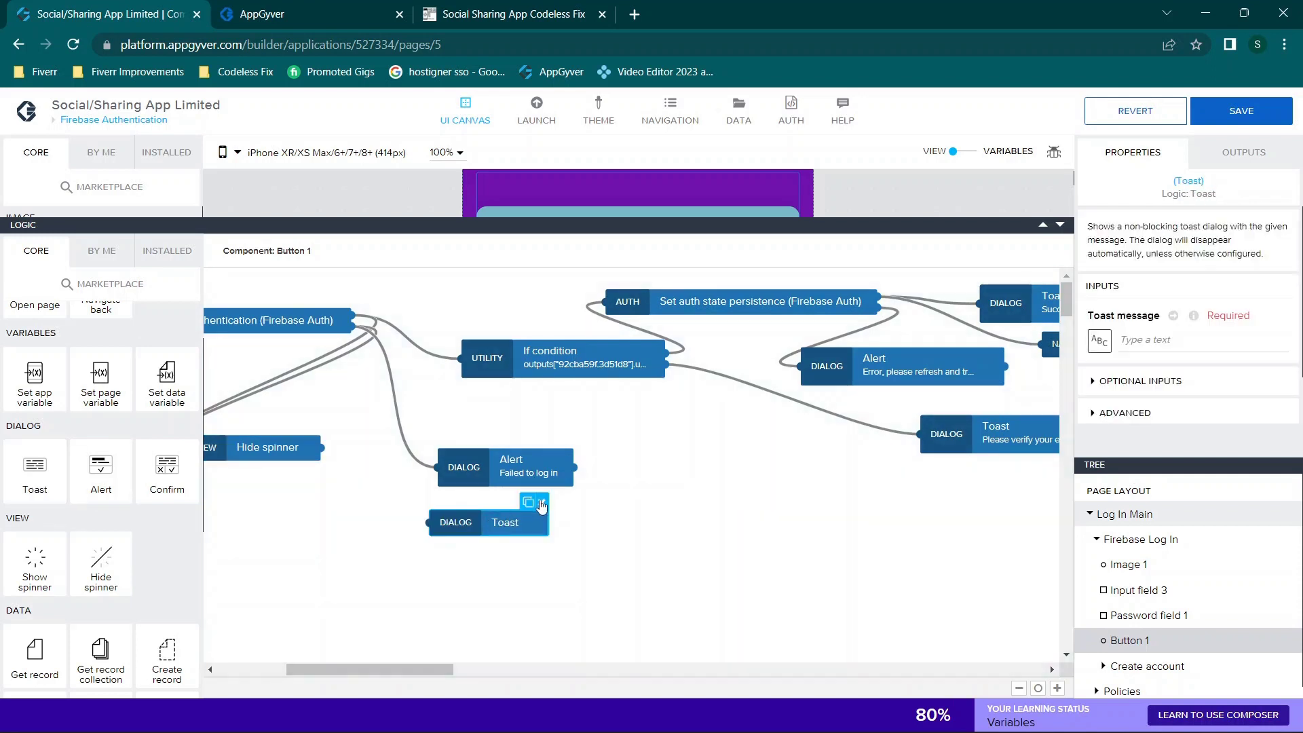
click(541, 503)
click(517, 477)
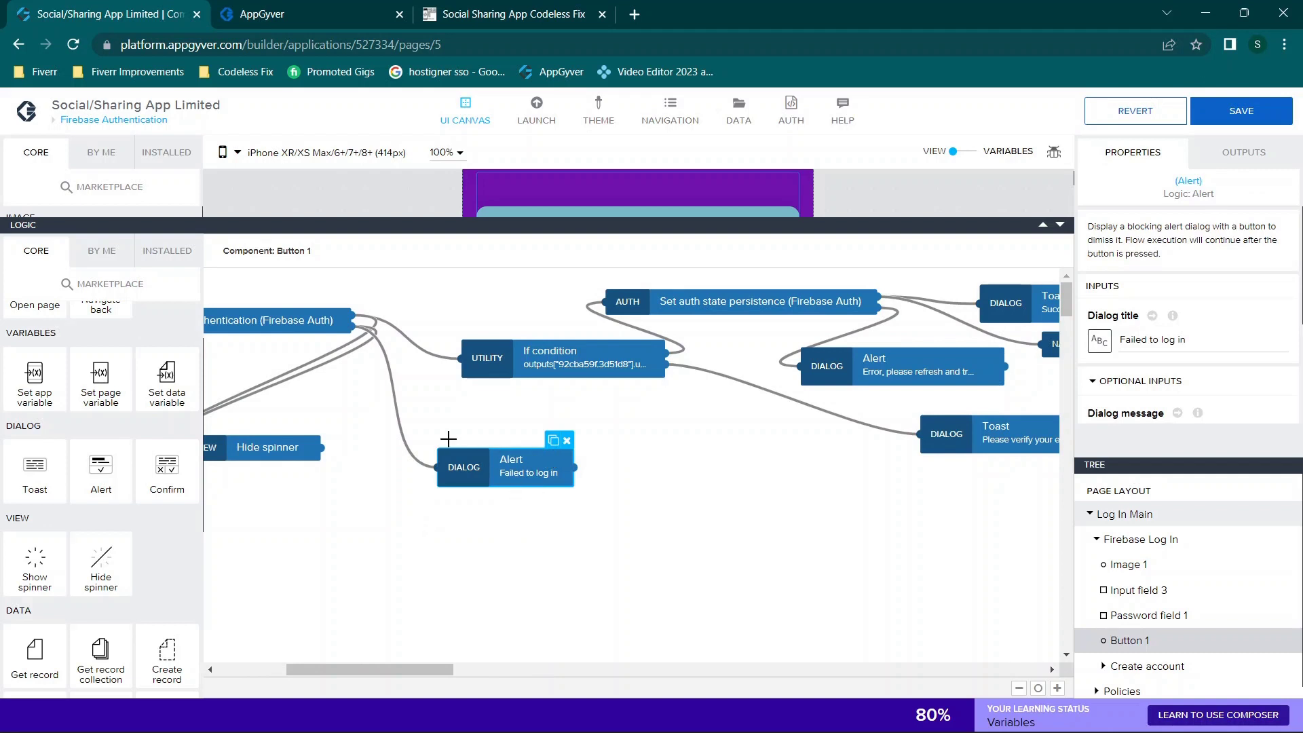
key(ctrl+s)
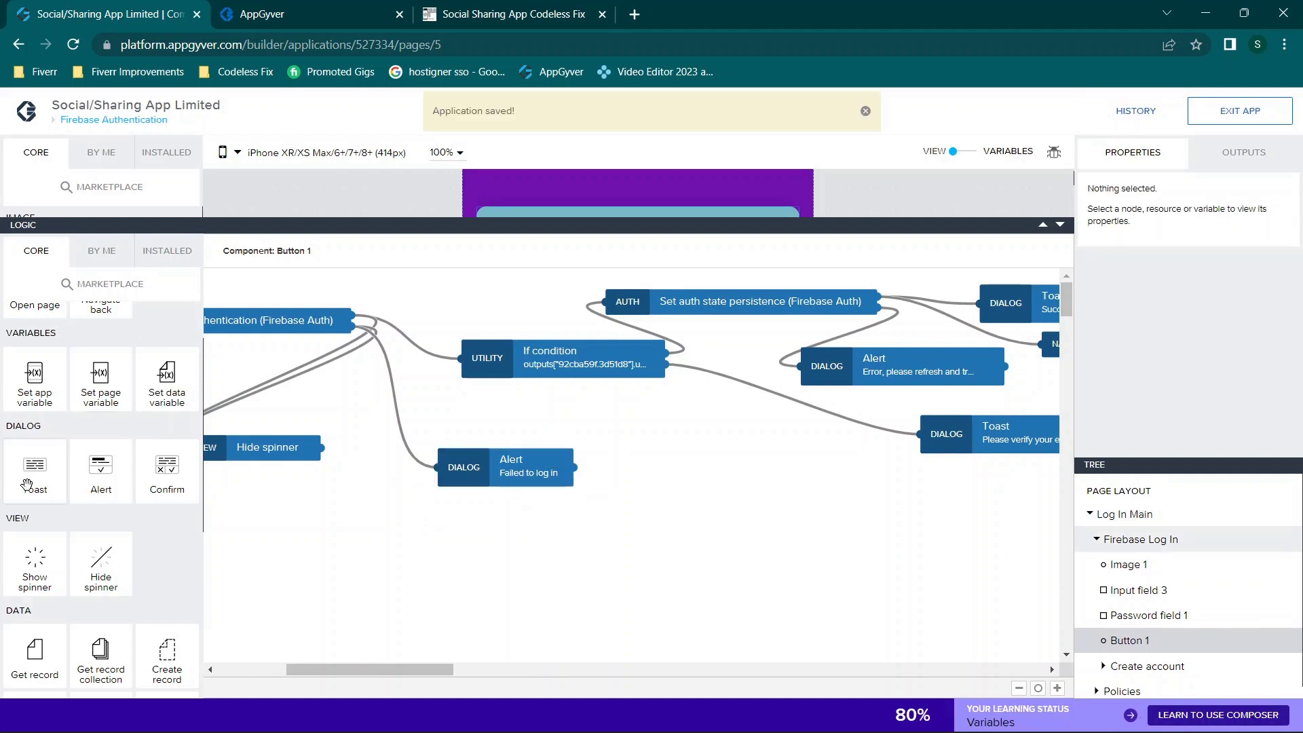
Step: Drop another Toast below the alert, delete it, and select the authentication step
drag(38, 466, 482, 542)
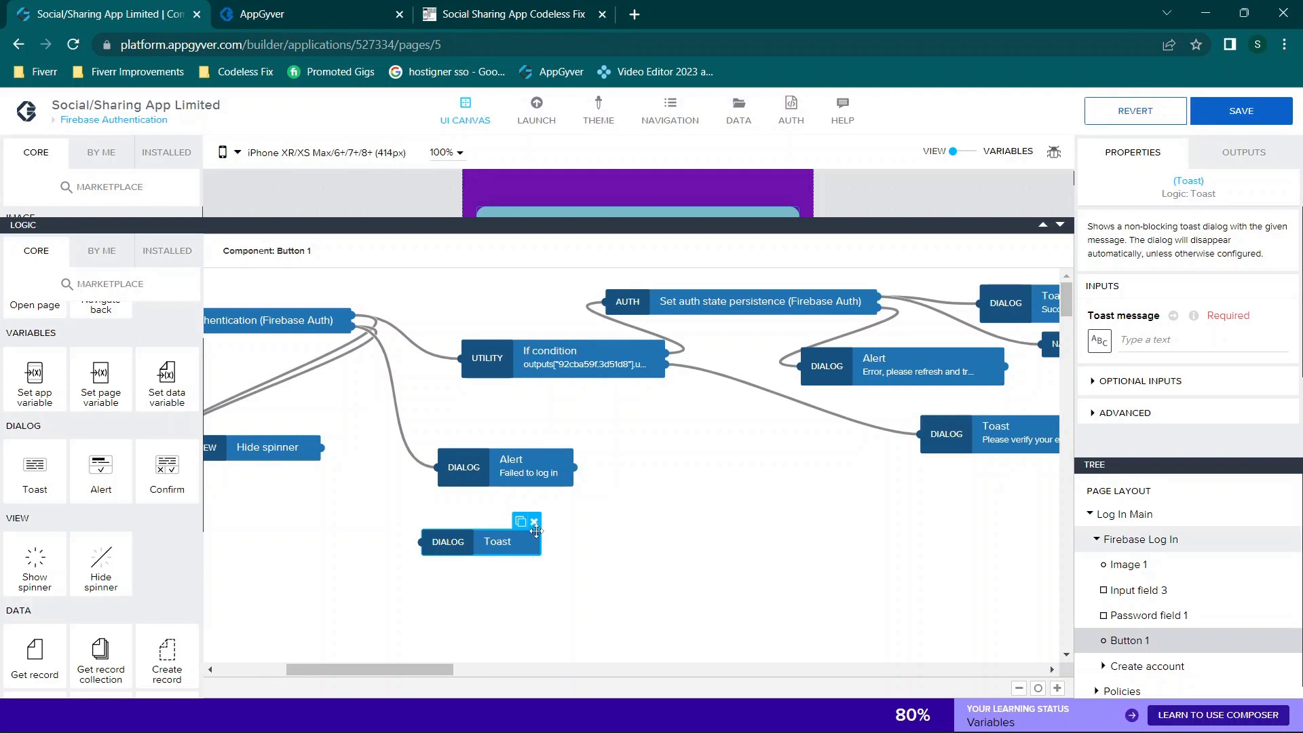
click(534, 522)
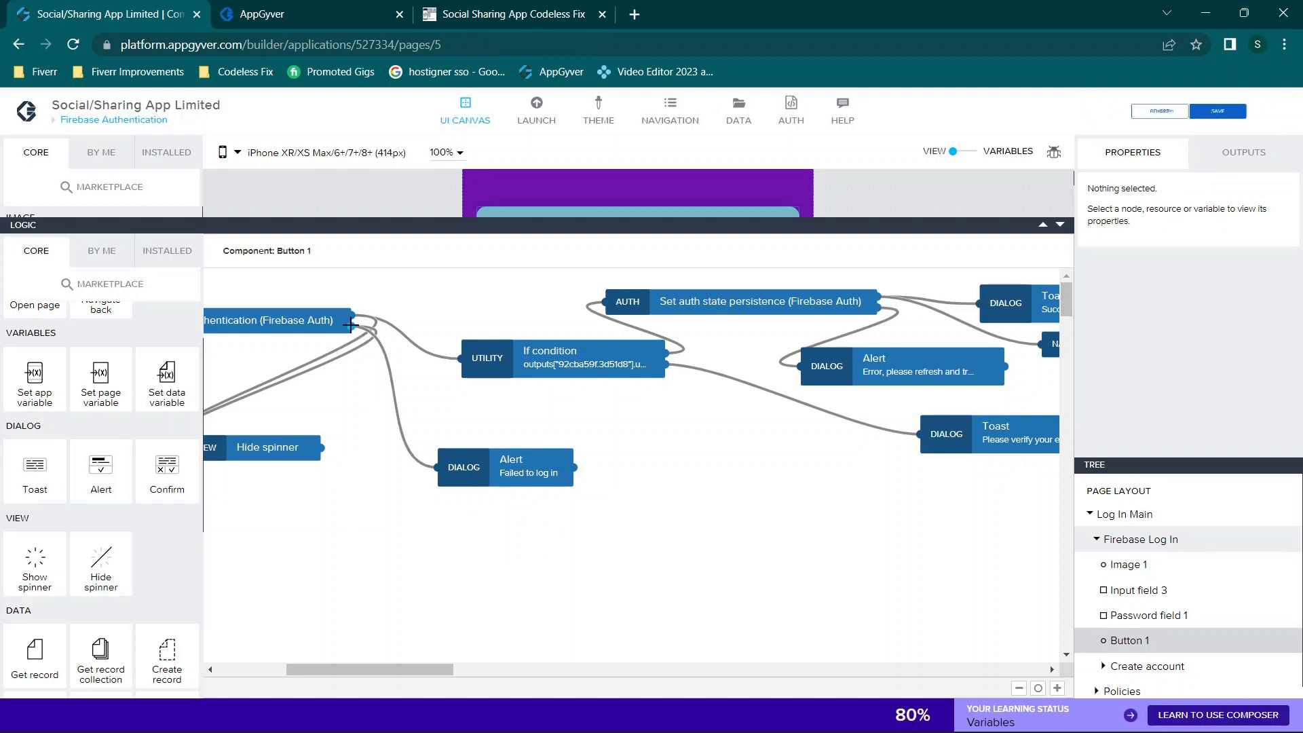
click(300, 330)
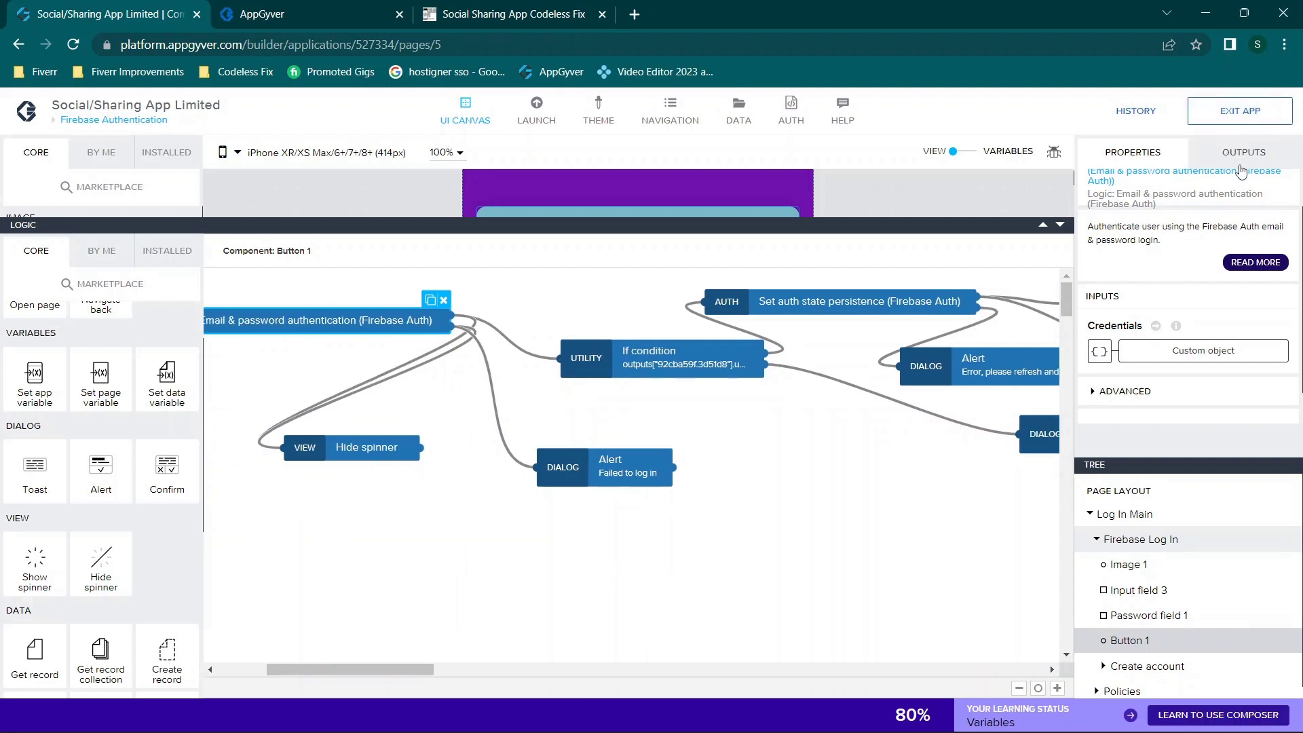
Step: Scroll through the authentication step's outputs down to Error codes, then select the Failed to log in alert
click(1239, 166)
scroll(1178, 285, down, 1)
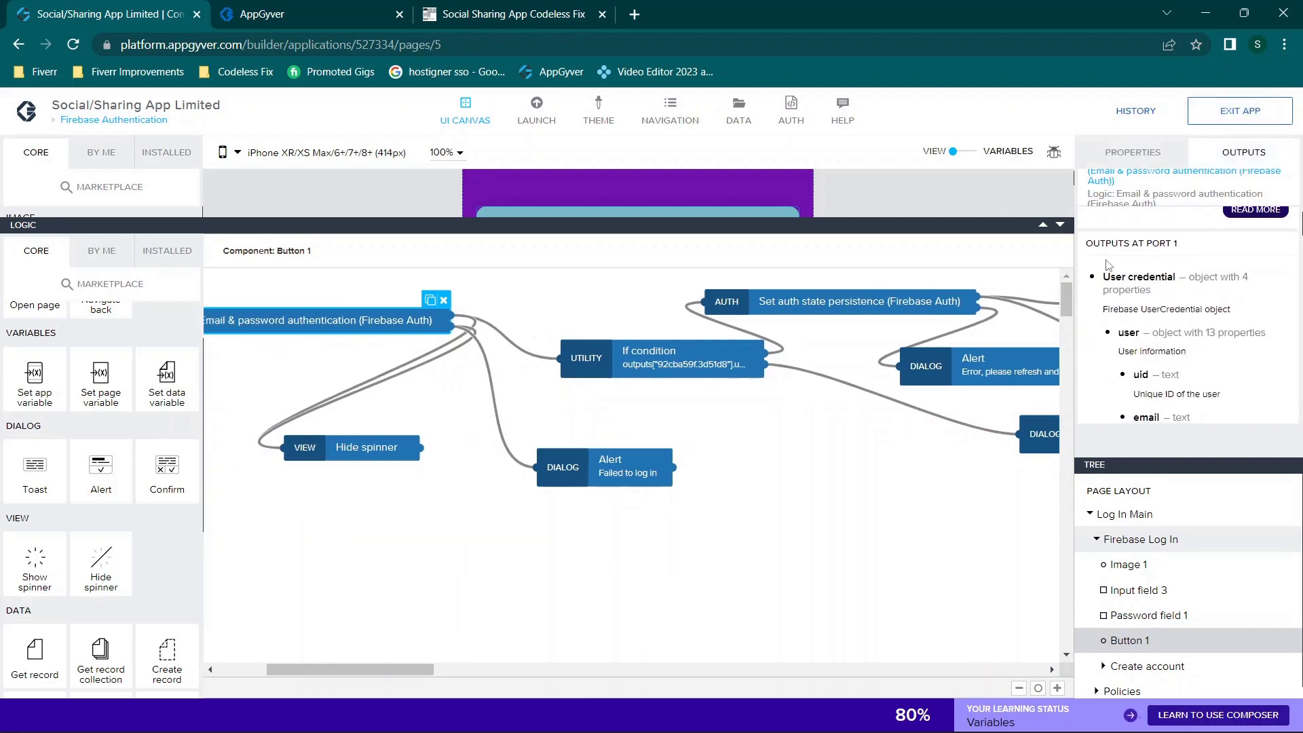
scroll(1166, 258, down, 5)
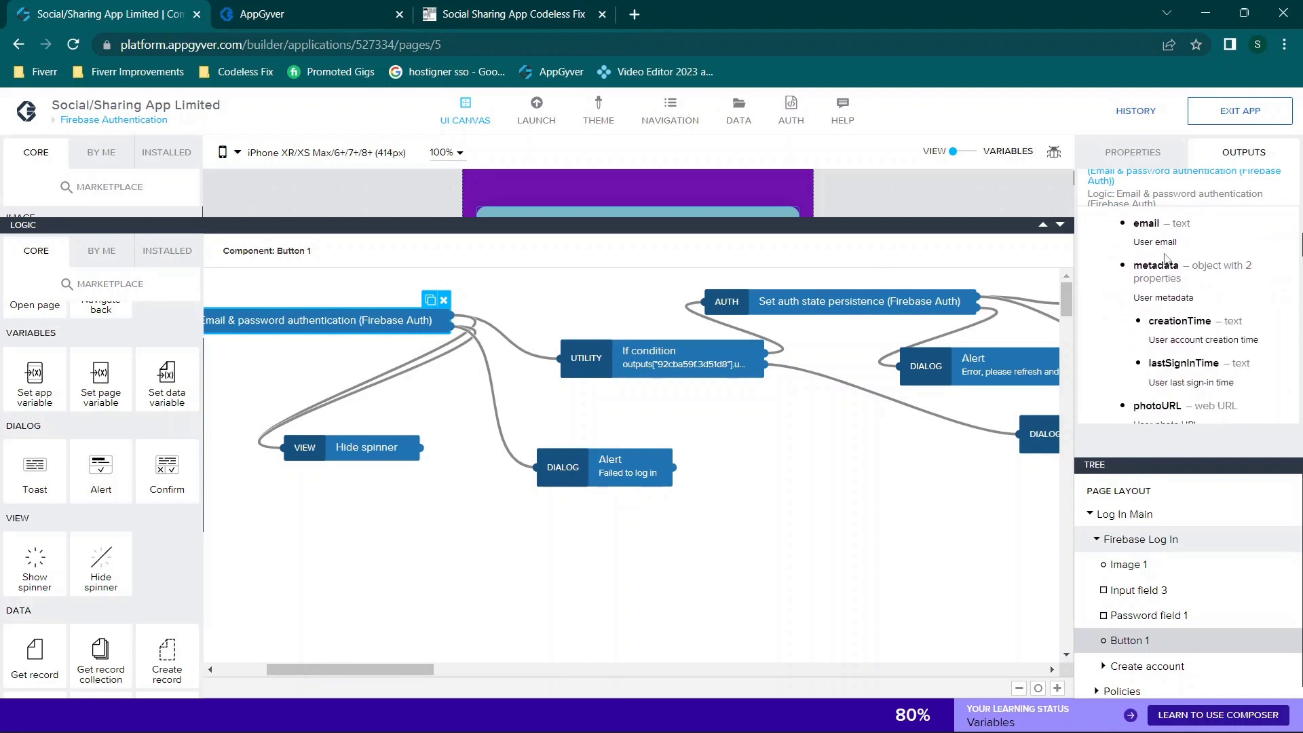
scroll(1166, 258, down, 5)
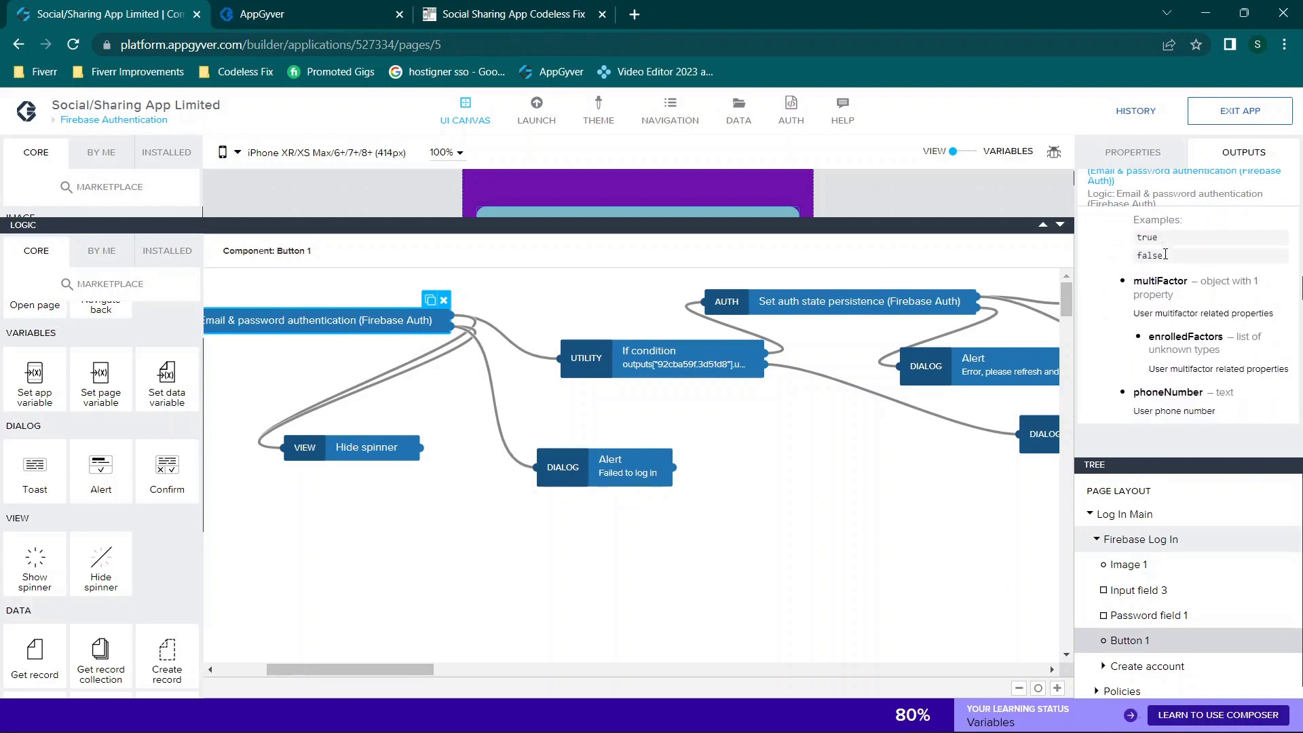
scroll(1165, 256, down, 5)
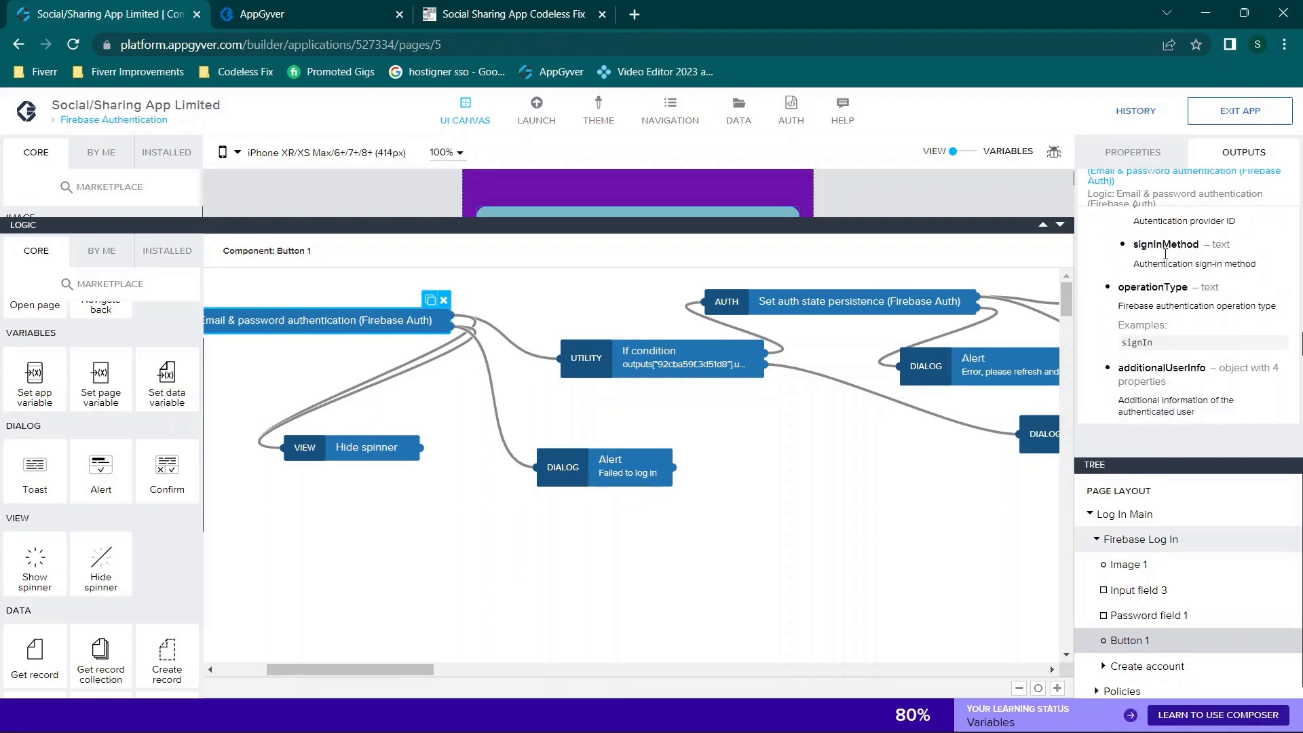
scroll(1166, 258, down, 5)
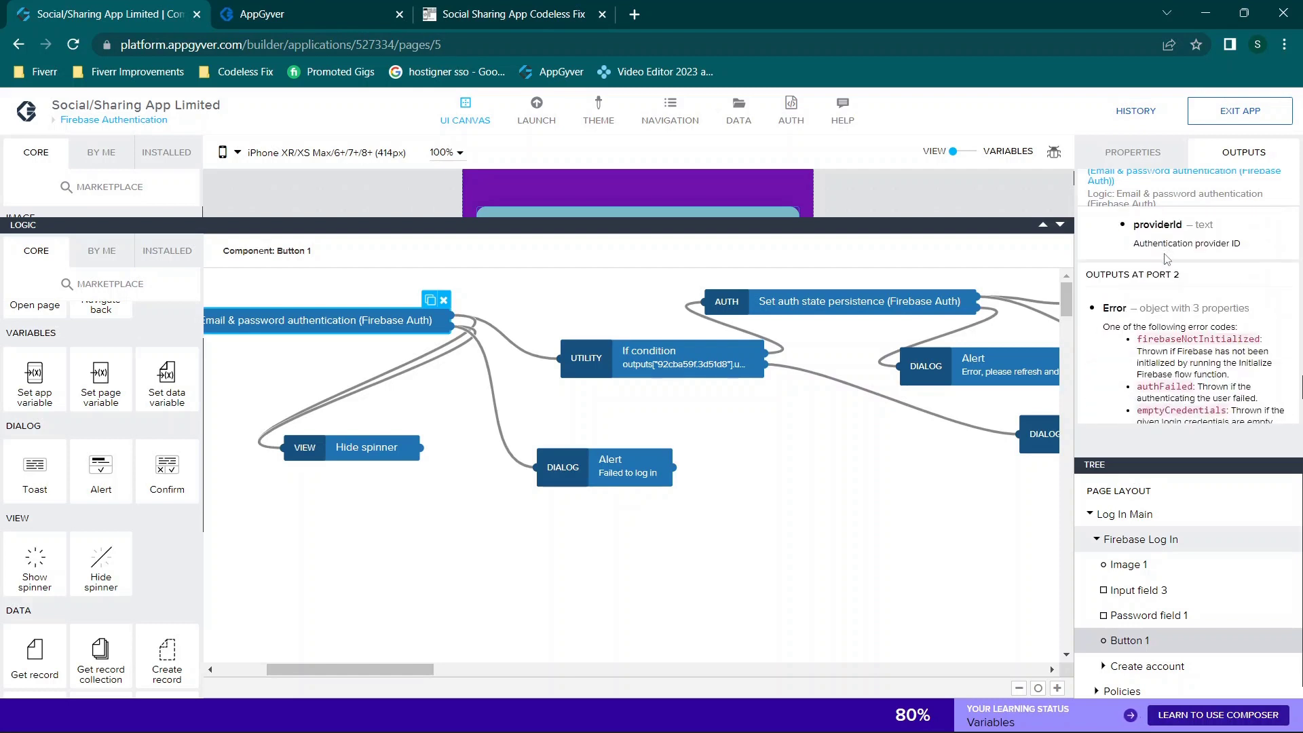
scroll(1149, 307, down, 1)
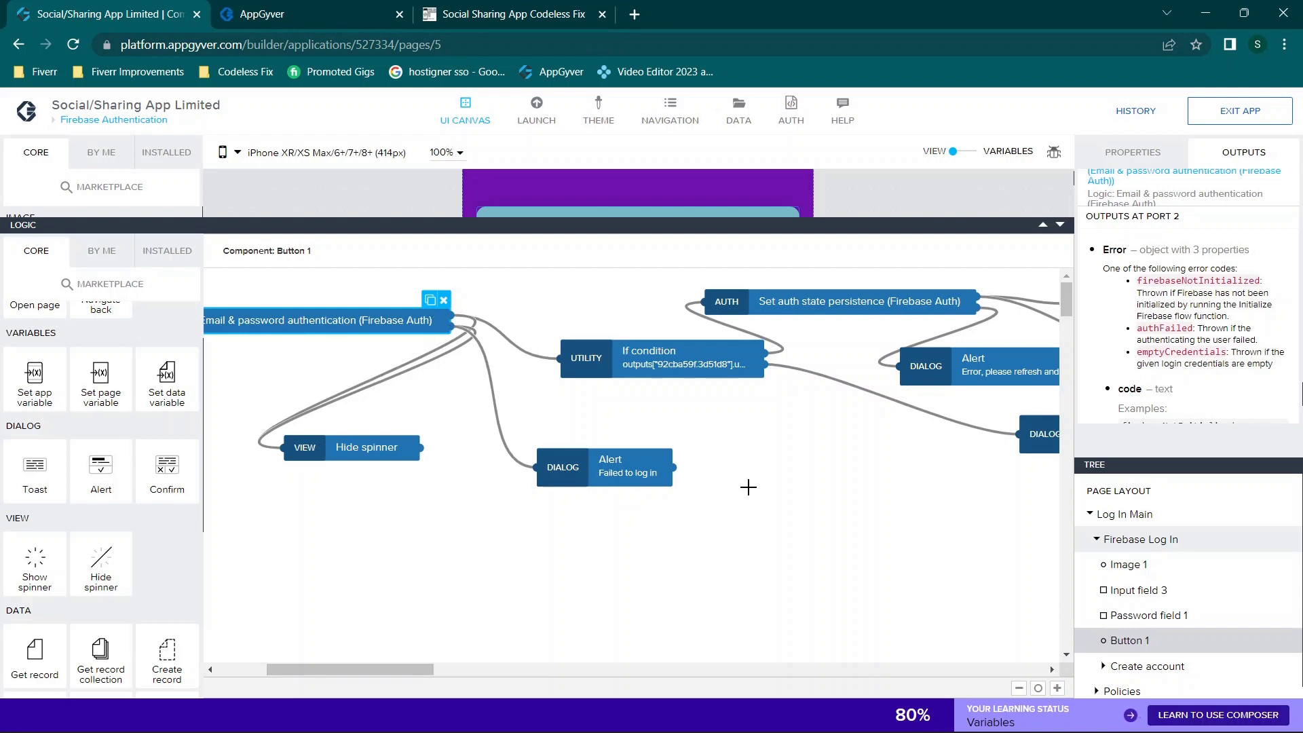
click(1128, 153)
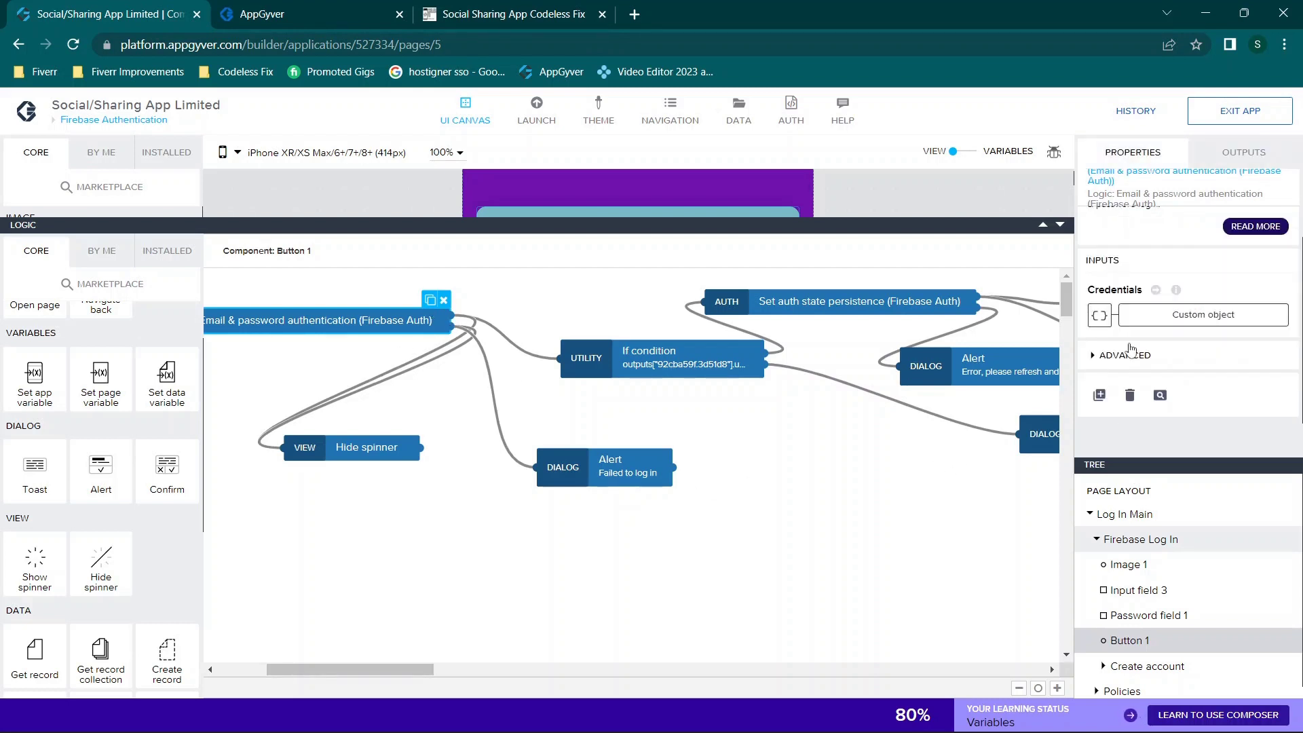
click(646, 461)
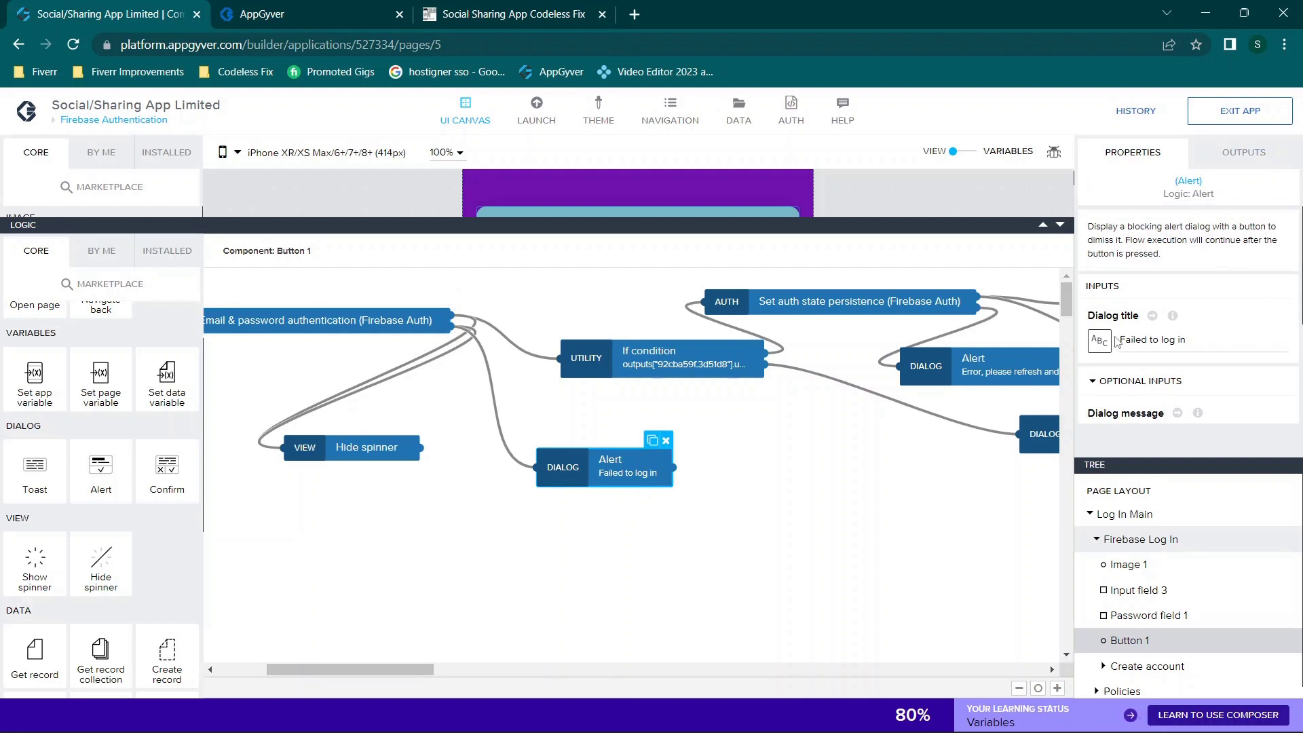
drag(1118, 339, 1219, 331)
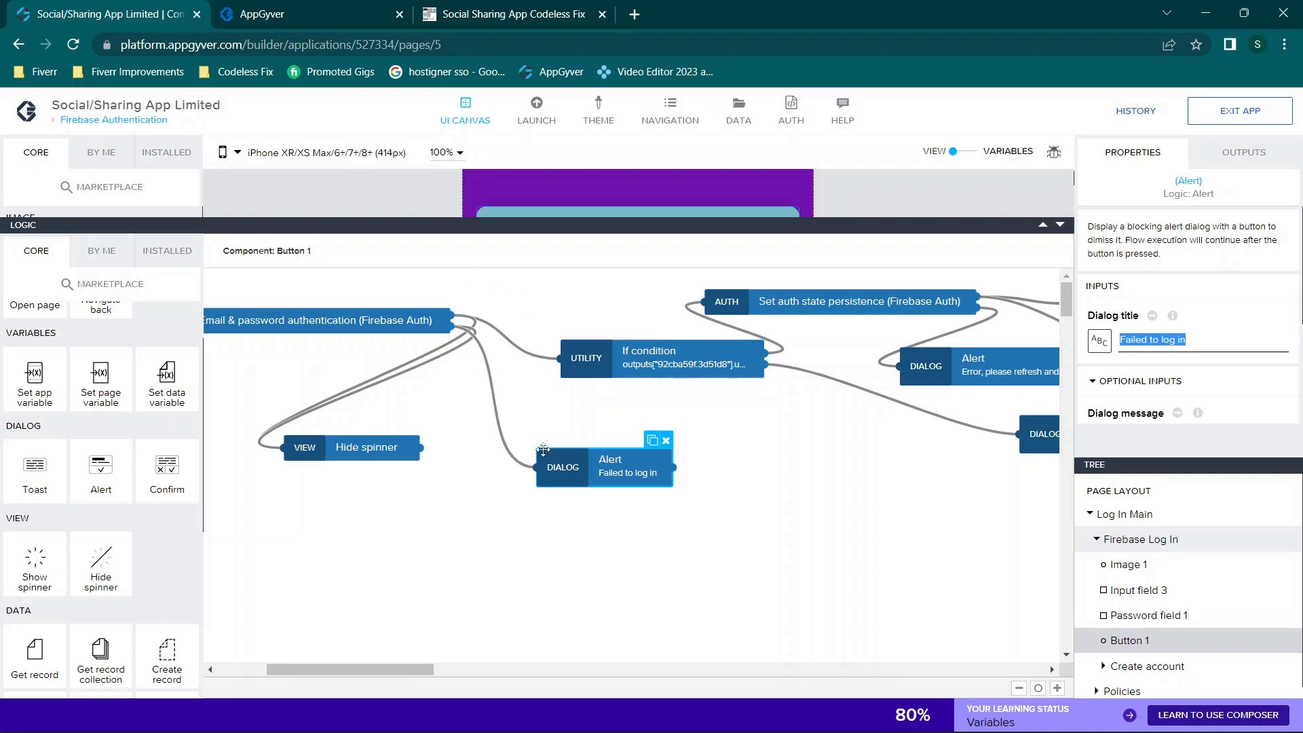
click(1100, 340)
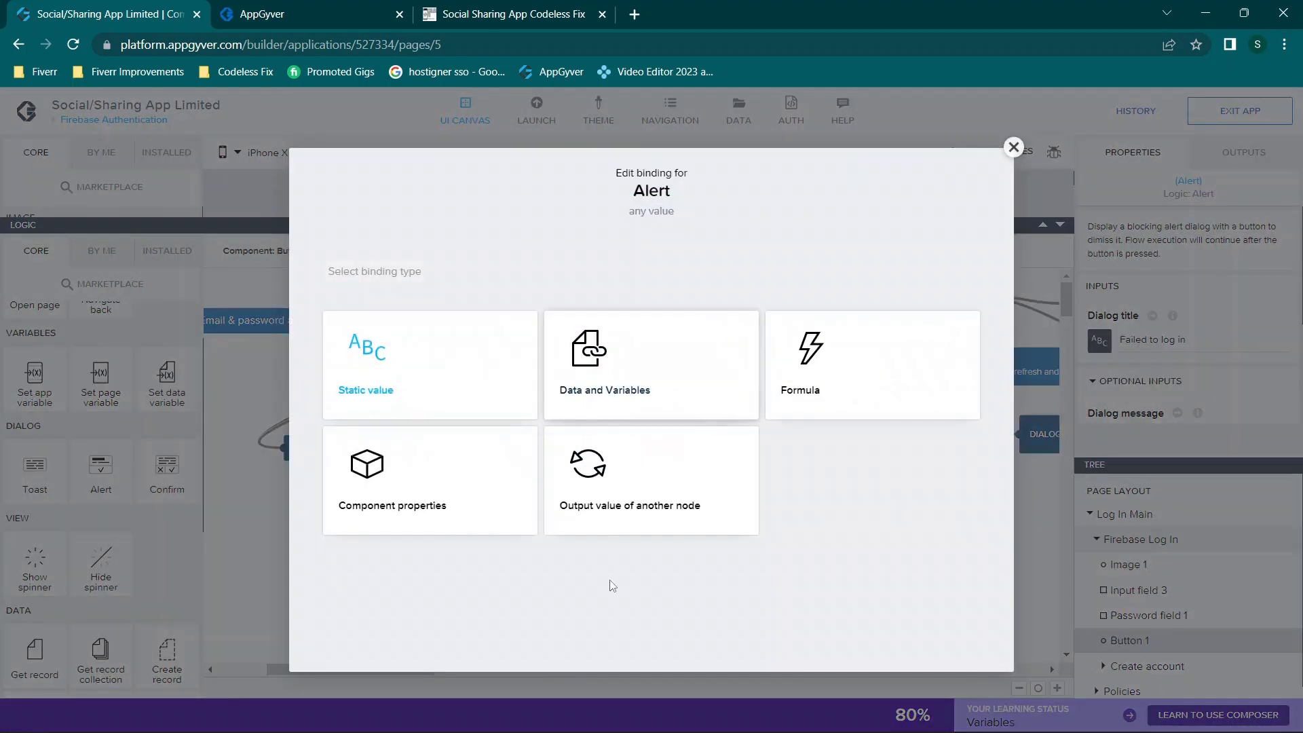
click(630, 542)
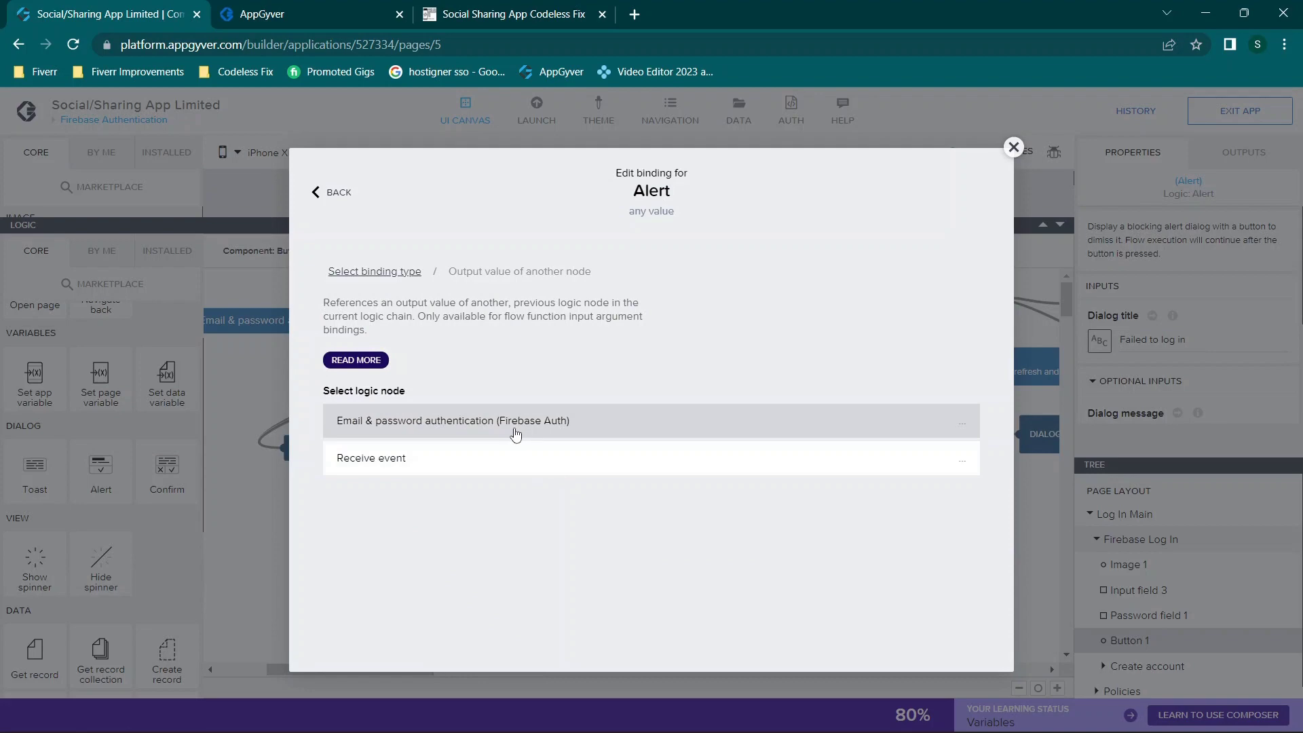
click(515, 435)
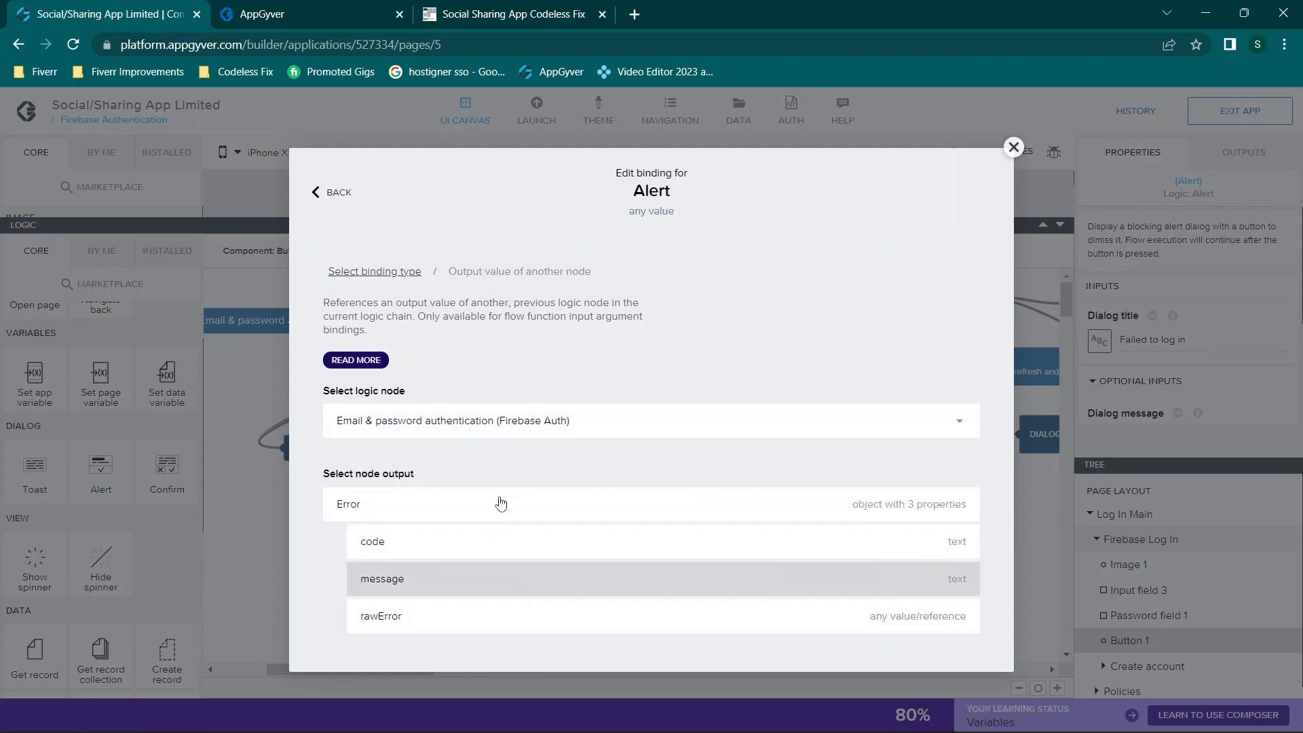
click(1013, 147)
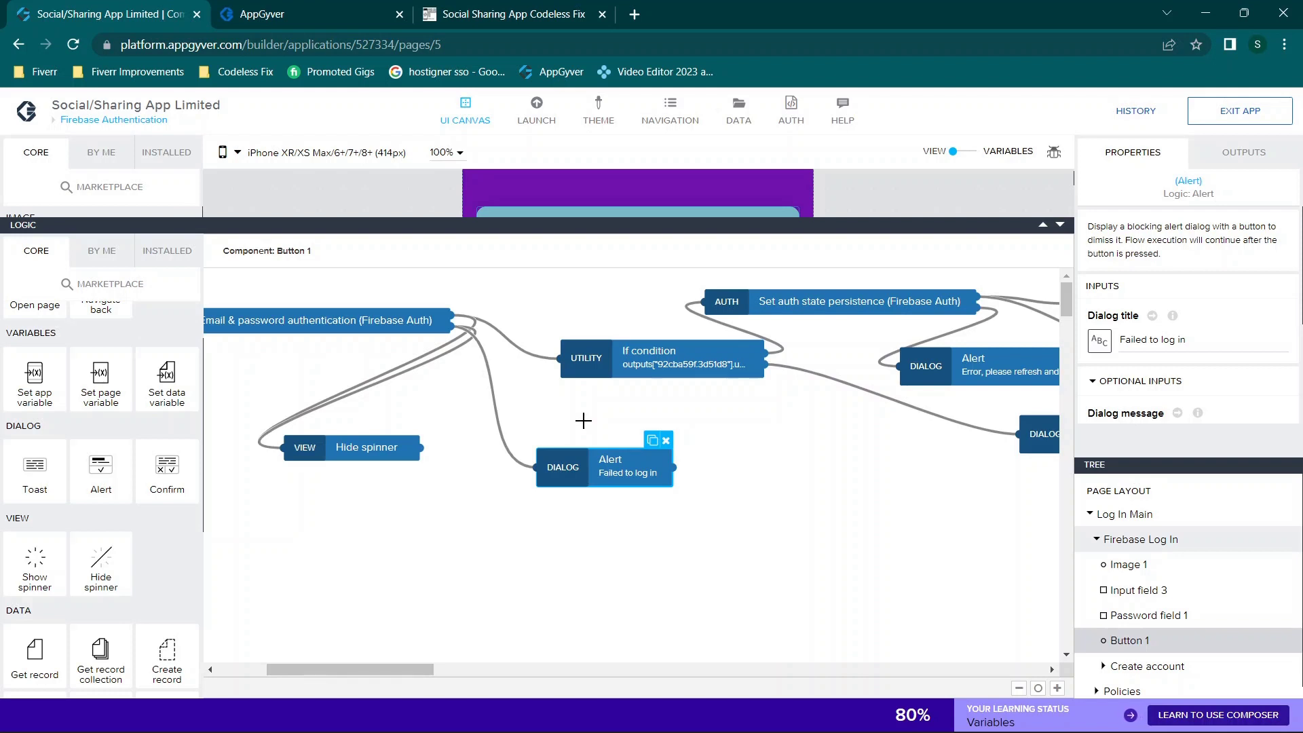
scroll(688, 414, right, 2)
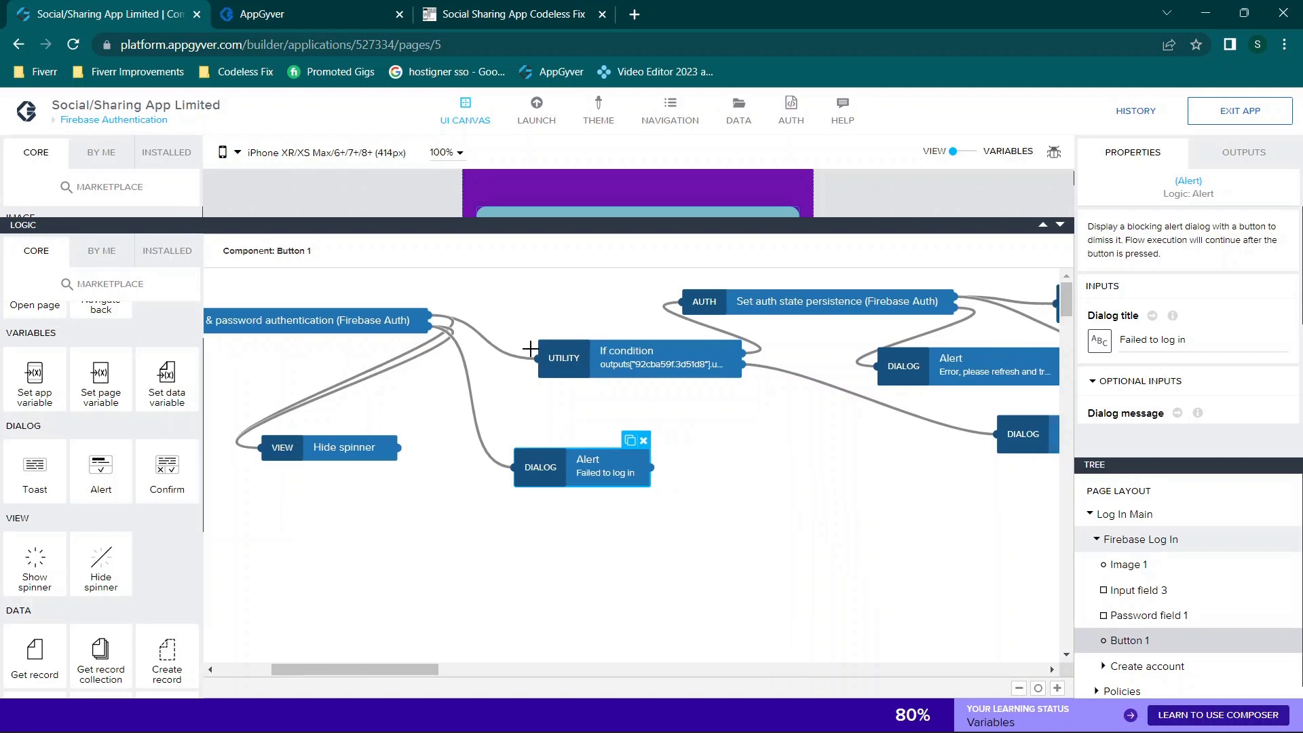
scroll(682, 417, right, 5)
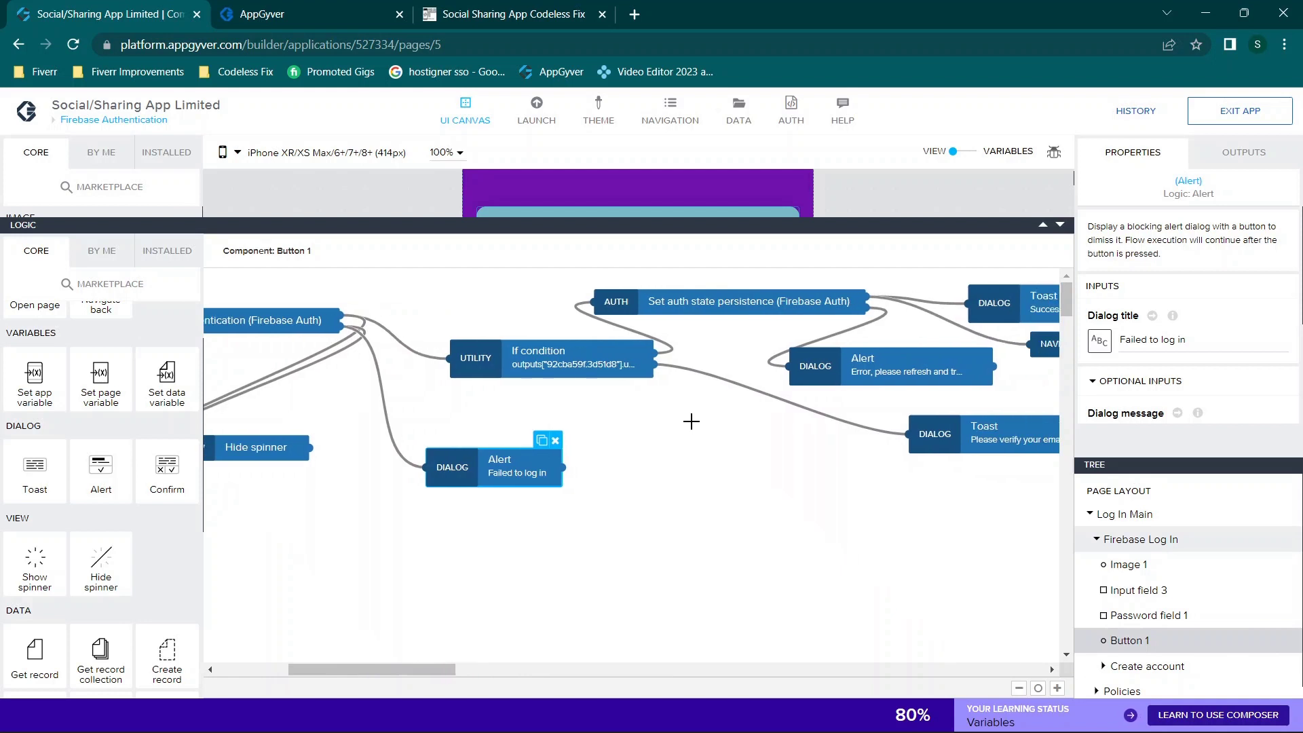
Step: Select the If condition node and review its Condition formula in the formula editor
click(527, 363)
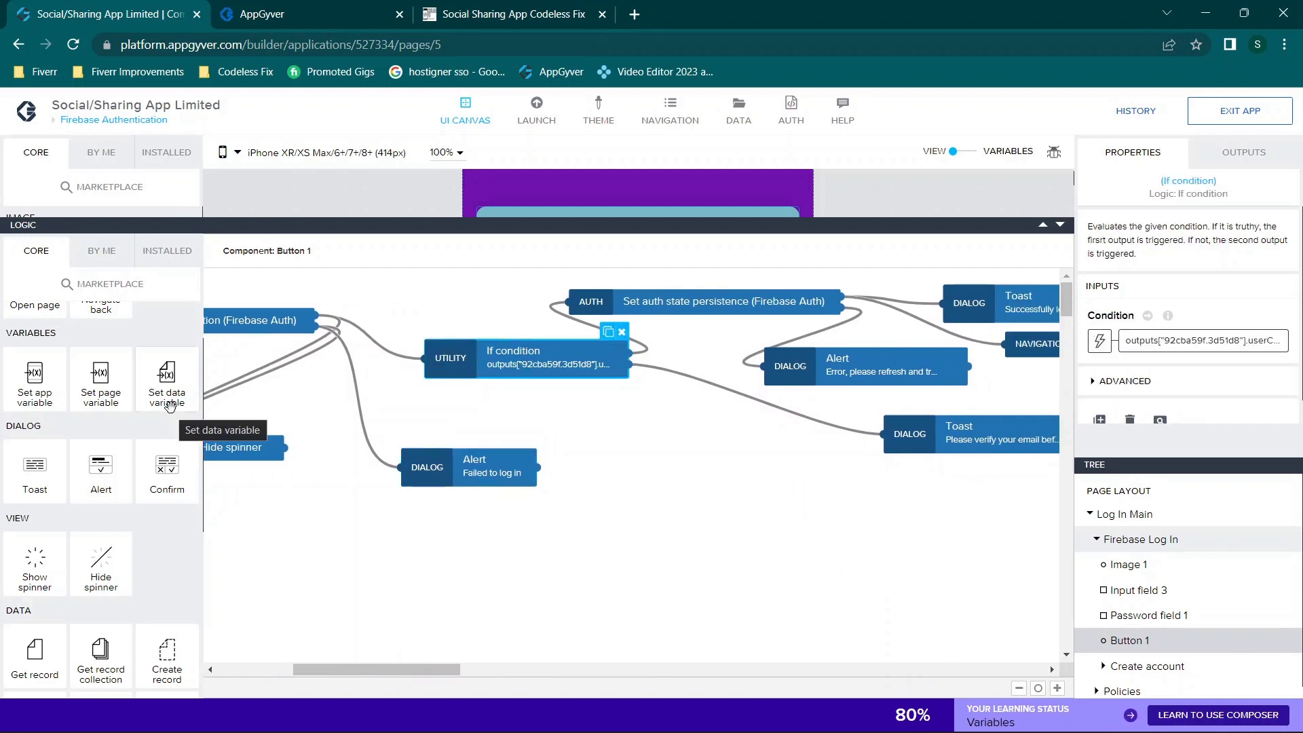
scroll(101, 424, up, 1)
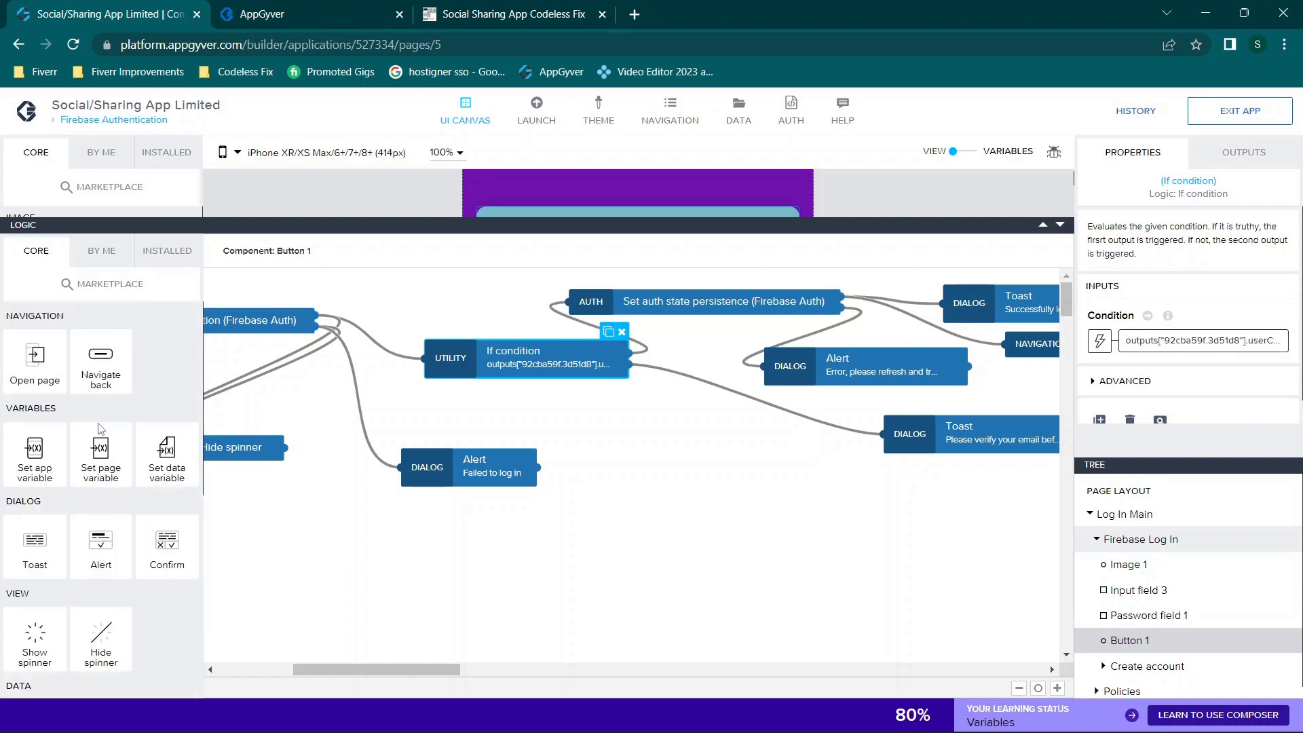
scroll(98, 421, down, 5)
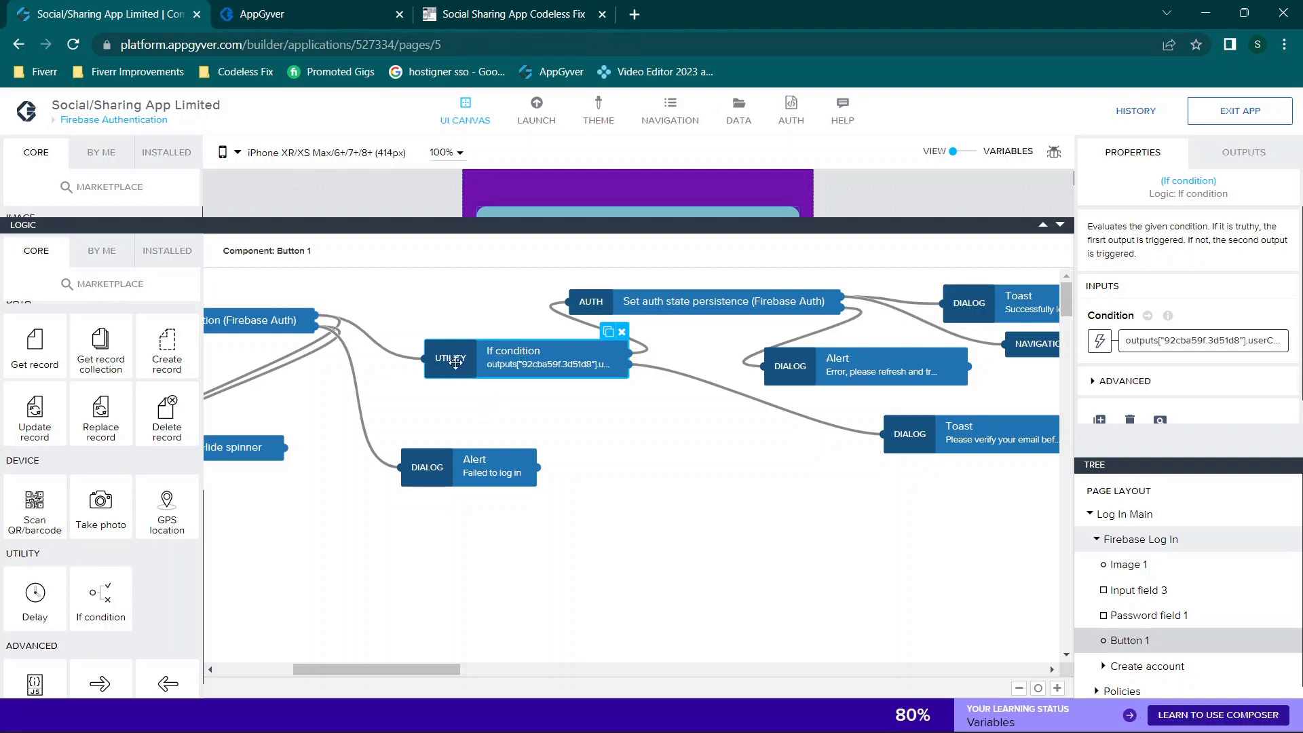
scroll(513, 340, left, 5)
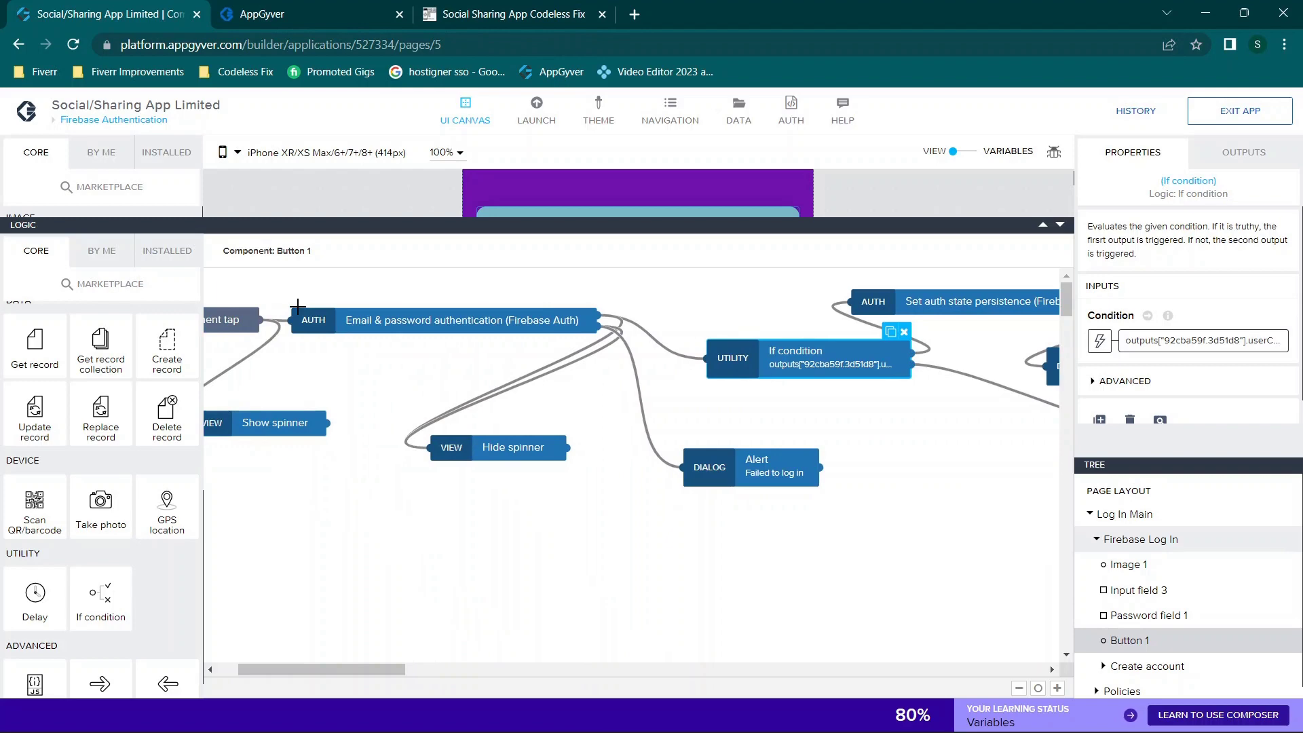
scroll(548, 362, right, 5)
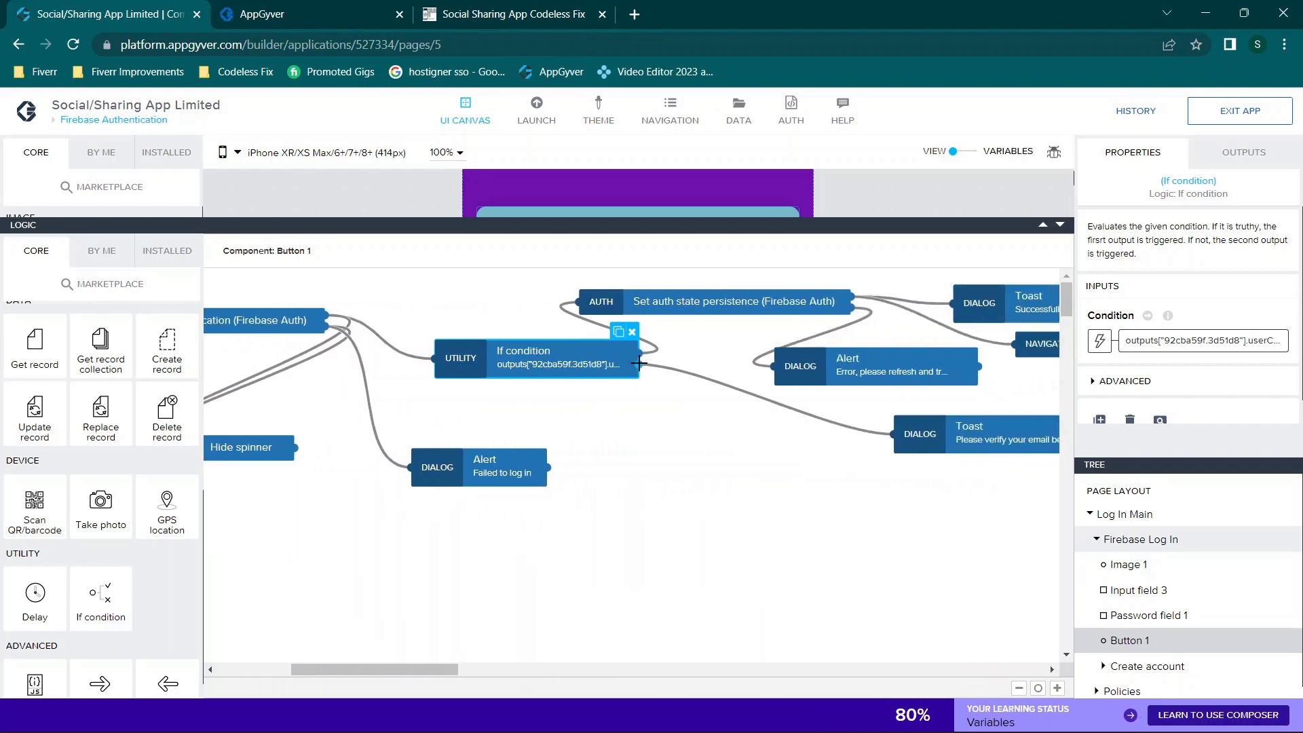
click(1184, 343)
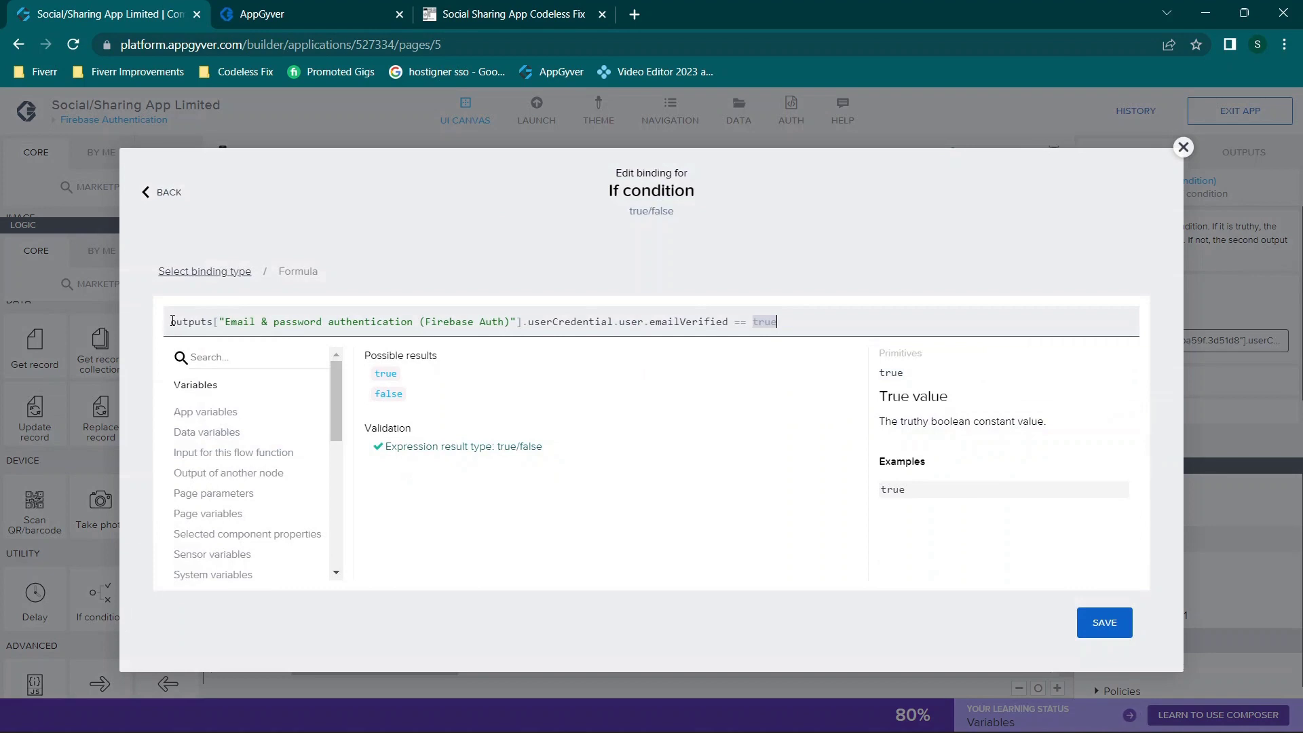
drag(172, 321, 1027, 366)
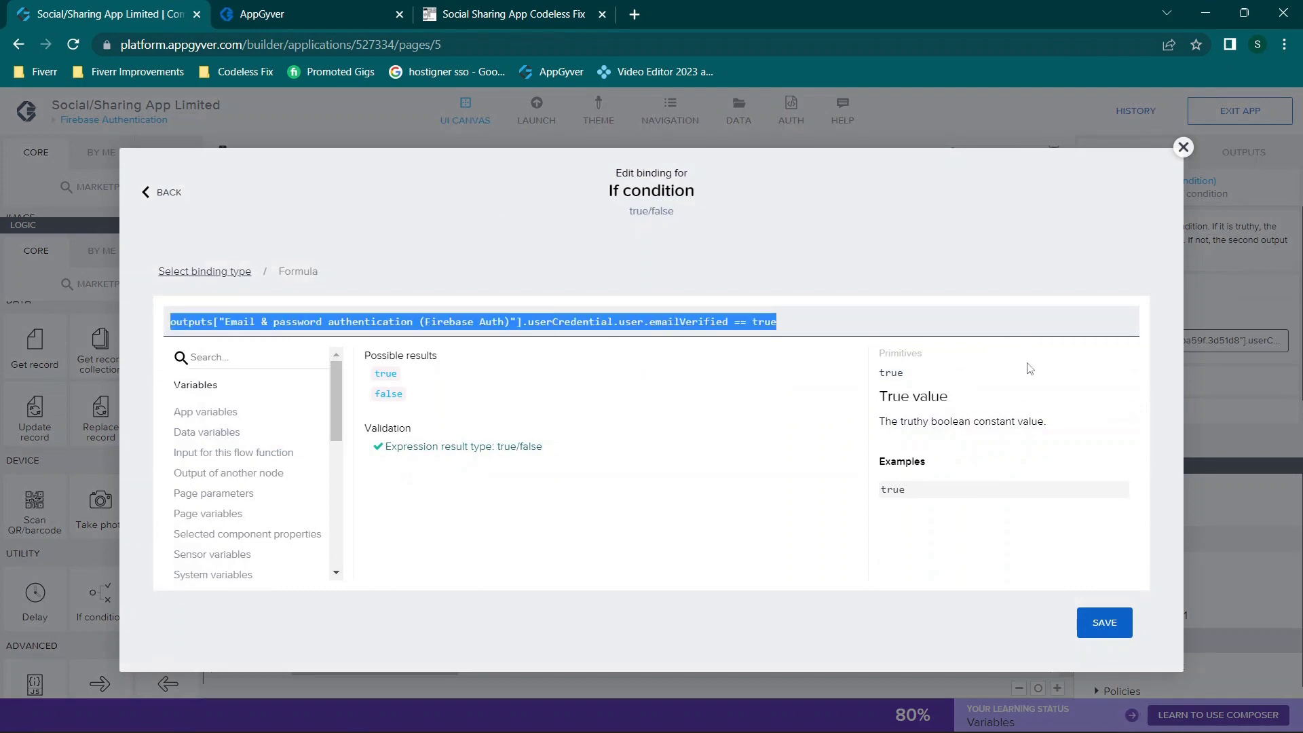
click(872, 316)
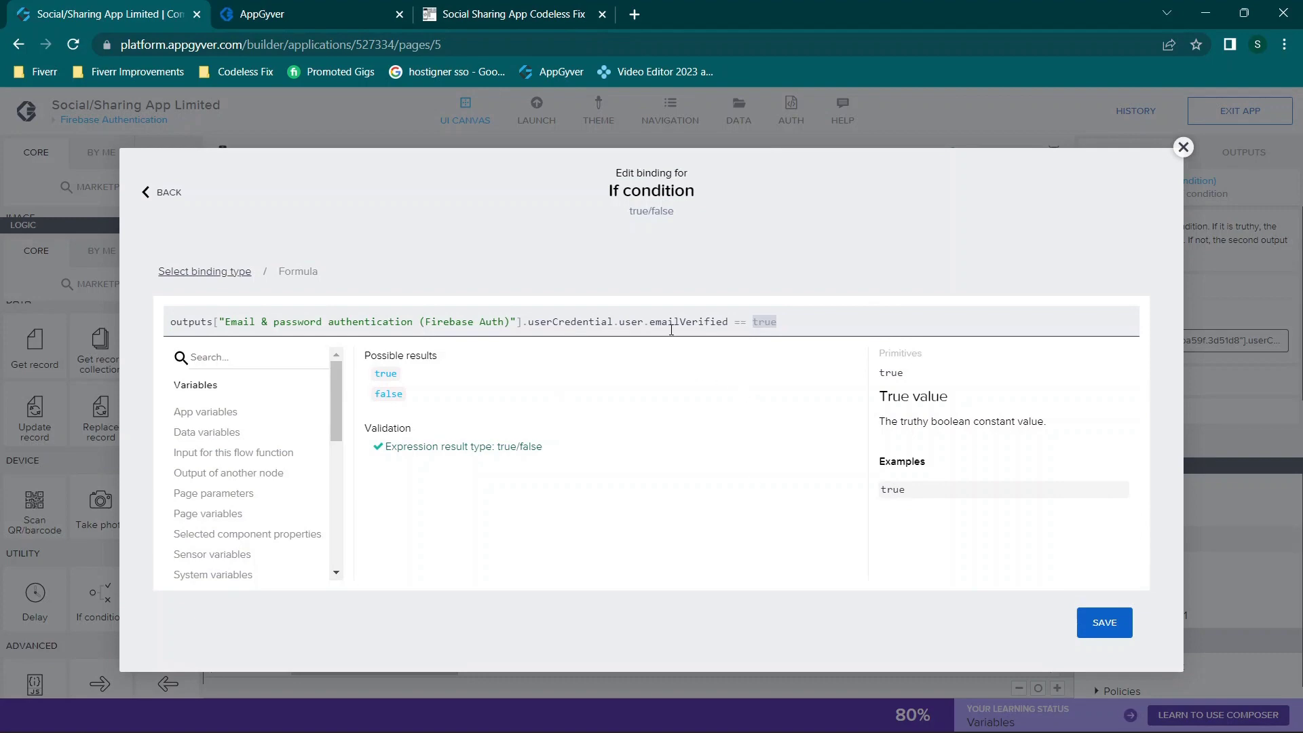
click(1182, 151)
Step: Browse the authentication node's outputs, including emailVerified, as an Output value binding, then cancel
click(1099, 340)
click(679, 511)
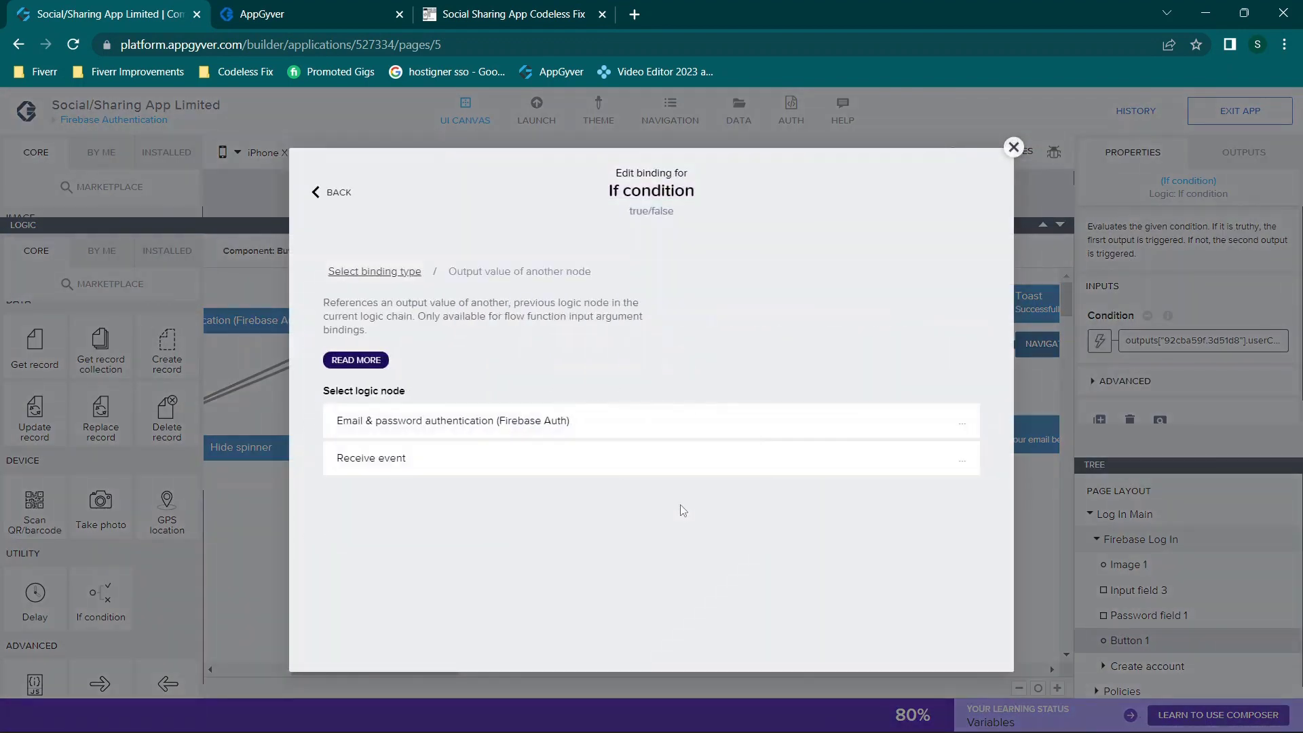
click(483, 433)
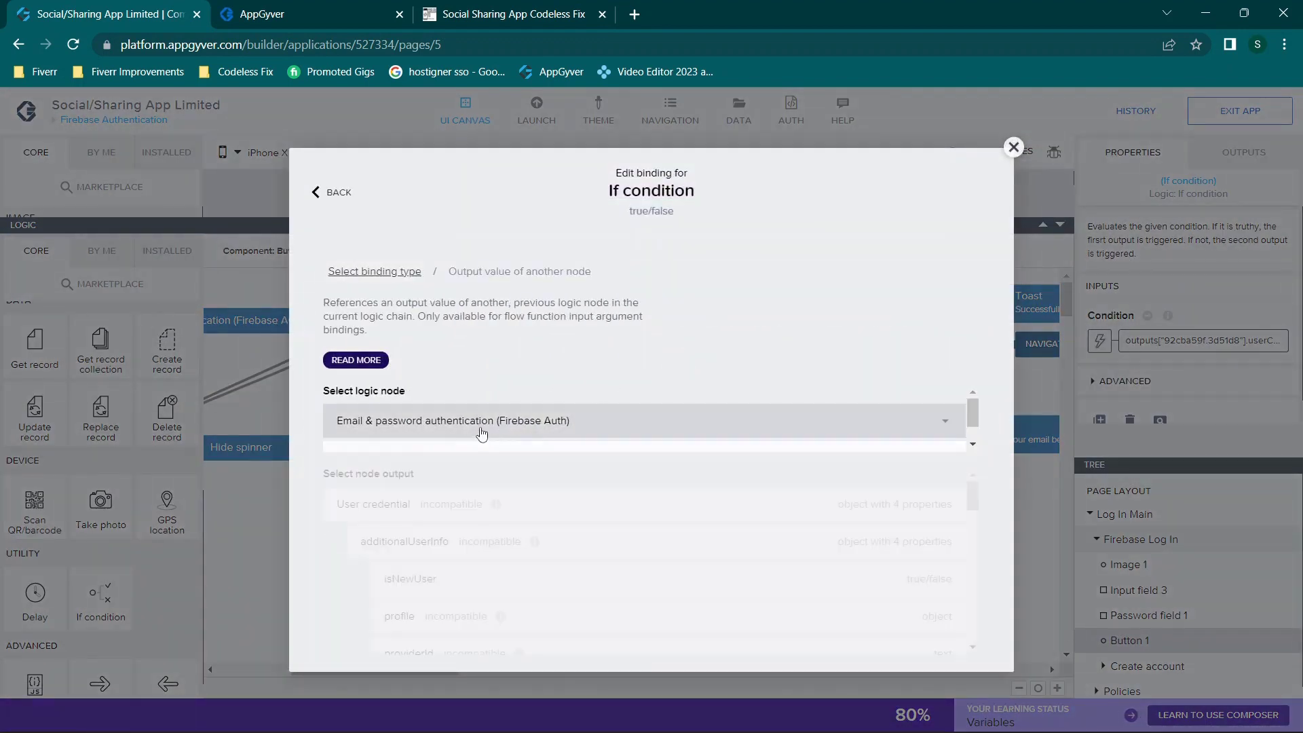
scroll(631, 516, down, 1)
scroll(618, 475, up, 1)
scroll(619, 543, down, 2)
scroll(618, 543, down, 2)
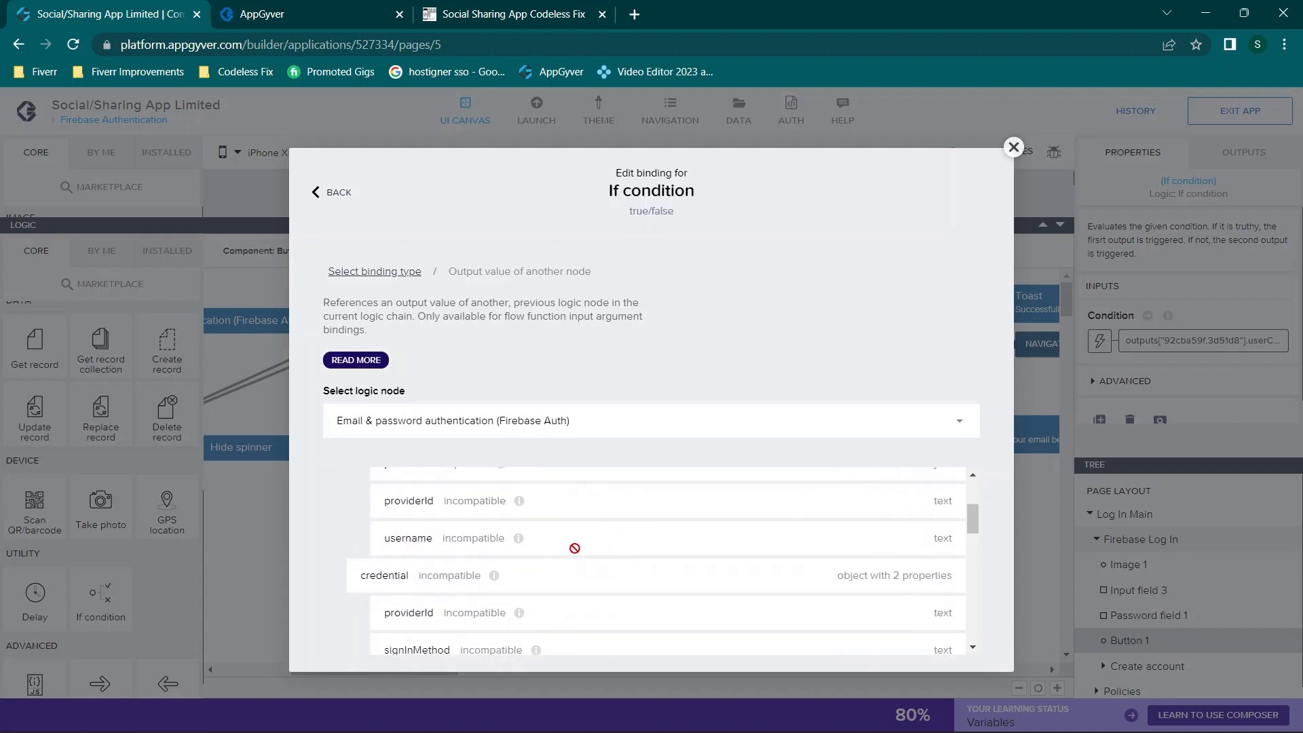
scroll(573, 547, down, 3)
scroll(574, 548, down, 4)
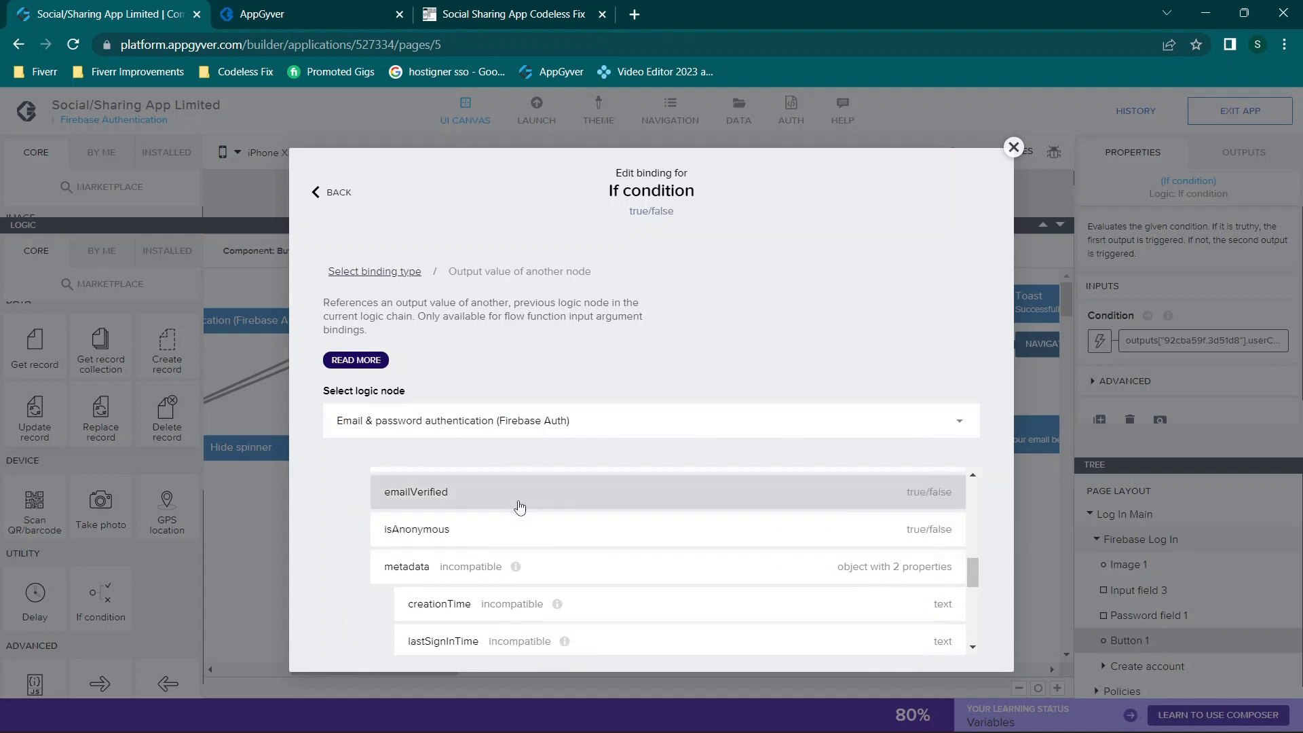
scroll(536, 513, up, 4)
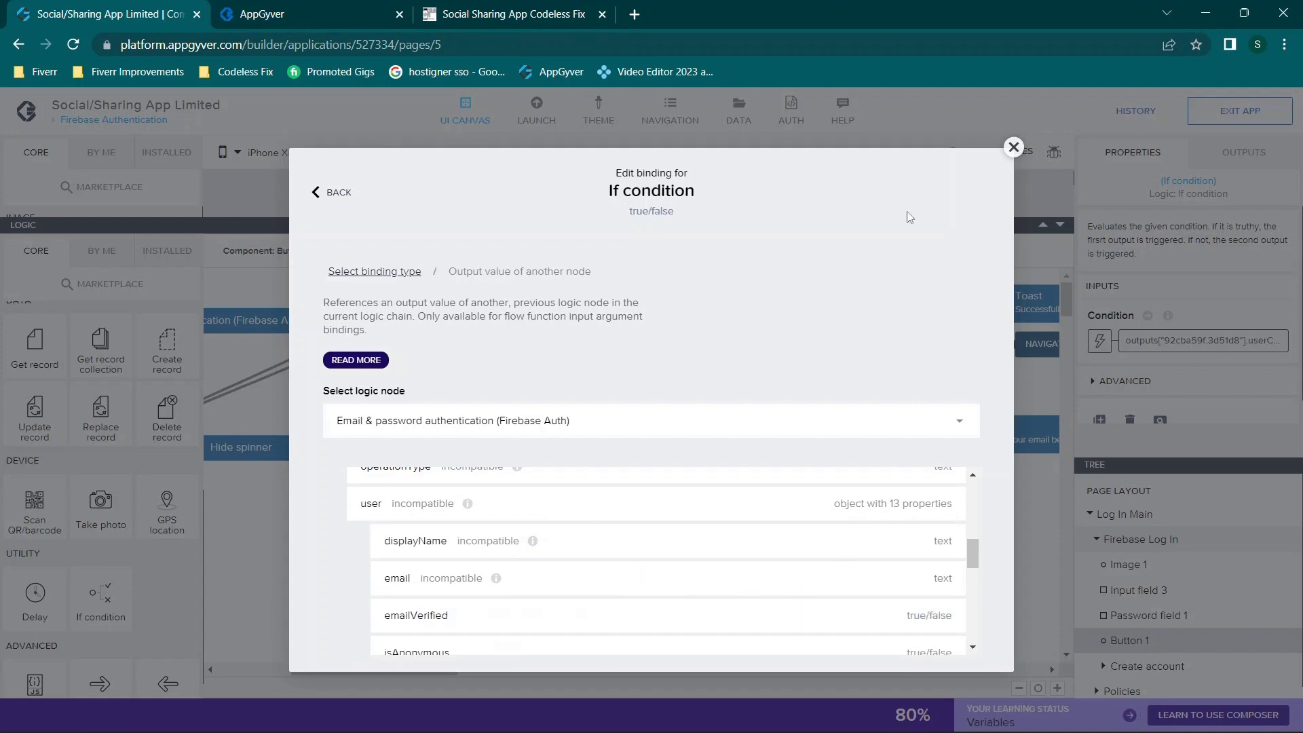
click(1013, 147)
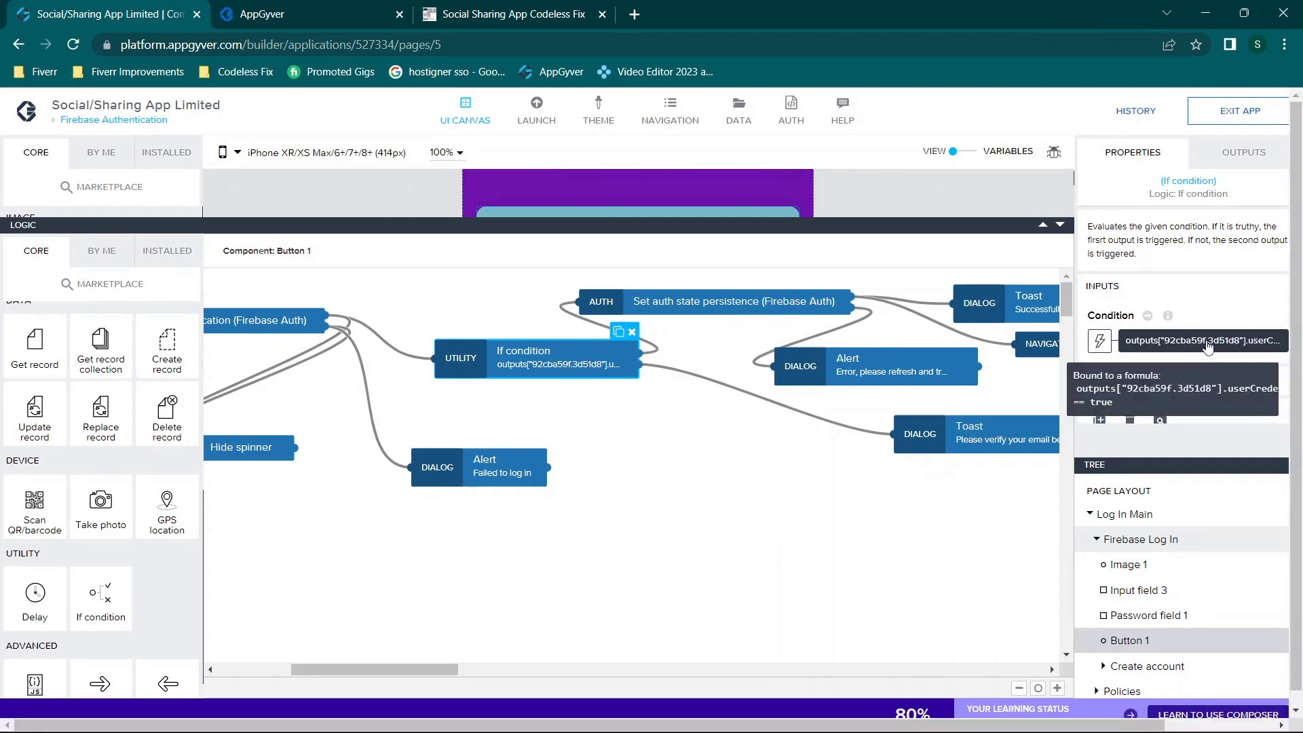
click(1100, 341)
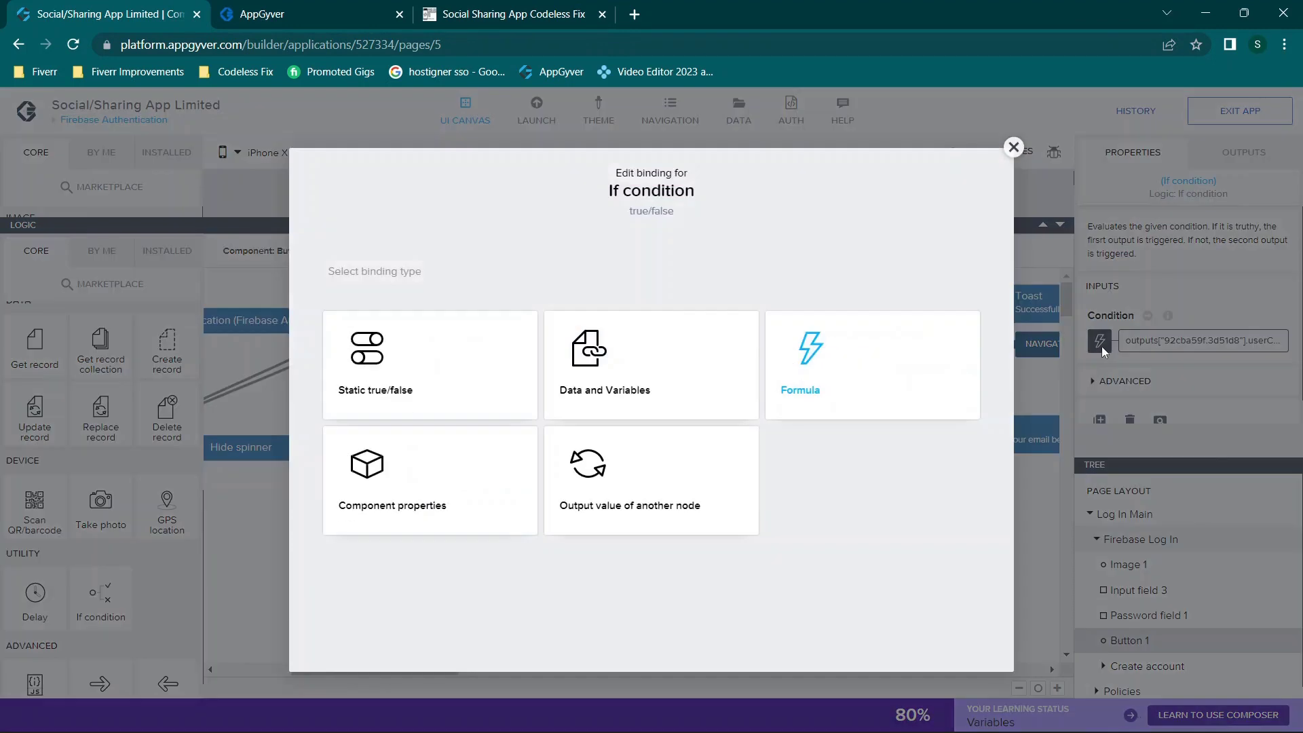
click(807, 348)
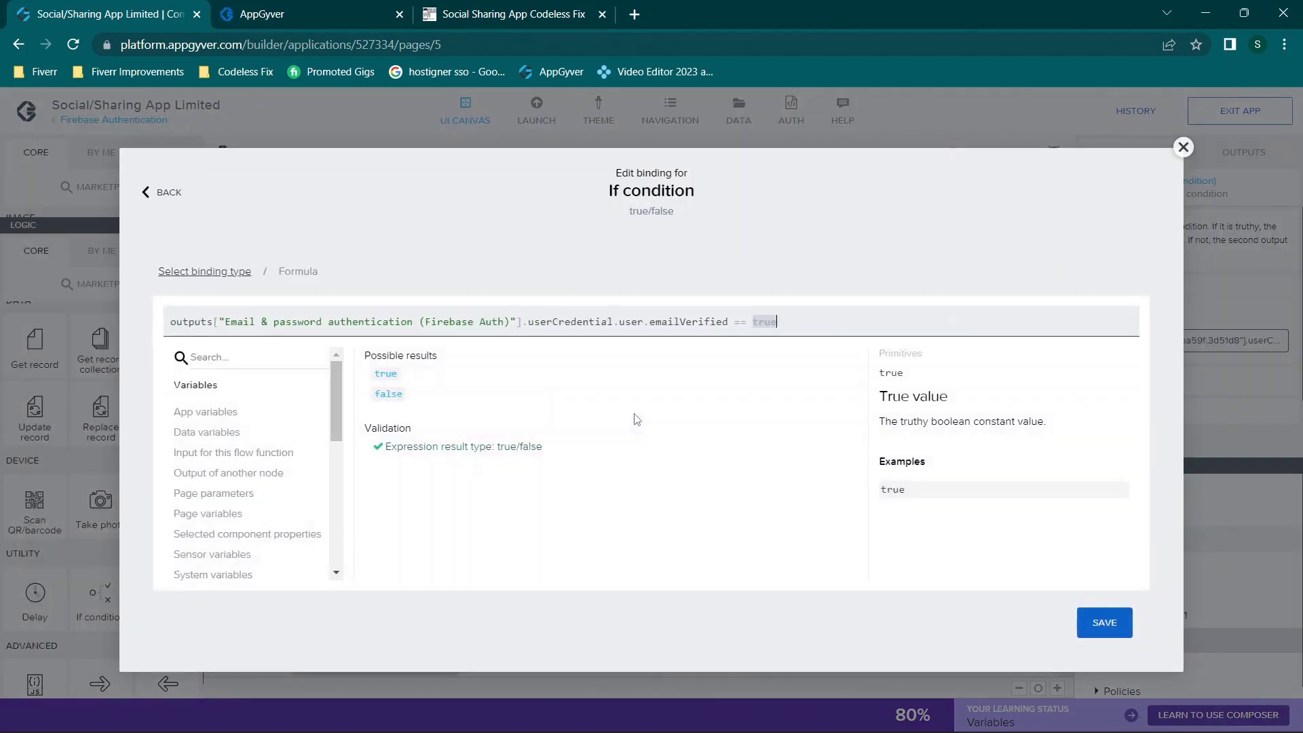
key(ctrl+a)
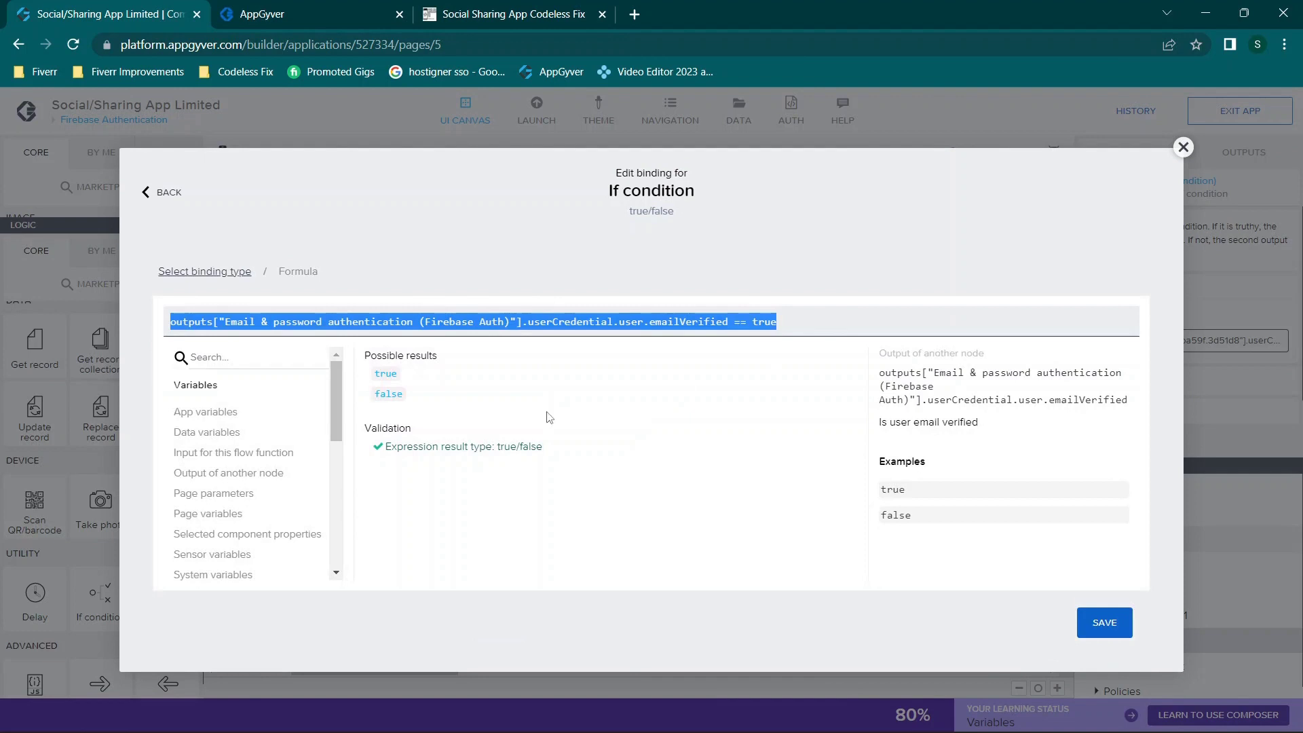
key(End)
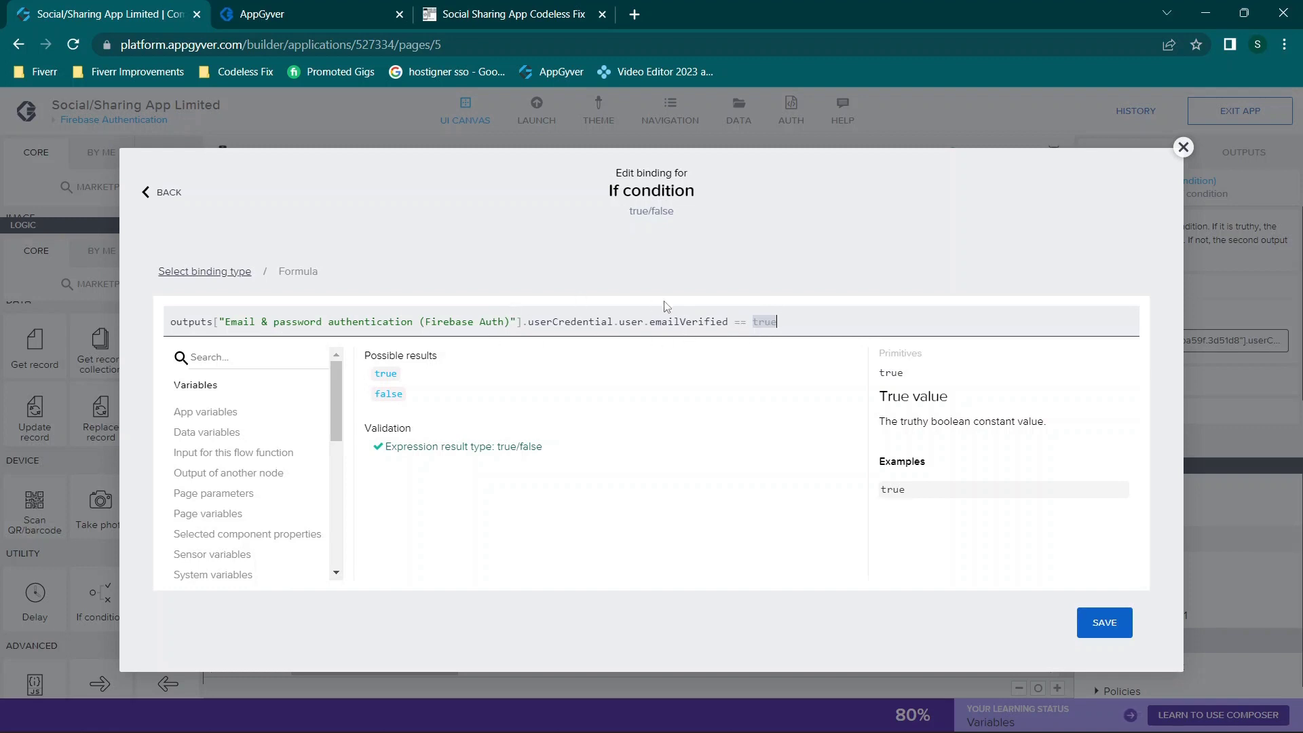
click(194, 319)
click(360, 321)
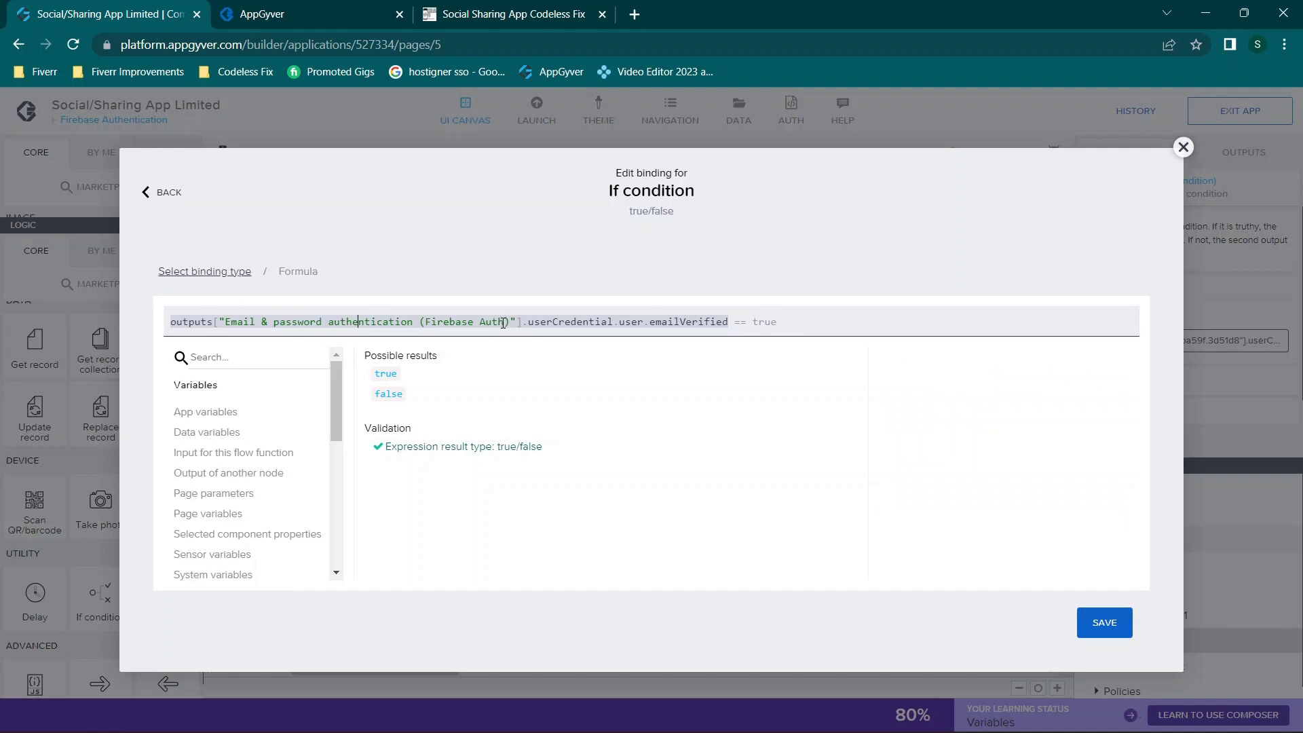
click(575, 321)
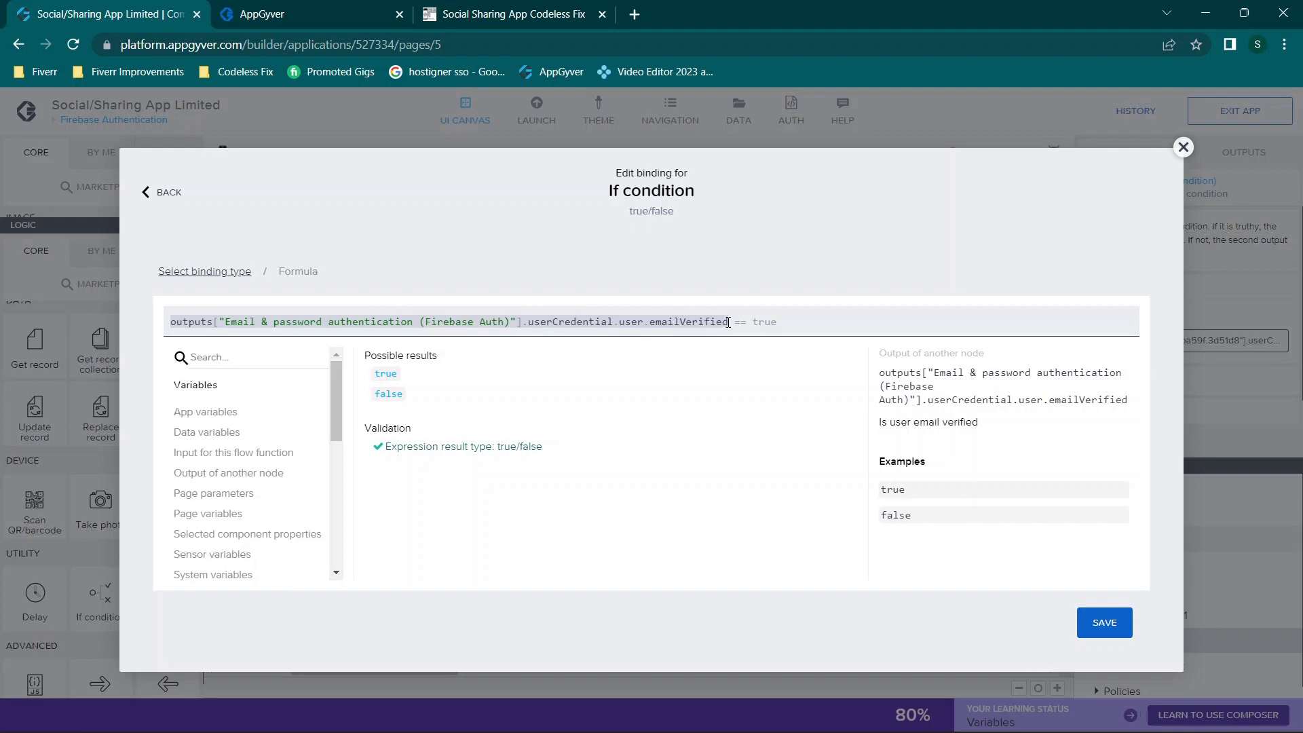
drag(729, 322, 2, 280)
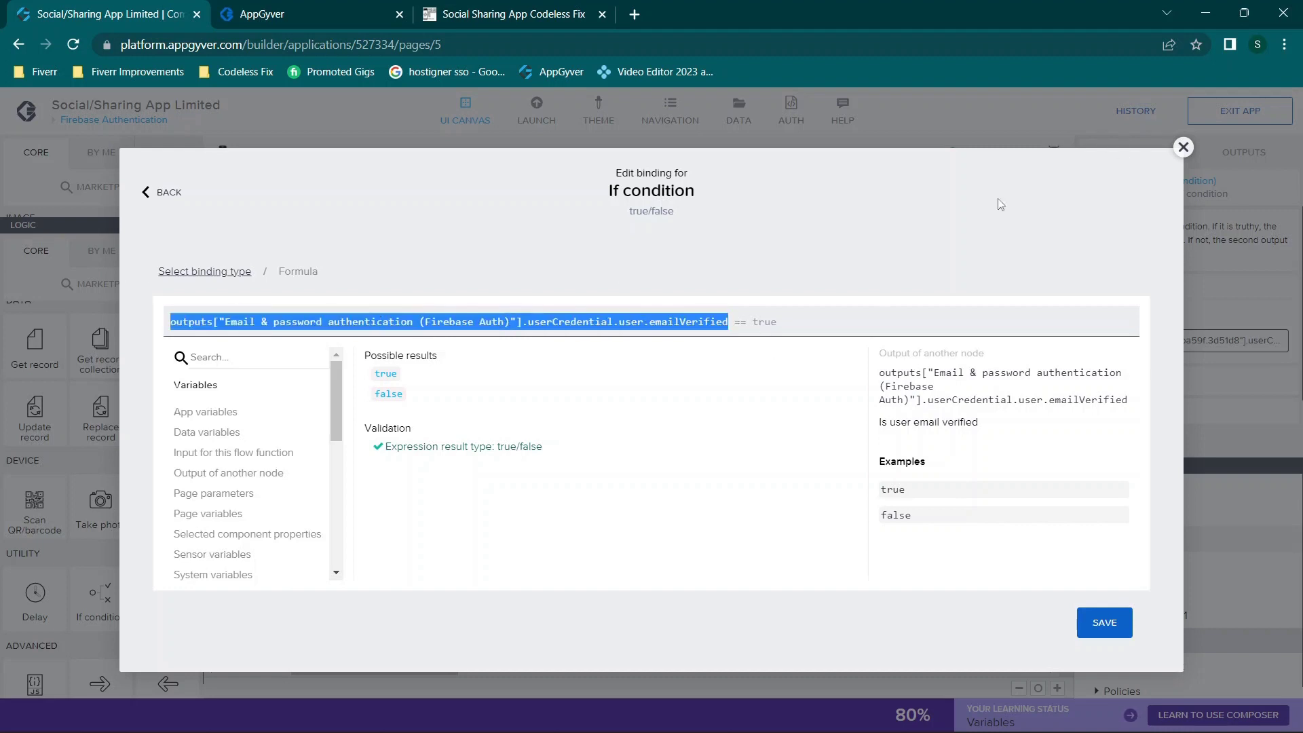
double_click(762, 321)
click(1182, 147)
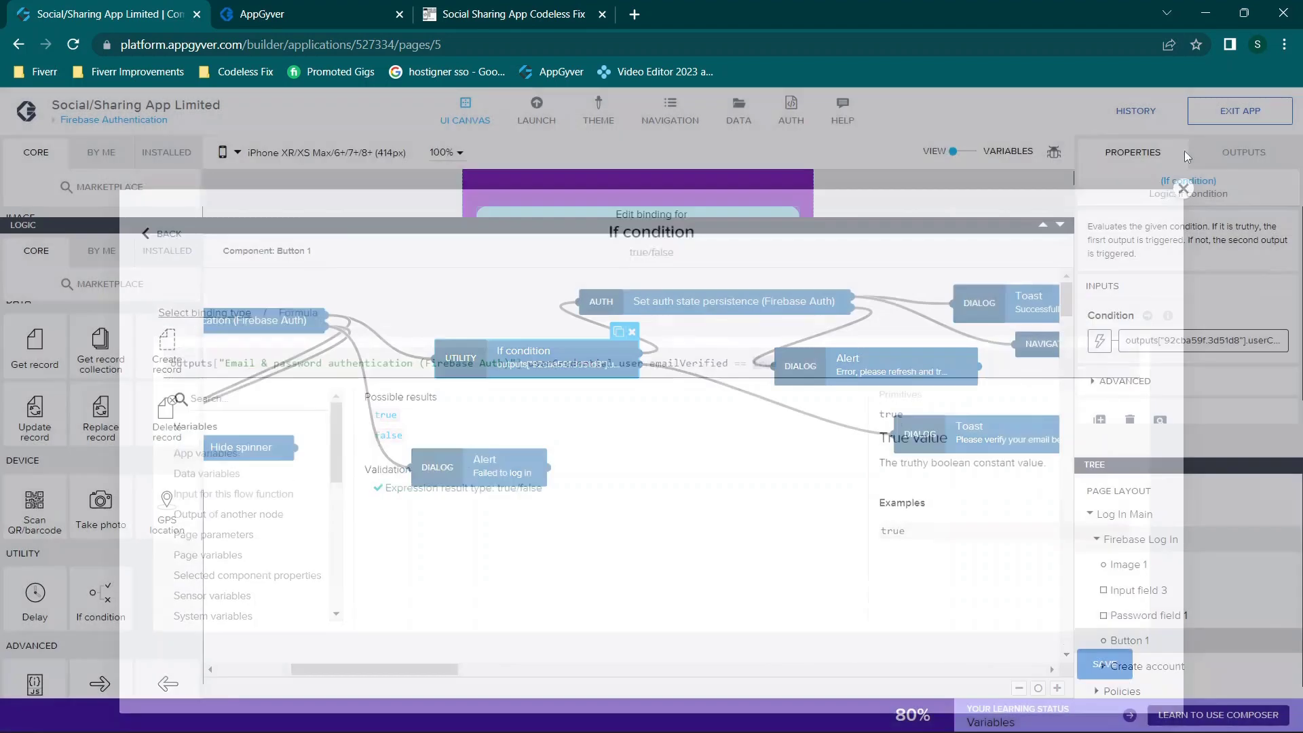
scroll(708, 387, right, 2)
click(699, 290)
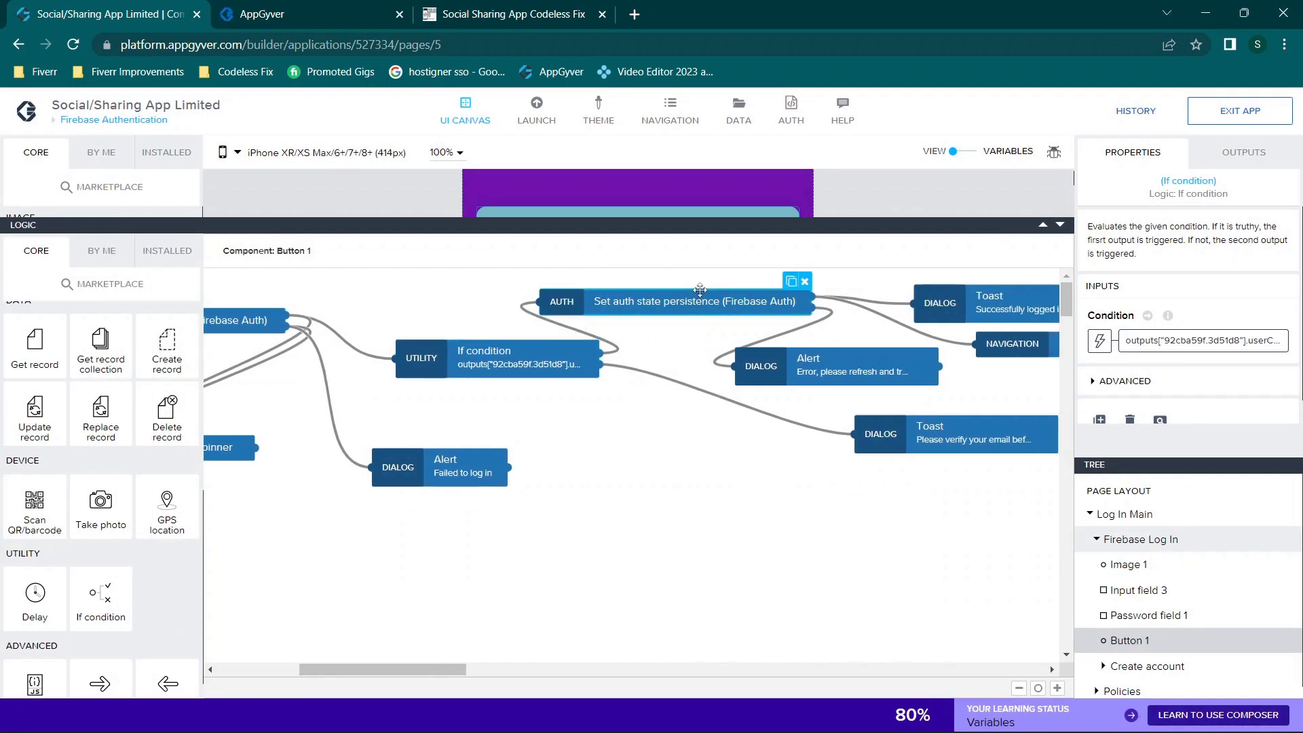
Step: Review the Please verify your email Toast and the If condition's outputs at each port
click(695, 392)
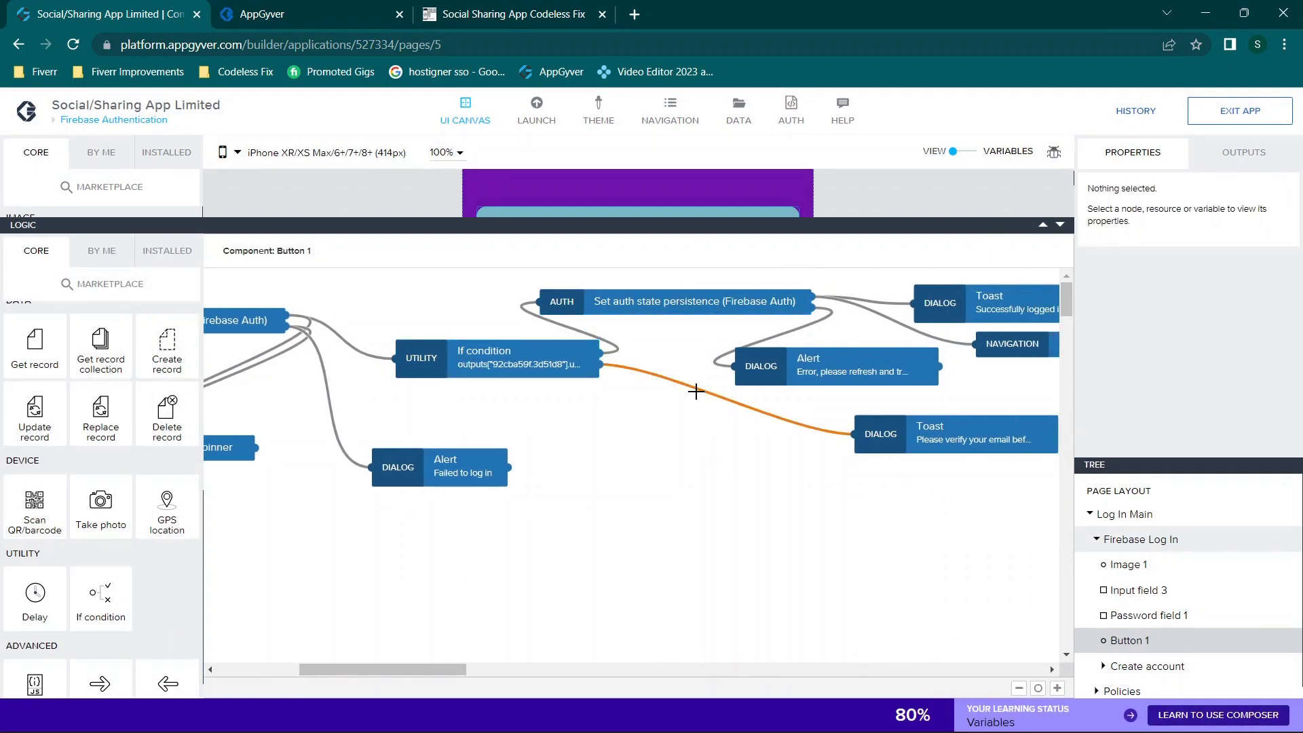
scroll(994, 500, right, 5)
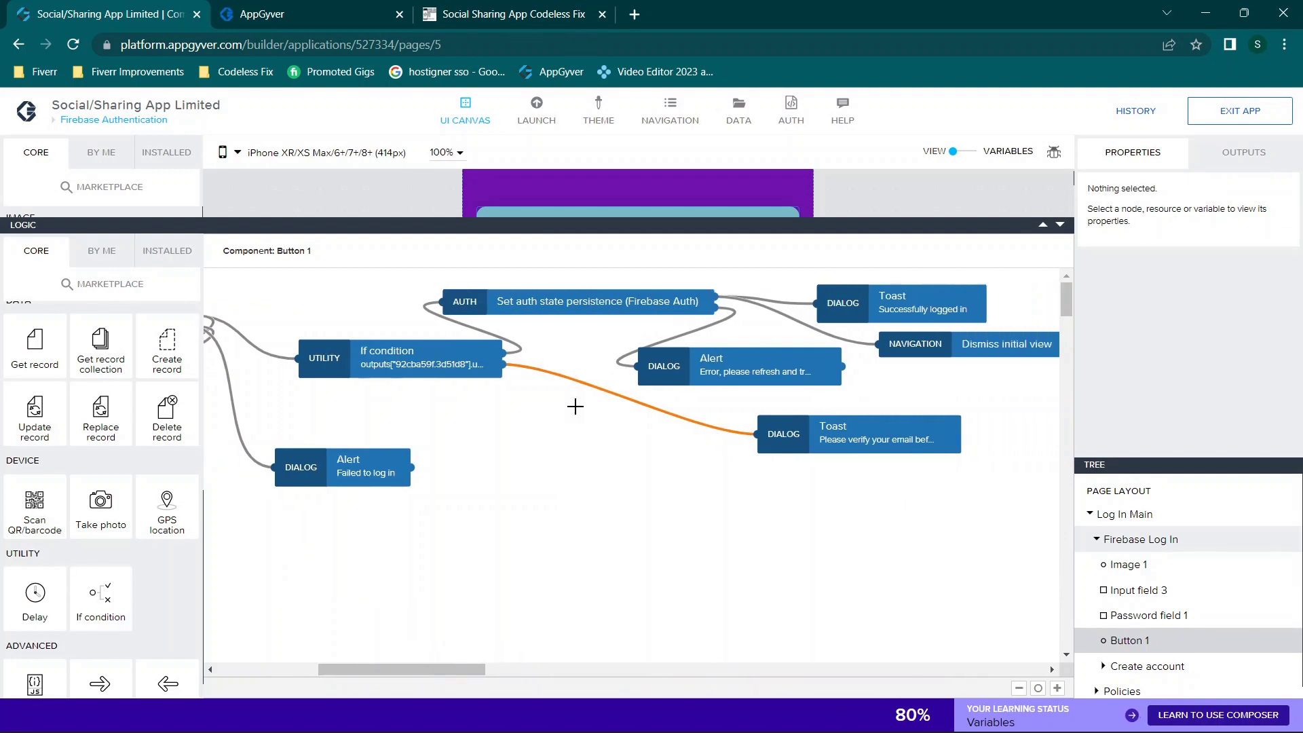
click(851, 448)
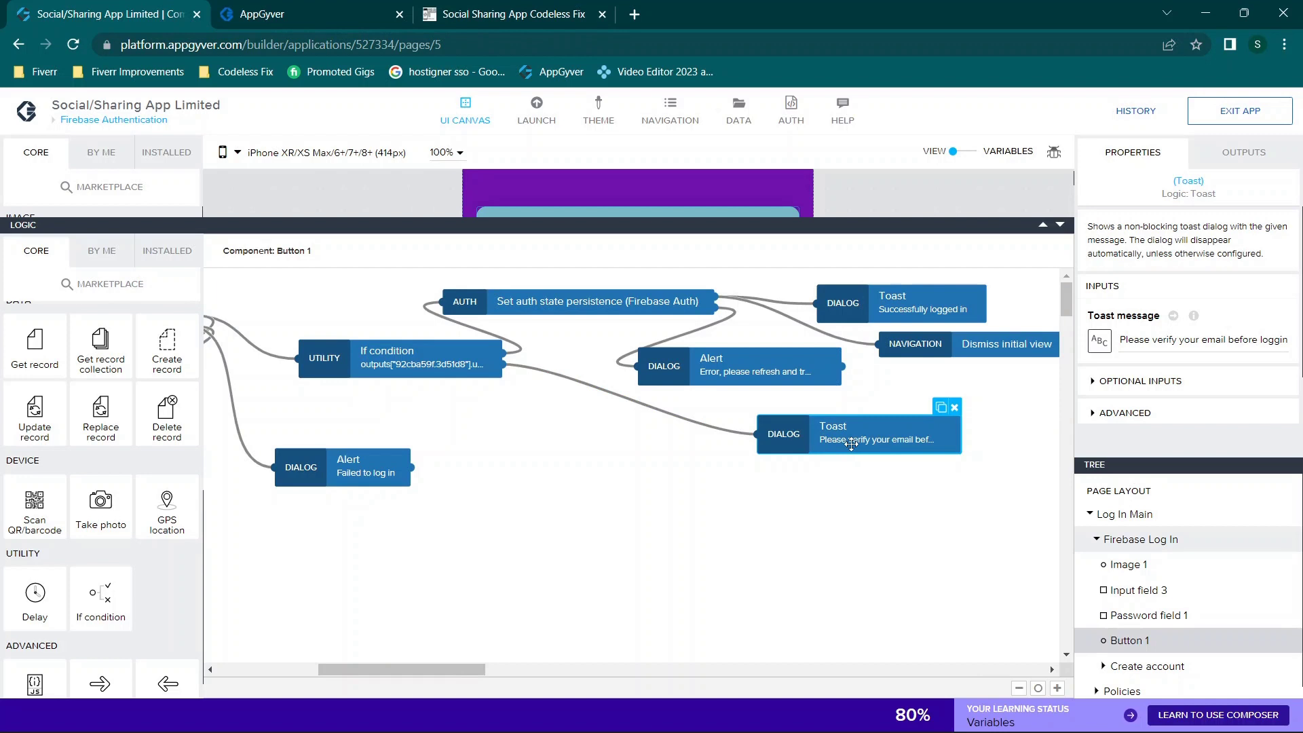
drag(1285, 339, 1207, 339)
click(1225, 338)
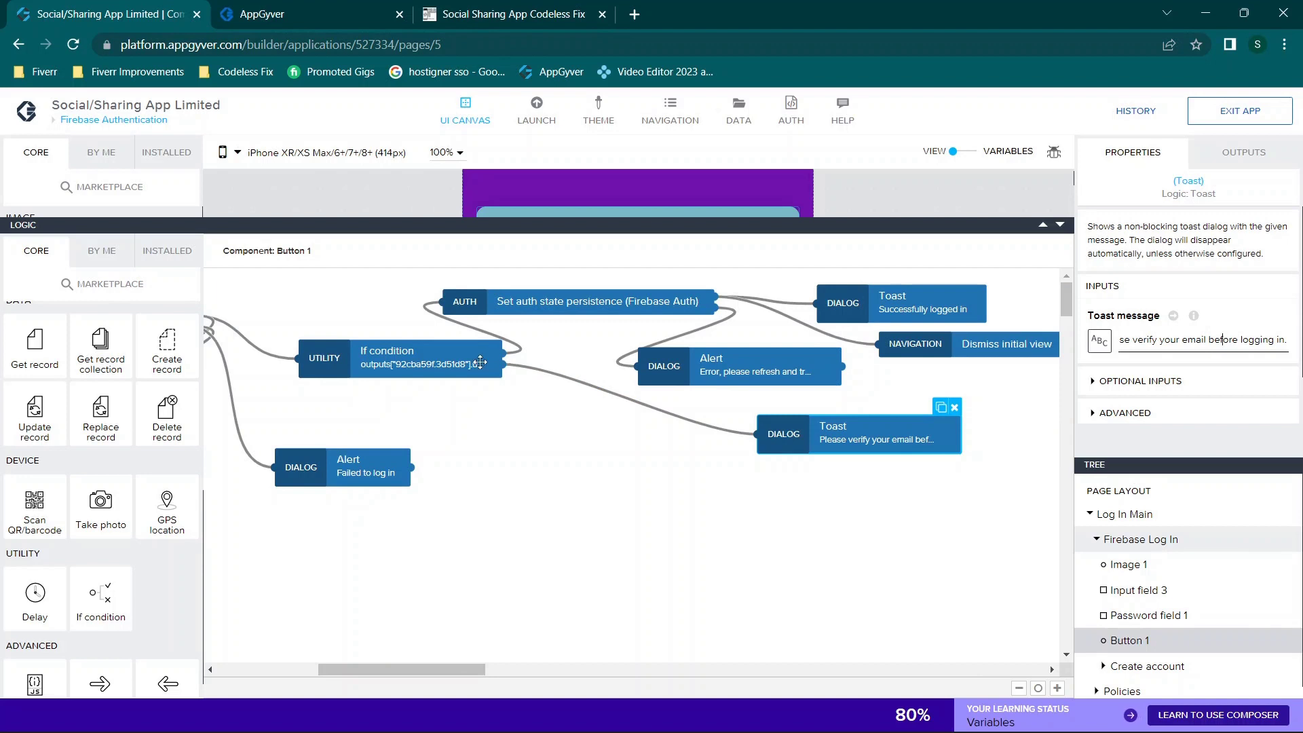
click(480, 362)
click(1243, 152)
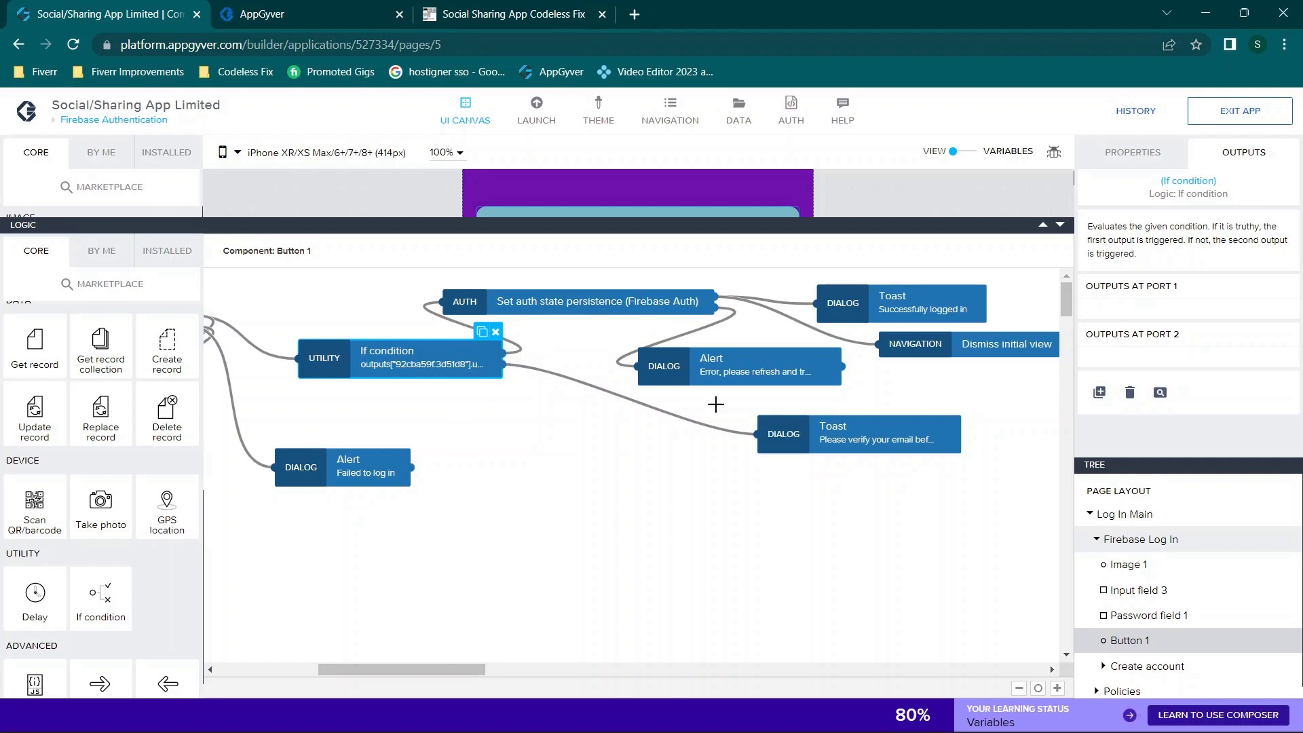
click(849, 444)
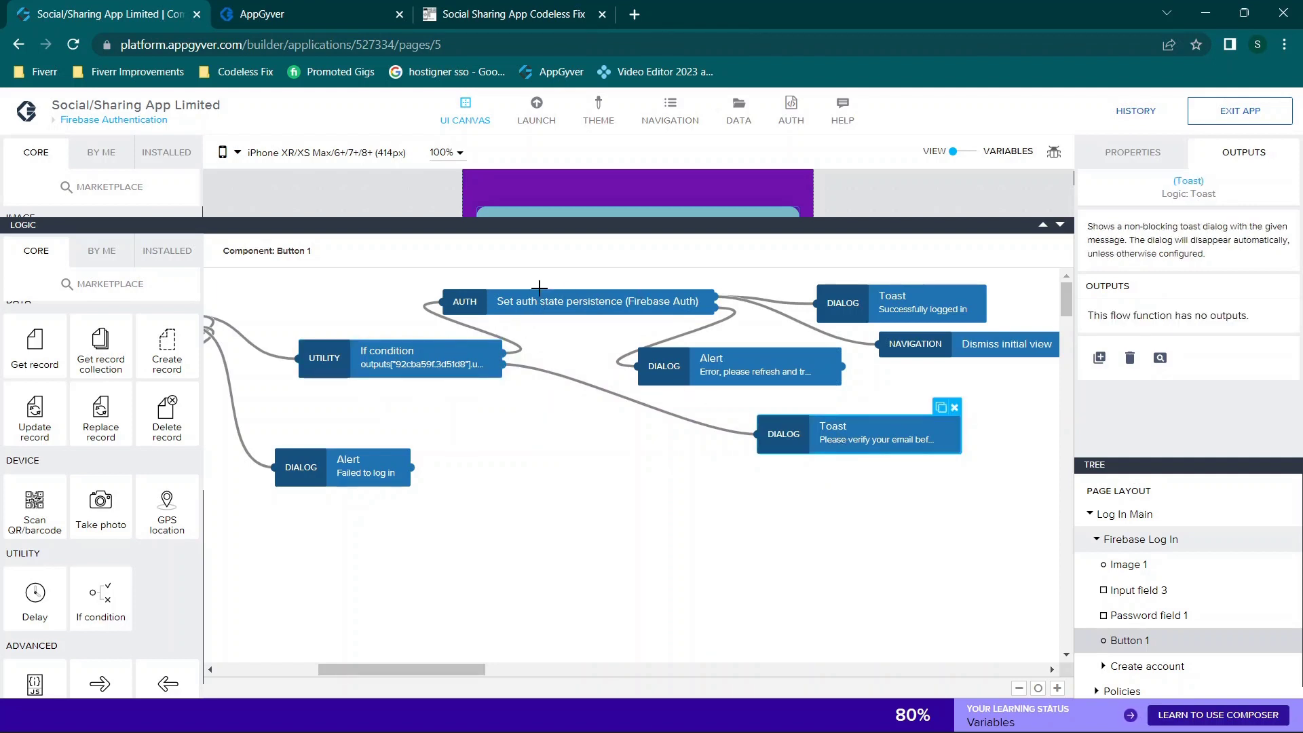
Step: Inspect the Set auth state persistence node and the error Alert's dialog title settings
click(573, 302)
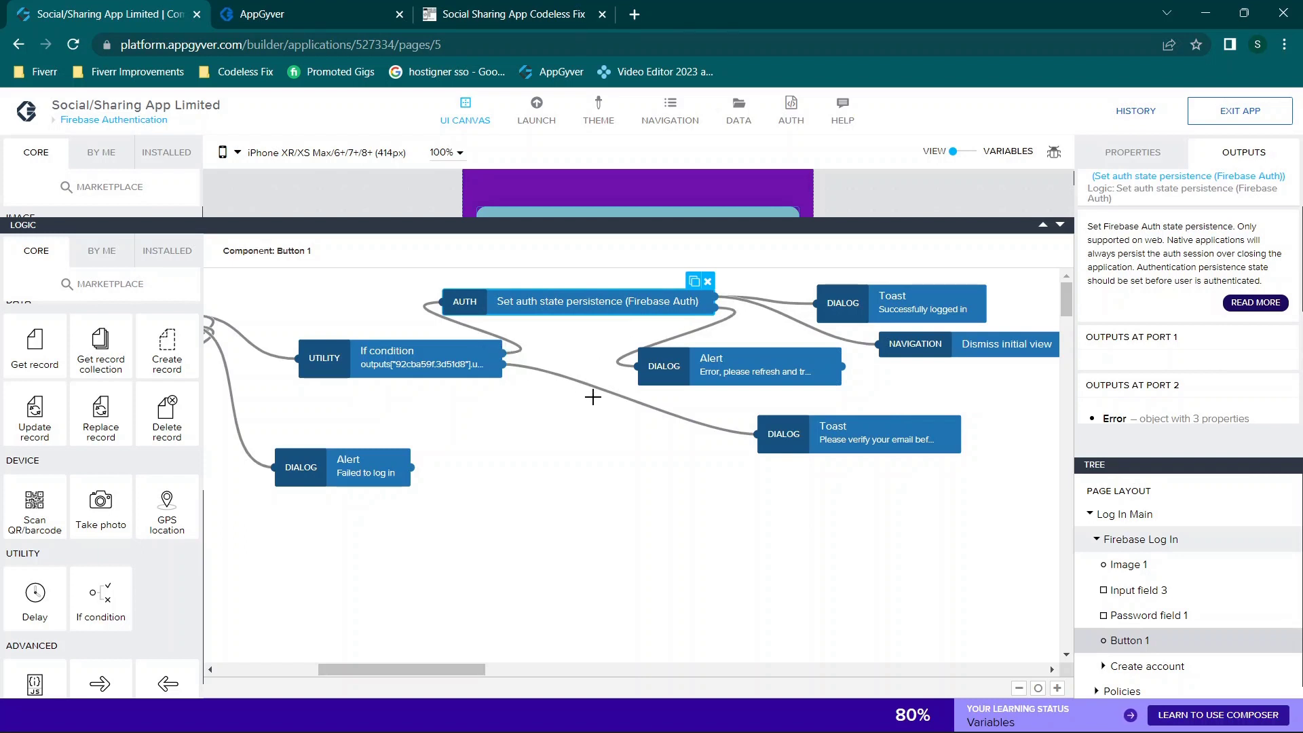
scroll(593, 397, right, 1)
click(167, 251)
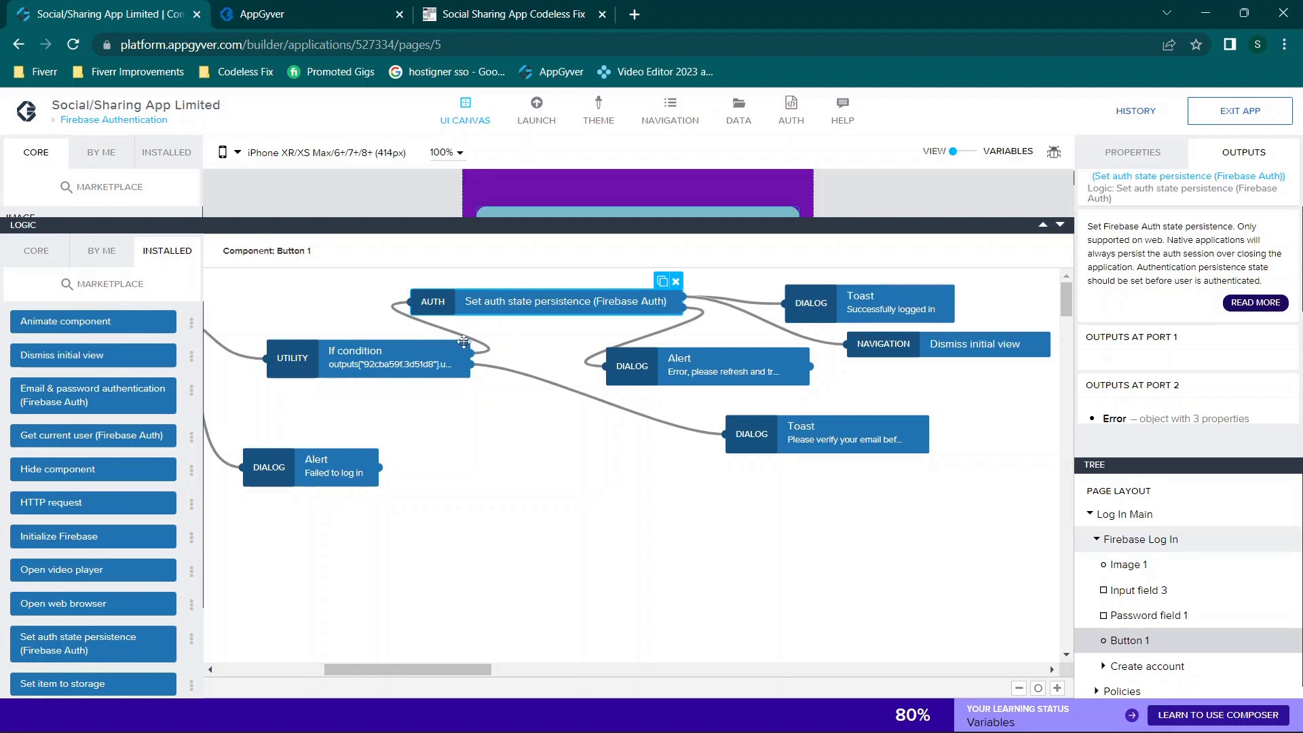
drag(668, 316, 584, 305)
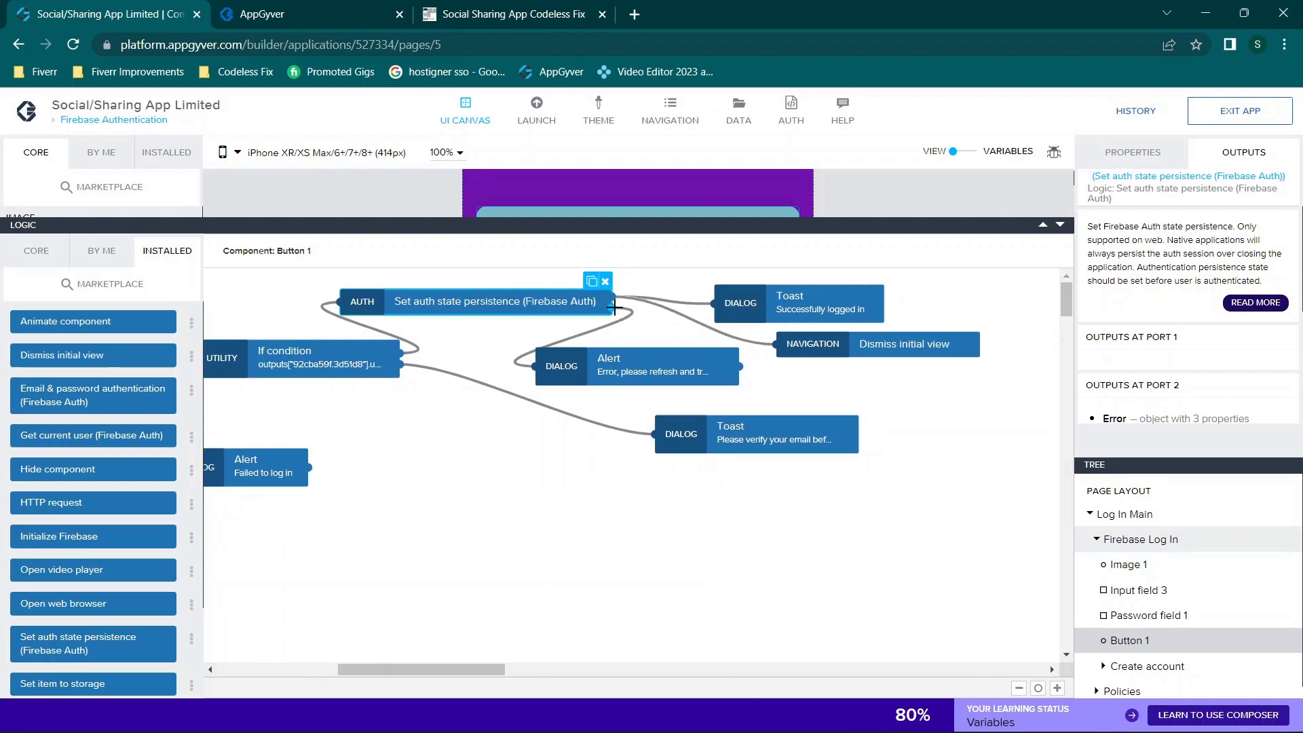
click(597, 374)
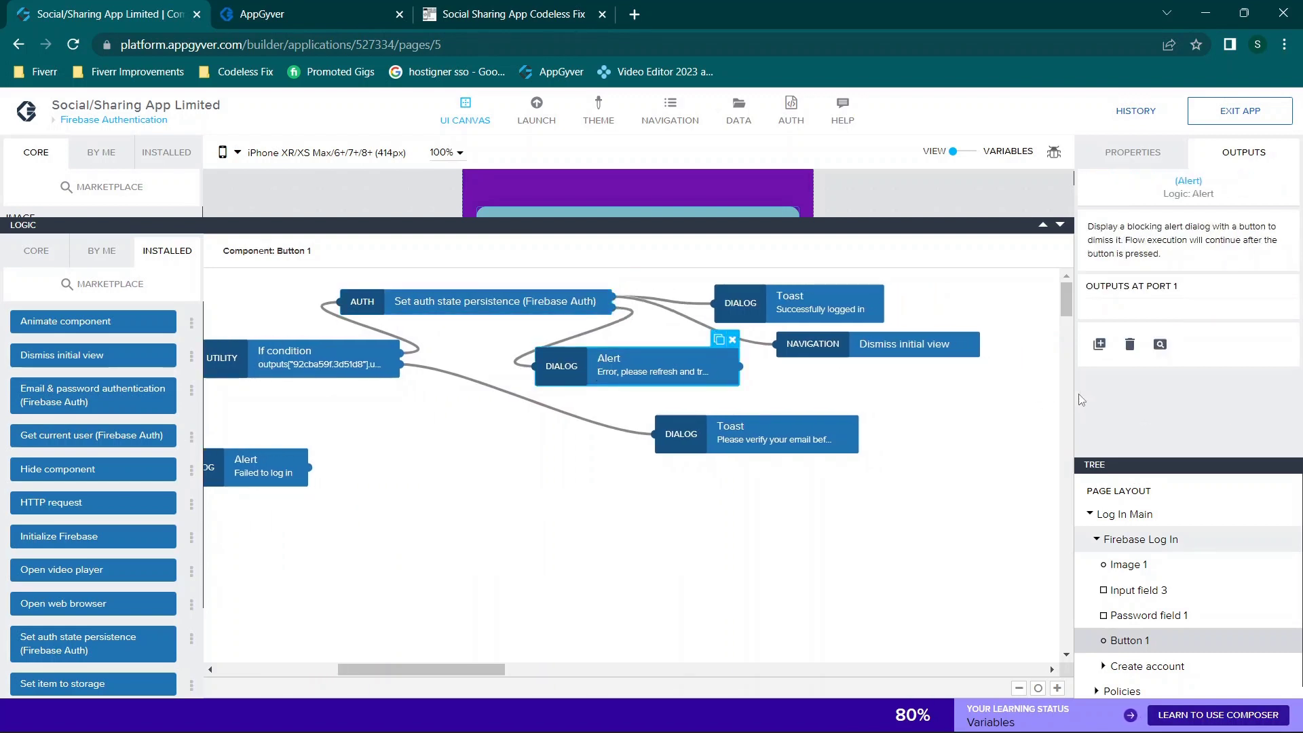
click(1130, 152)
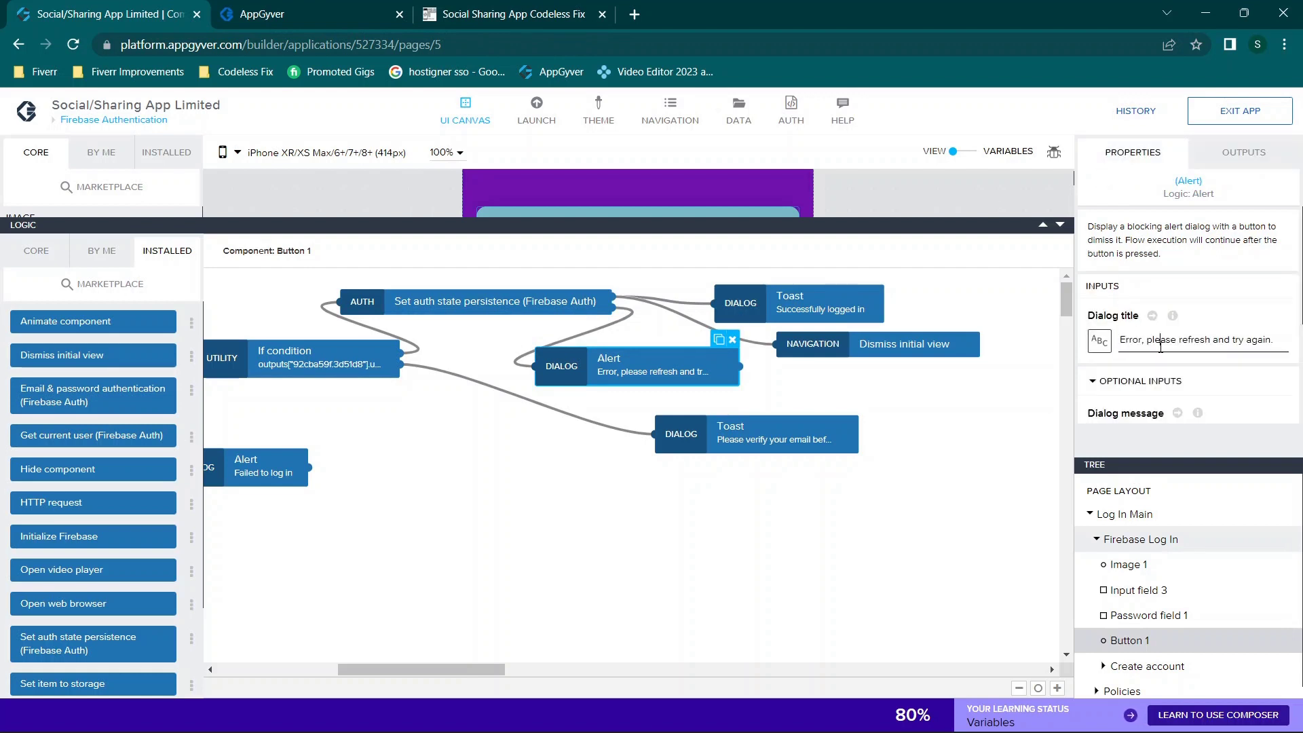
drag(1161, 346, 1286, 347)
click(642, 361)
Step: Check the Successfully logged in Toast and Dismiss initial view nodes, then shrink the logic area
click(793, 302)
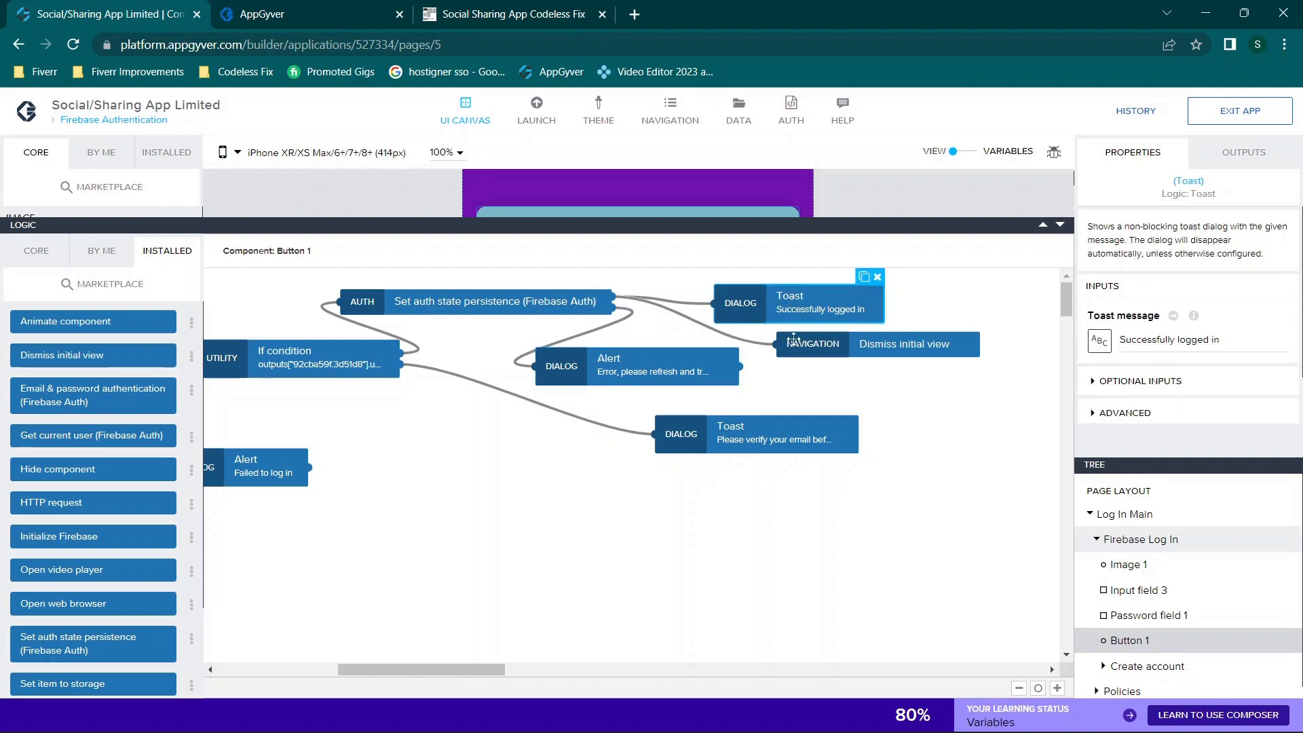
click(880, 348)
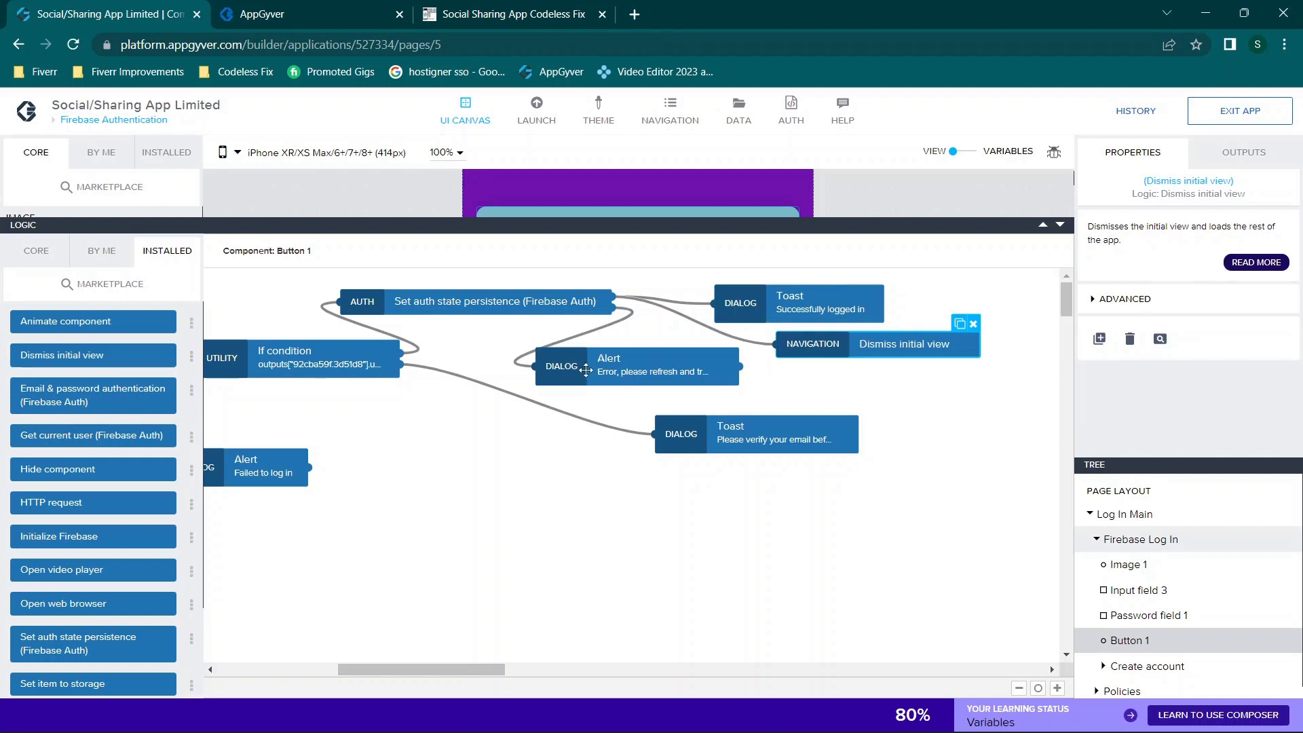
drag(1147, 229, 1273, 230)
click(1167, 227)
scroll(886, 335, right, 1)
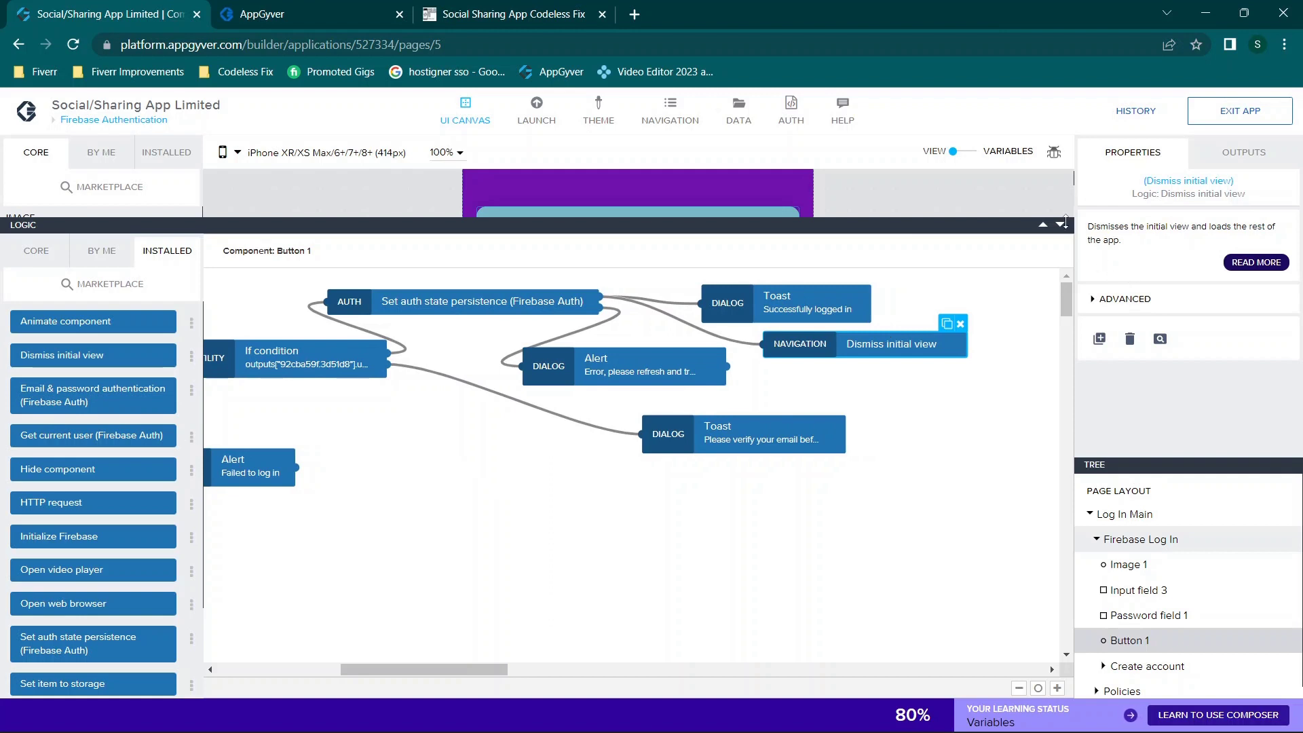
click(1060, 224)
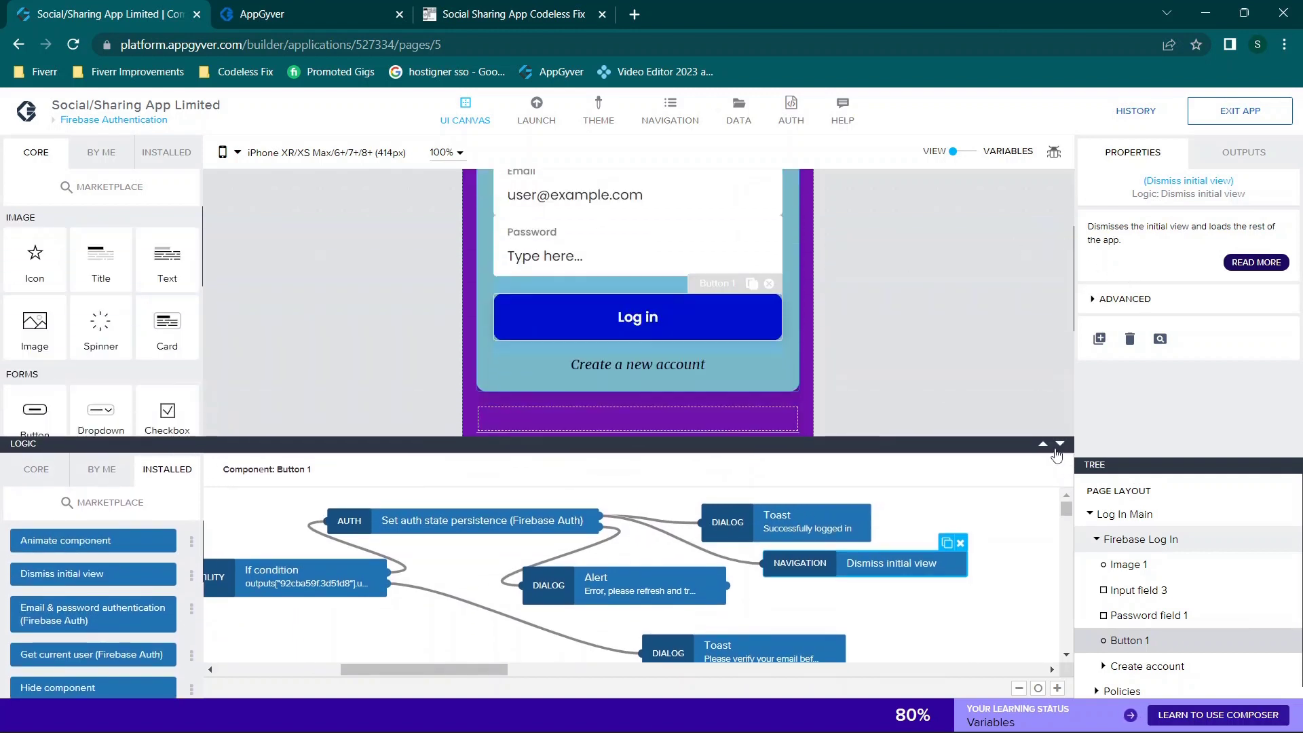
Step: In the live preview, enter a test email and password and submit Create Account
click(1059, 444)
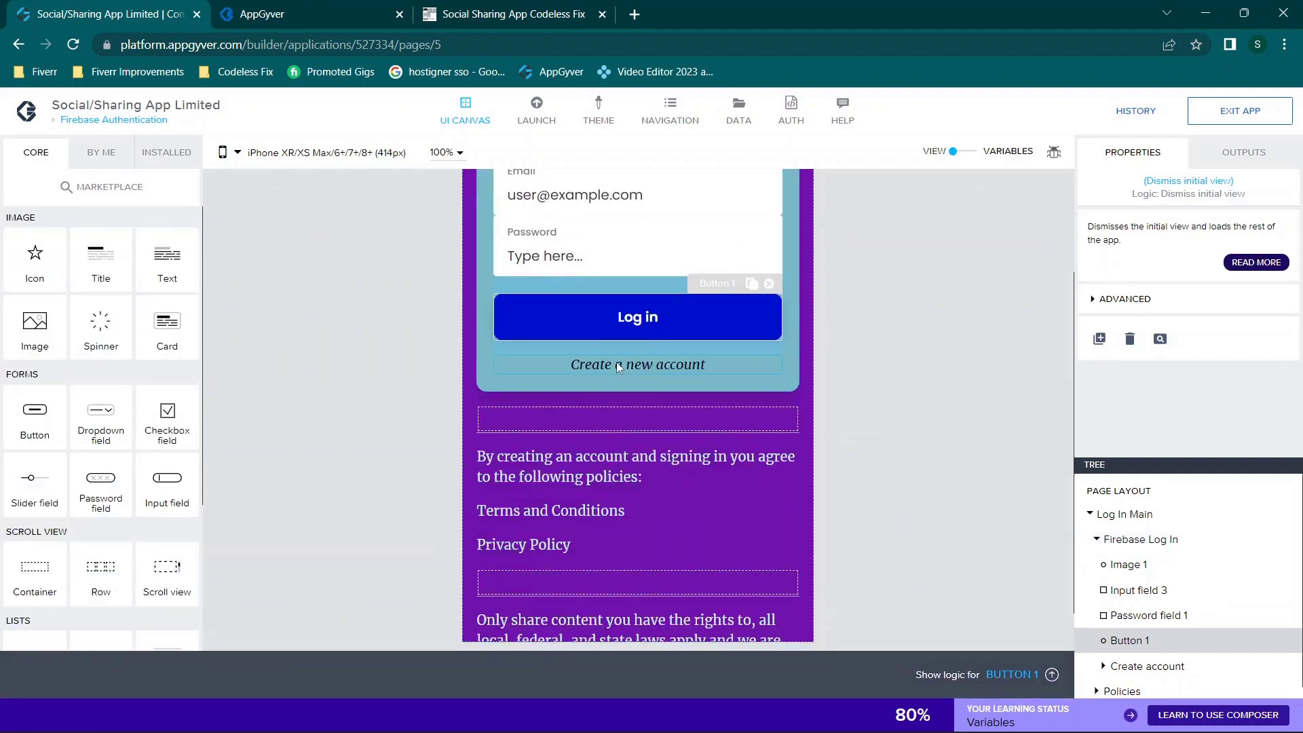
click(252, 5)
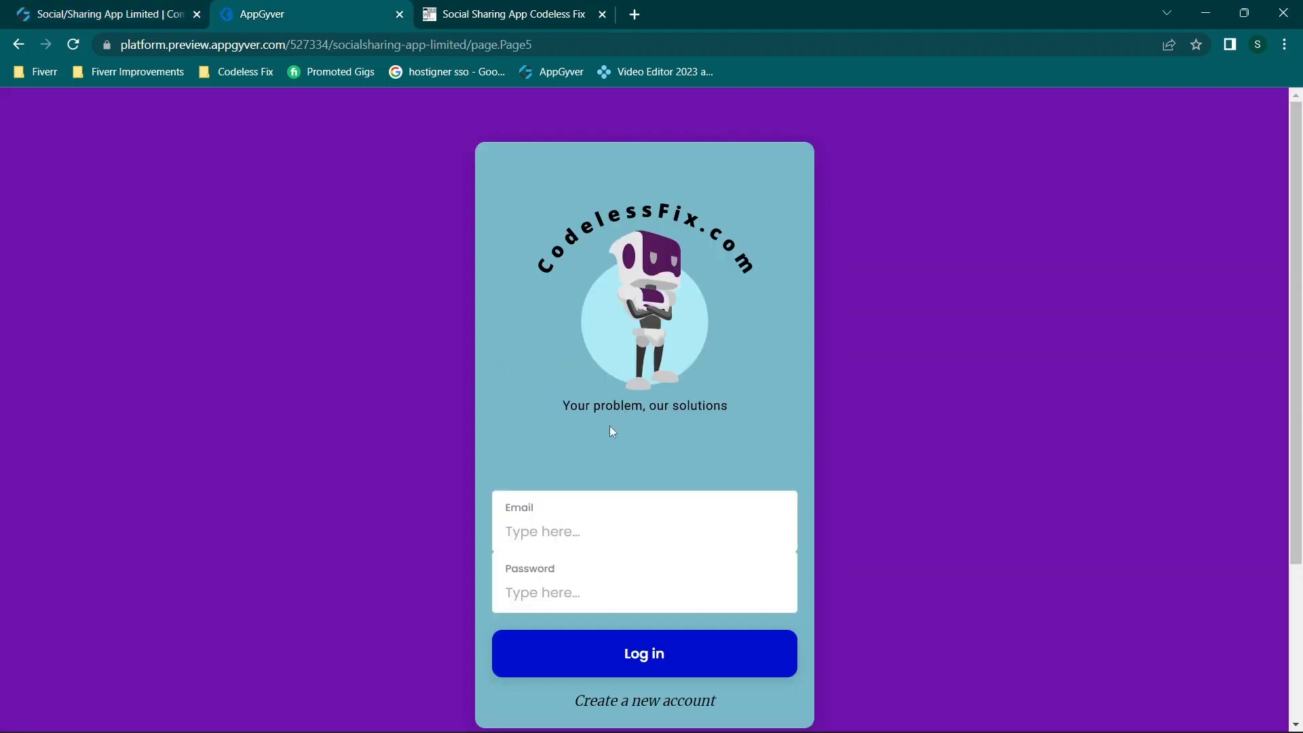
scroll(561, 538, down, 3)
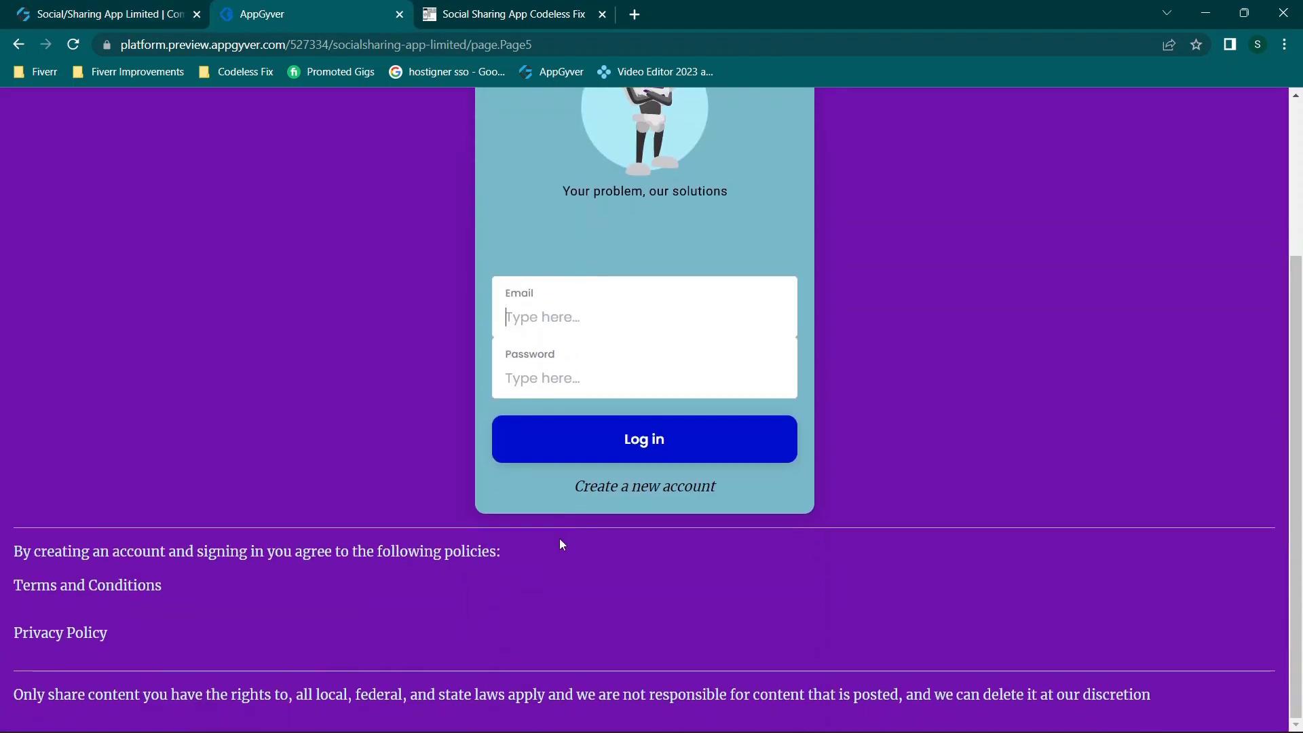
text(a@a.com)
click(602, 396)
text(12)
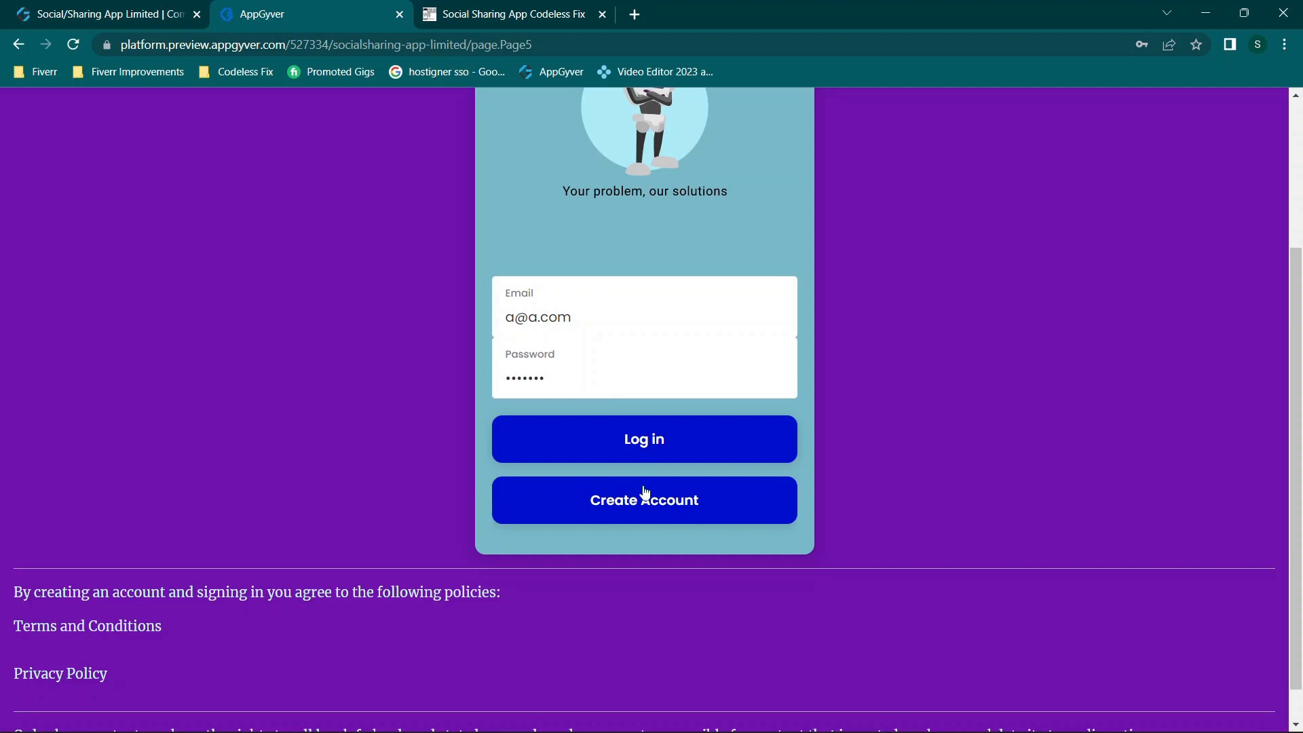
click(662, 510)
Step: Change the email, resubmit to get the verification-email-sent message, and return to the builder
text(aa)
click(653, 517)
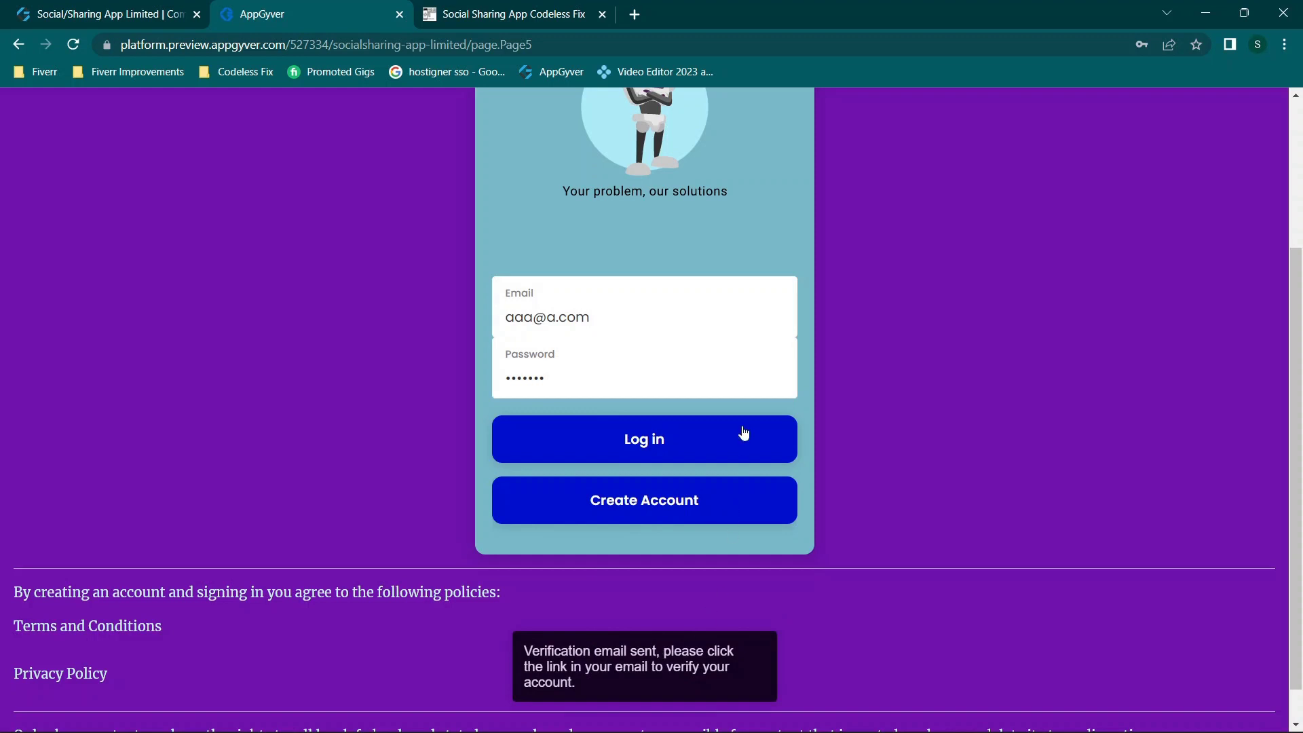
click(81, 7)
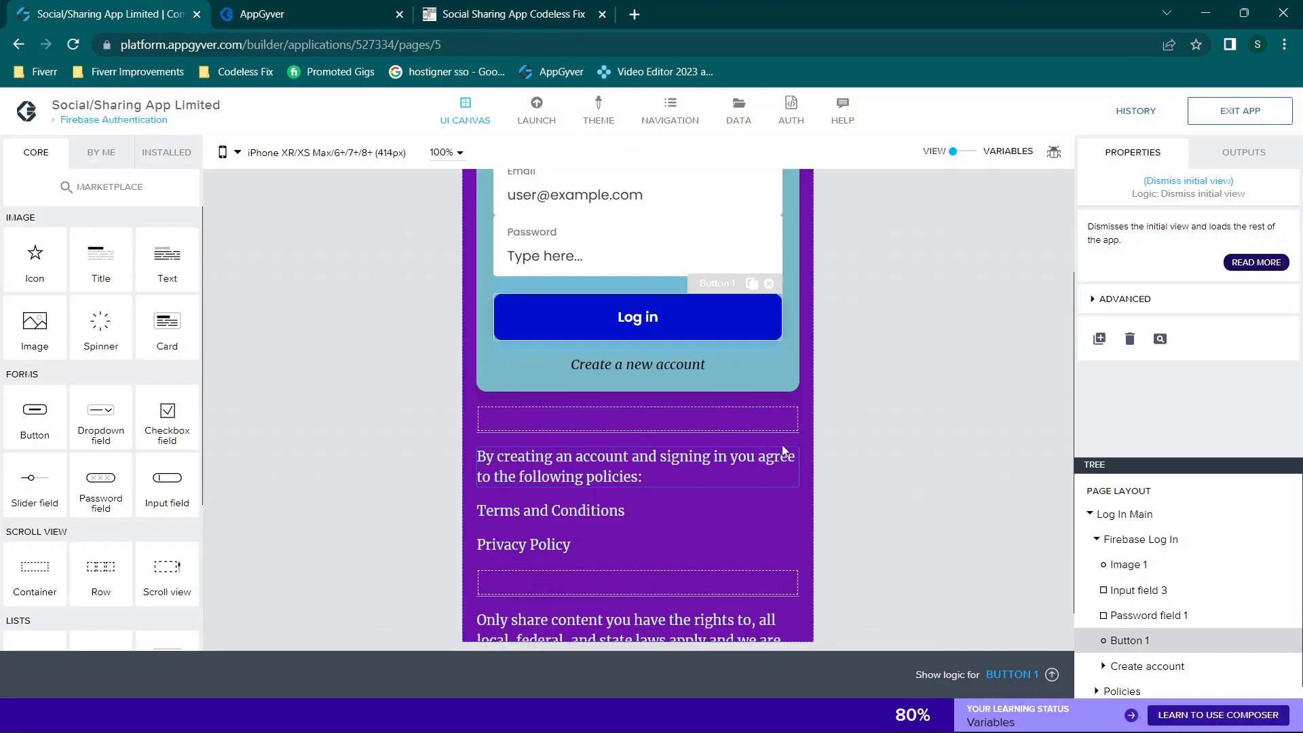
Step: Open the Create a new account text's logic and inspect its Hide Text 9, Hide Button 1 and Show Create Account nodes
click(630, 364)
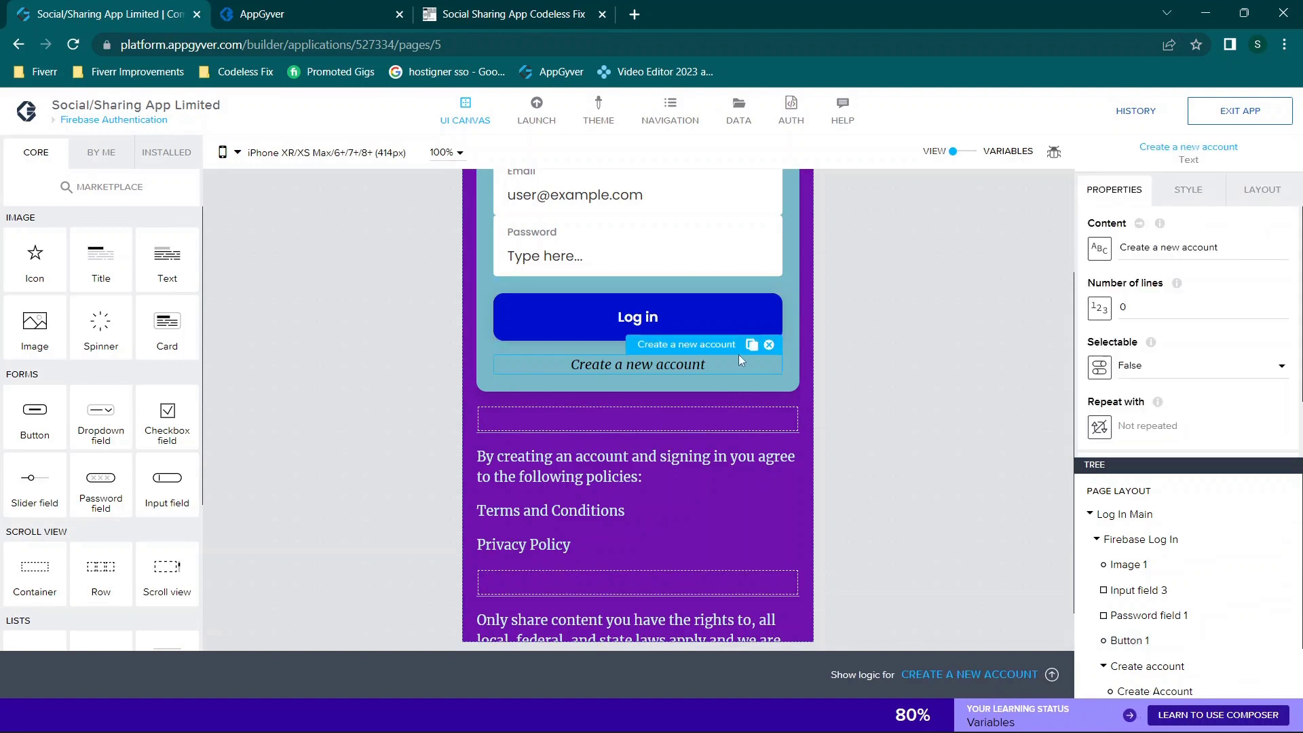
scroll(1183, 316, down, 1)
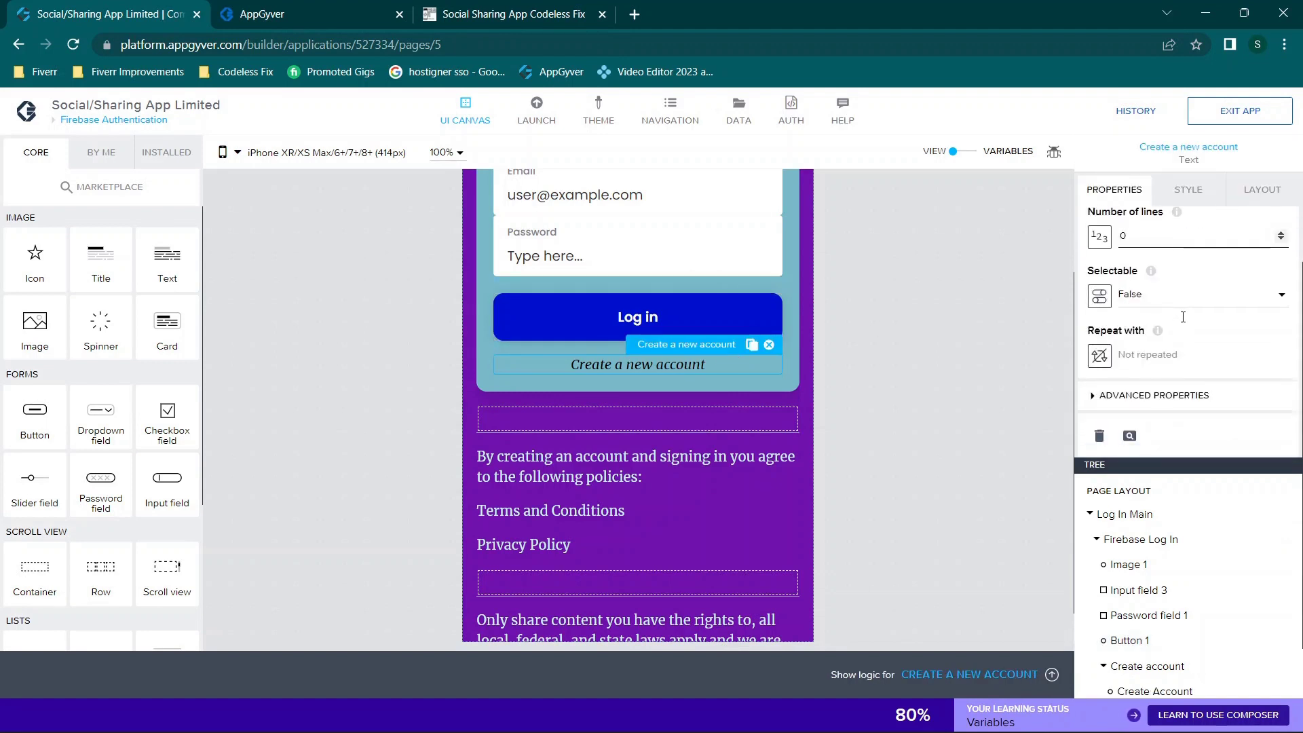
click(1147, 396)
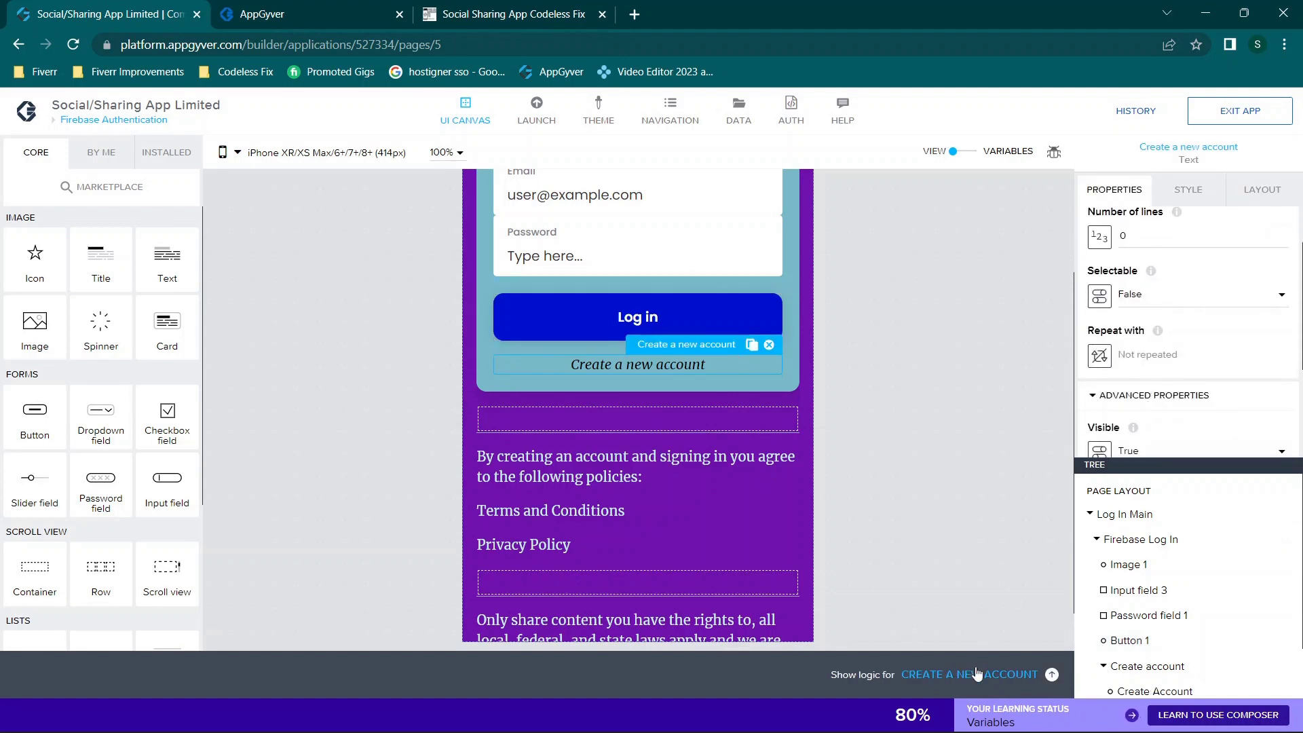
click(977, 674)
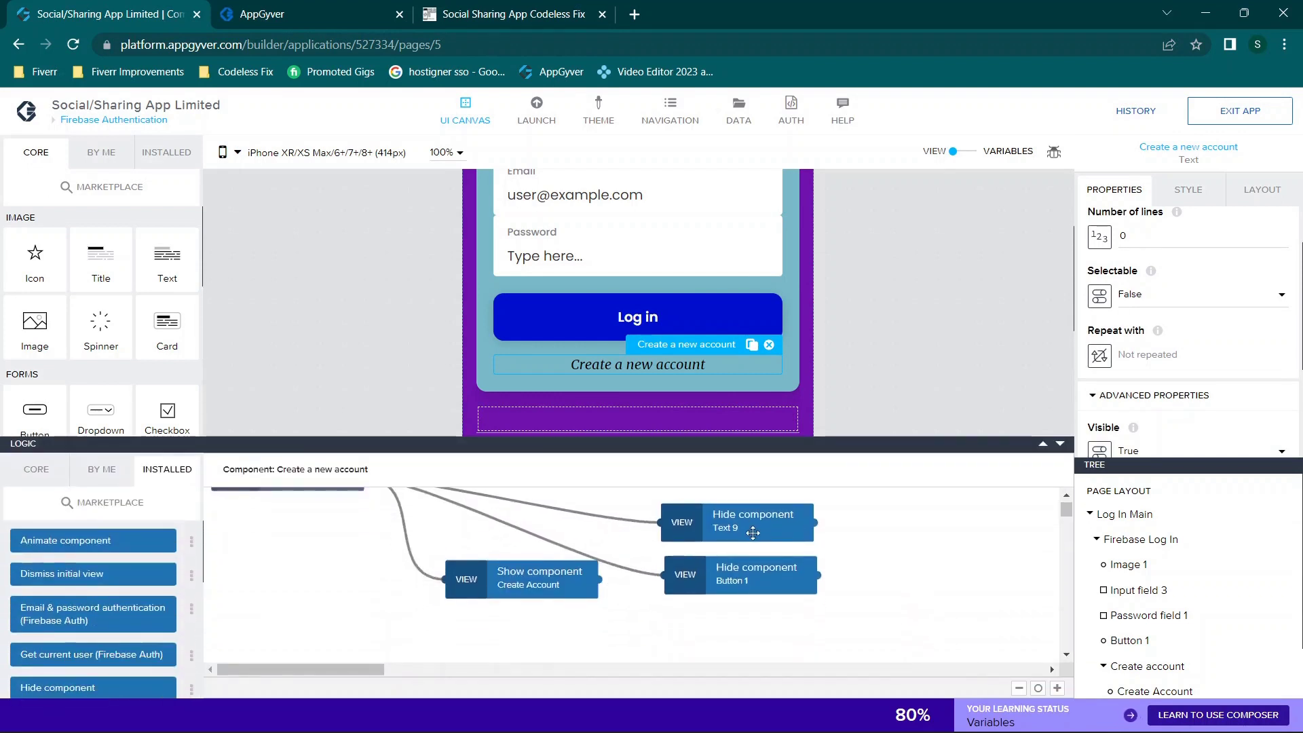
click(753, 530)
mouse_move(1128, 340)
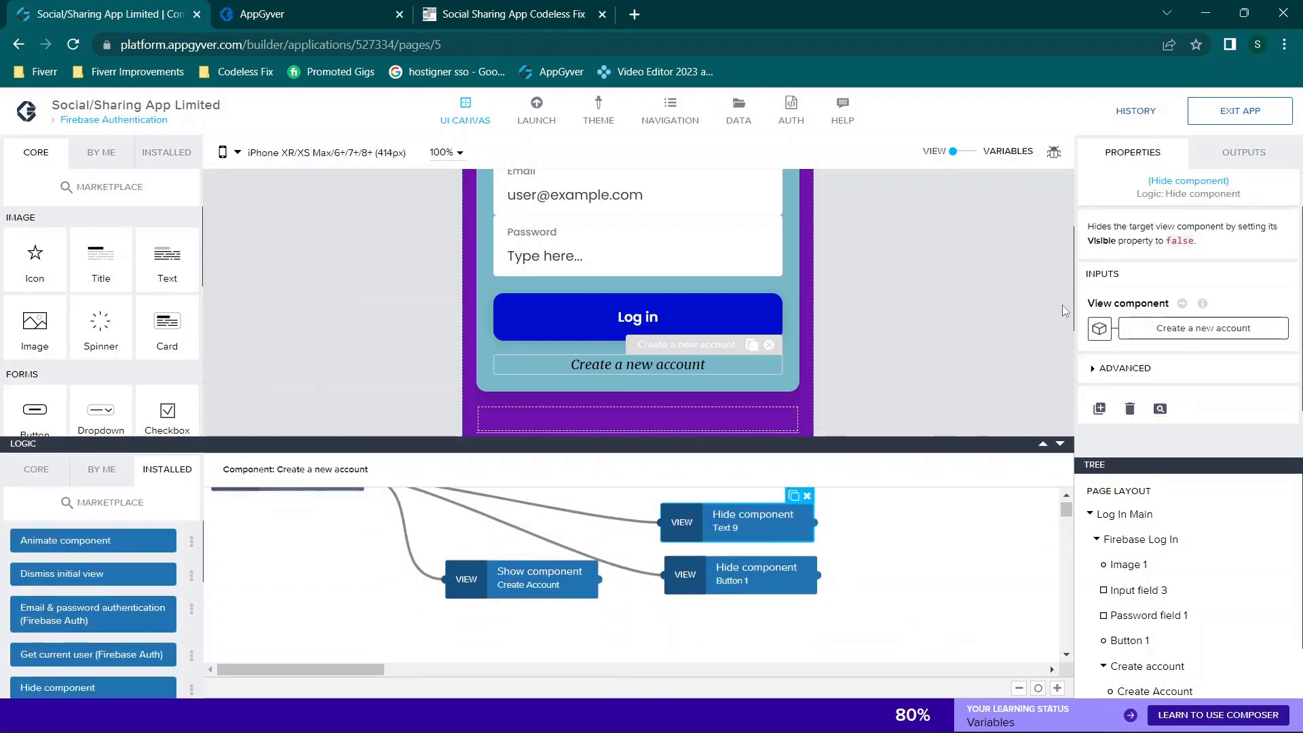
click(756, 581)
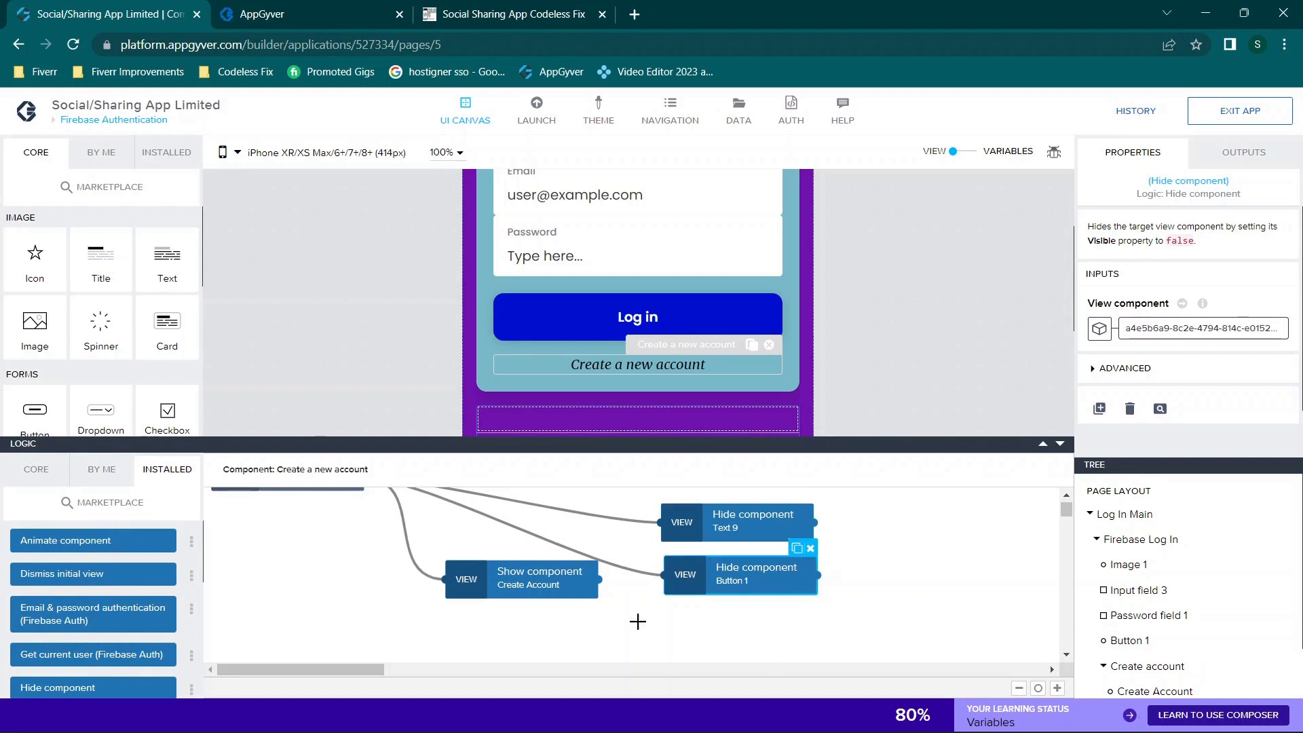
click(585, 591)
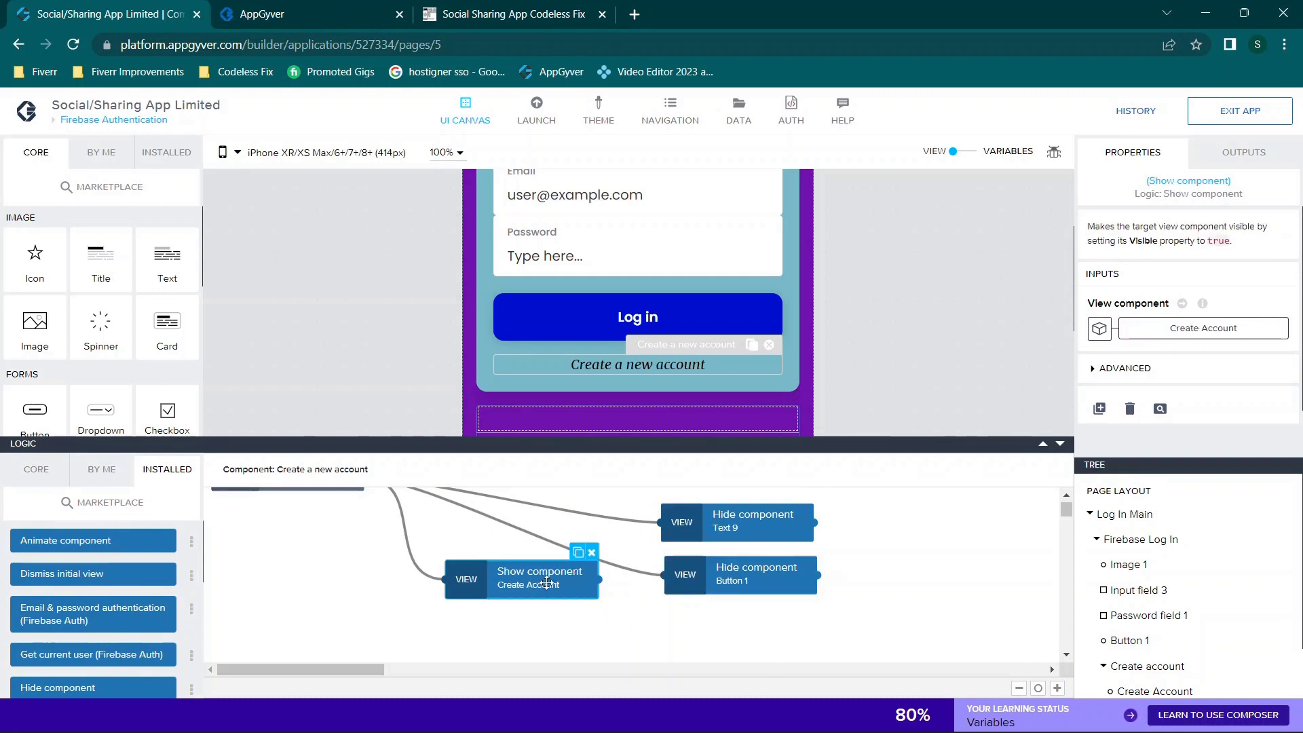
scroll(795, 538, up, 1)
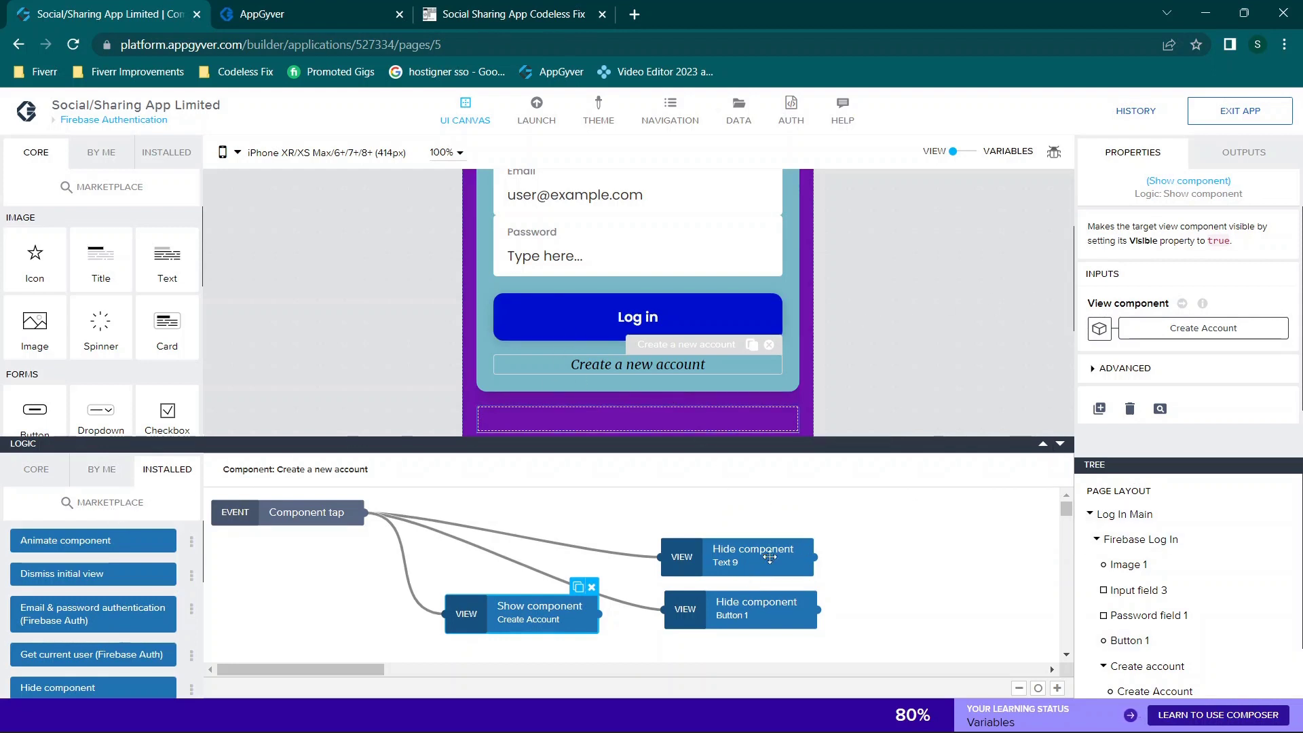
click(741, 542)
Step: Check the Create Account button's Visible property, then reselect the Create a new account text
scroll(1153, 563, down, 1)
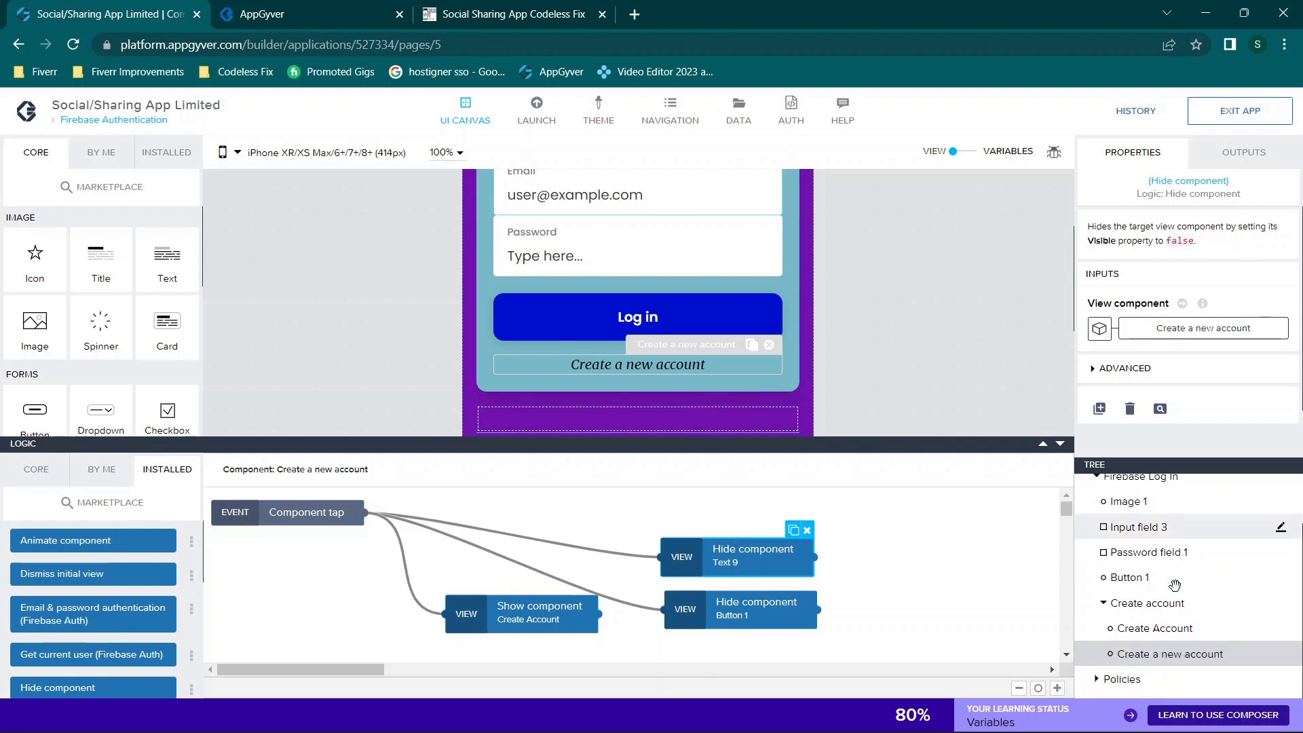
click(1158, 635)
scroll(1130, 373, down, 1)
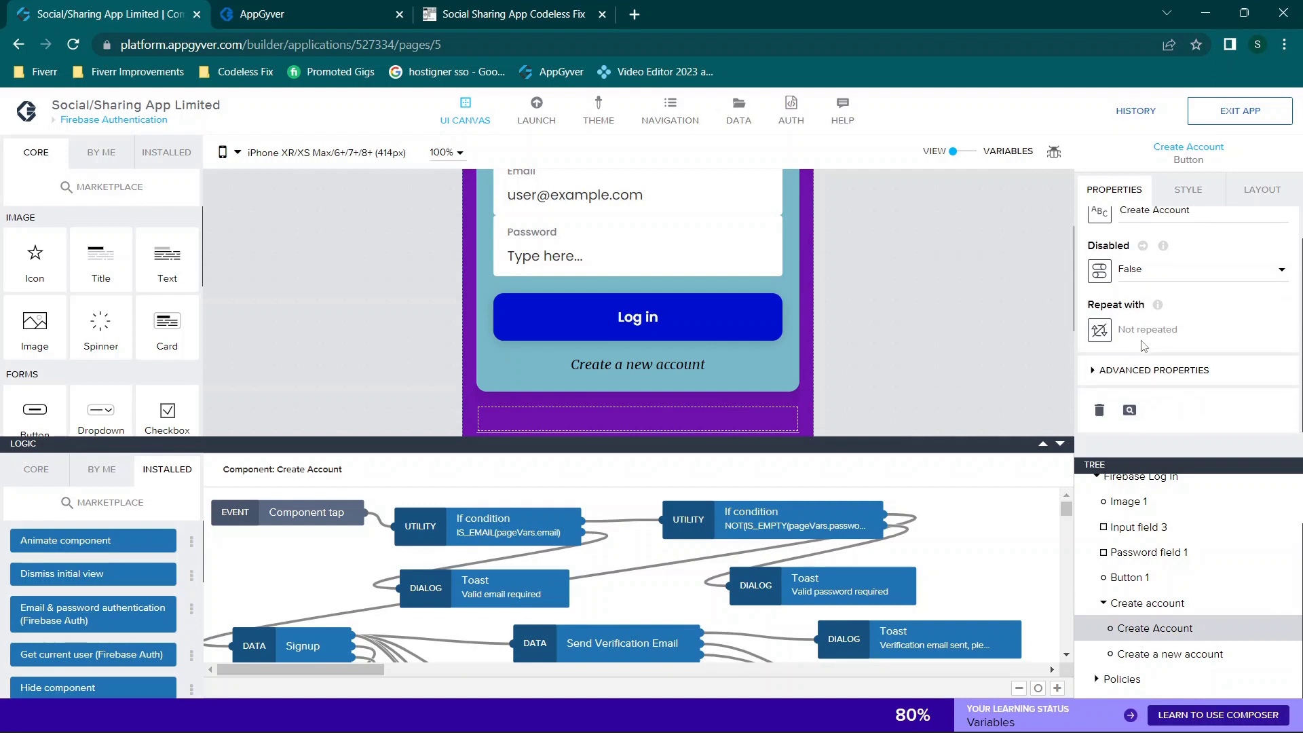
scroll(1165, 350, down, 1)
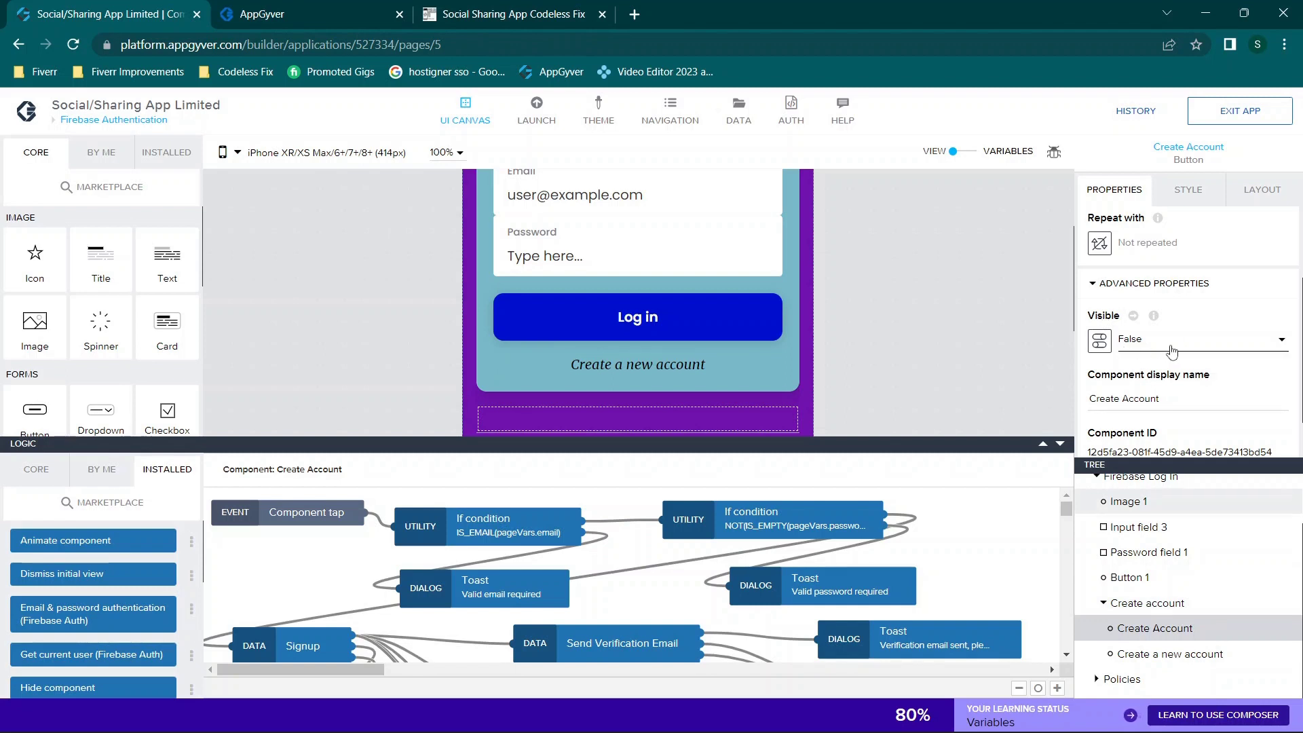
click(633, 365)
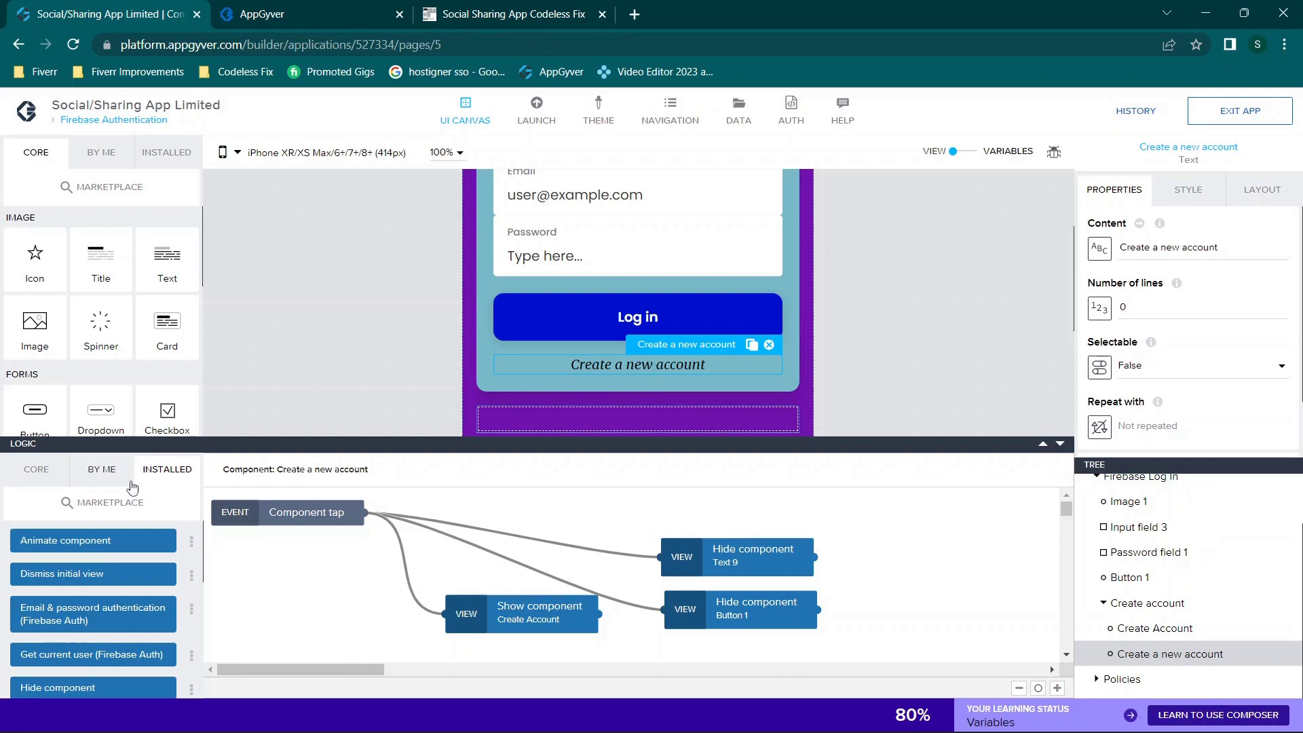
Step: Inspect the Hide component Text 9 step, then drag a new Hide component block onto the canvas
scroll(77, 631, down, 1)
scroll(77, 632, down, 1)
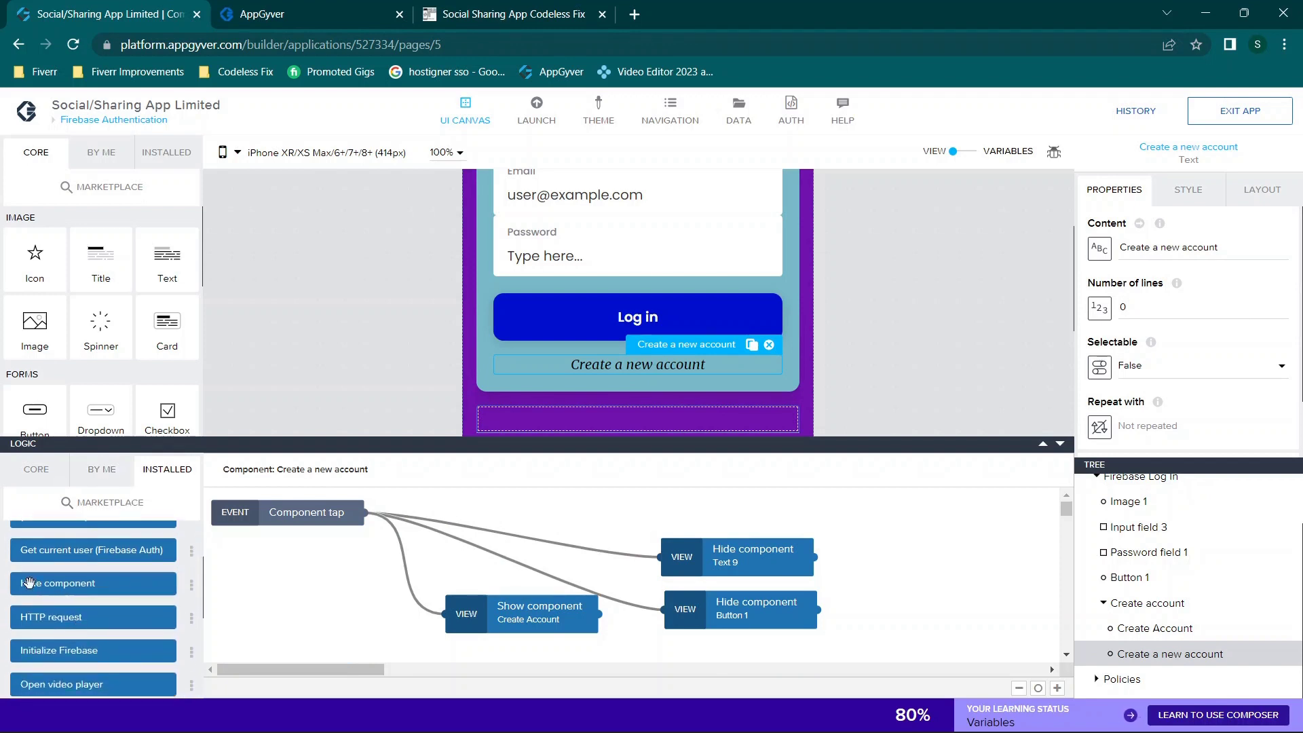
scroll(95, 592, down, 4)
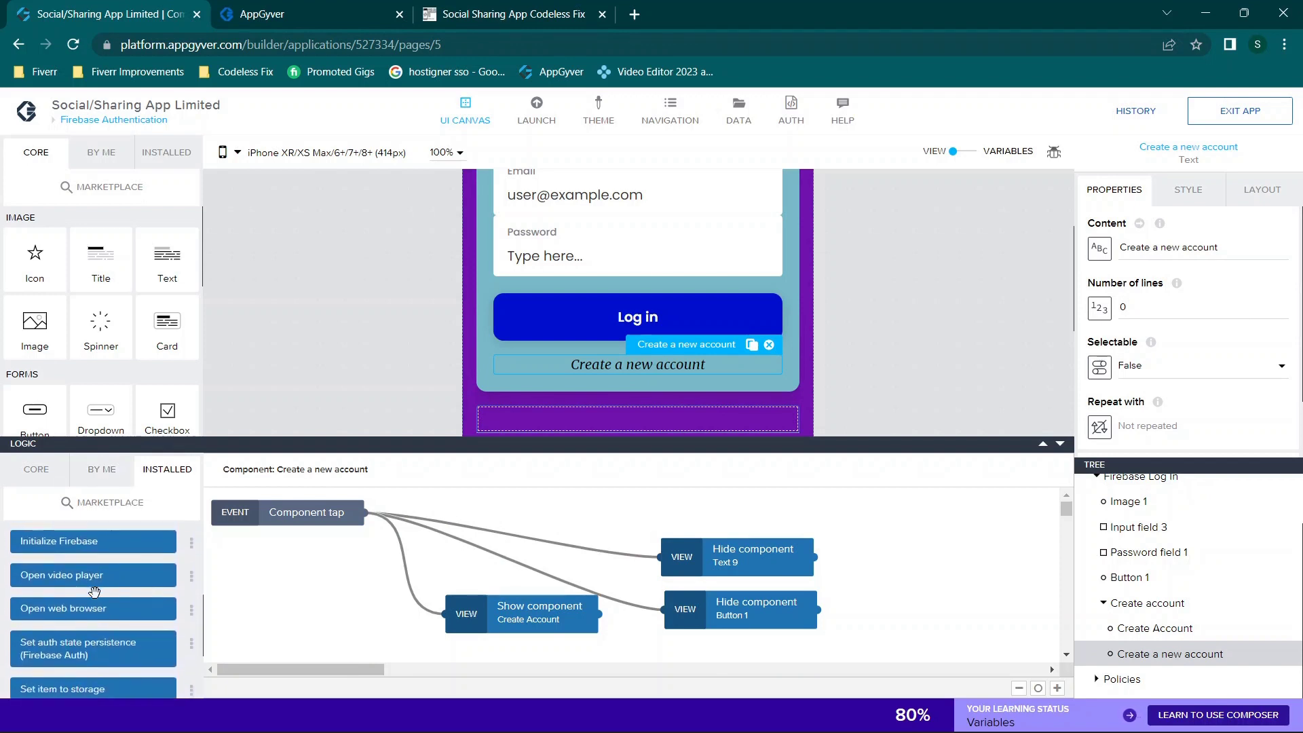
scroll(94, 592, down, 1)
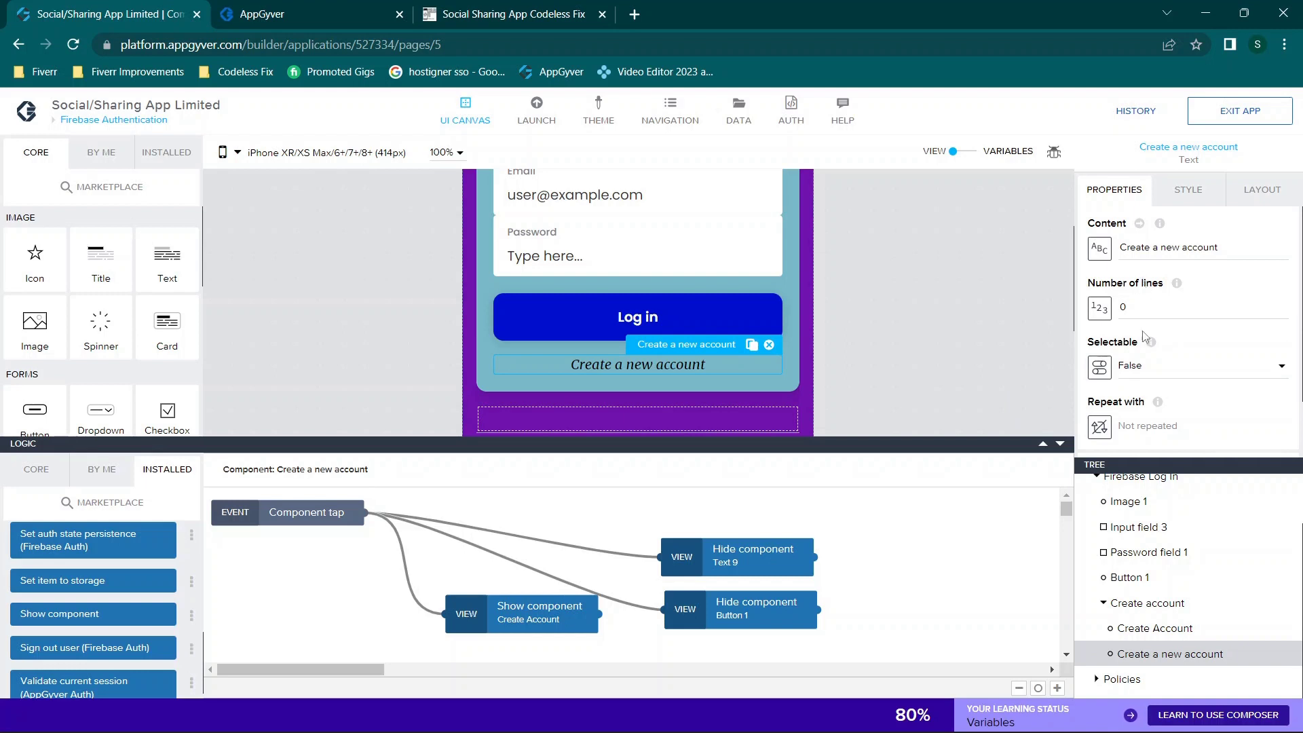
scroll(1145, 336, down, 1)
click(1127, 401)
scroll(1128, 380, down, 1)
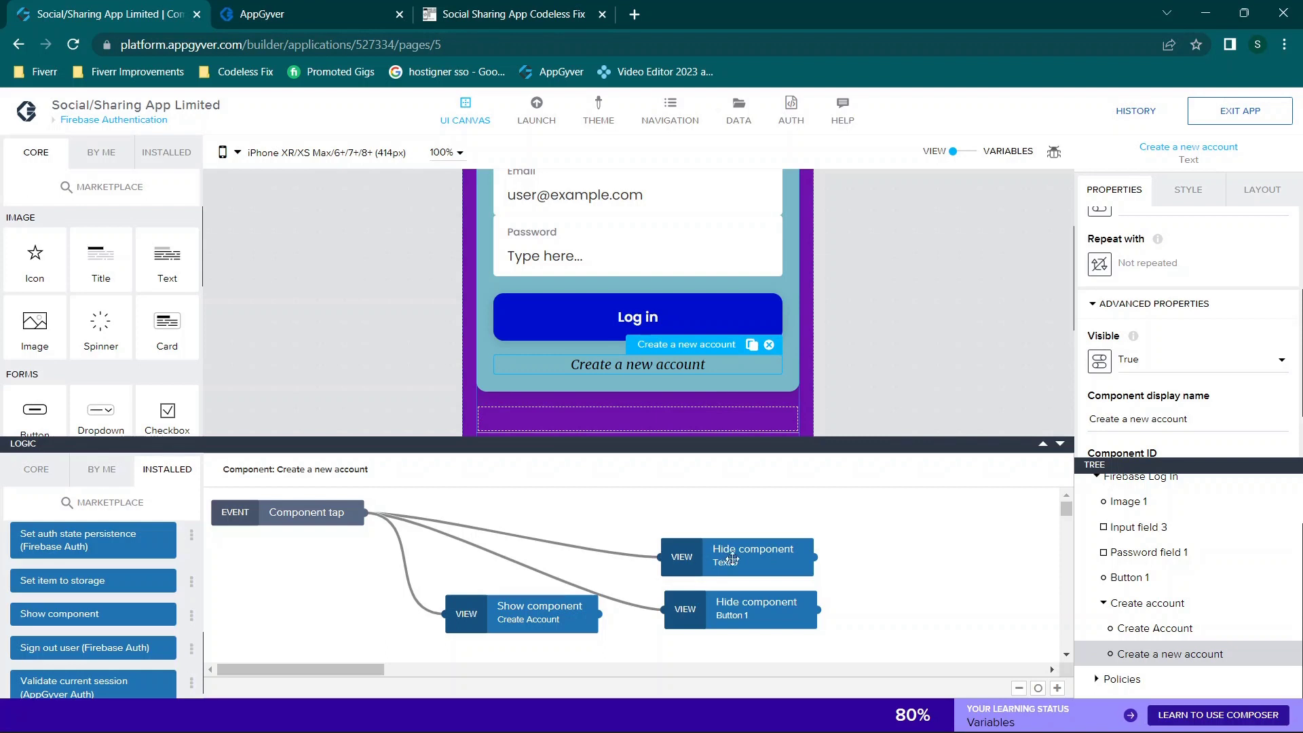
click(688, 567)
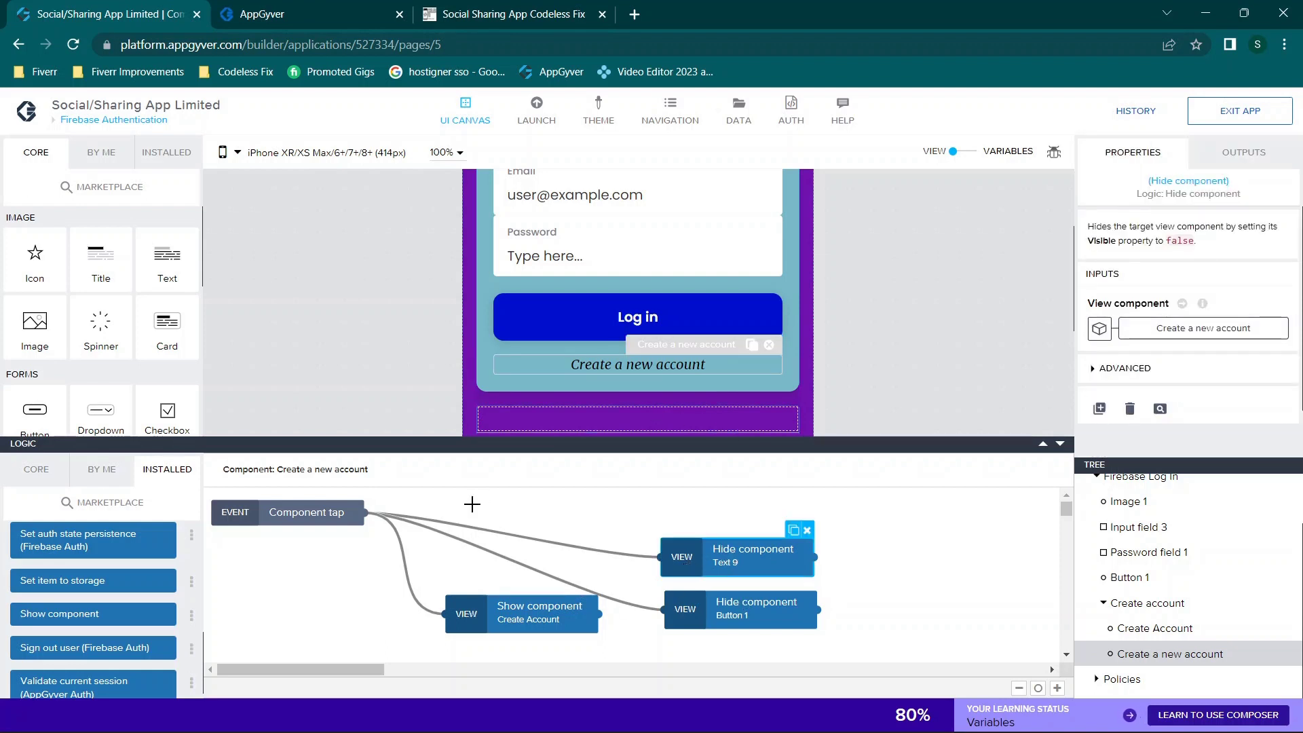
scroll(102, 611, up, 3)
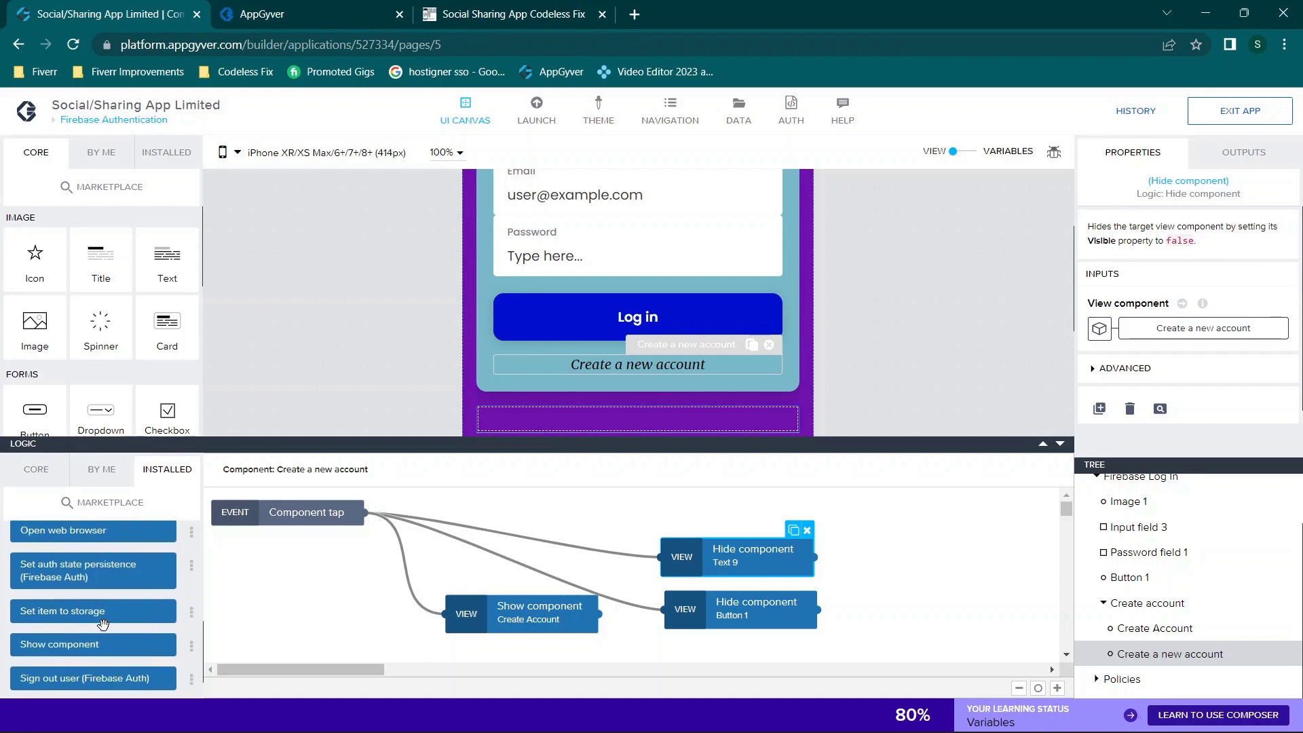
scroll(103, 623, up, 2)
drag(85, 614, 358, 625)
Step: List the new Hide component's possible targets, close the binding unchanged, and delete the node
click(1222, 328)
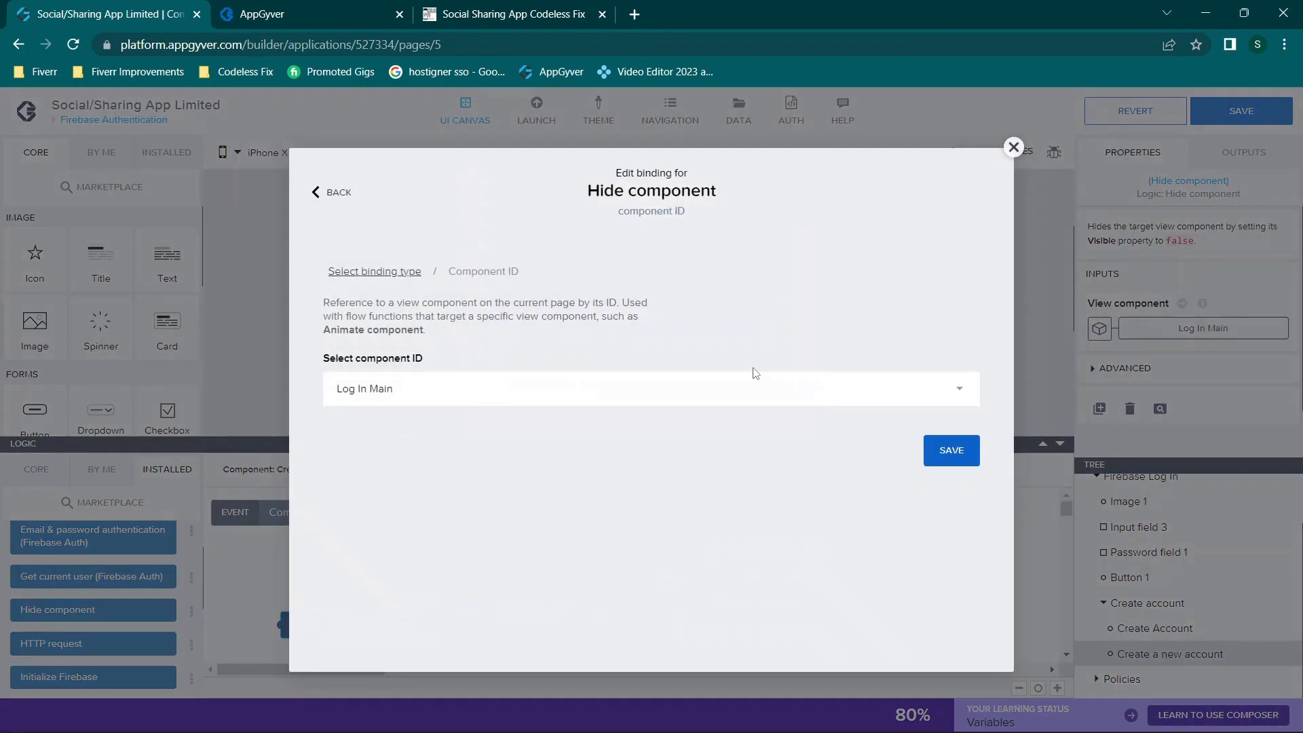
click(454, 397)
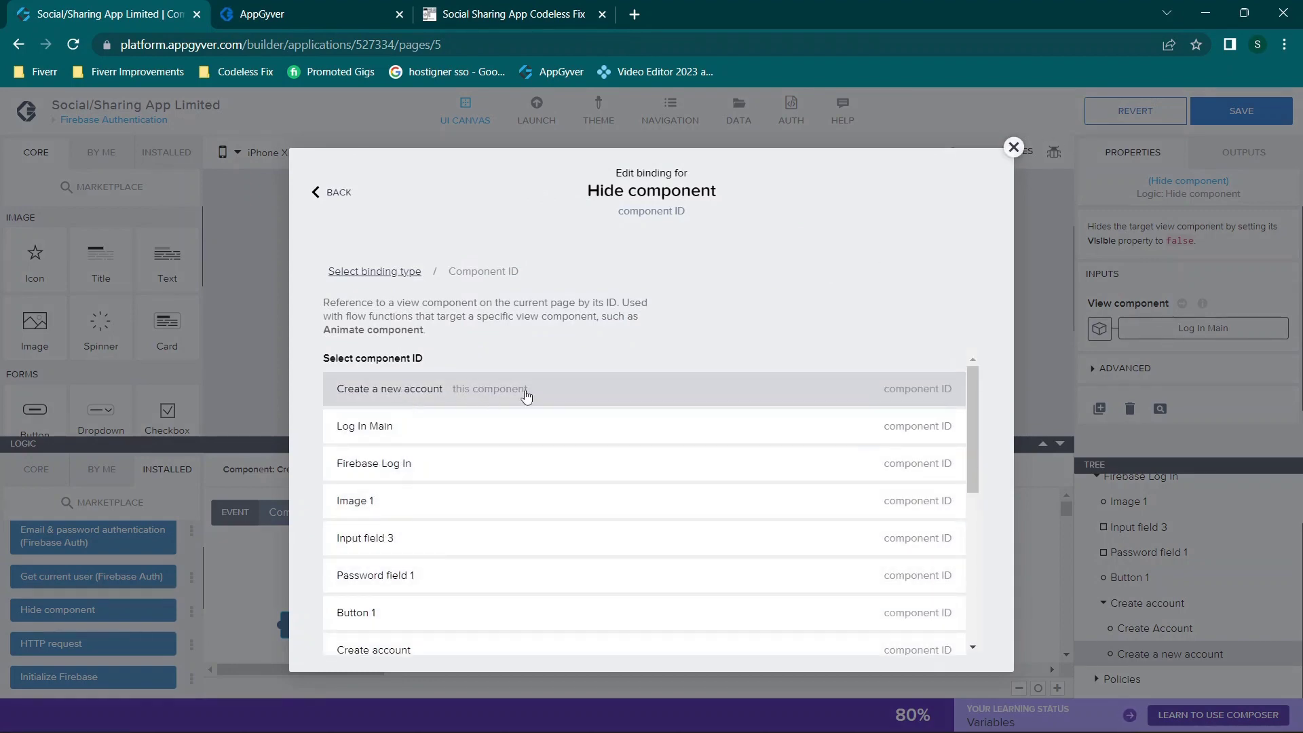
click(1013, 147)
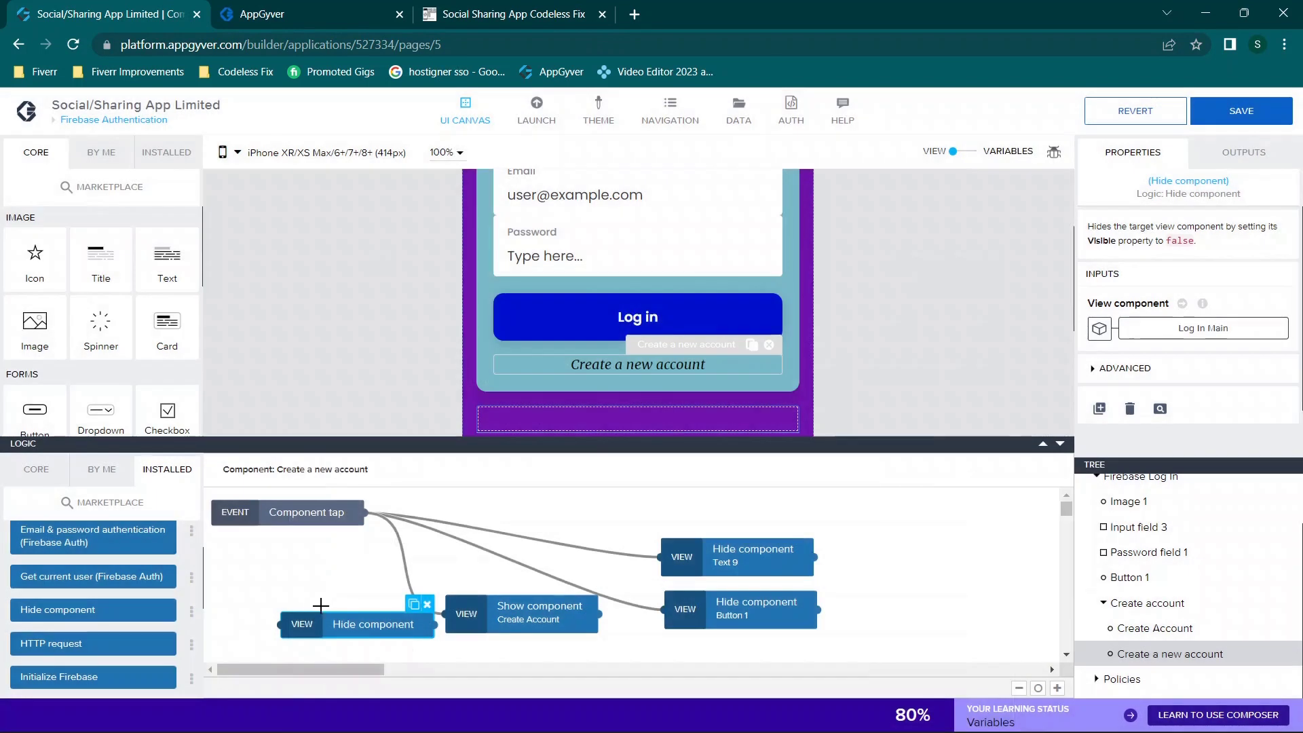
key(Delete)
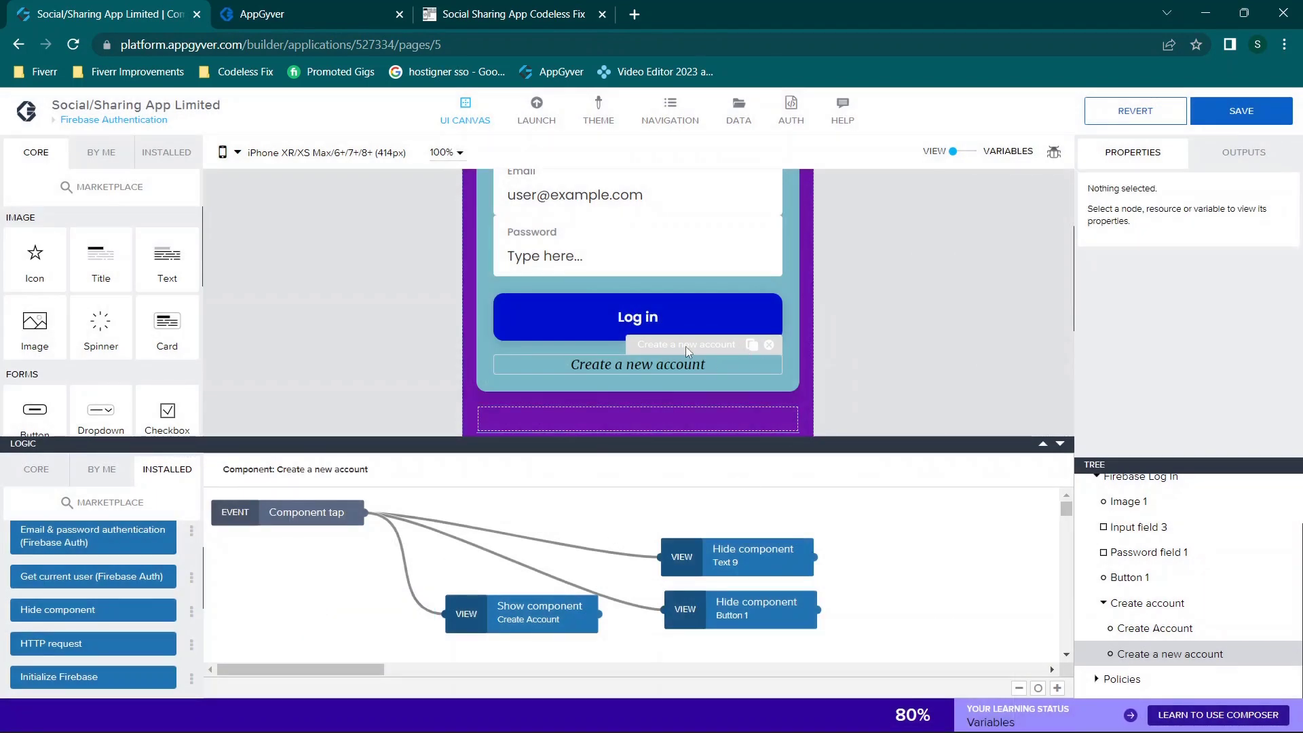
Step: Review the Hide Button 1, Hide Text 9 and Show Create Account steps, checking the show step's target list
click(721, 601)
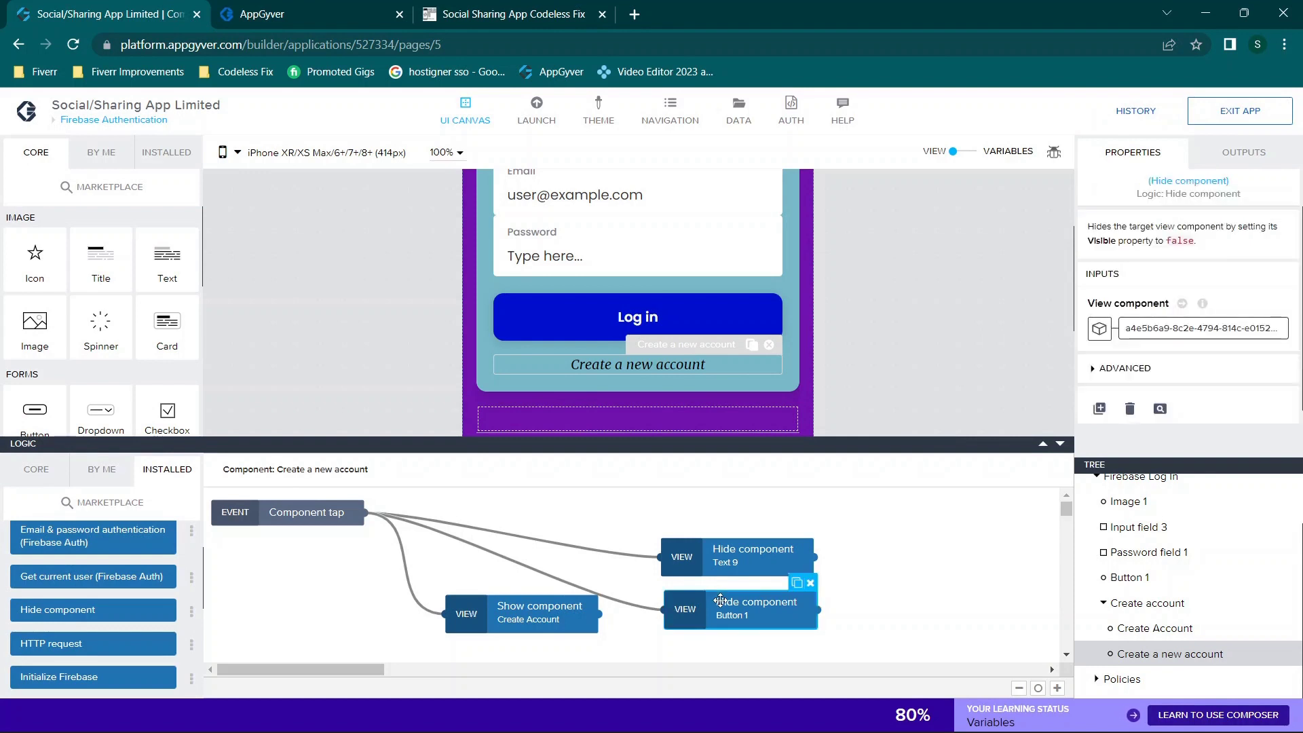
click(730, 547)
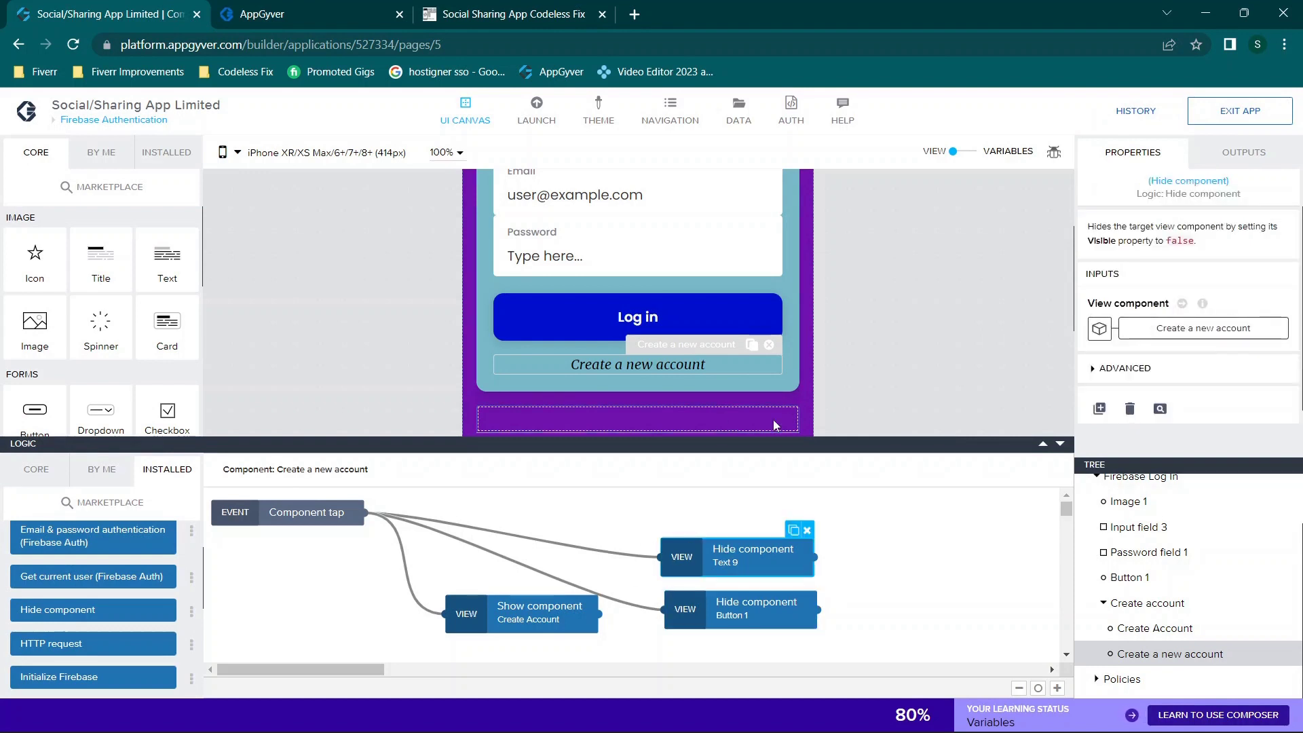
click(526, 619)
scroll(96, 595, down, 5)
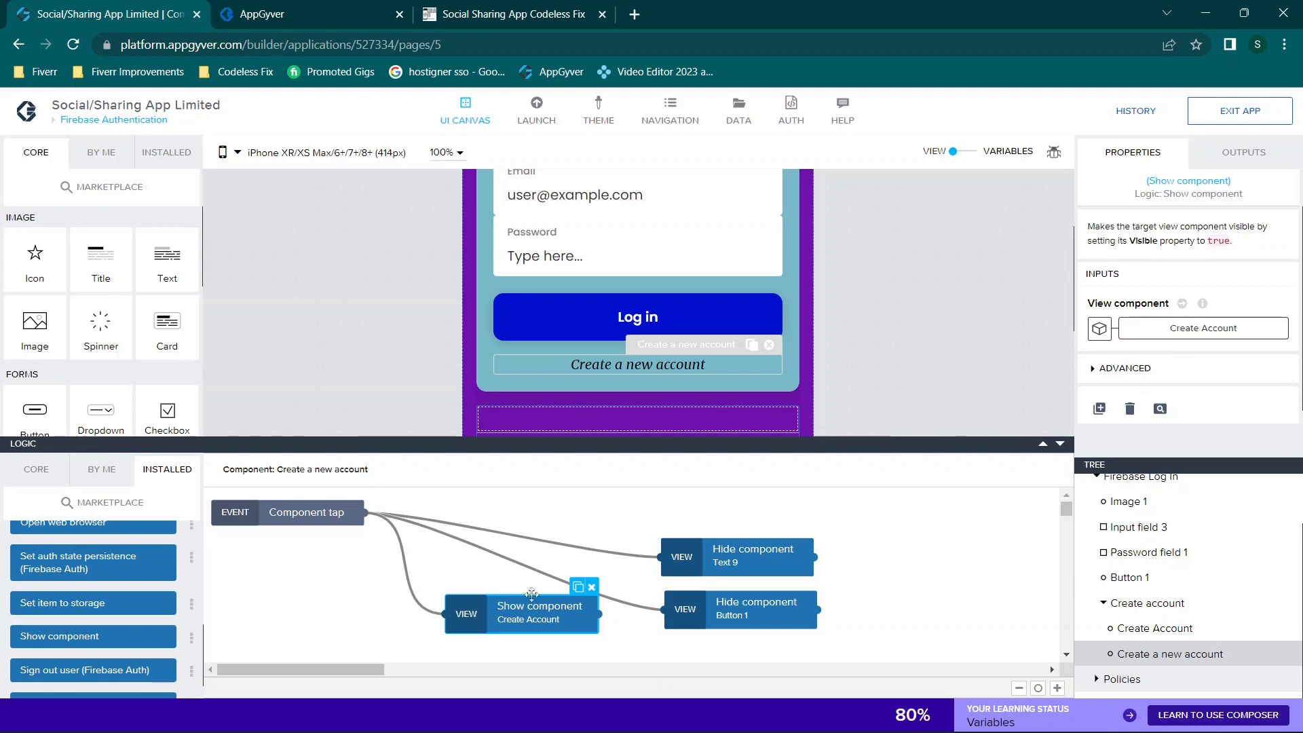
click(1235, 328)
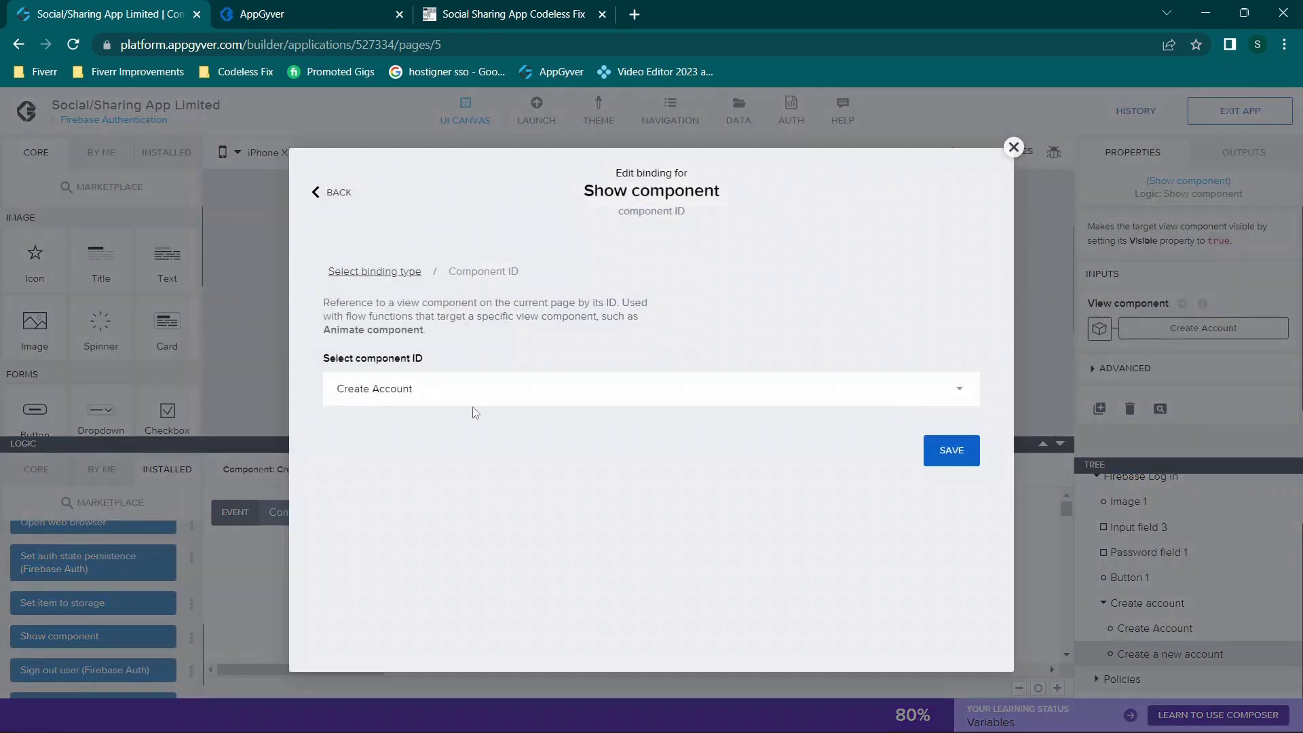
click(489, 399)
scroll(509, 445, down, 5)
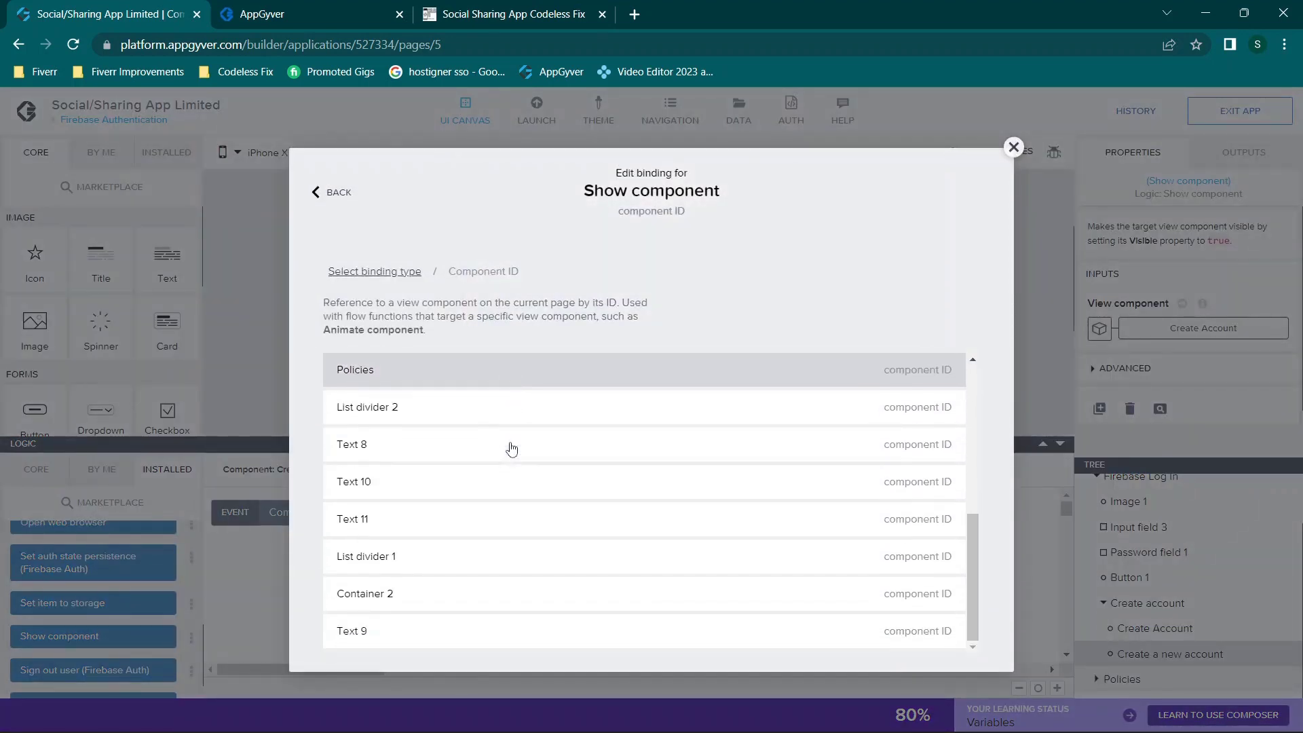
click(1013, 148)
scroll(1000, 305, down, 1)
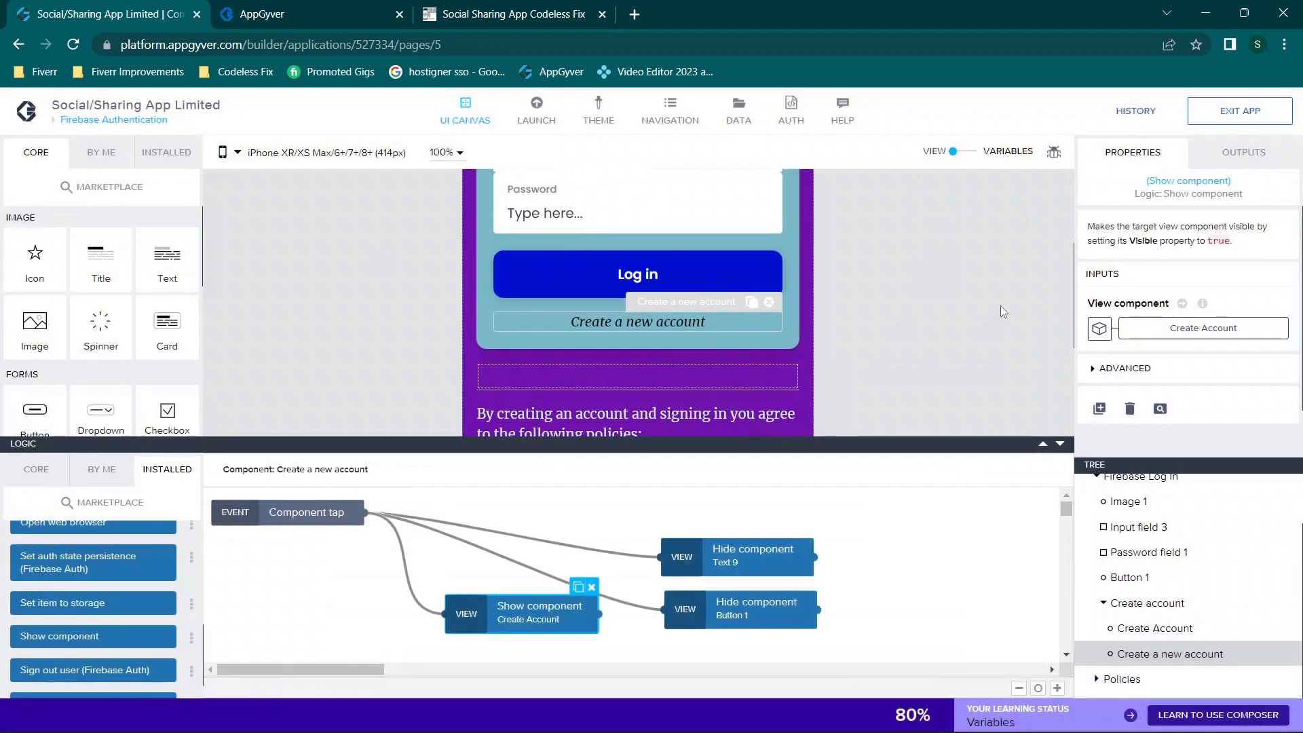
Step: Select the Create Account button to show its signup and token flow, enlarging the logic canvas
click(674, 276)
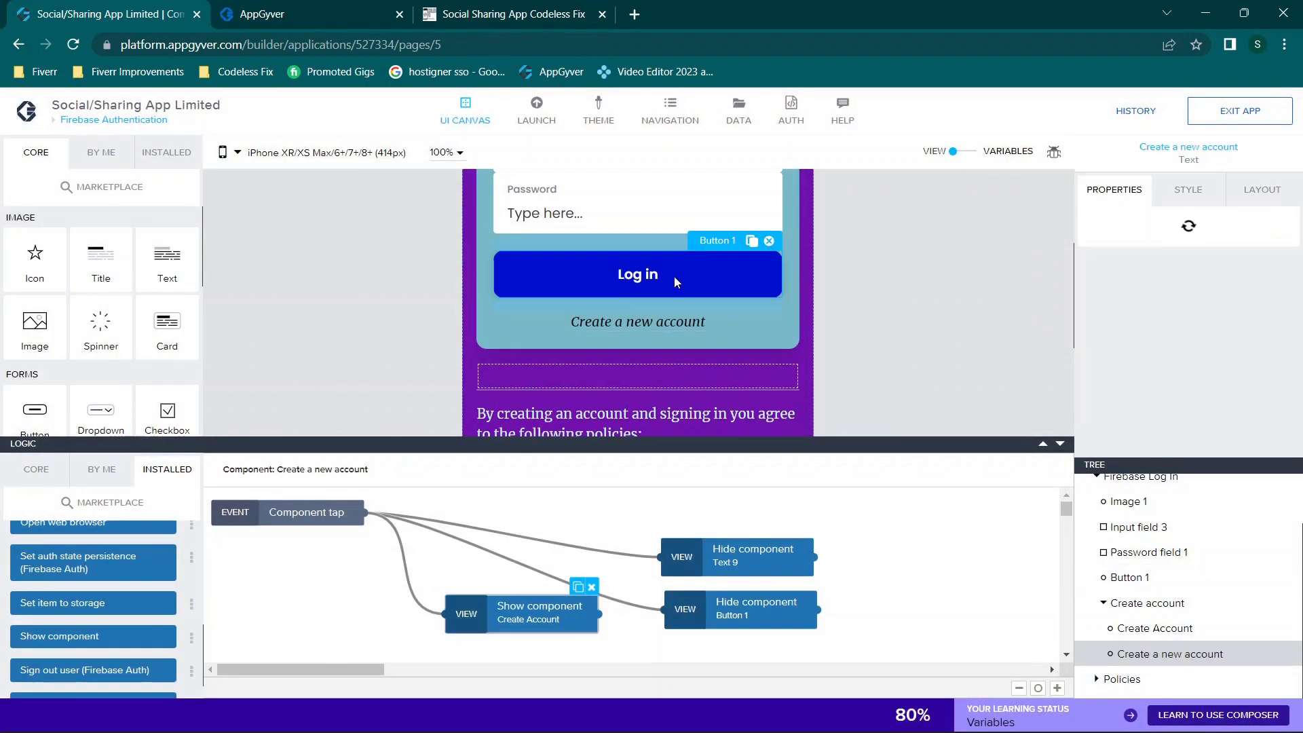
scroll(1149, 413, down, 3)
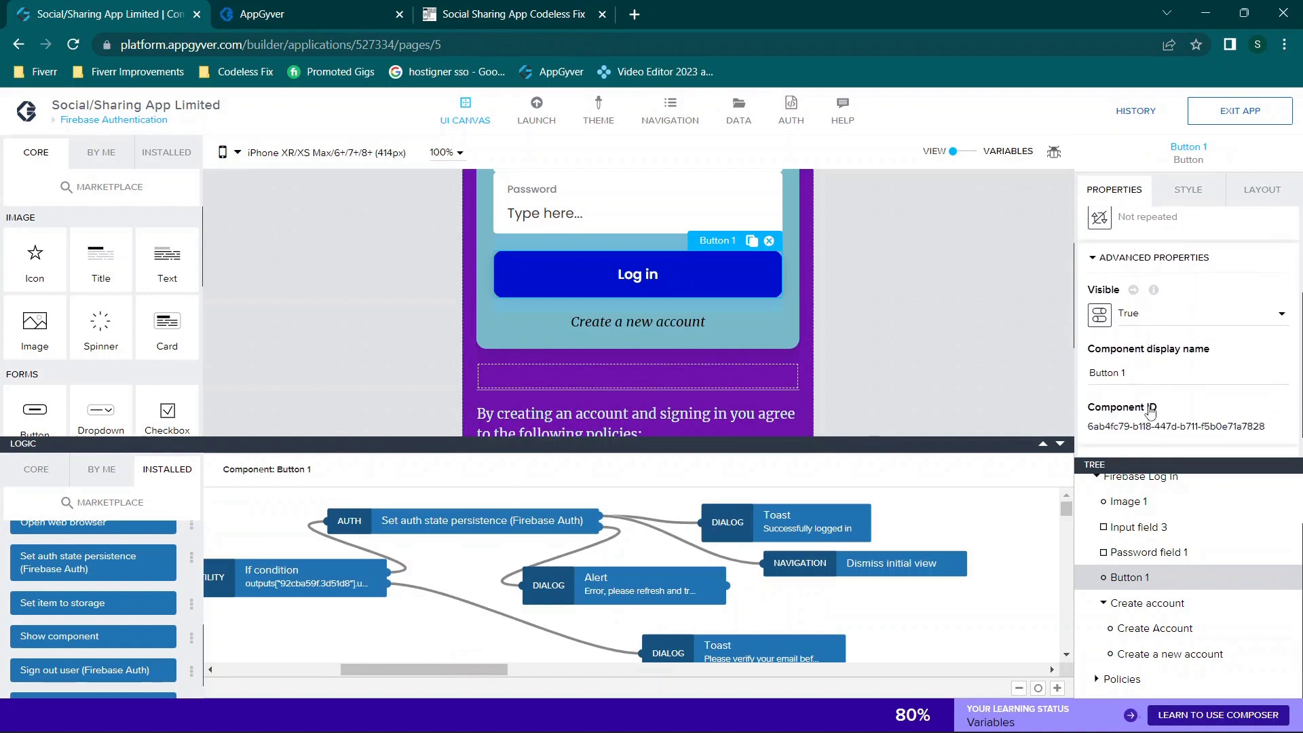
drag(1125, 339, 1049, 339)
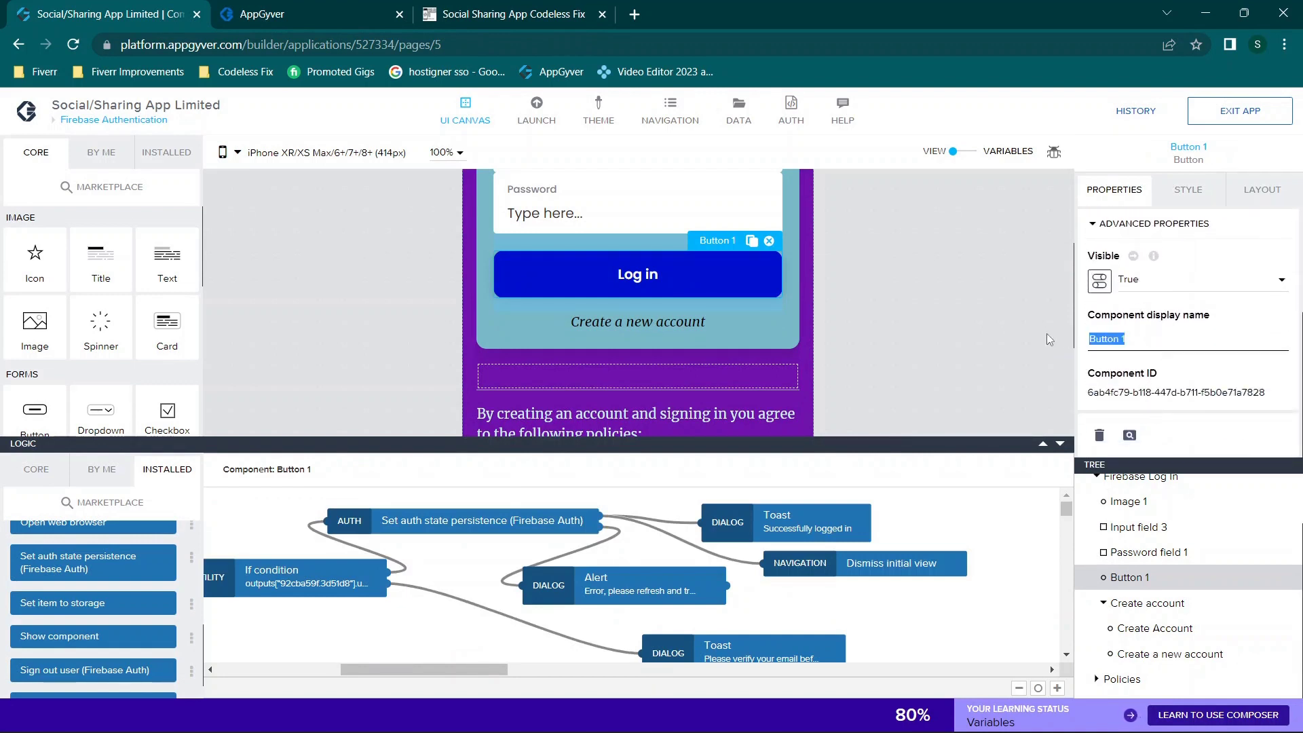
click(870, 344)
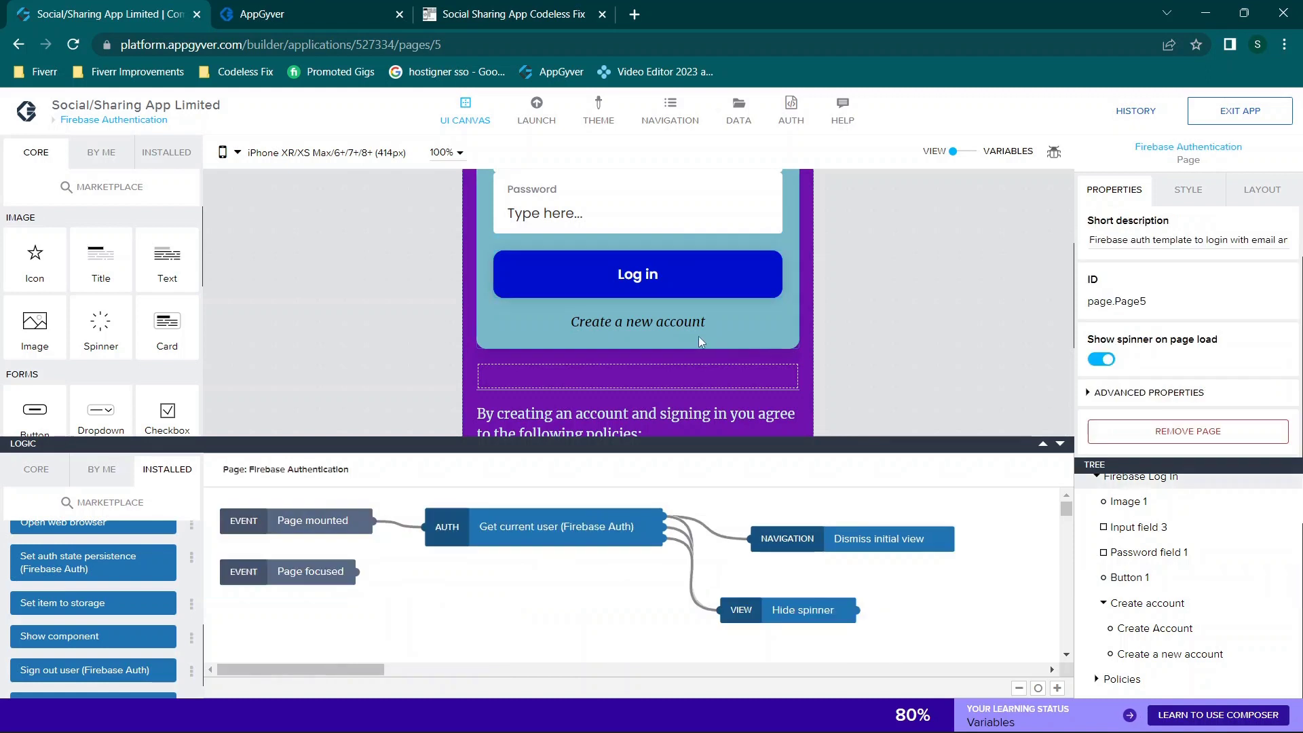
click(1158, 628)
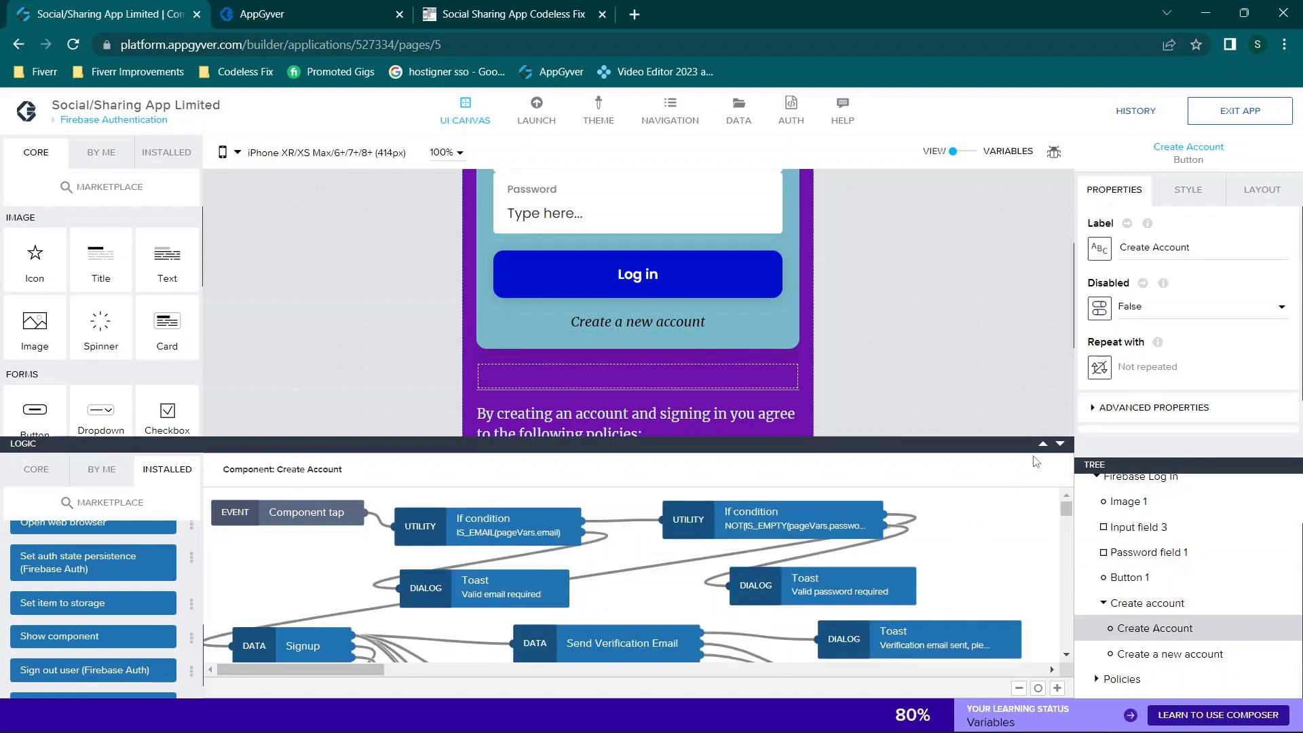
drag(1045, 445, 1047, 222)
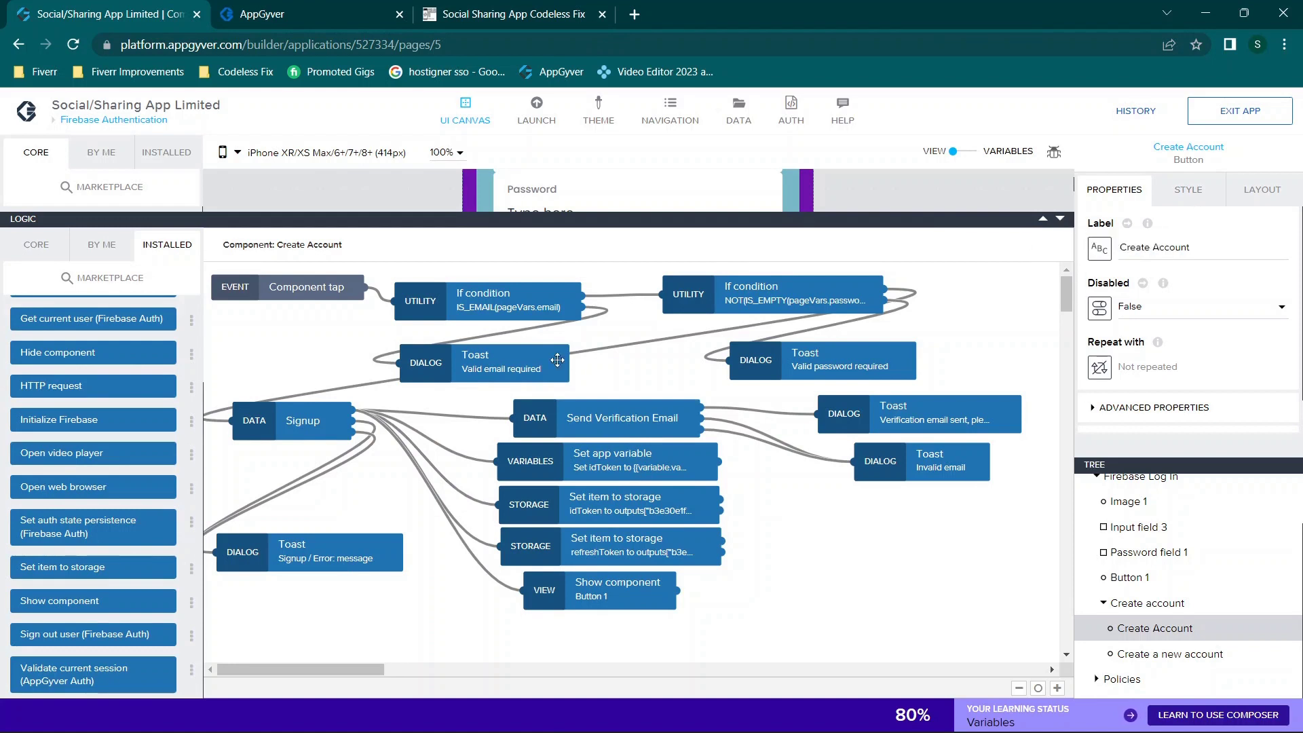
Step: Drag the 'Valid email required' Toast node beside the IS_EMAIL(pageVars.email) If condition
click(1060, 218)
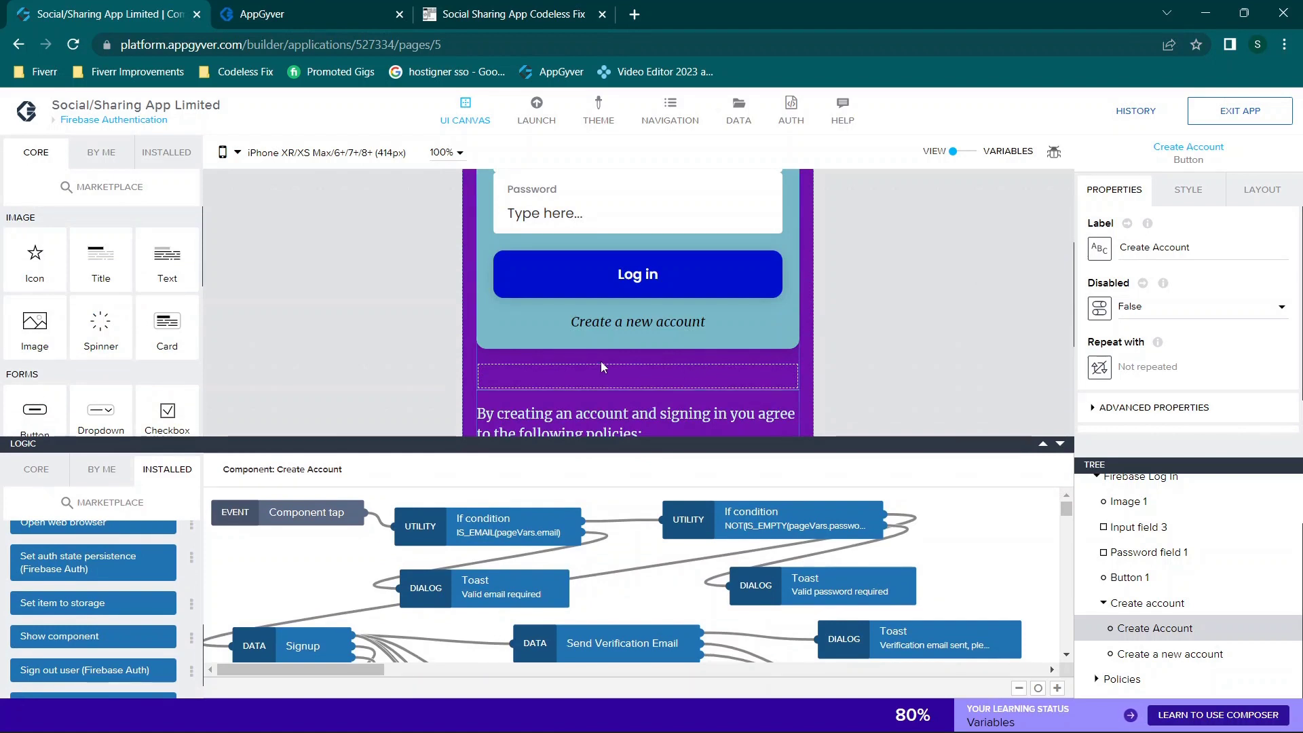
click(1043, 443)
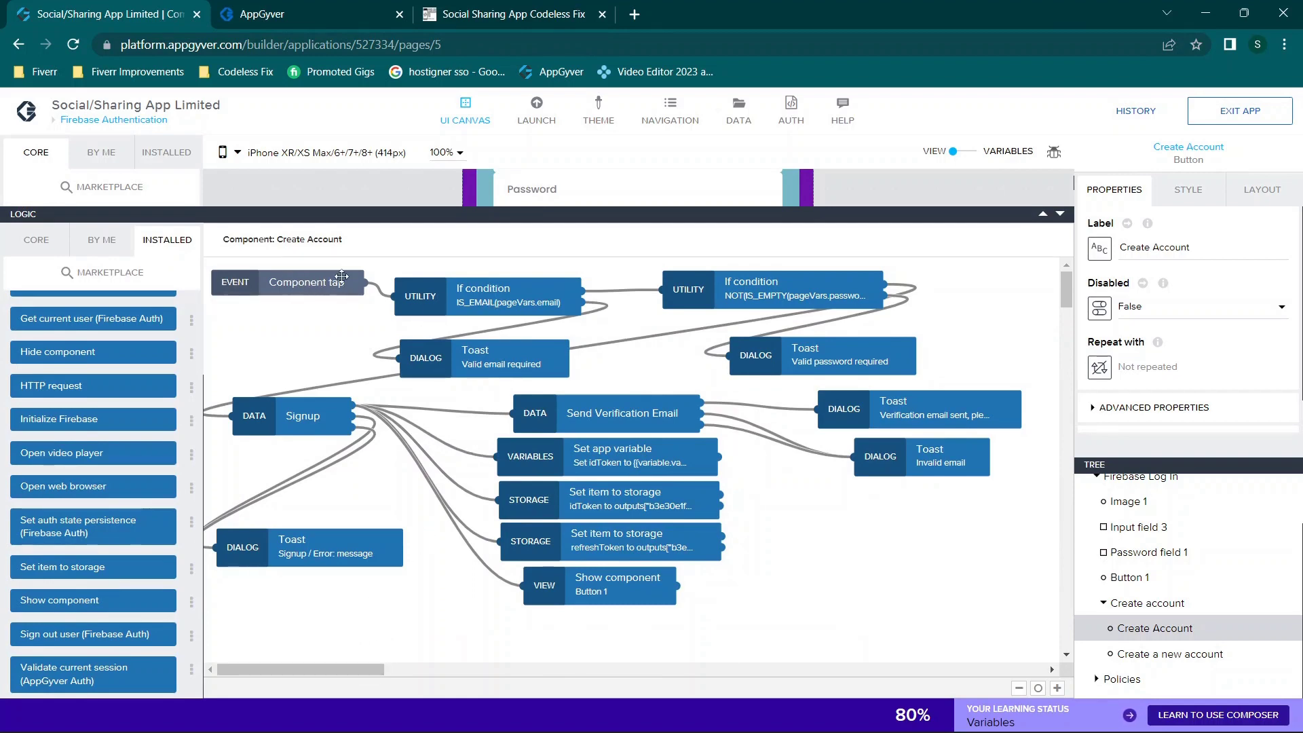
click(272, 278)
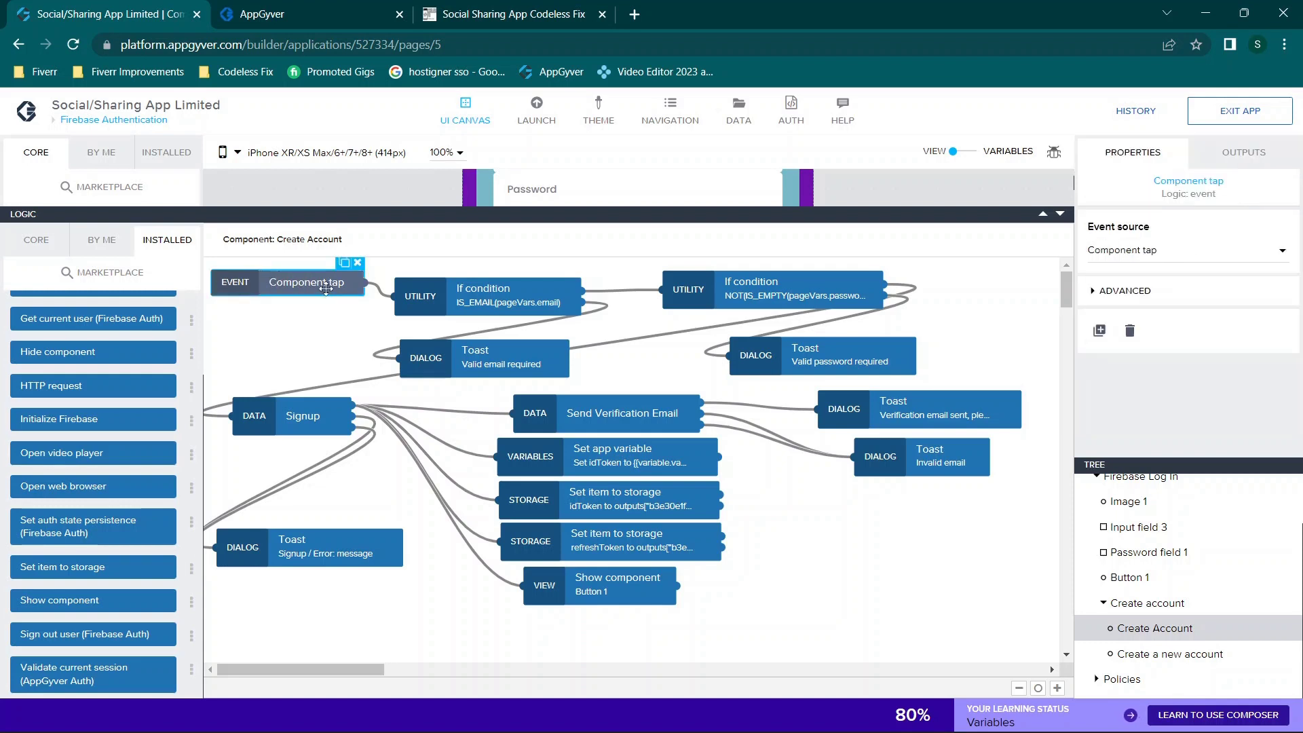
click(415, 289)
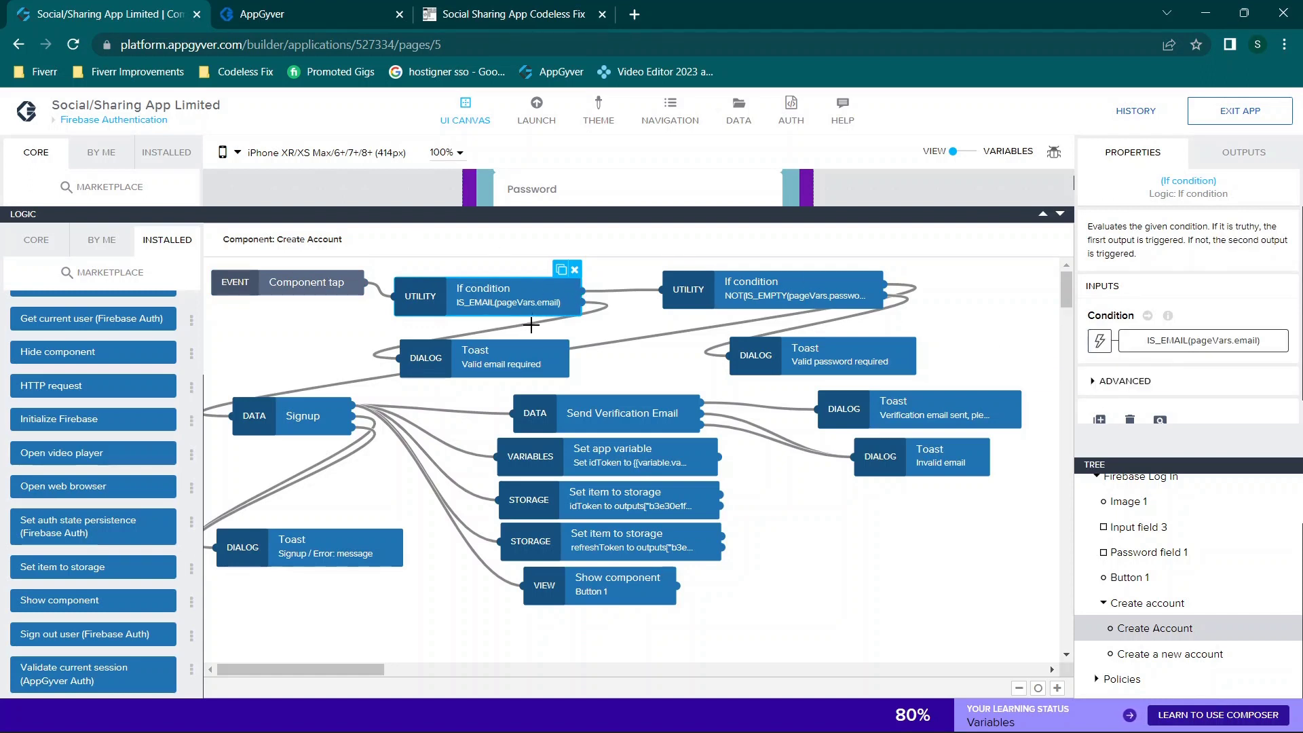
drag(523, 359, 397, 342)
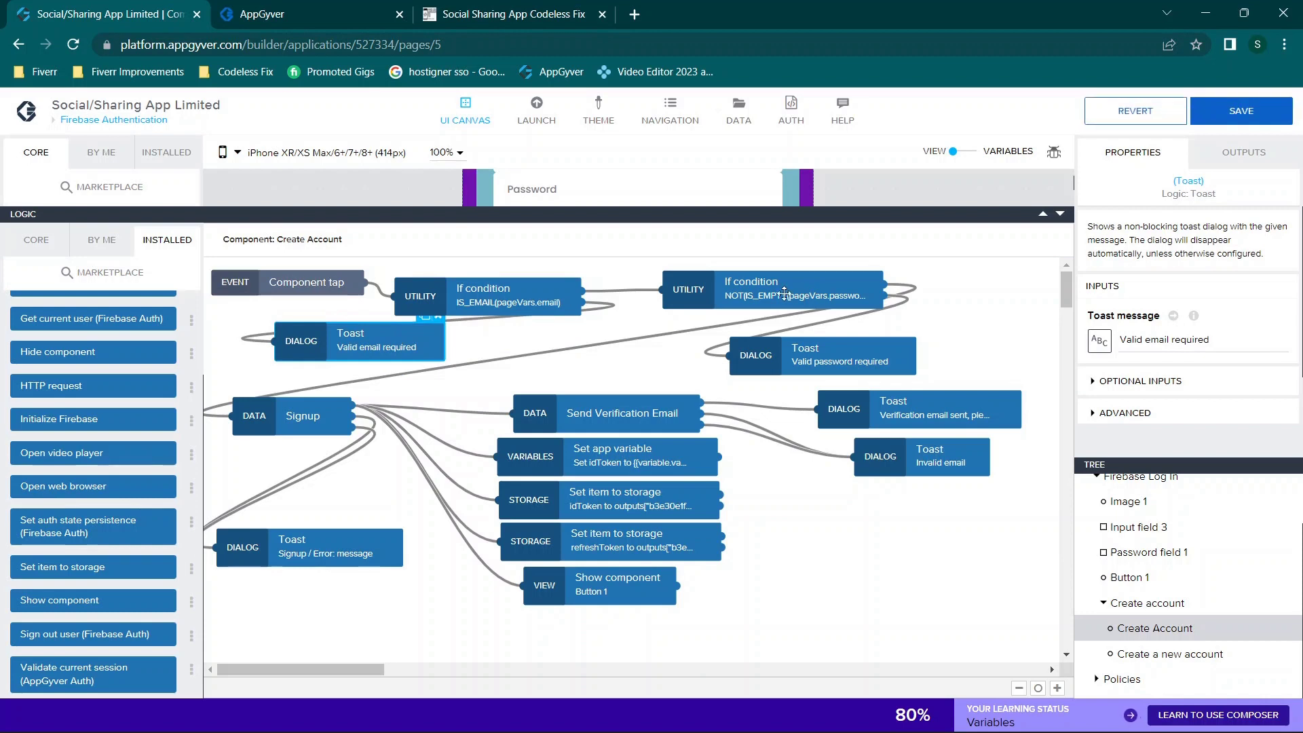
click(521, 286)
click(35, 239)
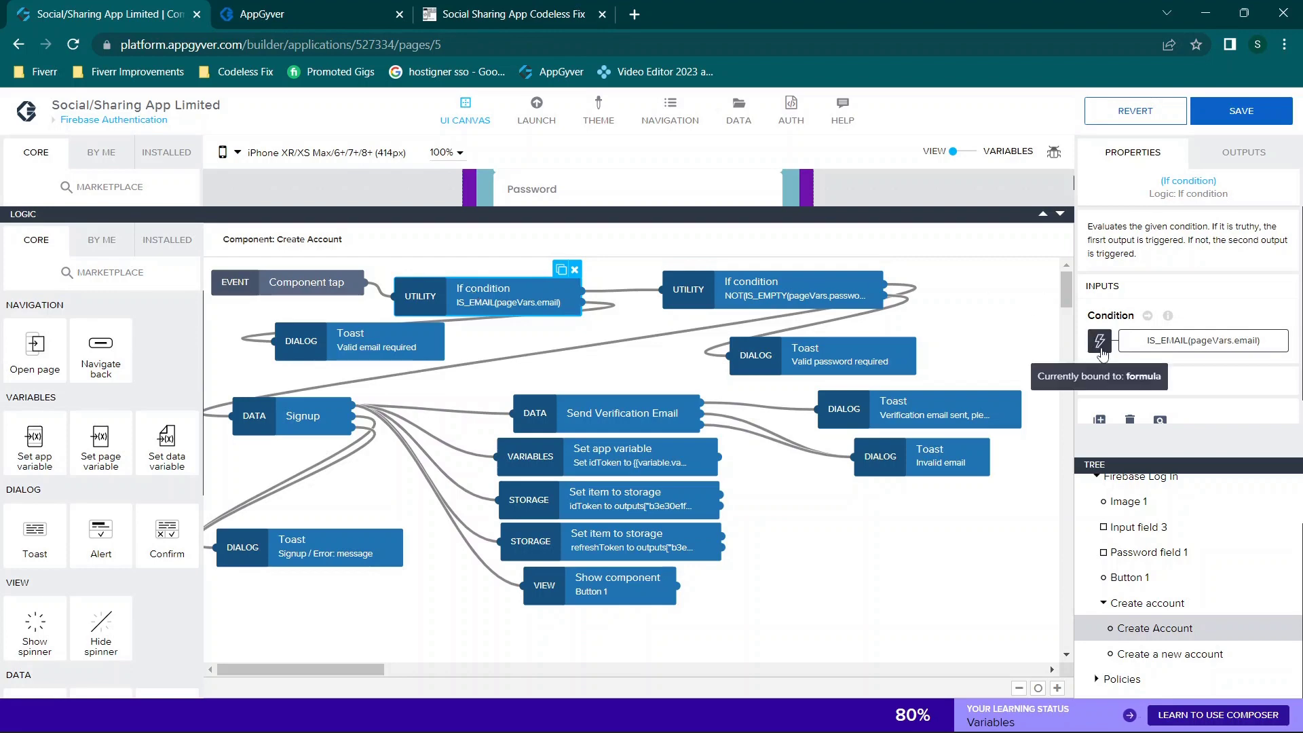
click(1183, 345)
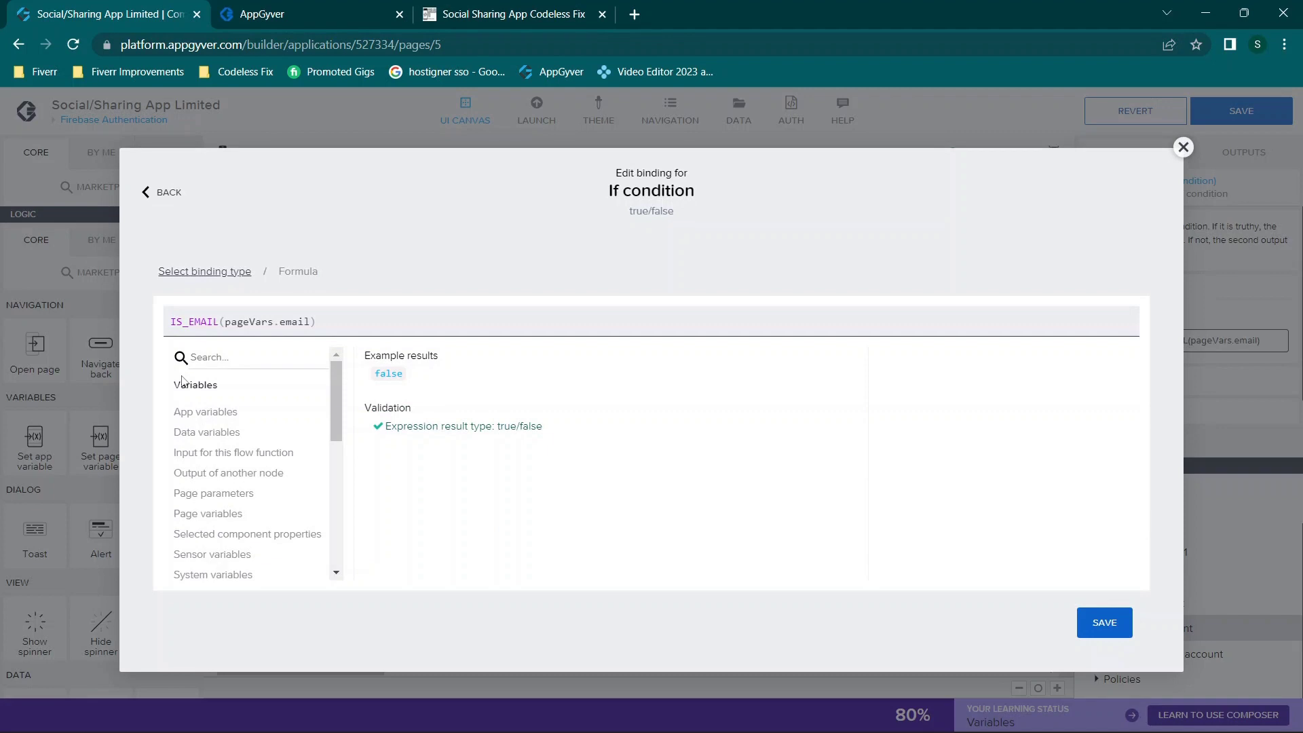
click(174, 321)
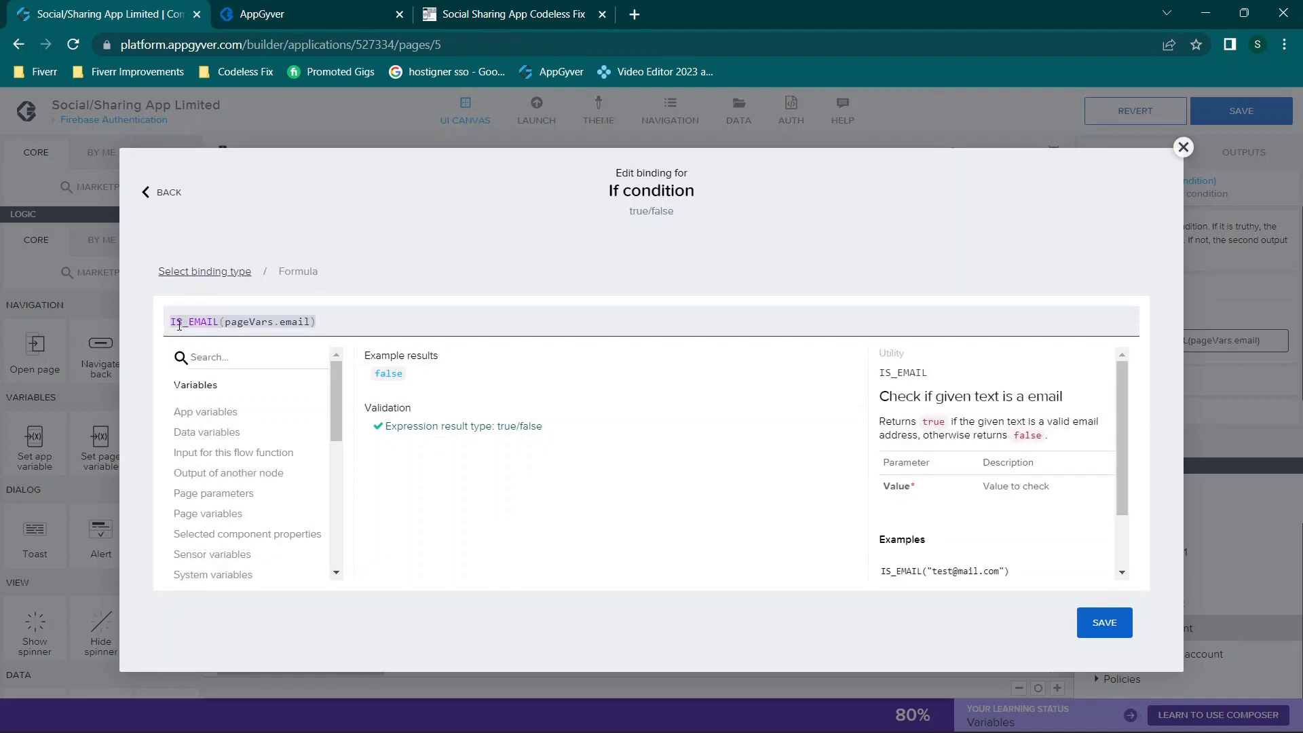
drag(224, 319, 310, 319)
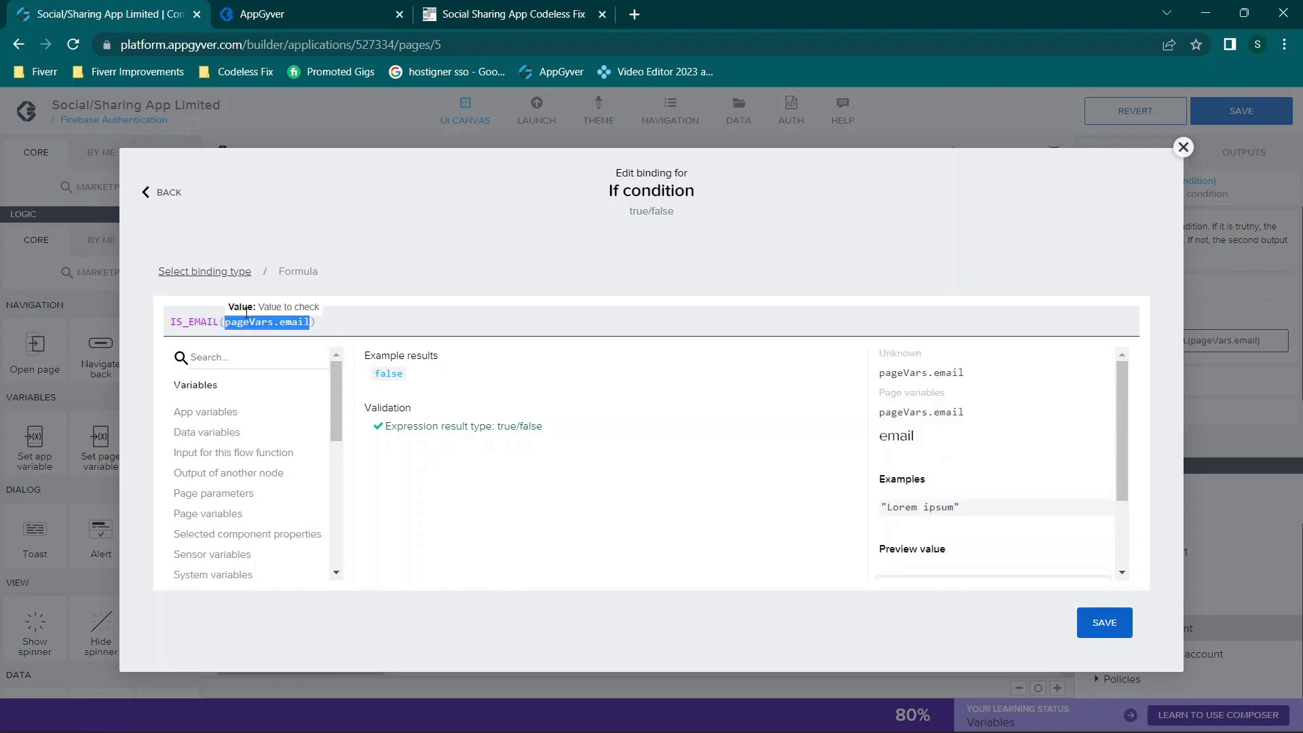
click(346, 320)
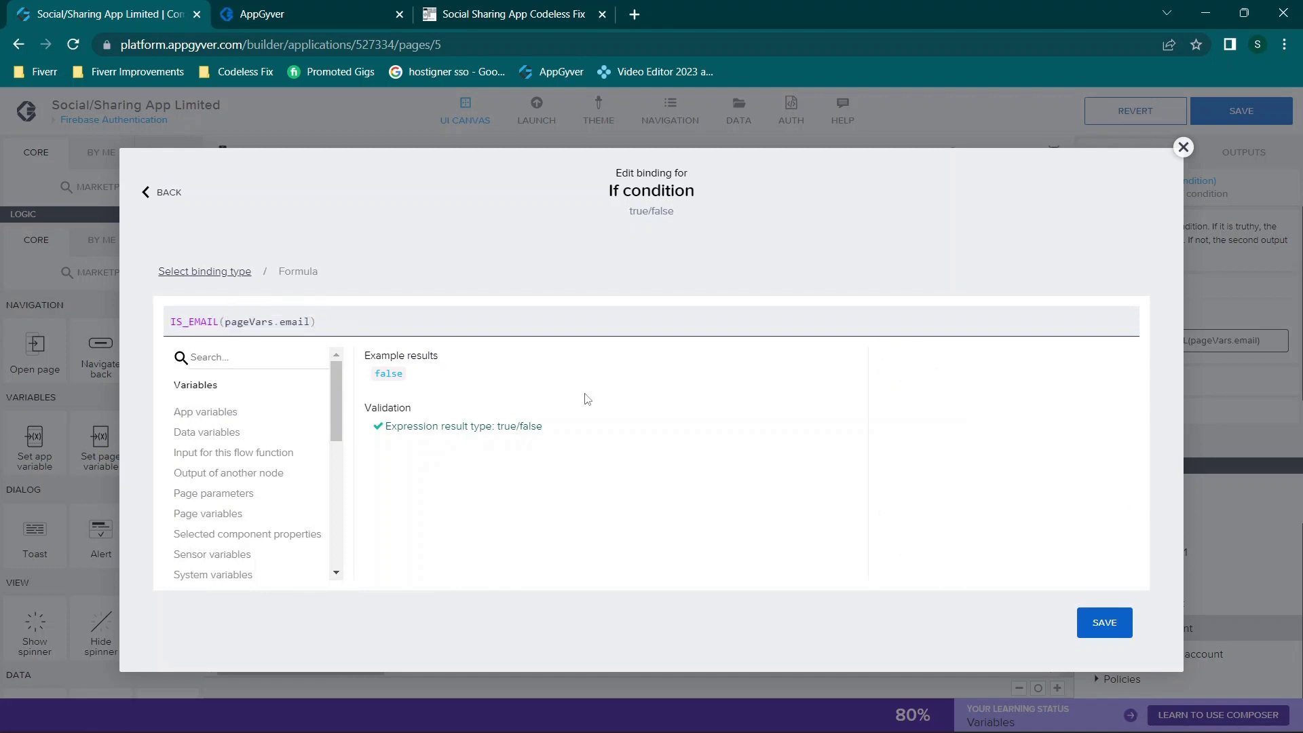
text(page)
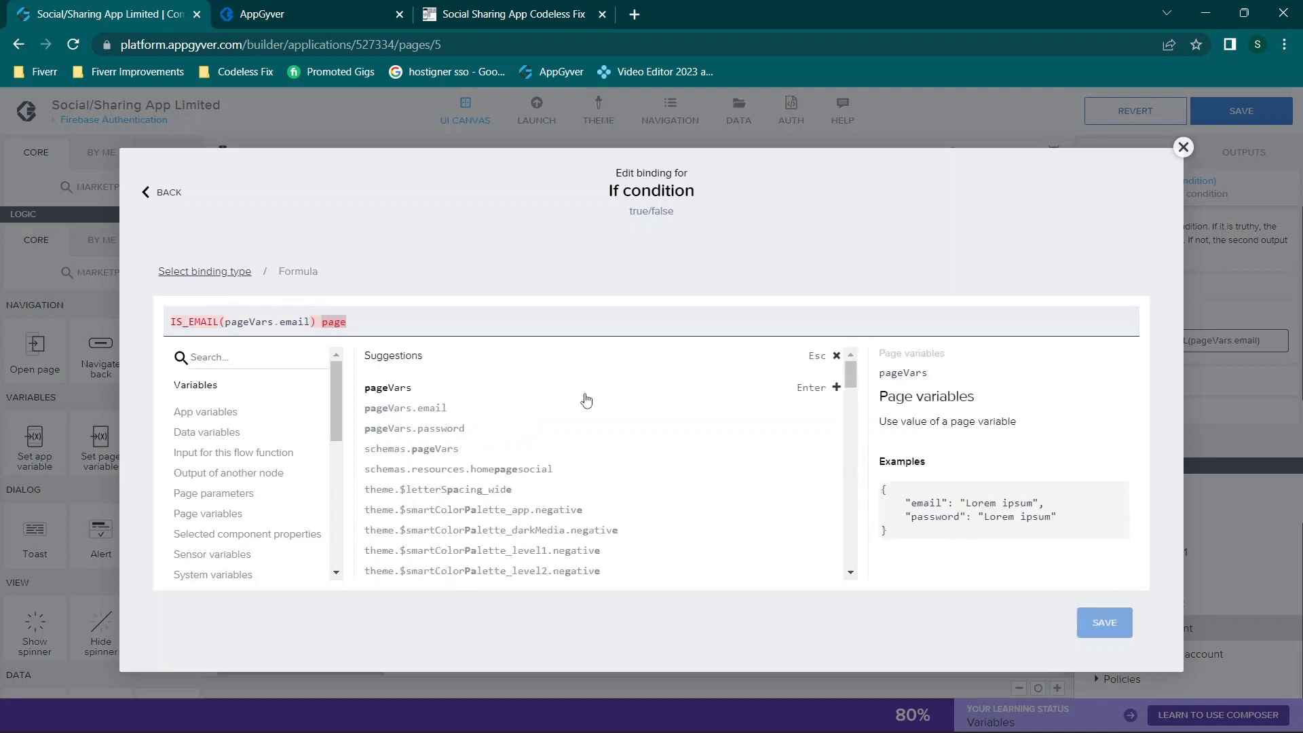
text(v)
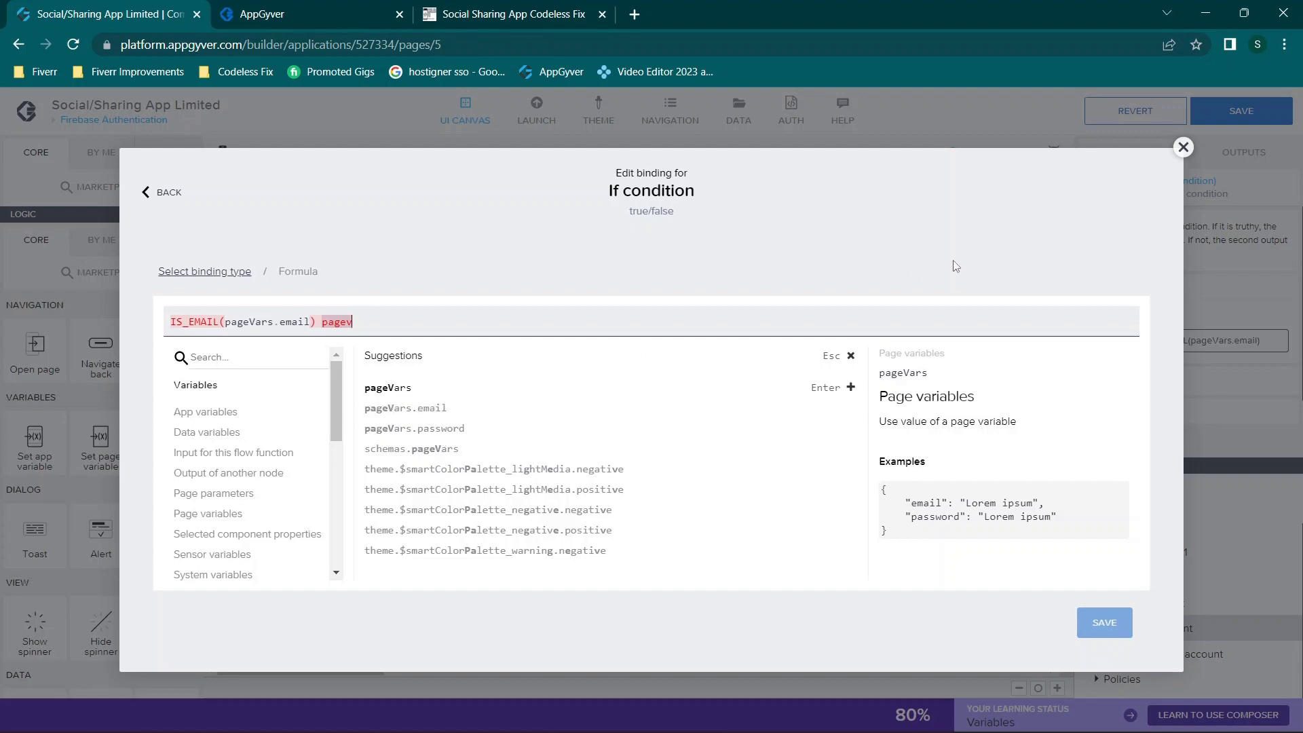
click(1182, 147)
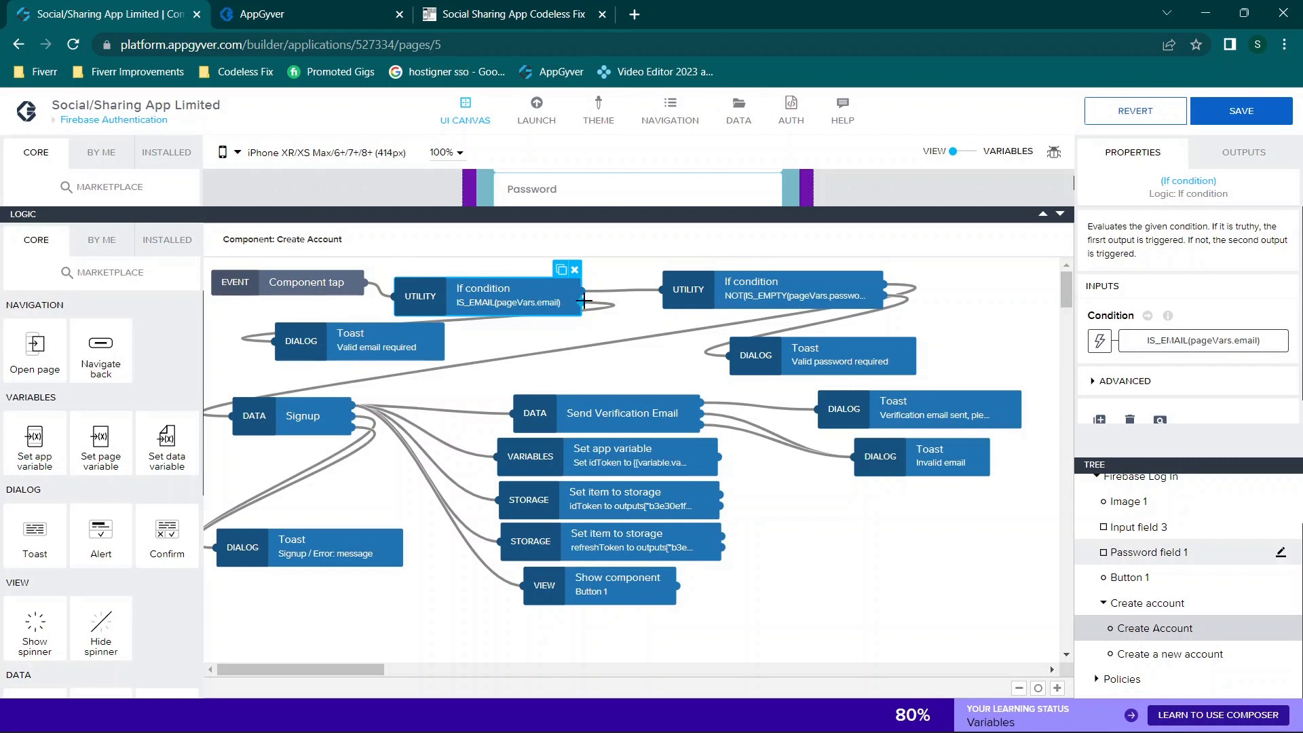
click(393, 337)
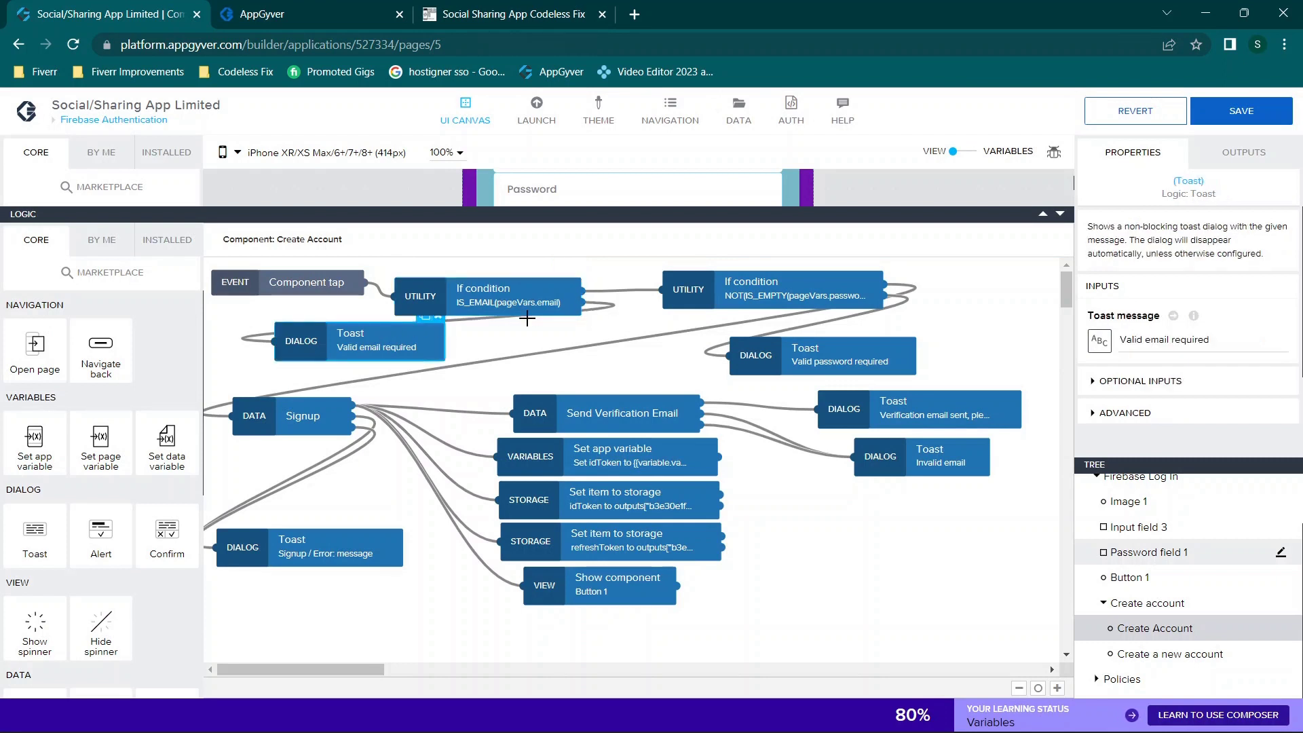
click(585, 304)
click(527, 286)
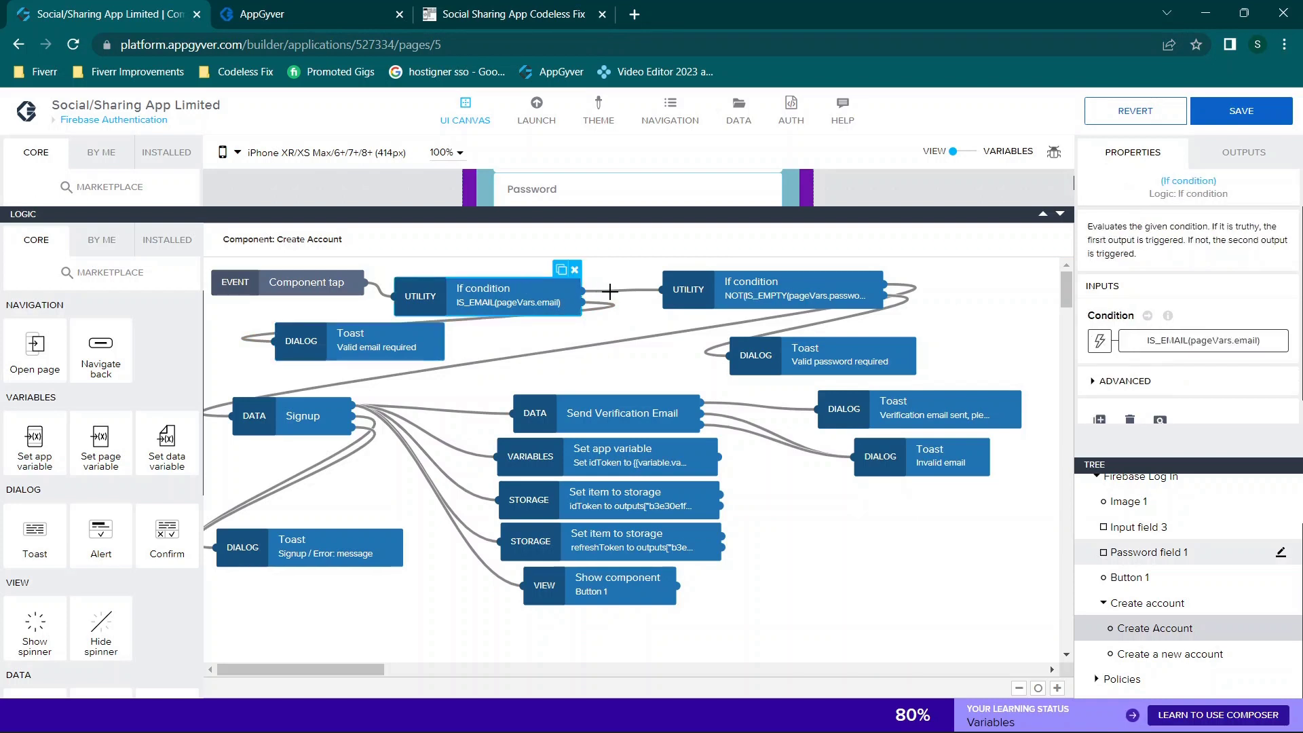
click(767, 288)
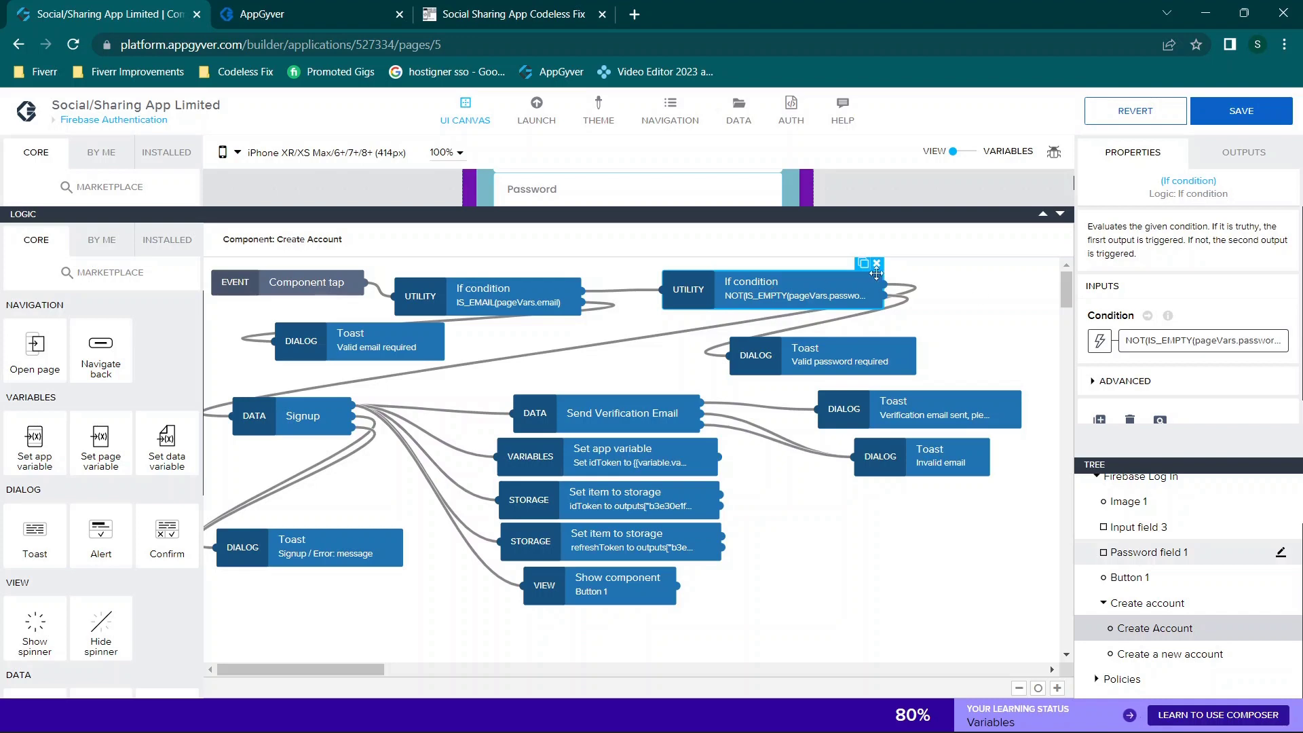
click(1100, 342)
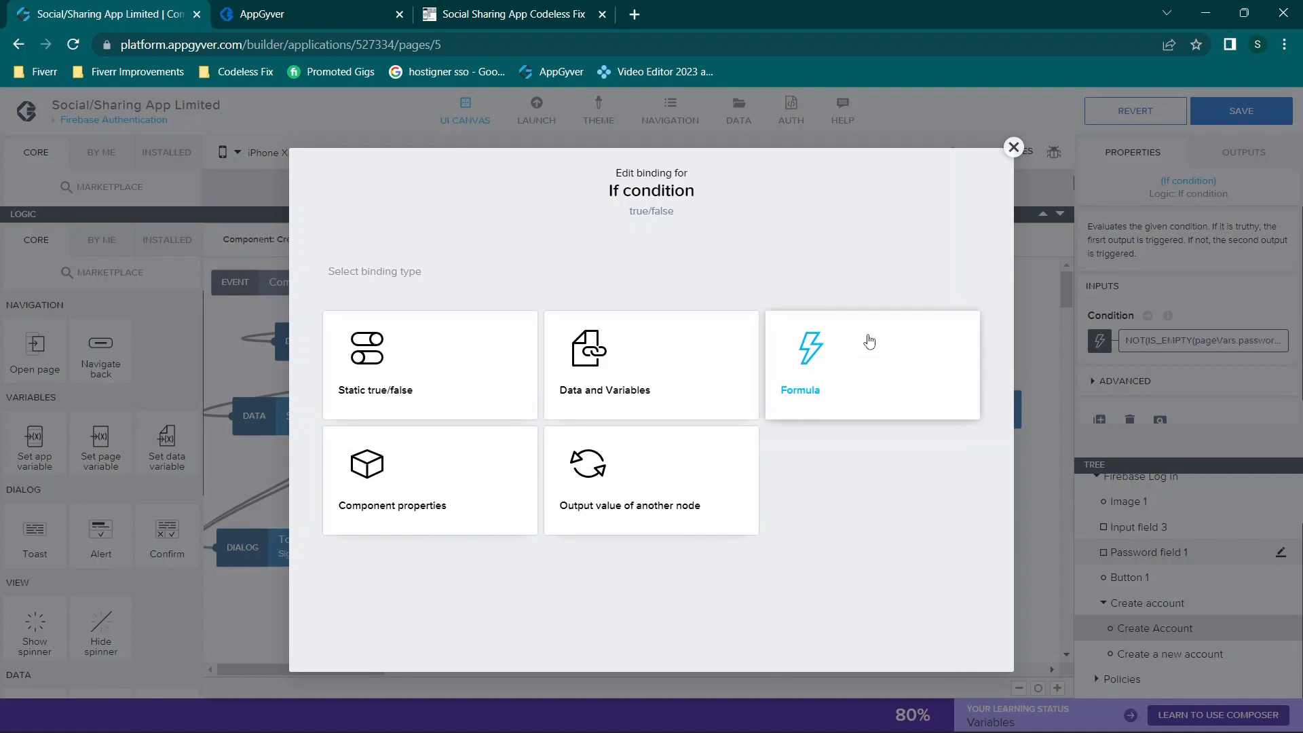
click(866, 340)
click(645, 413)
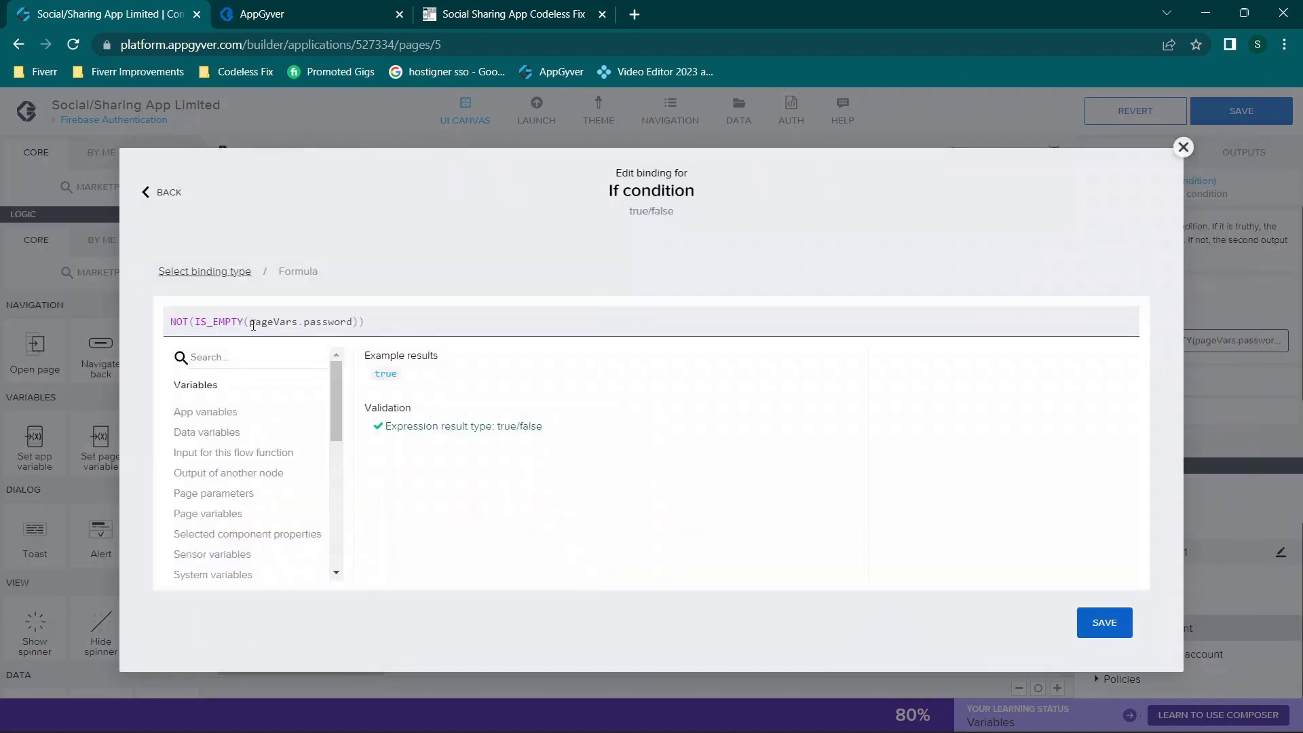
drag(171, 319, 187, 324)
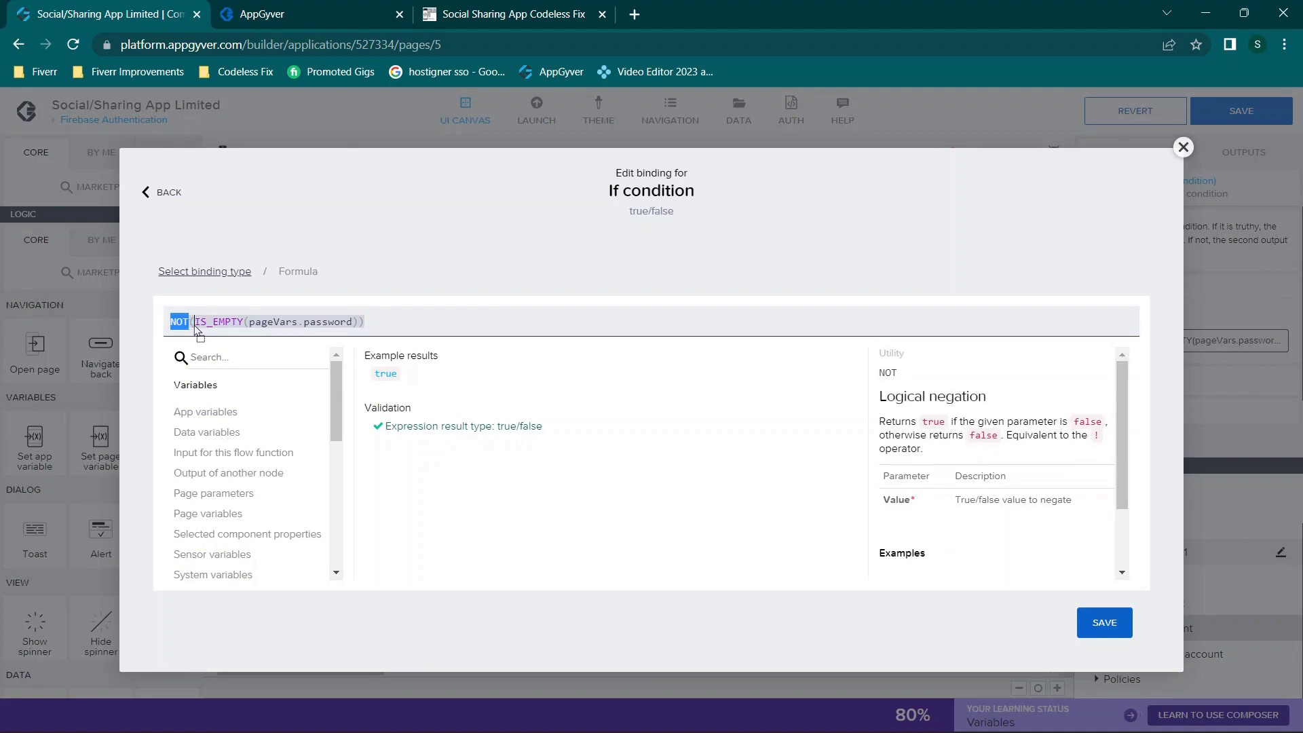
key(BackSpace)
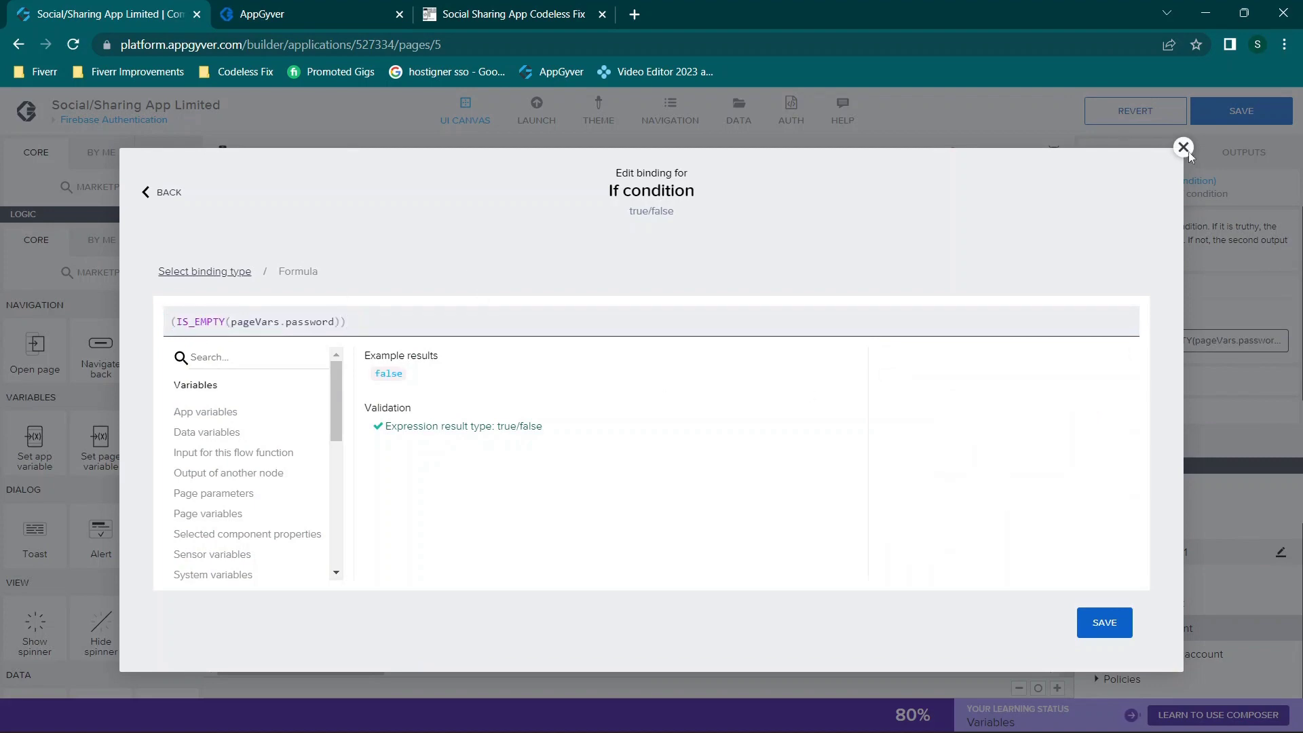
click(1183, 146)
click(1165, 341)
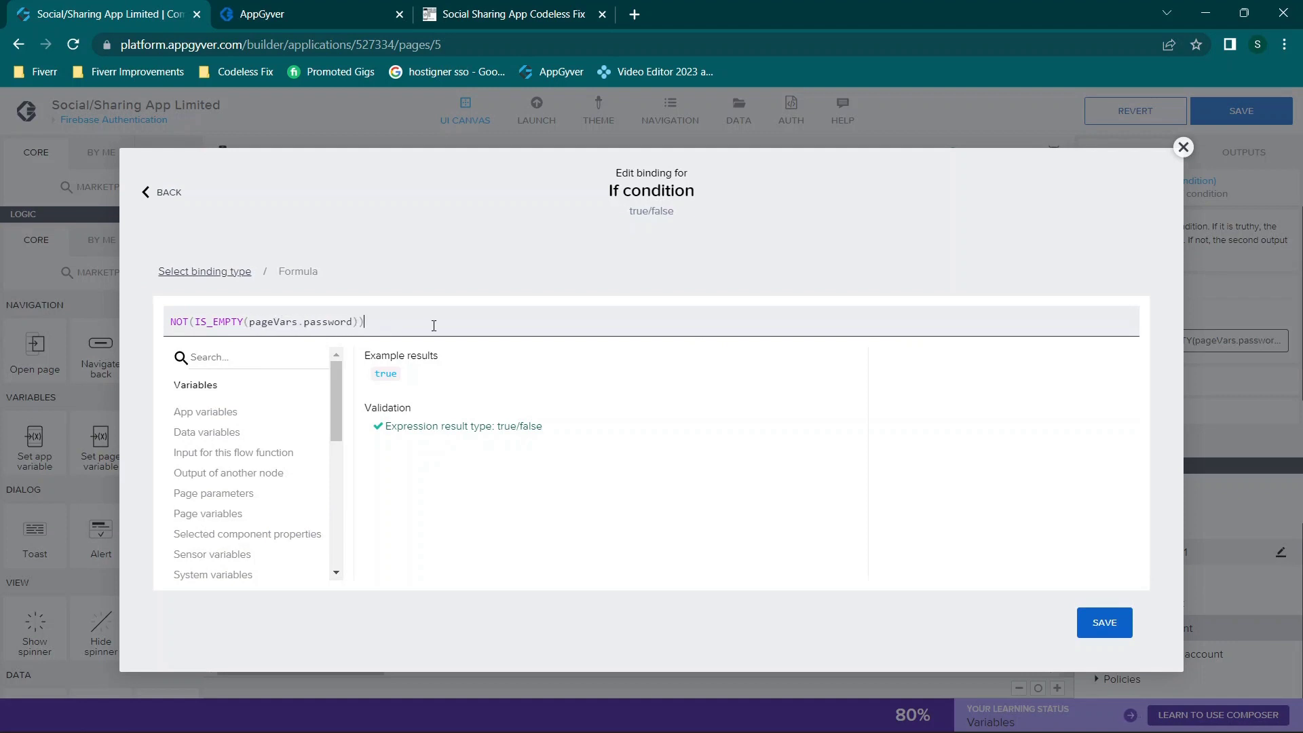
click(1183, 147)
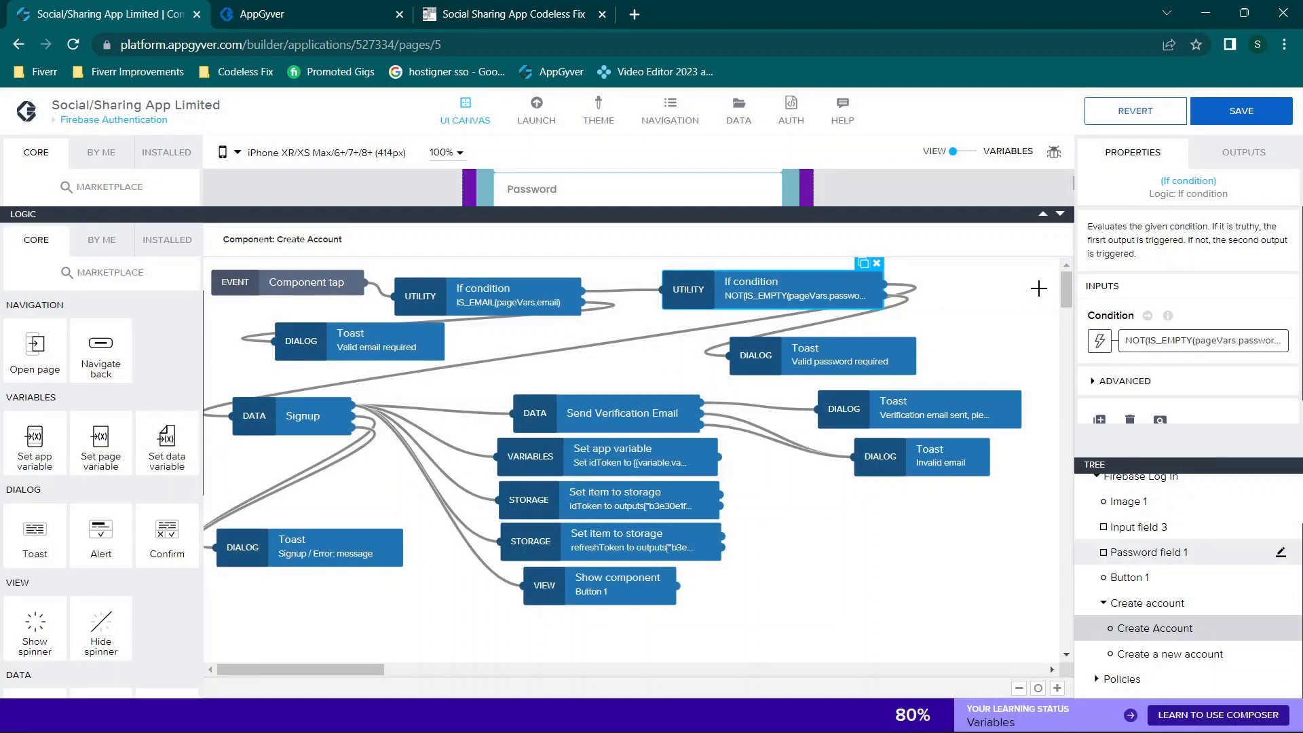
Step: Move the 'Valid password required' Toast node right, just below the password-not-empty check
click(868, 357)
drag(869, 357, 956, 349)
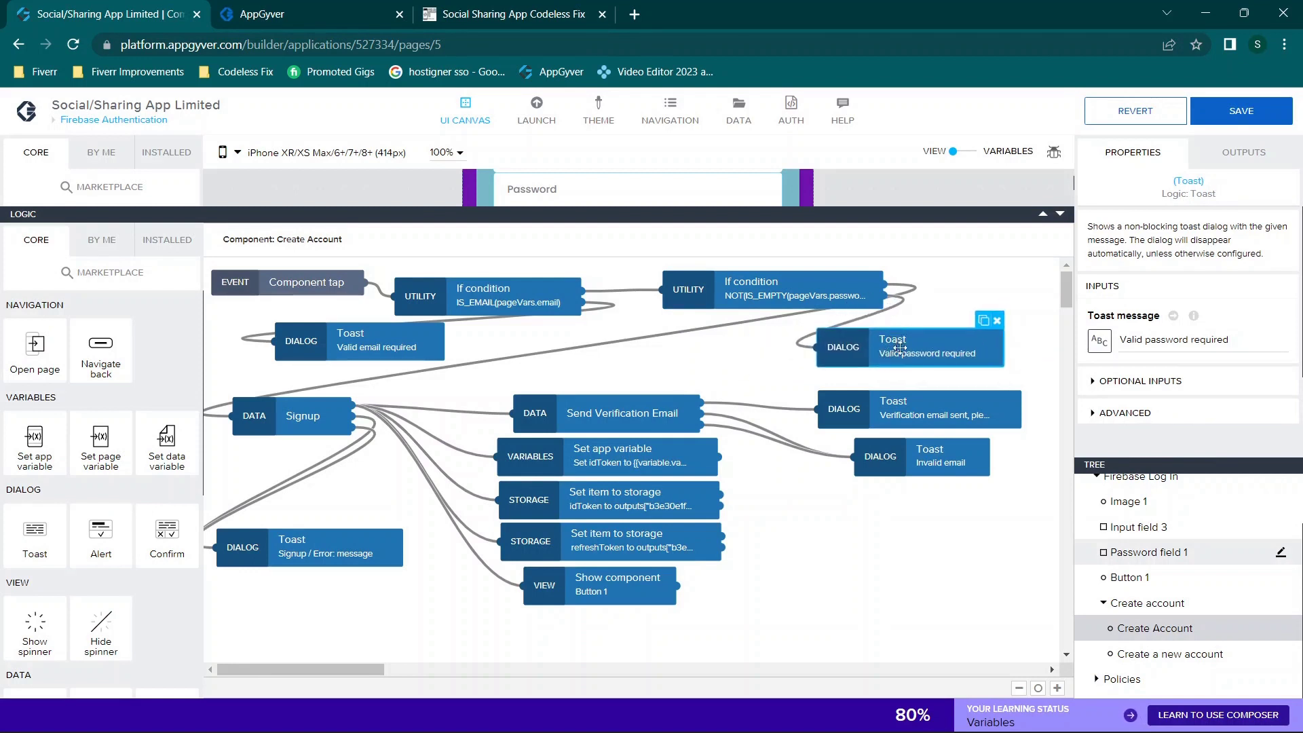
click(887, 302)
click(904, 351)
click(846, 293)
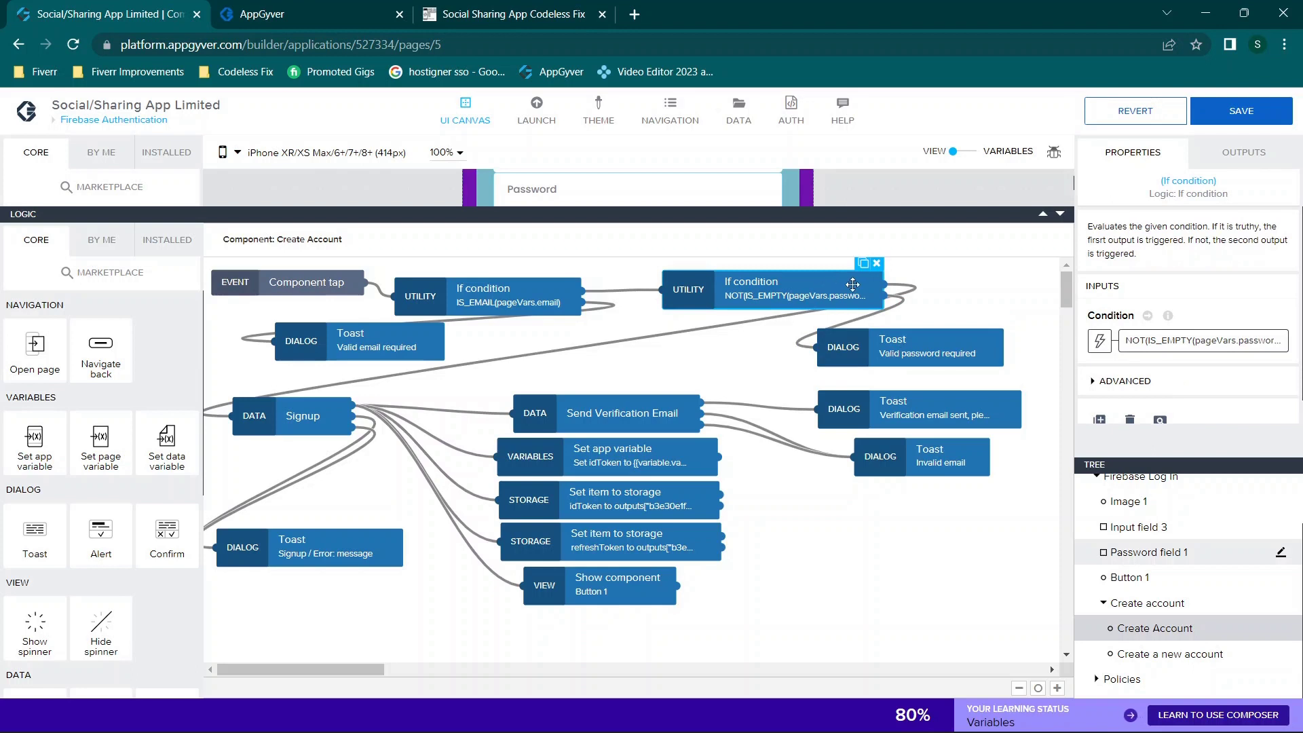
Step: Select the Signup request node and open the flow-function Marketplace
click(860, 320)
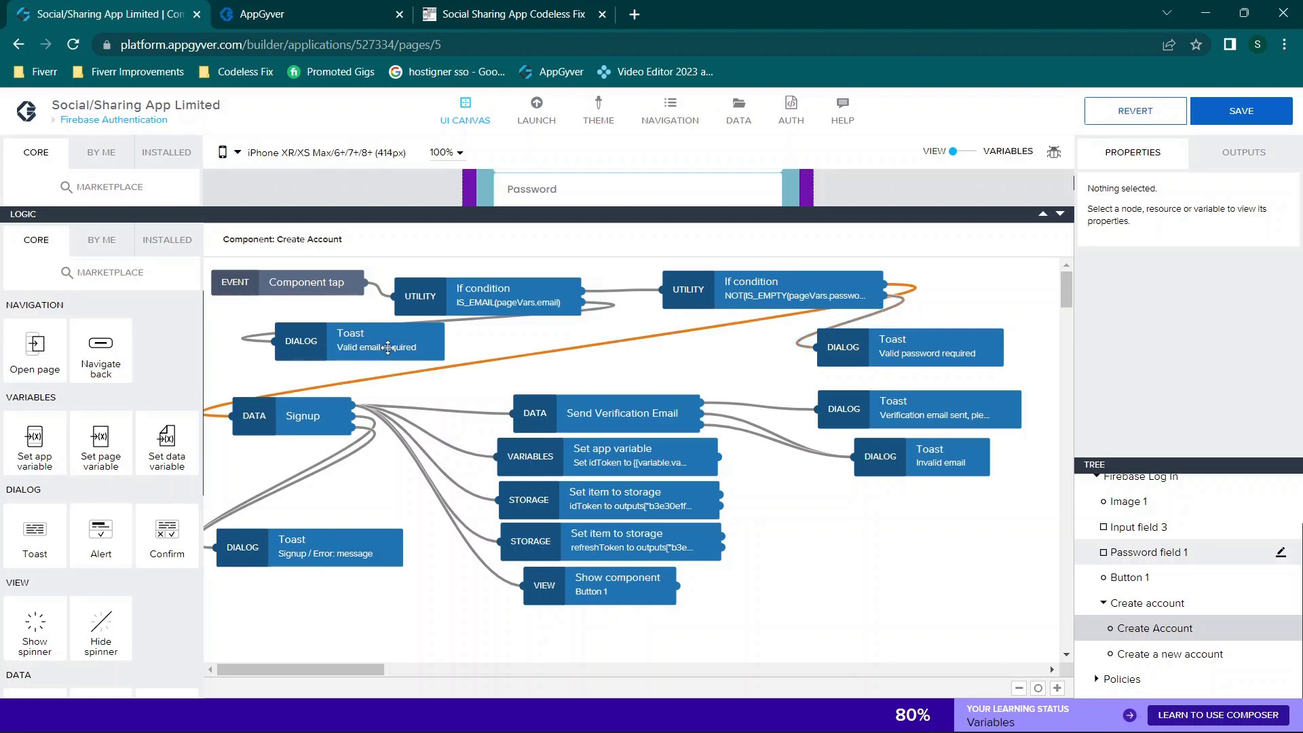
click(293, 422)
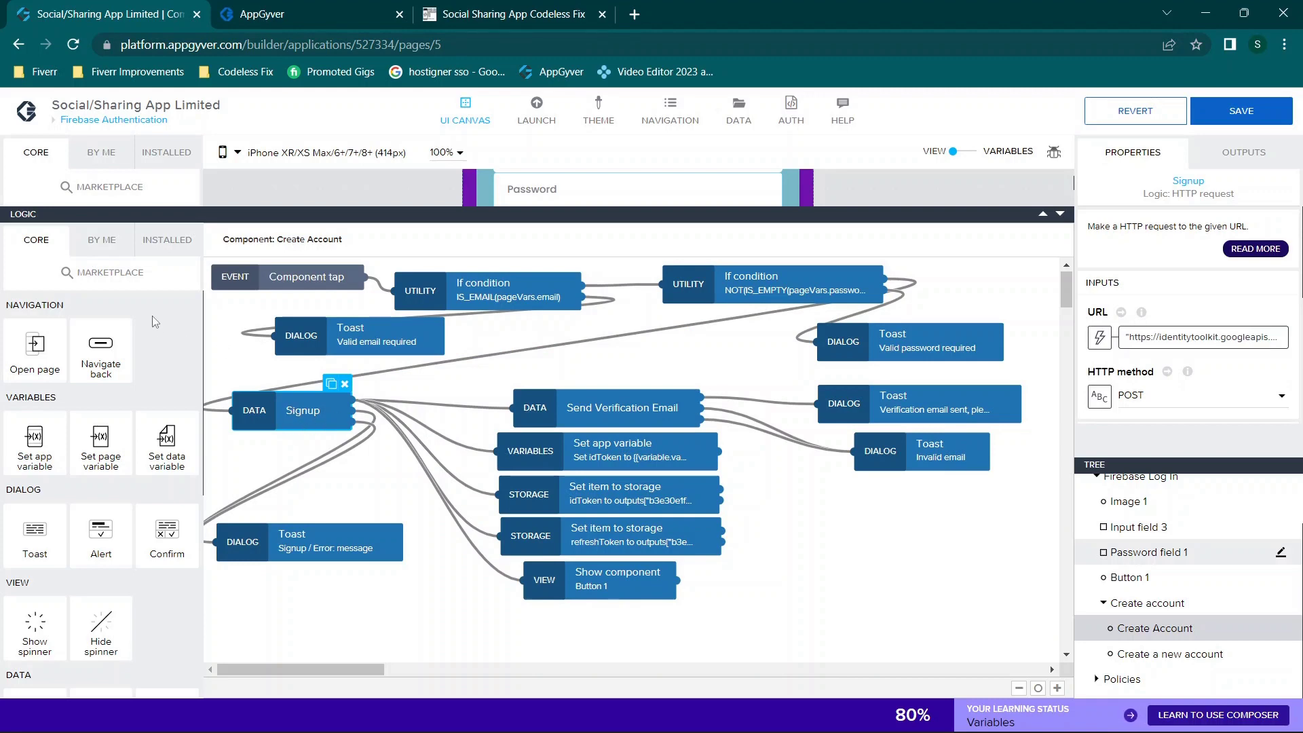
click(105, 272)
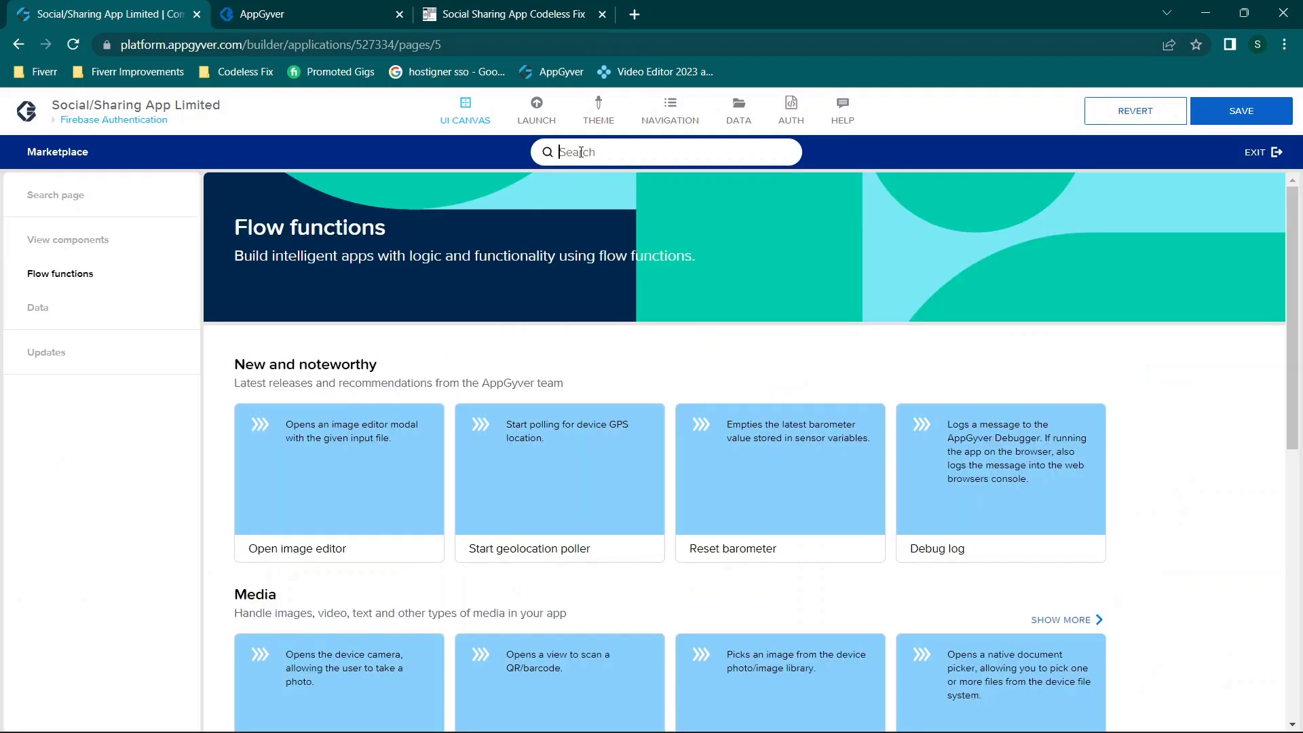
Step: Search the Marketplace for 'sign', then exit back to the Create Account logic canvas
text(sign)
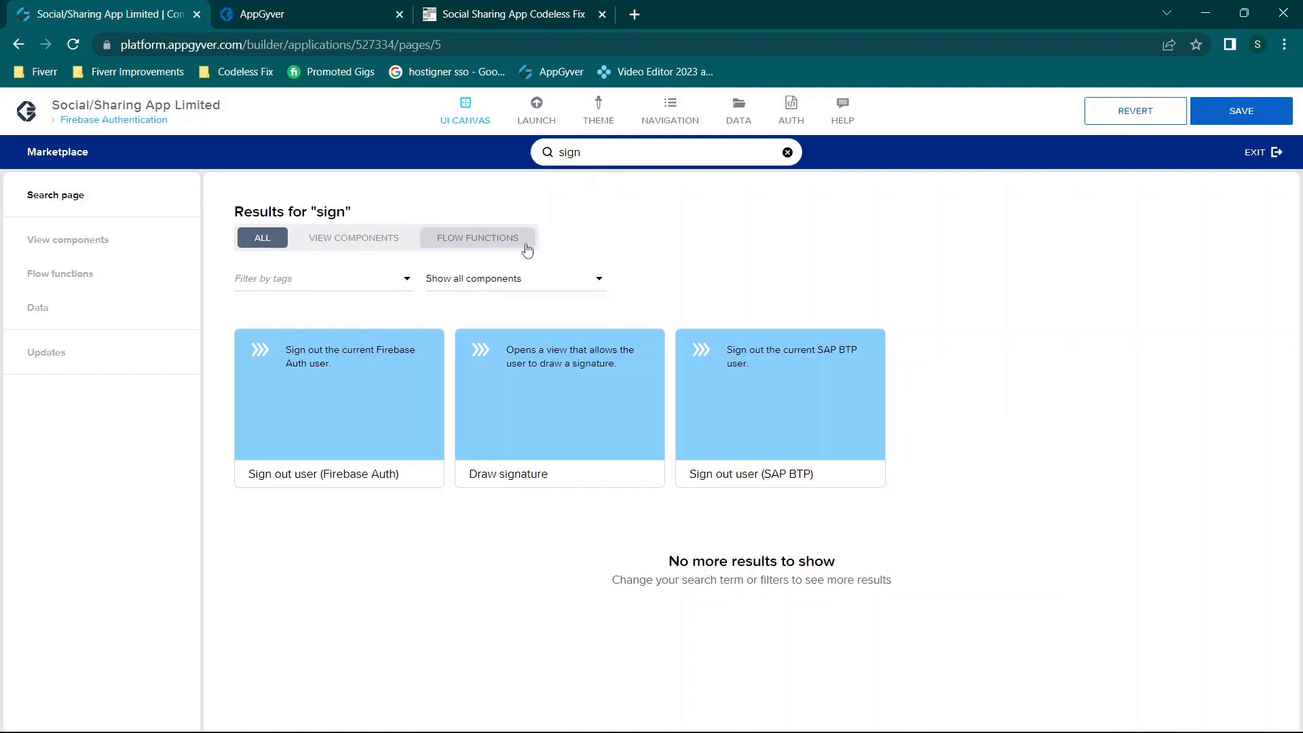
click(1267, 152)
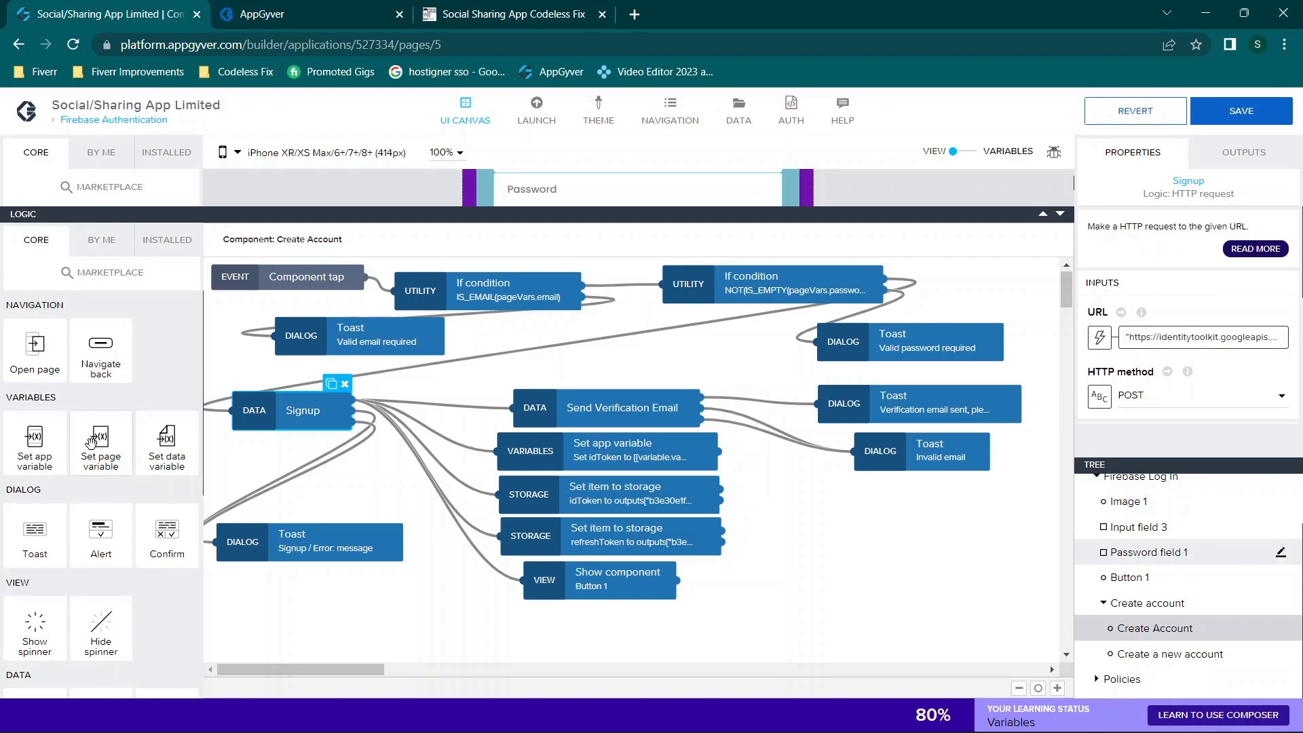
Step: Scroll the CORE function library, then switch to the INSTALLED flow functions list
scroll(91, 444, down, 1)
scroll(91, 444, down, 3)
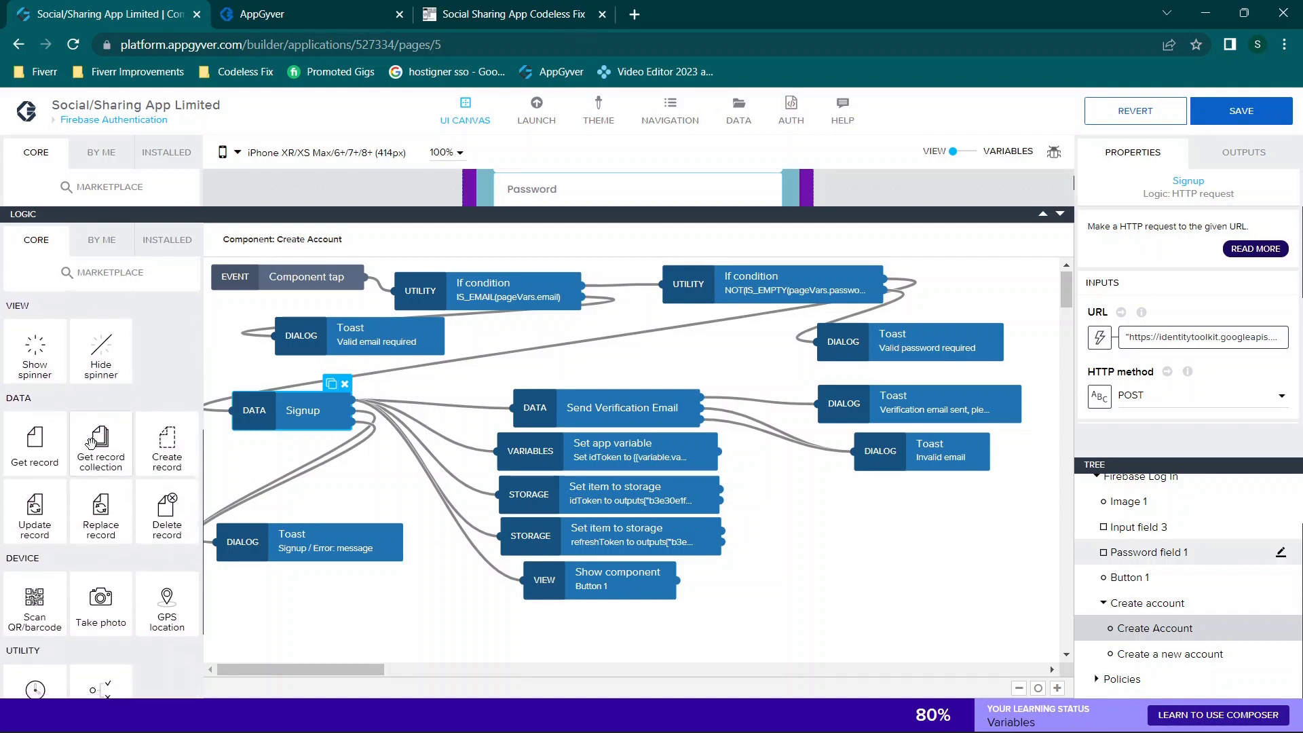
scroll(92, 445, down, 2)
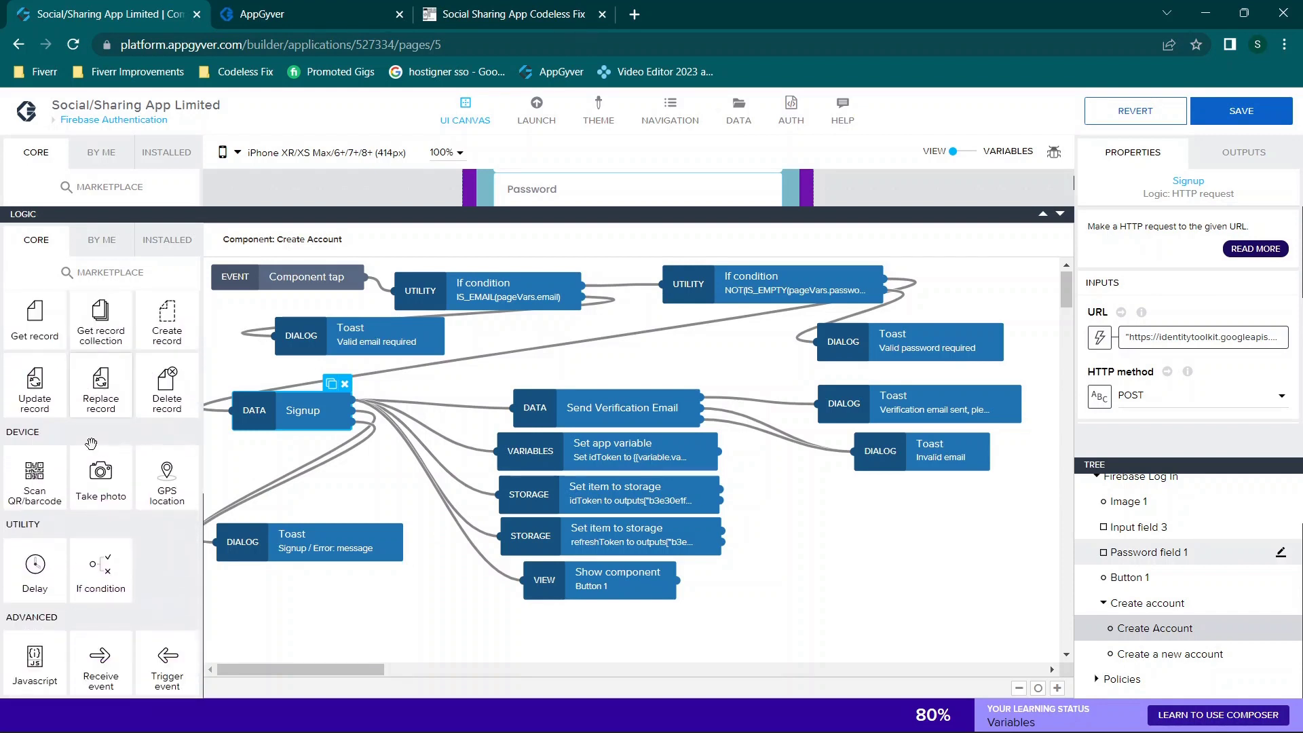
scroll(94, 450, up, 1)
scroll(85, 452, up, 2)
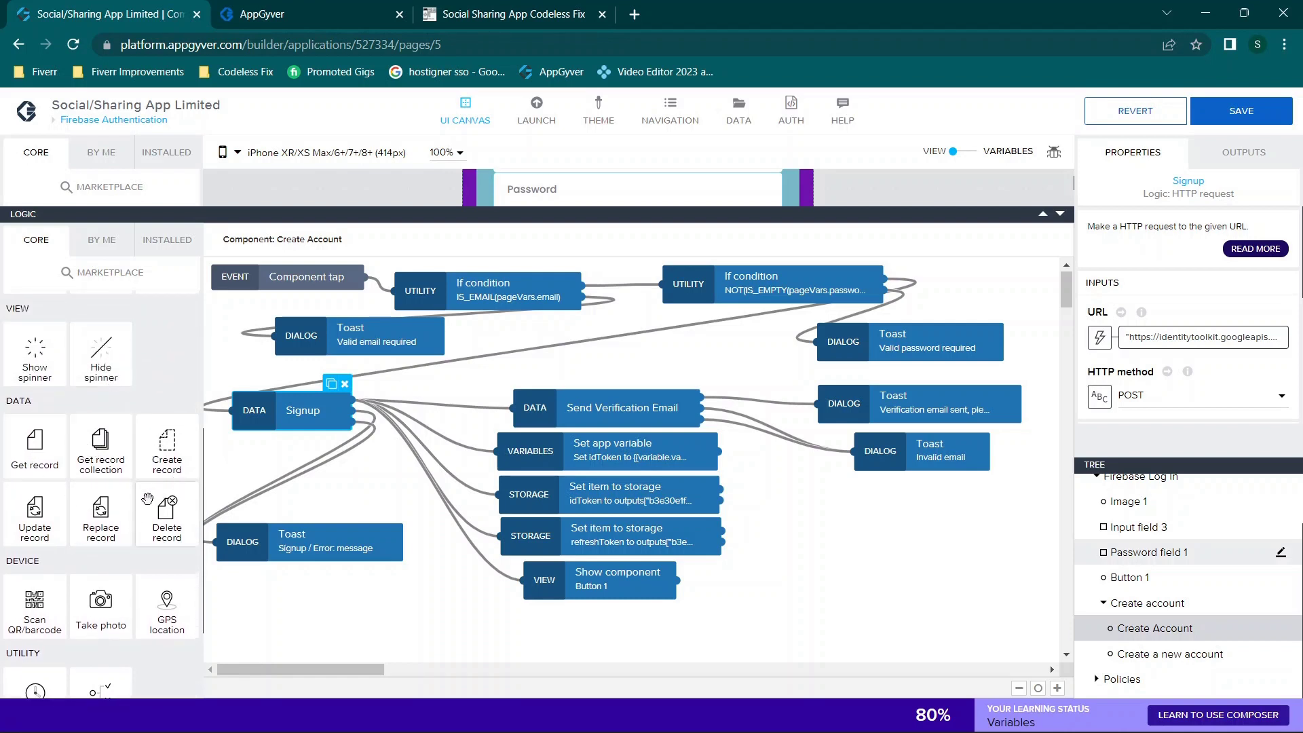
click(167, 242)
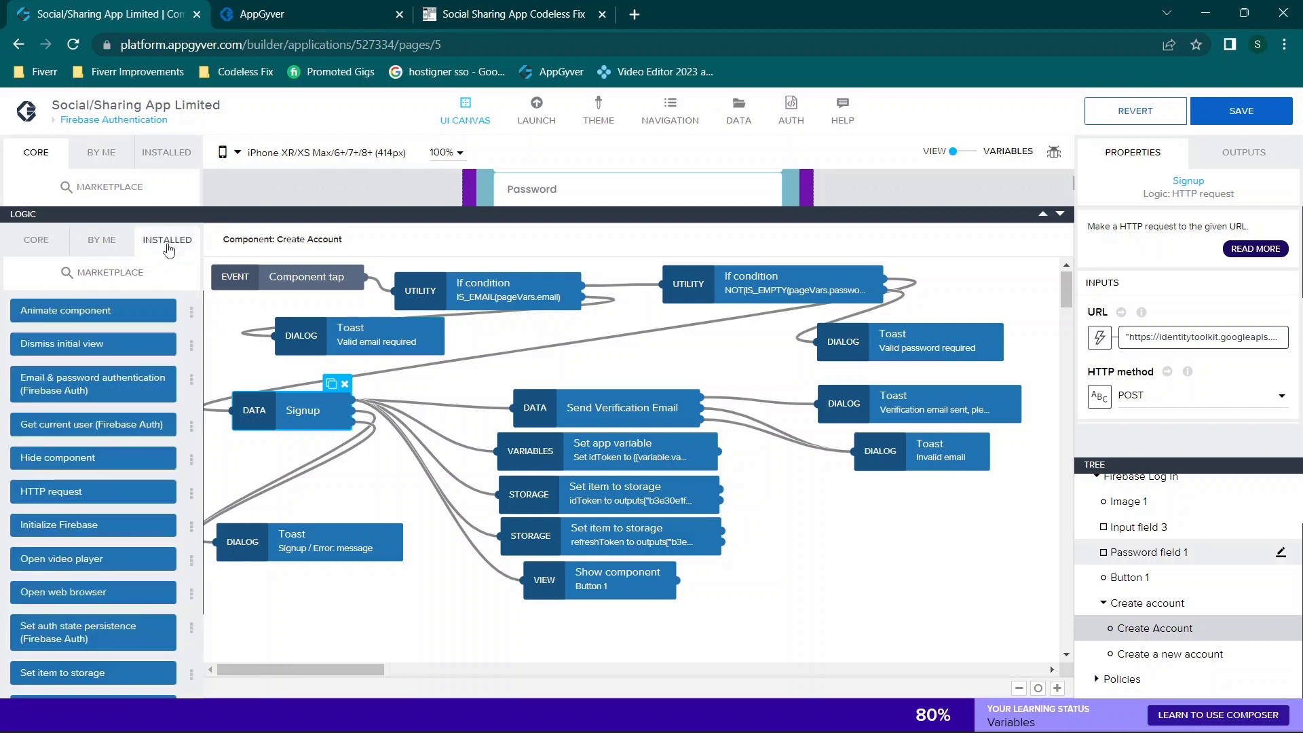
Step: Review the Signup JSON body: pageVars.email, pageVars.password and returnSecureToken: true
scroll(88, 406, down, 2)
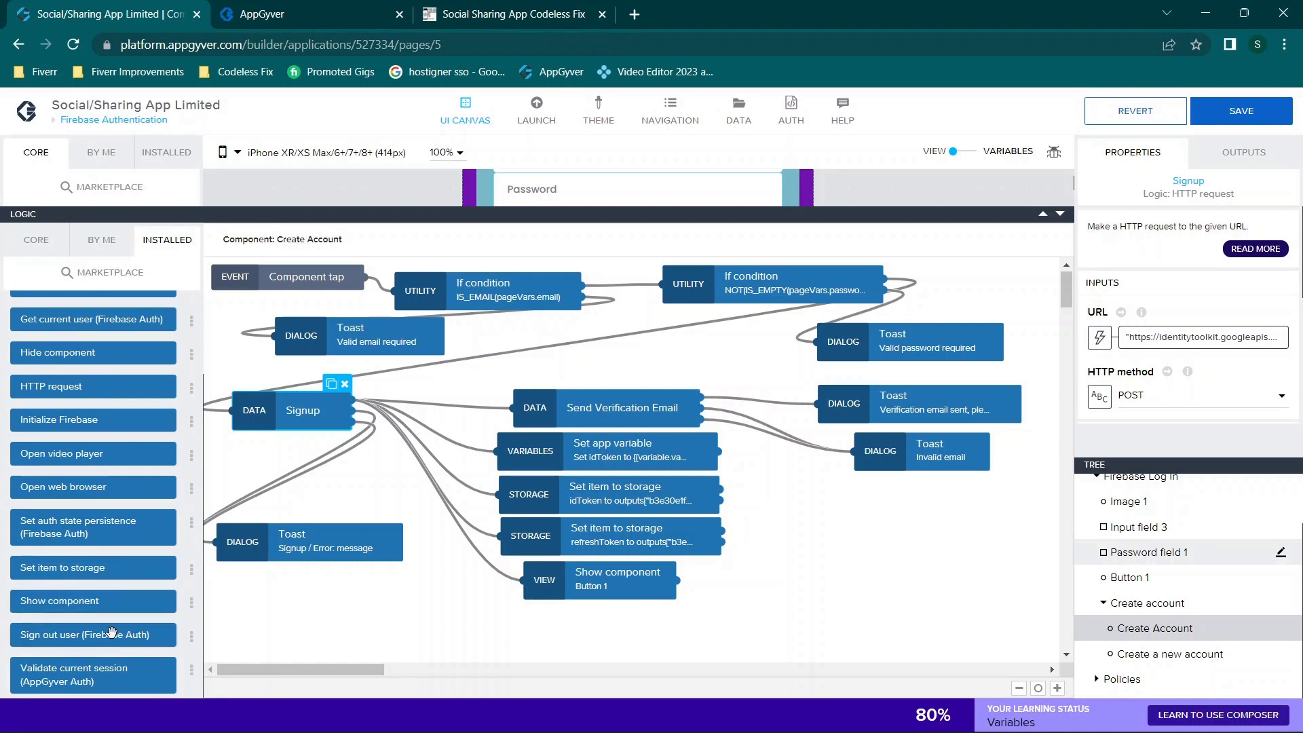
scroll(94, 606, up, 1)
scroll(90, 542, up, 1)
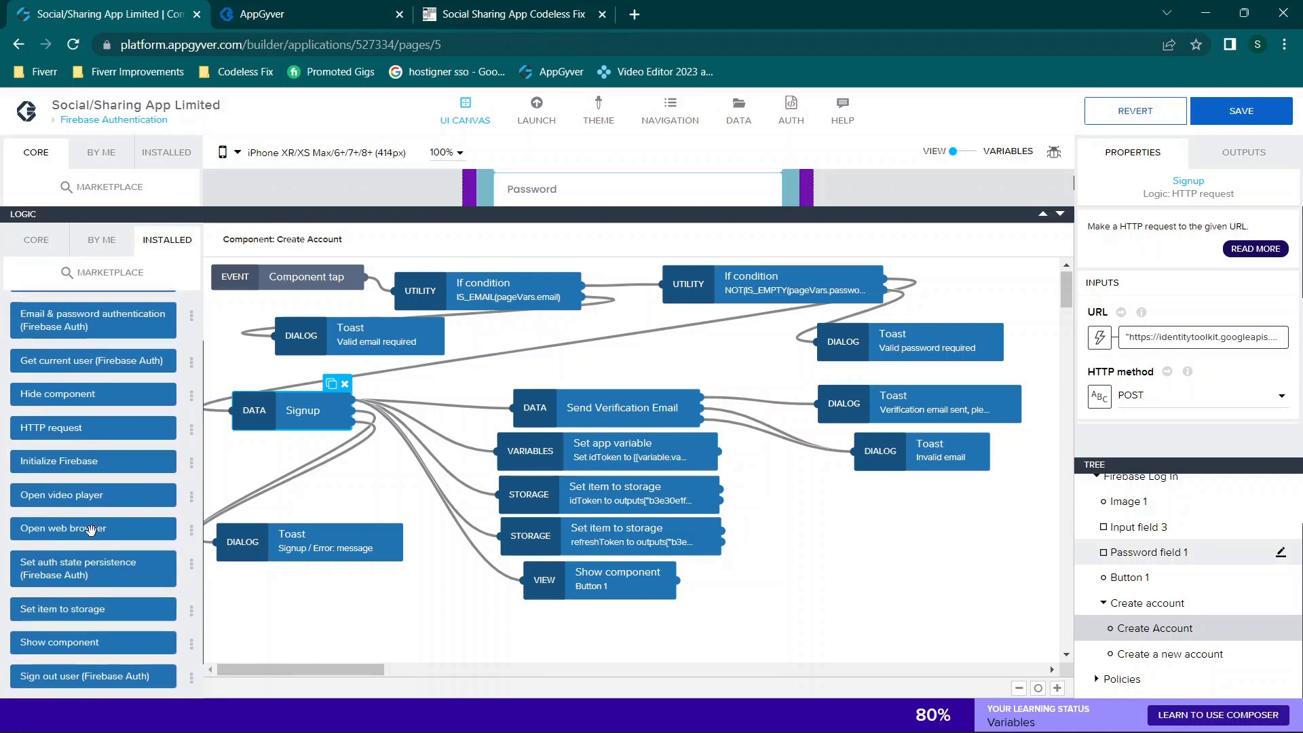
scroll(90, 507, up, 1)
scroll(90, 506, up, 1)
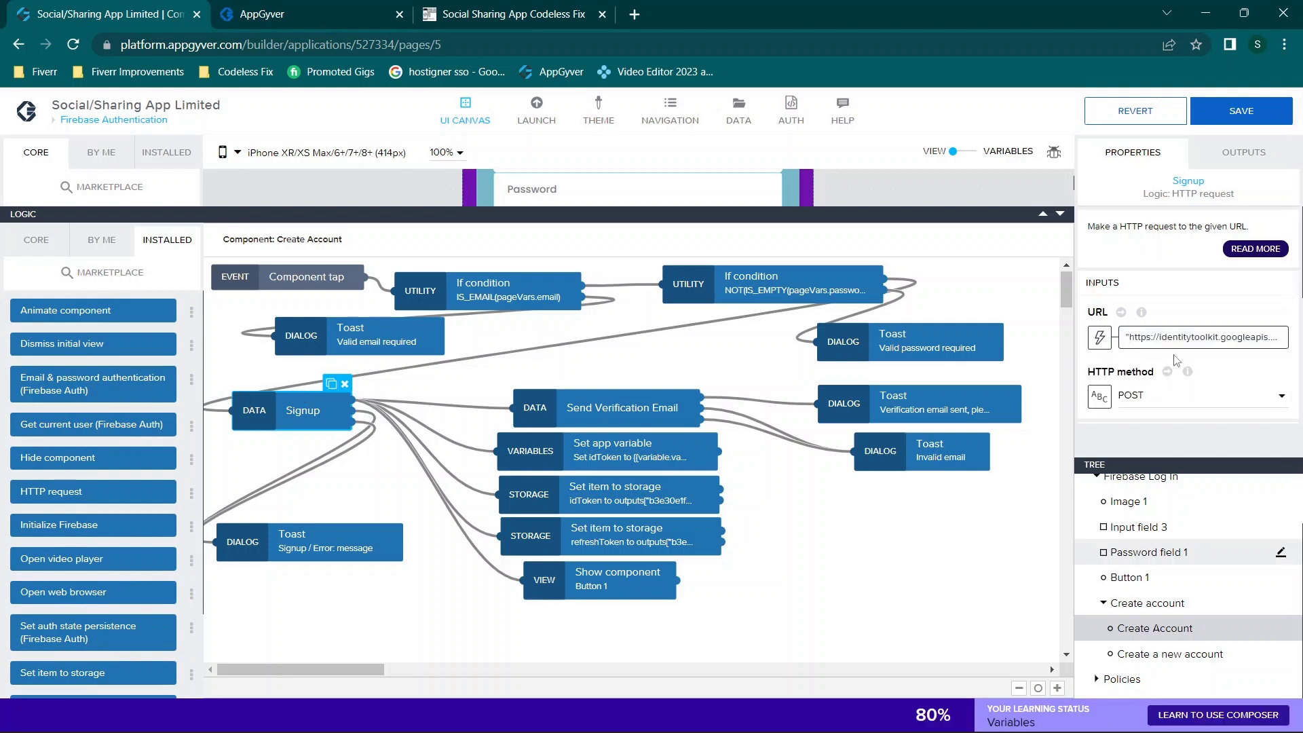
scroll(1176, 361, down, 4)
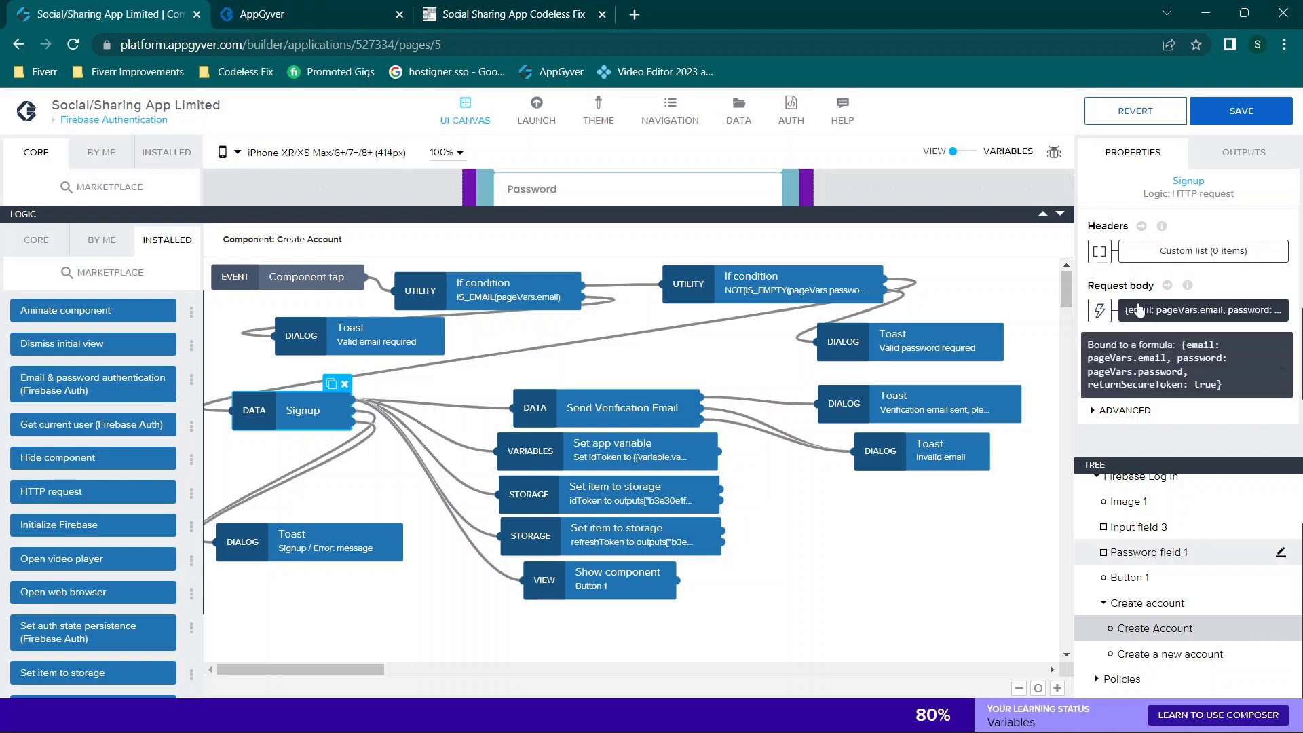
scroll(1194, 306, up, 4)
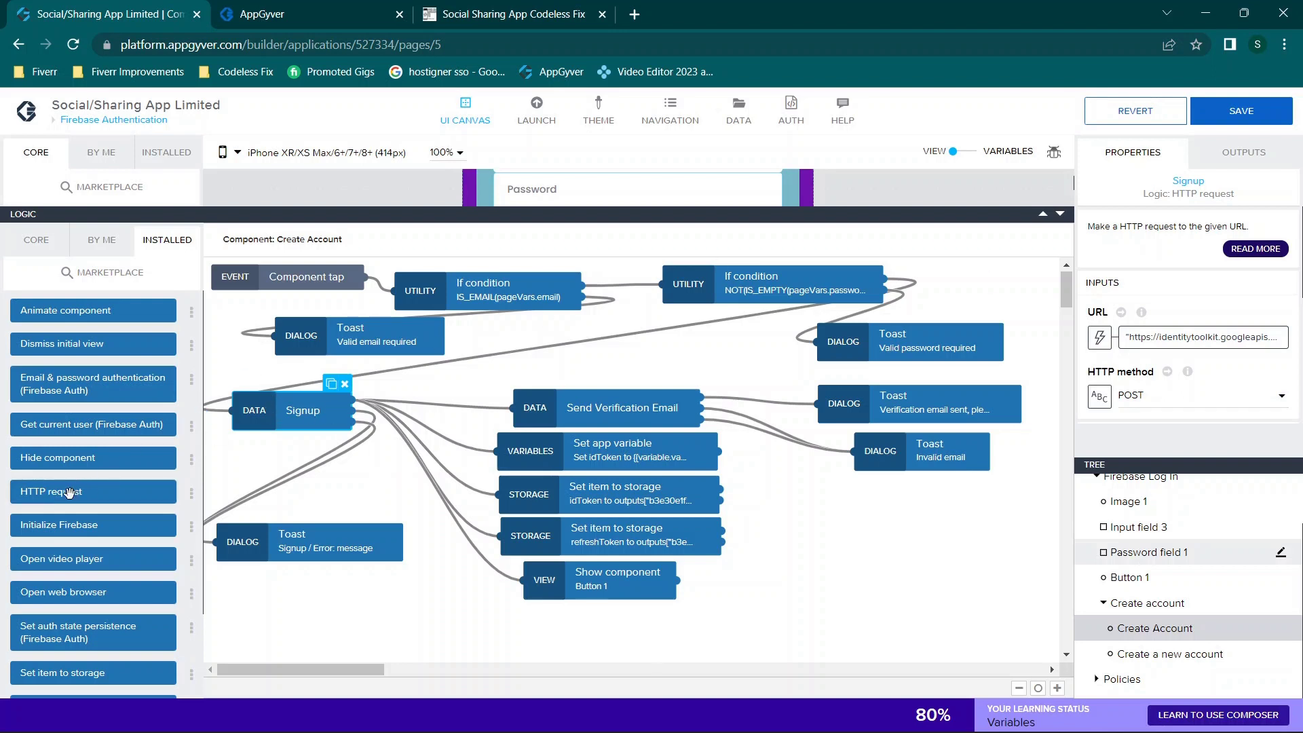
drag(69, 492, 455, 631)
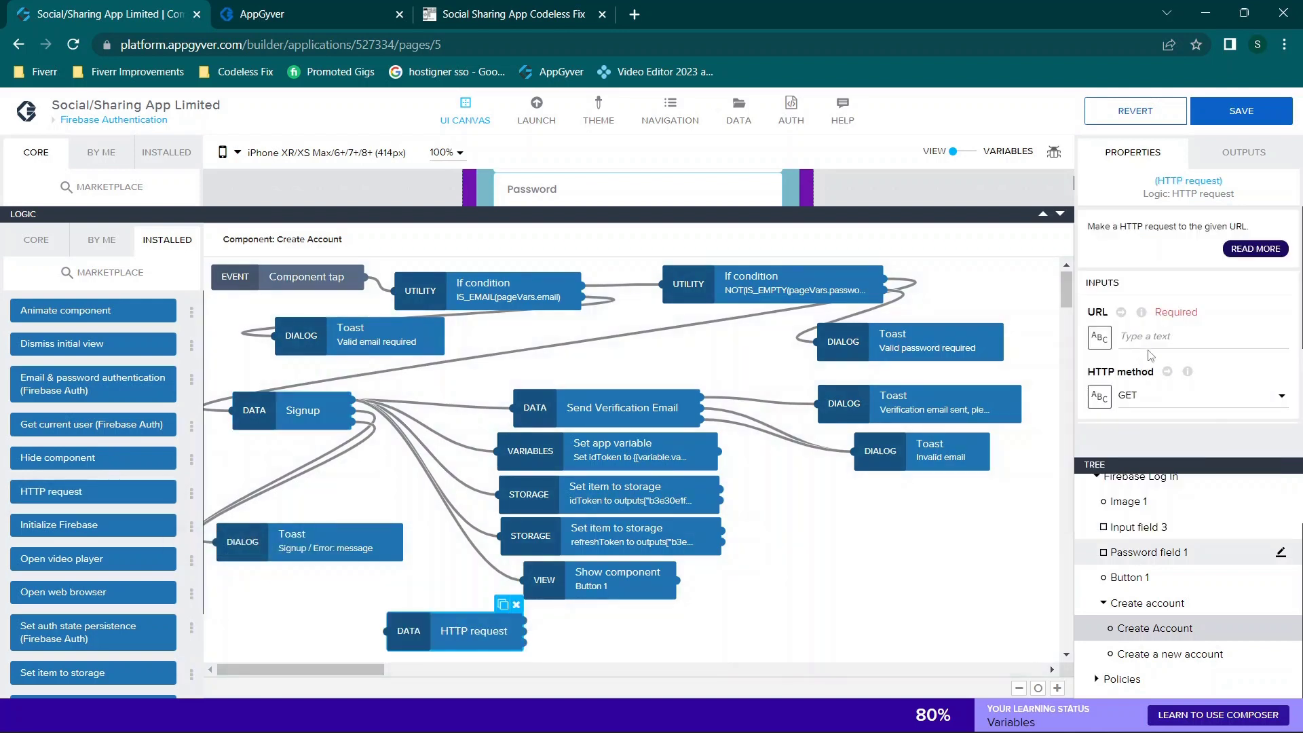
scroll(1151, 358, down, 2)
click(1152, 324)
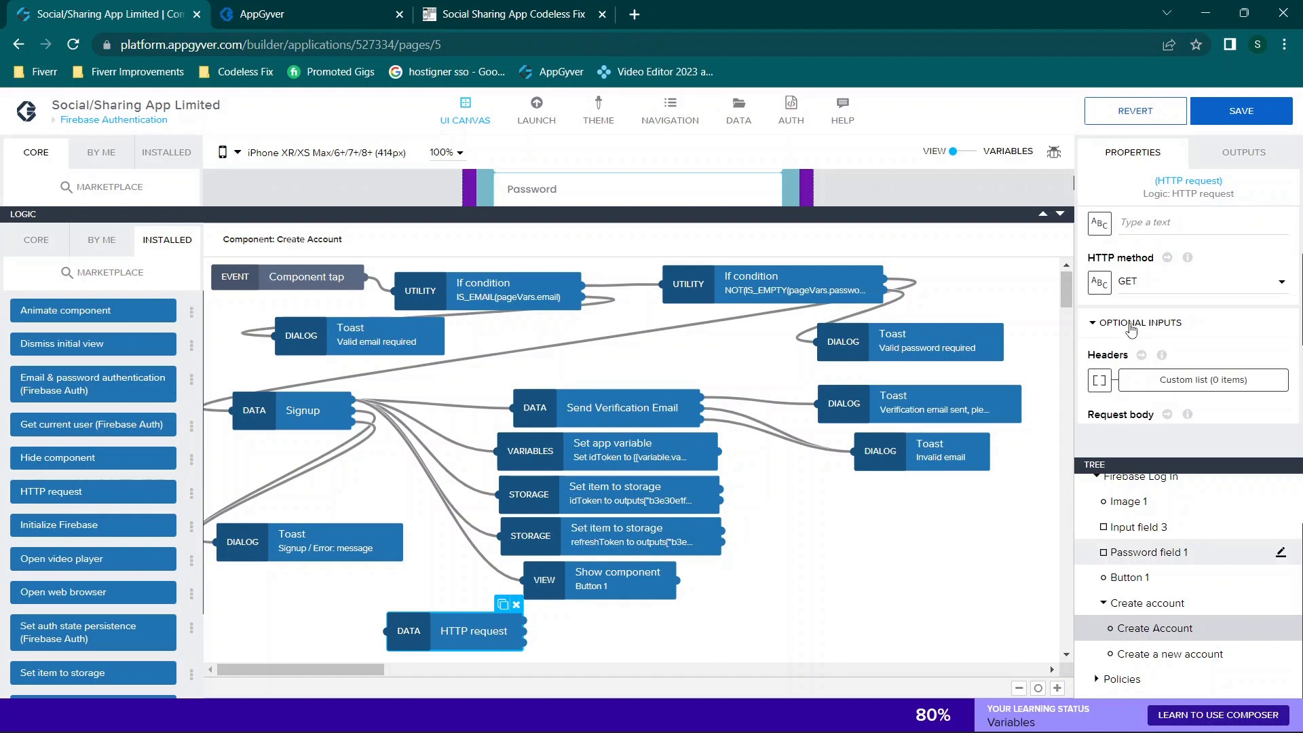
scroll(1140, 343, down, 3)
click(1124, 356)
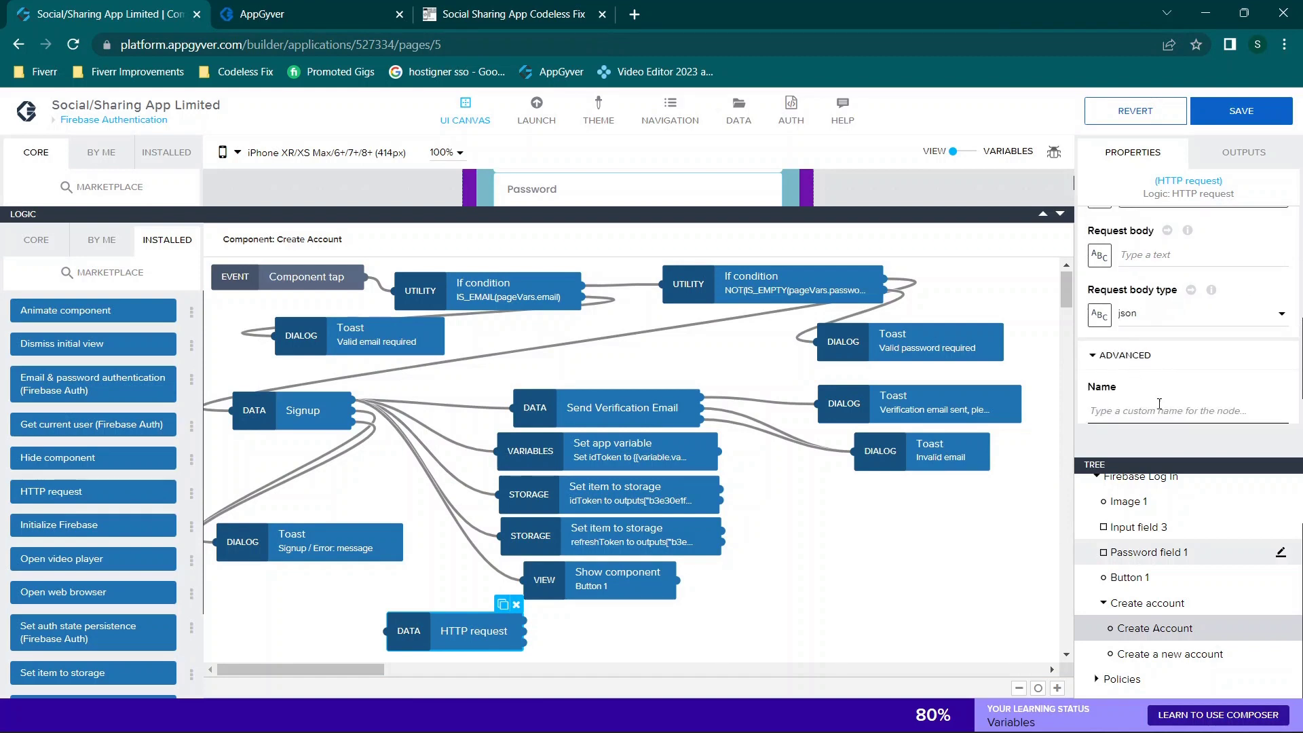
scroll(1159, 403, down, 1)
text(sign)
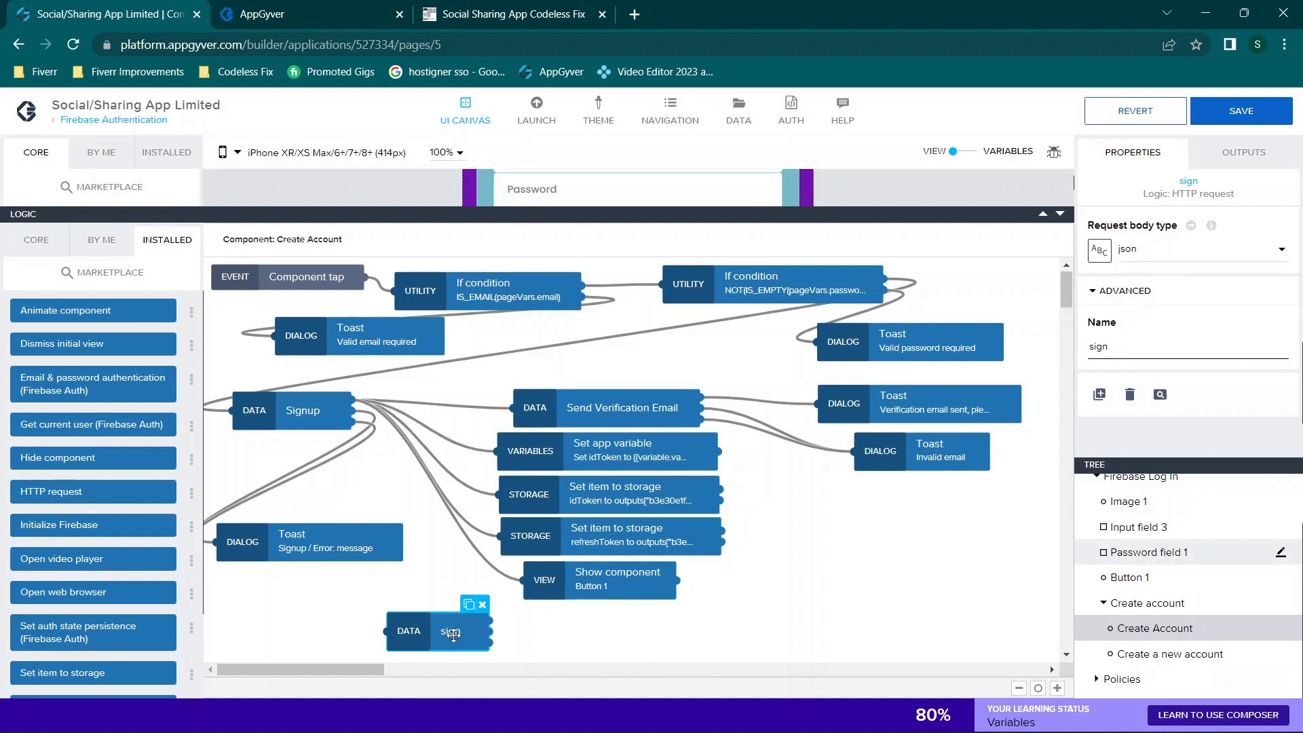
click(484, 605)
click(305, 409)
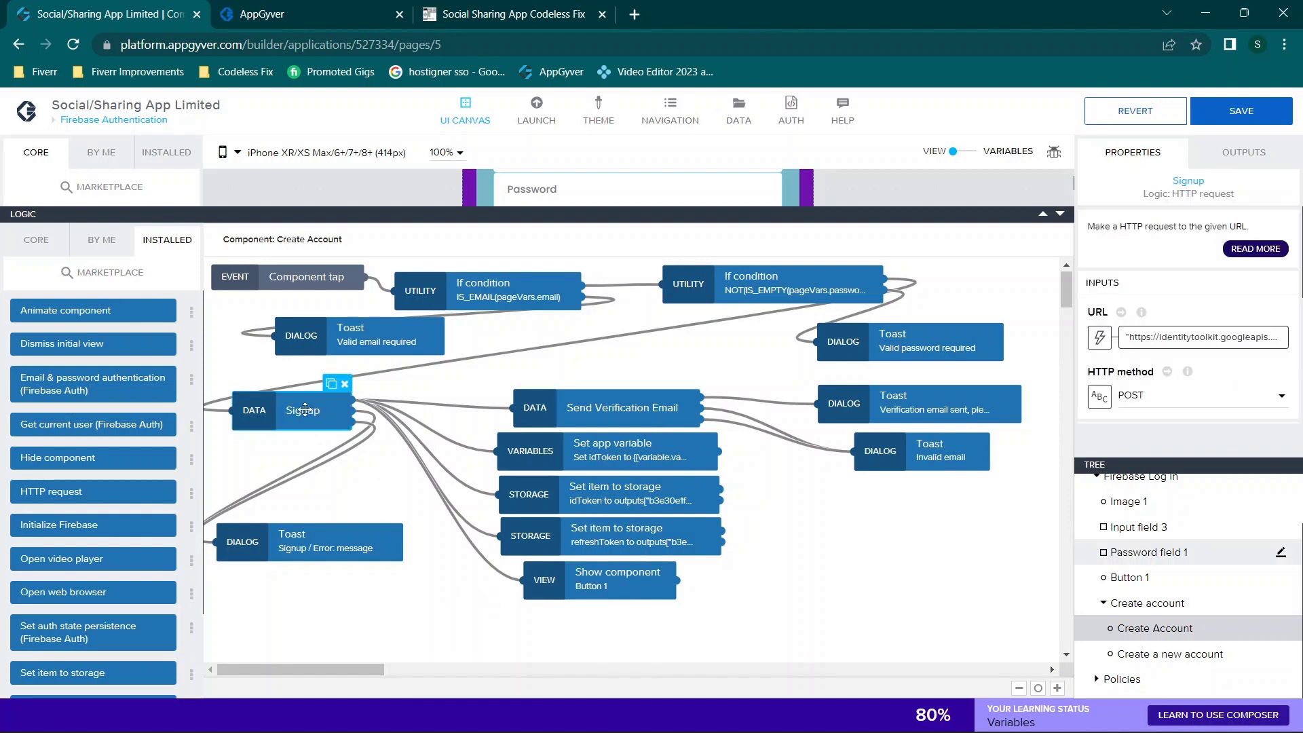
Step: Open the Signup request's URL binding: accounts:signUp?key= joined with appVars.apiKey
click(290, 385)
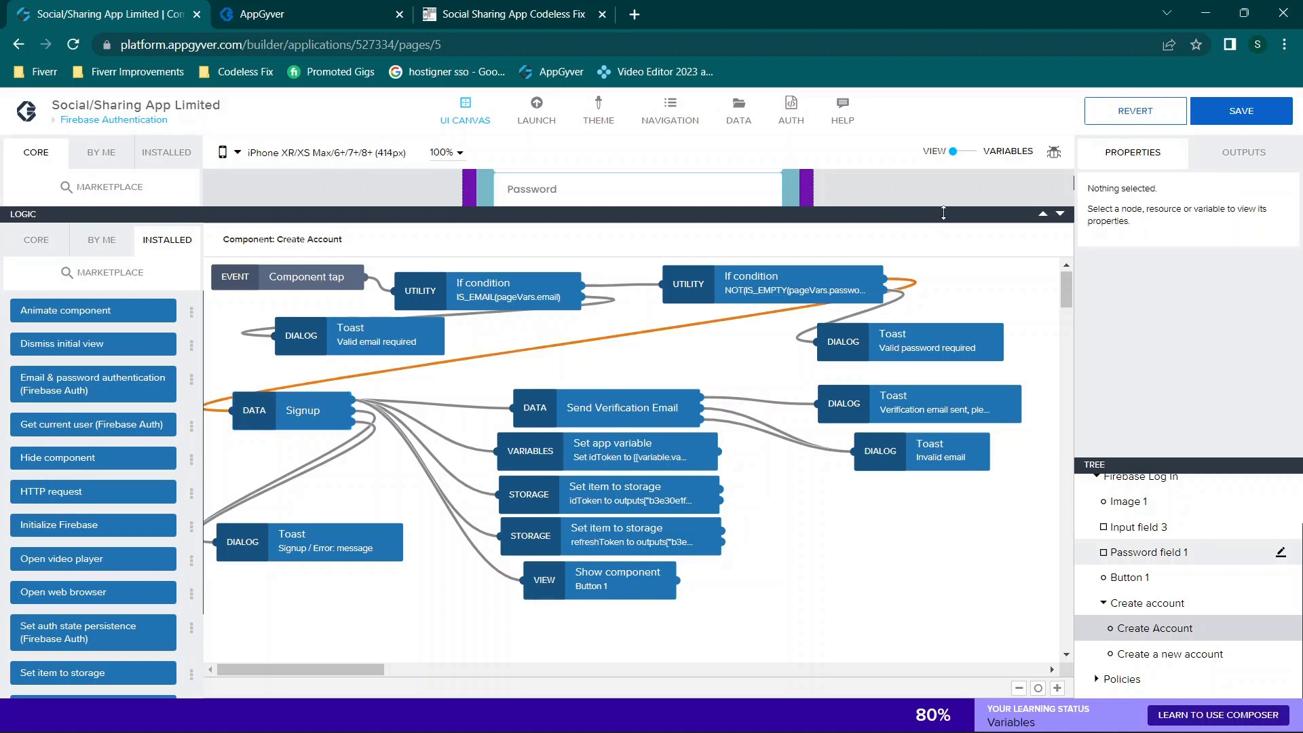
click(293, 400)
scroll(1174, 318, down, 1)
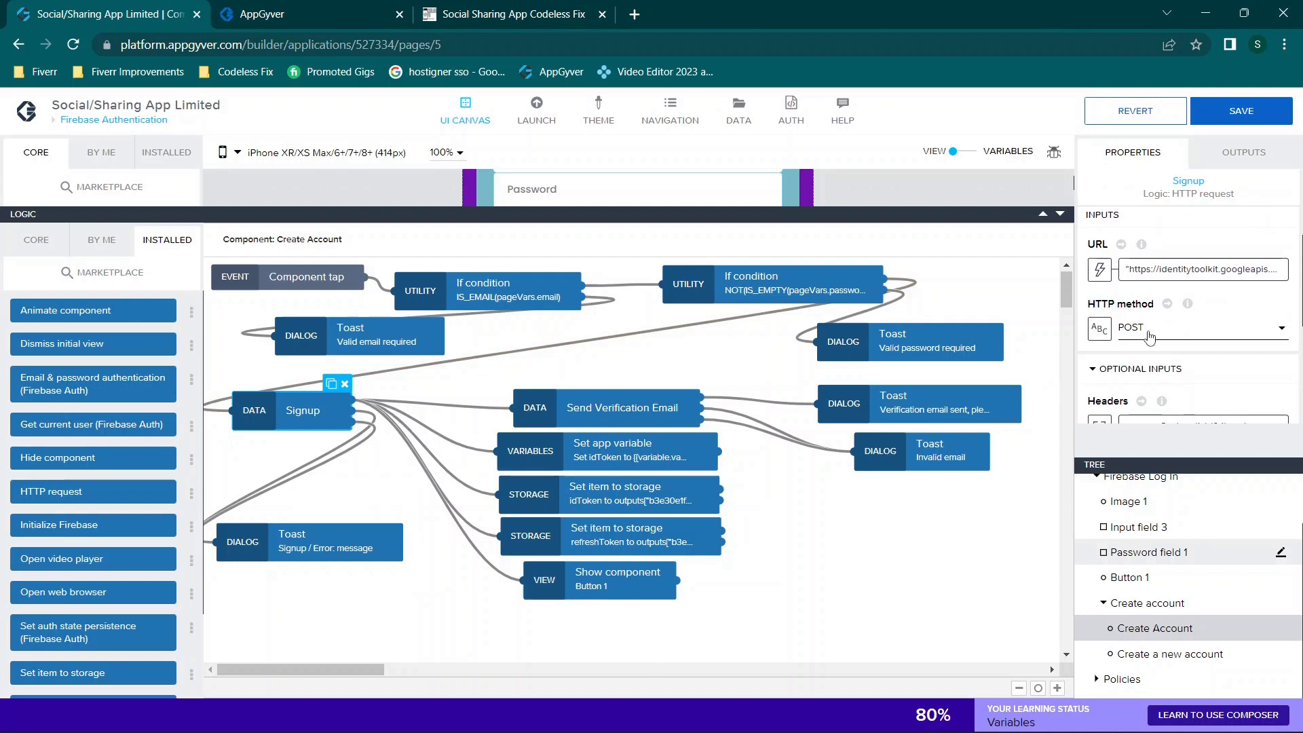
scroll(1149, 337, down, 1)
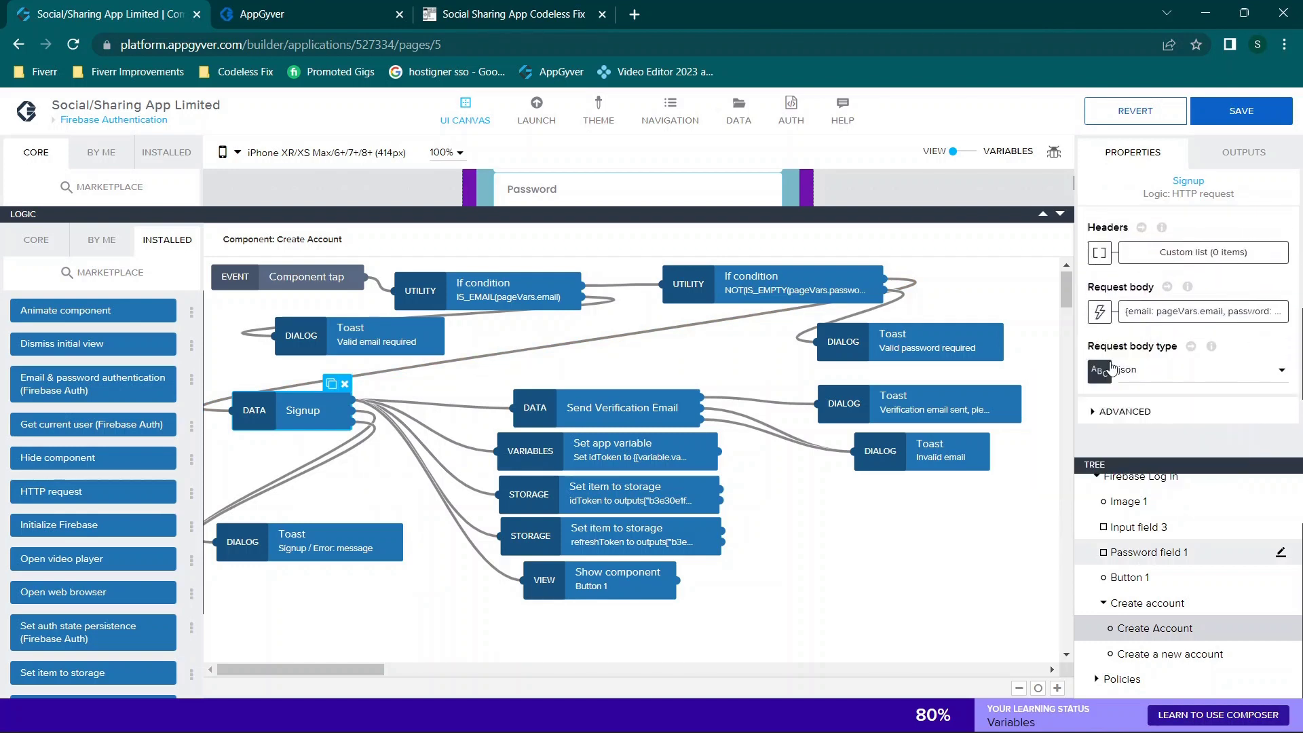
scroll(1187, 365, down, 1)
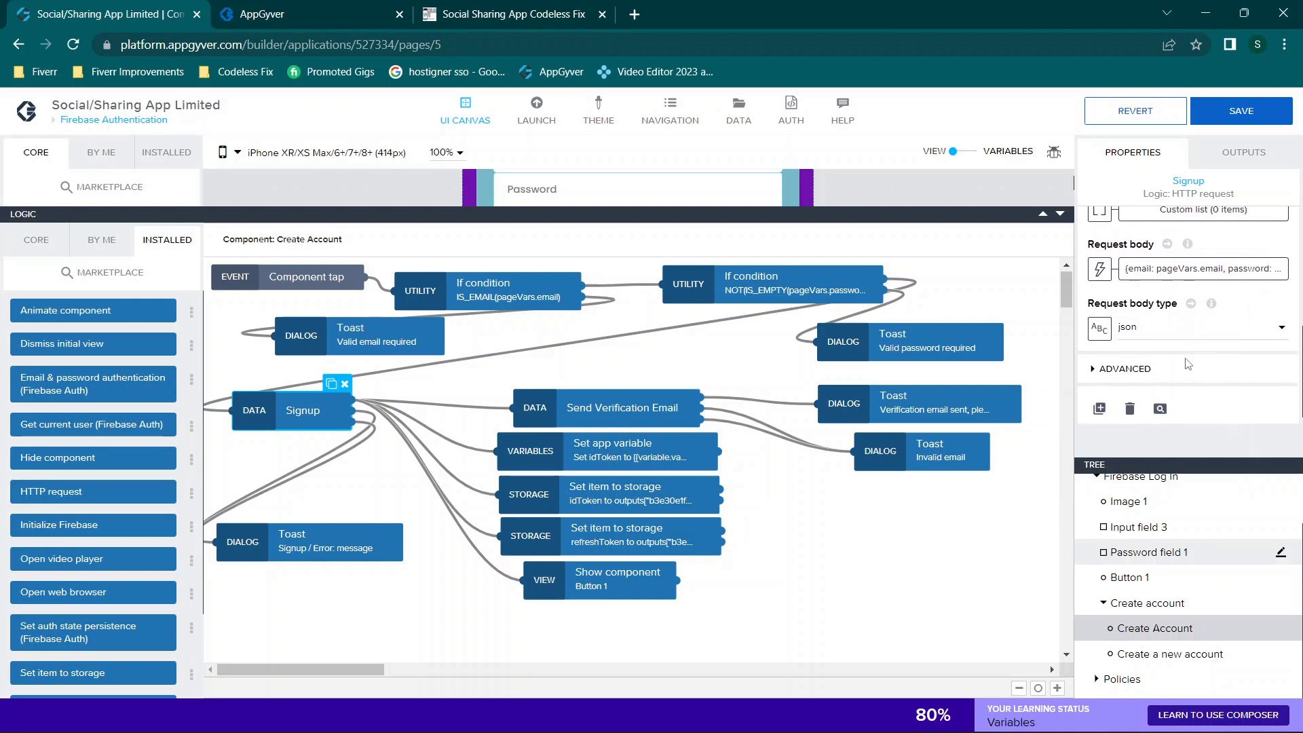
click(1129, 369)
scroll(1129, 367, down, 1)
scroll(1130, 367, up, 3)
click(1180, 328)
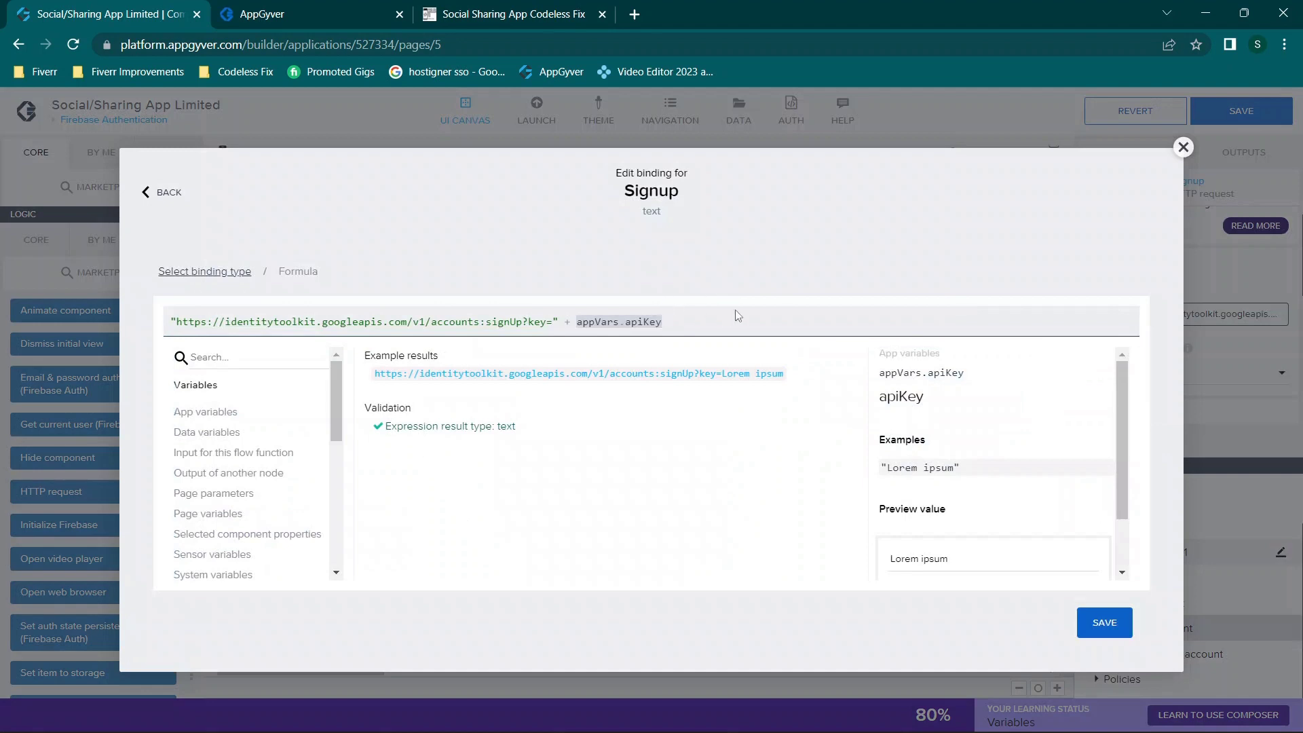
Step: Close the Signup URL formula editor without changes
drag(684, 318, 159, 276)
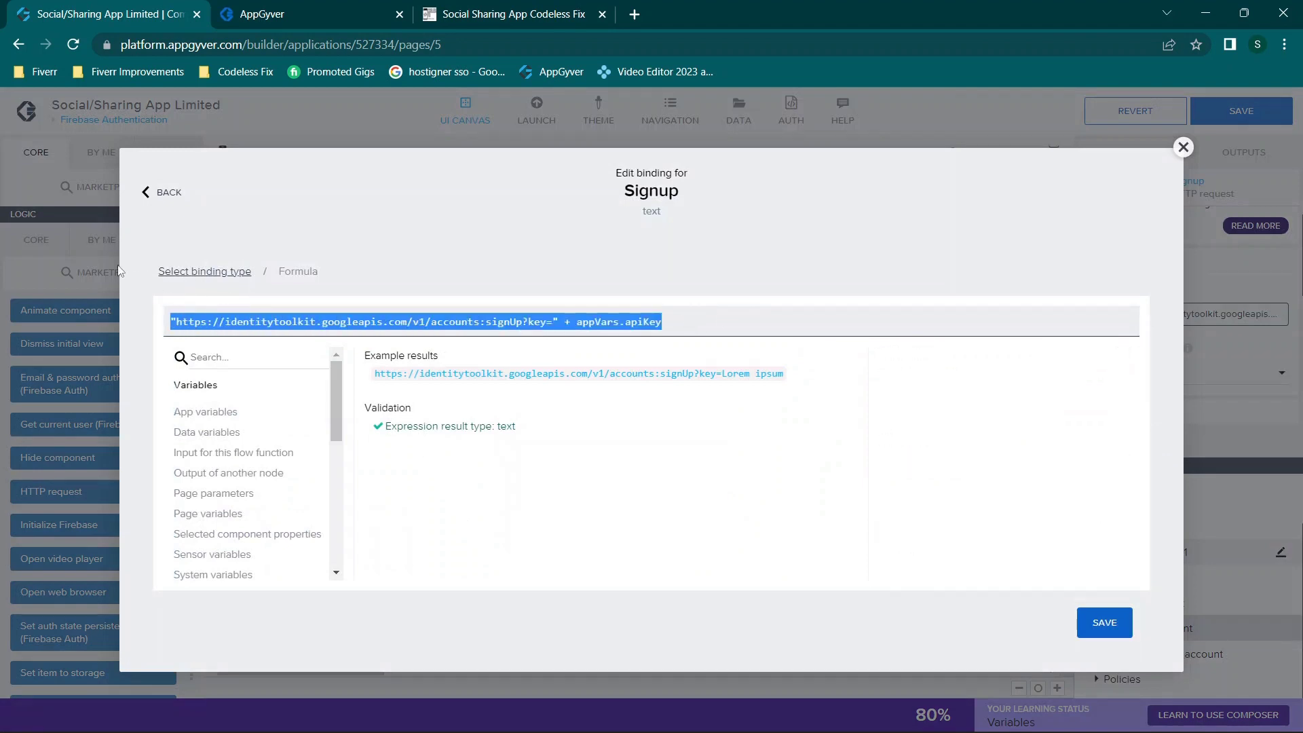
click(382, 255)
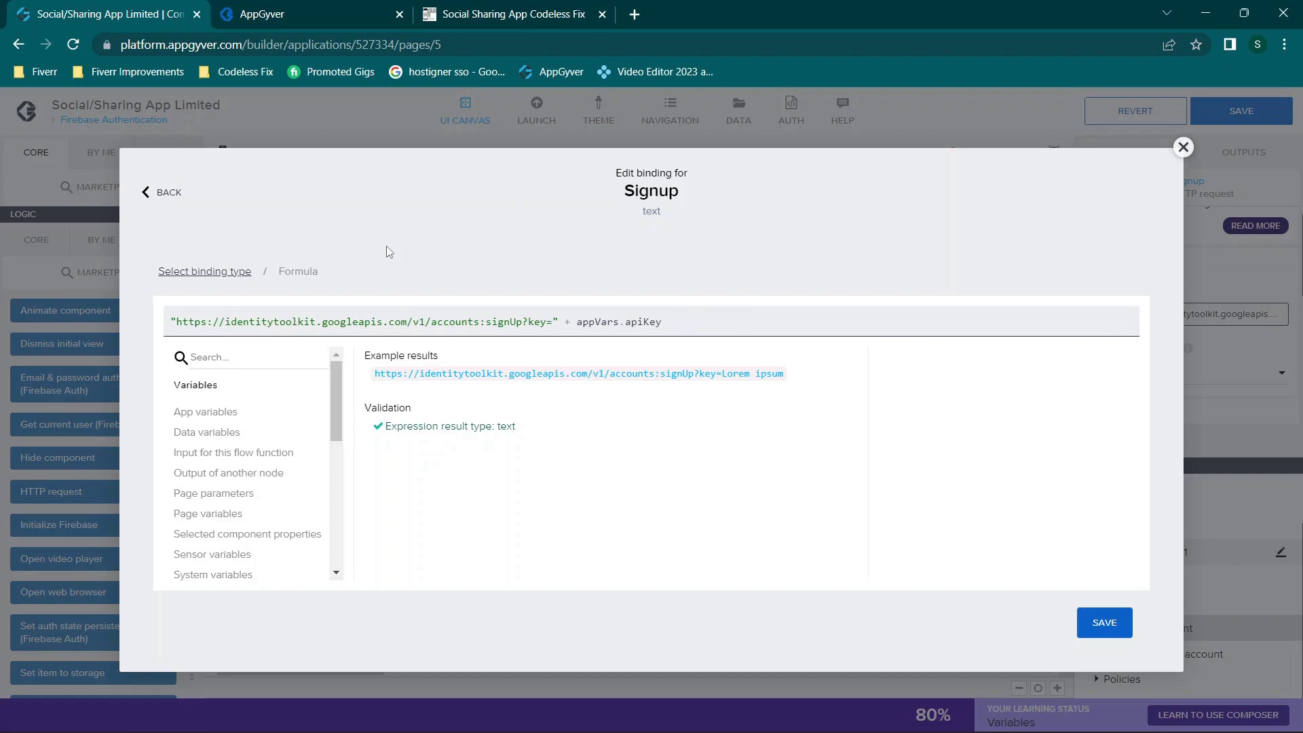
click(1183, 148)
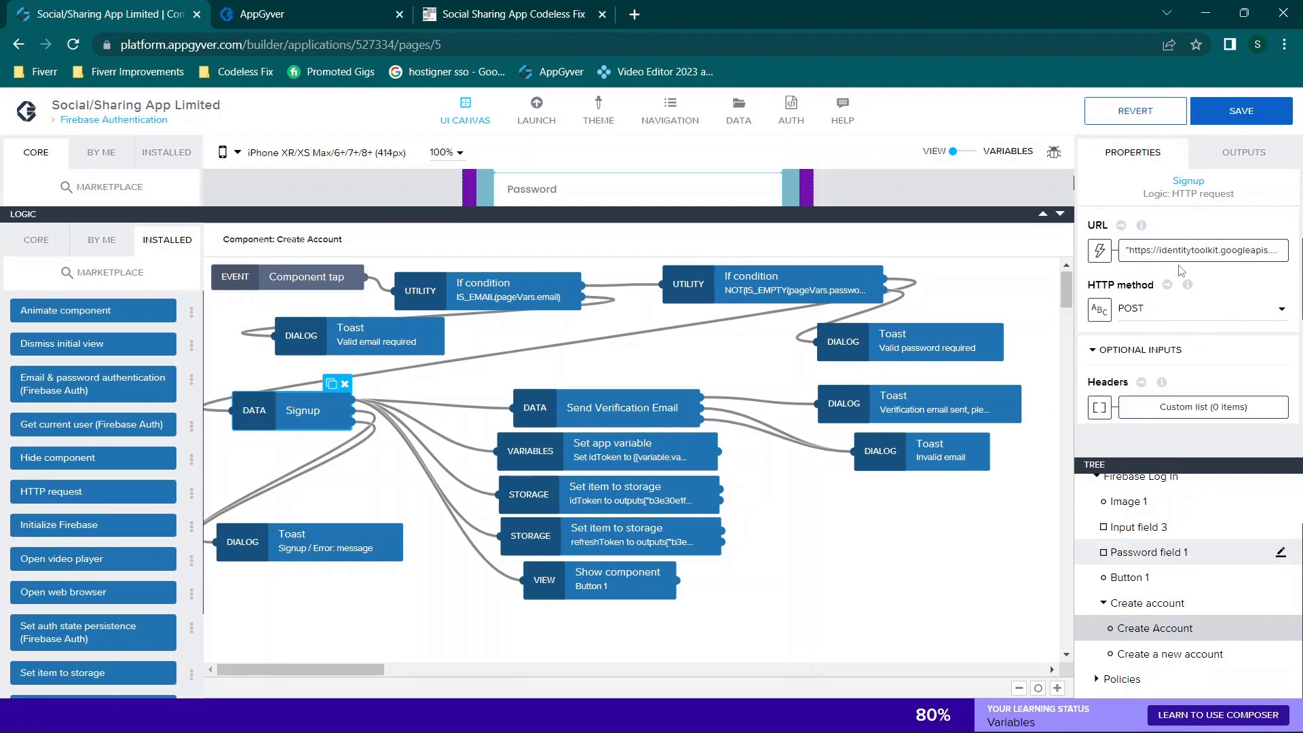
Step: Review the Signup body formula (pageVars.email, pageVars.password, returnSecureToken: true) and close it unchanged
scroll(1172, 353, down, 1)
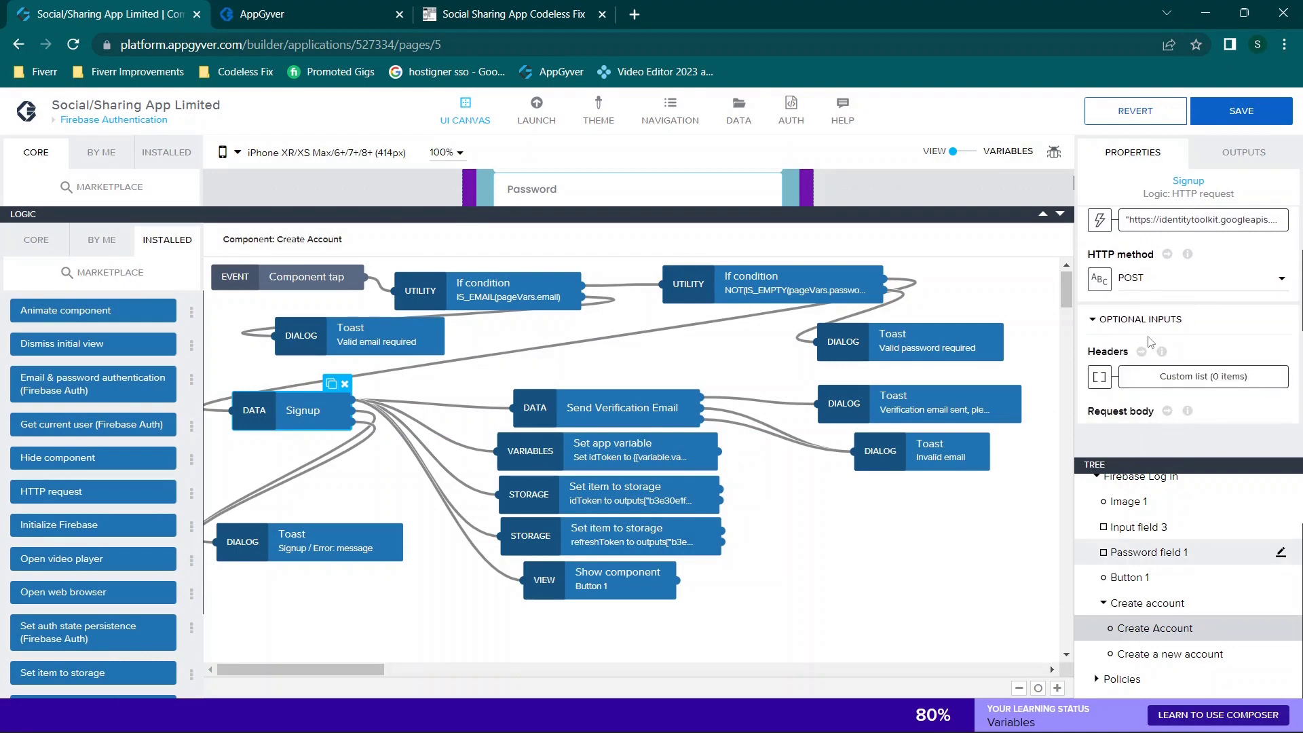
scroll(1151, 343, down, 2)
click(1194, 358)
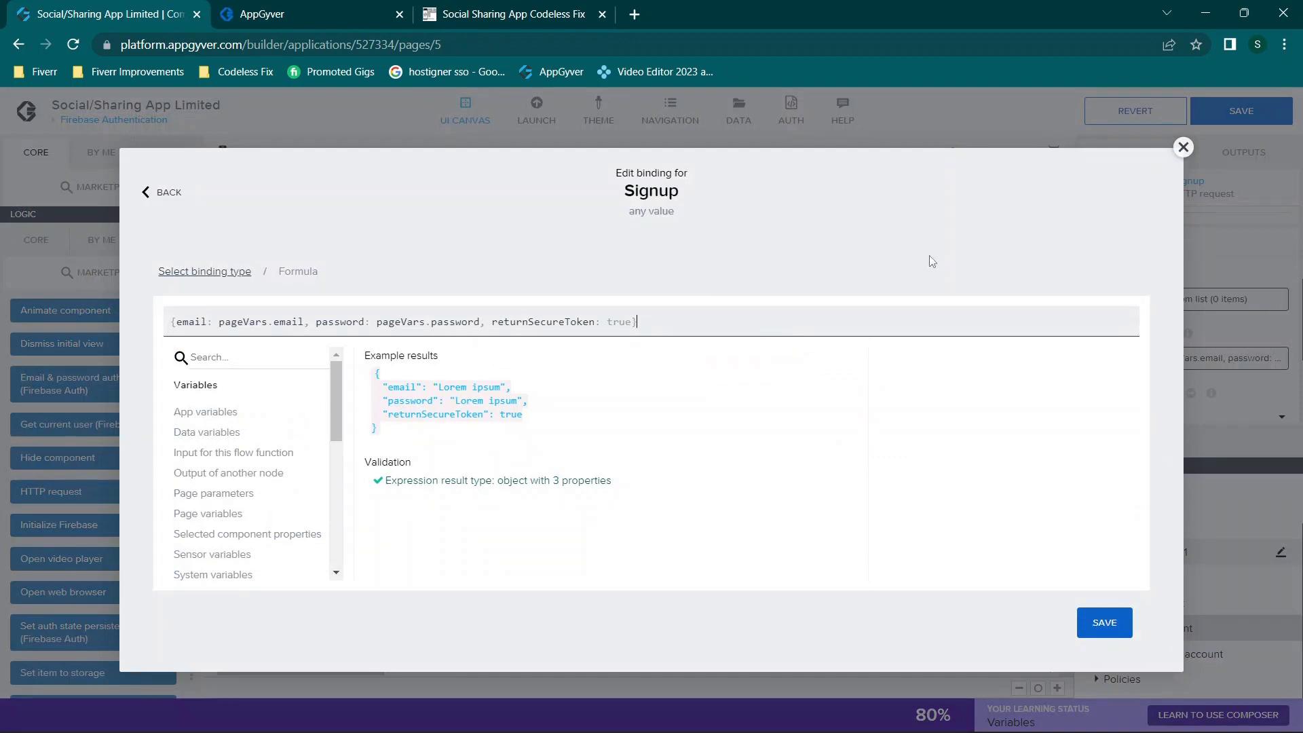
click(253, 323)
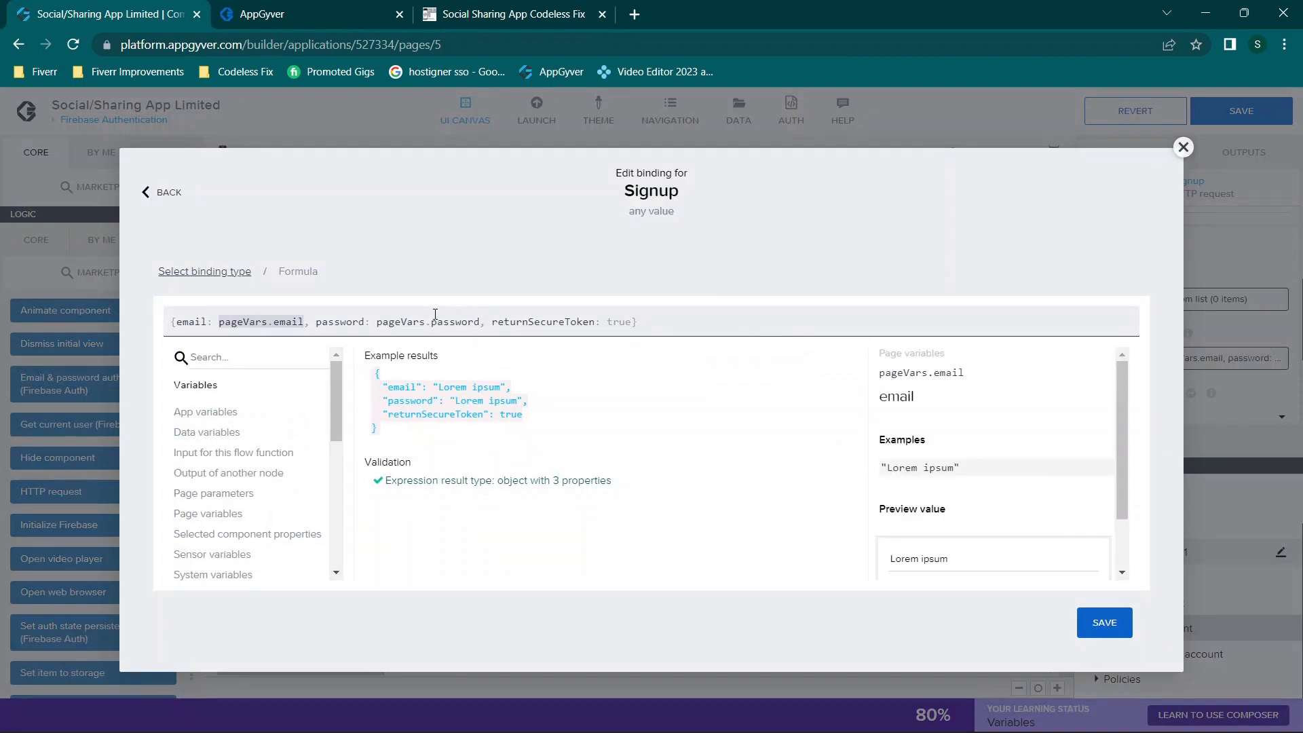
click(422, 319)
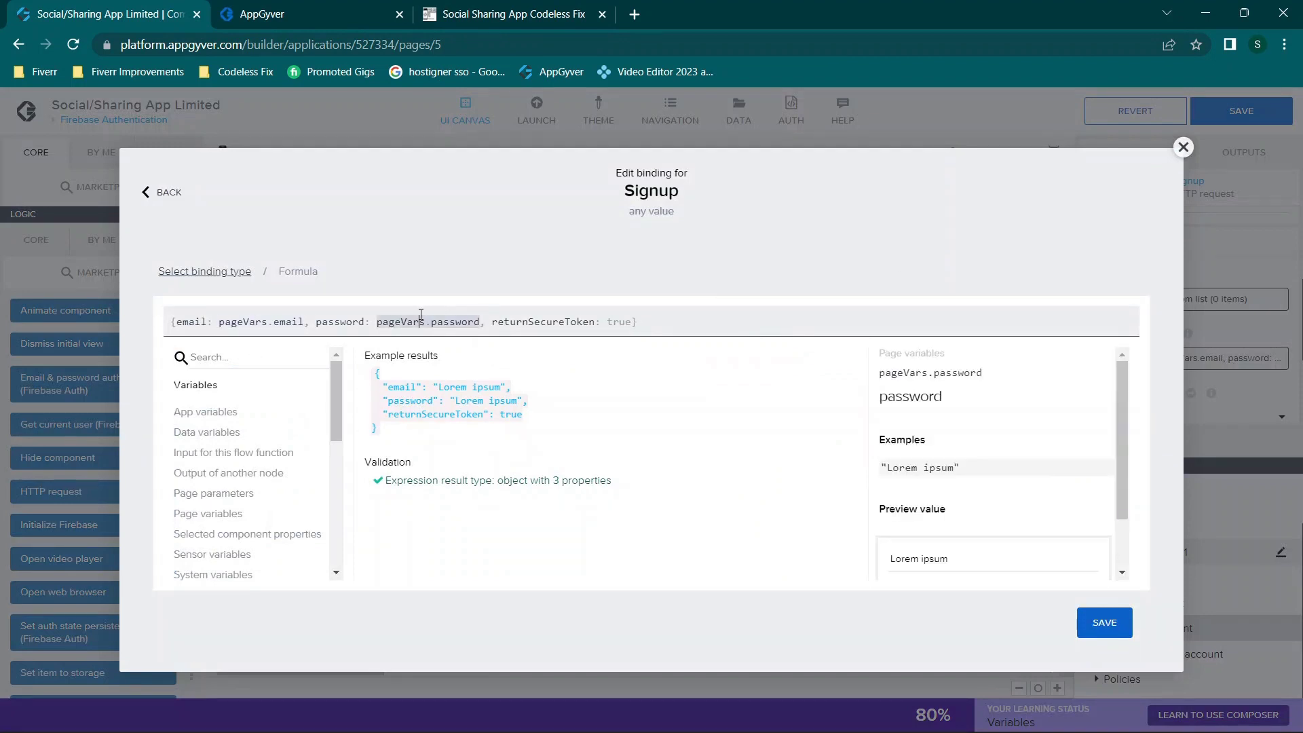
click(550, 325)
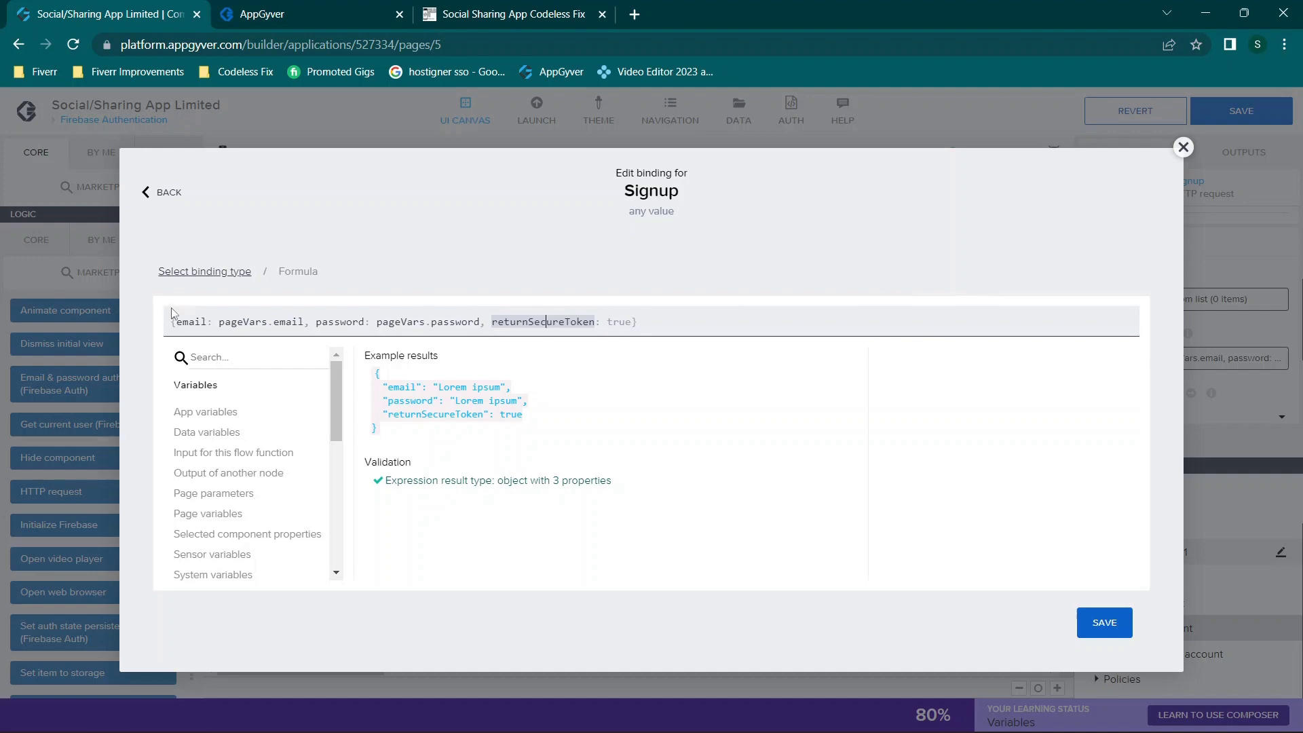
drag(172, 322, 777, 316)
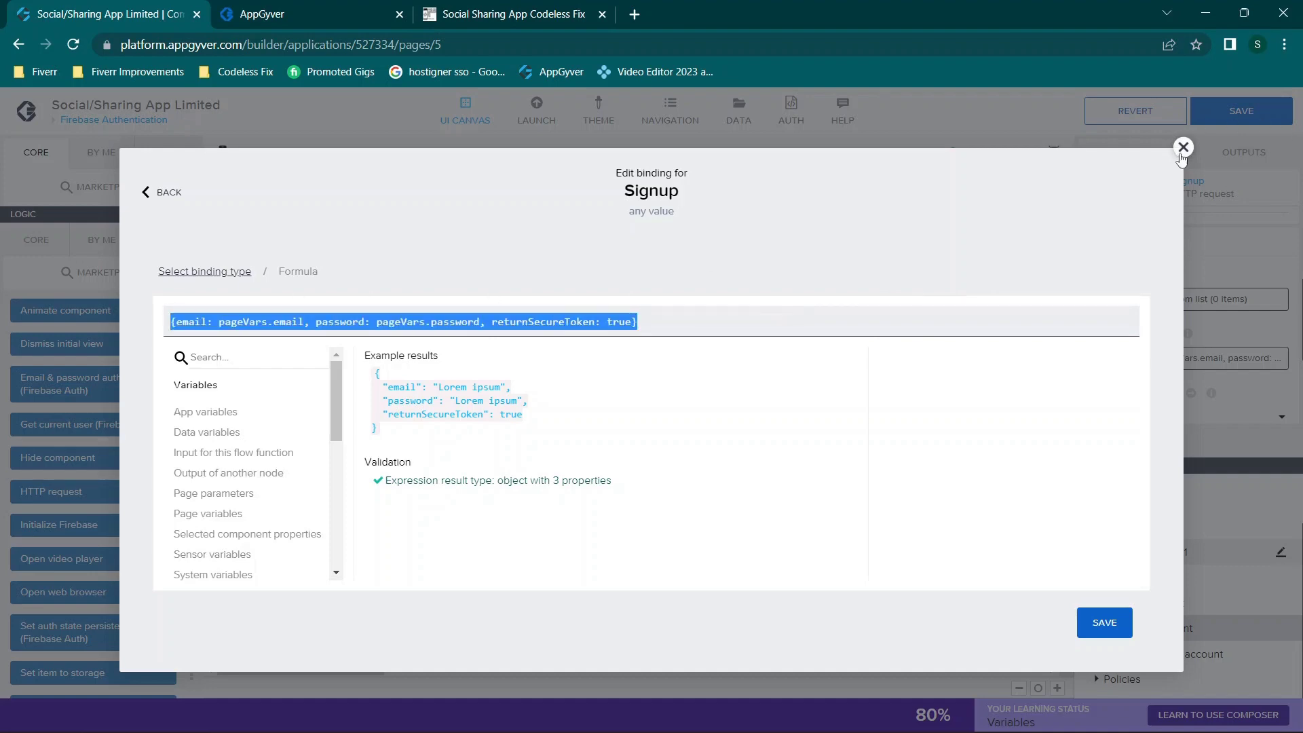
click(1183, 146)
scroll(1181, 360, up, 1)
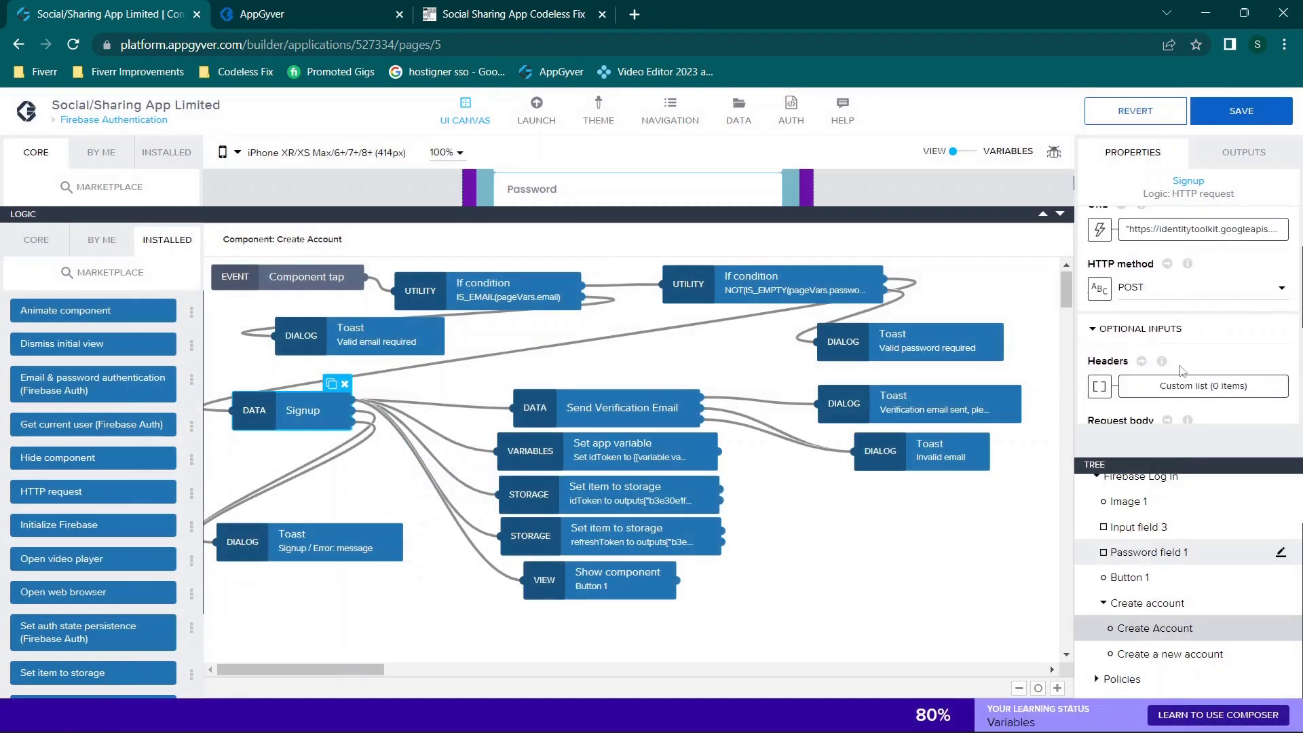
scroll(1178, 246, up, 1)
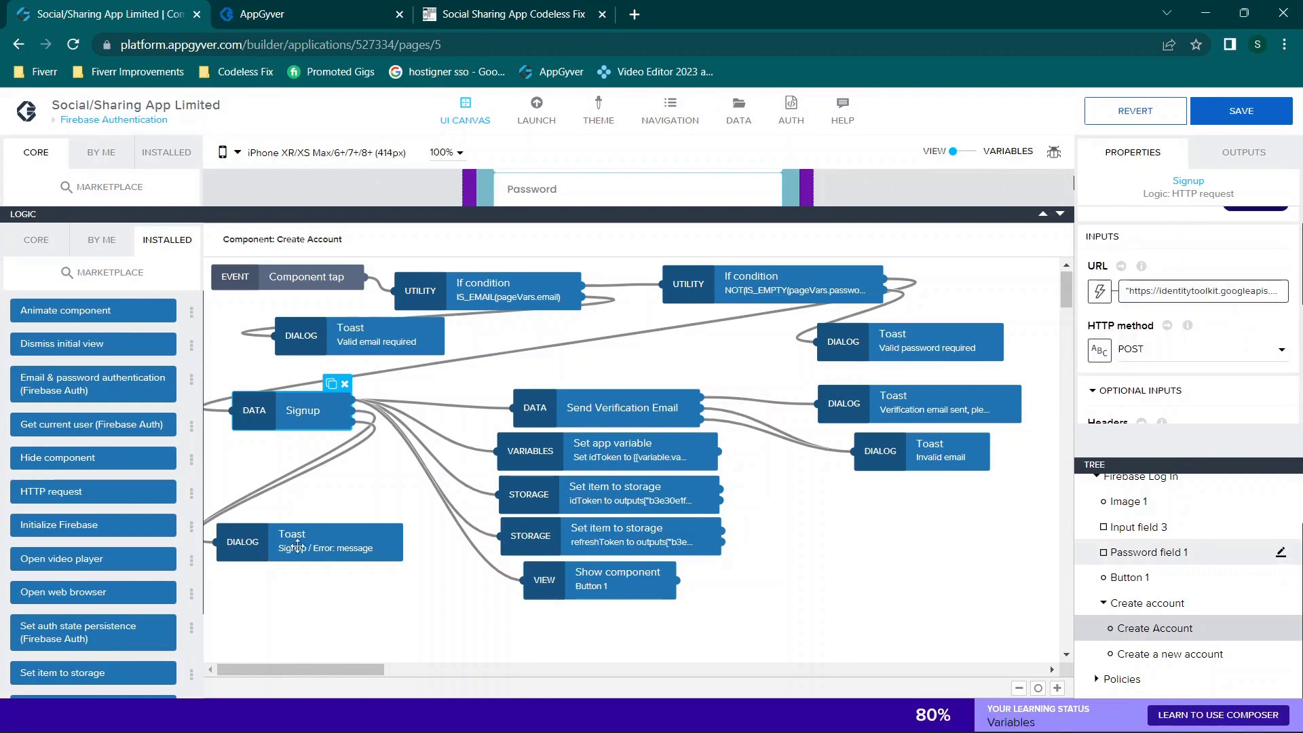
click(323, 549)
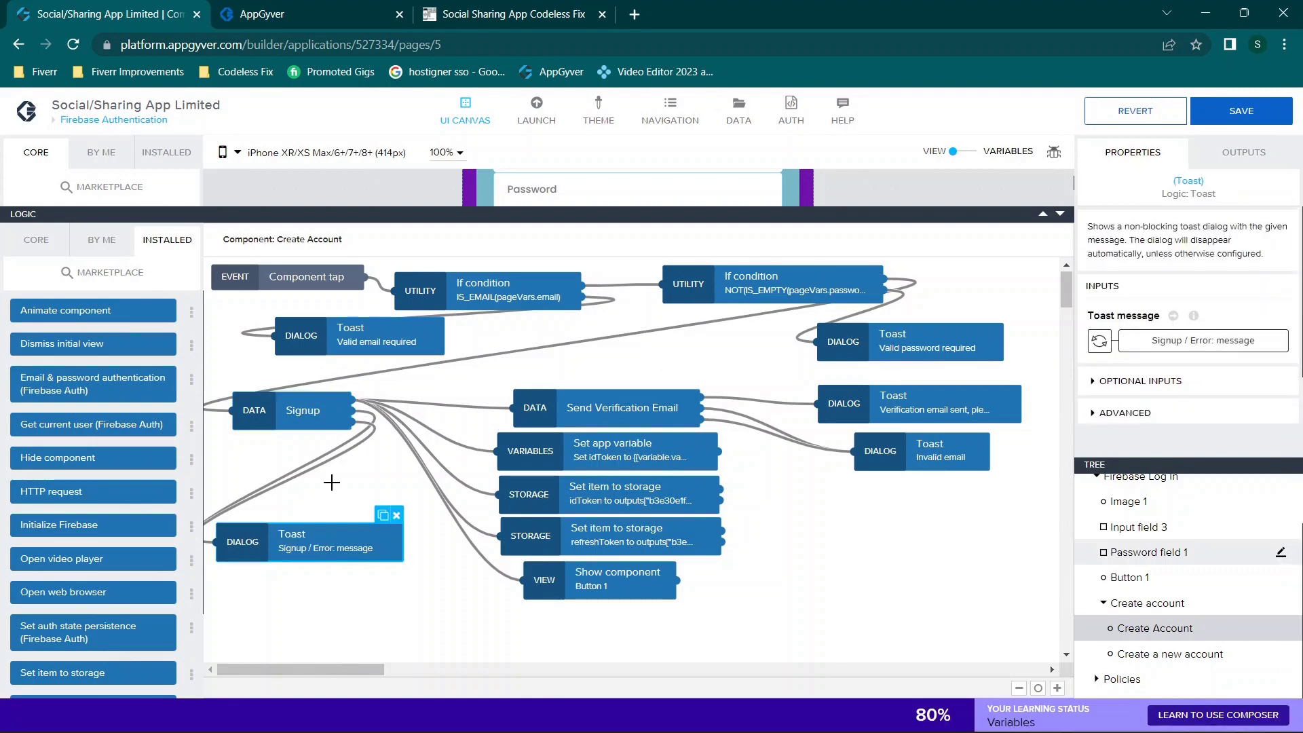
click(299, 475)
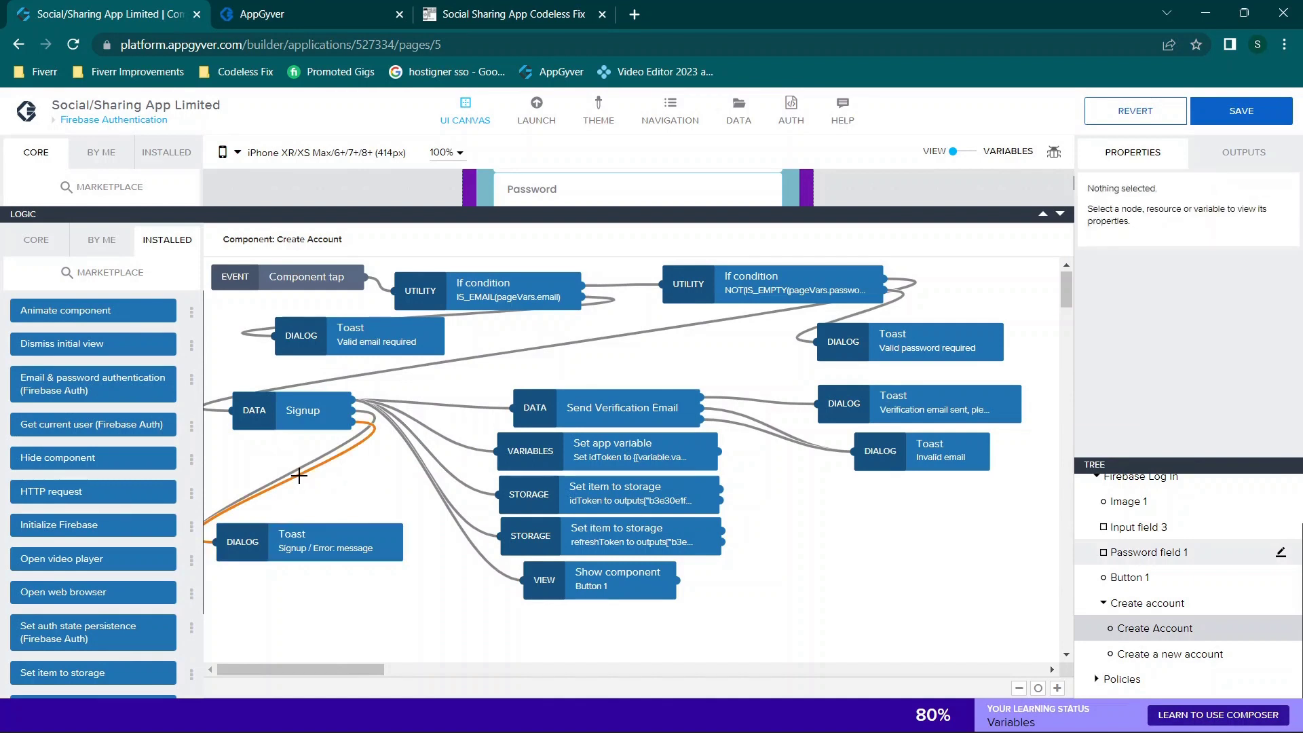
click(302, 537)
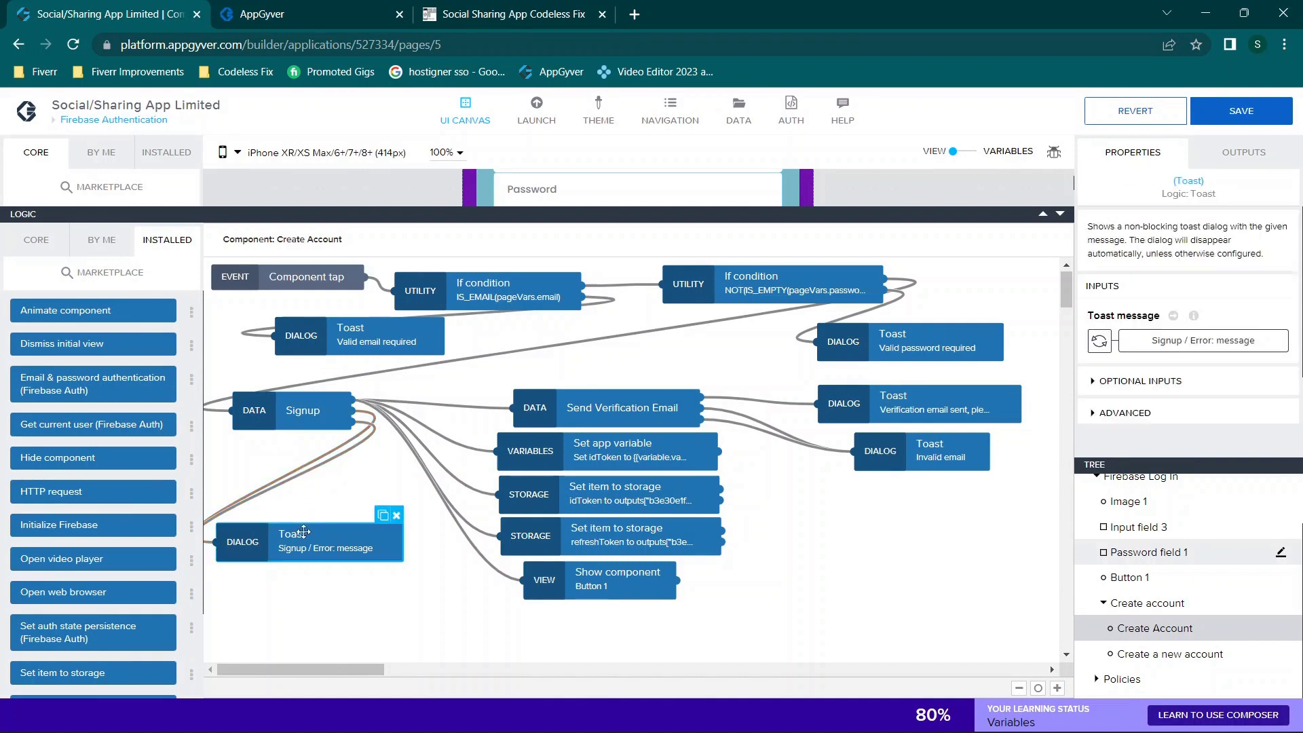
click(306, 464)
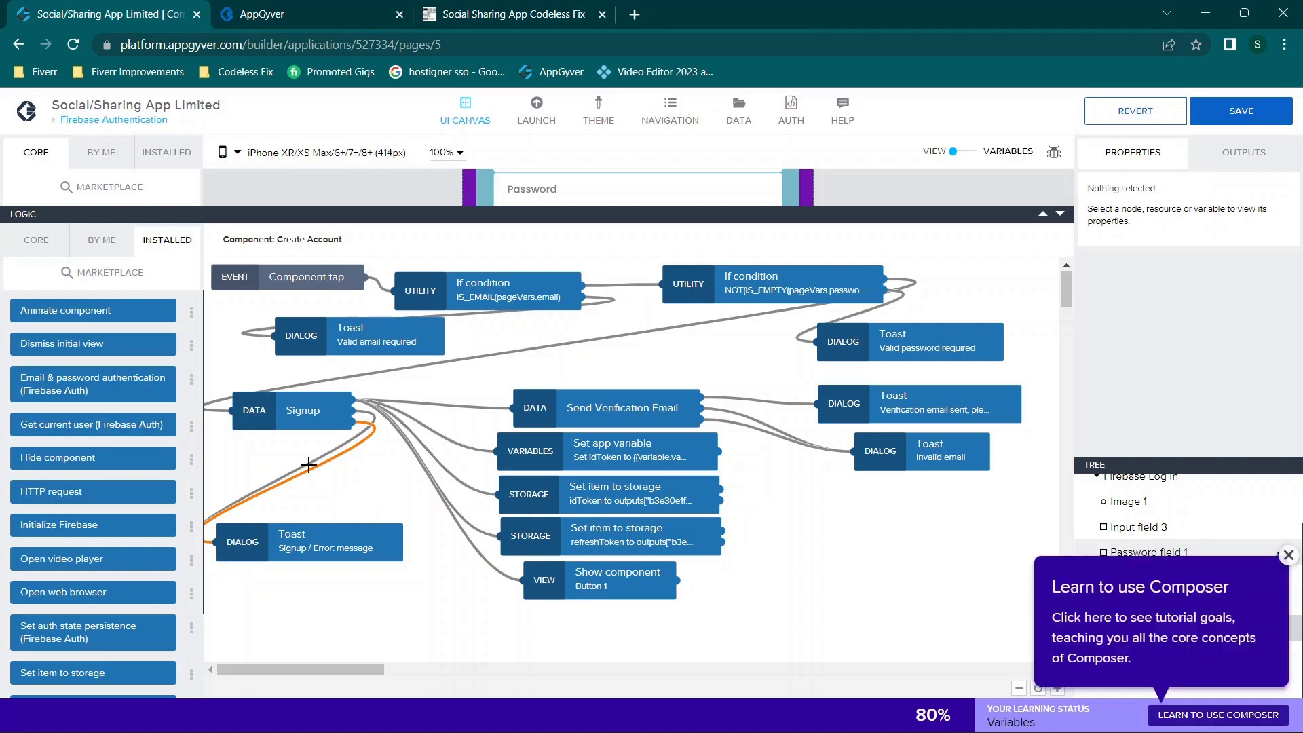
click(328, 528)
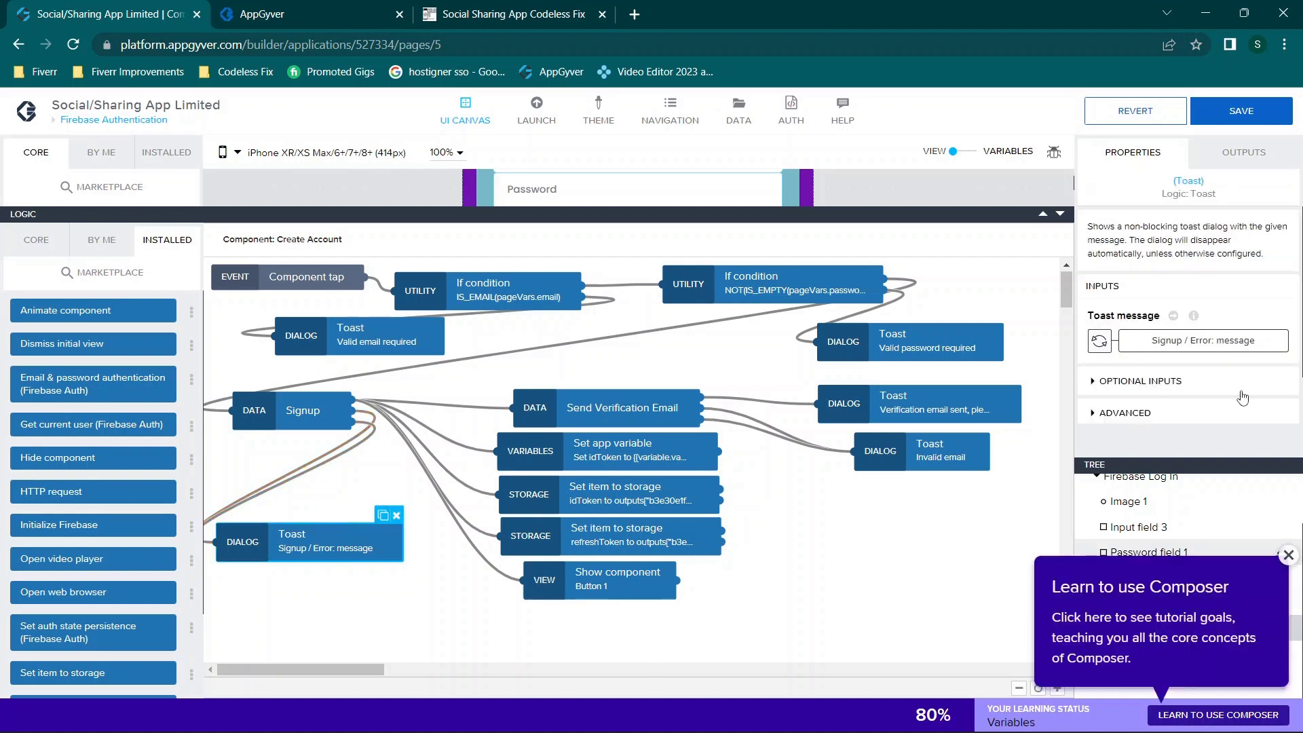
click(1100, 341)
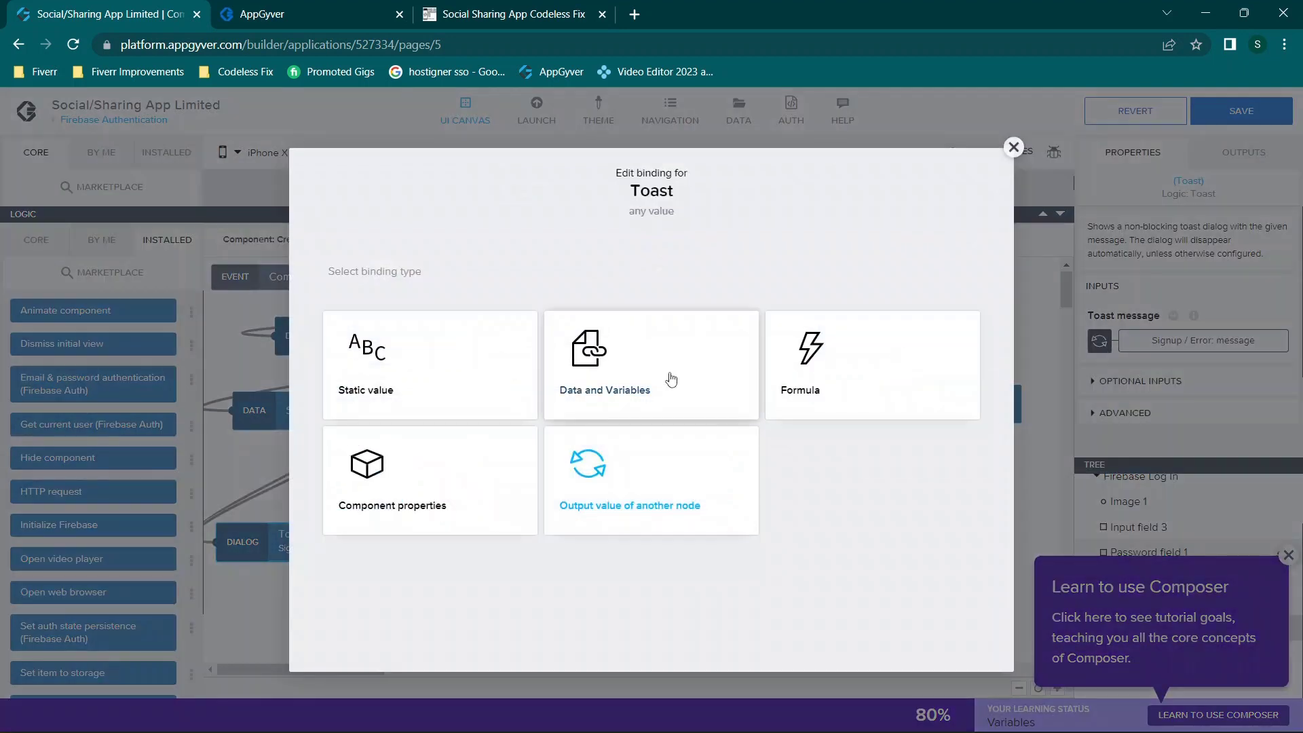
click(657, 496)
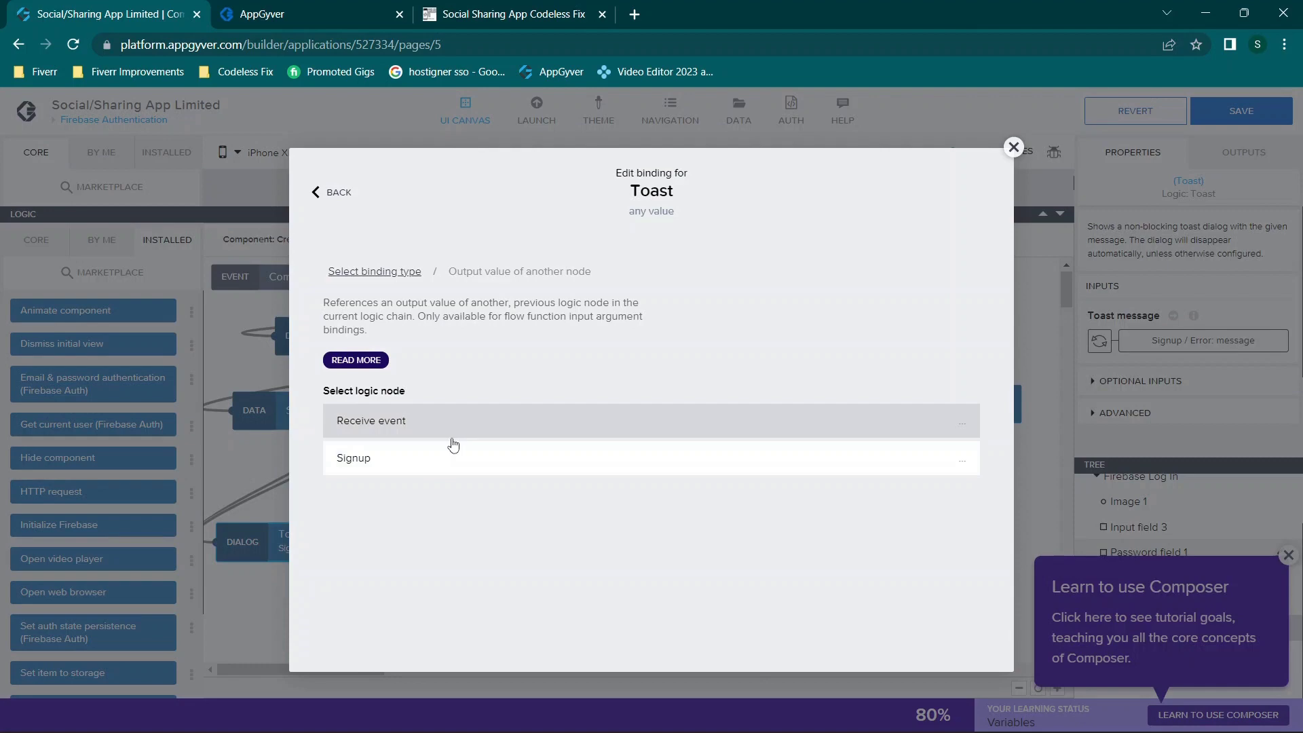
click(421, 456)
scroll(462, 492, down, 2)
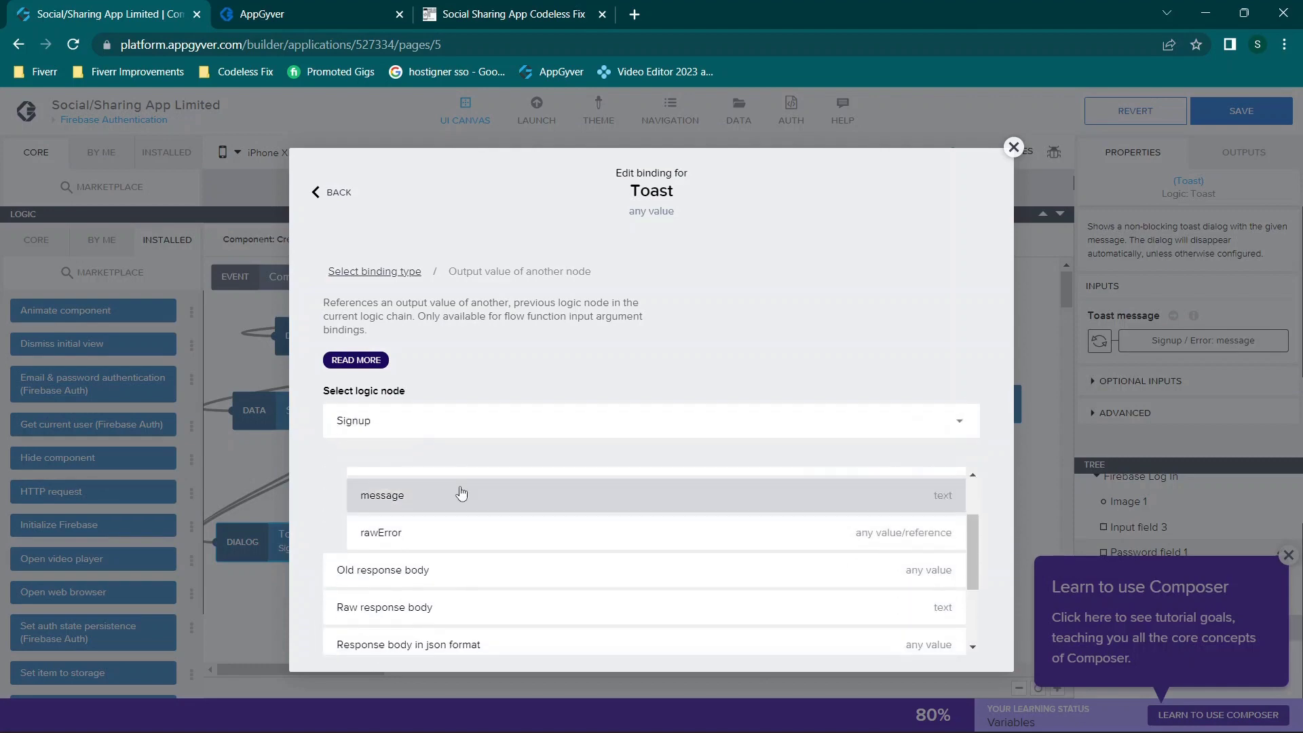
click(1025, 150)
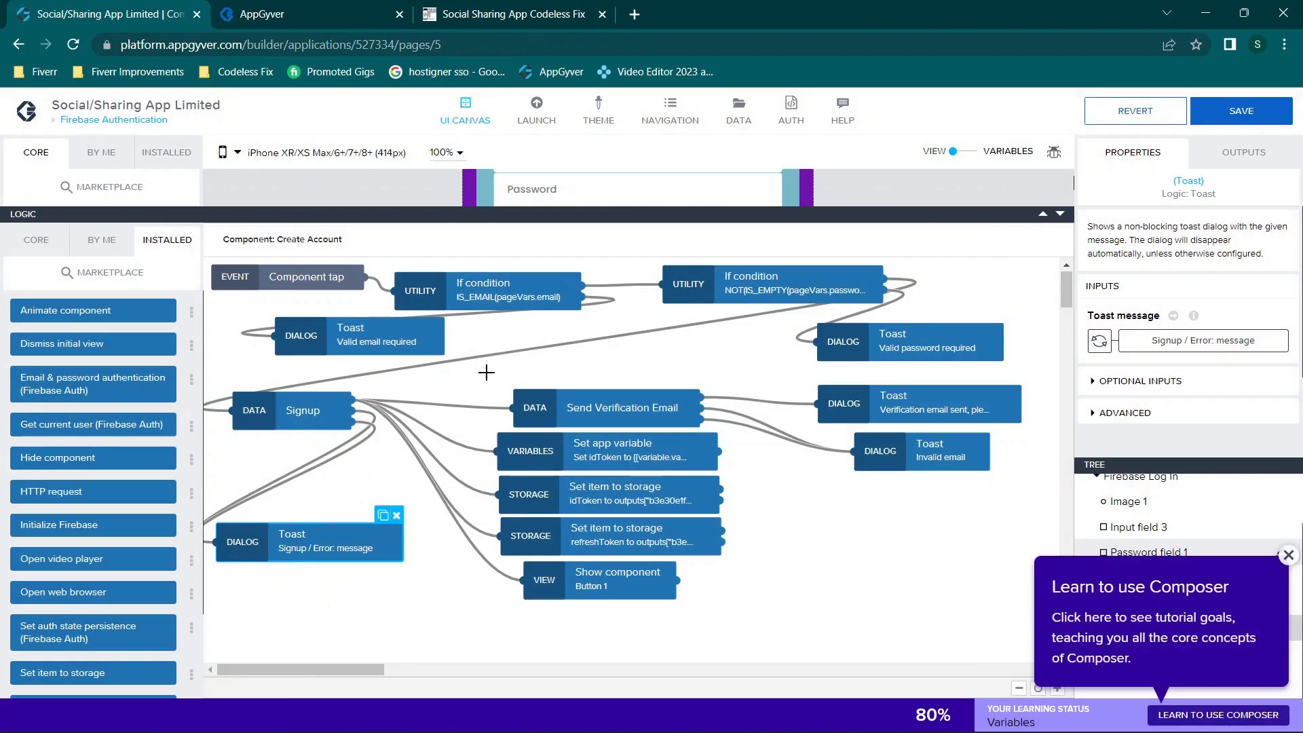
click(311, 418)
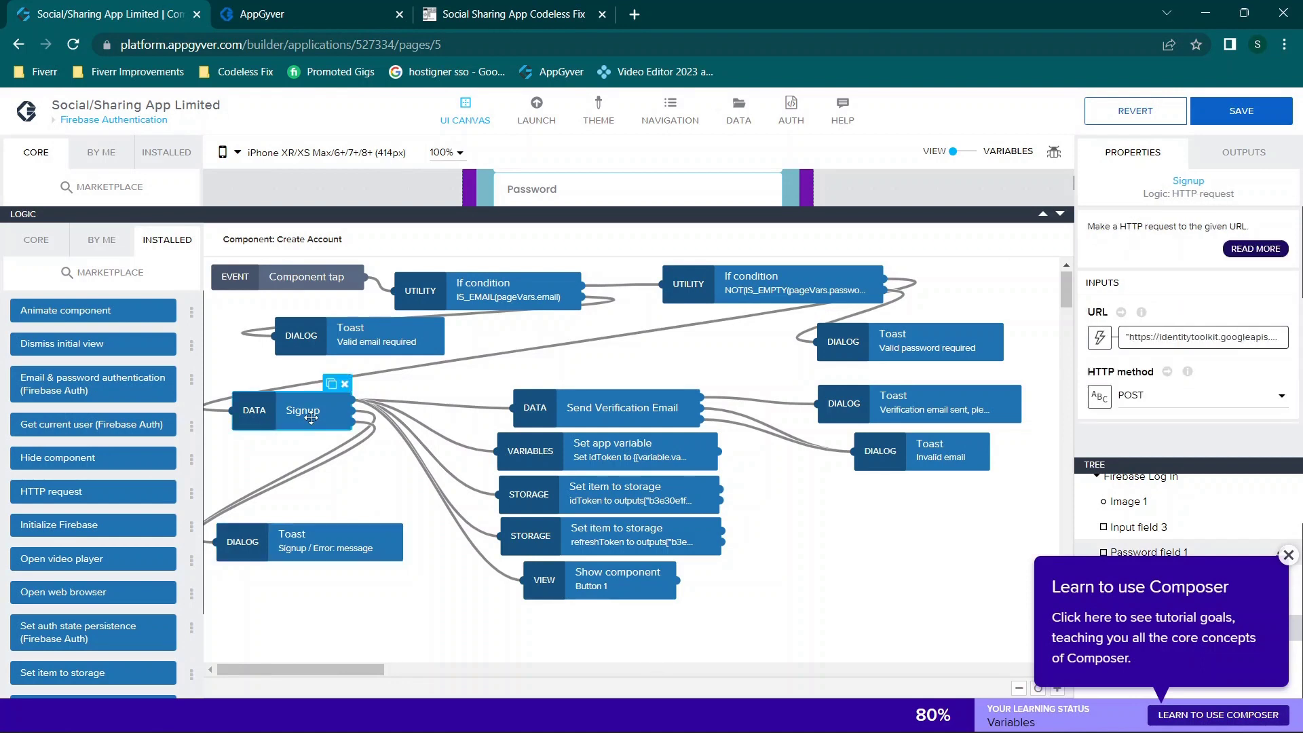
click(361, 537)
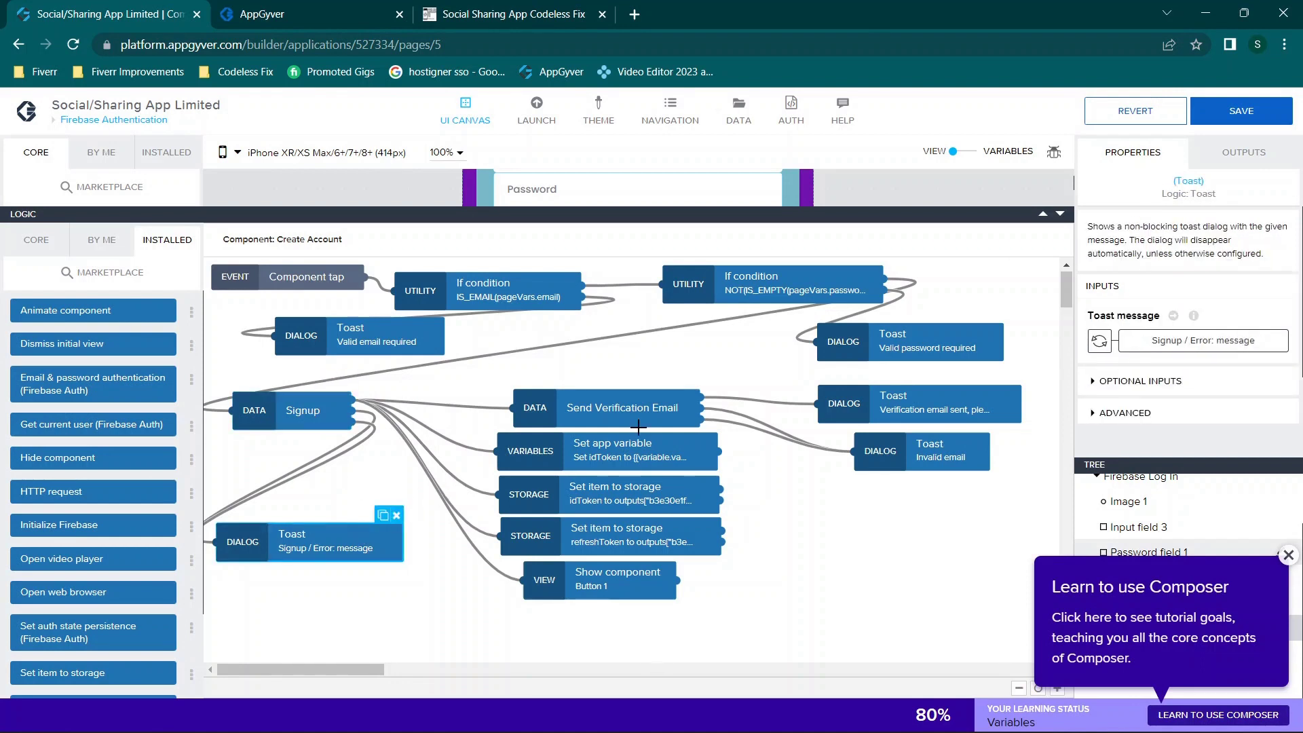
click(1288, 553)
scroll(663, 488, right, 2)
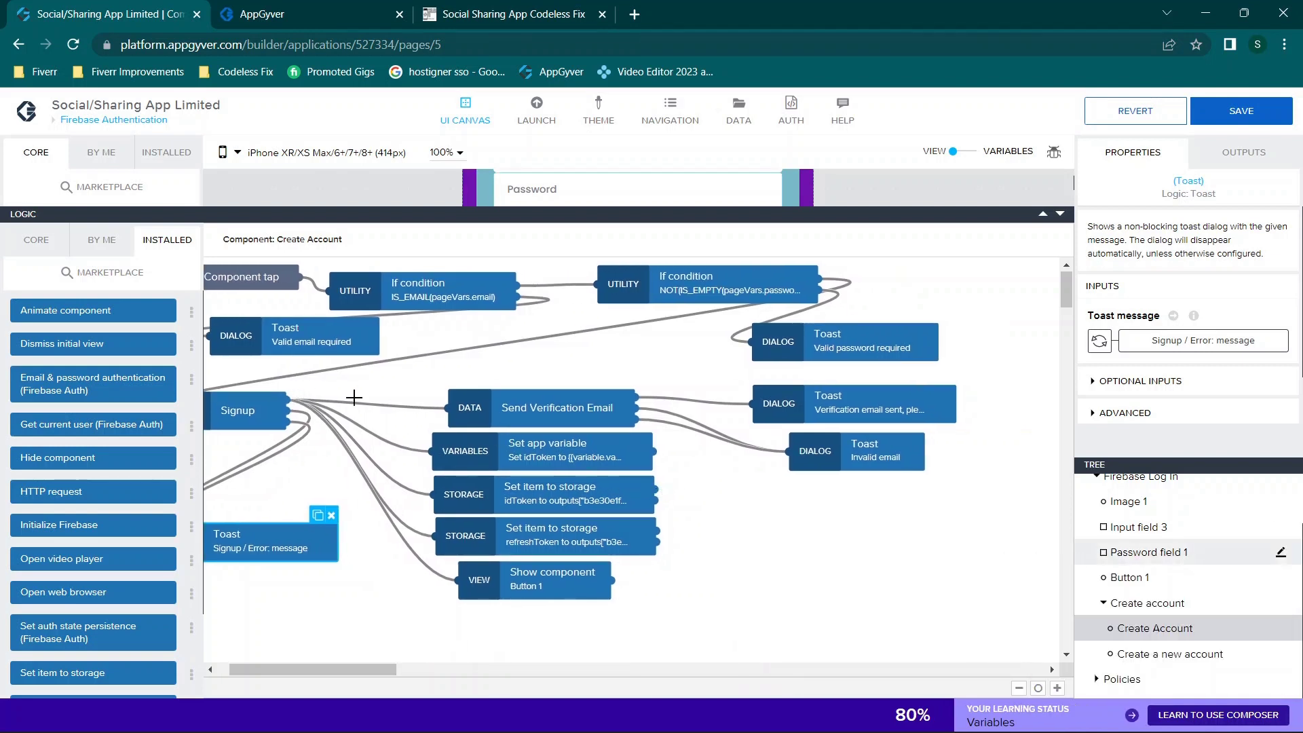
Step: Review Send Verification Email's URL formula: the sendOobCode endpoint joined with appVars.apiKey
click(533, 408)
mouse_move(1165, 373)
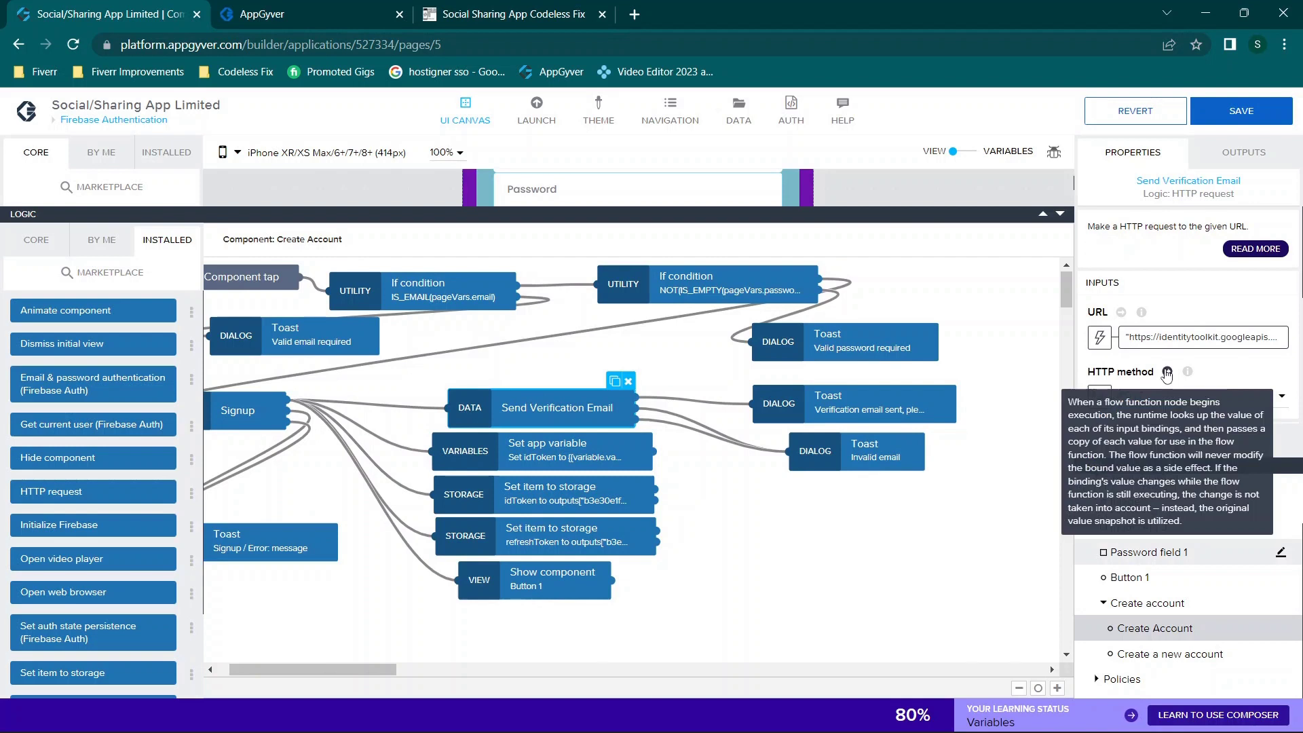
scroll(1193, 337, down, 3)
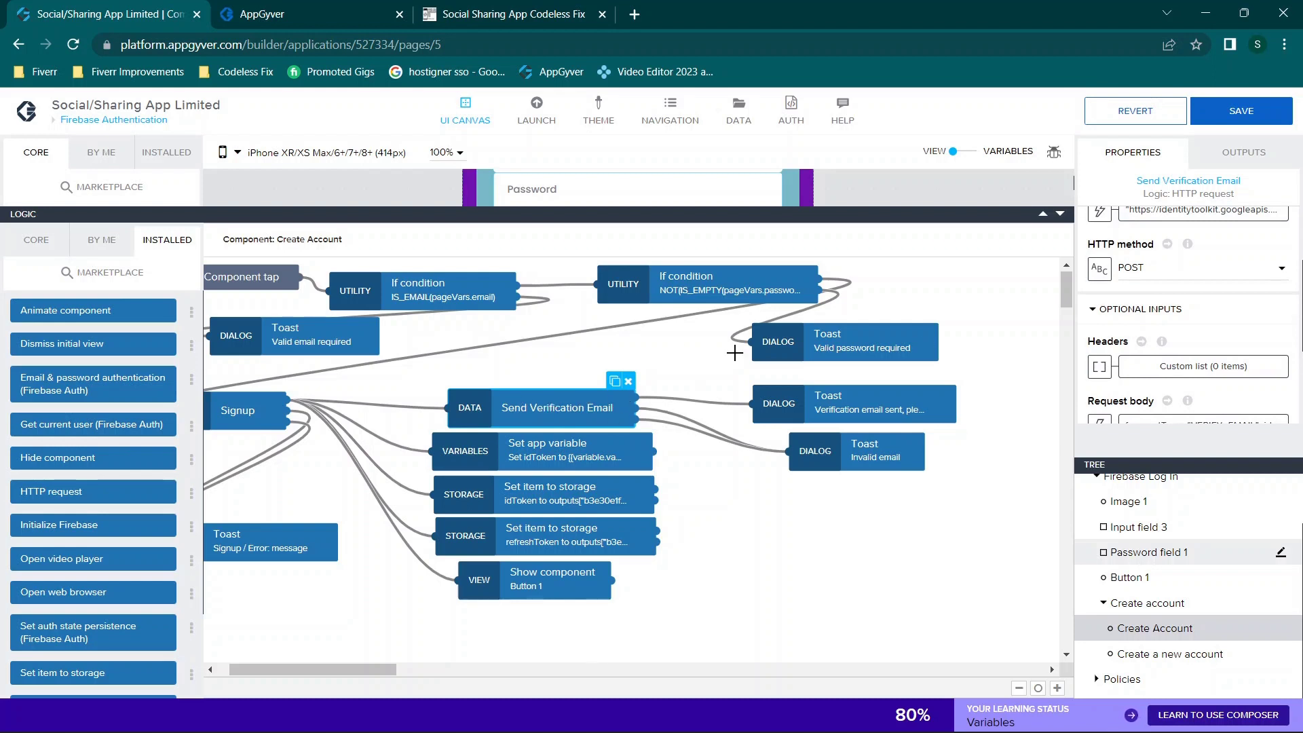
scroll(1267, 335, down, 3)
scroll(1267, 335, up, 5)
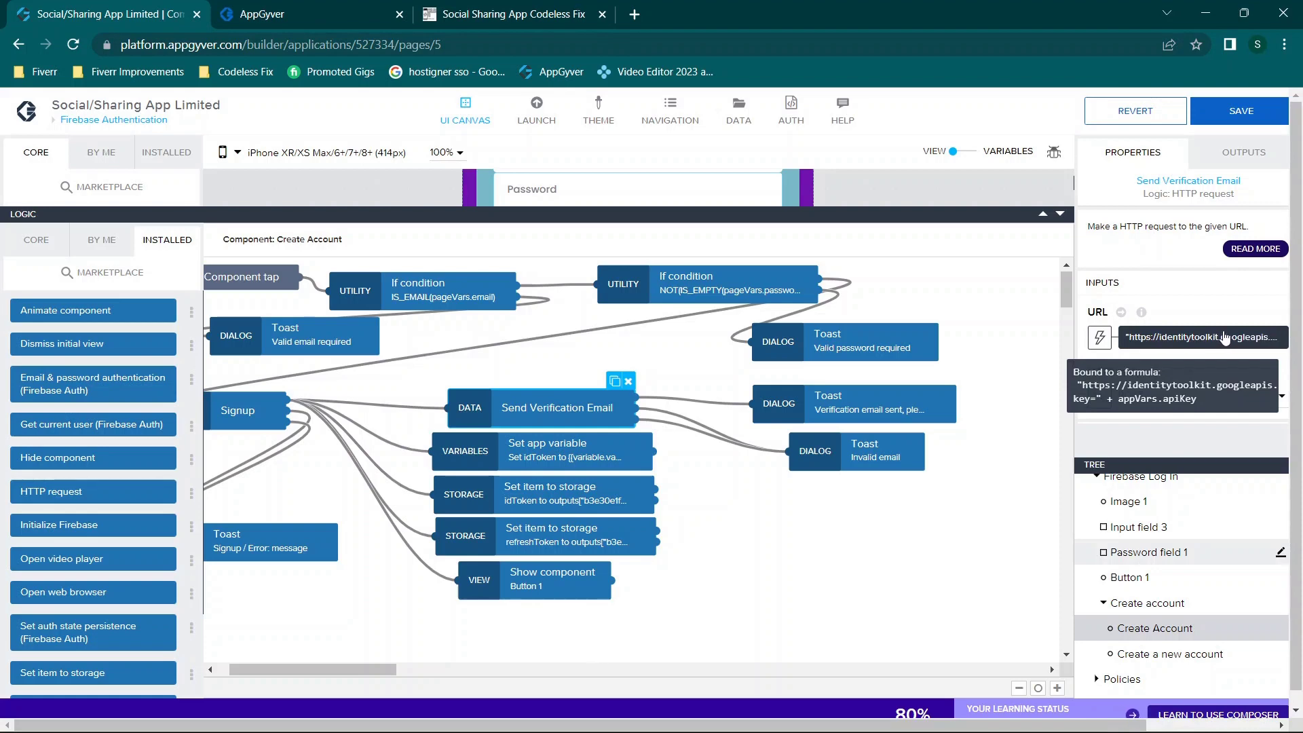
click(1131, 342)
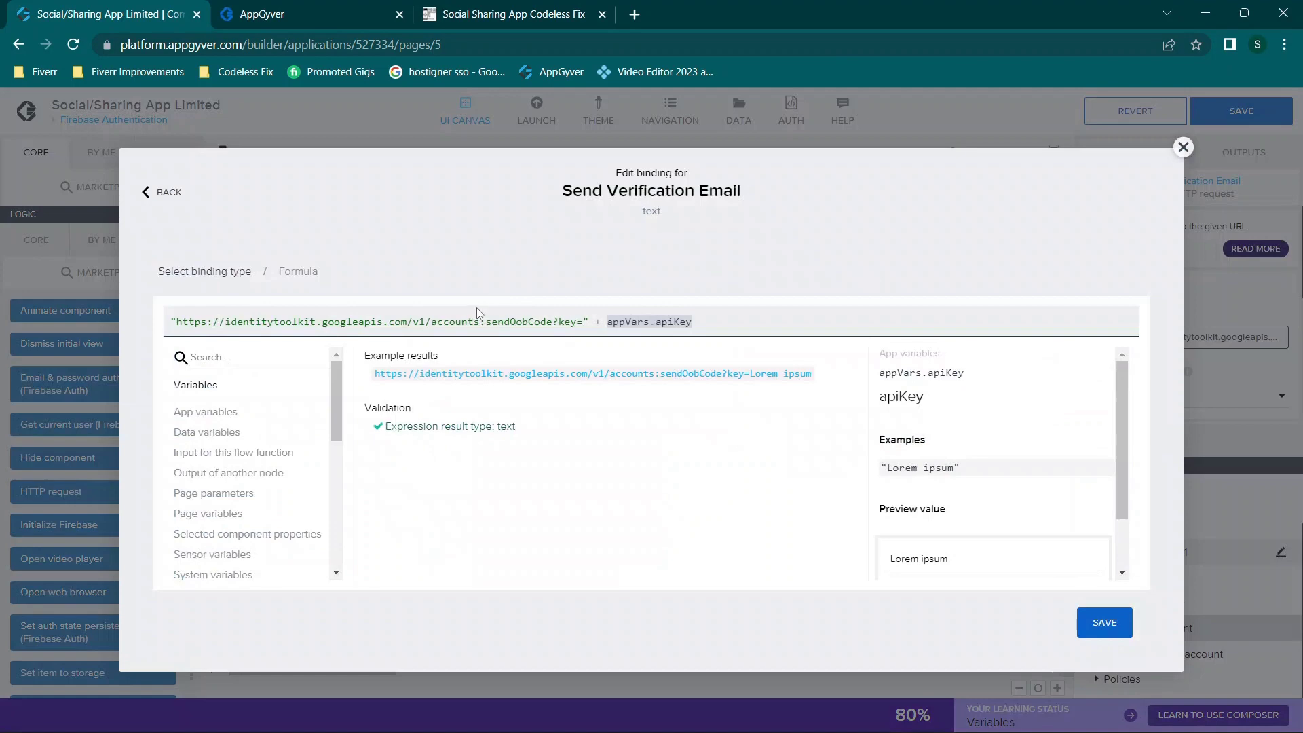
drag(517, 319, 794, 324)
click(793, 326)
drag(606, 324, 733, 319)
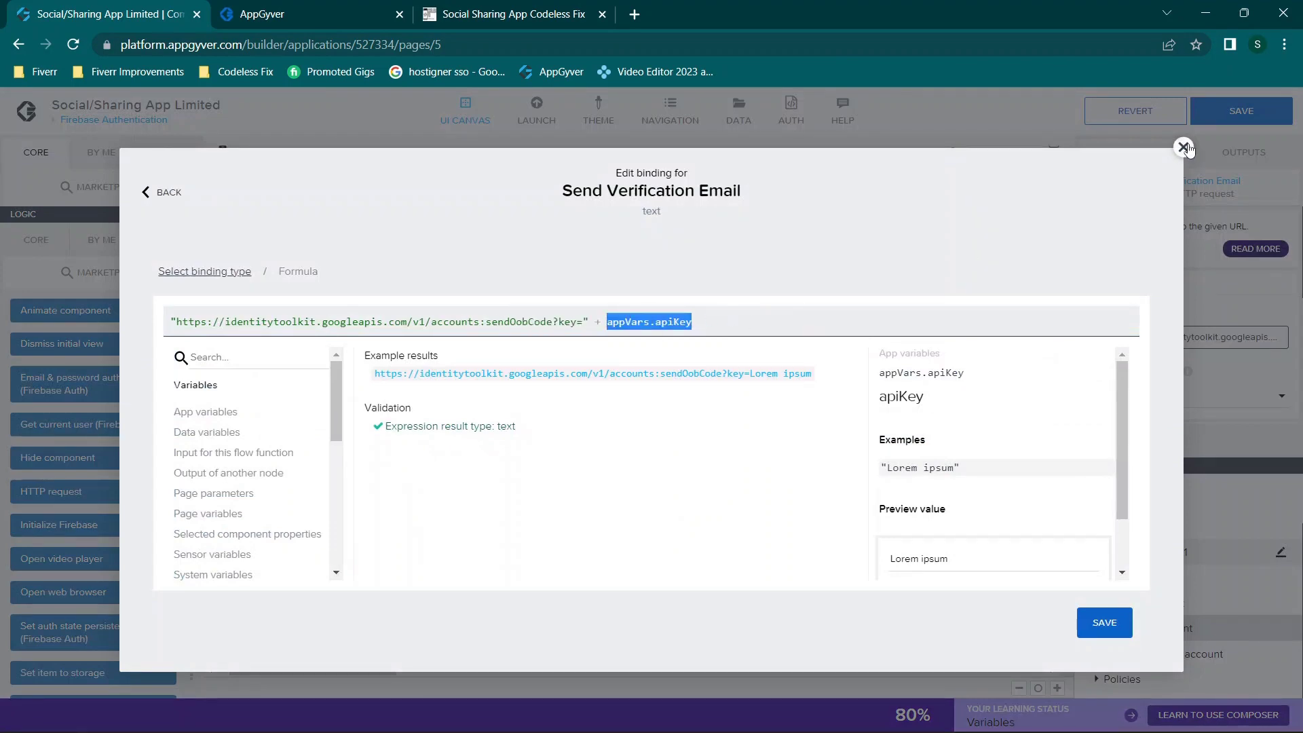
click(1183, 147)
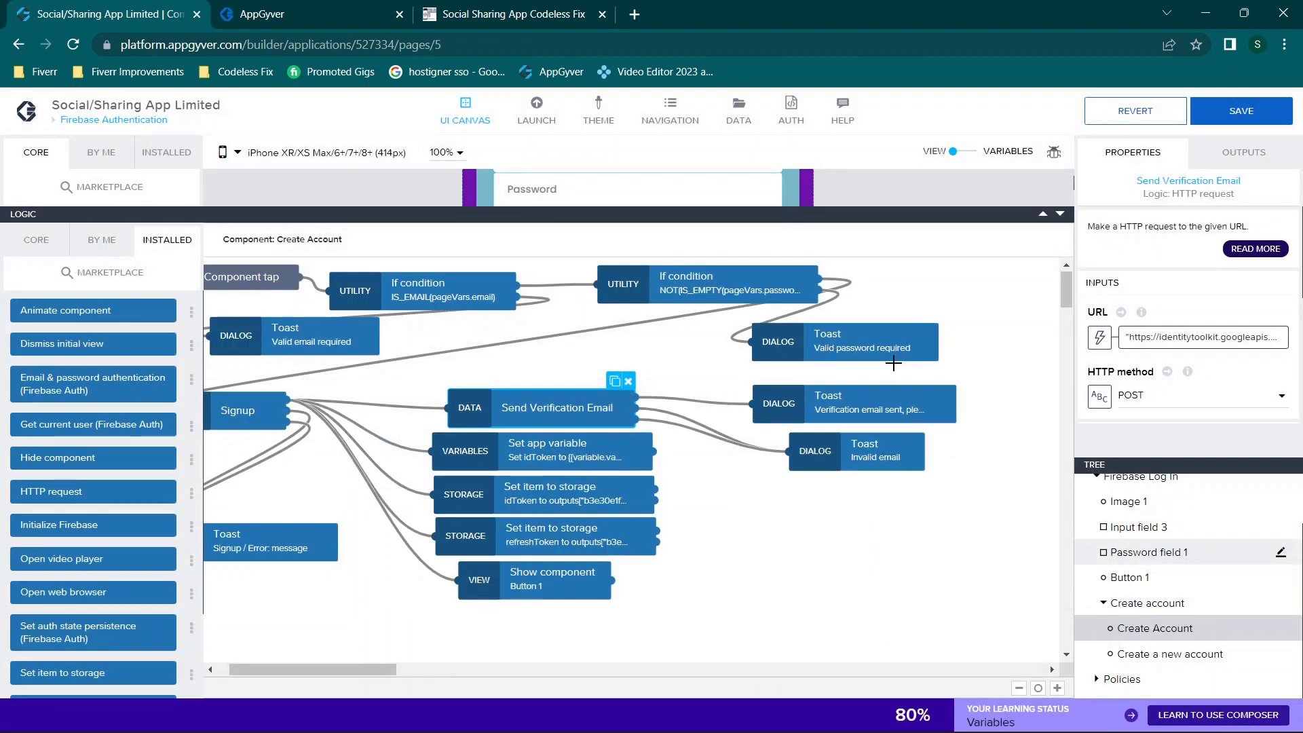
Step: Review its request body: requestType VERIFY_EMAIL with the idToken from Signup's response
scroll(1168, 326, down, 2)
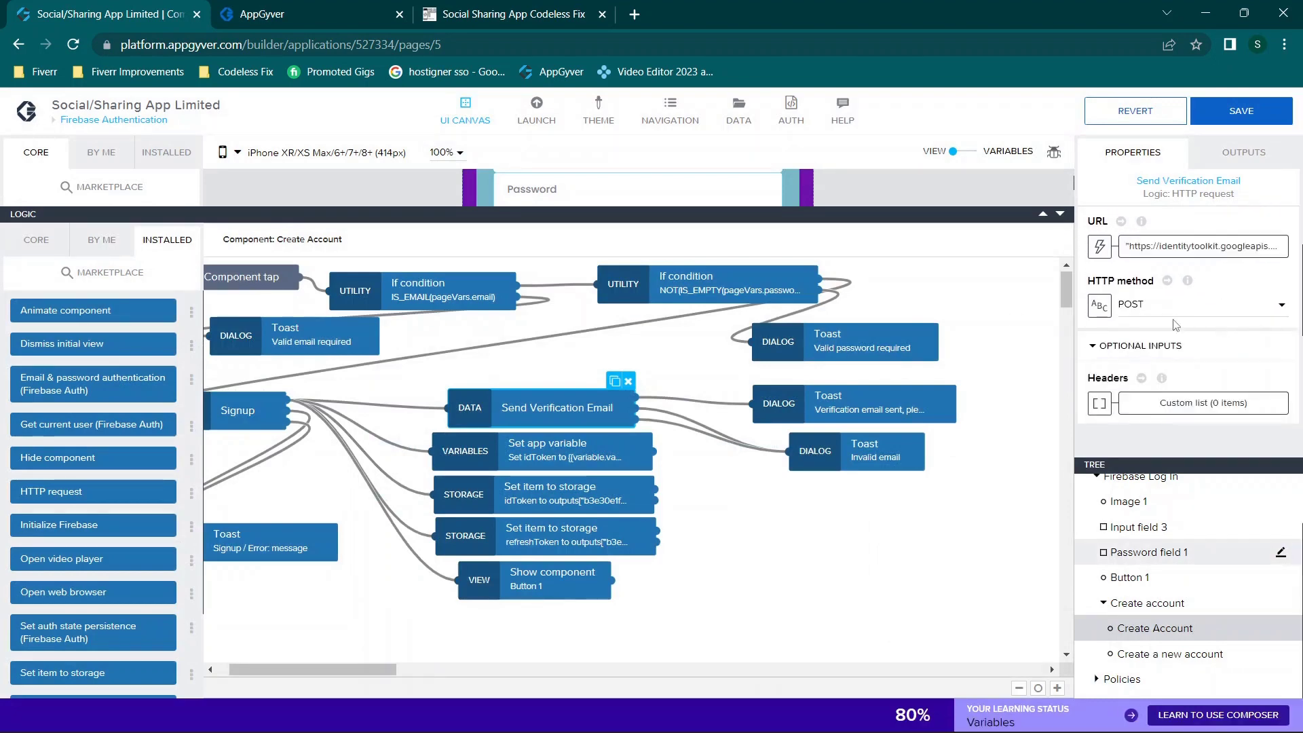
scroll(1159, 310, down, 4)
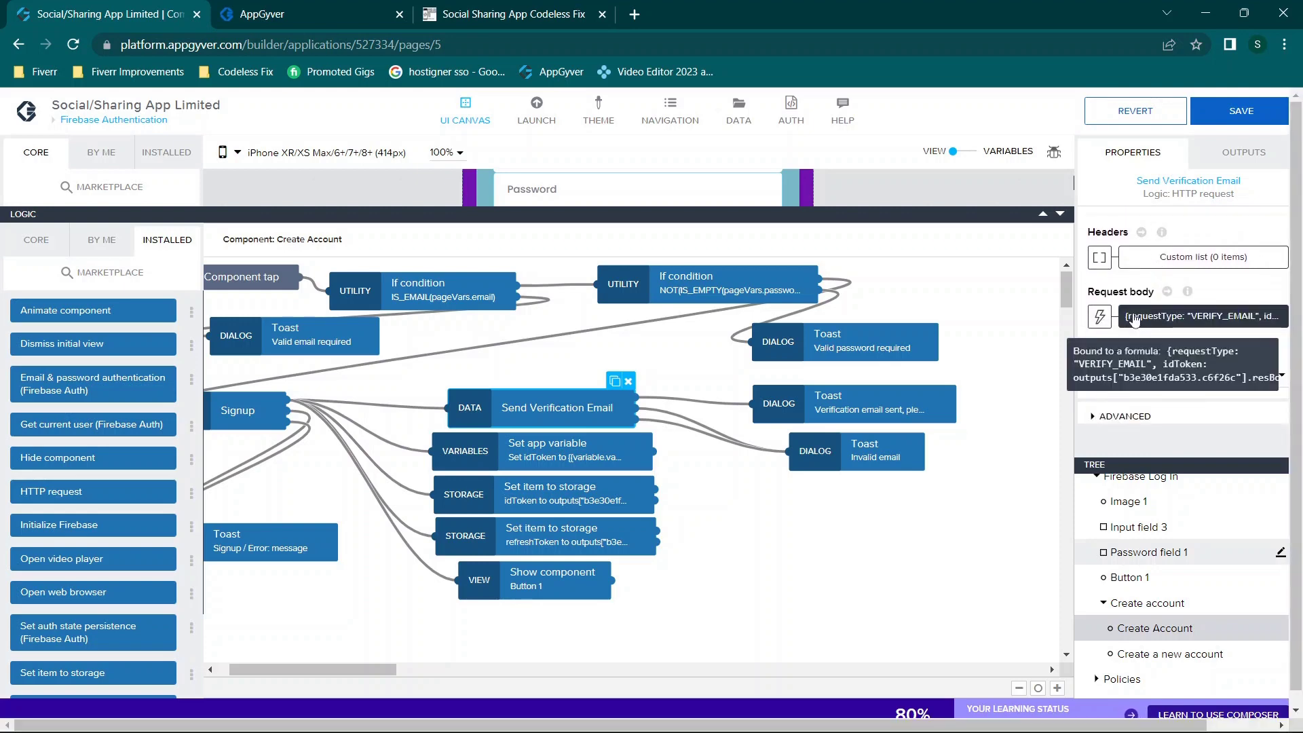
click(1137, 318)
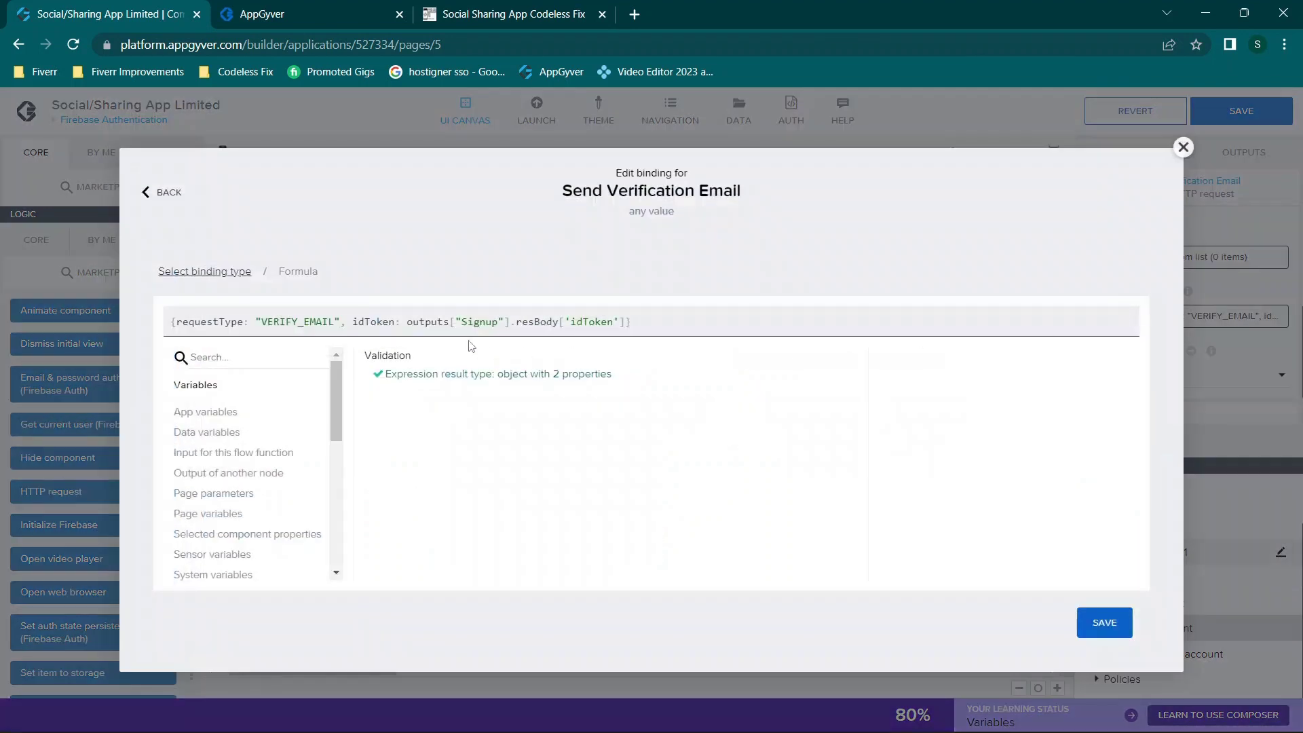
drag(176, 322, 661, 320)
click(734, 319)
click(1184, 147)
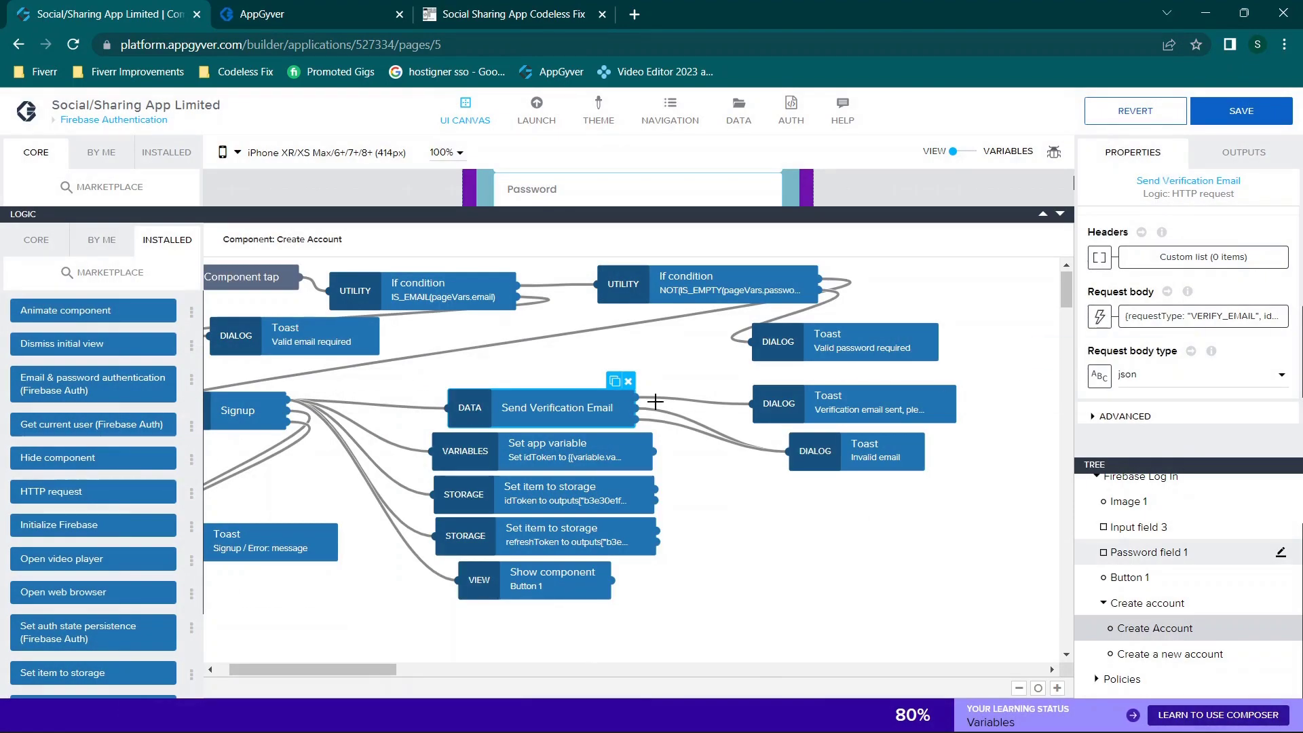
Step: Review the Set app variable, idToken and refreshToken storage, and Show component steps
click(494, 463)
click(512, 484)
click(554, 548)
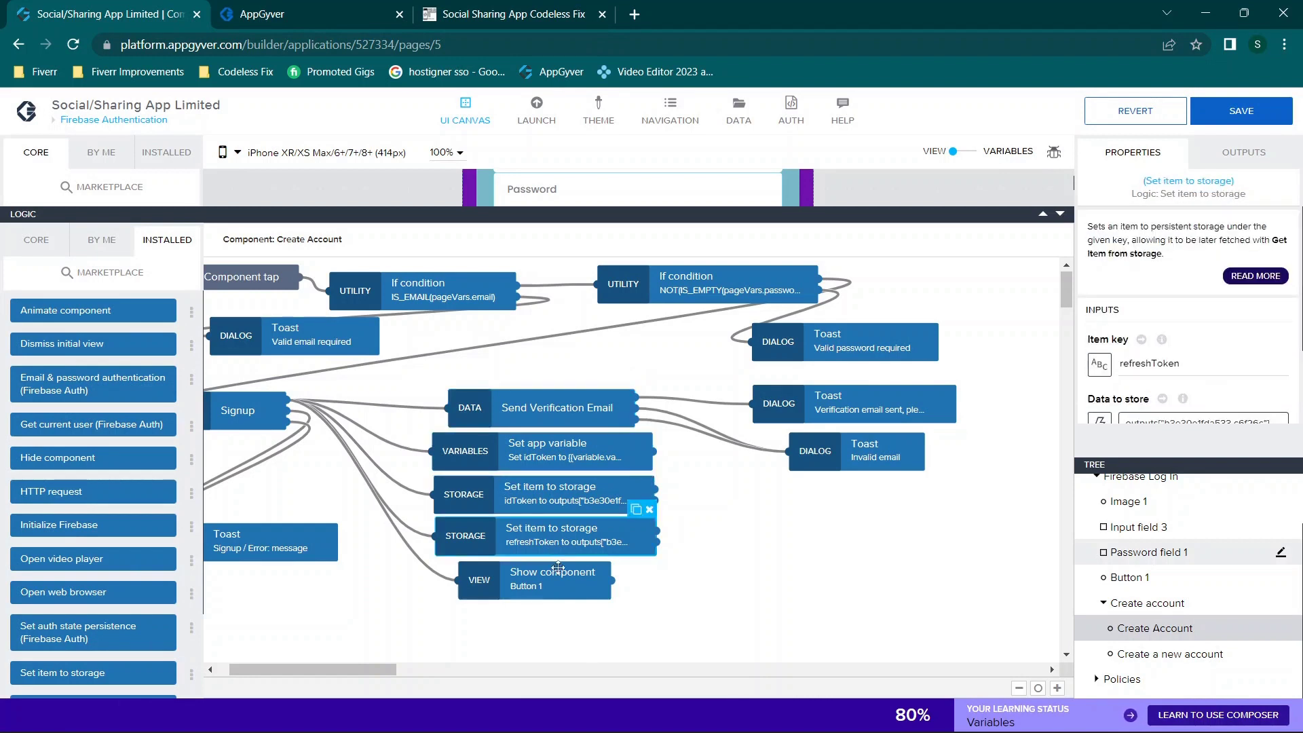
click(559, 573)
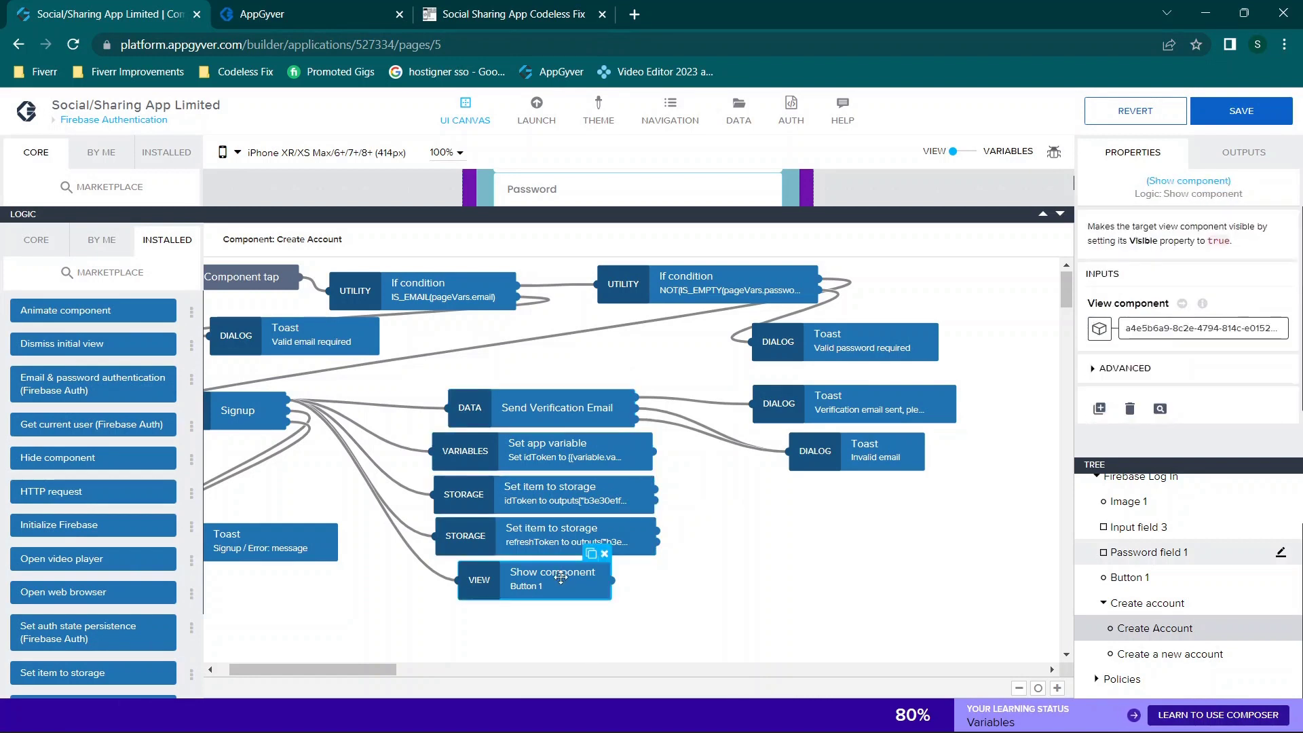
click(568, 465)
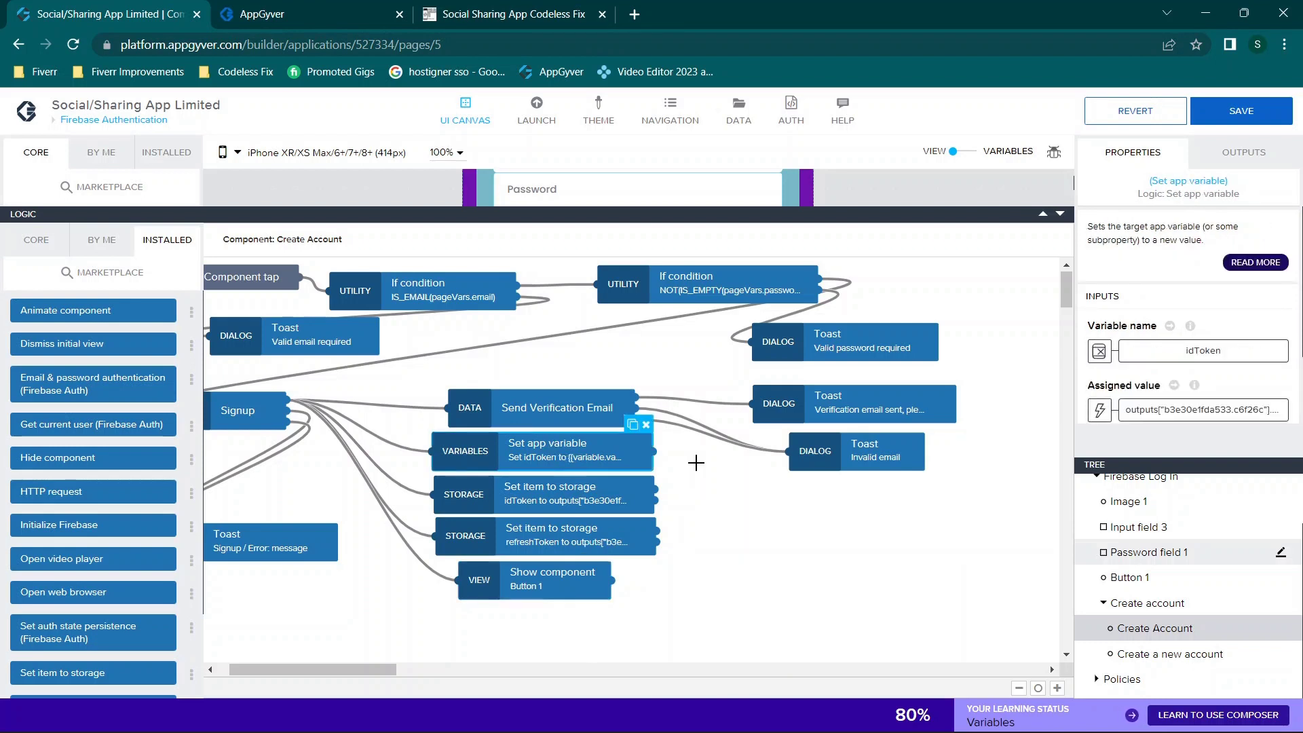
click(694, 464)
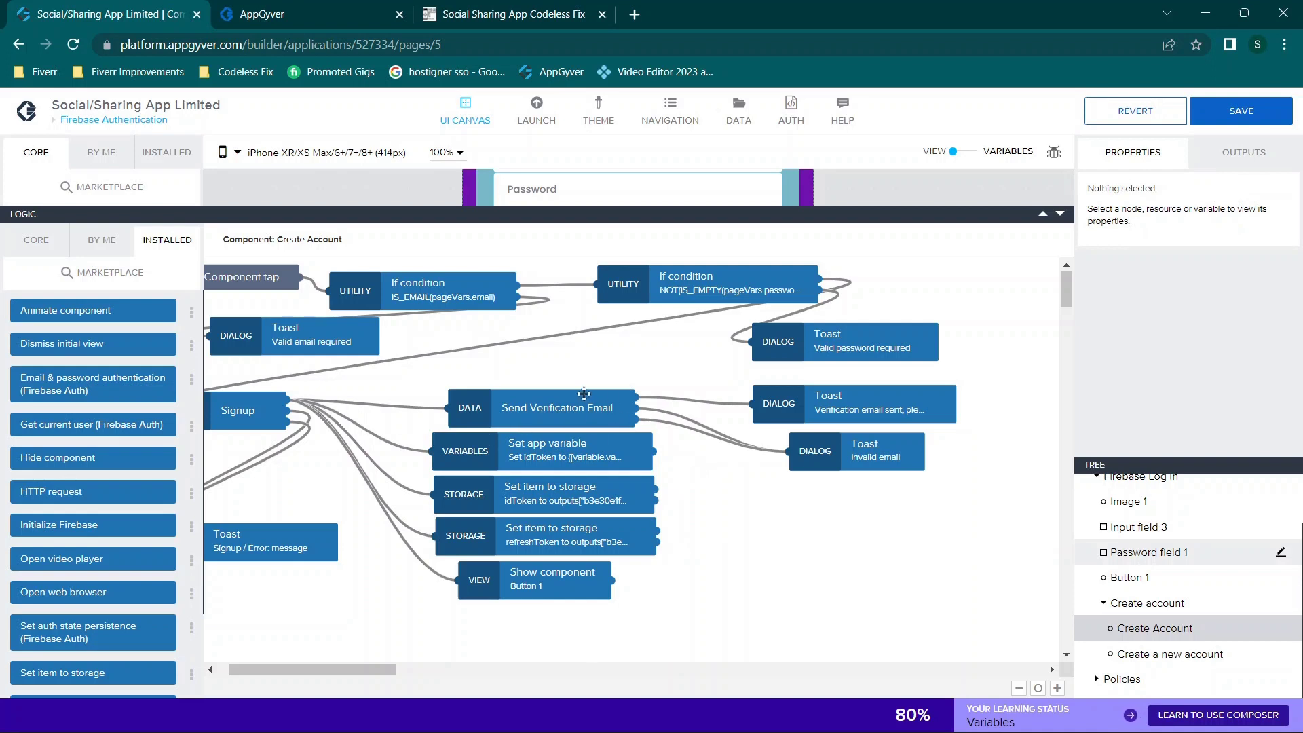
Step: Recheck the idToken assignment and Show component's Button 1, then collapse the Logic panel
click(516, 452)
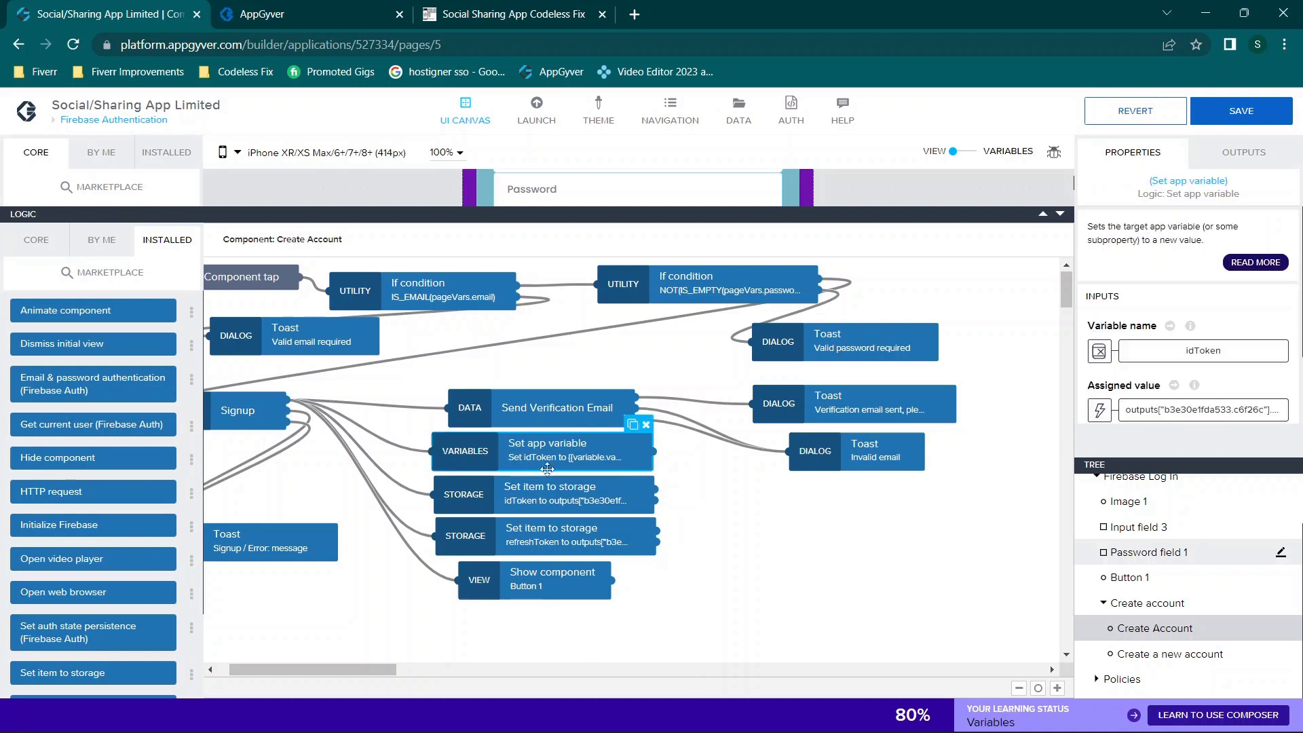
click(587, 494)
click(589, 460)
click(545, 590)
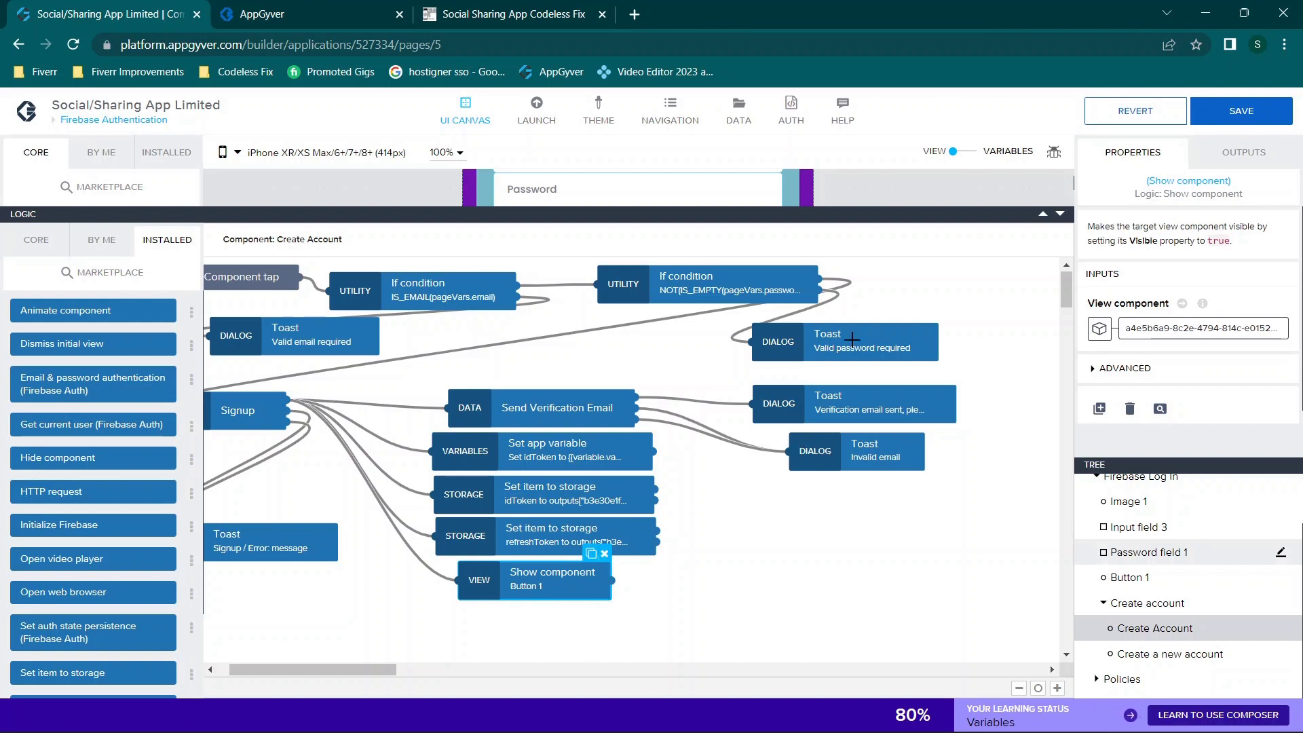
click(1059, 215)
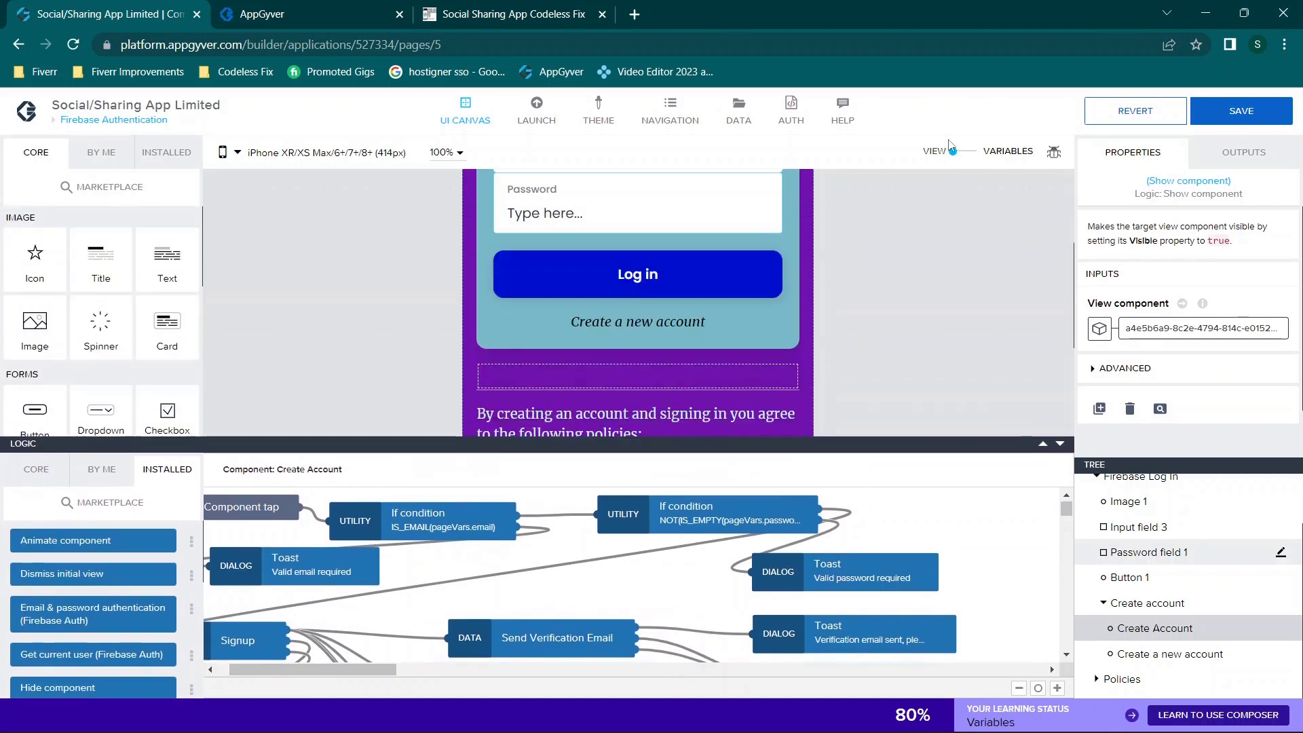
Step: Check under VARIABLES that idToken is a Text app variable, then return to VIEW
click(968, 154)
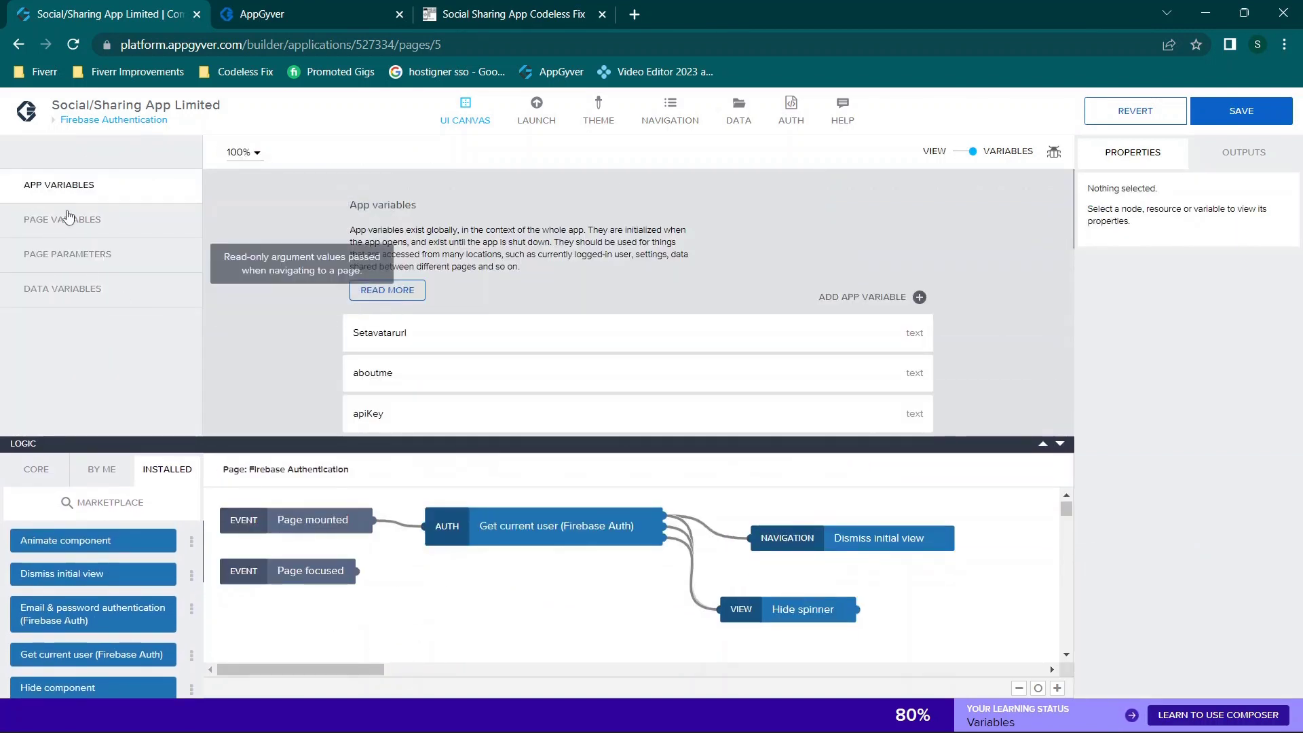
scroll(516, 342, down, 1)
scroll(516, 342, down, 3)
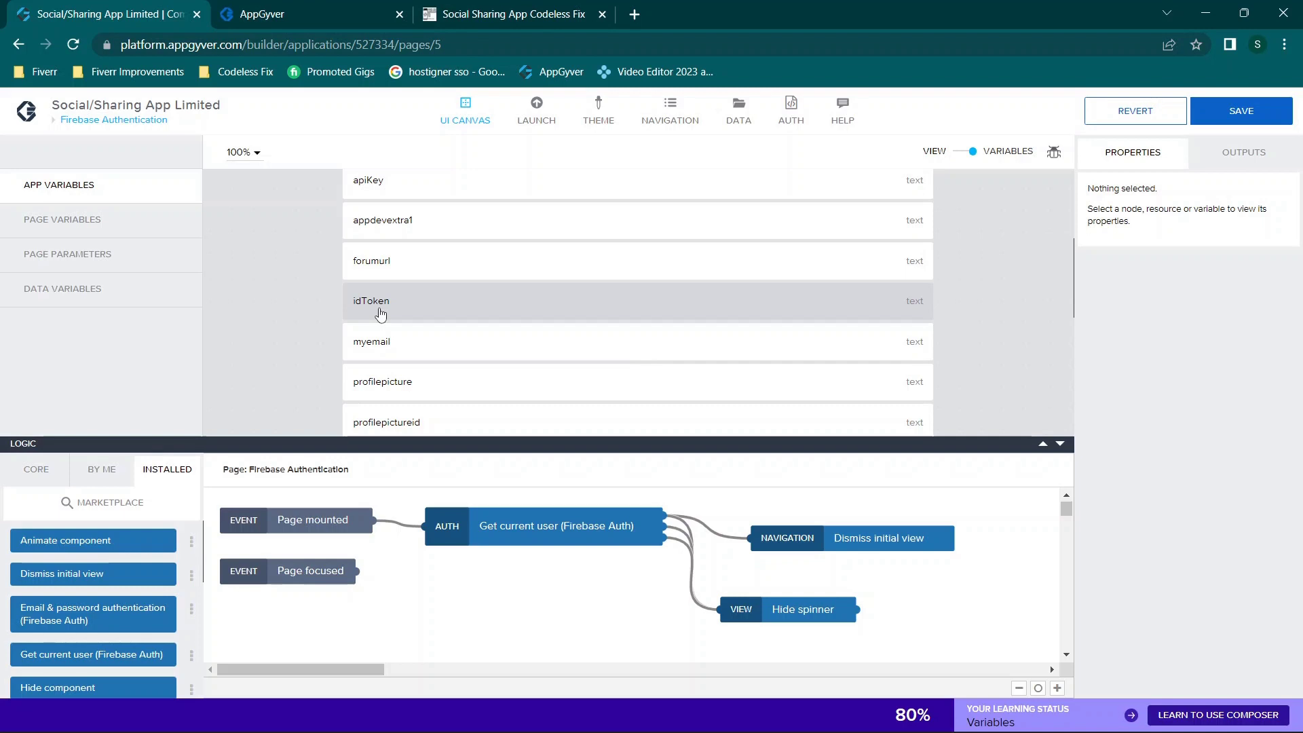
click(772, 285)
click(807, 306)
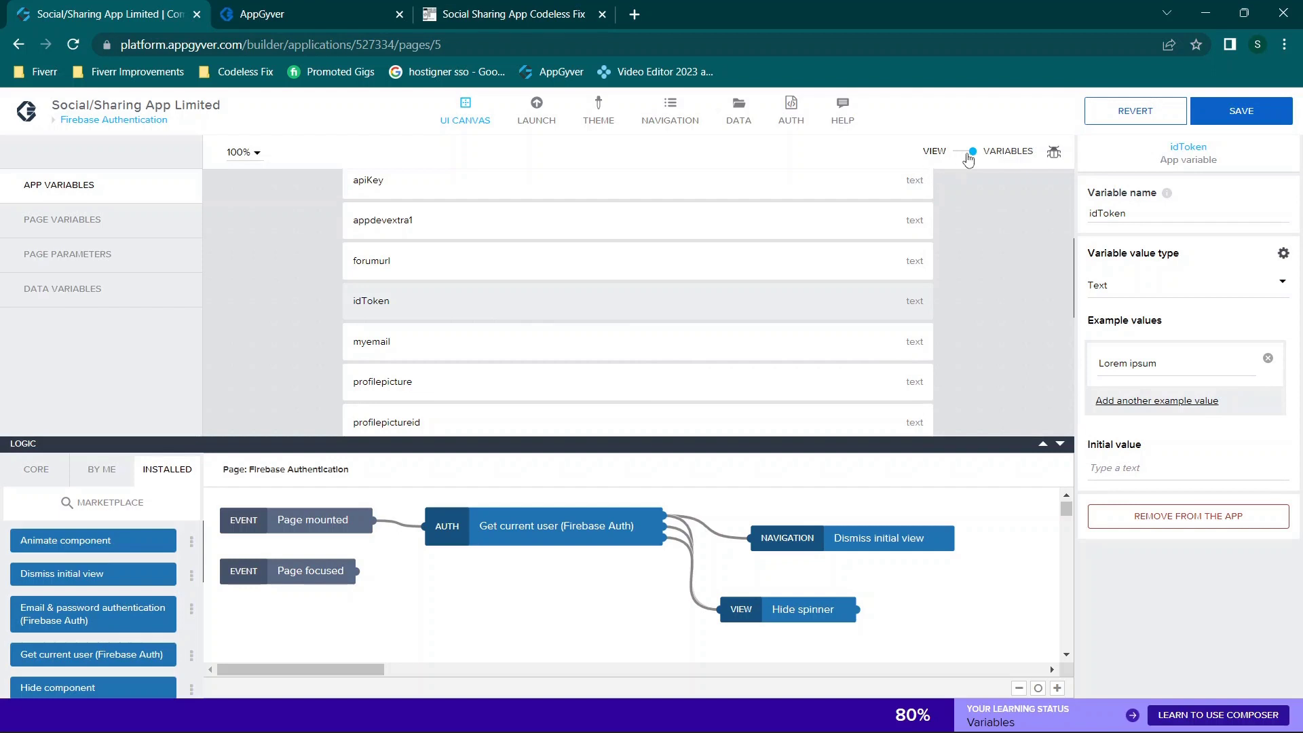
click(969, 152)
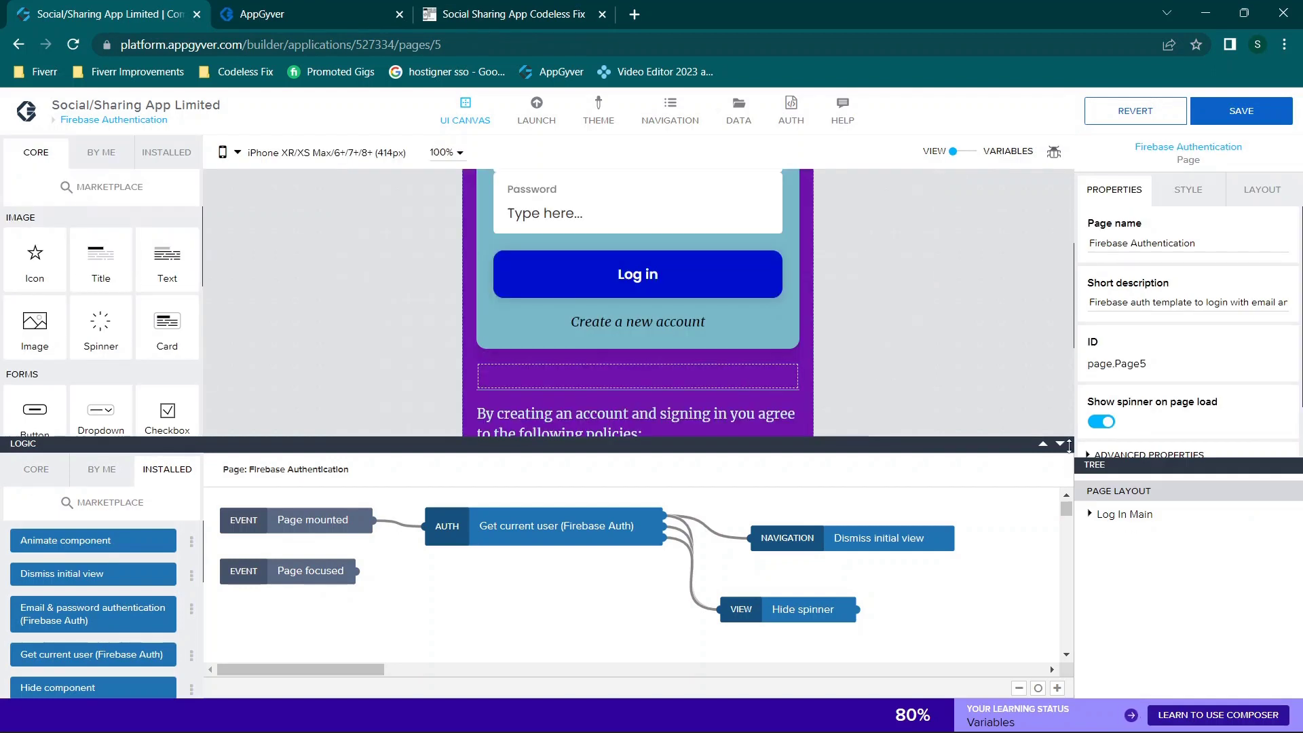
Step: Expand the Tree to the Create Account button and open its logic with CORE functions
click(1059, 444)
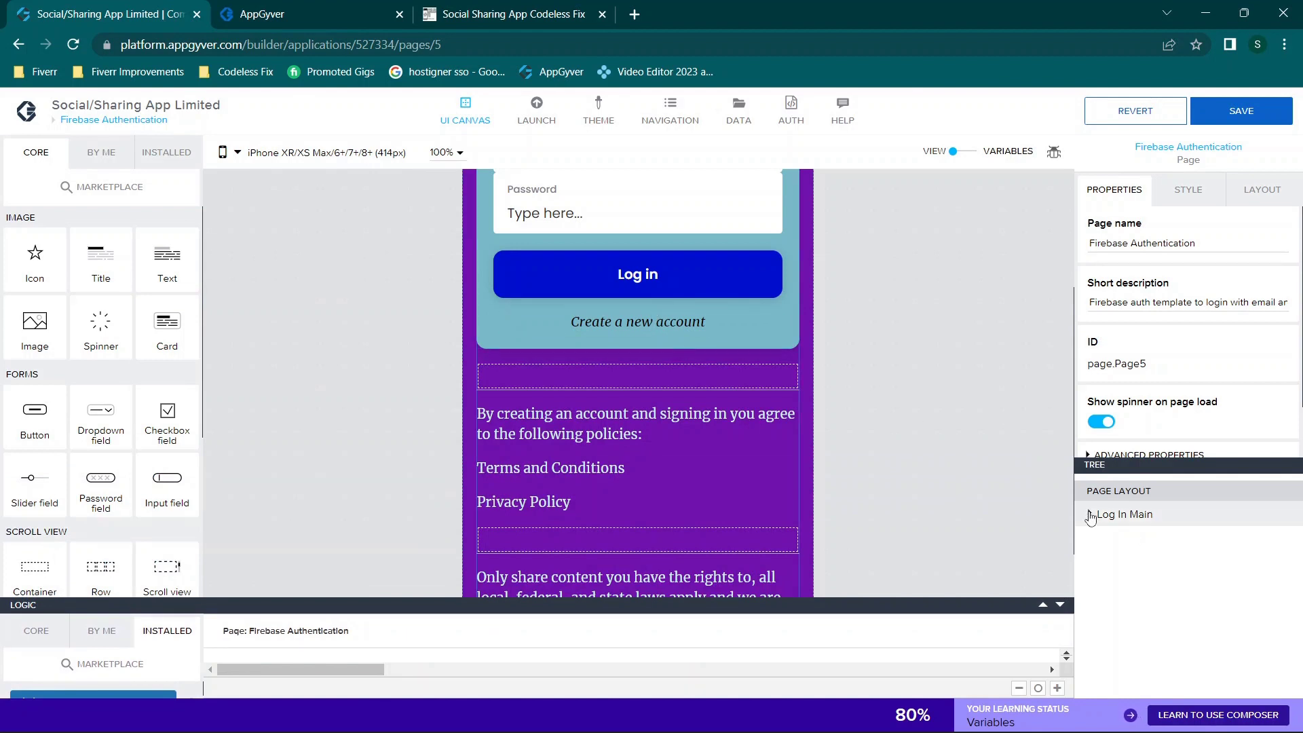
click(1090, 514)
click(1095, 540)
scroll(1157, 591, down, 1)
click(1103, 653)
scroll(1181, 635, down, 2)
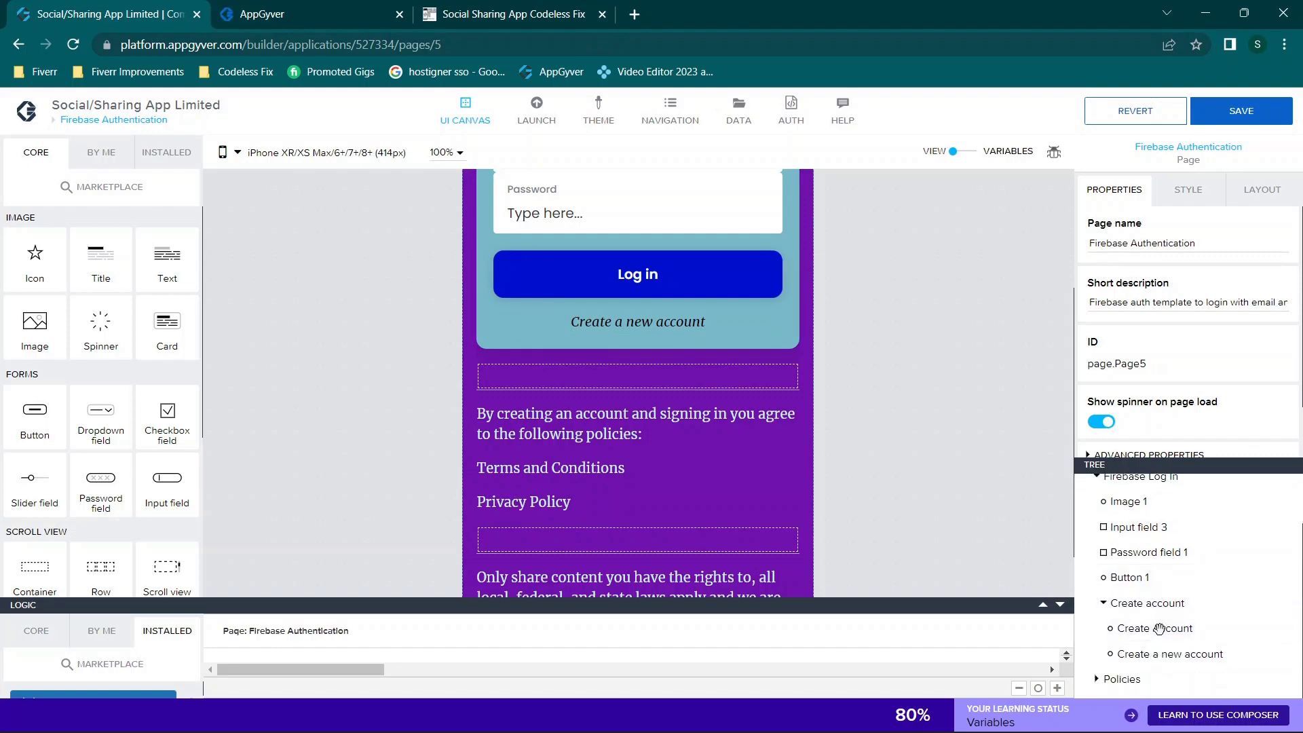
click(1154, 628)
click(1043, 604)
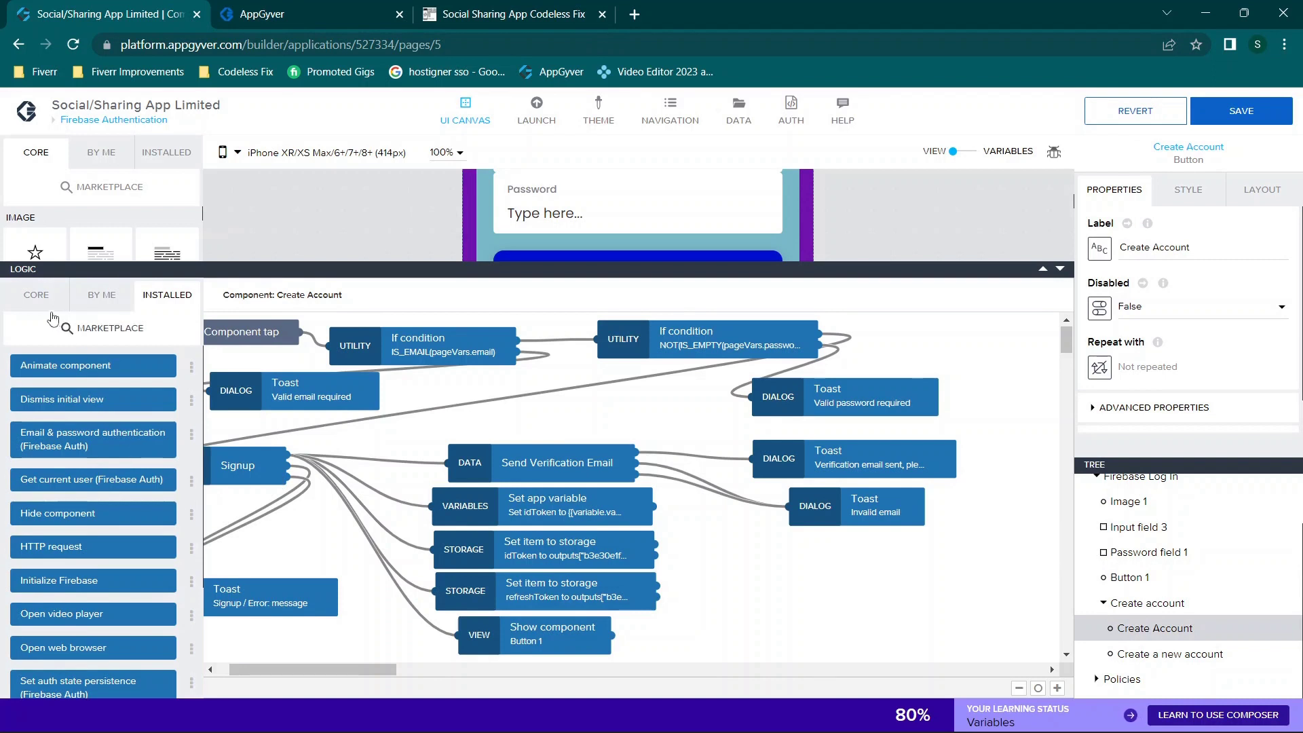
click(36, 294)
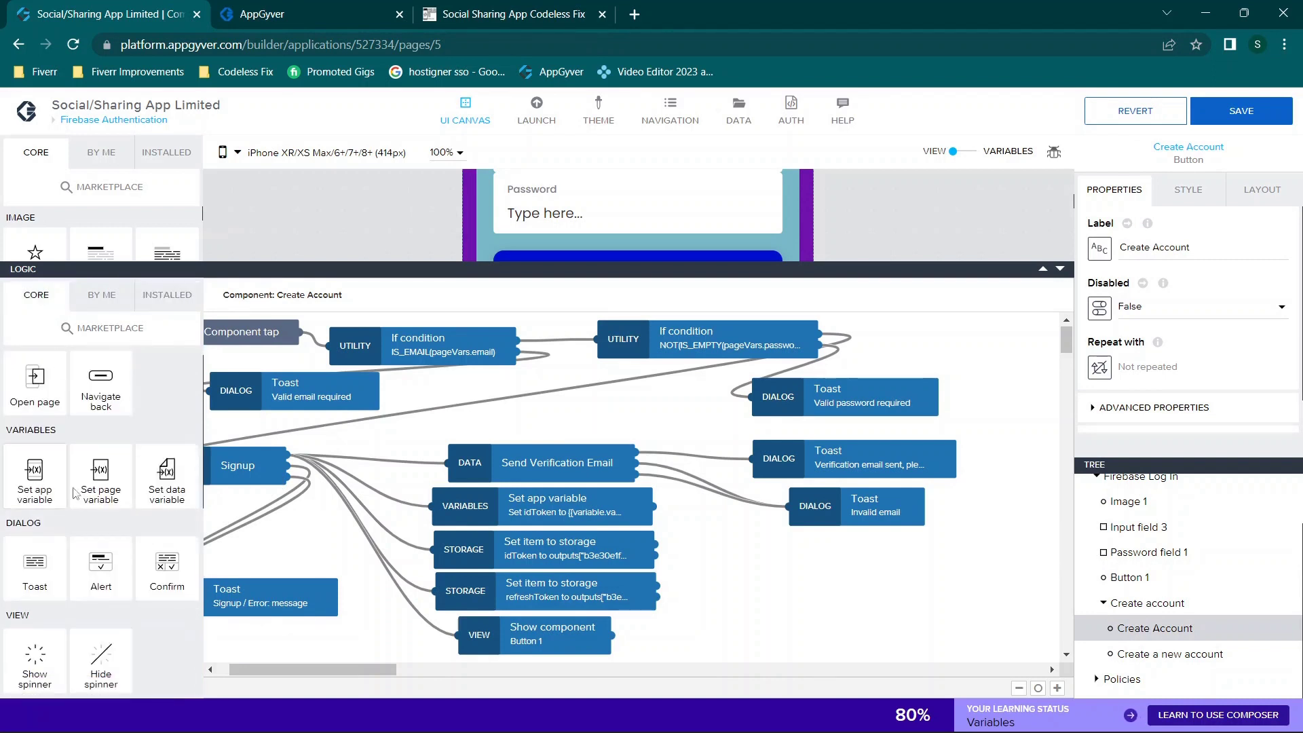
Step: Inspect and copy Set app variable's bindings, then view the idToken storage step
click(580, 499)
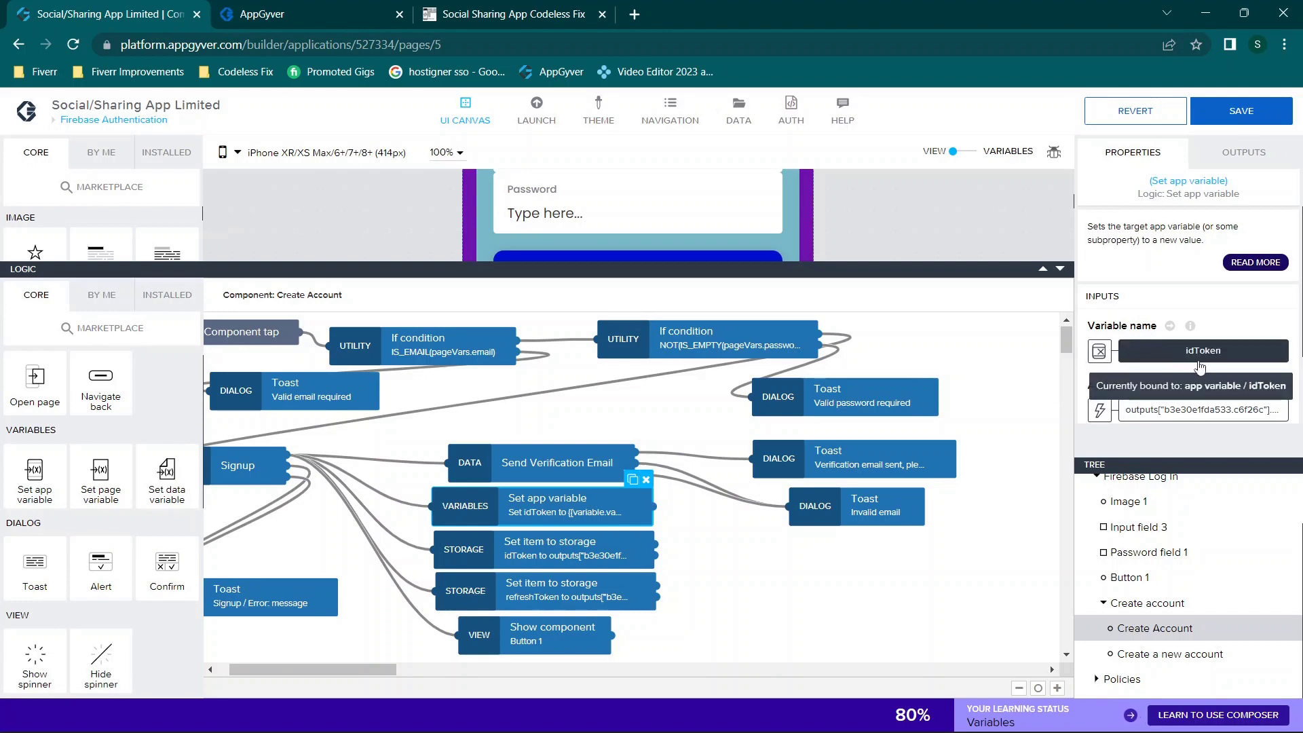
click(1200, 352)
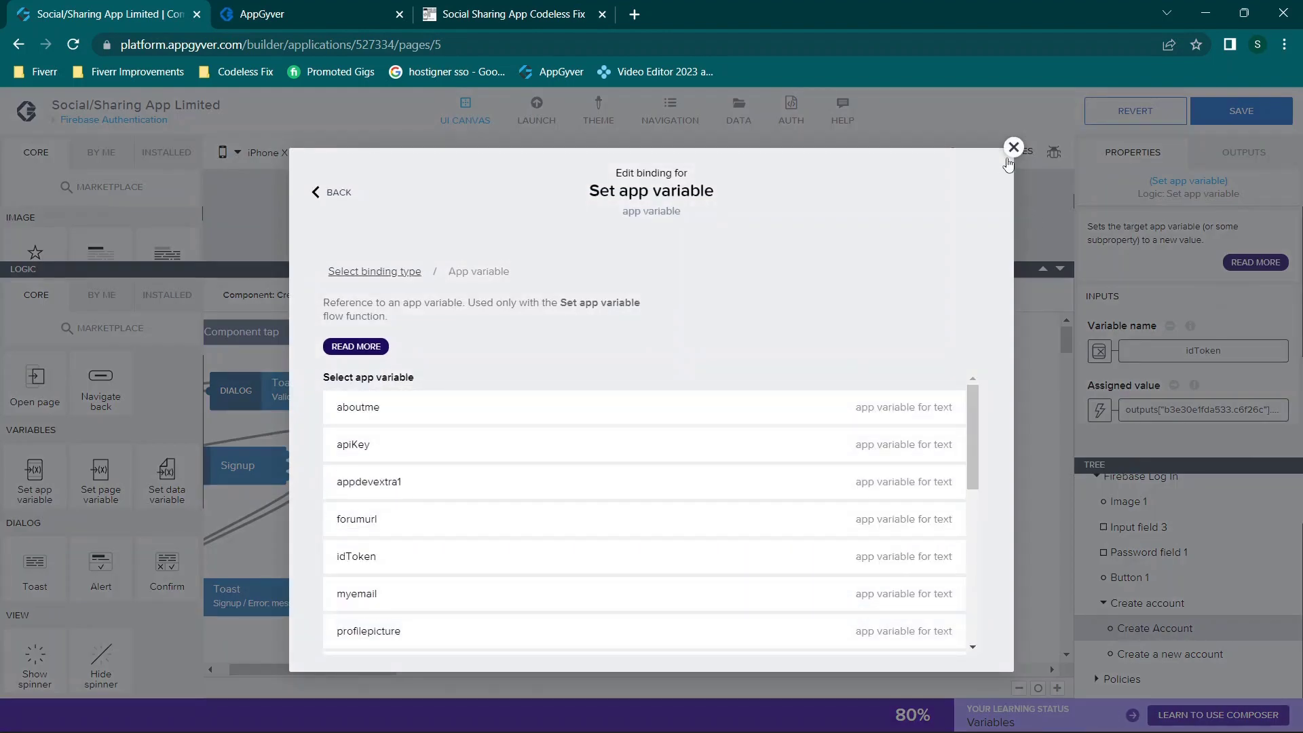
click(1013, 147)
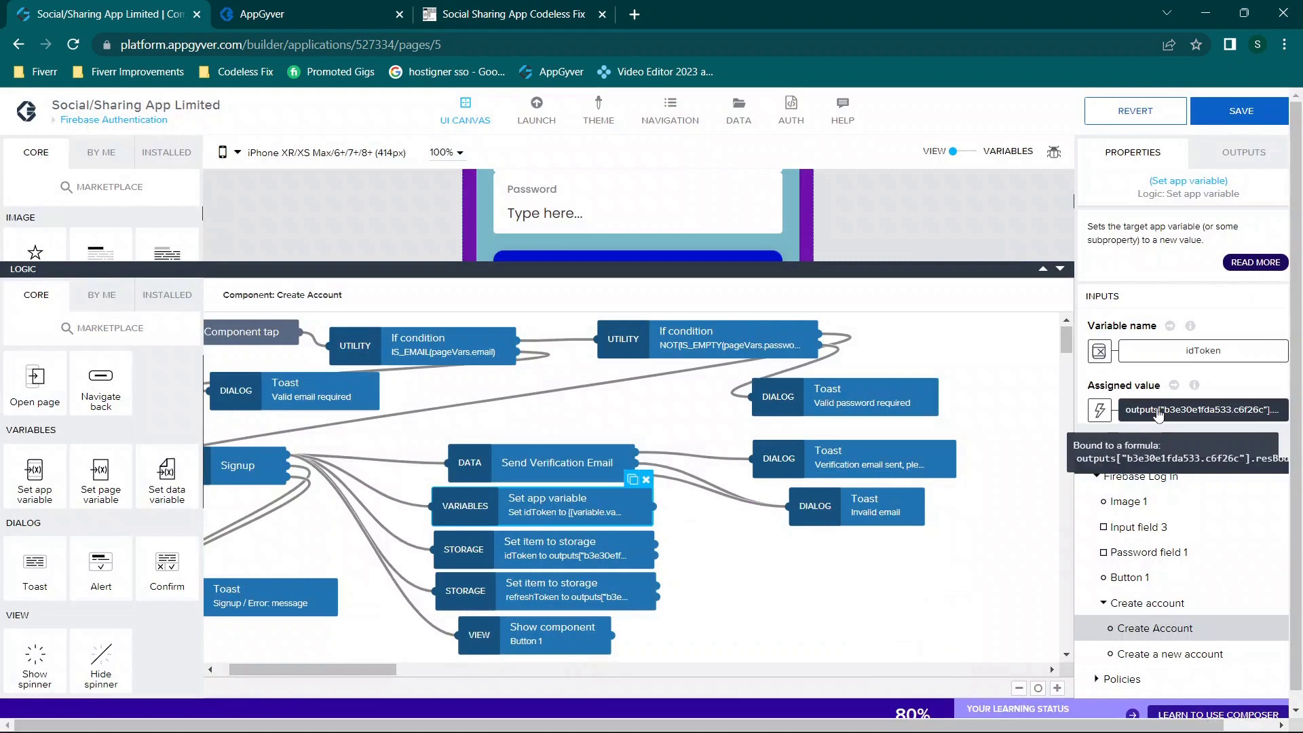
click(1100, 411)
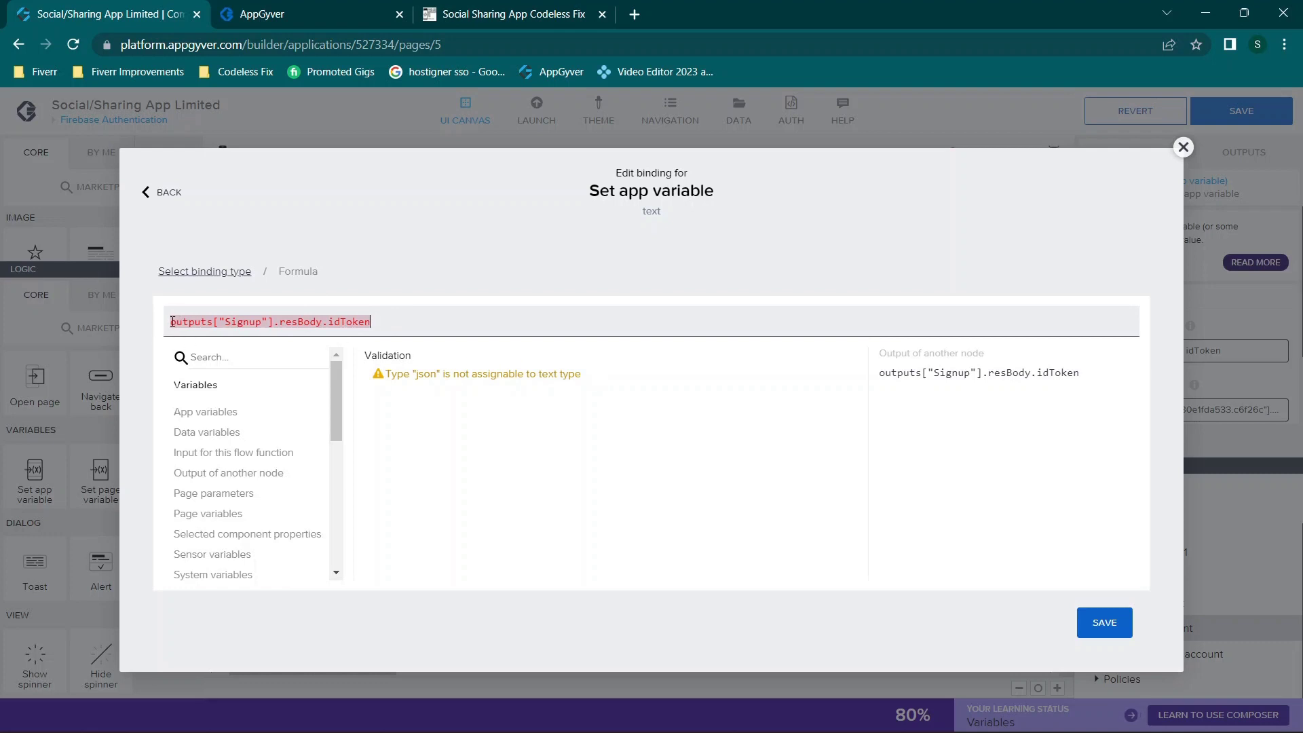
drag(171, 321, 503, 317)
key(ctrl+c)
click(1183, 153)
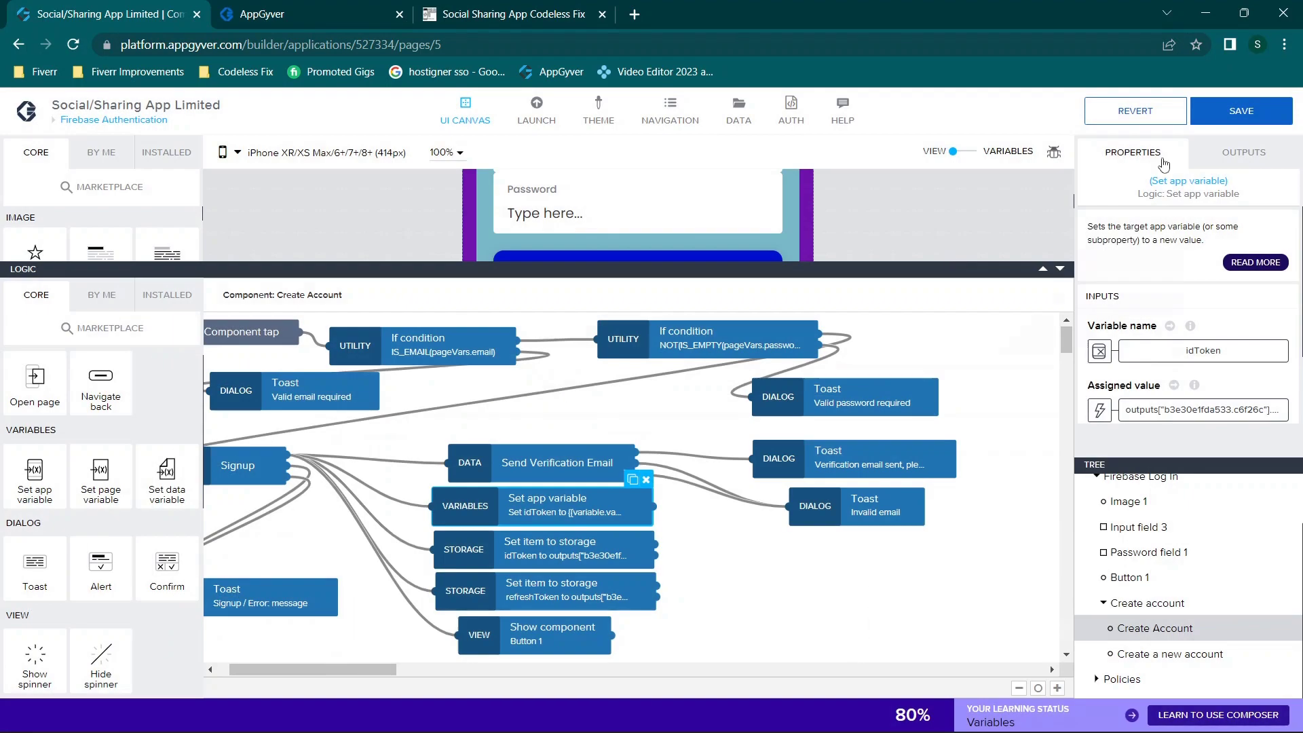
click(577, 561)
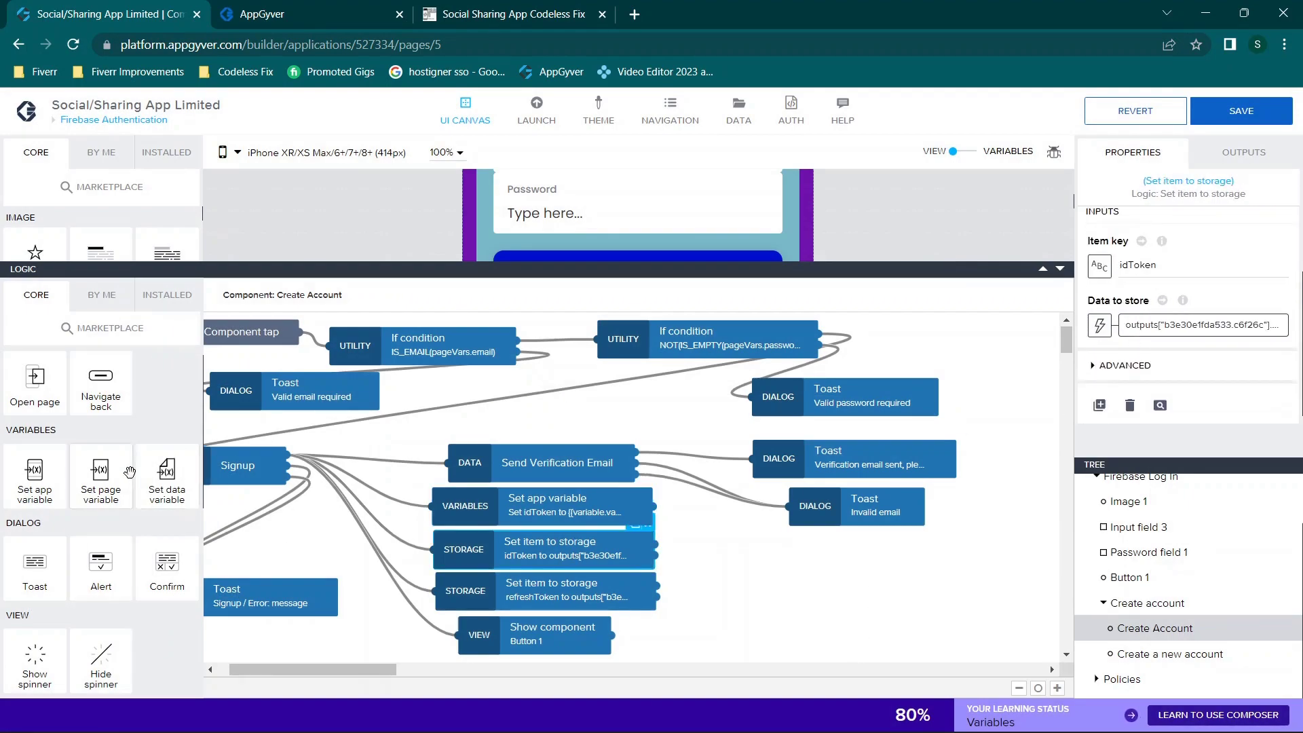
Step: Review the flow functions listed under the INSTALLED tab
scroll(88, 504, down, 1)
scroll(88, 504, down, 5)
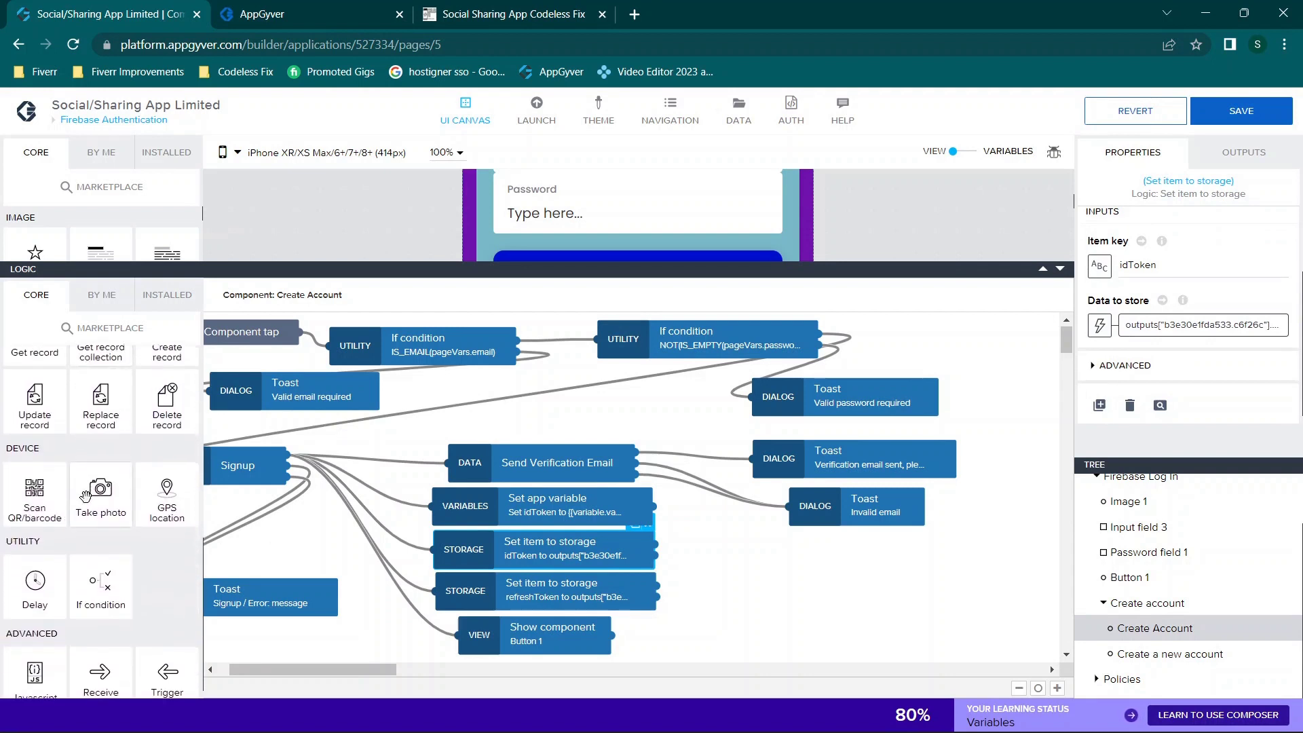
scroll(85, 495, down, 1)
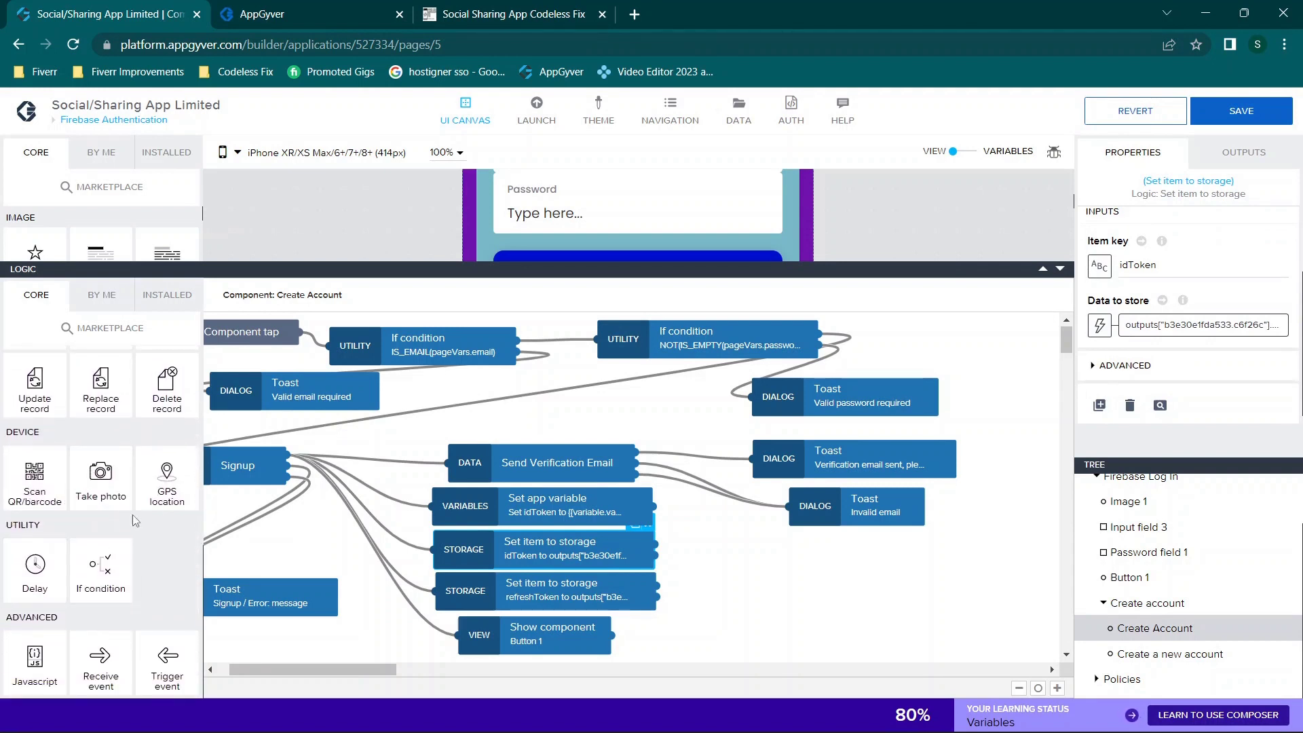
scroll(153, 469, up, 1)
scroll(155, 469, up, 3)
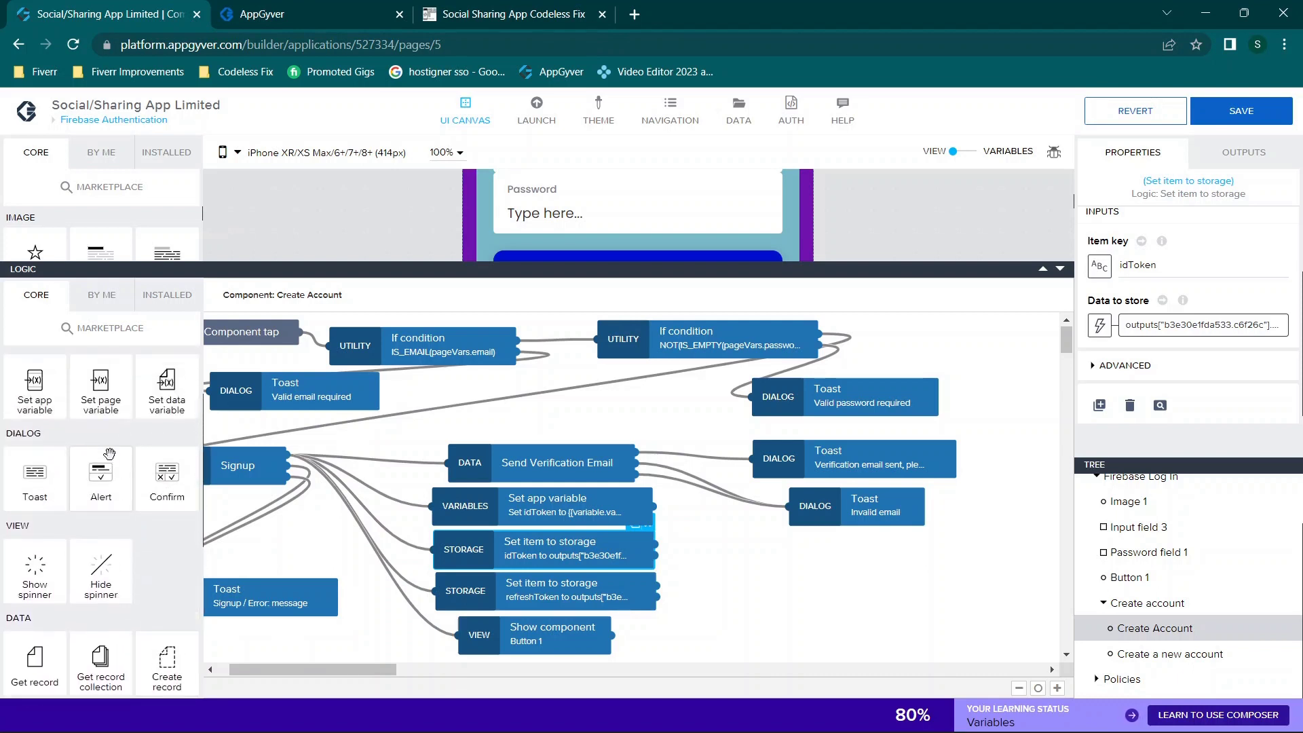
scroll(135, 475, up, 1)
scroll(82, 466, up, 1)
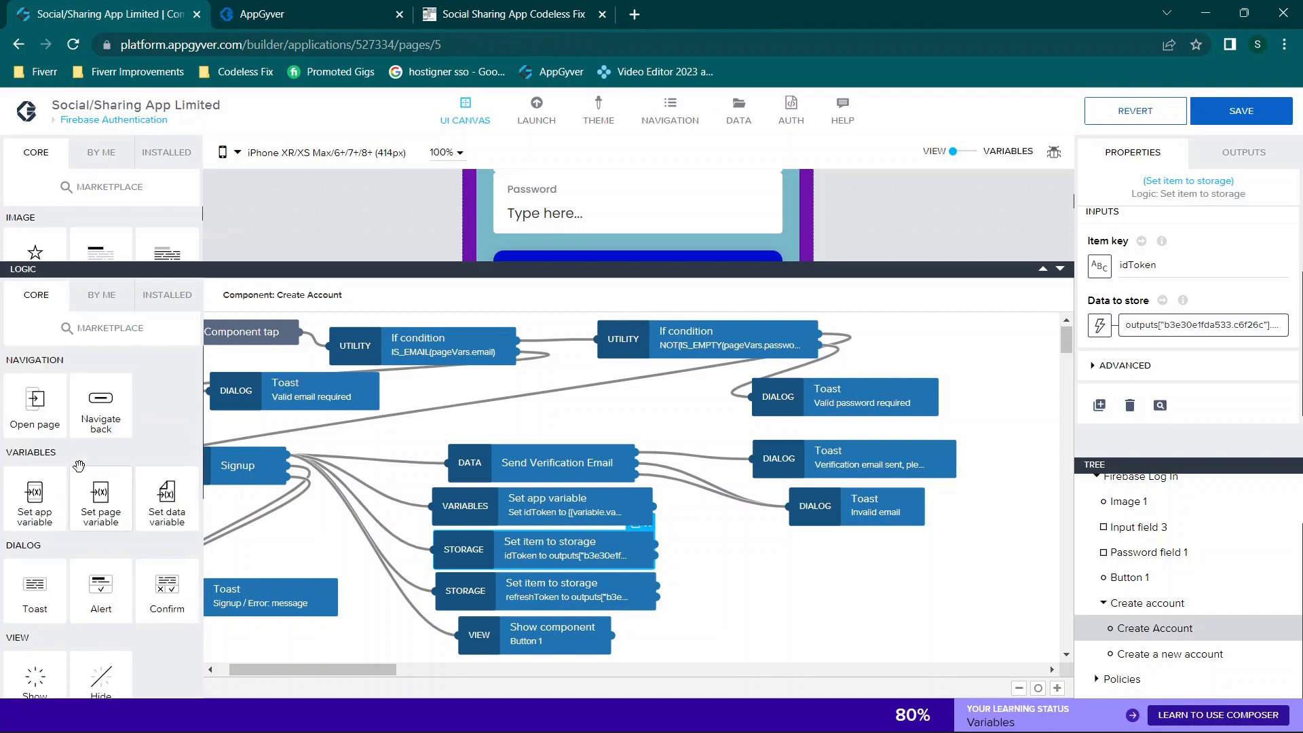
click(167, 295)
Step: Search the Marketplace for 'storage' flow functions, then exit back to the logic canvas
click(112, 329)
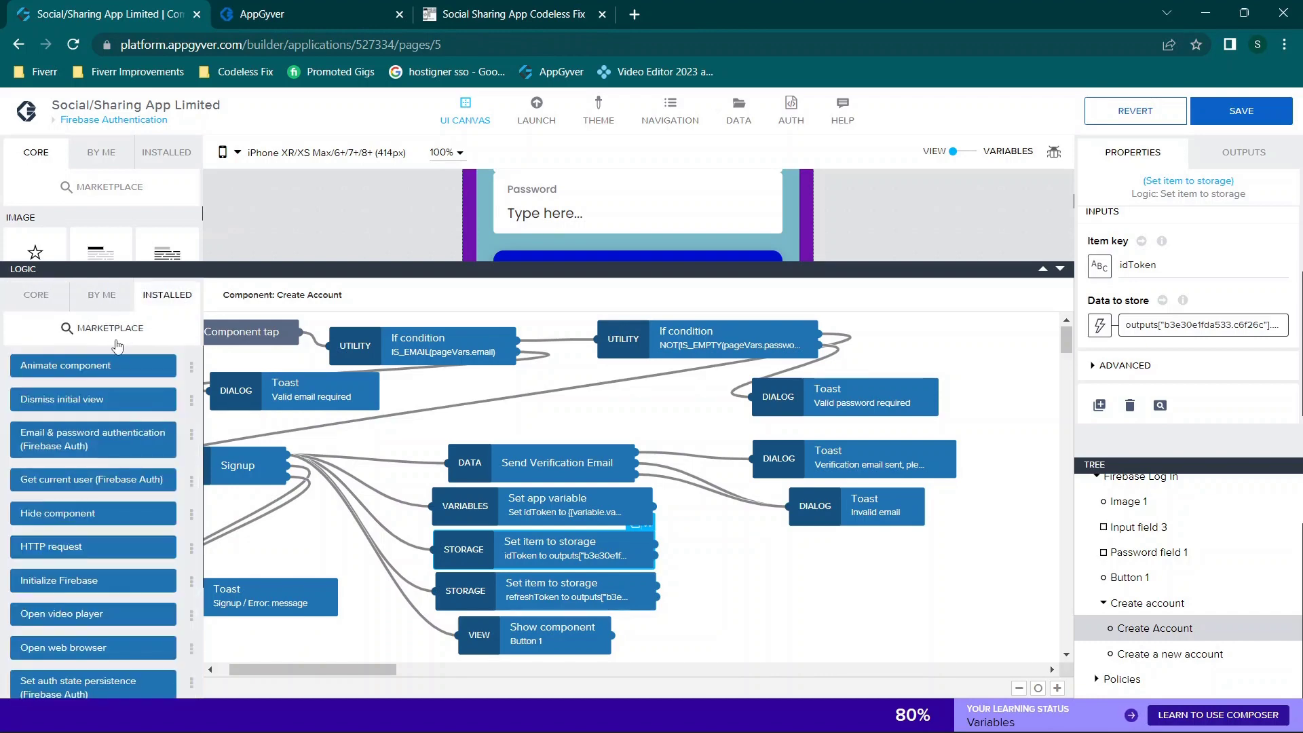
text(storage)
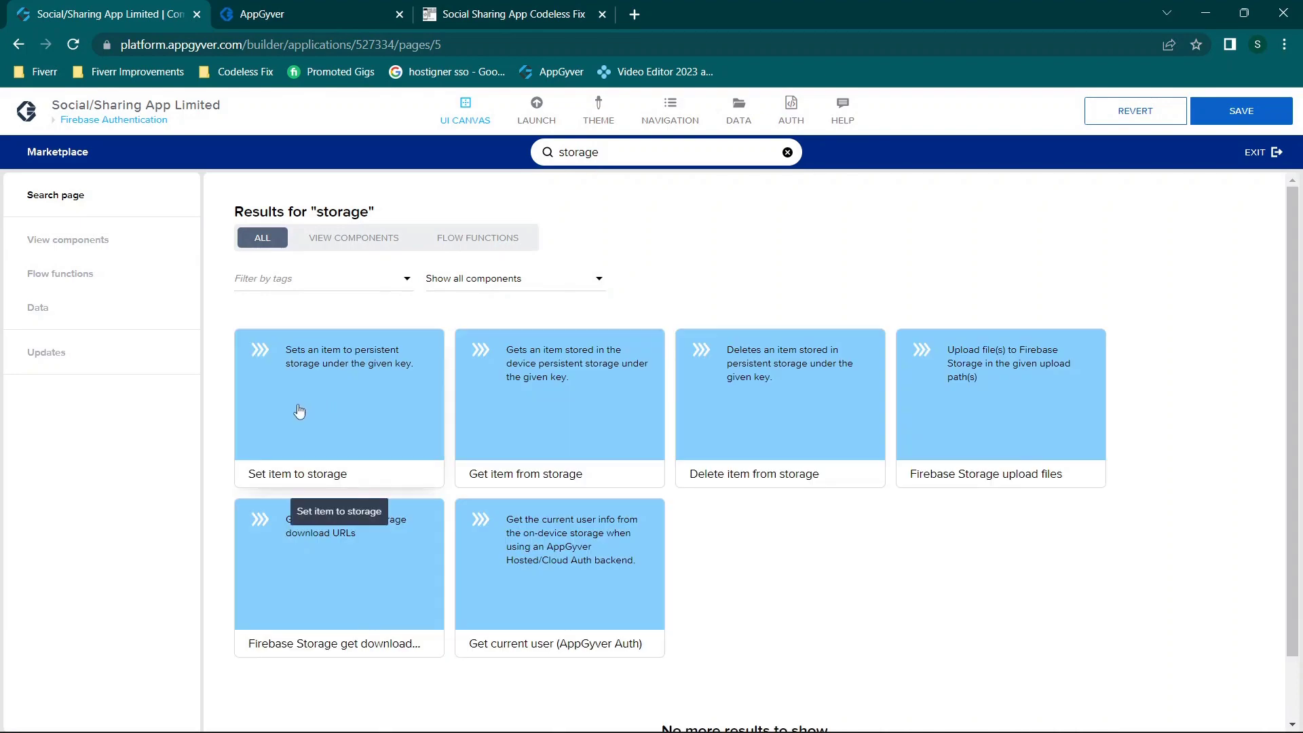
click(1269, 153)
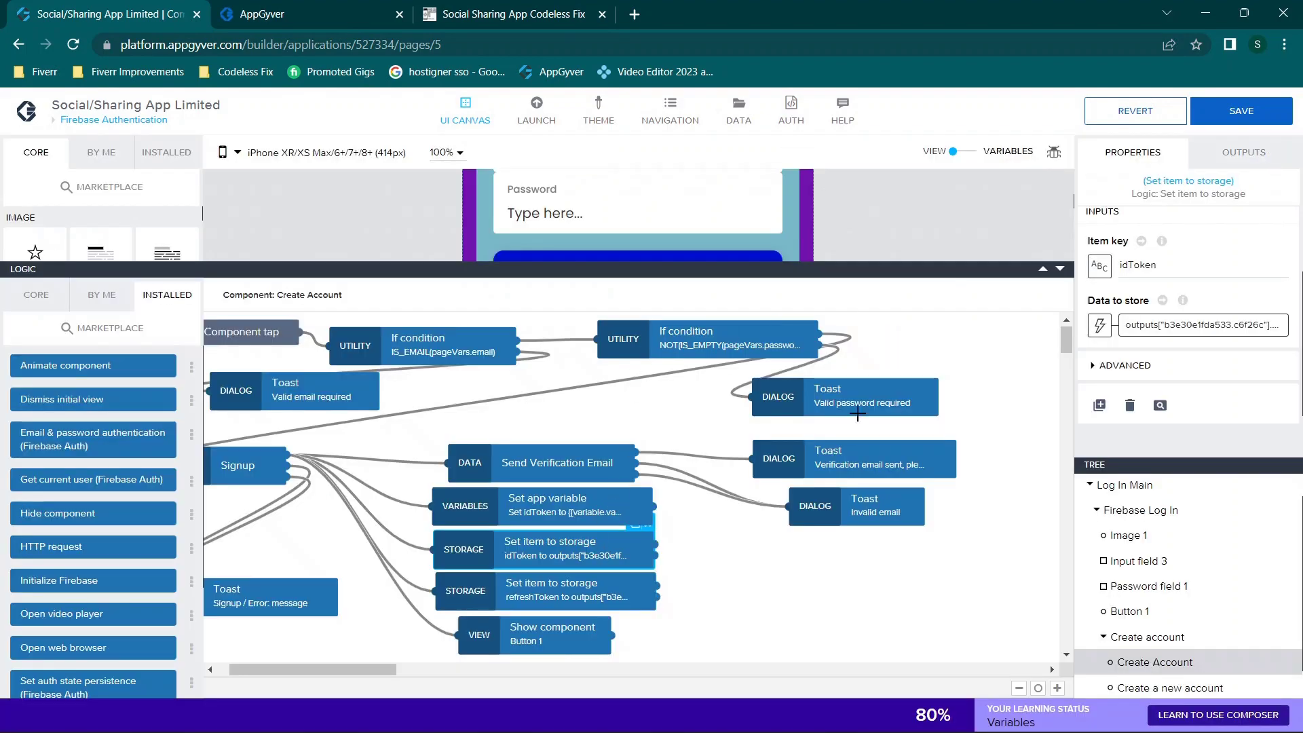
mouse_move(1180, 268)
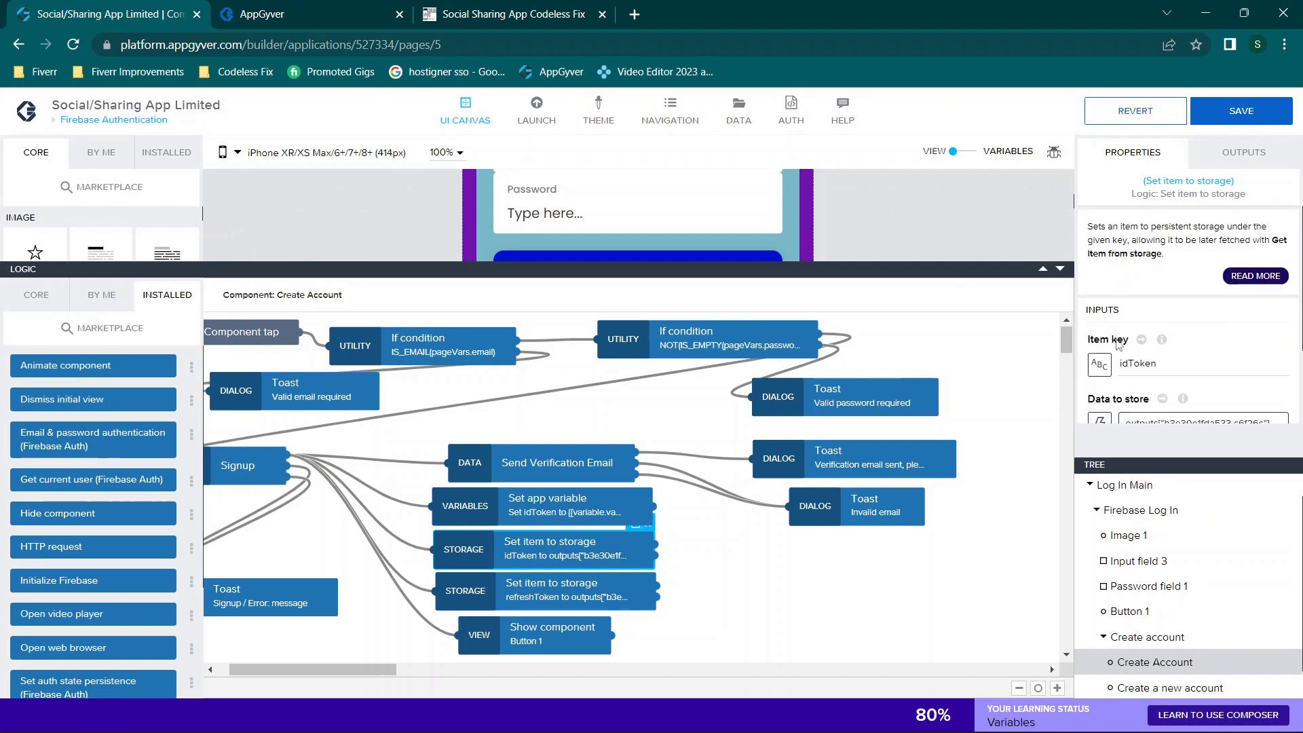
scroll(1169, 361, down, 1)
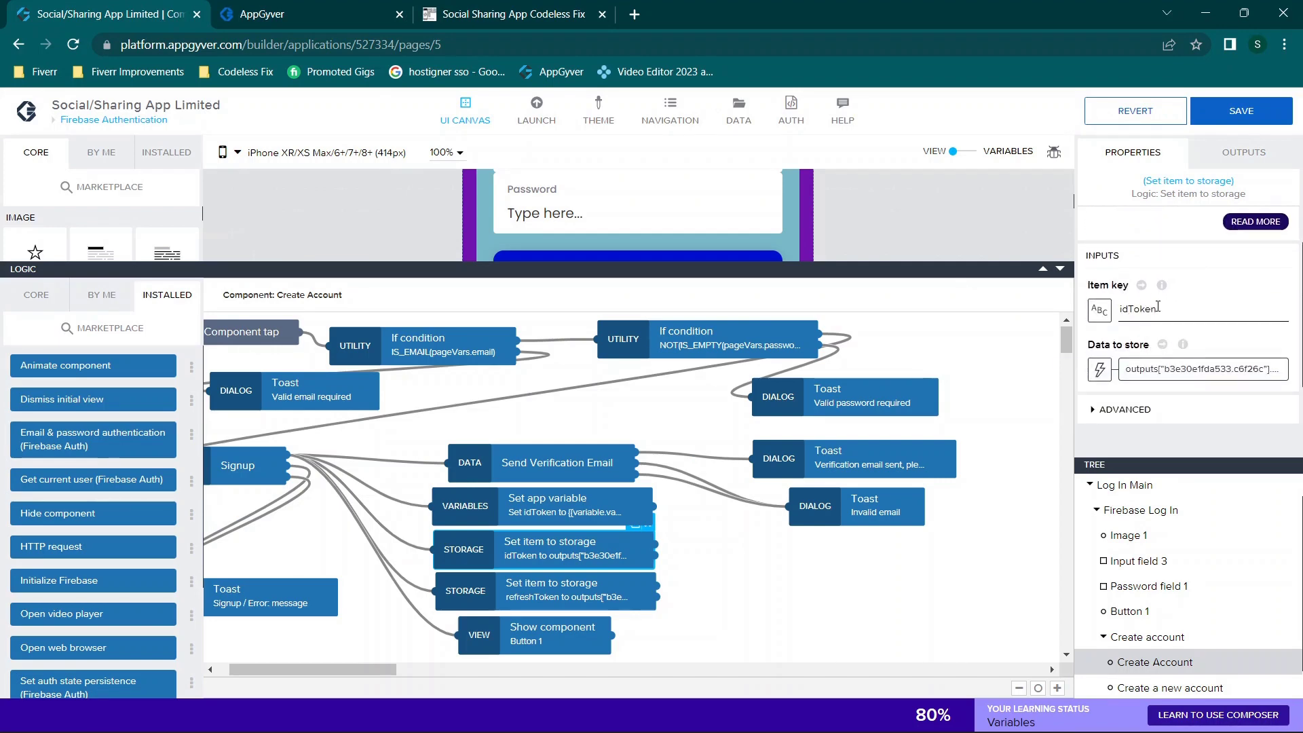
scroll(1167, 312, down, 1)
click(1184, 315)
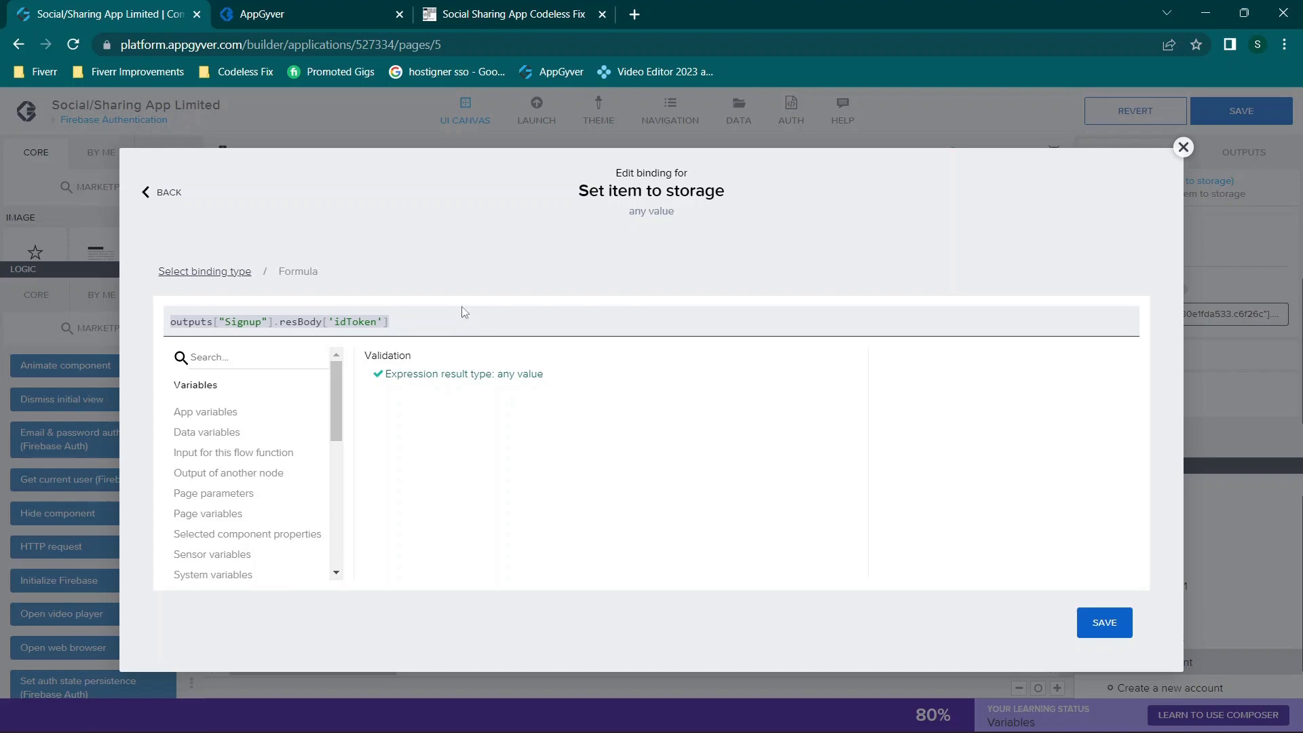
click(1183, 148)
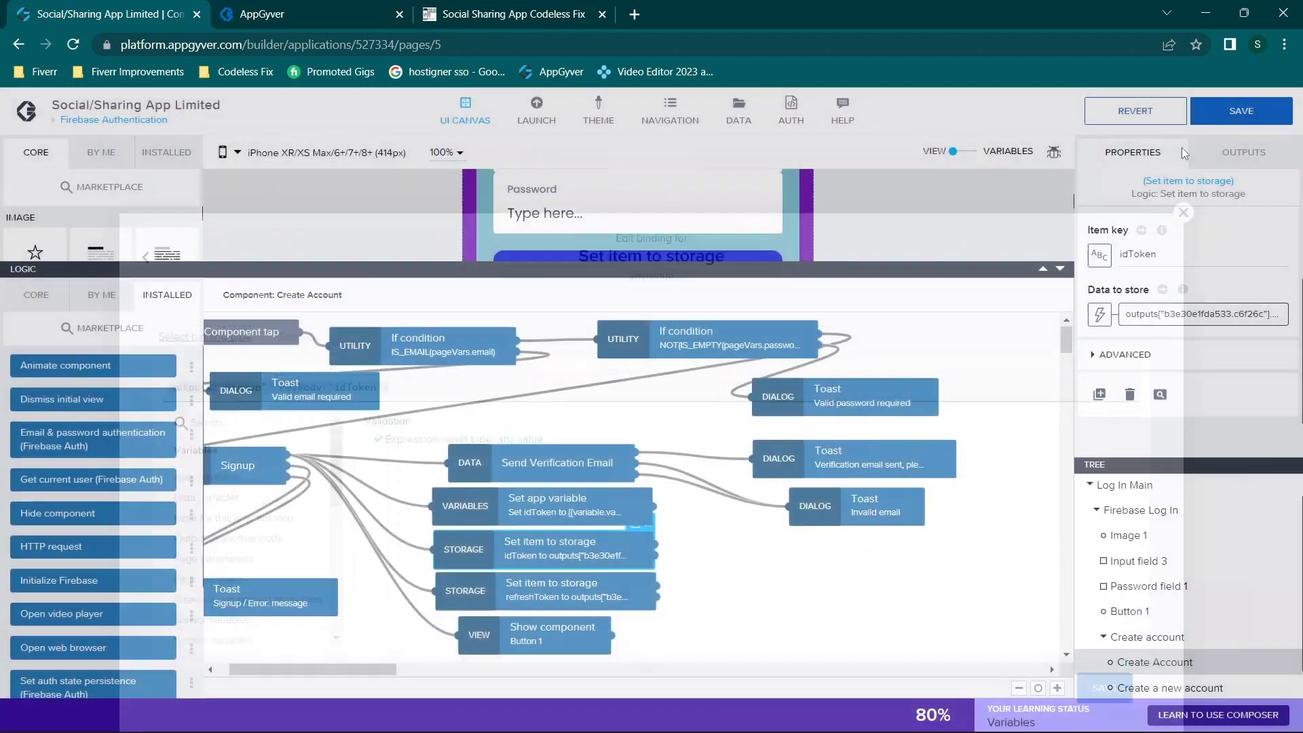
scroll(634, 528, down, 1)
click(633, 528)
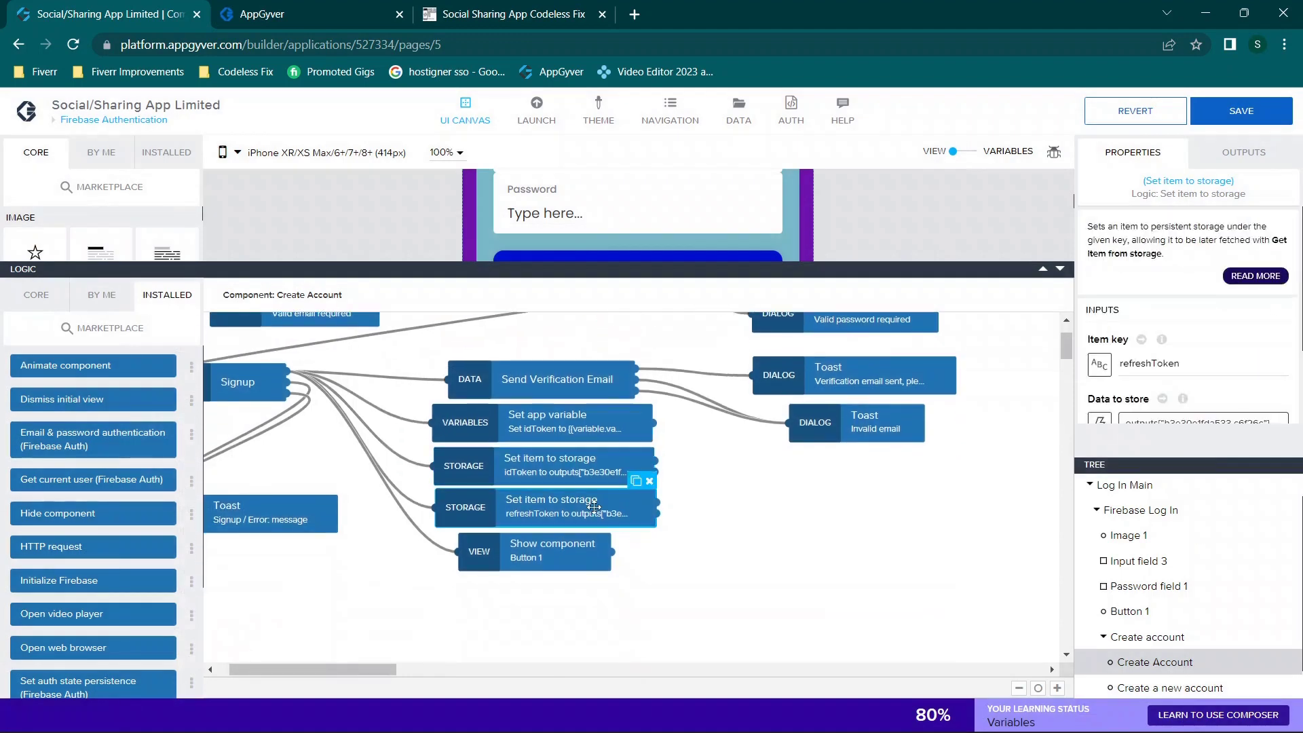
scroll(1208, 360, down, 1)
double_click(1153, 290)
click(1153, 291)
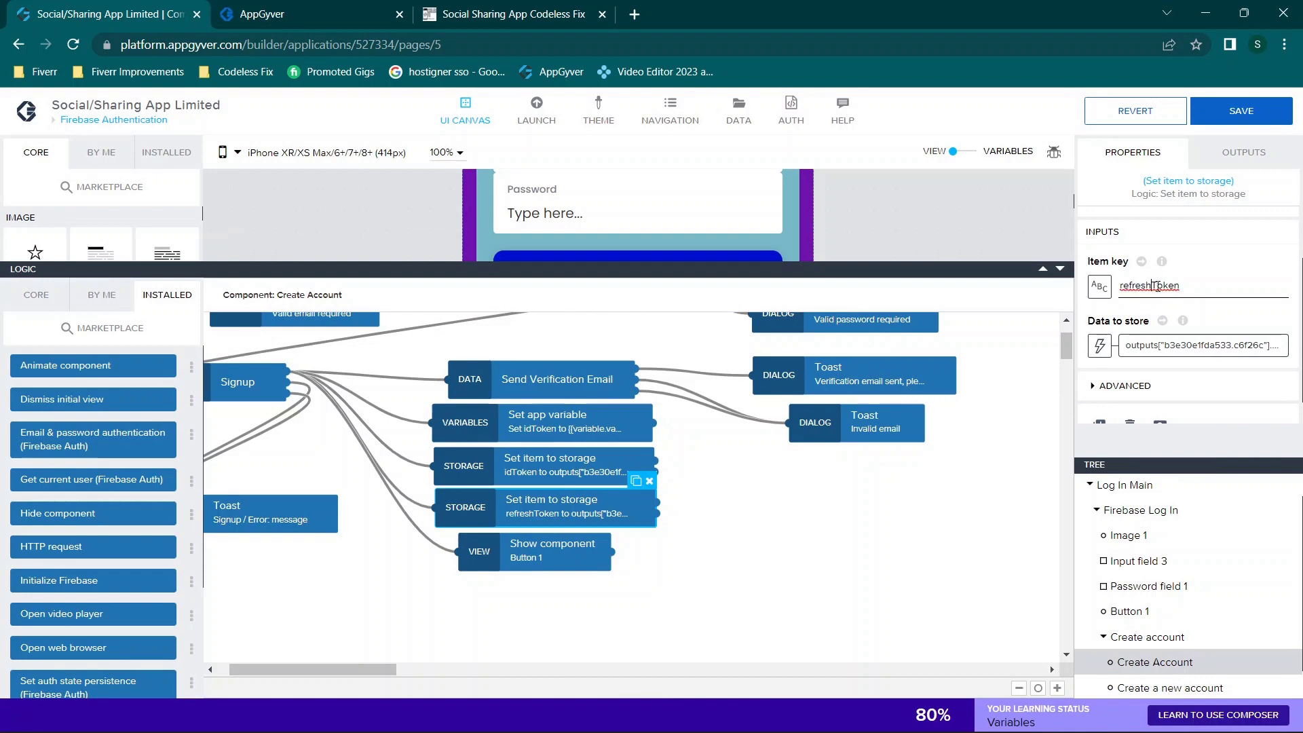
click(1195, 346)
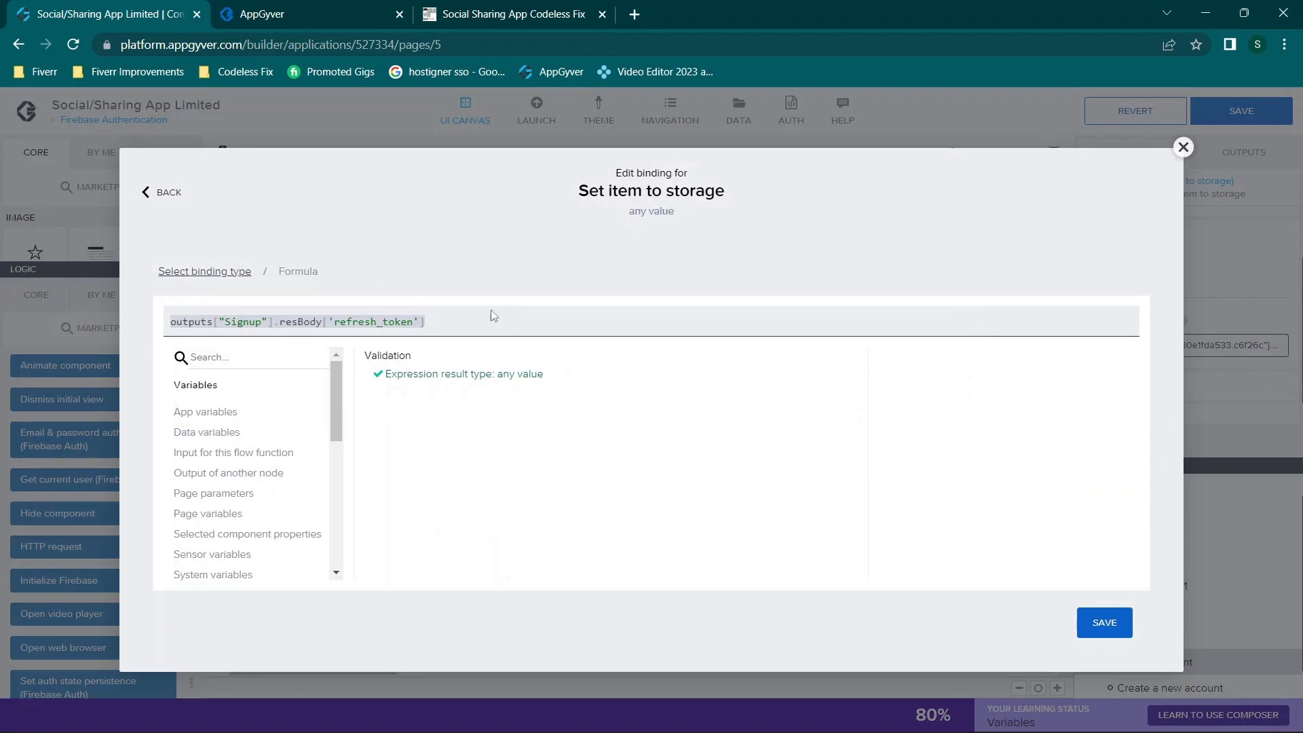
click(1183, 147)
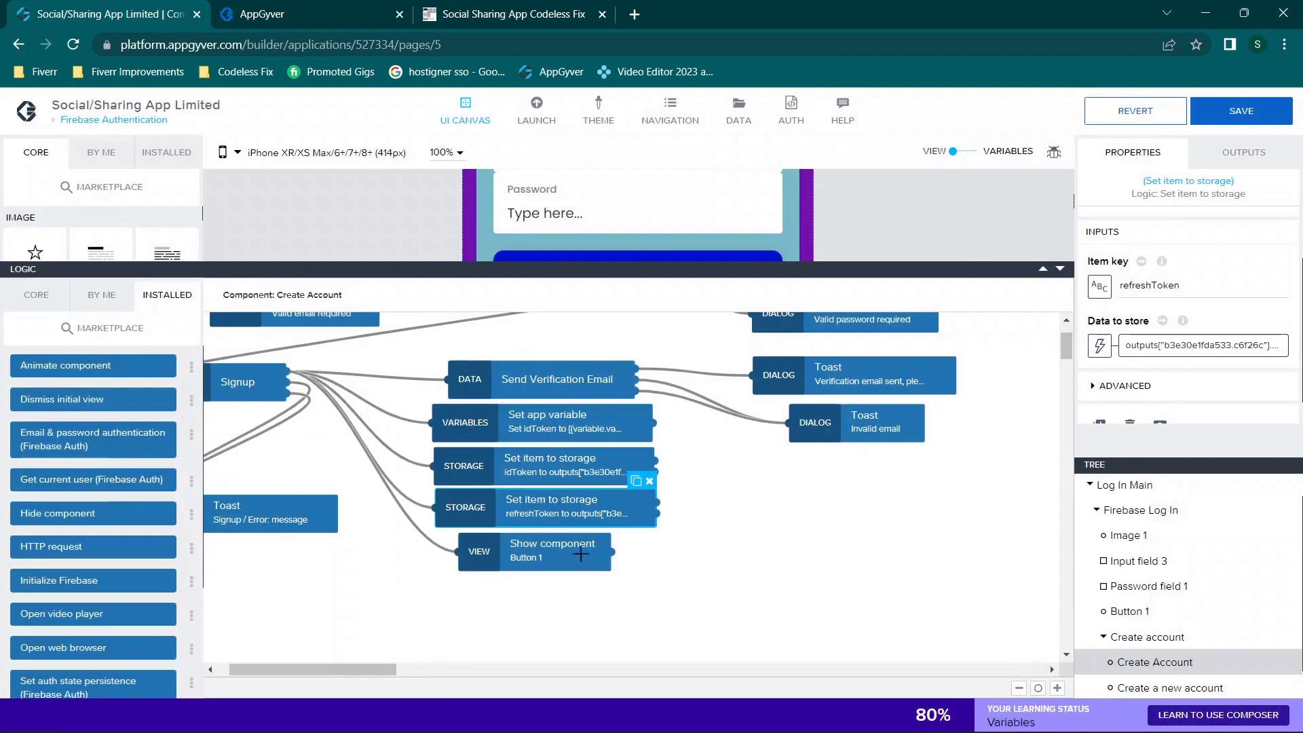
Step: Inspect the advanced settings of the Show component node for Button 1
click(536, 568)
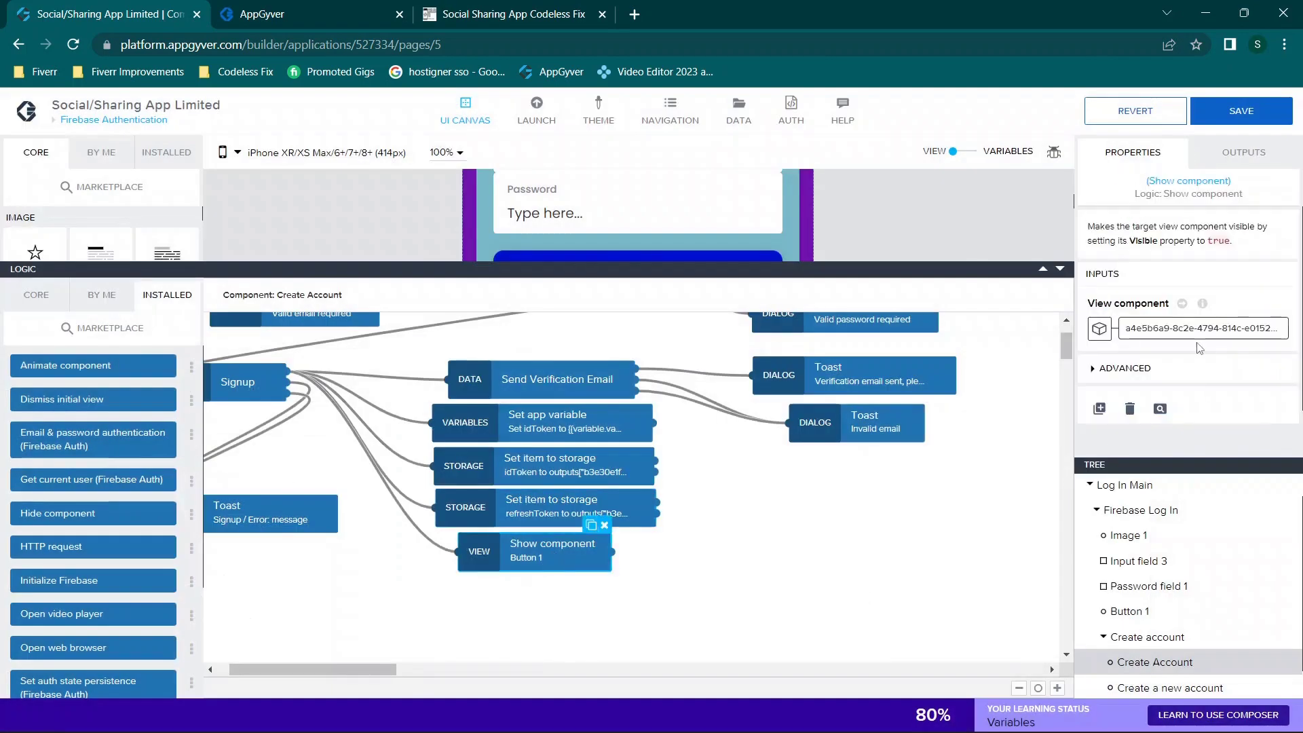
click(1124, 368)
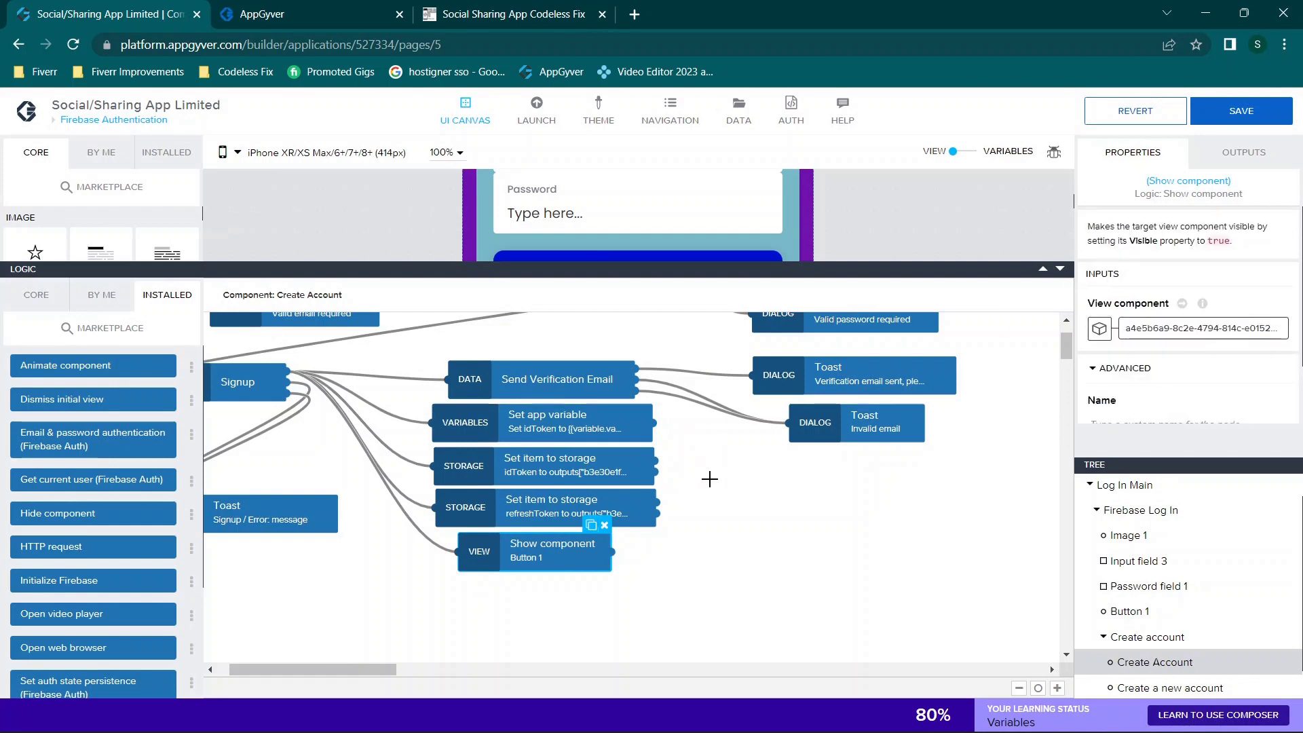
scroll(778, 498, right, 2)
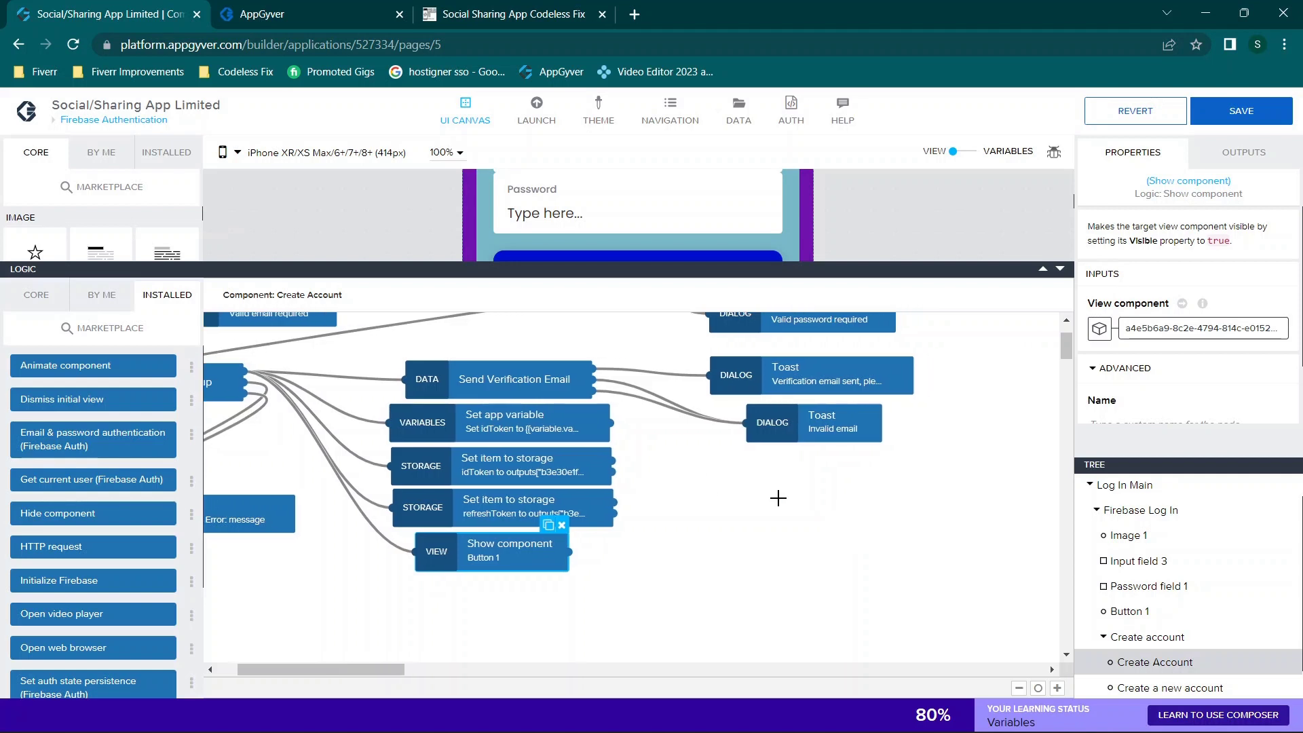
Step: Review the verification-email and Invalid email toasts, then shrink the logic editor to reveal the page
click(801, 384)
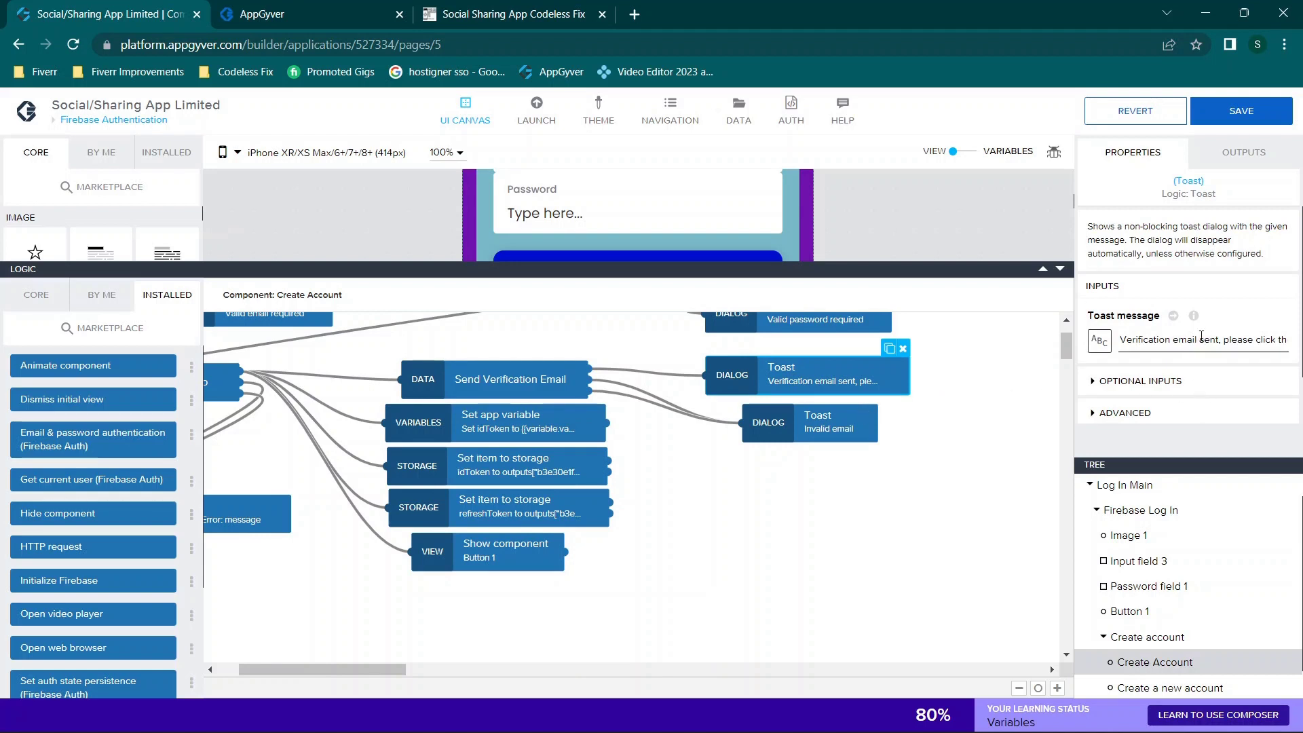
click(604, 364)
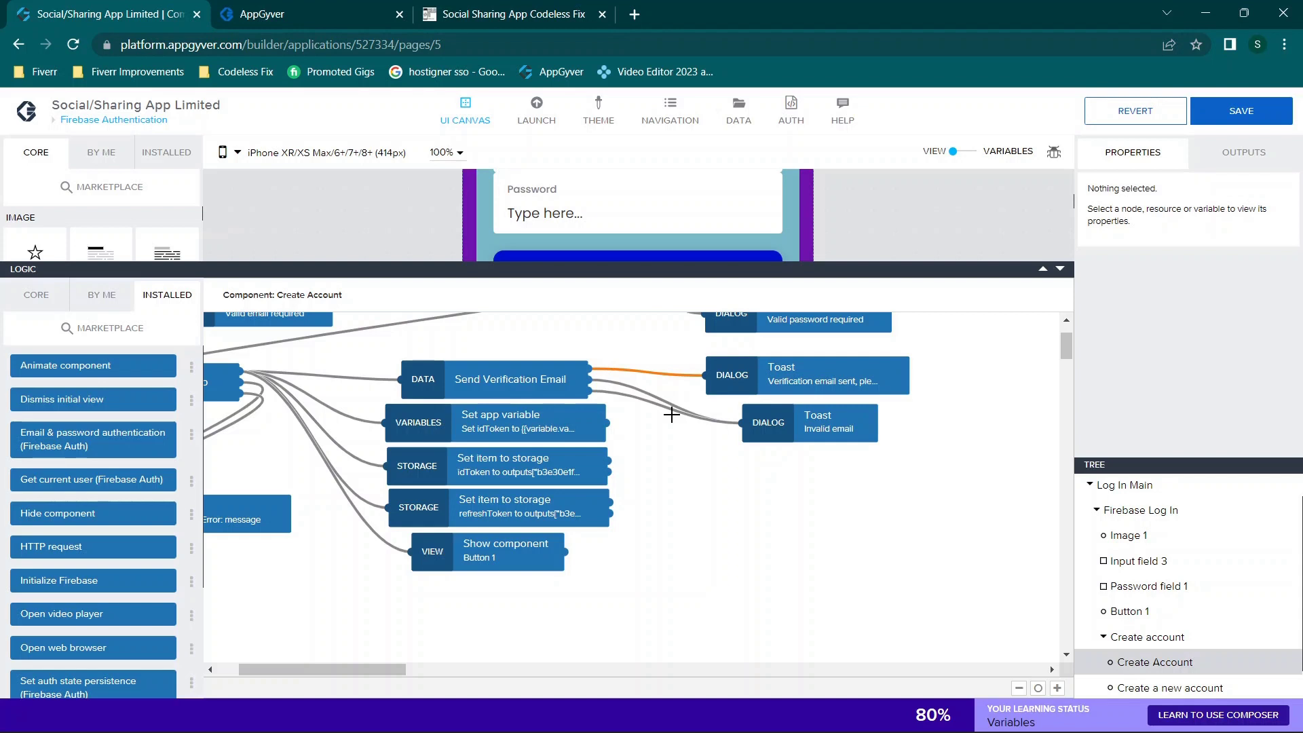
click(823, 413)
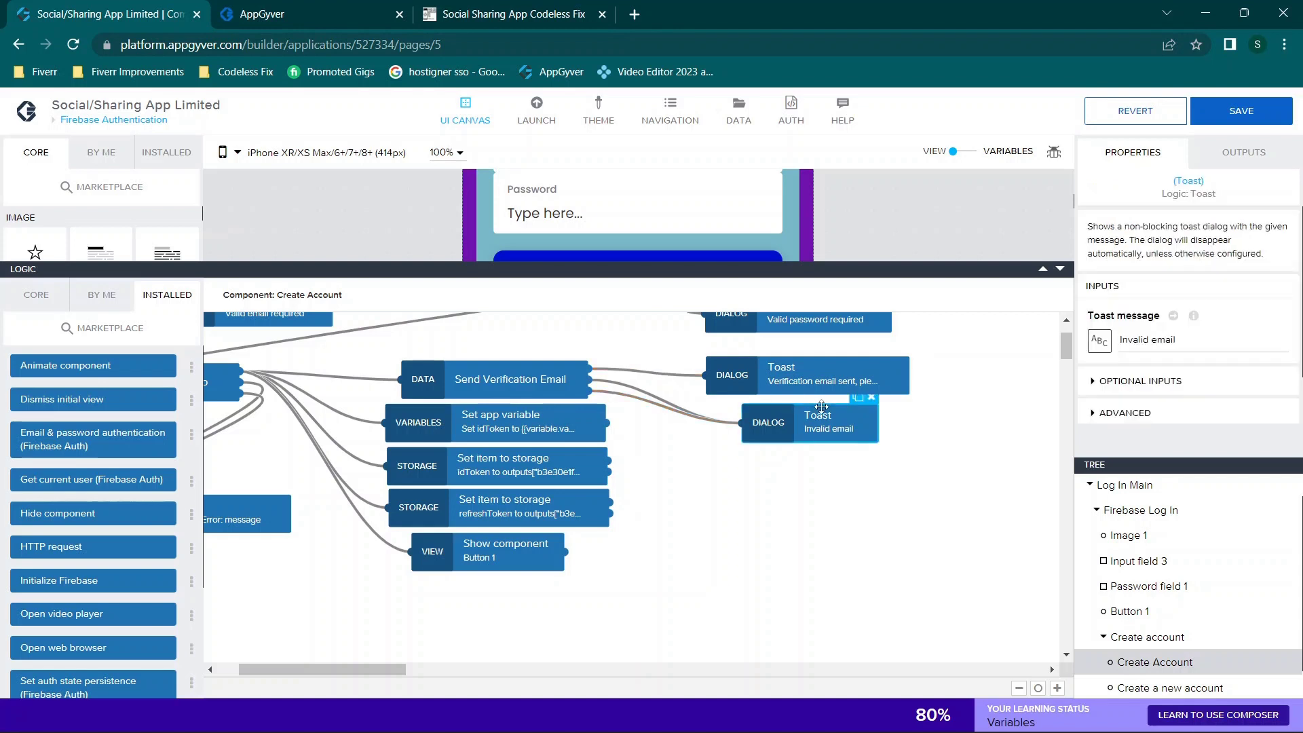
drag(1058, 275, 1064, 473)
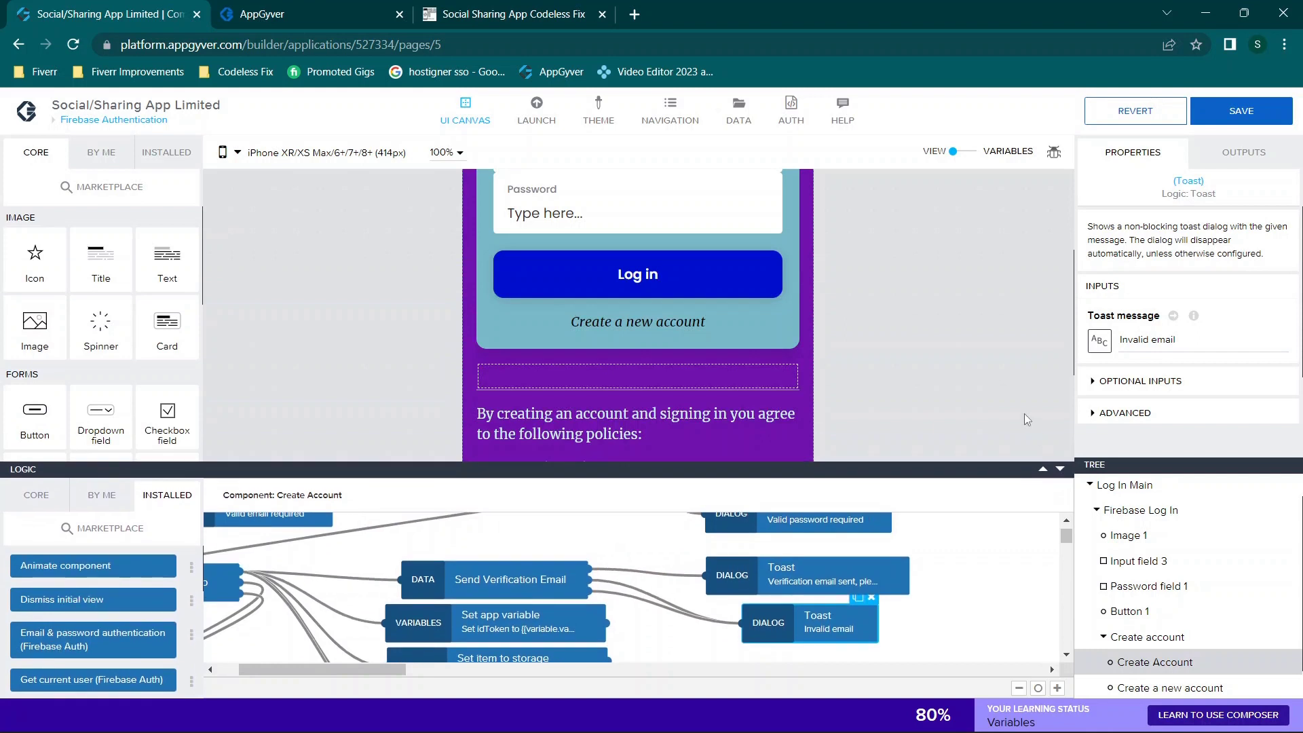
scroll(1130, 503, up, 1)
Step: Enlarge the page's logic and inspect the Get current user, Hide spinner and Dismiss initial view nodes
click(1129, 499)
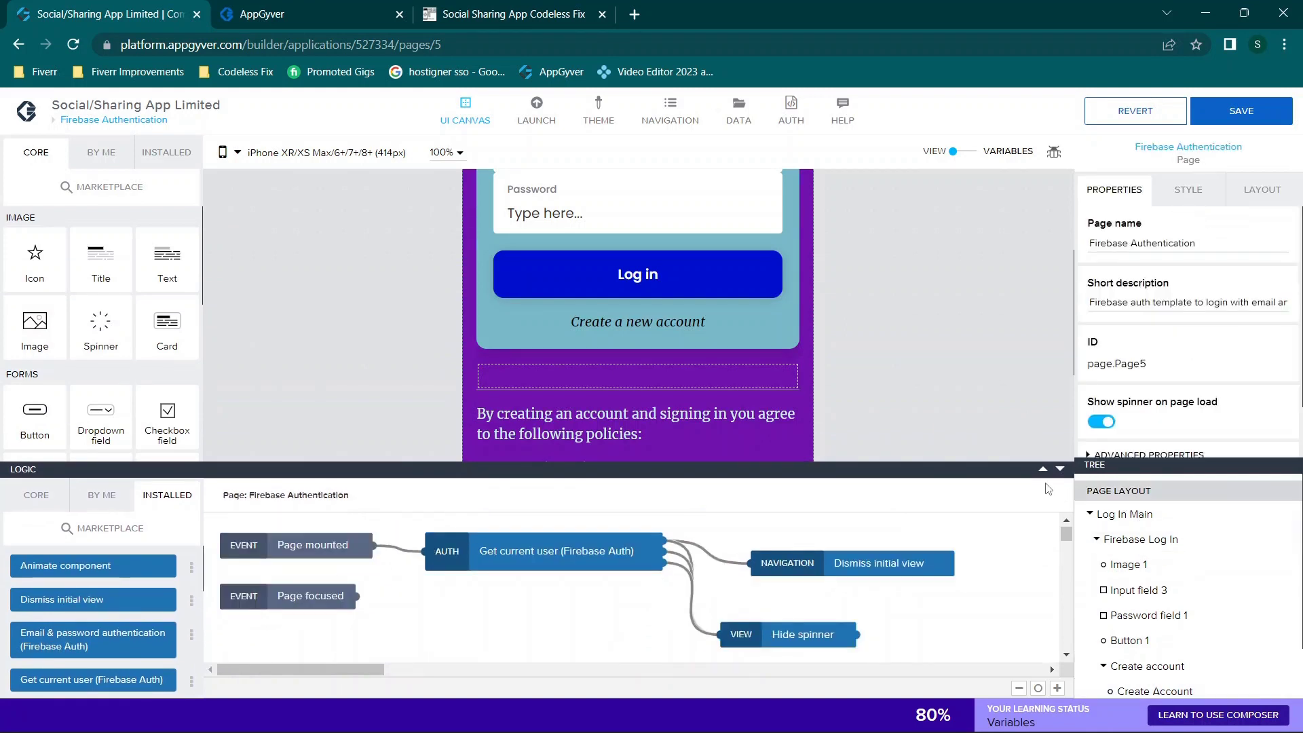
click(1041, 468)
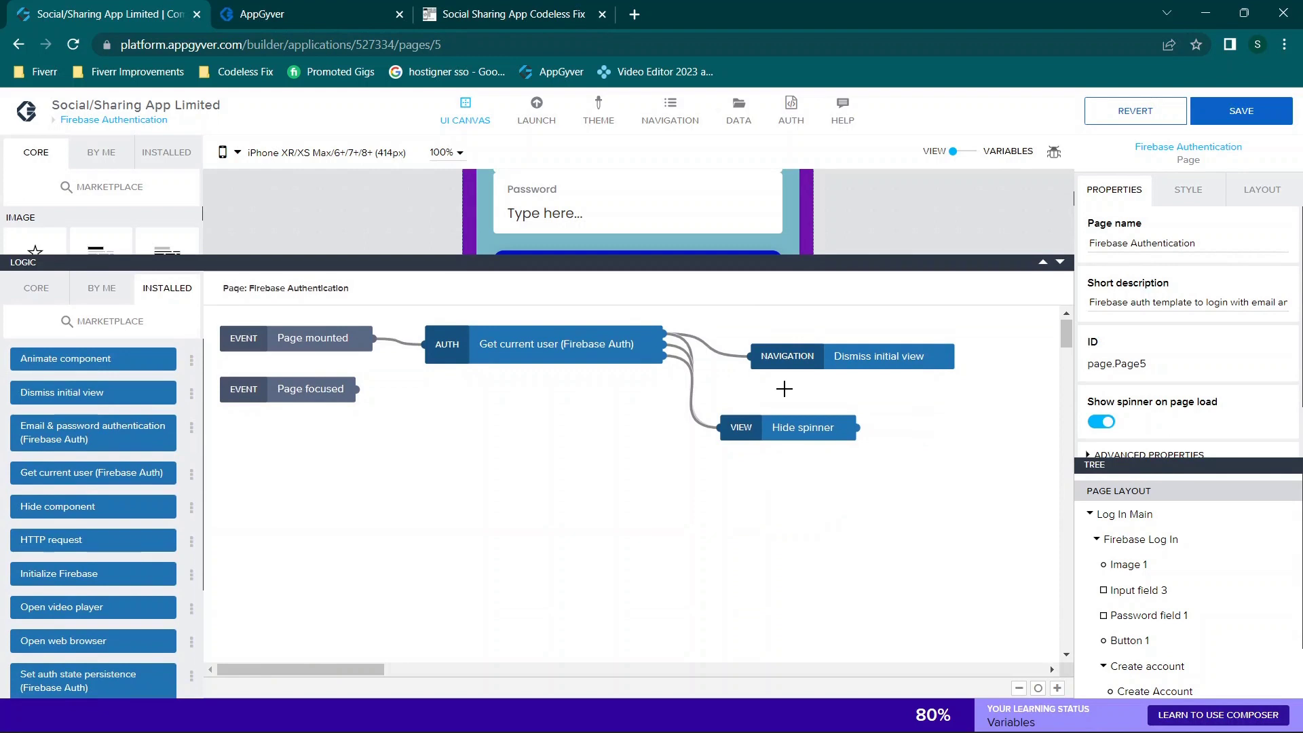
click(492, 361)
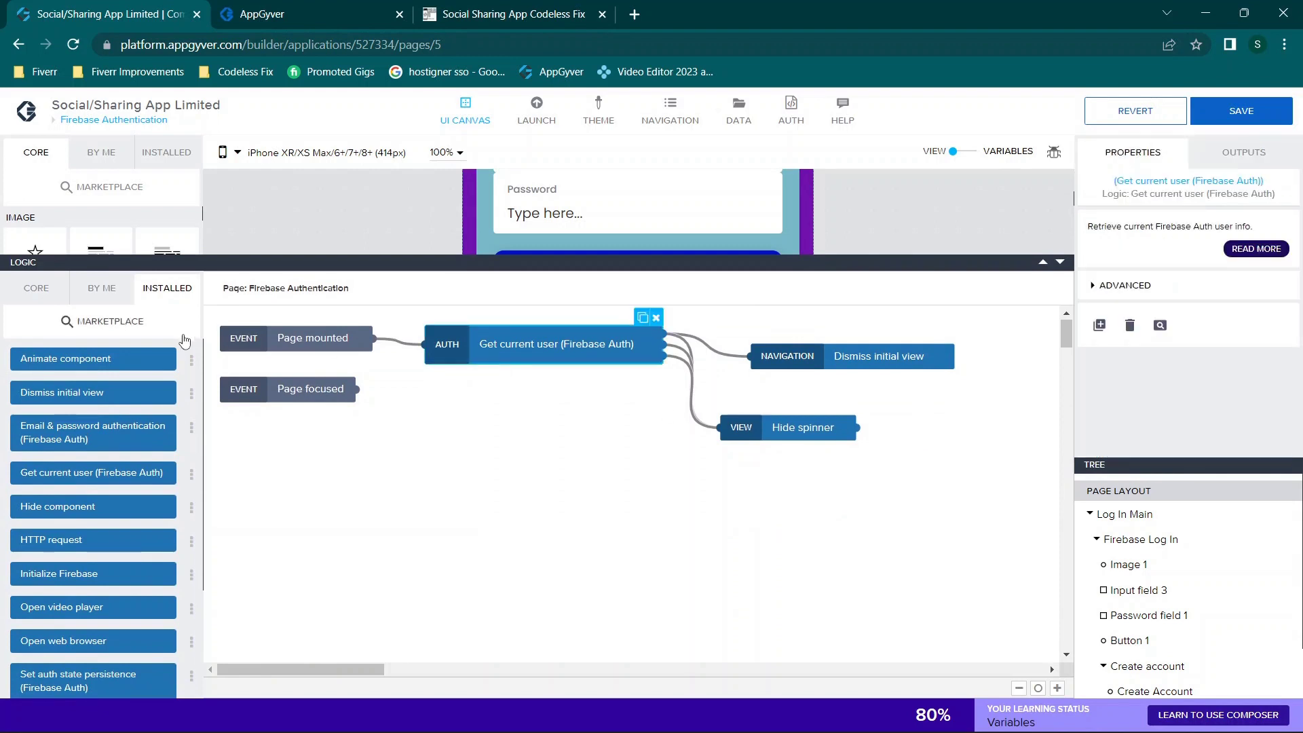
scroll(112, 419, down, 1)
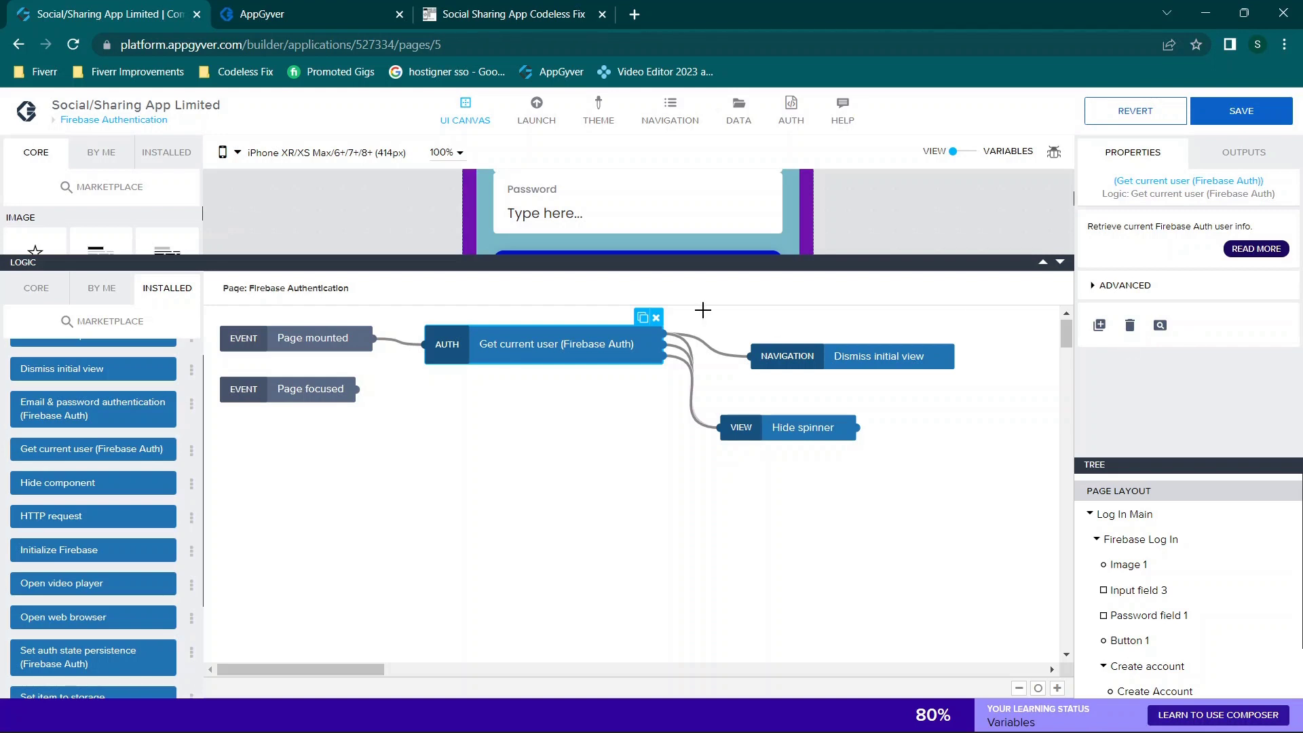
click(690, 342)
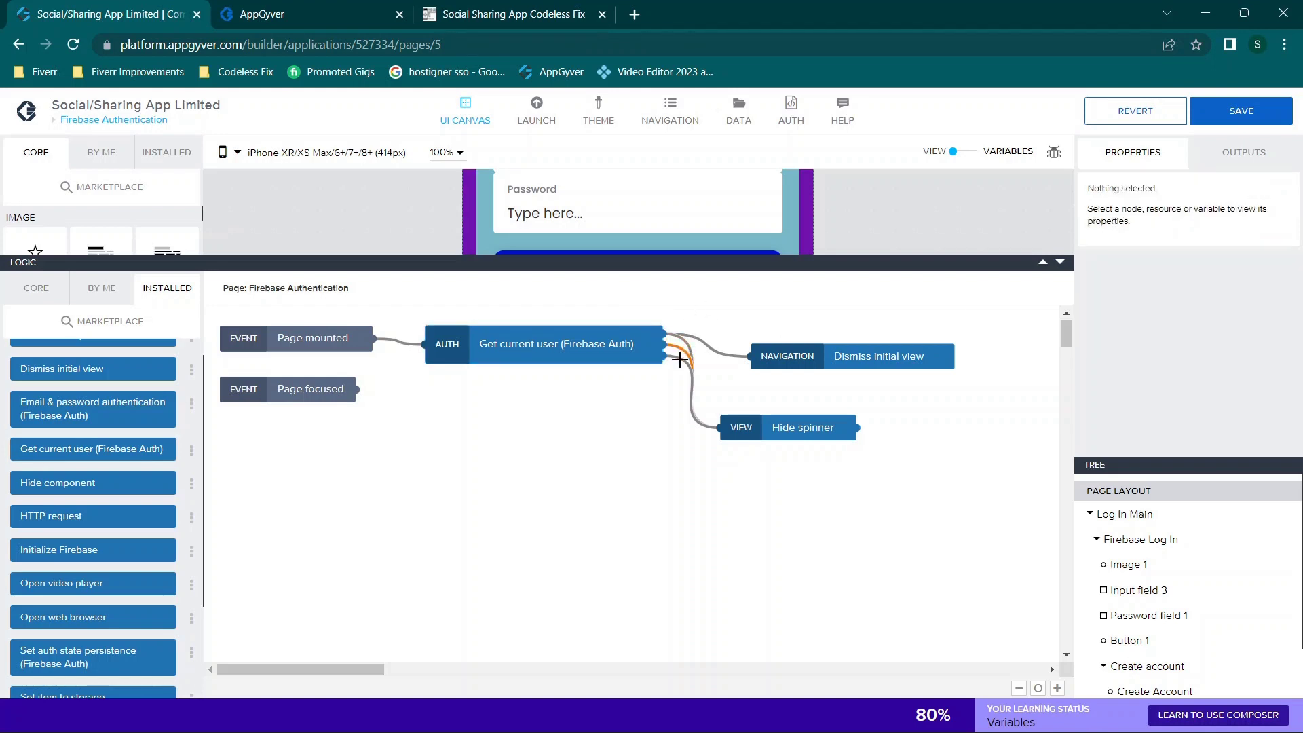
click(787, 424)
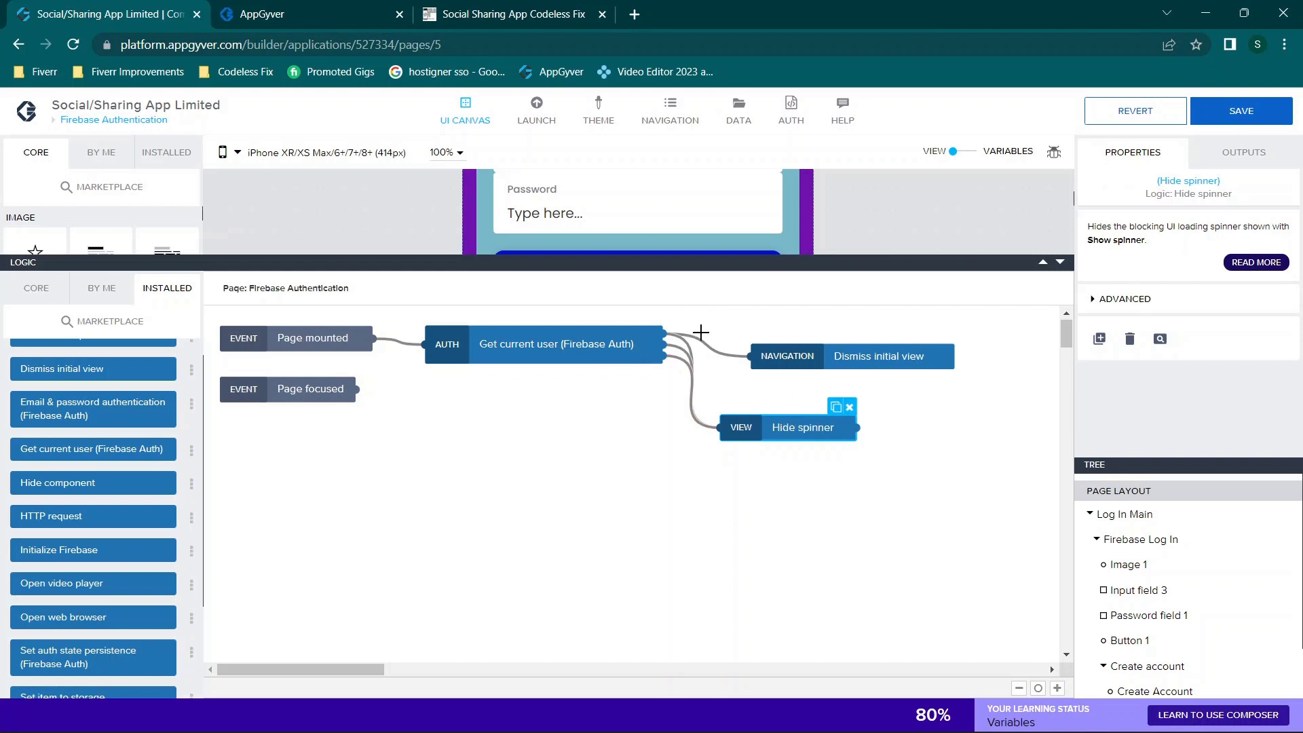
click(697, 338)
click(599, 342)
click(730, 349)
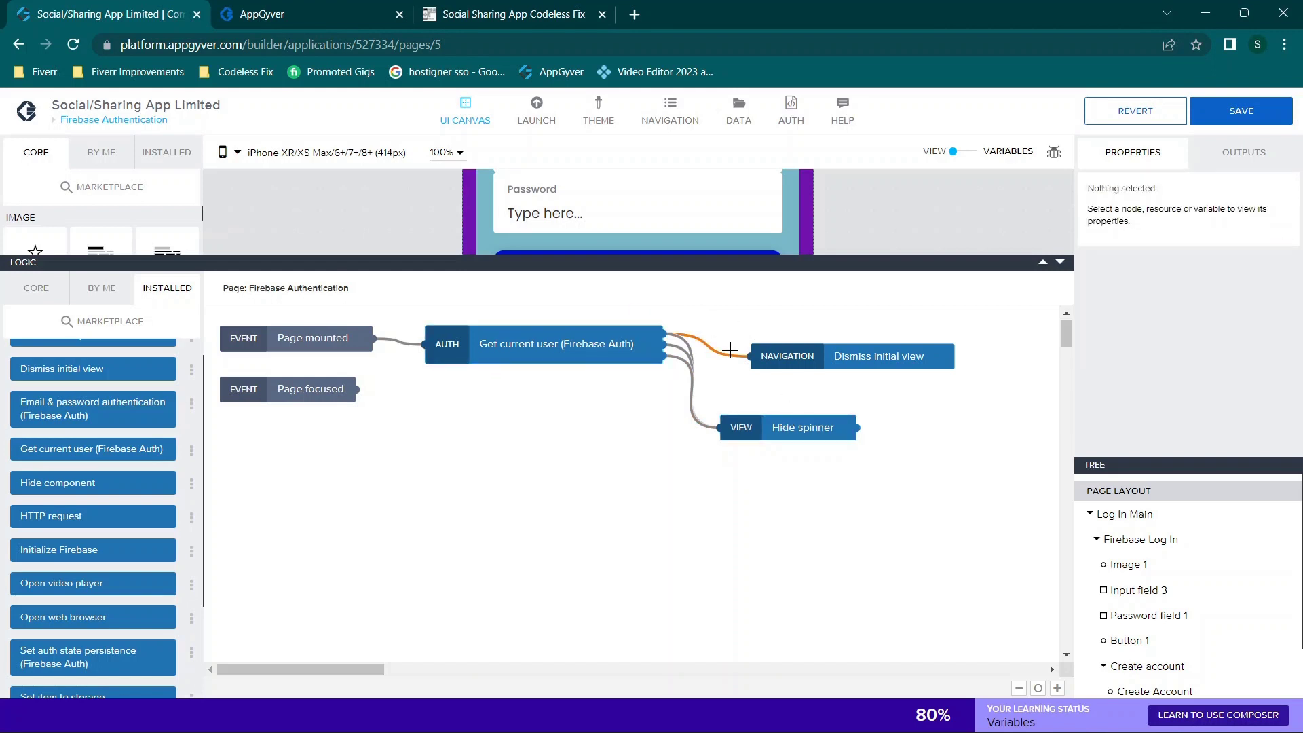
click(813, 361)
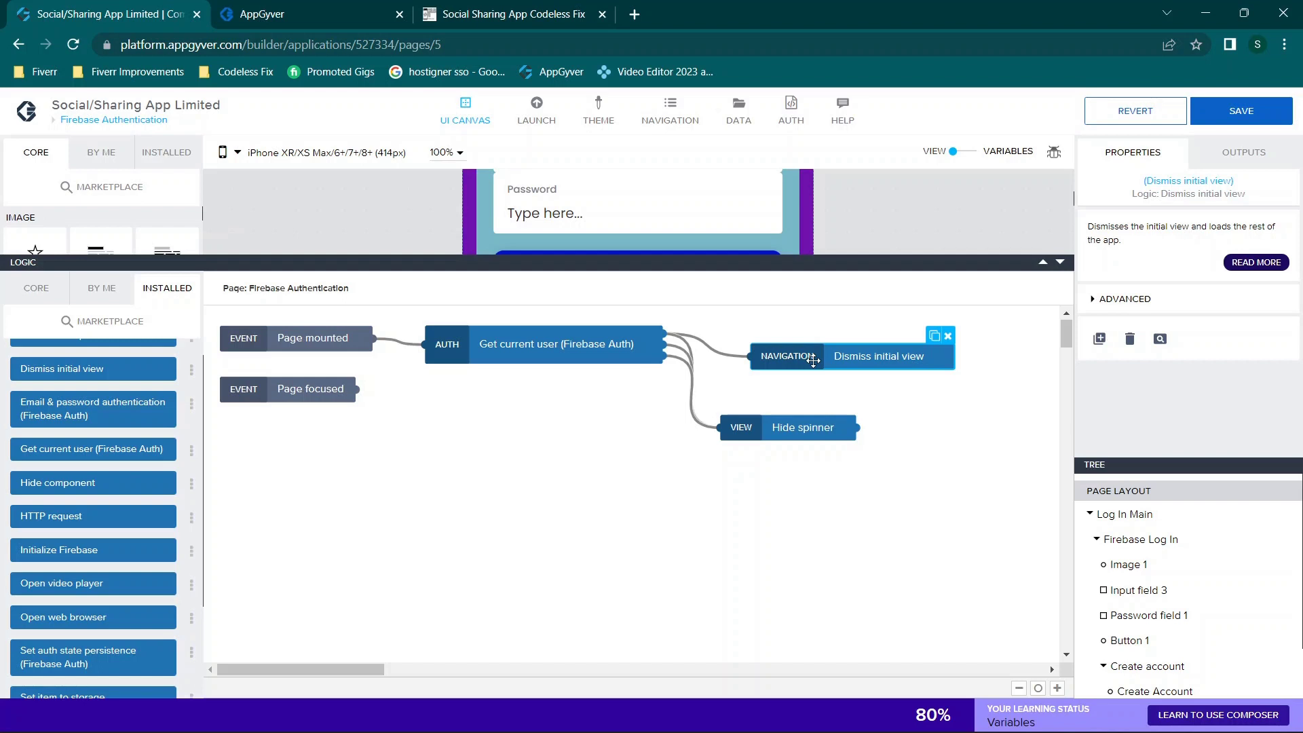
Step: Collapse the logic editor to show the login page design and save the app
click(1061, 264)
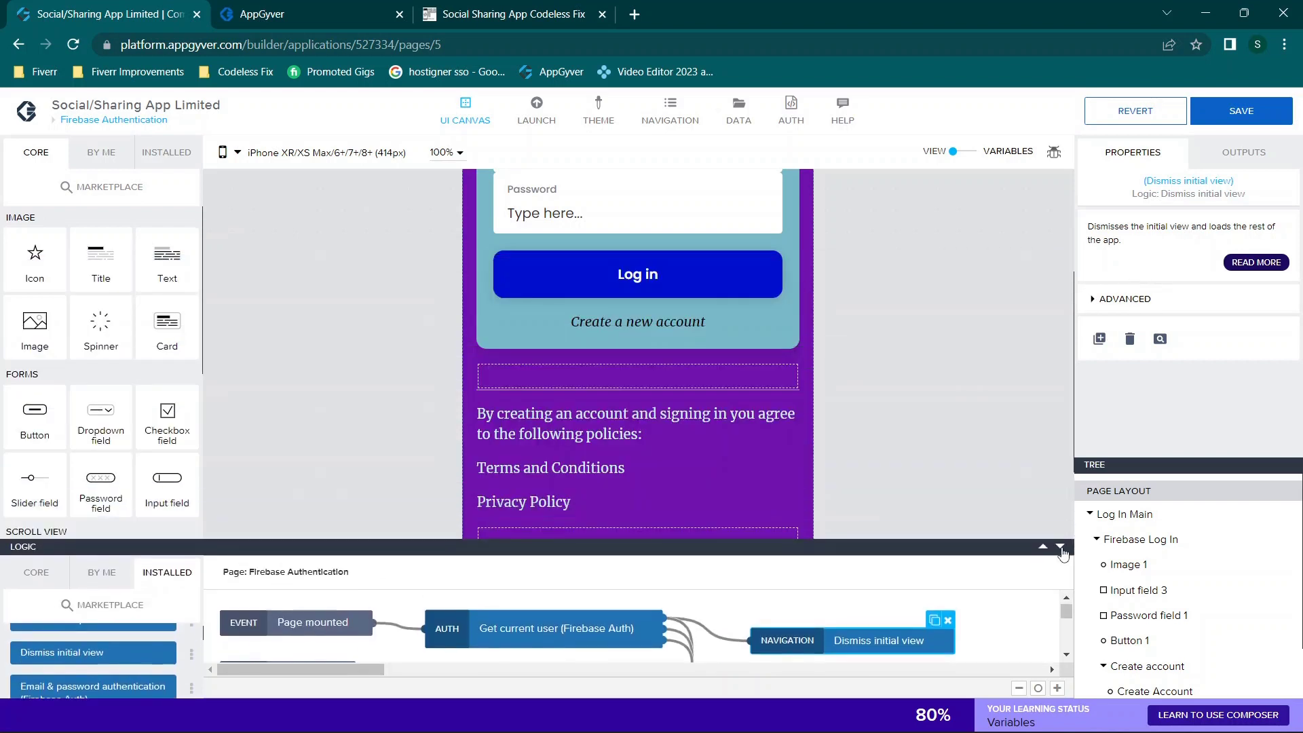
scroll(945, 415, up, 3)
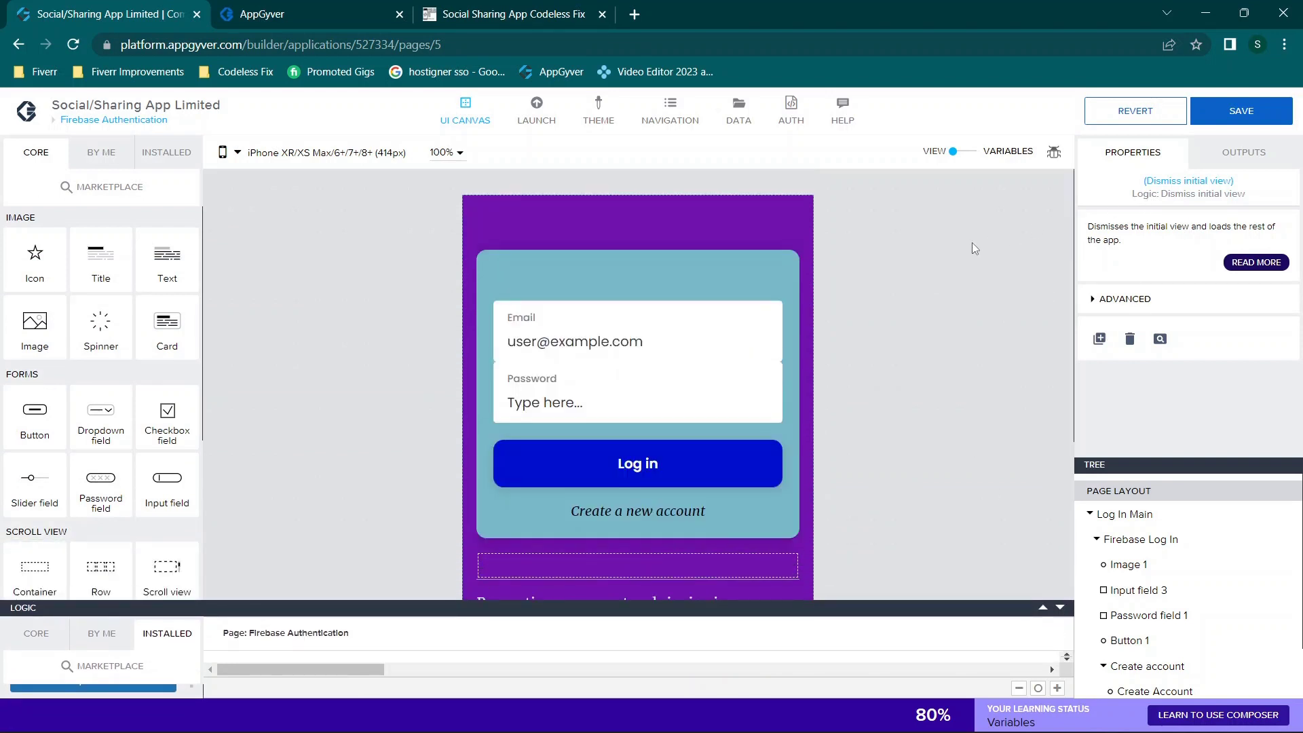
click(1241, 110)
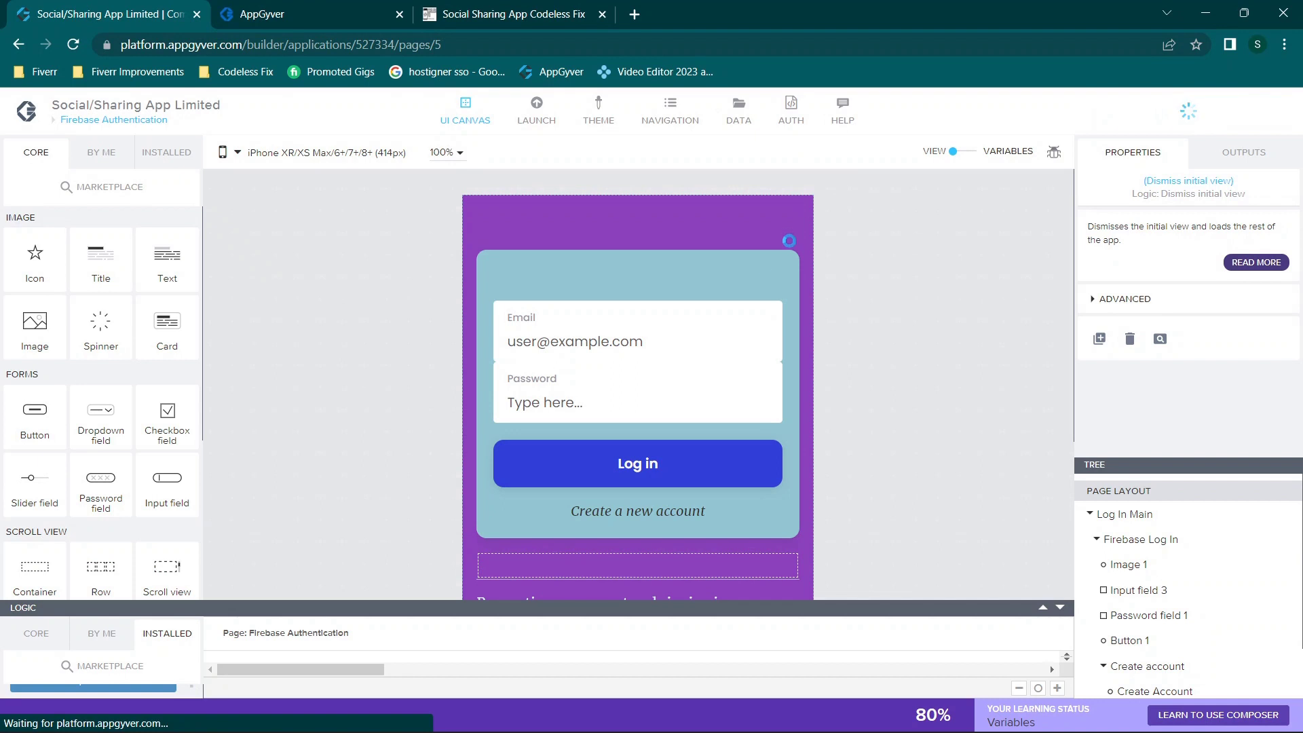